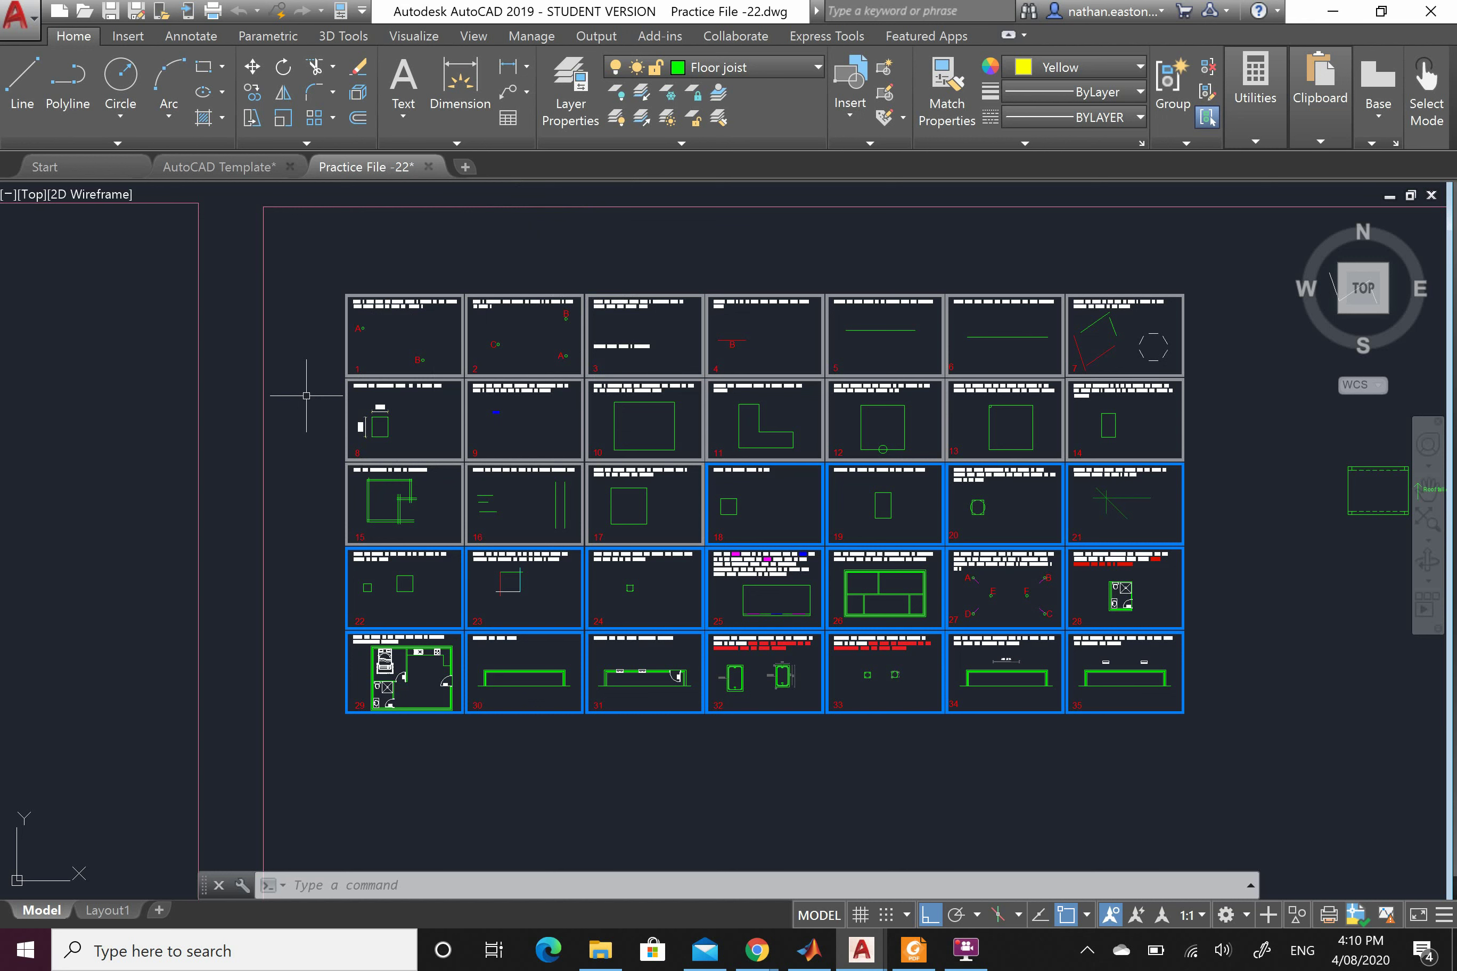
Draw a horizontal line 1000 long in an empty area of the drawing
{"action": "scroll", "coordinate": [664, 595], "scroll_direction": "down", "scroll_amount": 2}
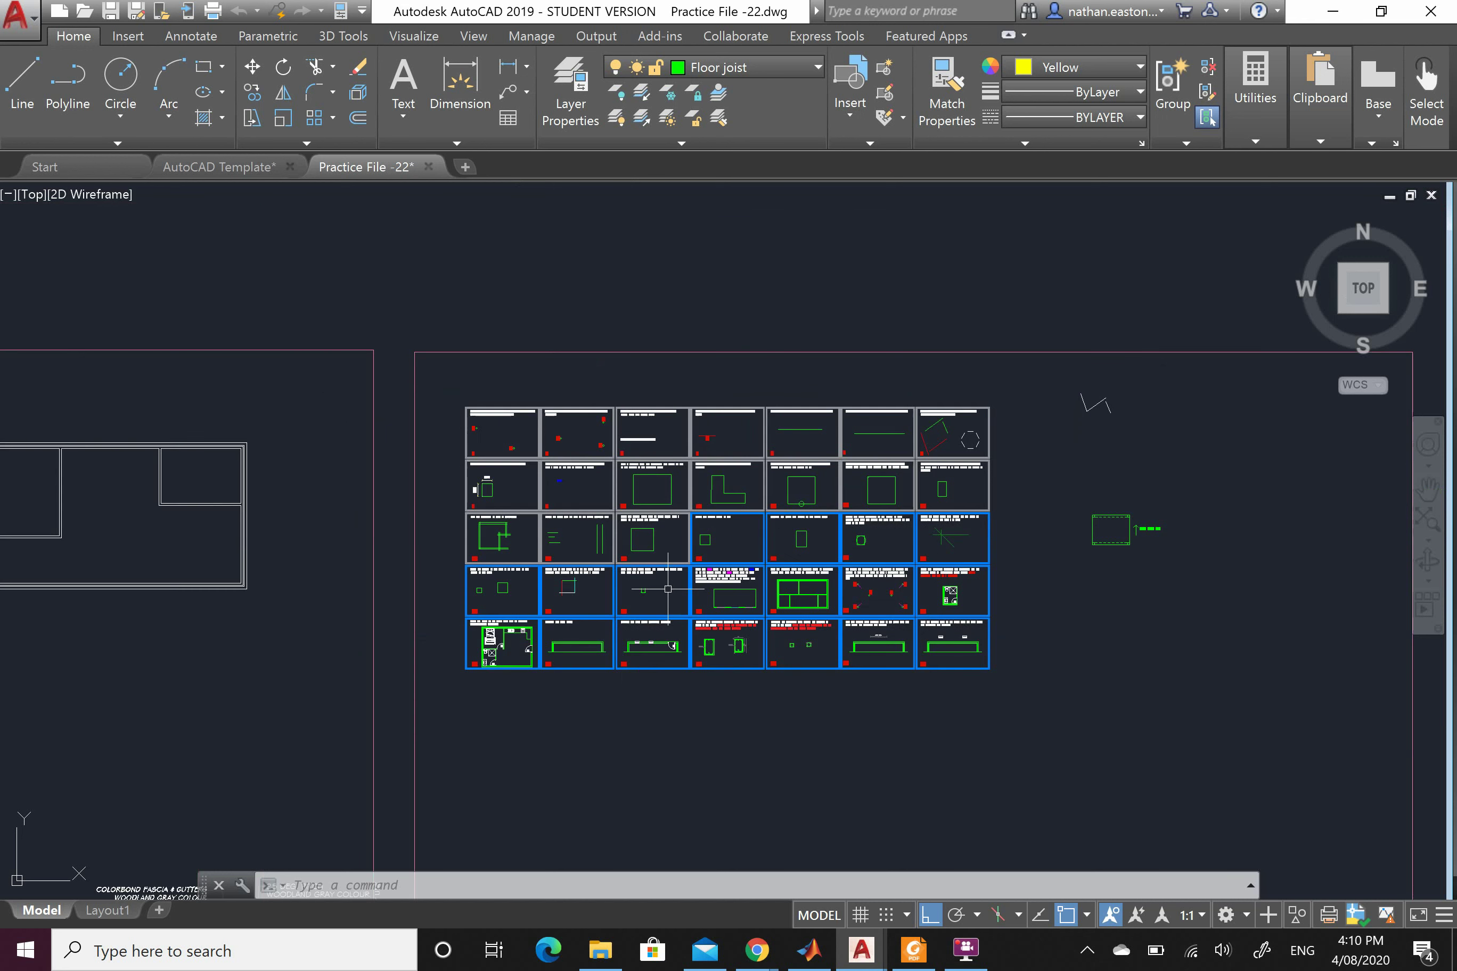
{"action": "scroll", "coordinate": [778, 639], "scroll_direction": "up", "scroll_amount": 2}
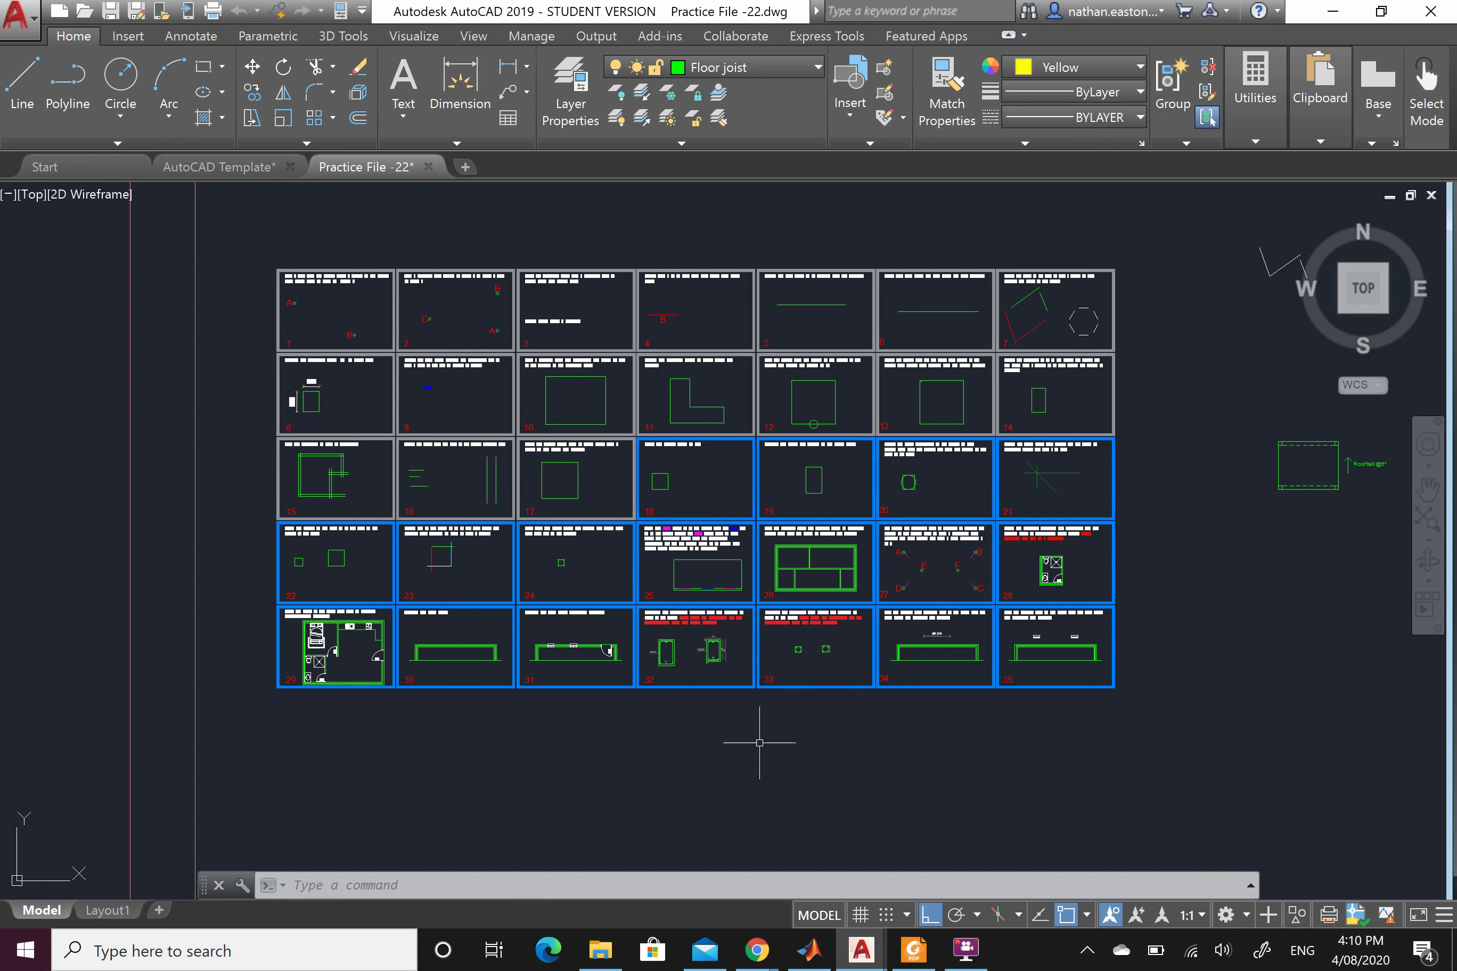
{"action": "scroll", "coordinate": [788, 742], "scroll_direction": "down", "scroll_amount": 3}
{"action": "scroll", "coordinate": [641, 270], "scroll_direction": "up", "scroll_amount": 10}
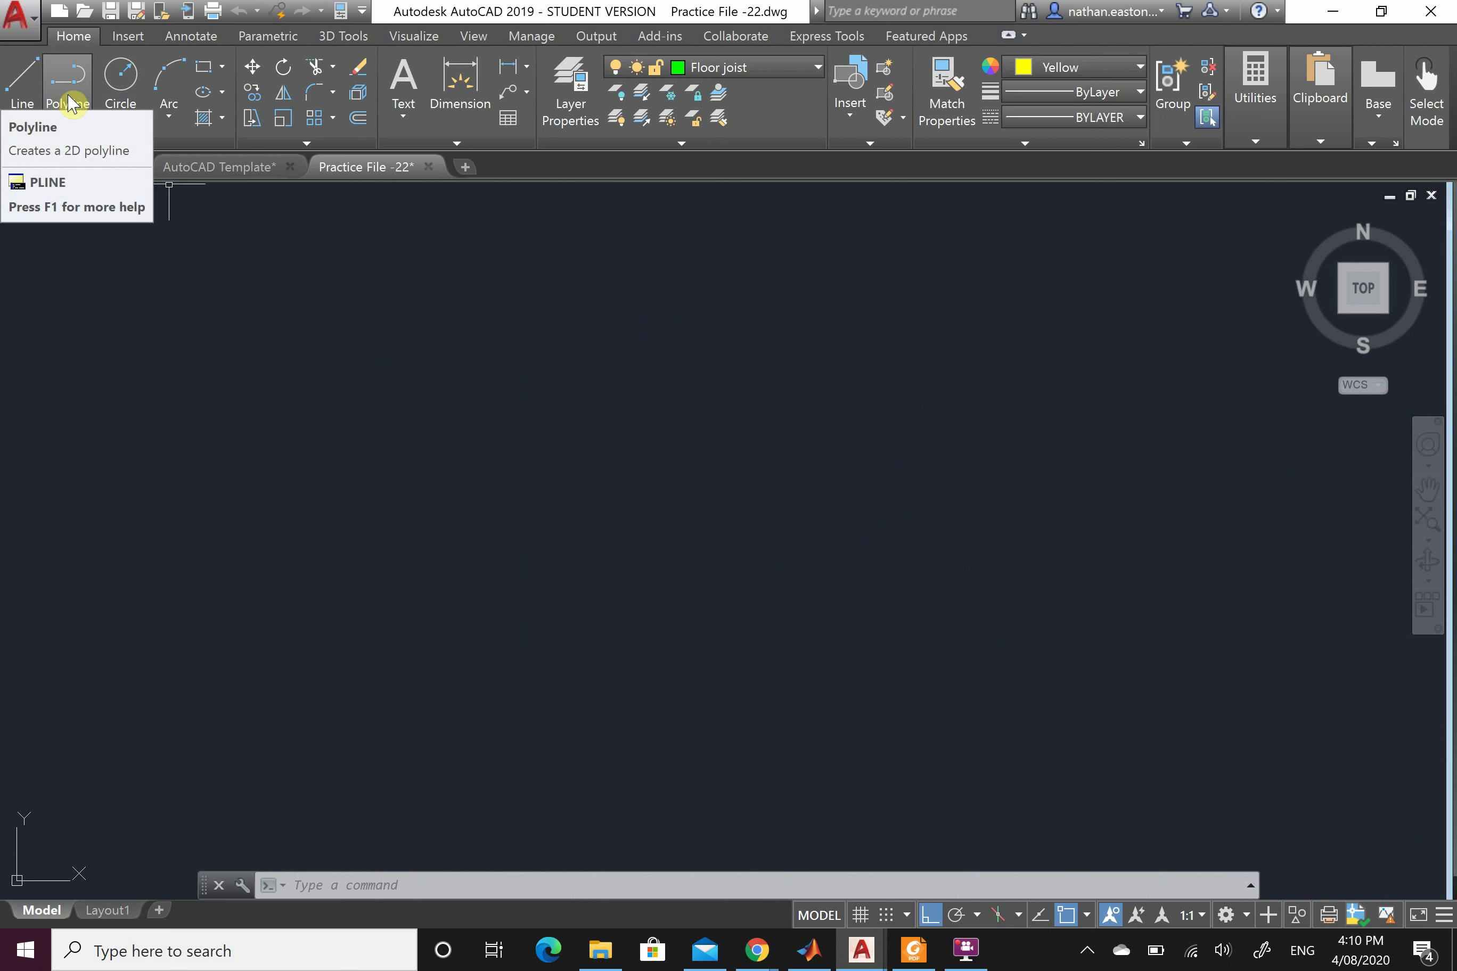
{"action": "left_click", "coordinate": [23, 81]}
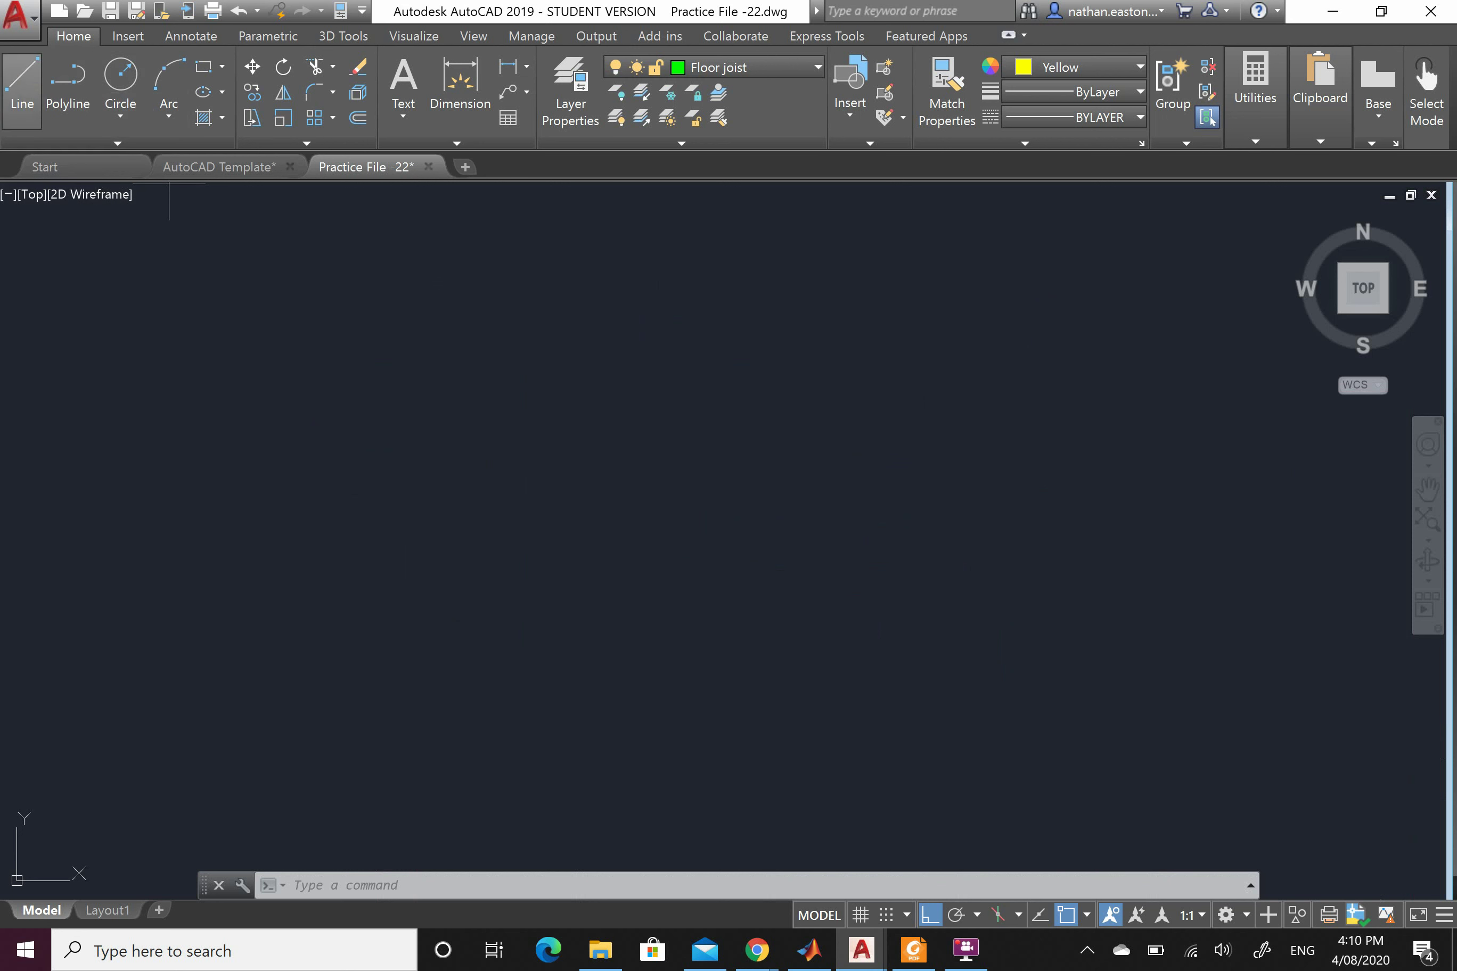
{"action": "left_click", "coordinate": [344, 408]}
{"action": "type", "text": "1000"}
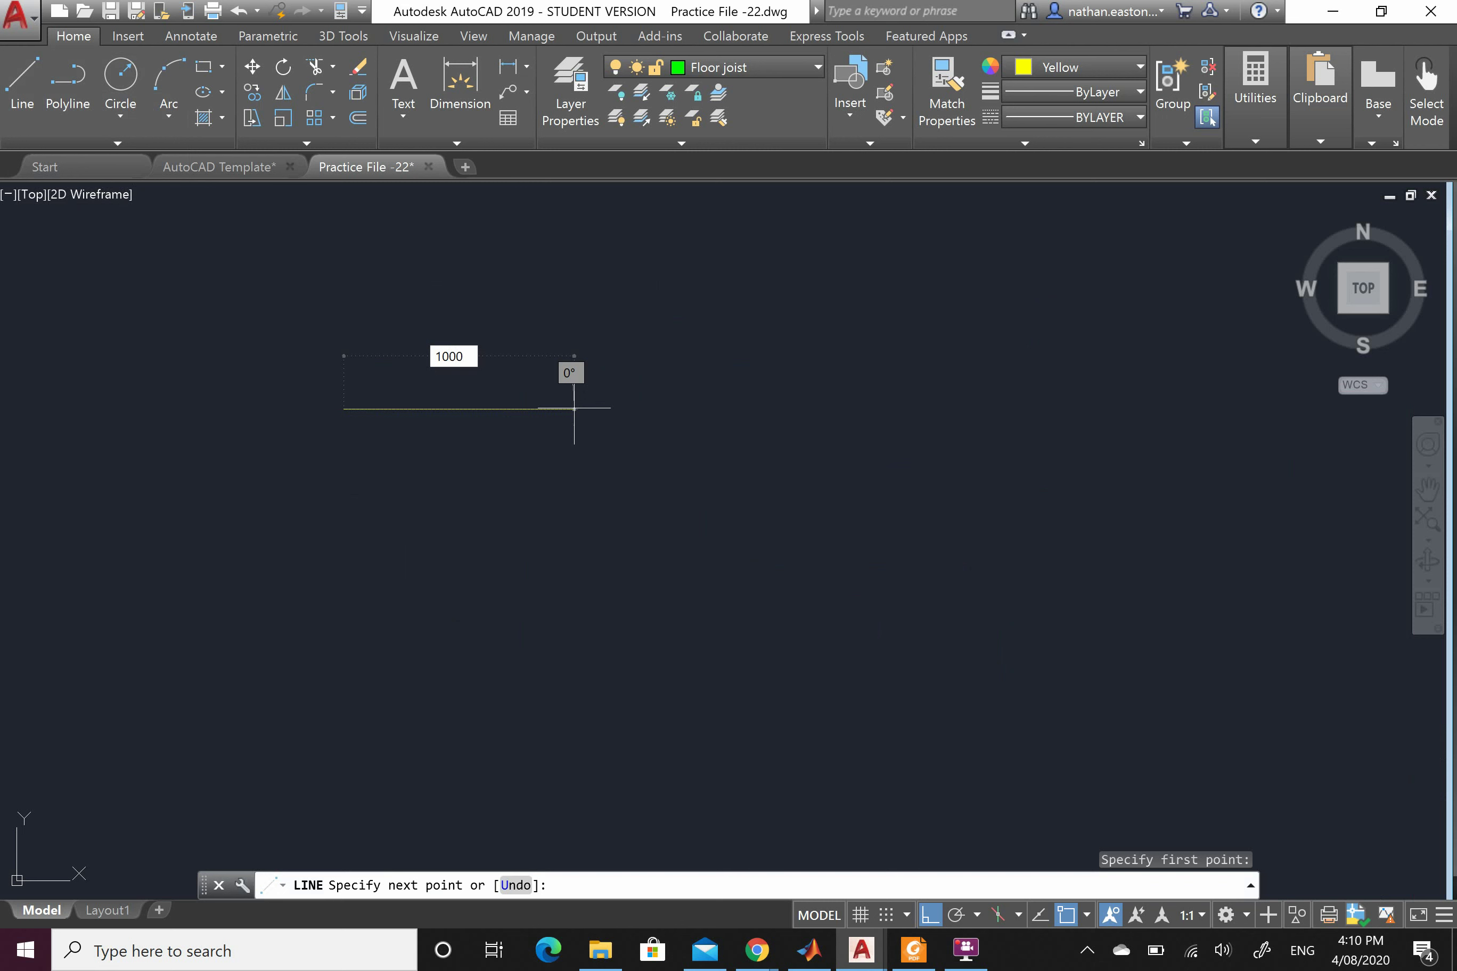
{"action": "key", "text": "Return"}
{"action": "key", "text": "Escape"}
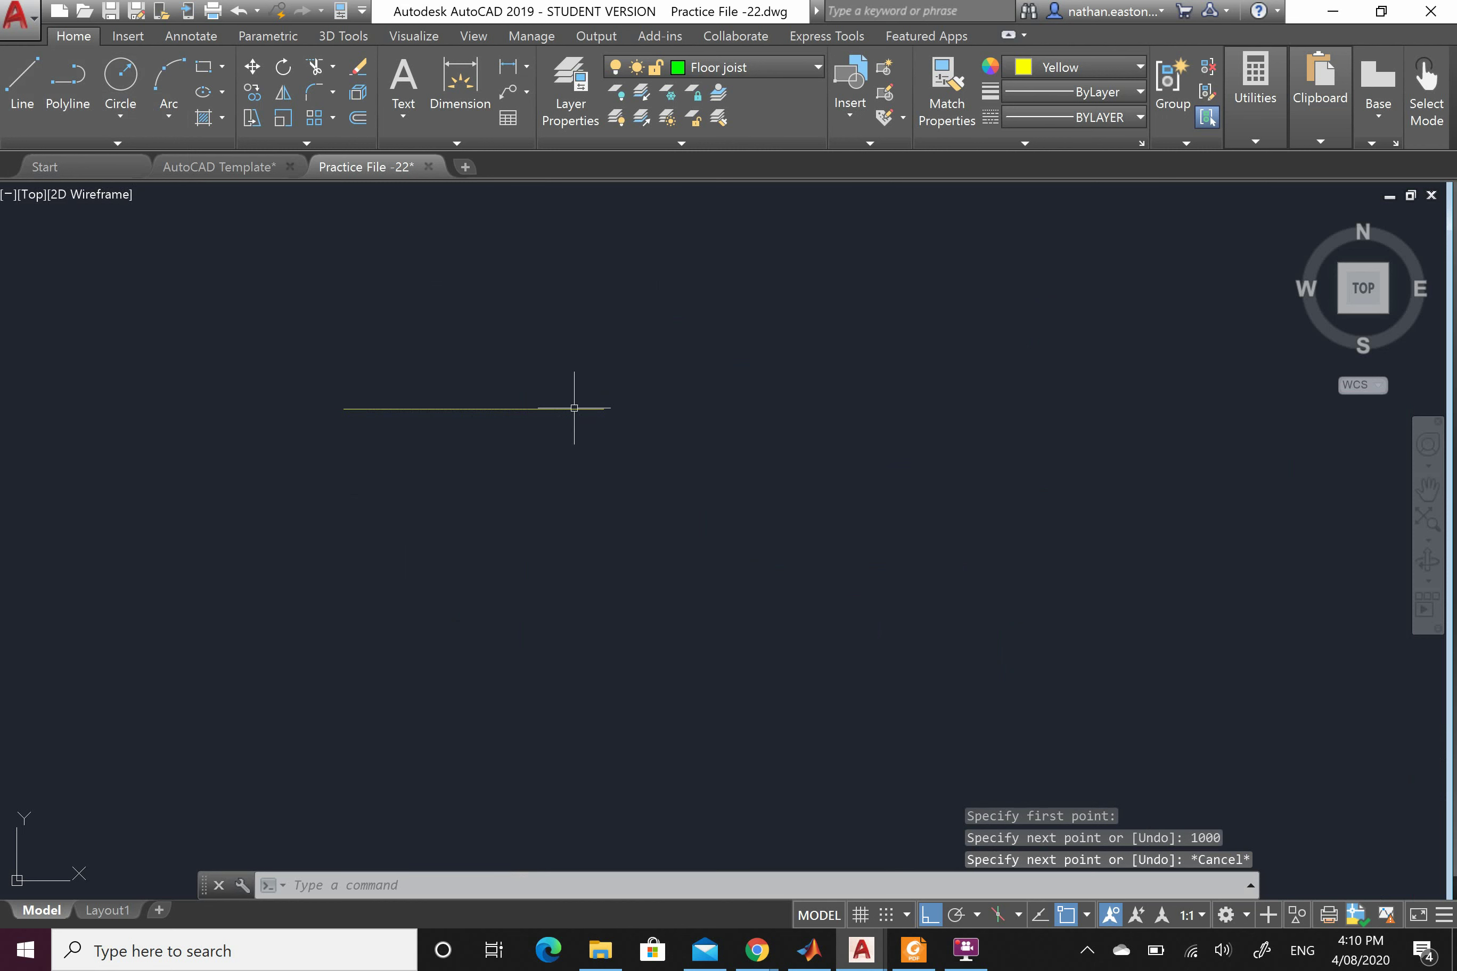
Draw a separate vertical line 400 long, running downward above and to the right of the horizontal line's end
{"action": "right_click", "coordinate": [687, 426]}
{"action": "left_click", "coordinate": [693, 426]}
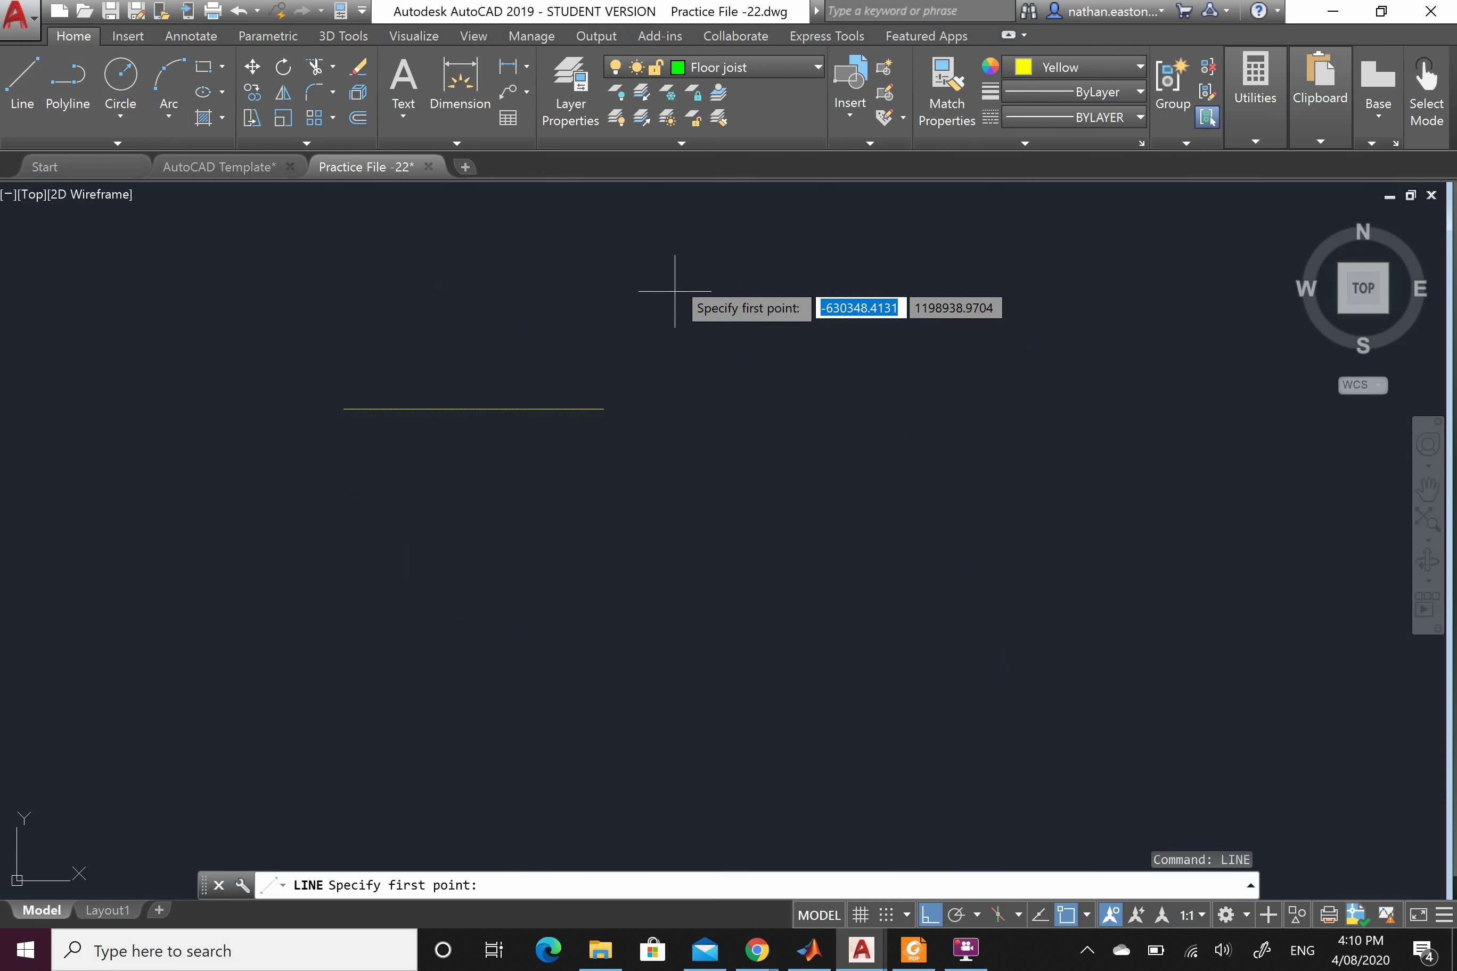
{"action": "left_click", "coordinate": [675, 237]}
{"action": "type", "text": "400"}
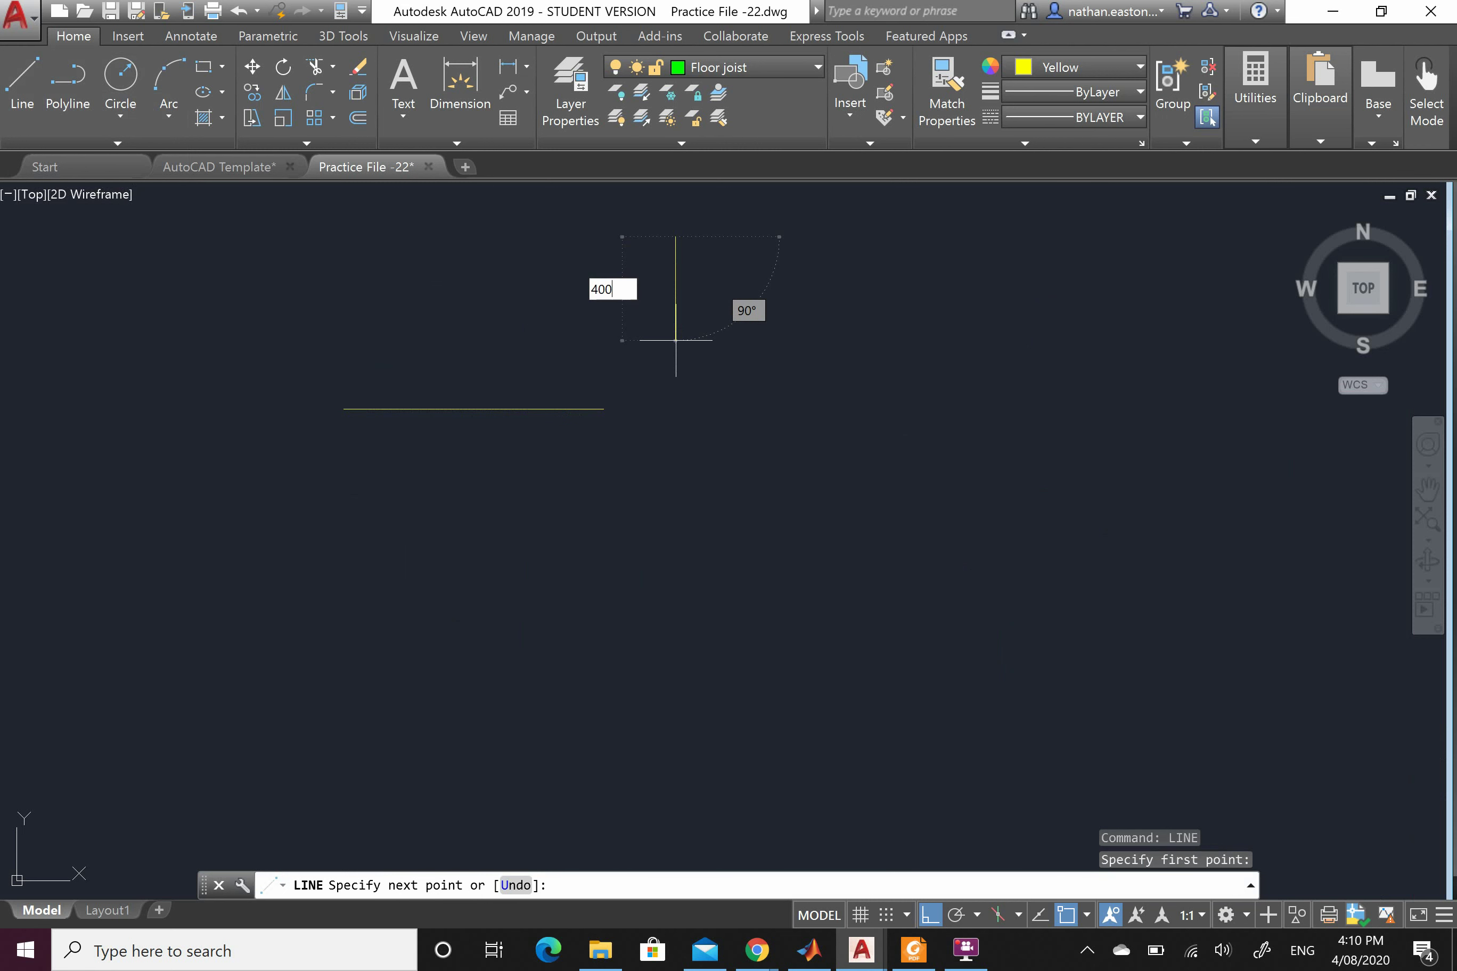
{"action": "key", "text": "Return"}
{"action": "key", "text": "Escape"}
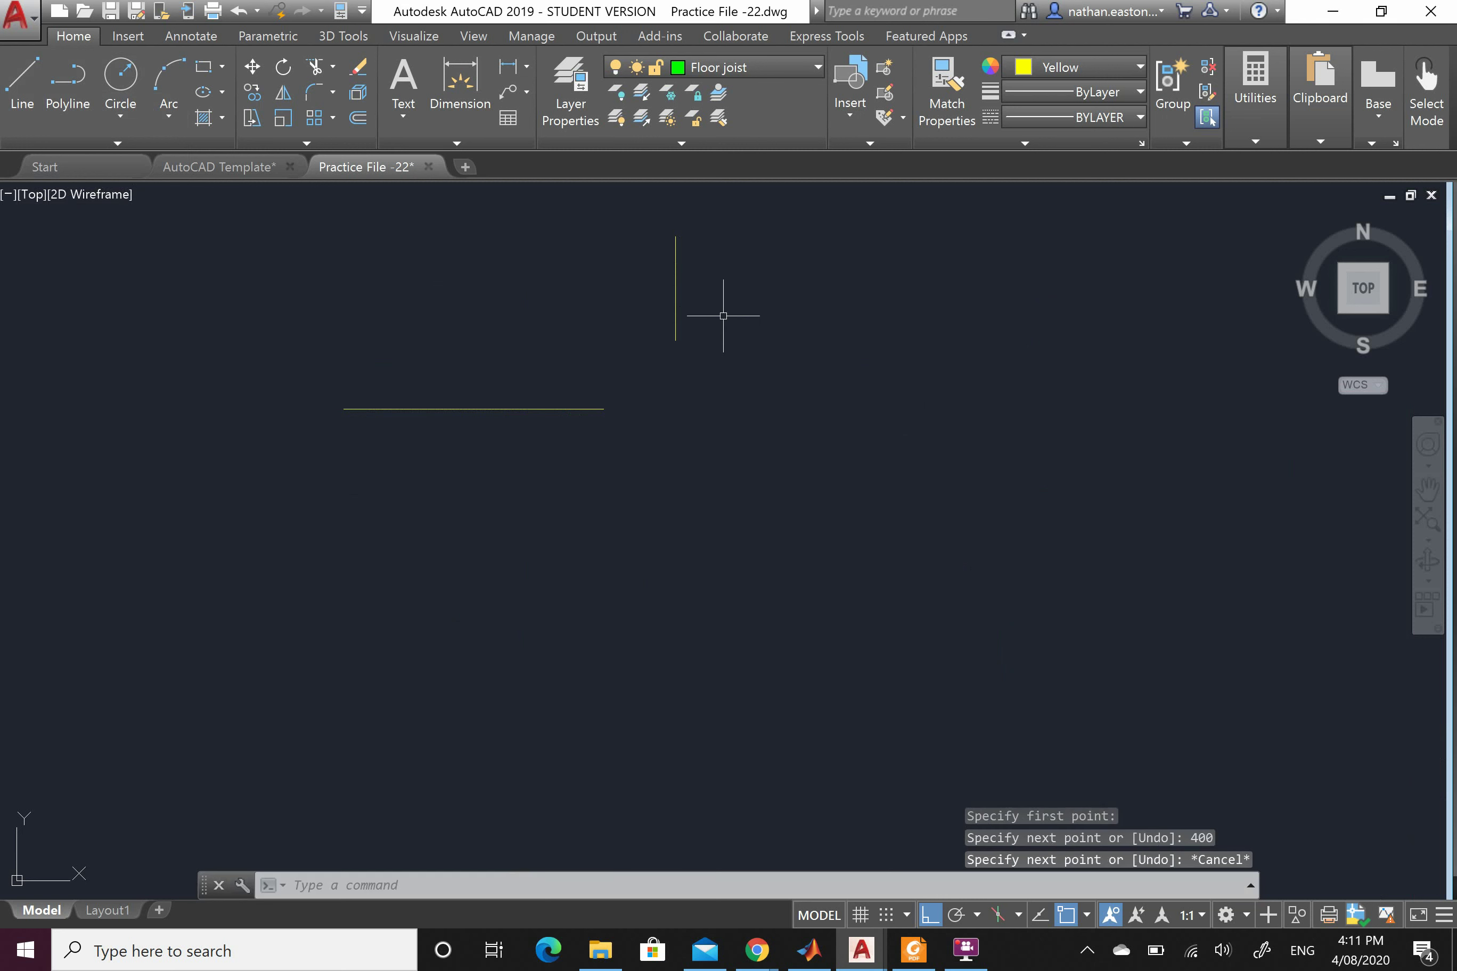
Copy the horizontal and vertical lines together straight down to make a second pair below
{"action": "left_click", "coordinate": [745, 286]}
{"action": "left_click", "coordinate": [540, 446]}
{"action": "left_click", "coordinate": [252, 92]}
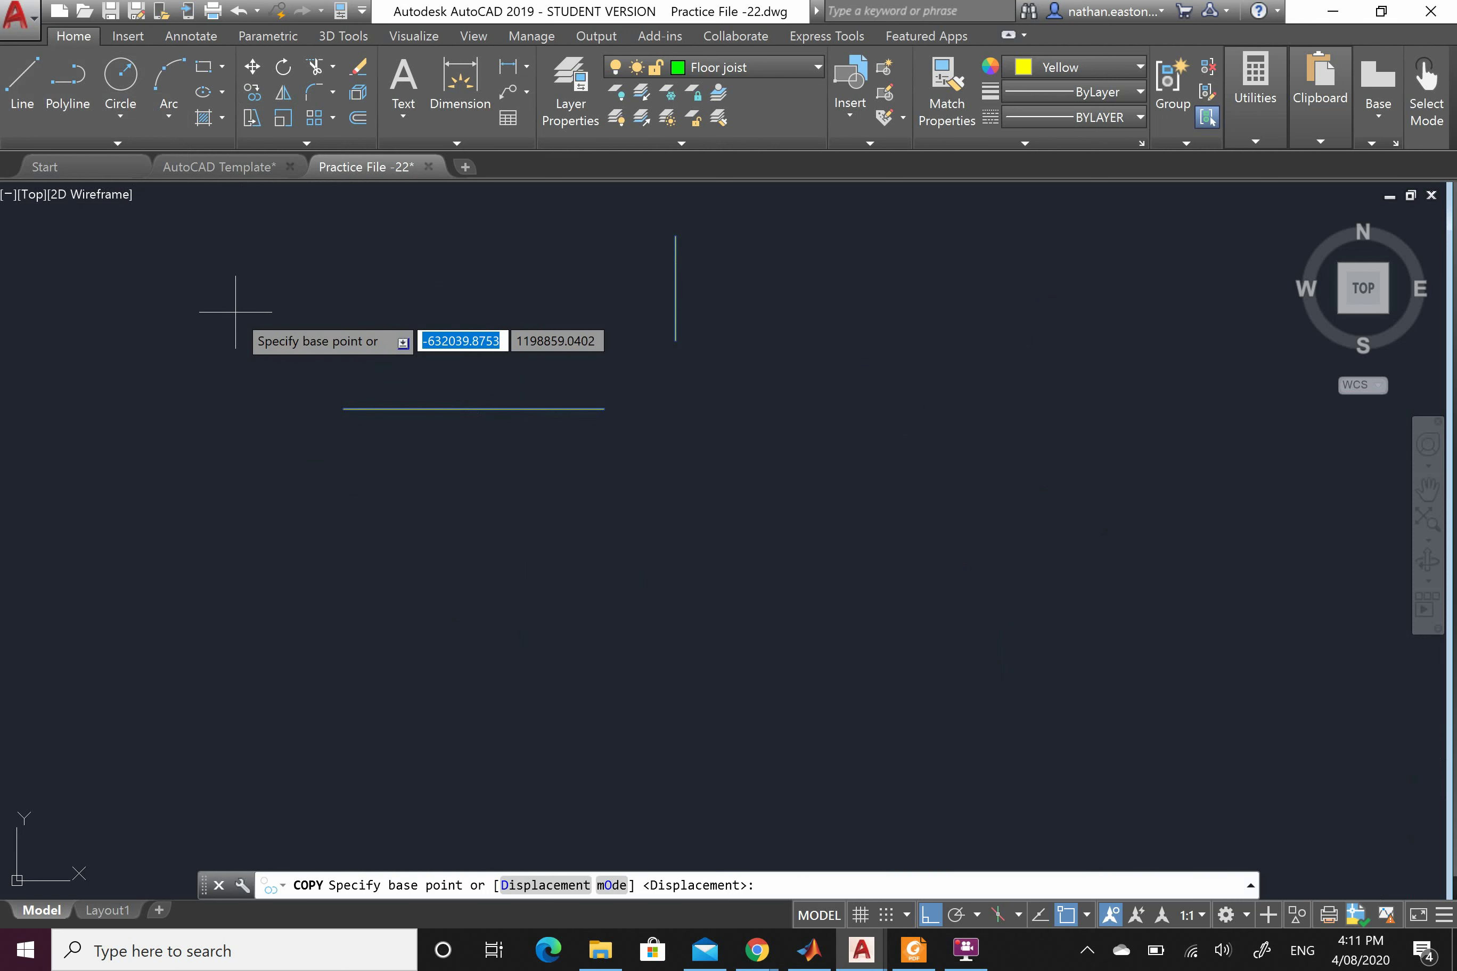
{"action": "left_click", "coordinate": [233, 309]}
{"action": "left_click", "coordinate": [233, 640]}
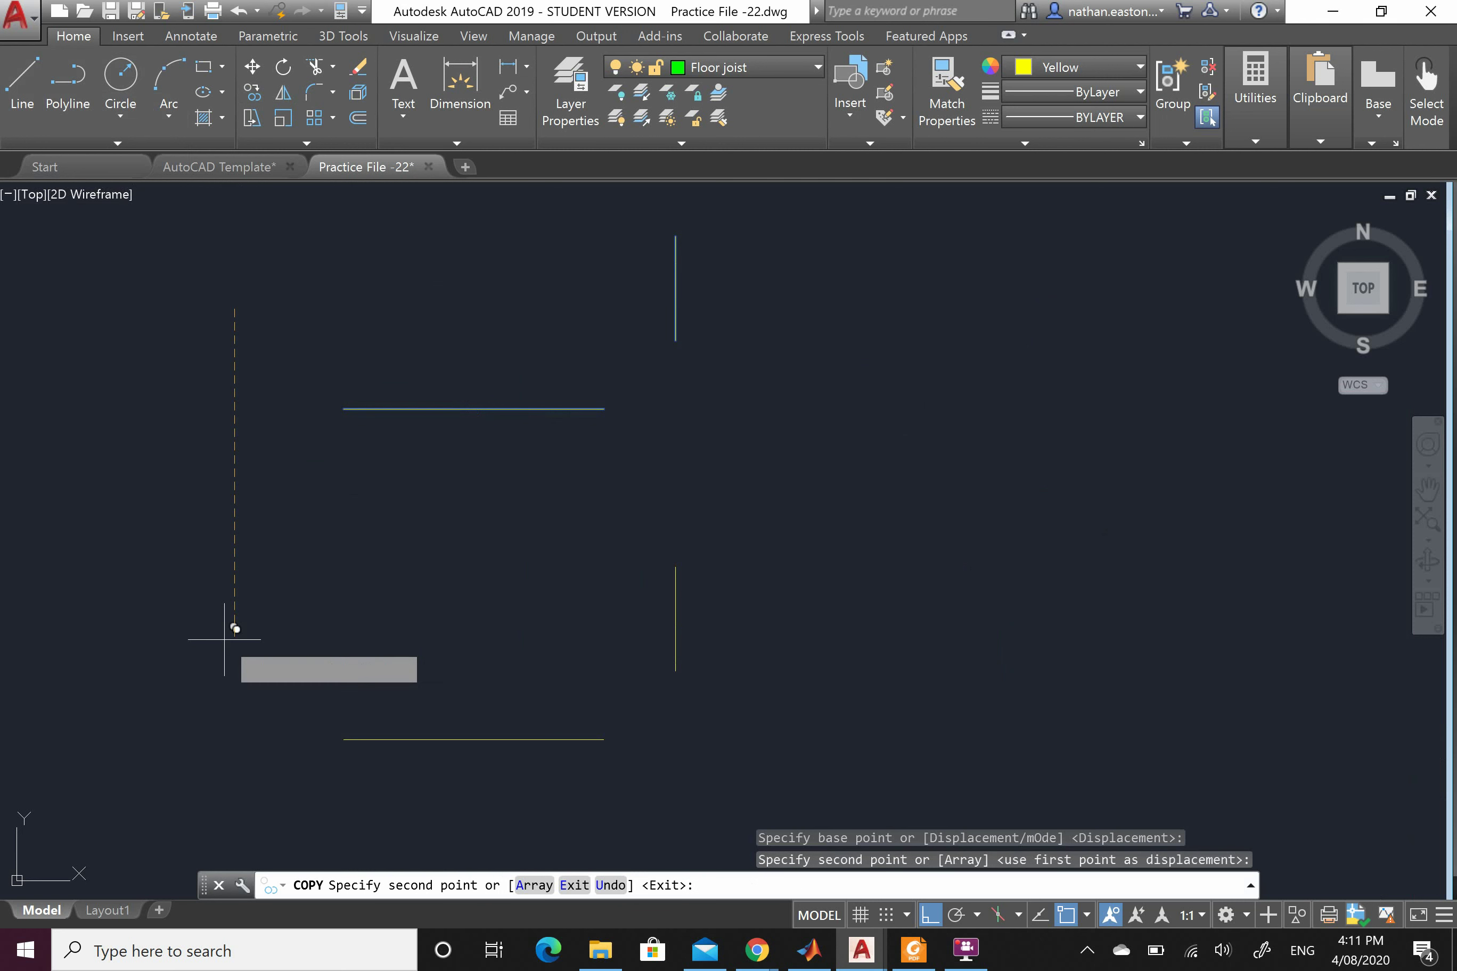
{"action": "key", "text": "Escape"}
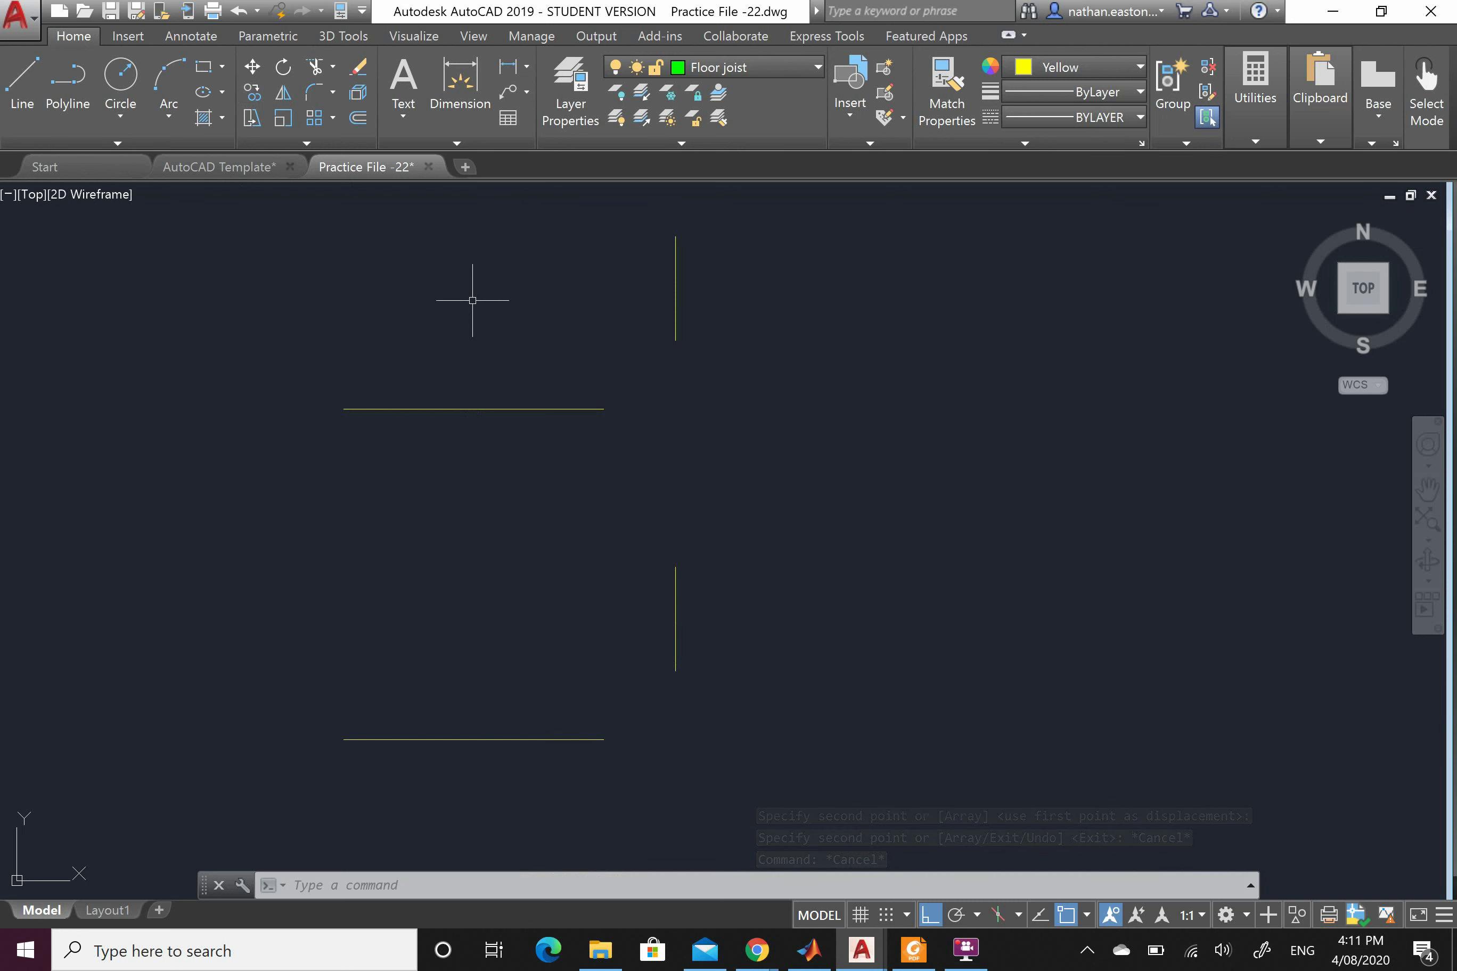
Fillet the upper horizontal line to the upper vertical line with a radius of 300
{"action": "left_click", "coordinate": [335, 91]}
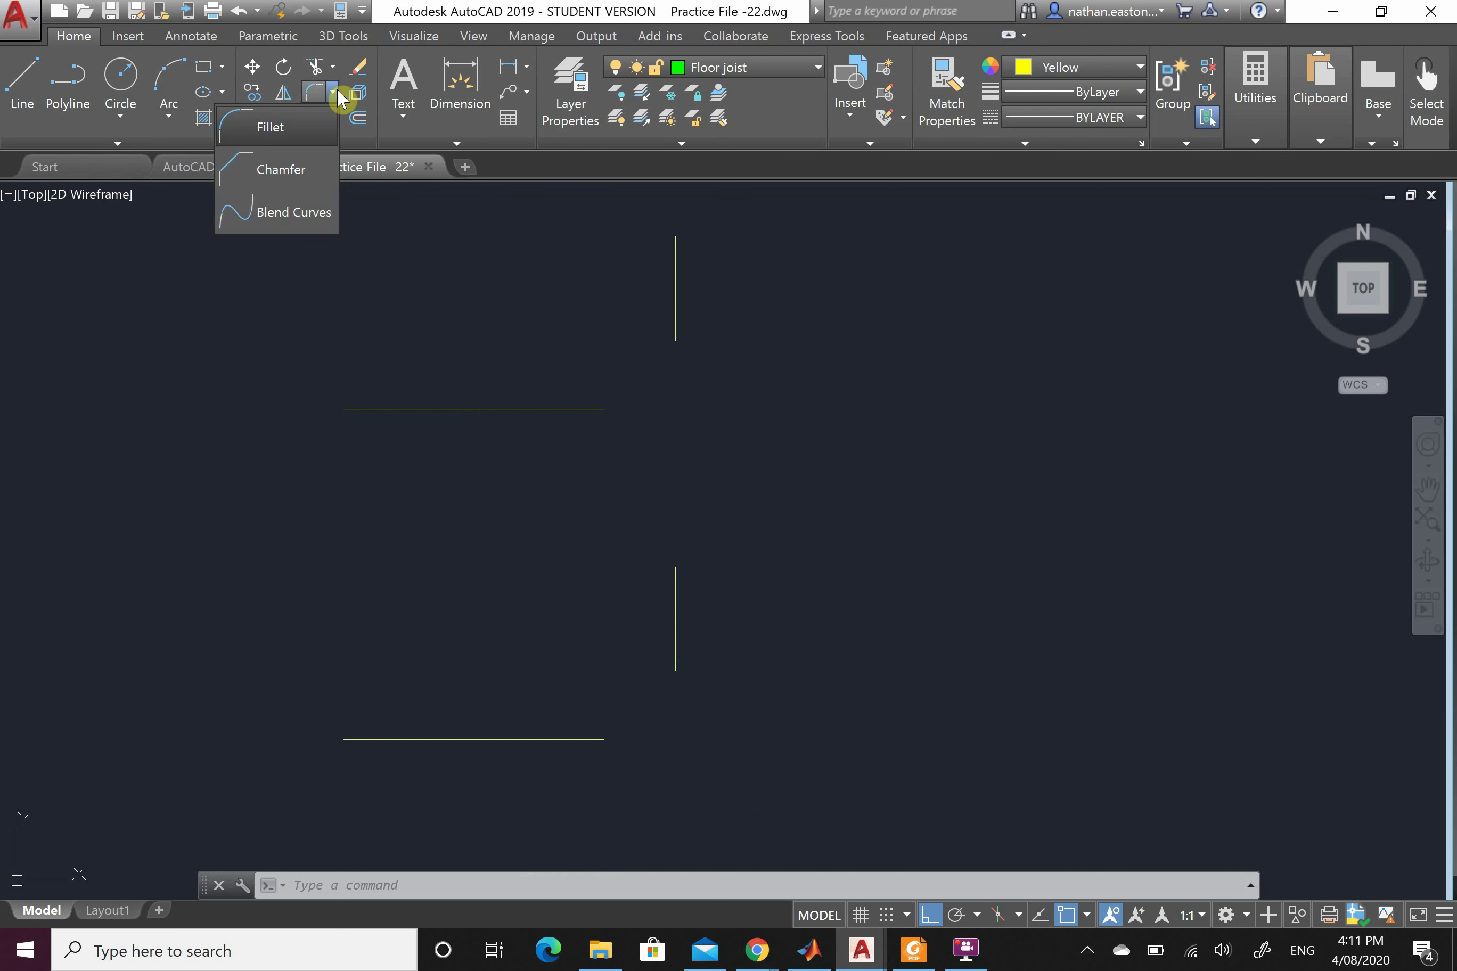
{"action": "left_click", "coordinate": [300, 141]}
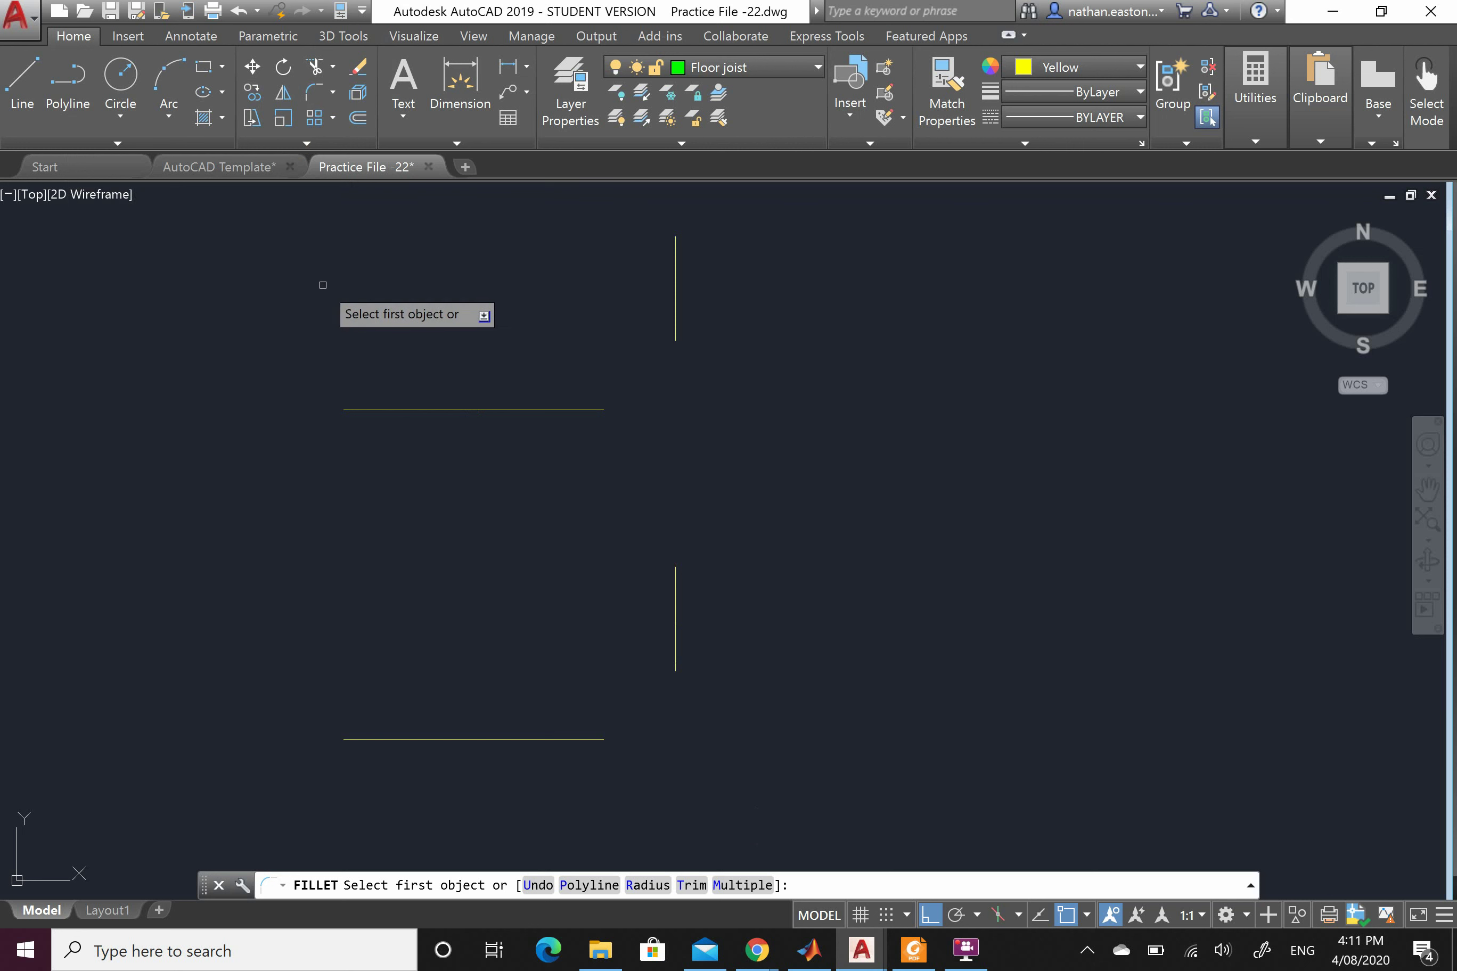
{"action": "key", "text": "Down"}
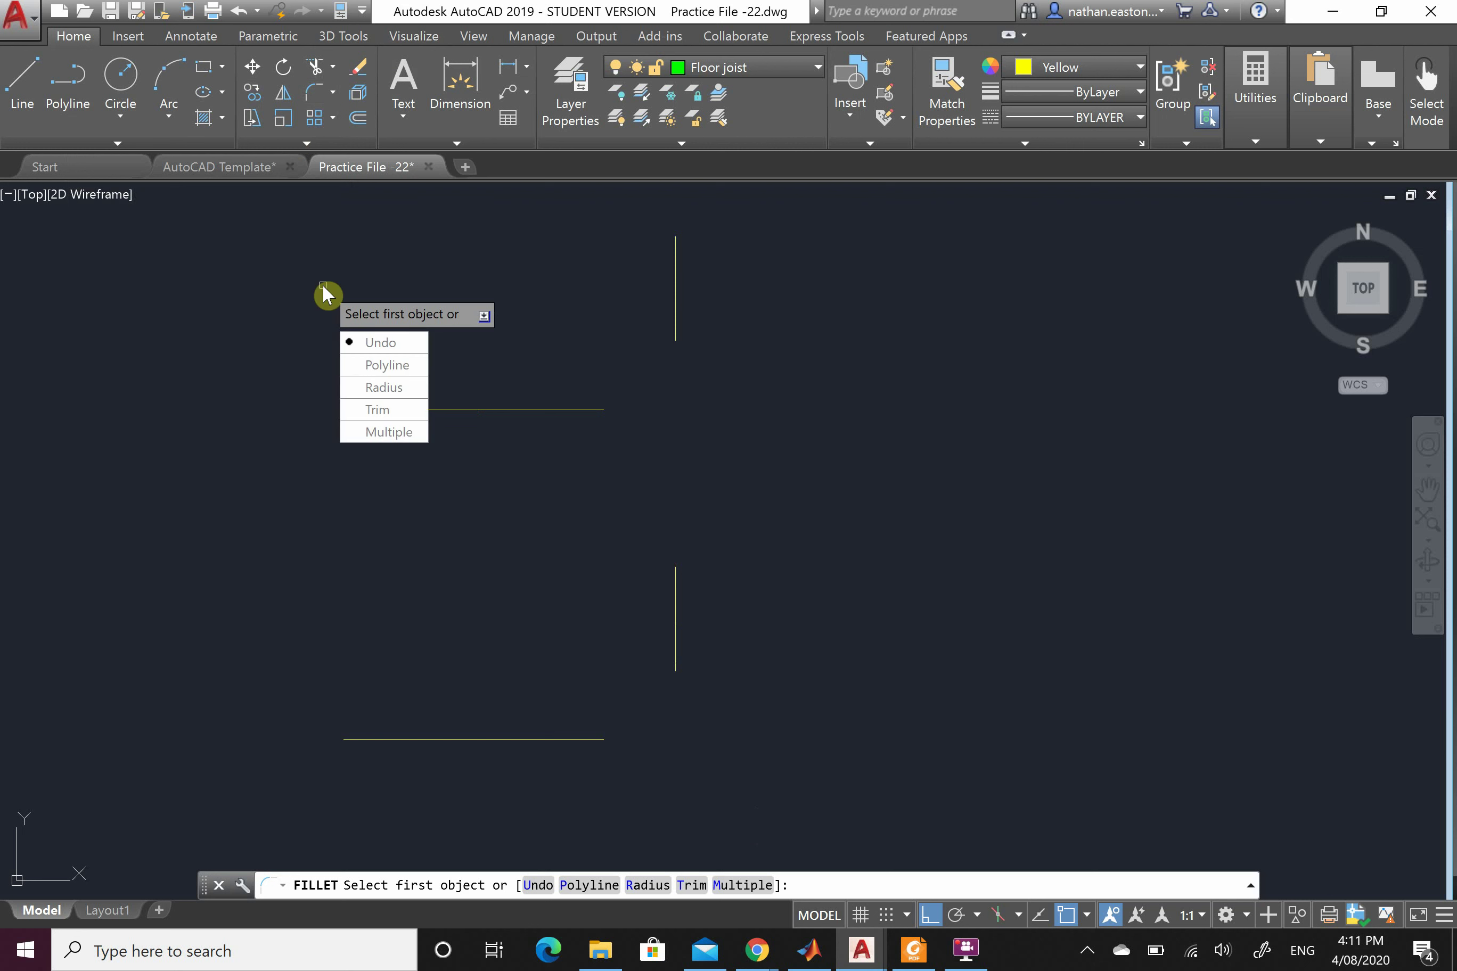
{"action": "key", "text": "Down"}
{"action": "key", "text": "Down"}
{"action": "key", "text": "Return"}
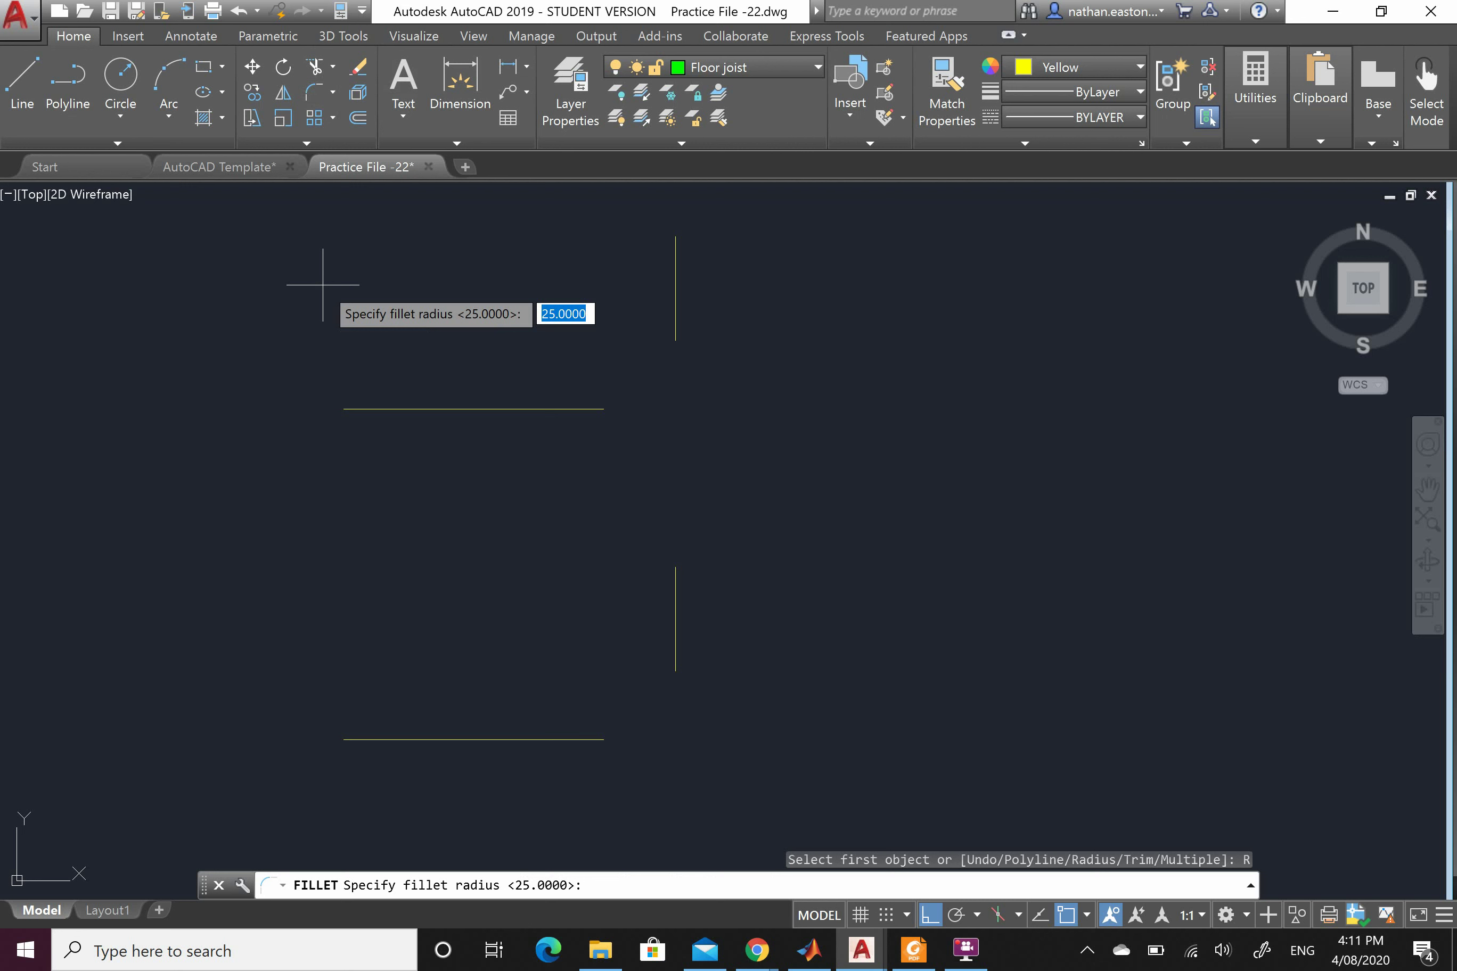
{"action": "key", "text": "BackSpace"}
{"action": "type", "text": "0"}
{"action": "key", "text": "BackSpace"}
{"action": "type", "text": "300"}
{"action": "key", "text": "Return"}
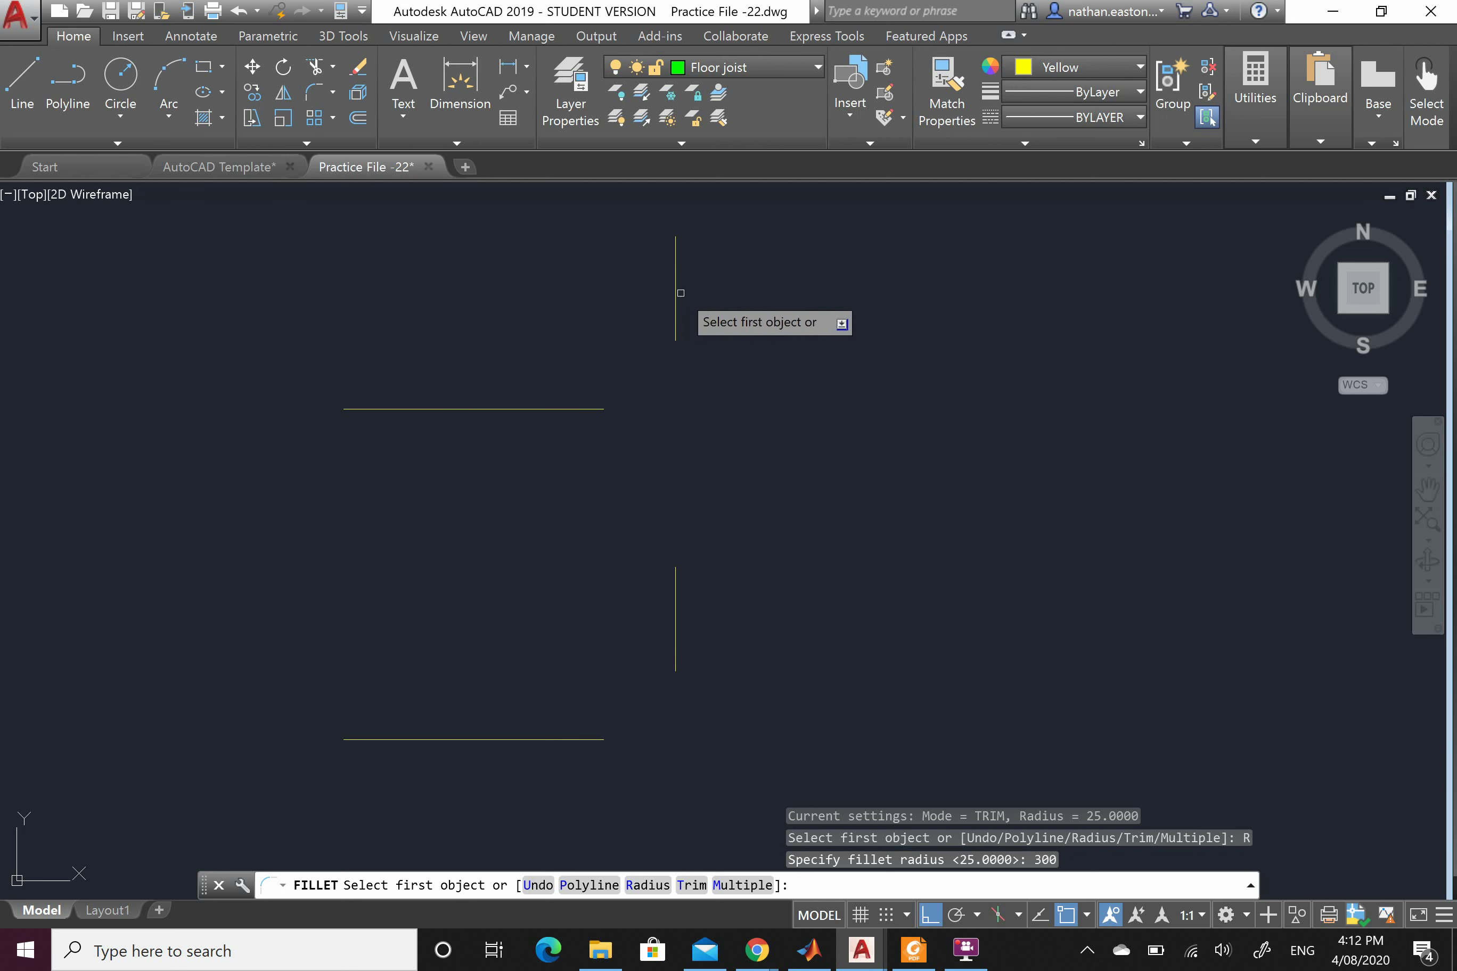
{"action": "left_click", "coordinate": [492, 408]}
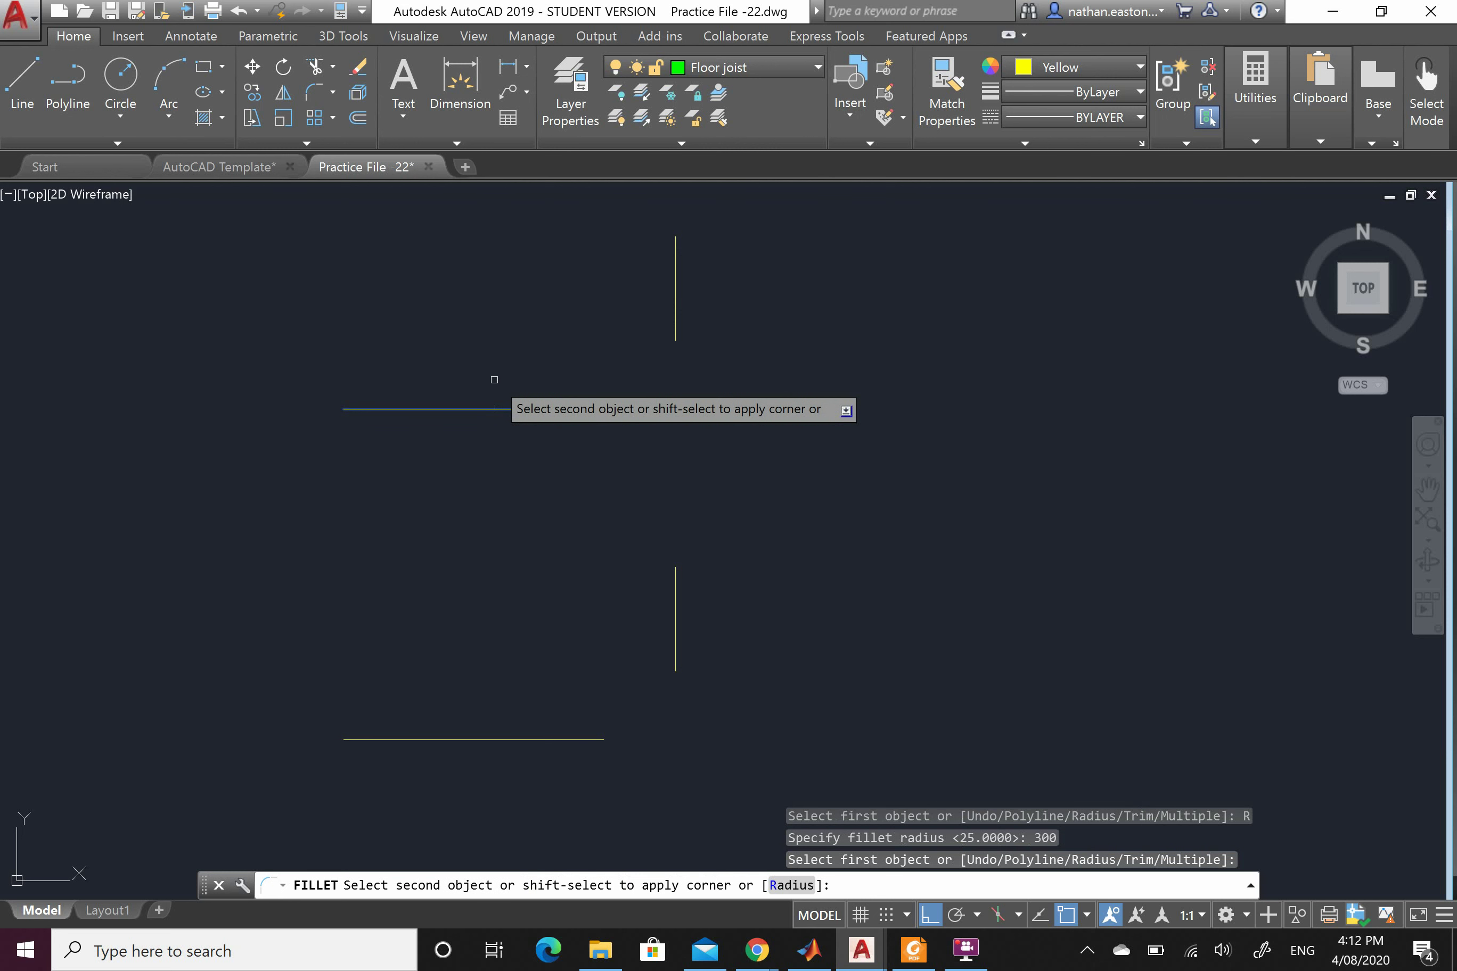
{"action": "left_click", "coordinate": [672, 276]}
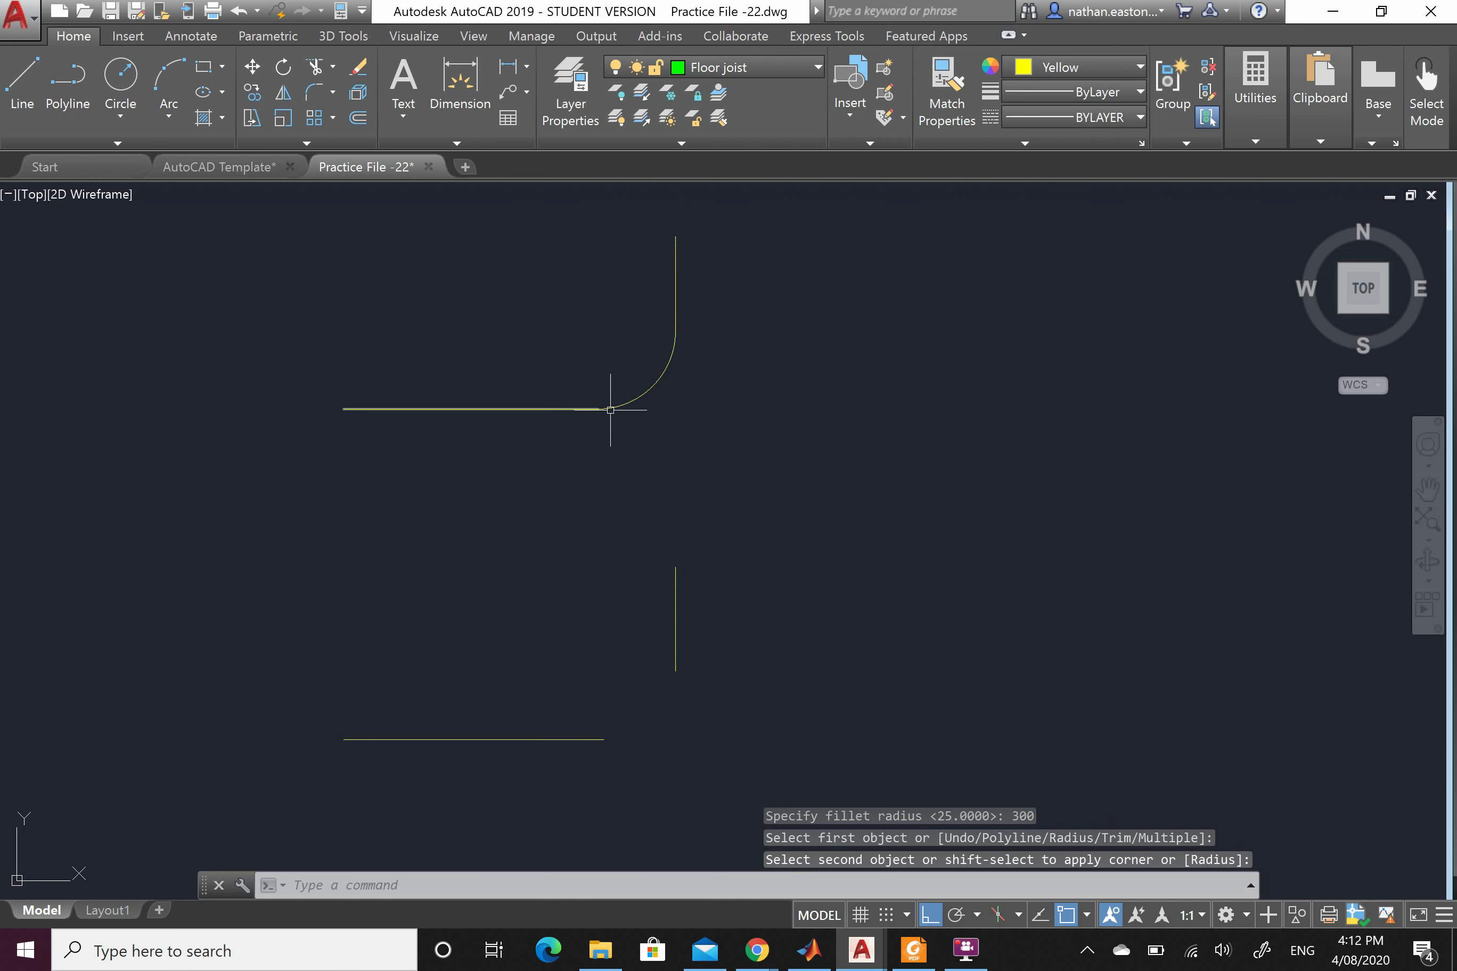
{"action": "left_click", "coordinate": [668, 370]}
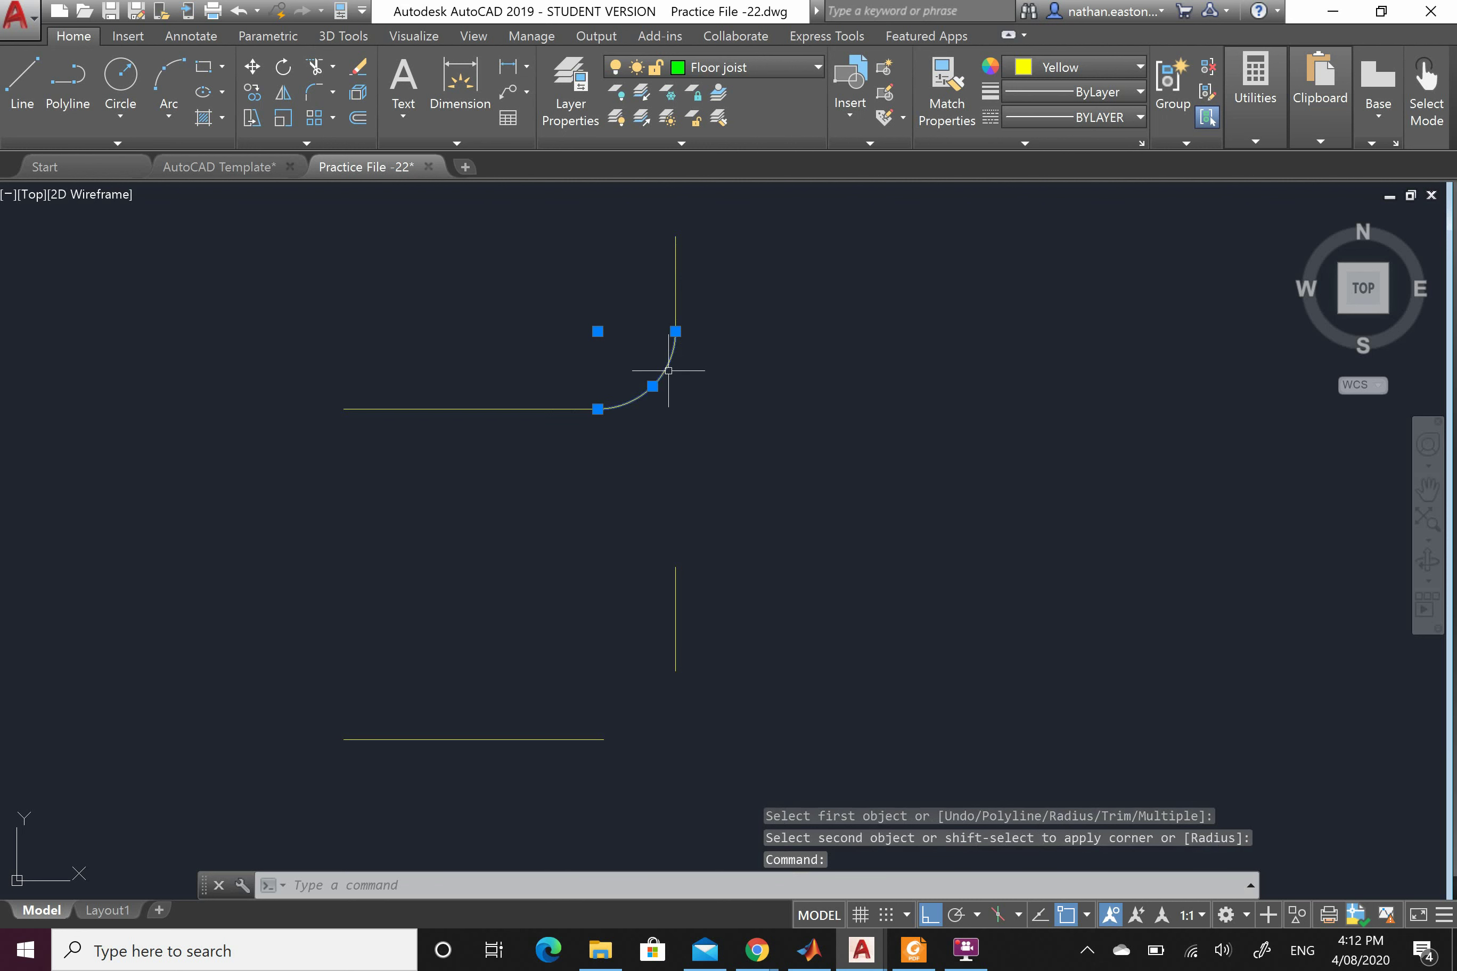
{"action": "key", "text": "Escape"}
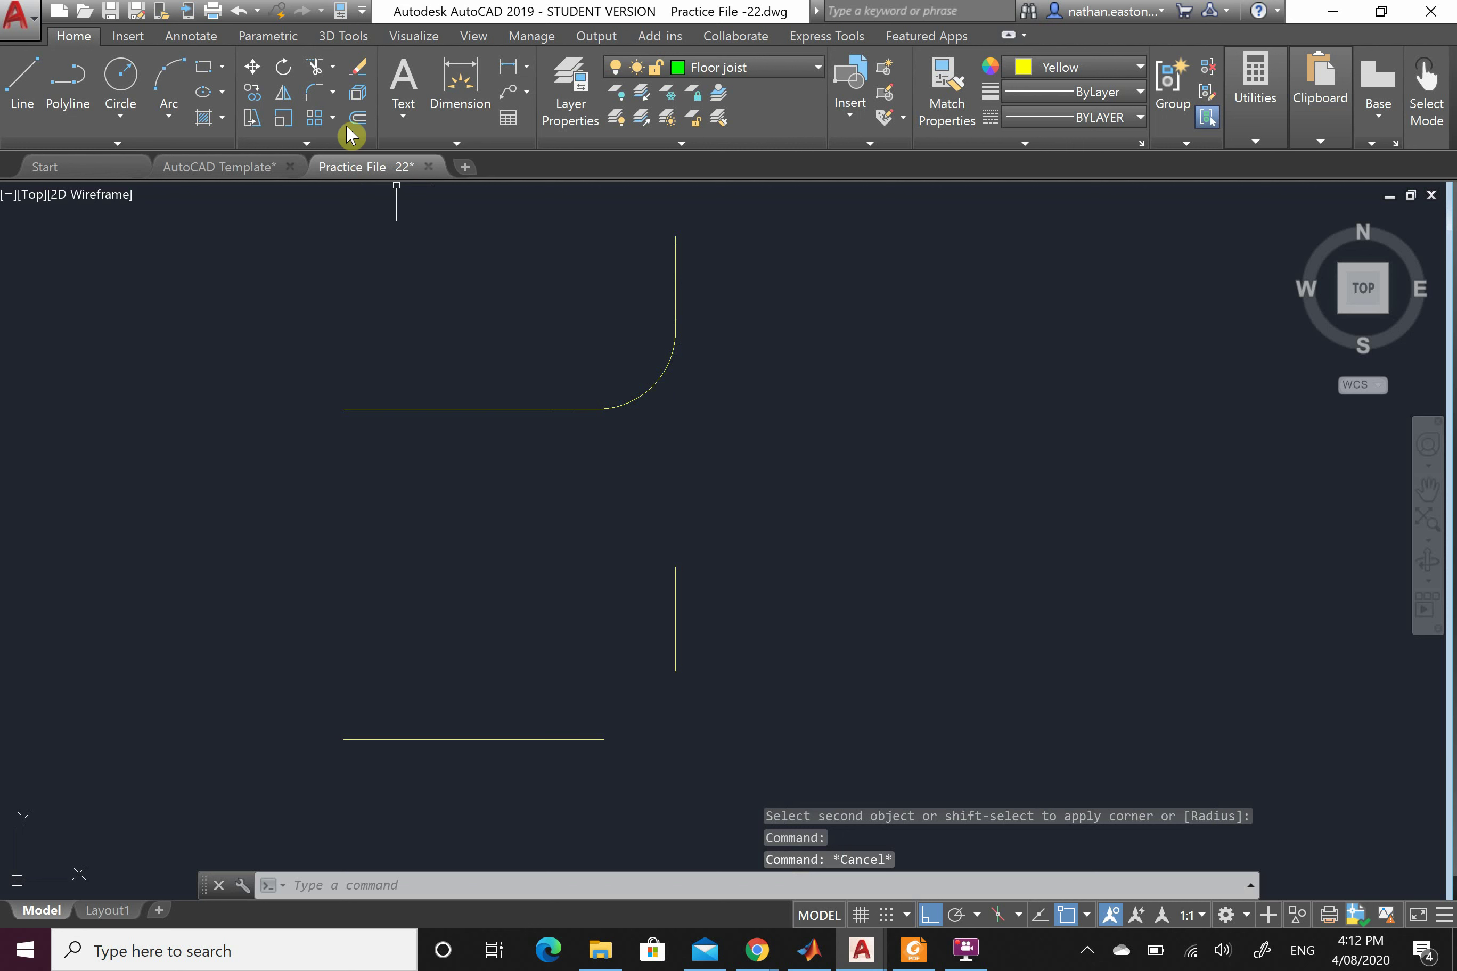
Fillet the same upper horizontal and vertical lines again with a radius of 25
{"action": "left_click", "coordinate": [314, 93]}
{"action": "key", "text": "Down"}
{"action": "key", "text": "Down"}
{"action": "key", "text": "Down"}
{"action": "key", "text": "Down"}
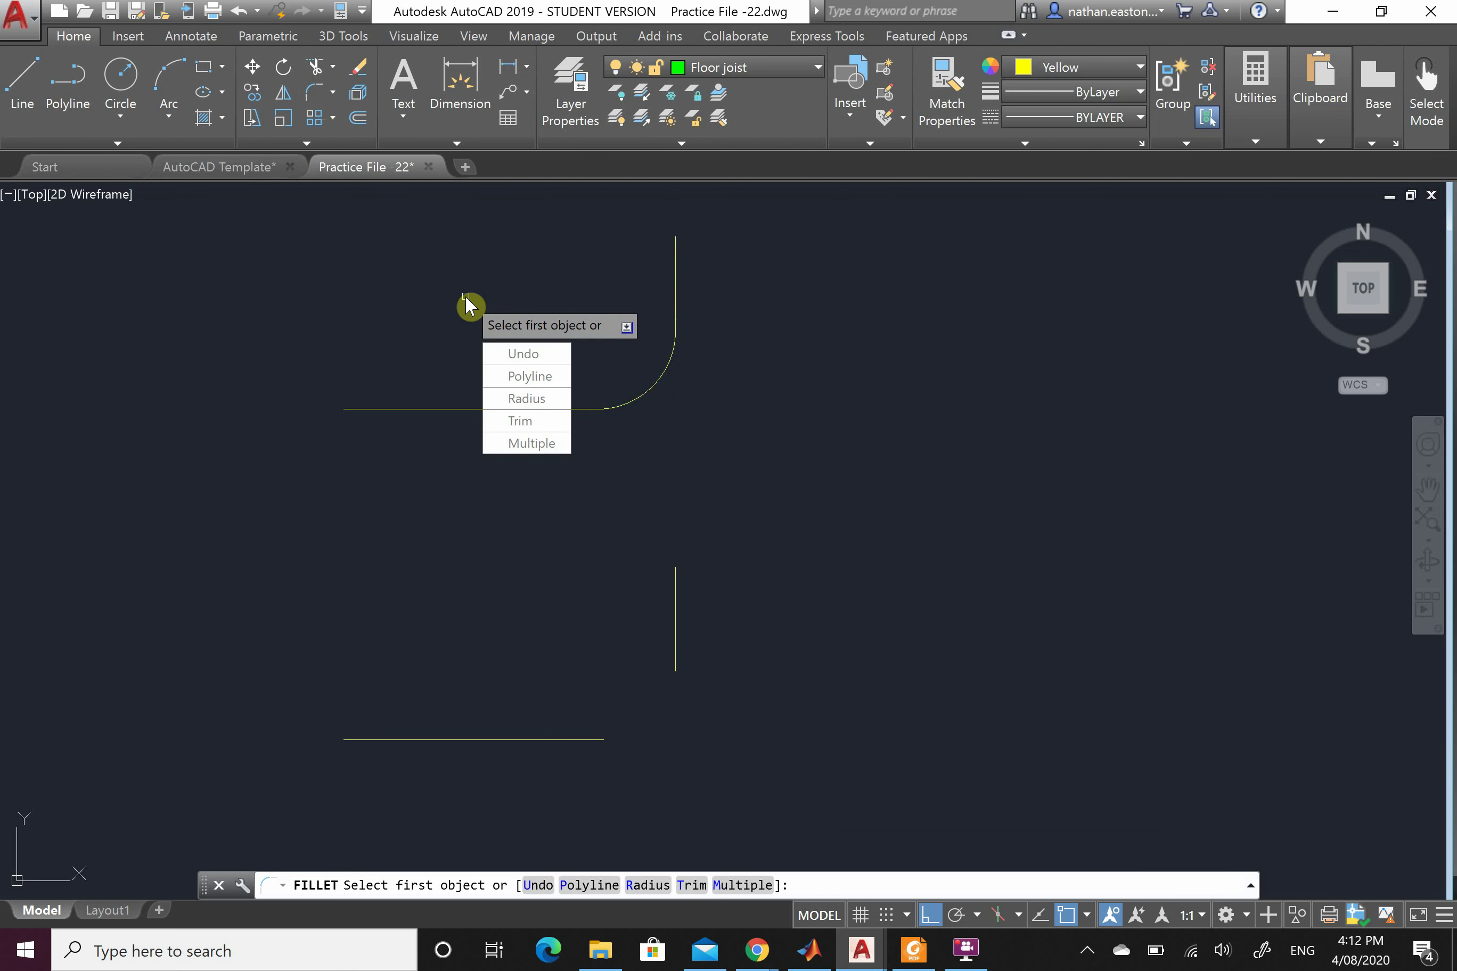
{"action": "key", "text": "Return"}
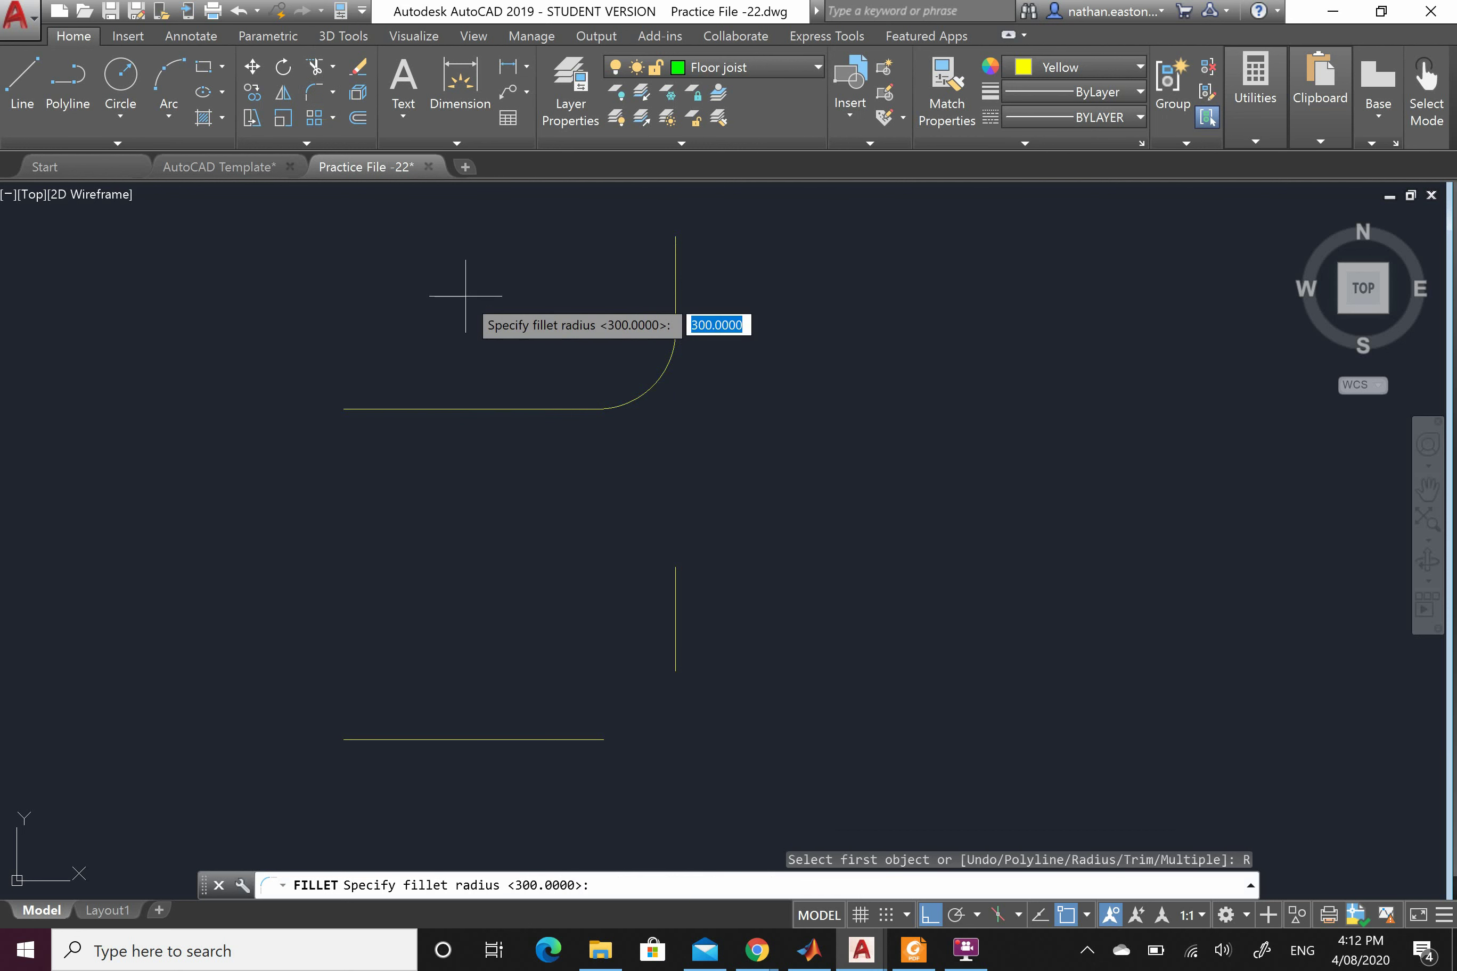
{"action": "type", "text": "25"}
{"action": "key", "text": "Return"}
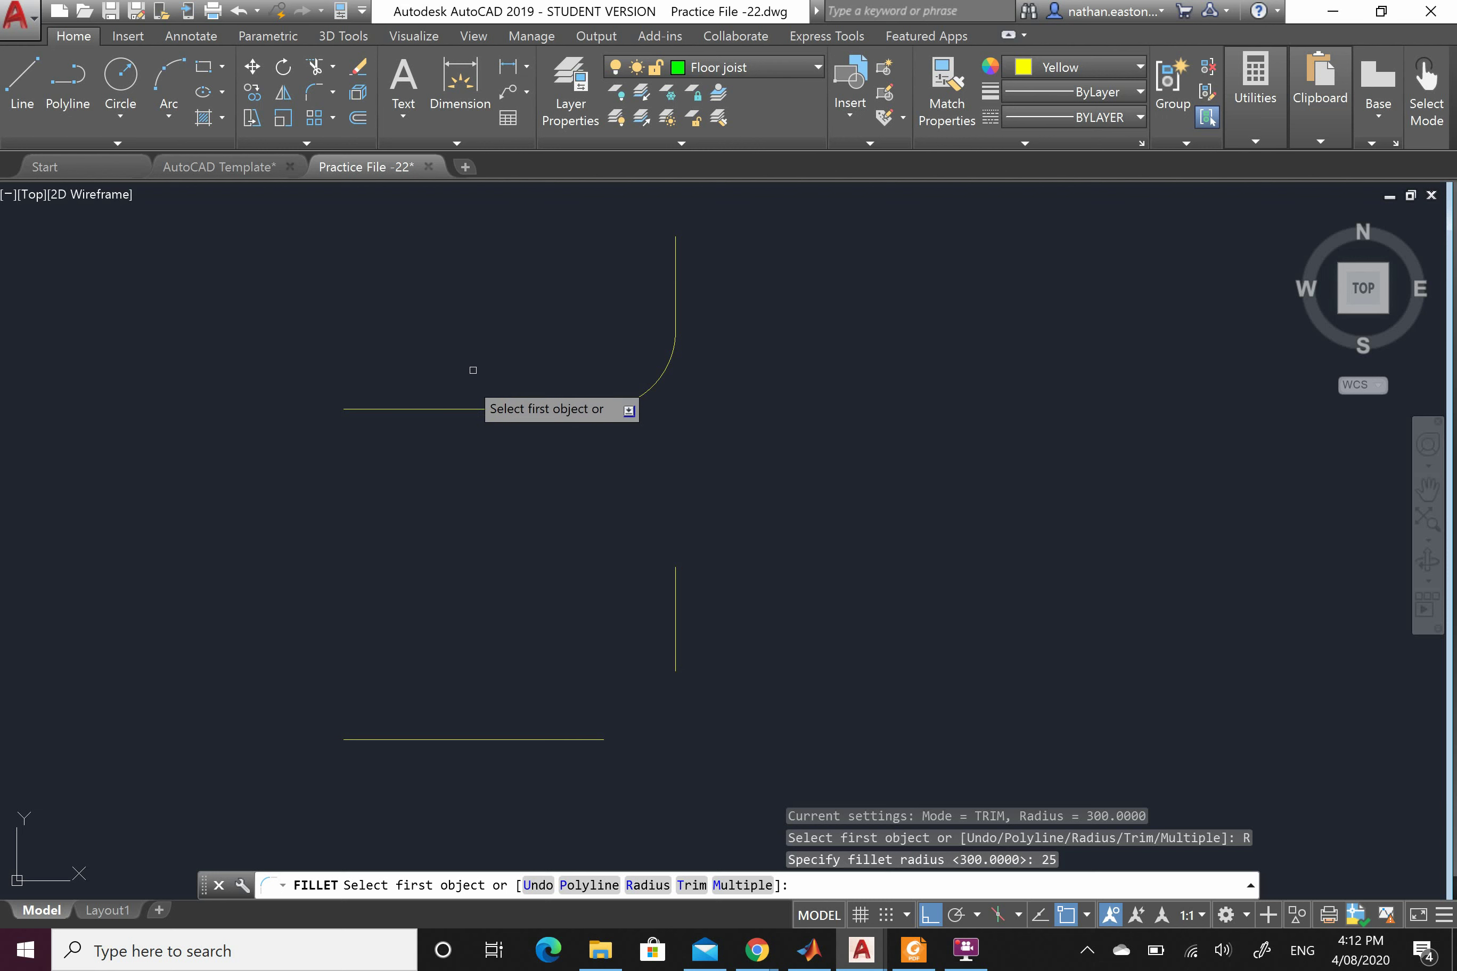
{"action": "left_click", "coordinate": [458, 411]}
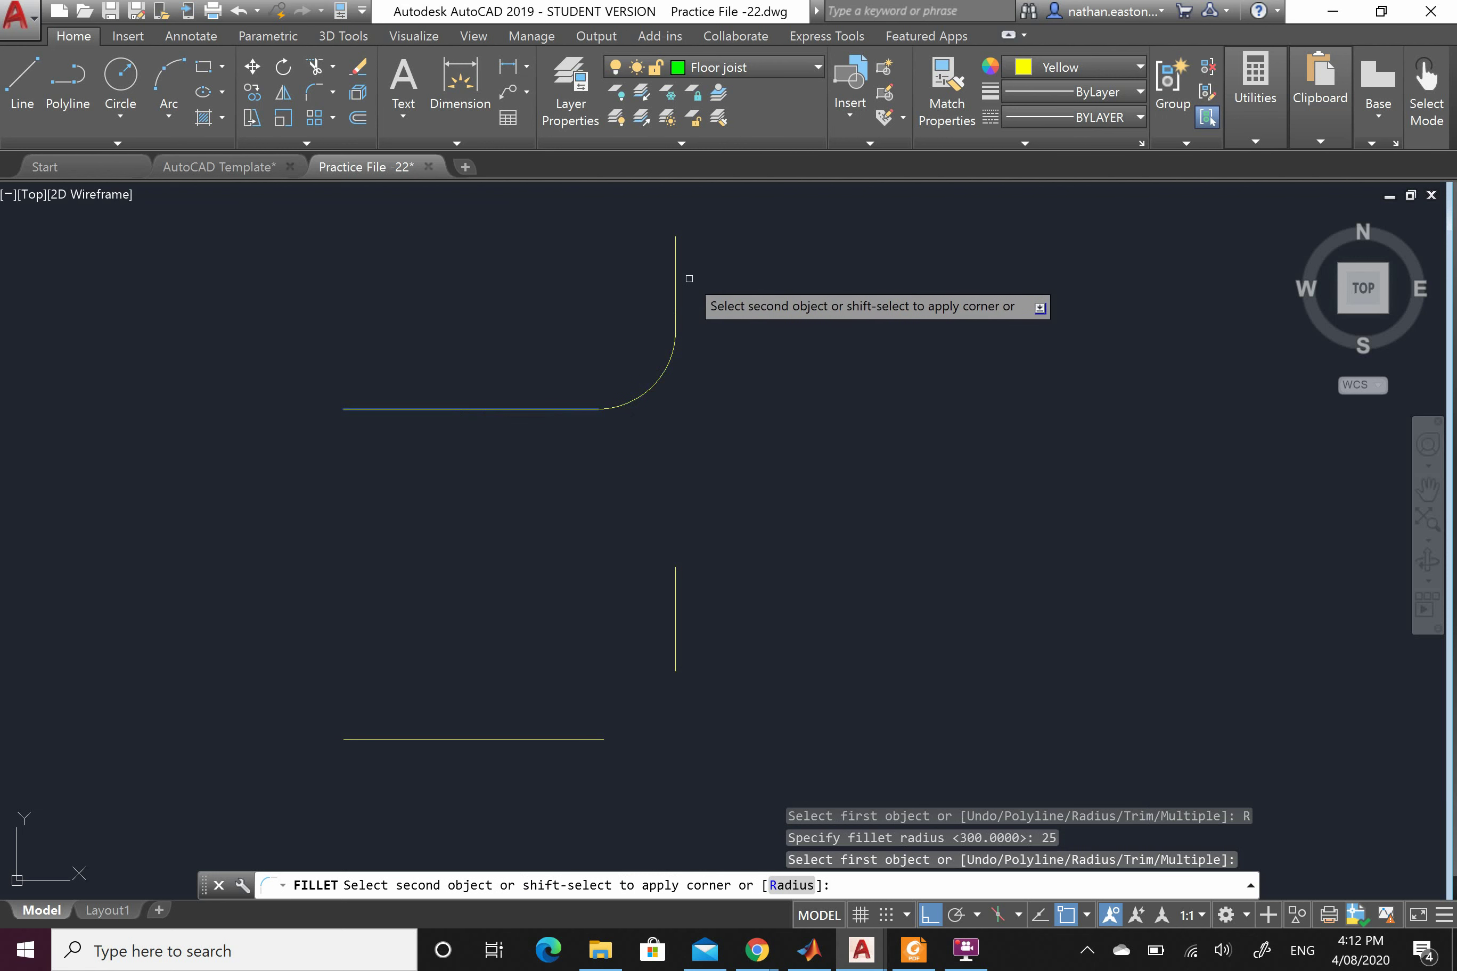
{"action": "left_click", "coordinate": [675, 251]}
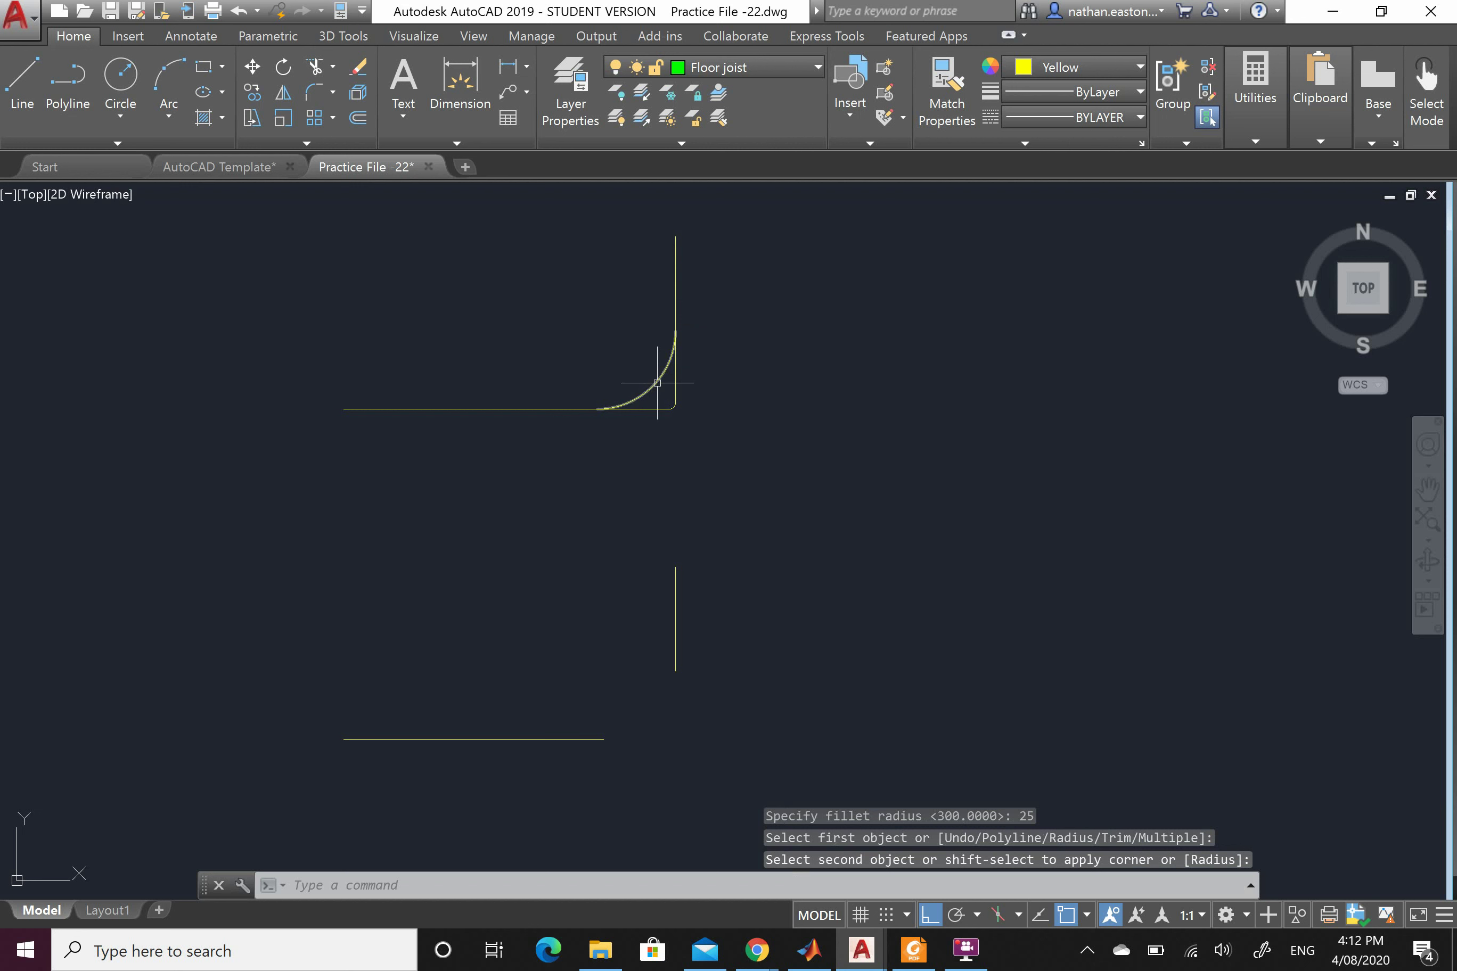
Chamfer the lower horizontal line to the lower vertical line using the current chamfer settings, and inspect the corner
{"action": "scroll", "coordinate": [625, 322], "scroll_direction": "up", "scroll_amount": 4}
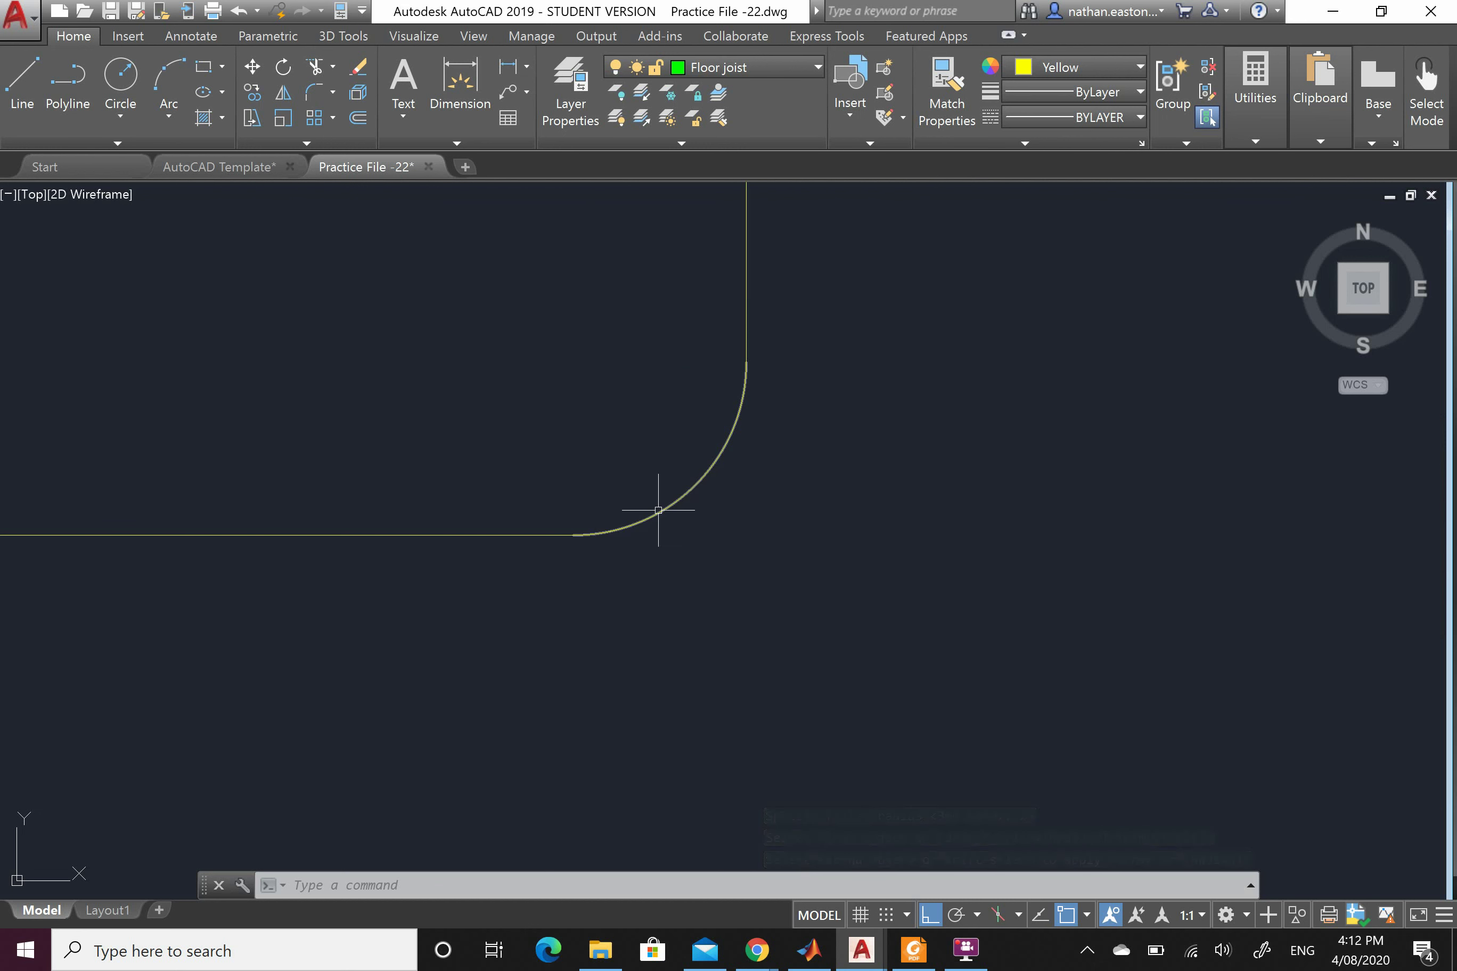
{"action": "scroll", "coordinate": [720, 520], "scroll_direction": "up", "scroll_amount": 5}
{"action": "scroll", "coordinate": [760, 416], "scroll_direction": "down", "scroll_amount": 10}
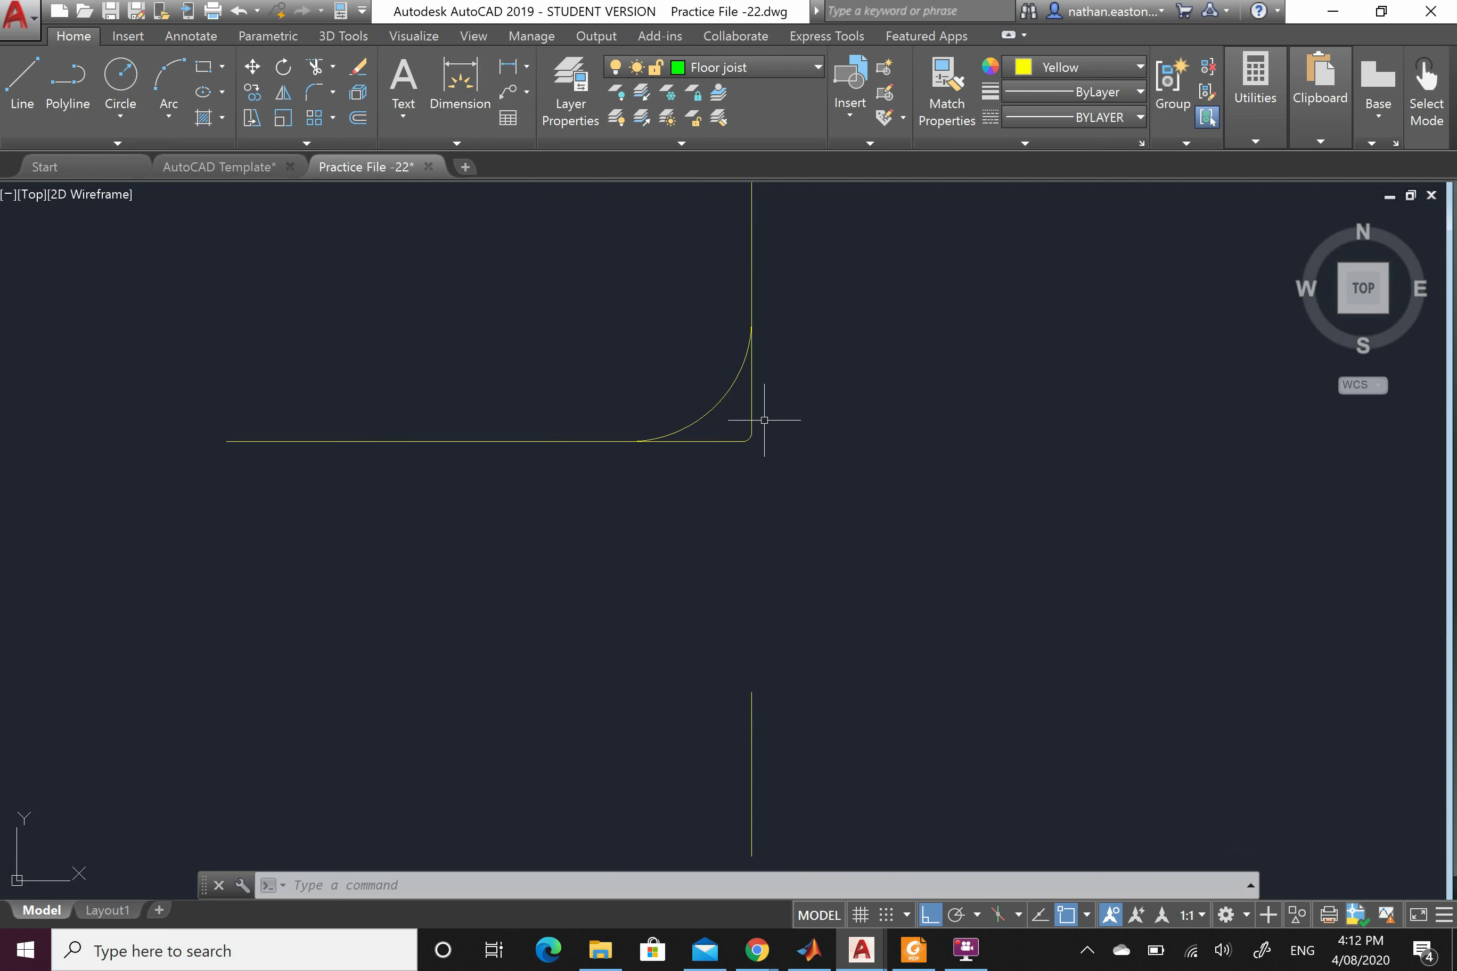
{"action": "scroll", "coordinate": [764, 421], "scroll_direction": "up", "scroll_amount": 4}
{"action": "scroll", "coordinate": [659, 263], "scroll_direction": "down", "scroll_amount": 4}
{"action": "scroll", "coordinate": [680, 489], "scroll_direction": "up", "scroll_amount": 2}
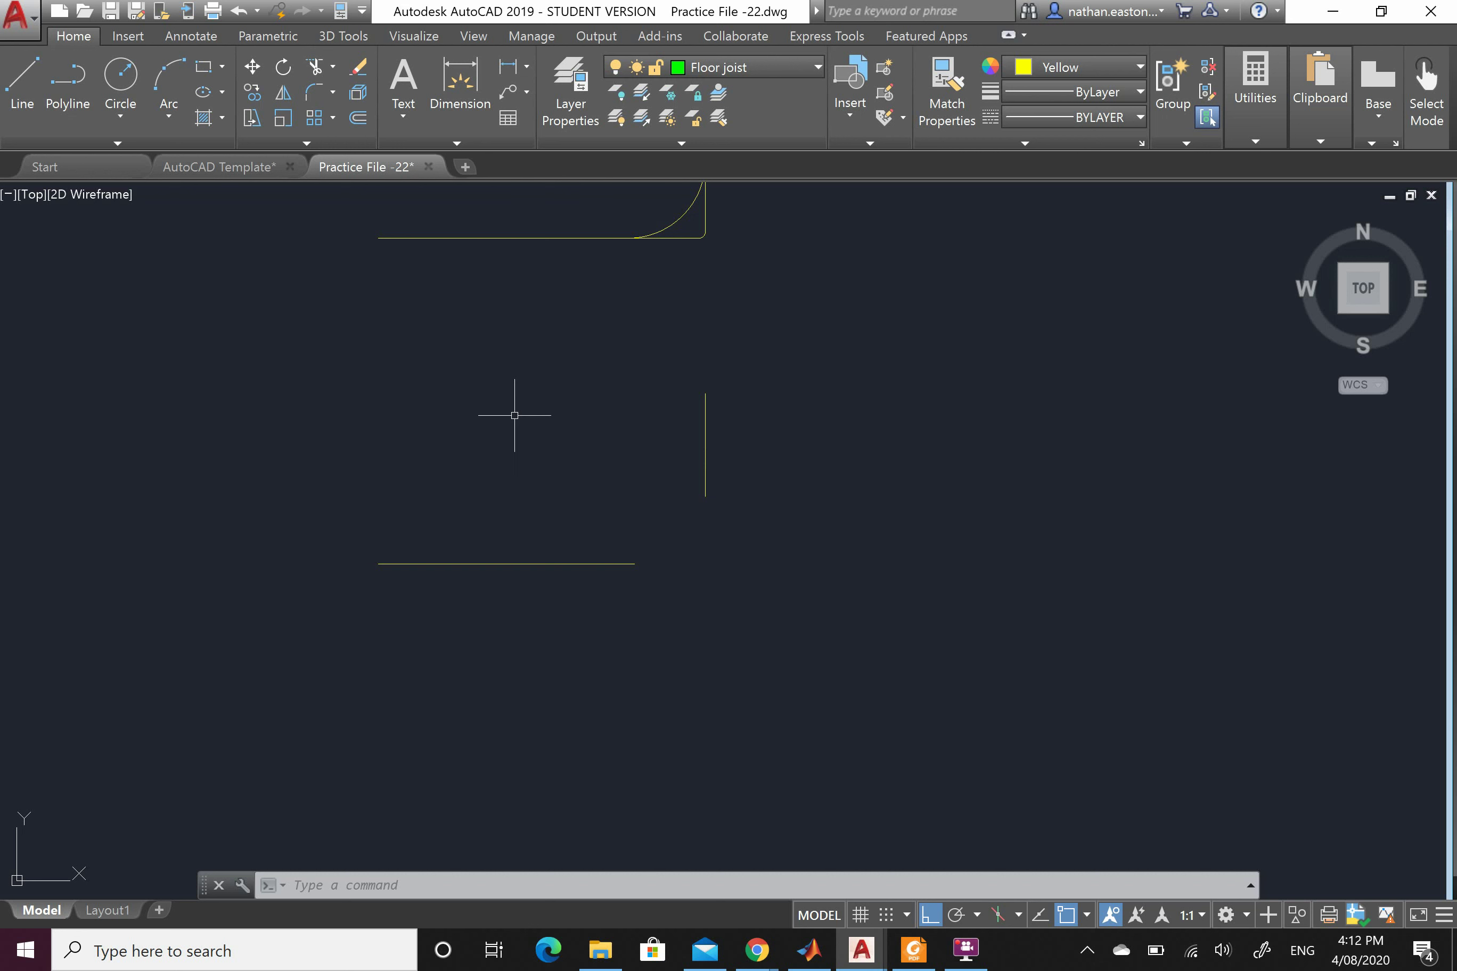
{"action": "left_click", "coordinate": [337, 92]}
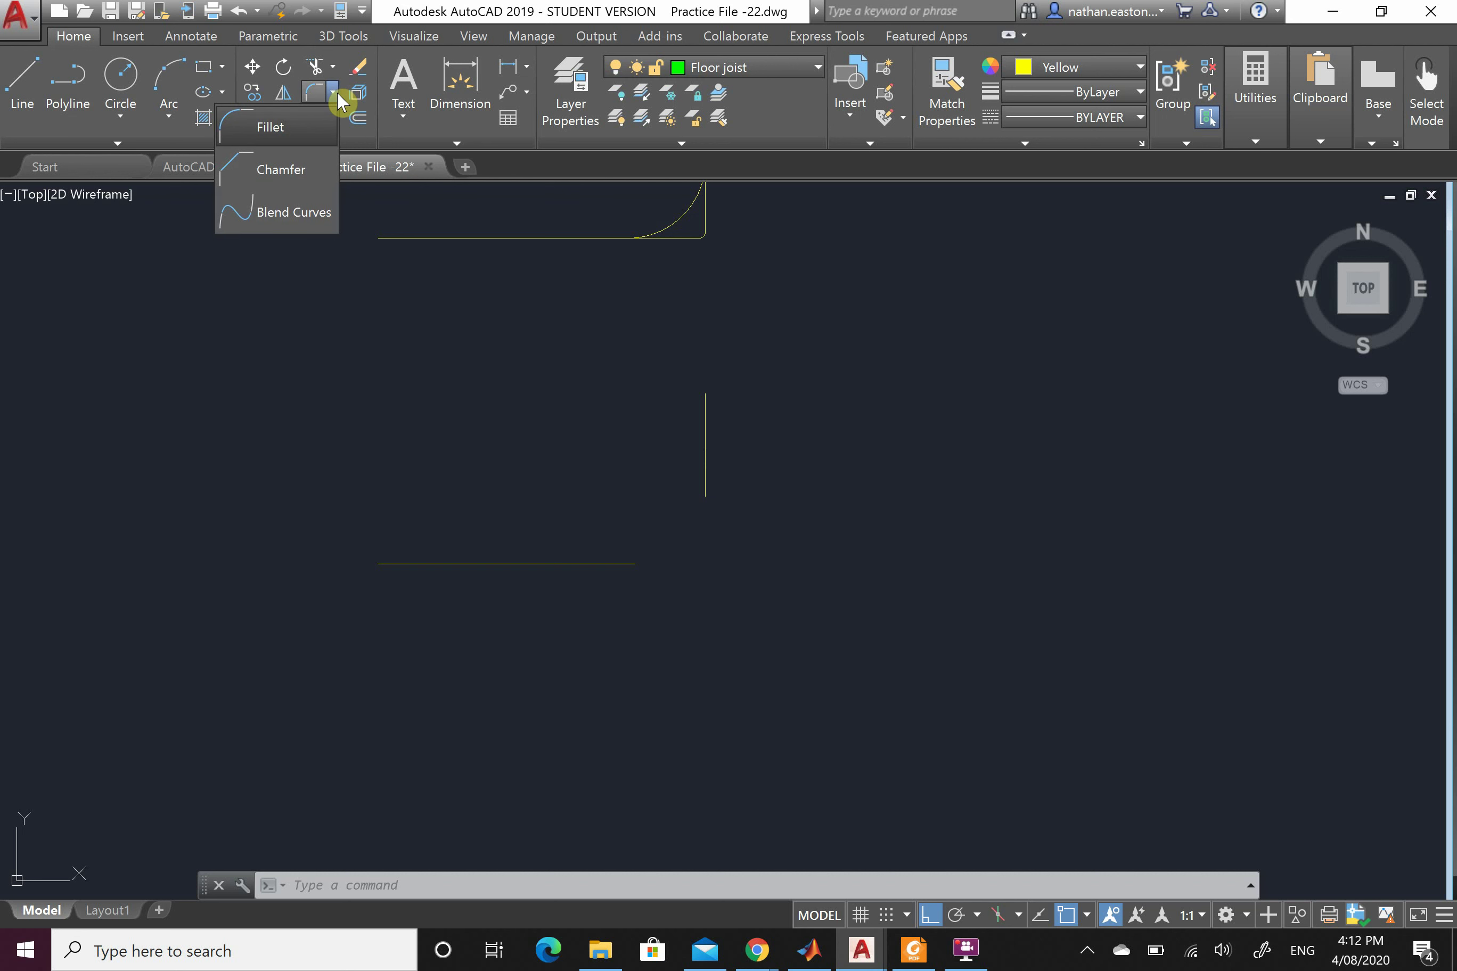
{"action": "left_click", "coordinate": [286, 177]}
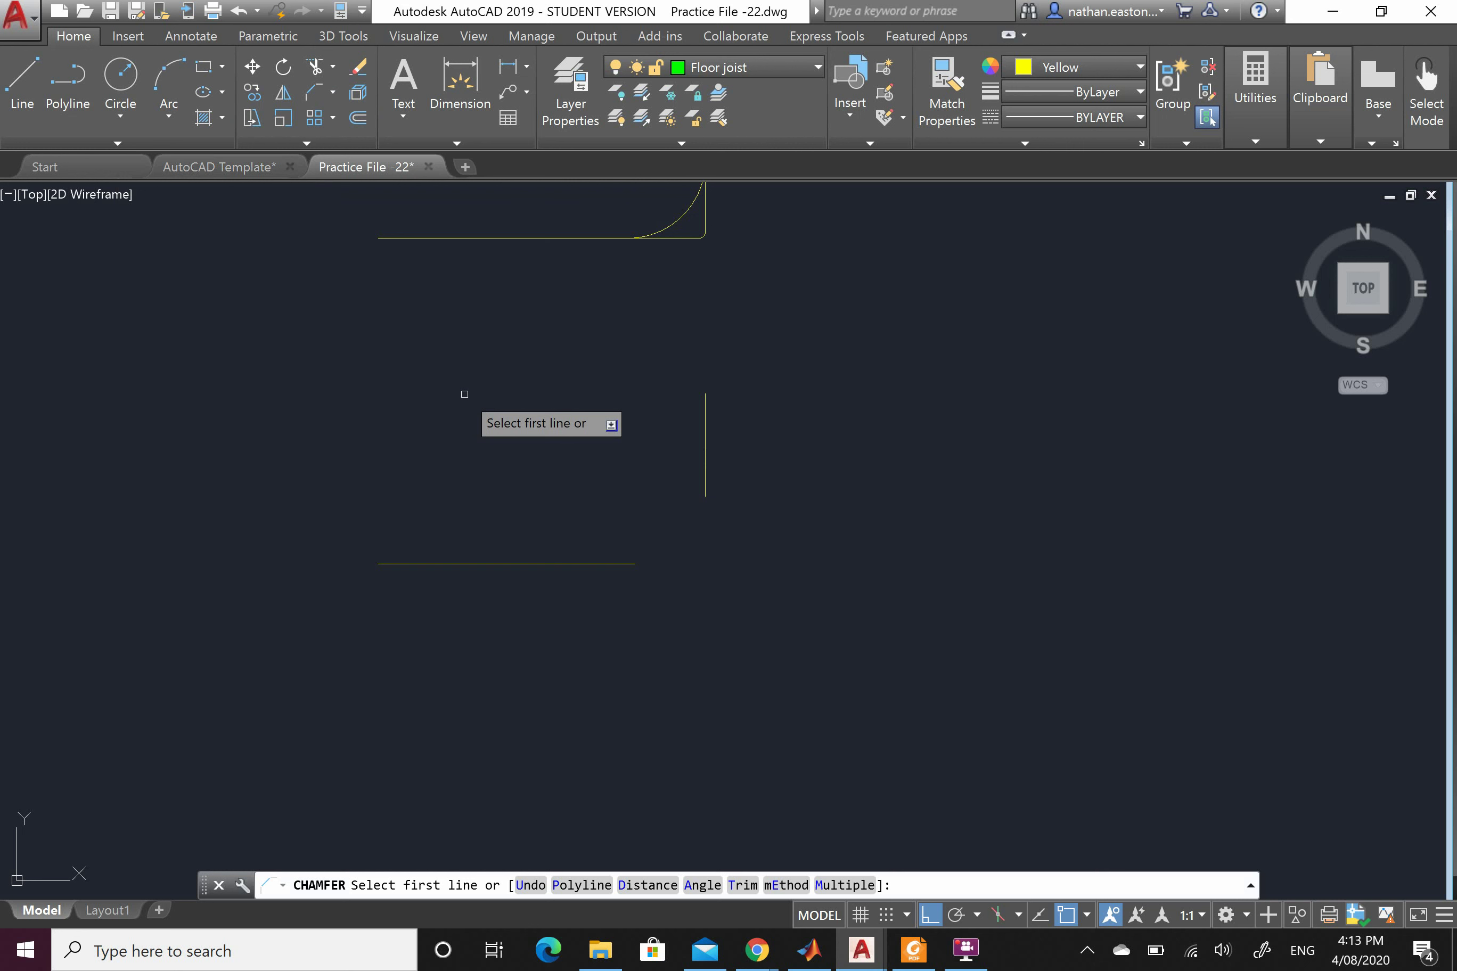
{"action": "left_click", "coordinate": [448, 564]}
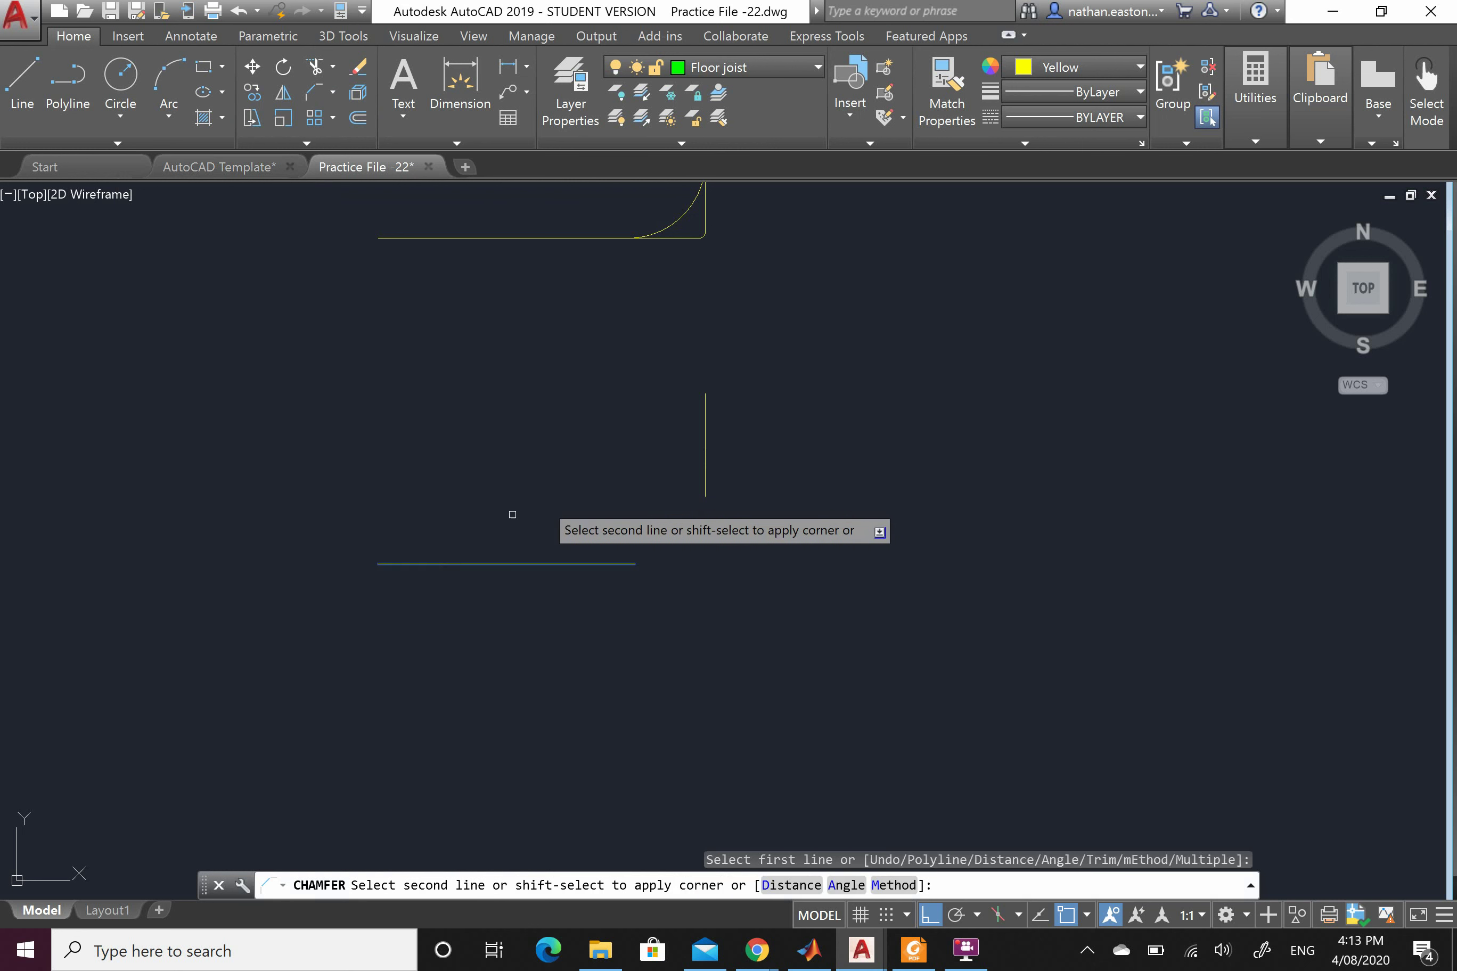
{"action": "left_click", "coordinate": [704, 439]}
{"action": "scroll", "coordinate": [706, 569], "scroll_direction": "up", "scroll_amount": 7}
{"action": "scroll", "coordinate": [681, 495], "scroll_direction": "up", "scroll_amount": 10}
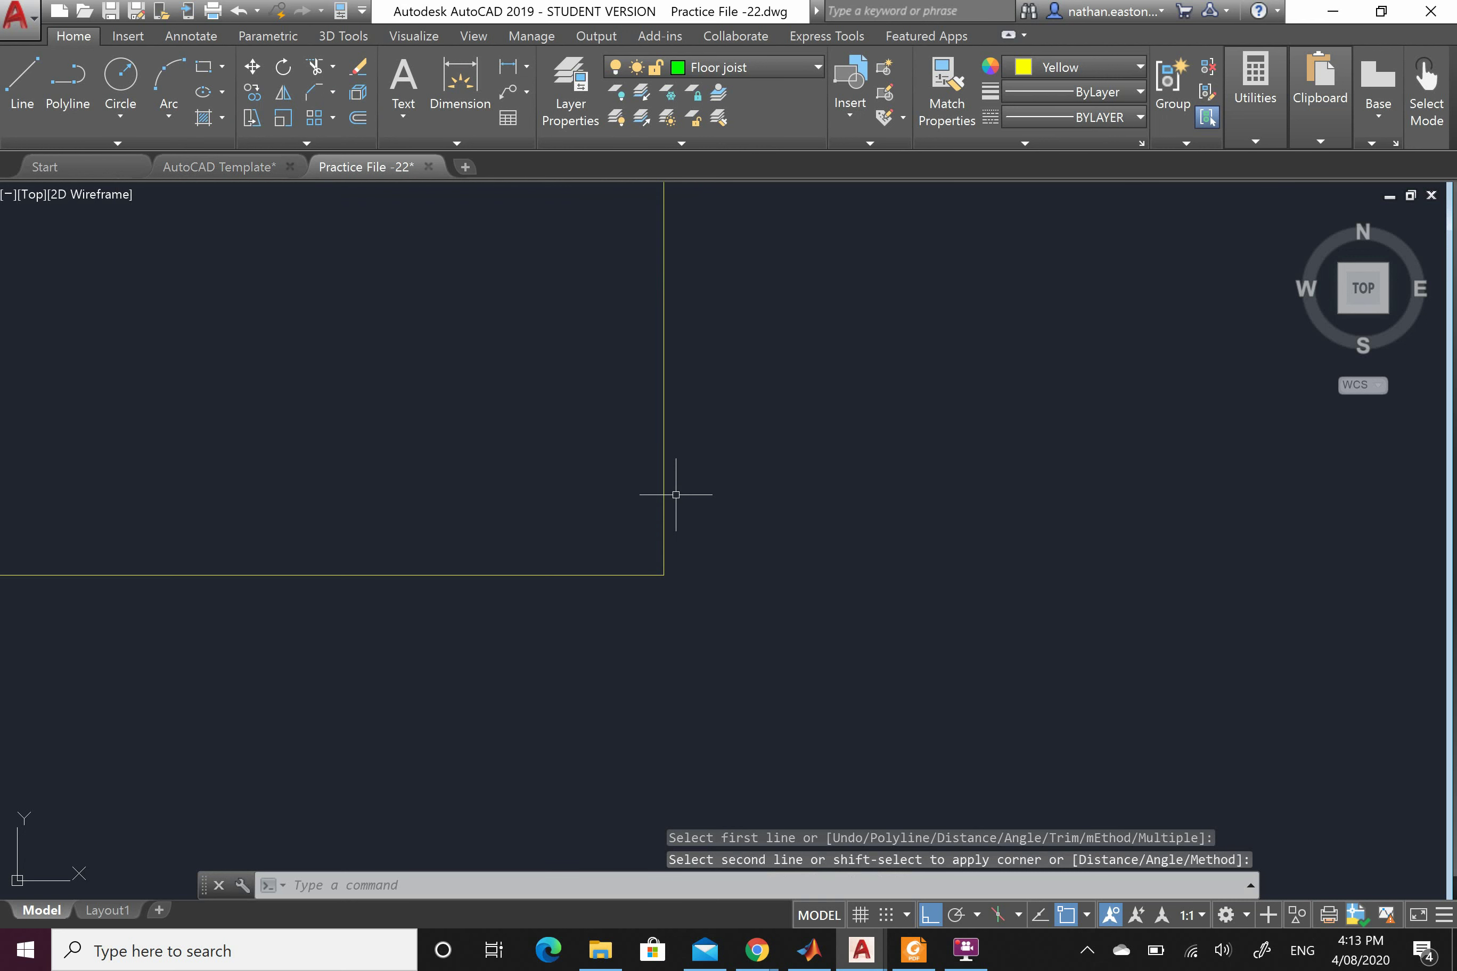
{"action": "scroll", "coordinate": [627, 523], "scroll_direction": "down", "scroll_amount": 4}
{"action": "scroll", "coordinate": [627, 563], "scroll_direction": "up", "scroll_amount": 1}
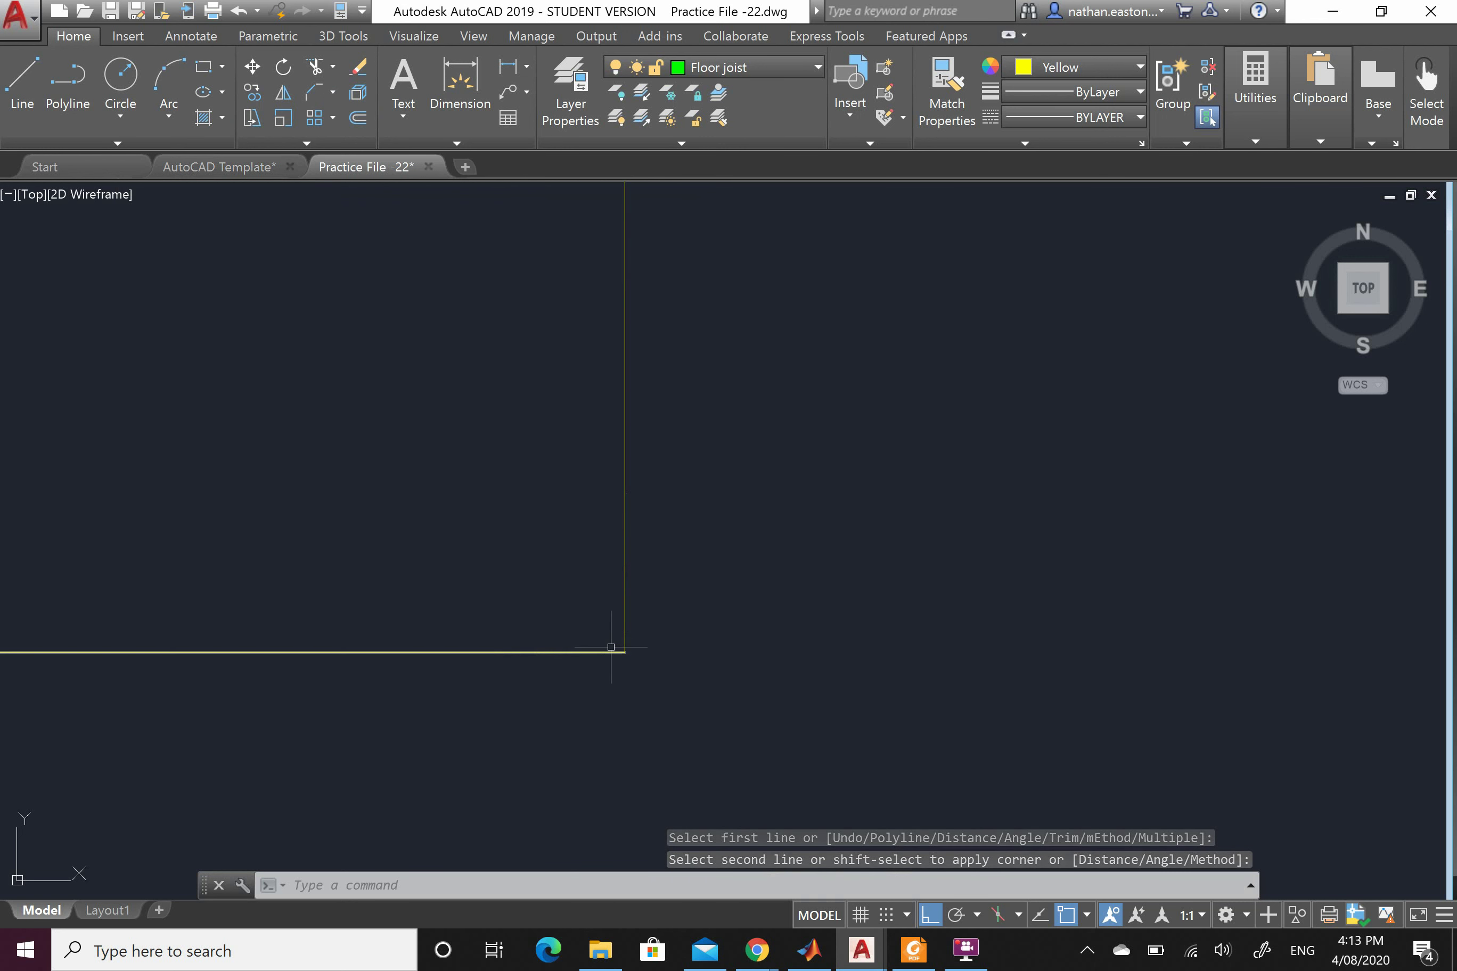
{"action": "scroll", "coordinate": [719, 617], "scroll_direction": "down", "scroll_amount": 8}
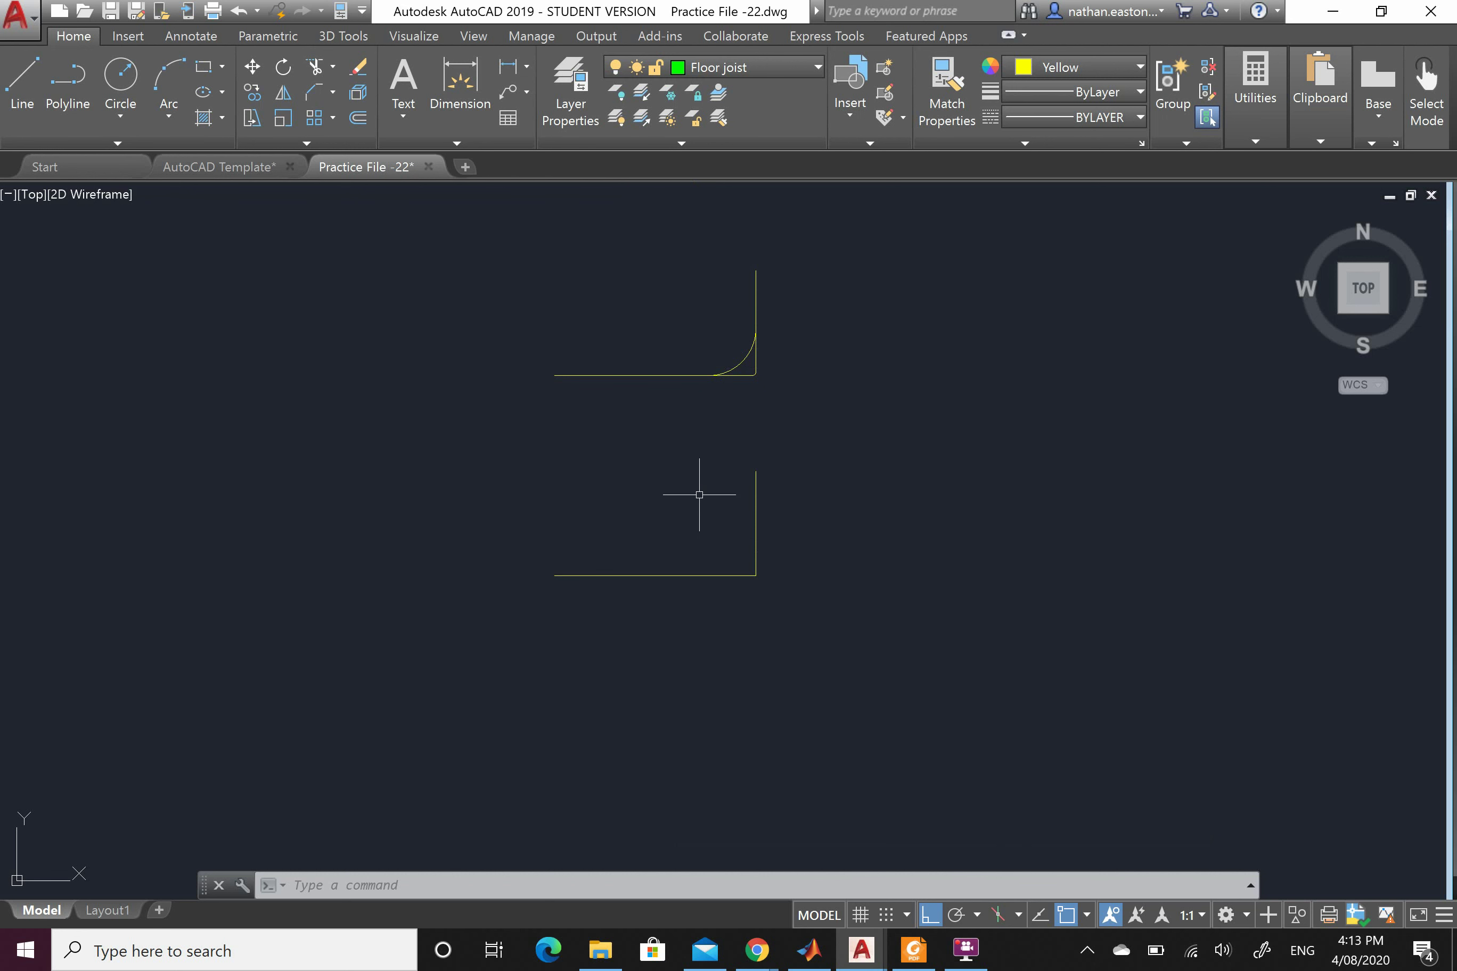
Draw a horizontal line that crosses the lower vertical line above its corner and extends past it on both sides
{"action": "scroll", "coordinate": [535, 462], "scroll_direction": "down", "scroll_amount": 2}
{"action": "scroll", "coordinate": [731, 444], "scroll_direction": "up", "scroll_amount": 2}
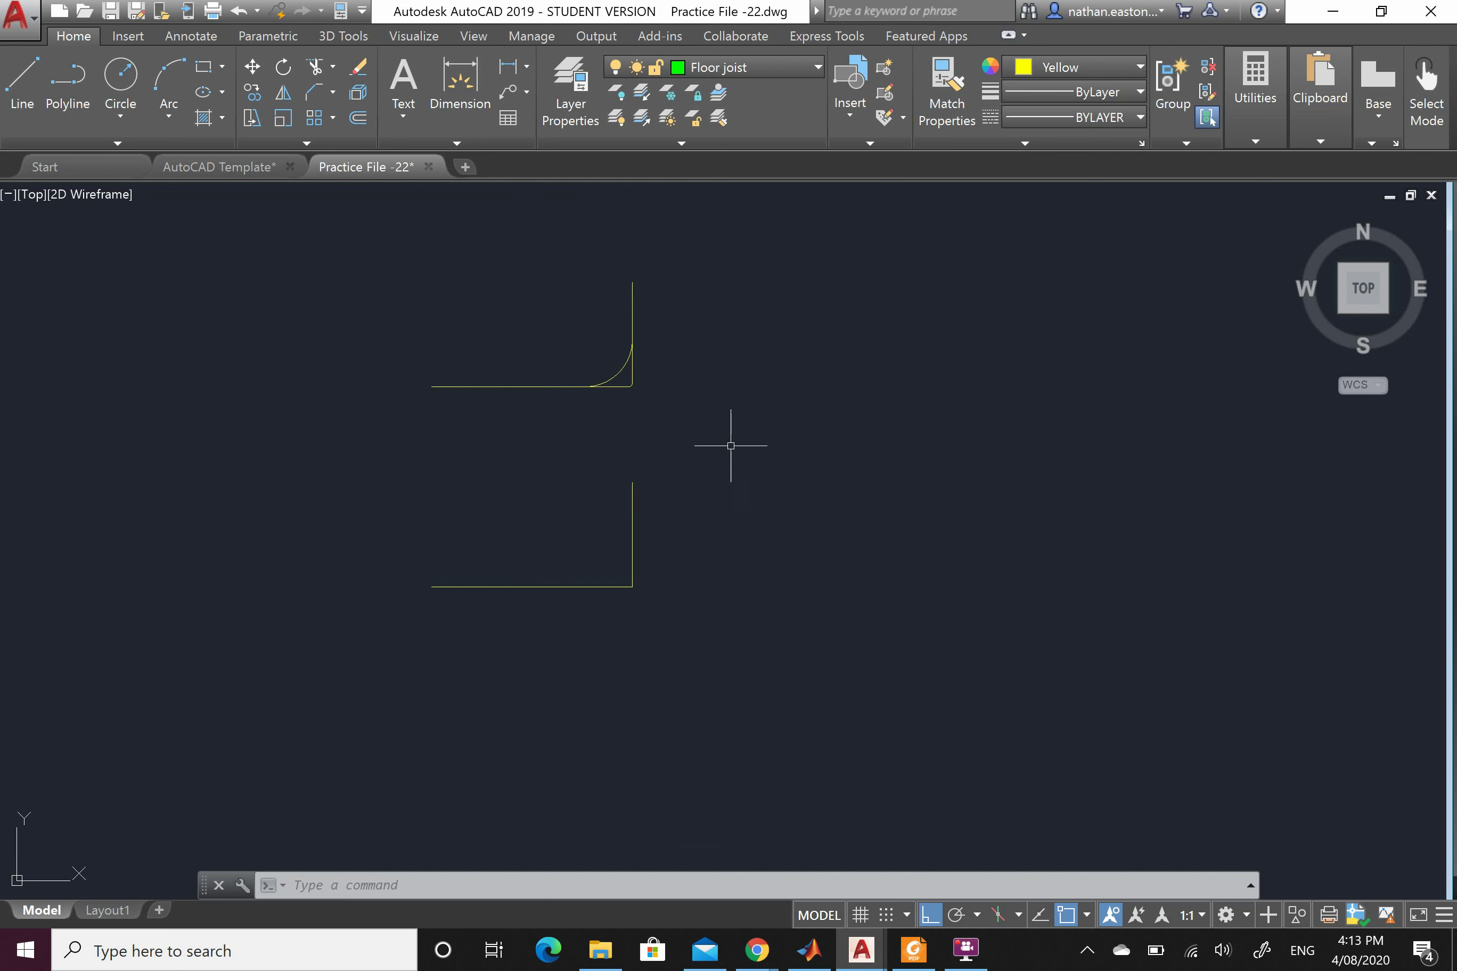
{"action": "scroll", "coordinate": [645, 480], "scroll_direction": "up", "scroll_amount": 2}
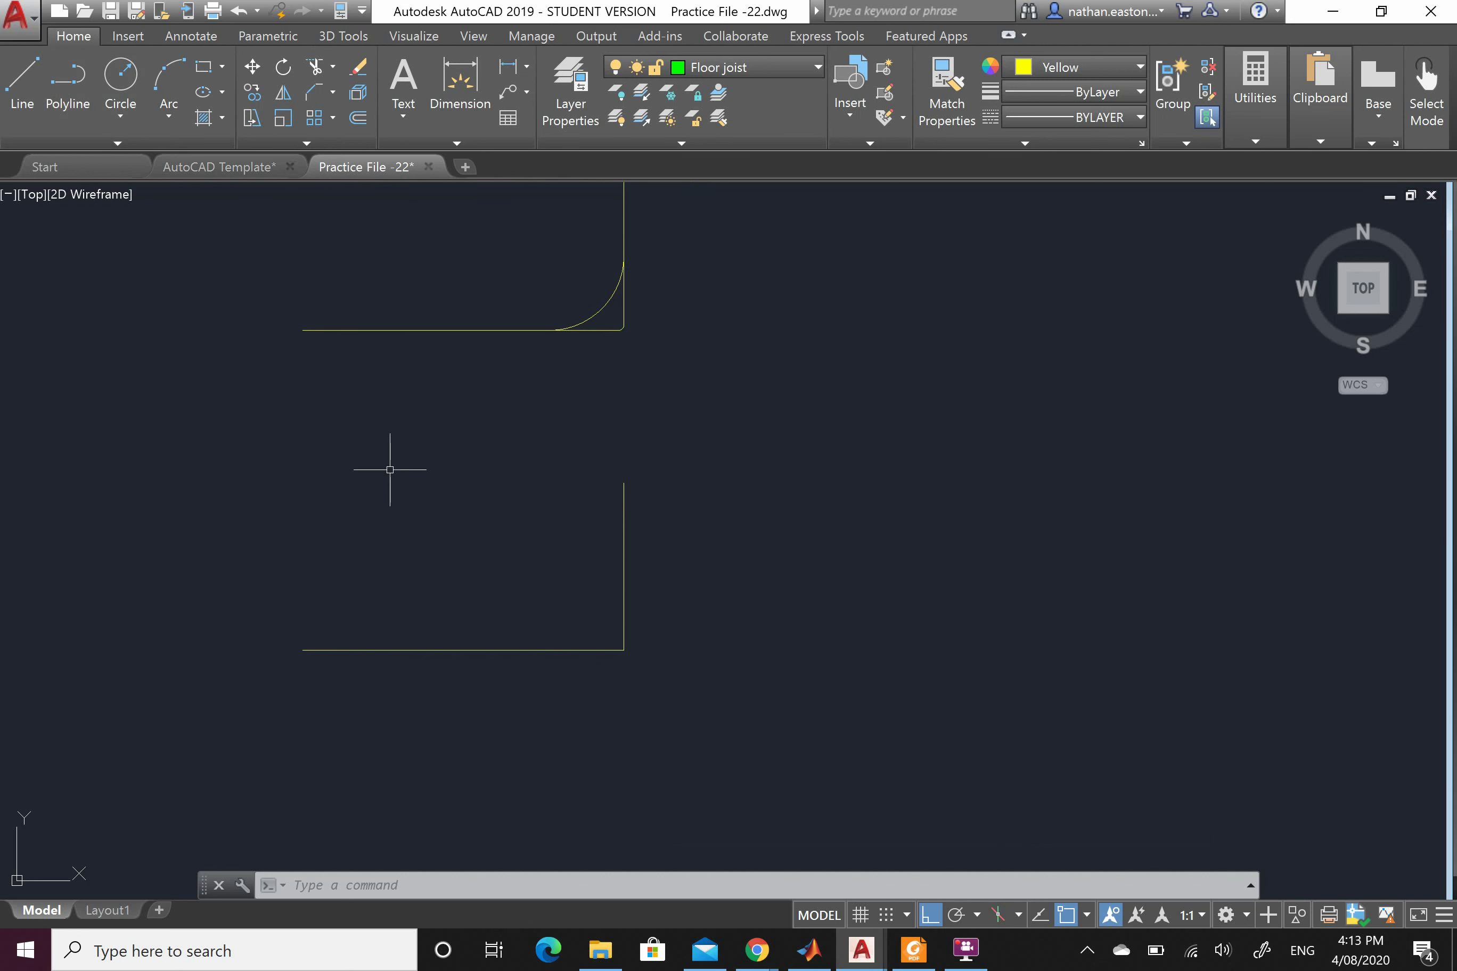
{"action": "left_click", "coordinate": [23, 82]}
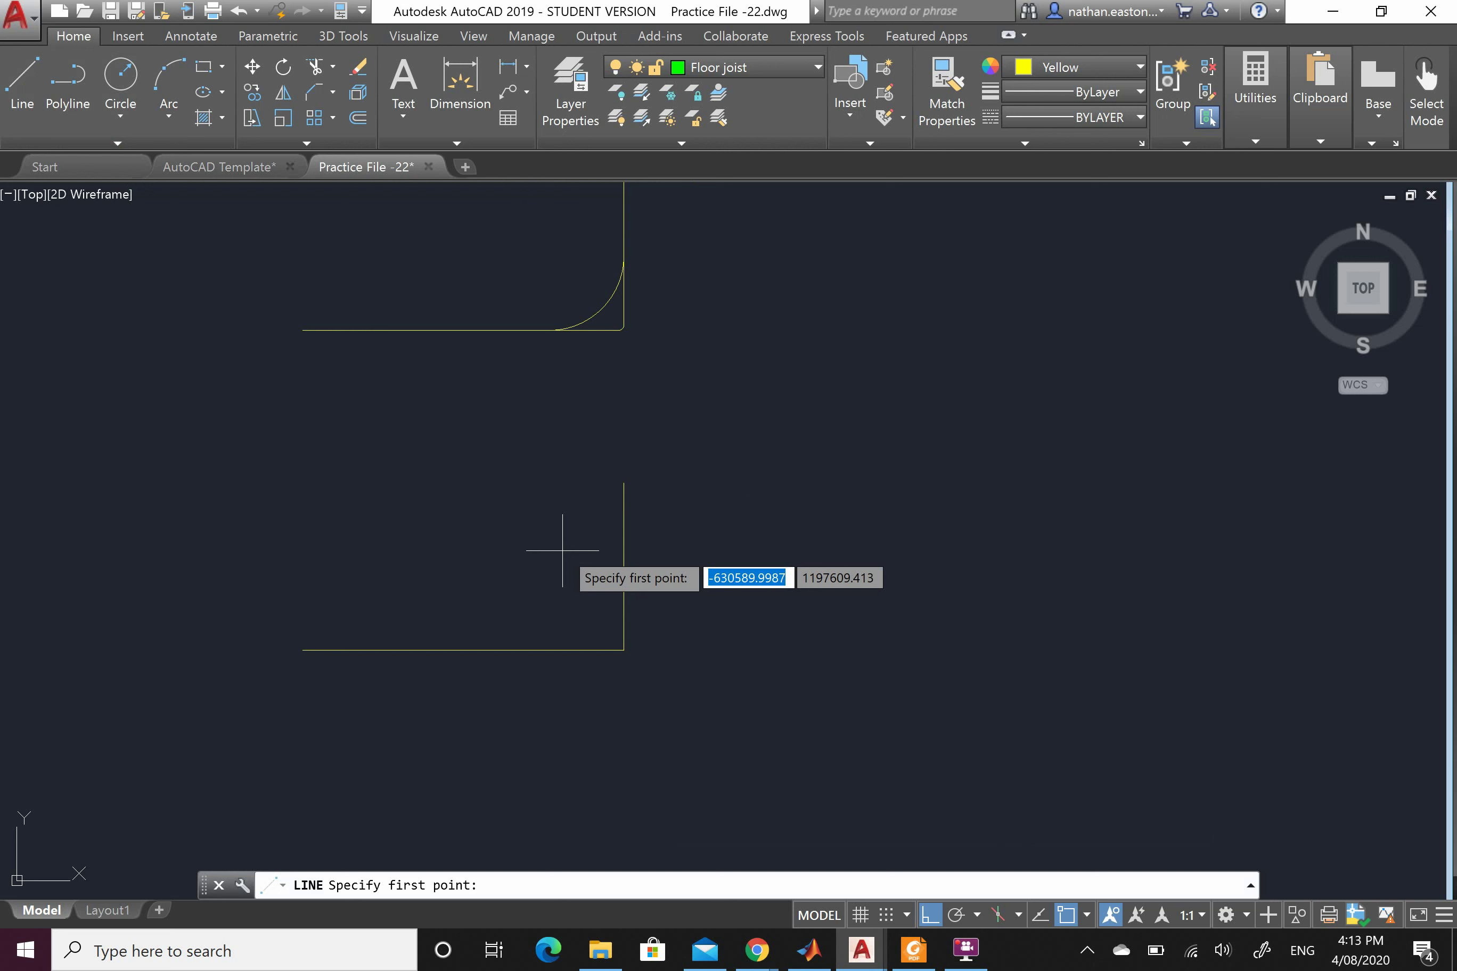
{"action": "left_click", "coordinate": [547, 531]}
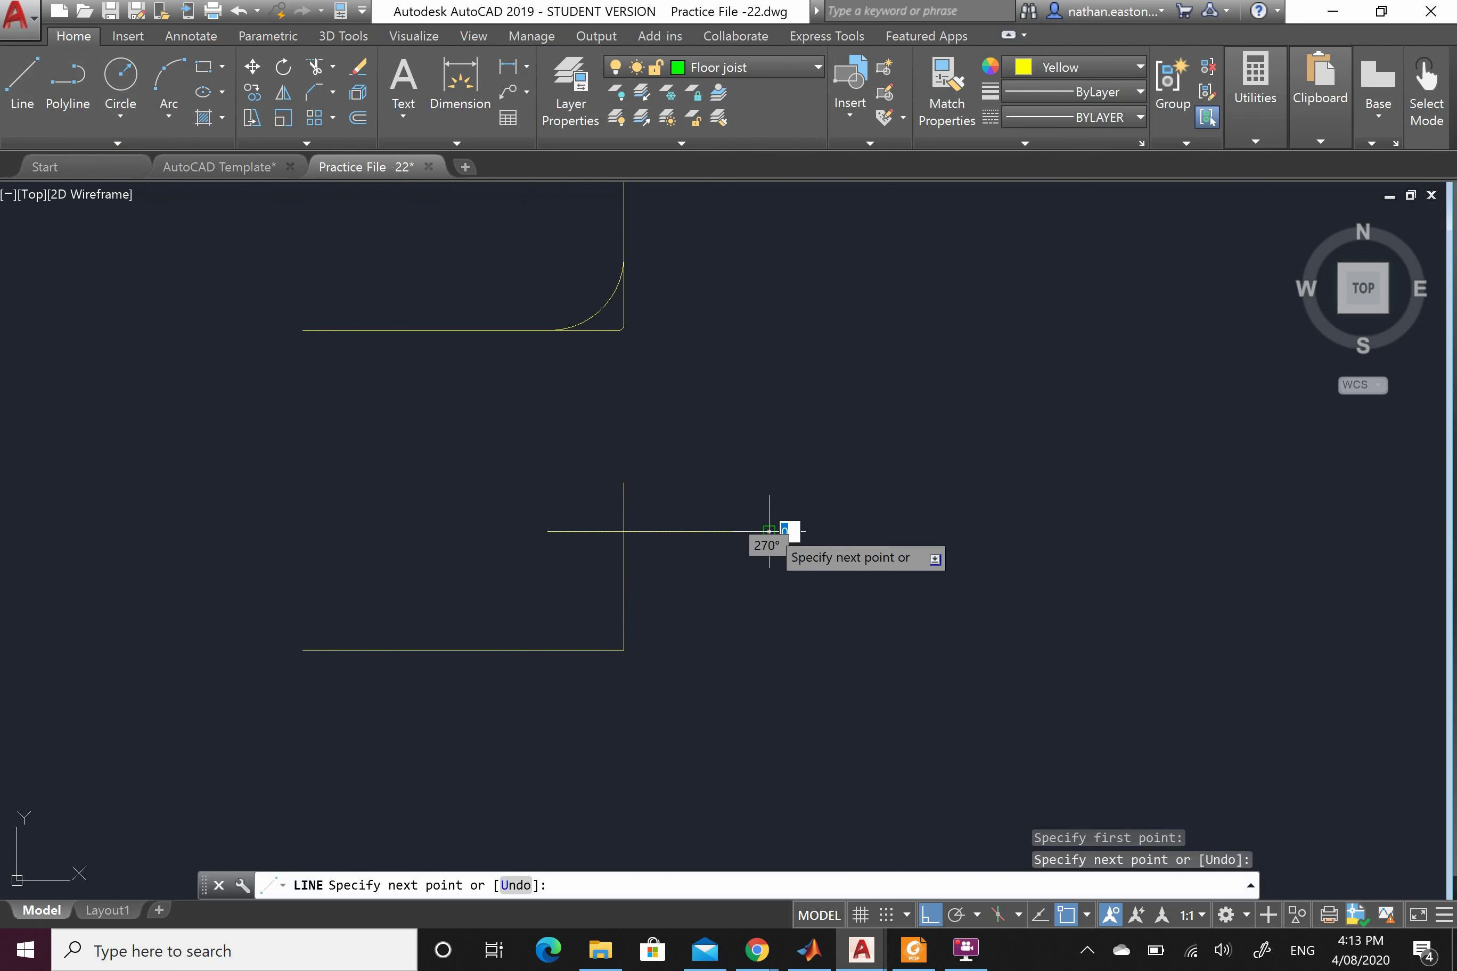
{"action": "key", "text": "Escape"}
Draw a separate vertical line to the right of the new horizontal line, leaving a gap between them
{"action": "right_click", "coordinate": [791, 481]}
{"action": "left_click", "coordinate": [832, 495]}
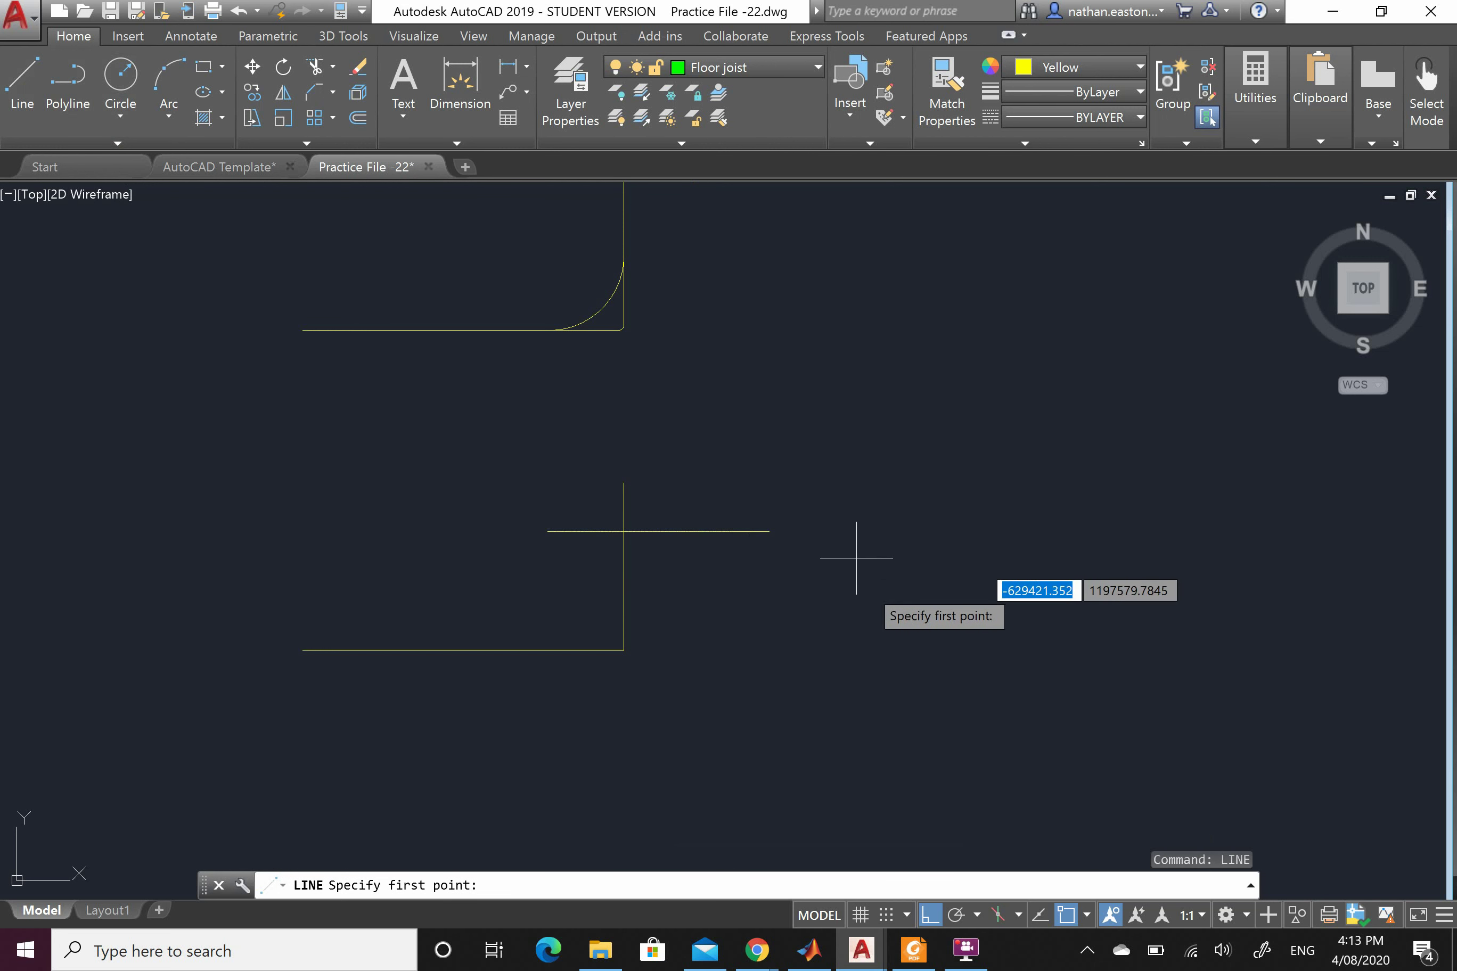
{"action": "left_click", "coordinate": [885, 618]}
{"action": "left_click", "coordinate": [881, 409]}
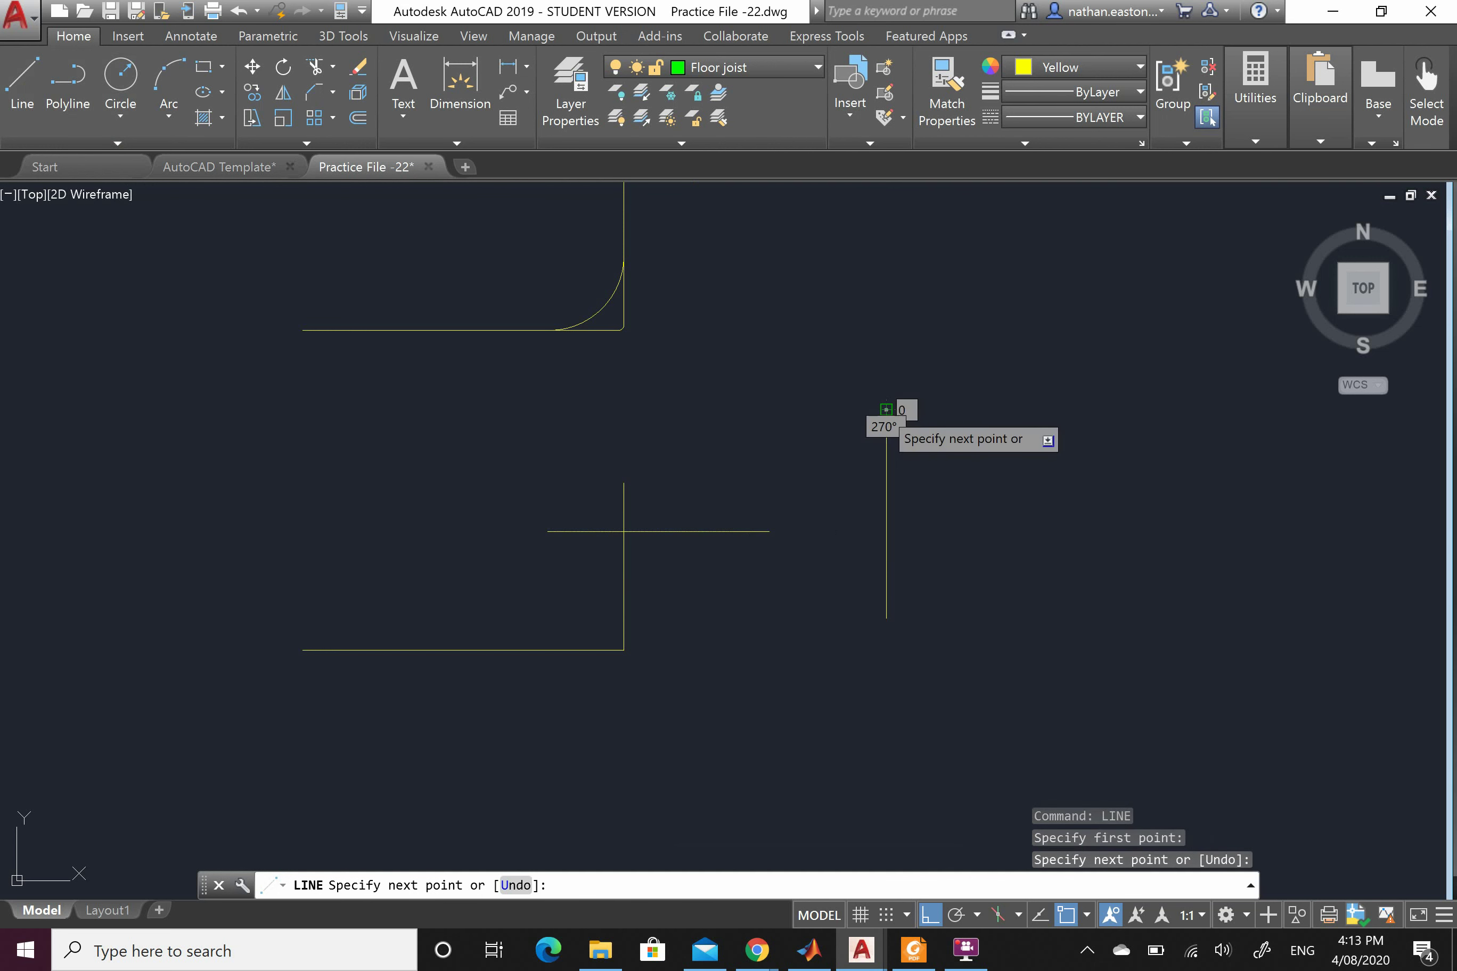
{"action": "key", "text": "Escape"}
Trim off the part of the new horizontal line left of the lower vertical line, using that vertical line as the cutting edge
{"action": "scroll", "coordinate": [539, 340], "scroll_direction": "down", "scroll_amount": 8}
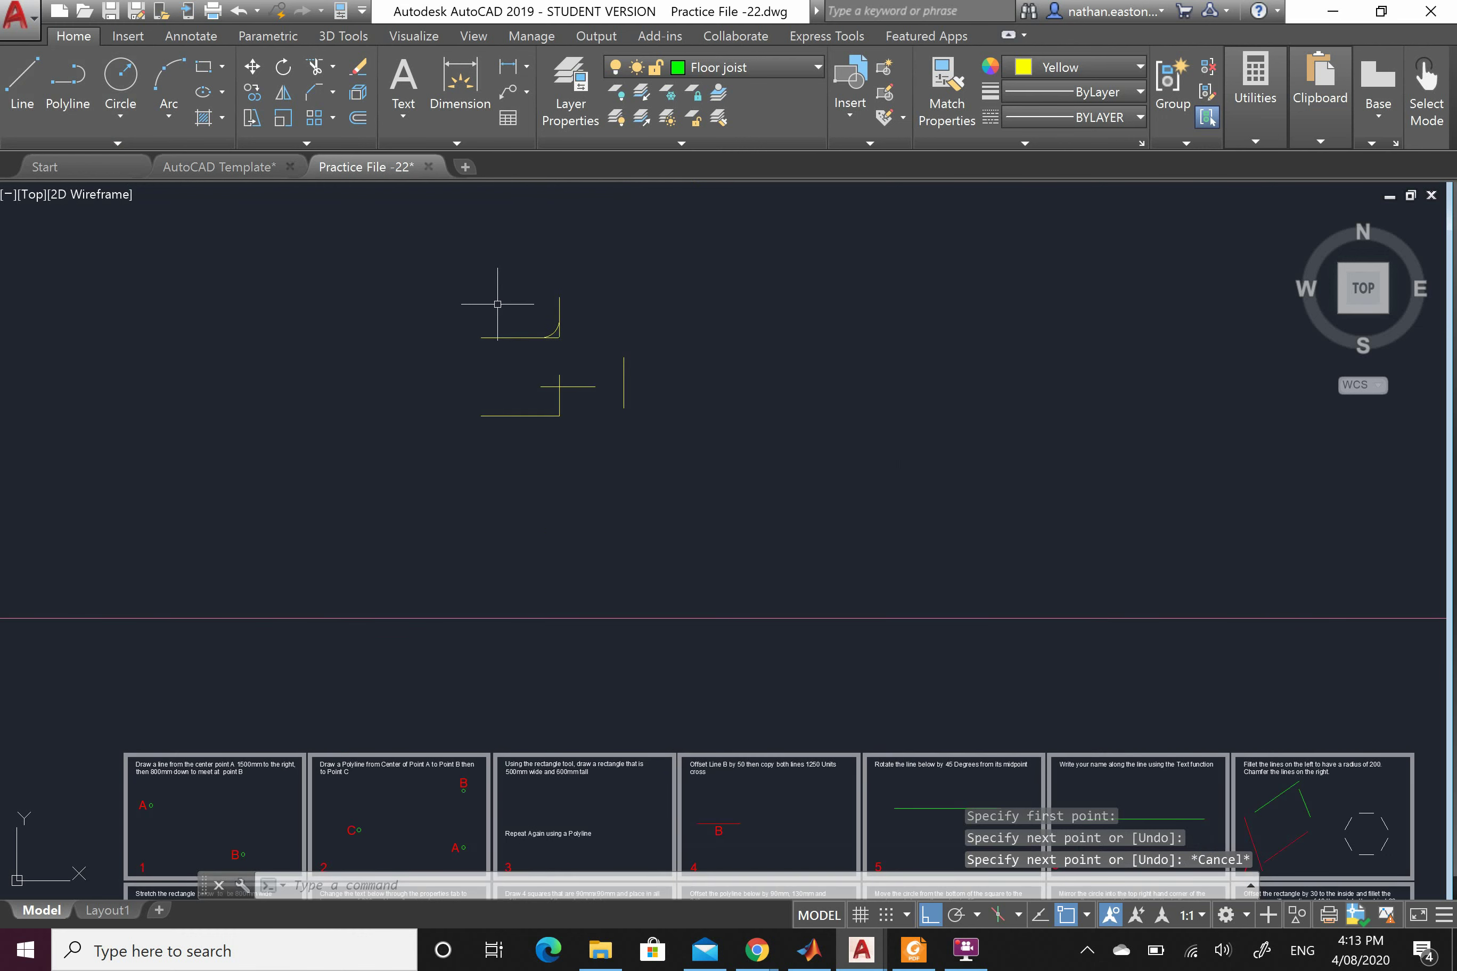
{"action": "scroll", "coordinate": [555, 542], "scroll_direction": "up", "scroll_amount": 2}
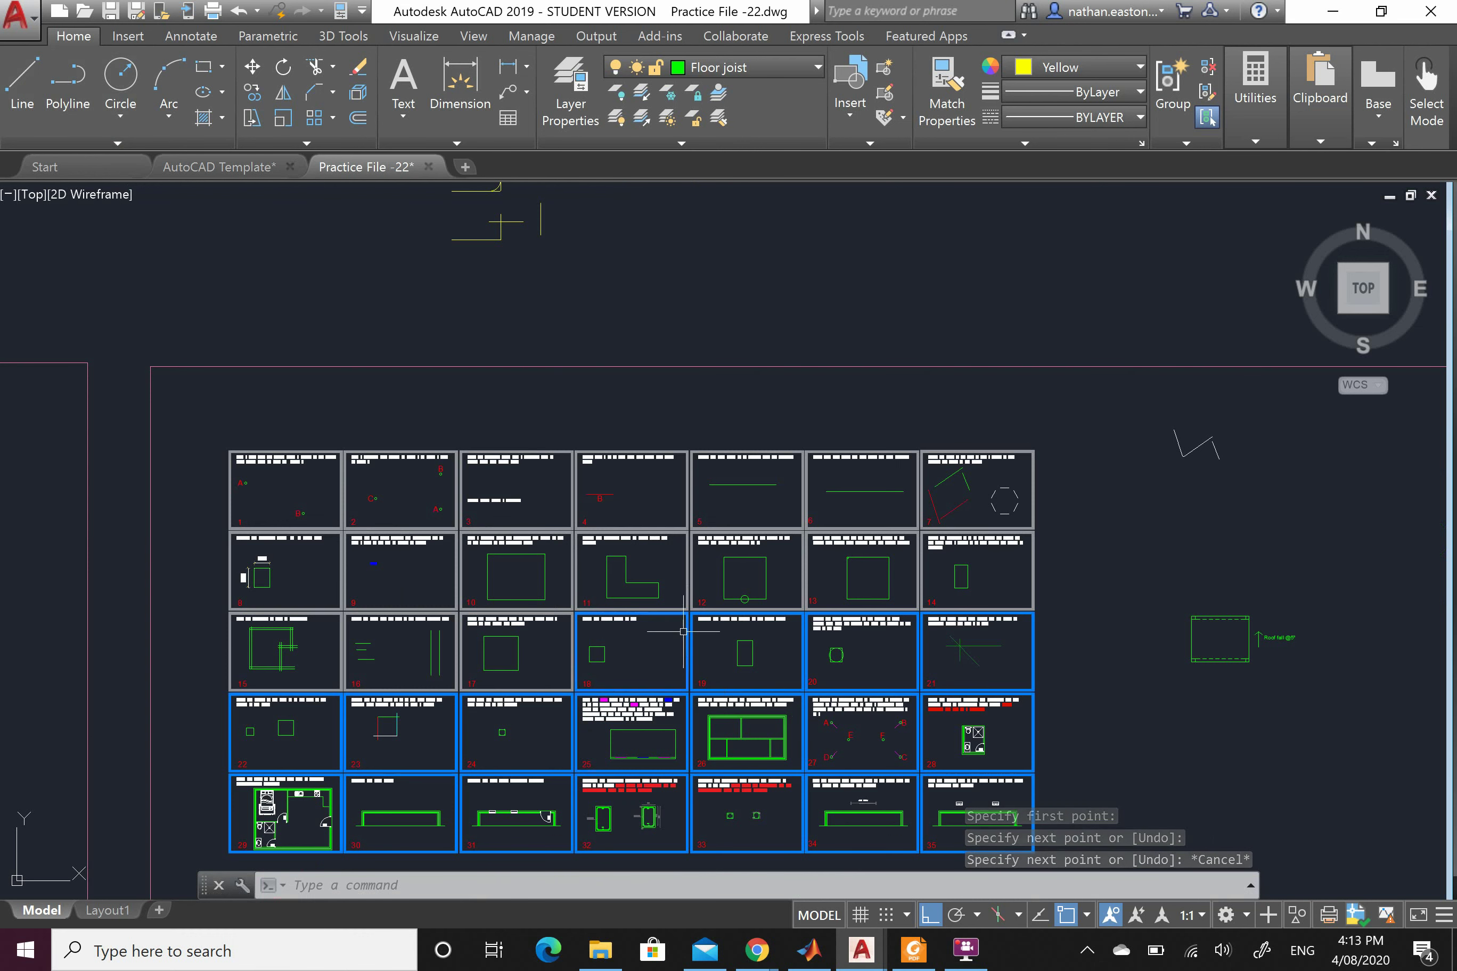
{"action": "scroll", "coordinate": [683, 761], "scroll_direction": "down", "scroll_amount": 2}
{"action": "scroll", "coordinate": [581, 400], "scroll_direction": "up", "scroll_amount": 4}
{"action": "scroll", "coordinate": [580, 398], "scroll_direction": "down", "scroll_amount": 3}
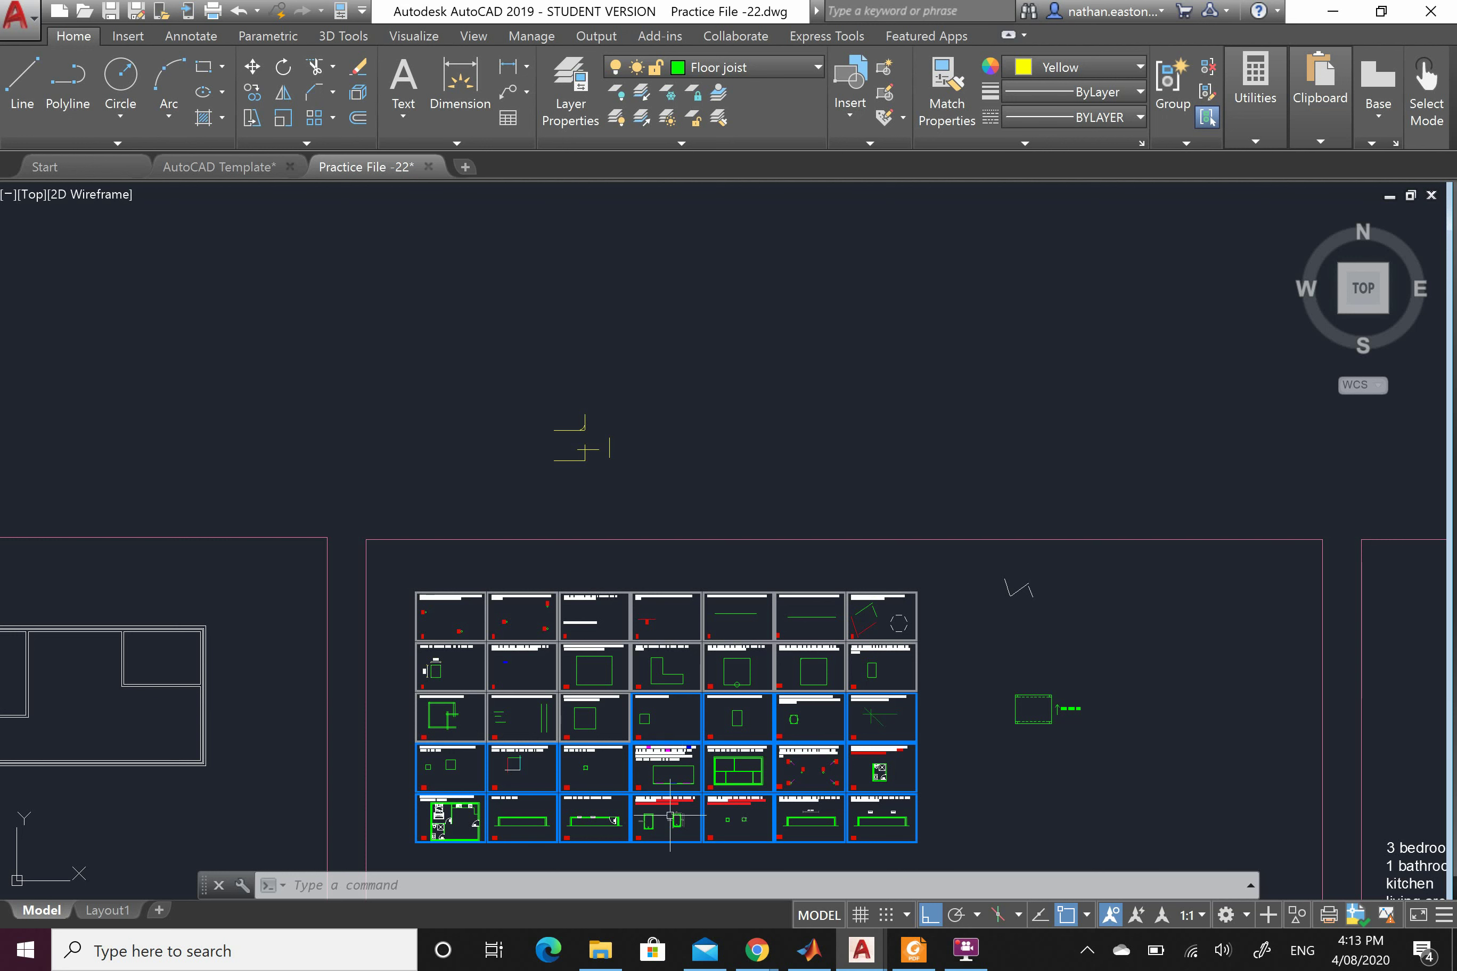
{"action": "scroll", "coordinate": [560, 437], "scroll_direction": "up", "scroll_amount": 5}
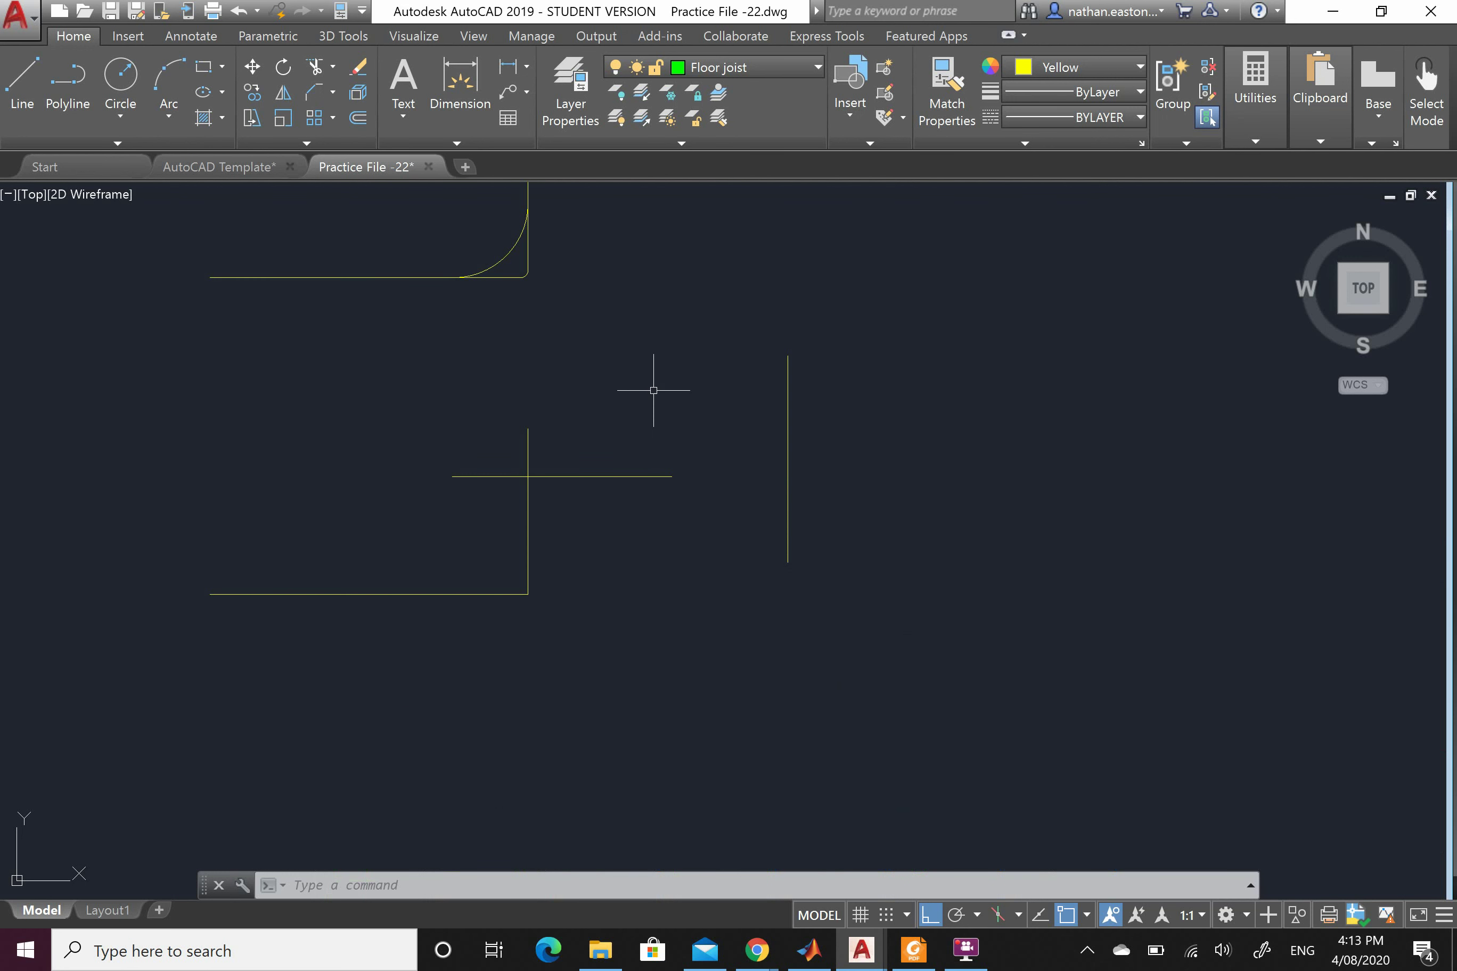
{"action": "scroll", "coordinate": [653, 391], "scroll_direction": "up", "scroll_amount": 2}
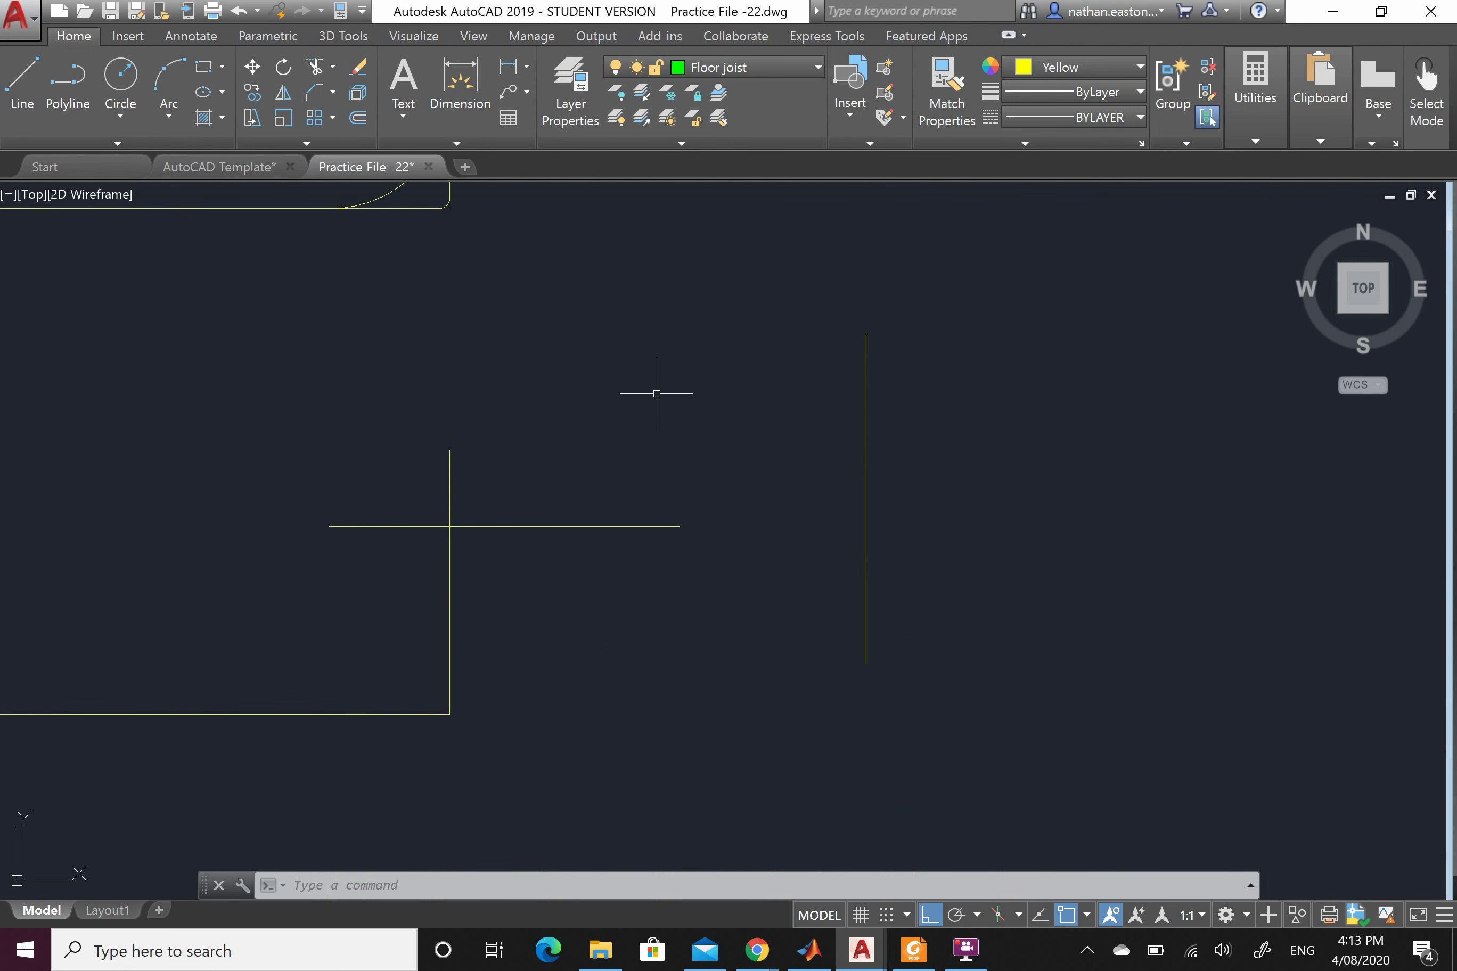
{"action": "left_click", "coordinate": [319, 67]}
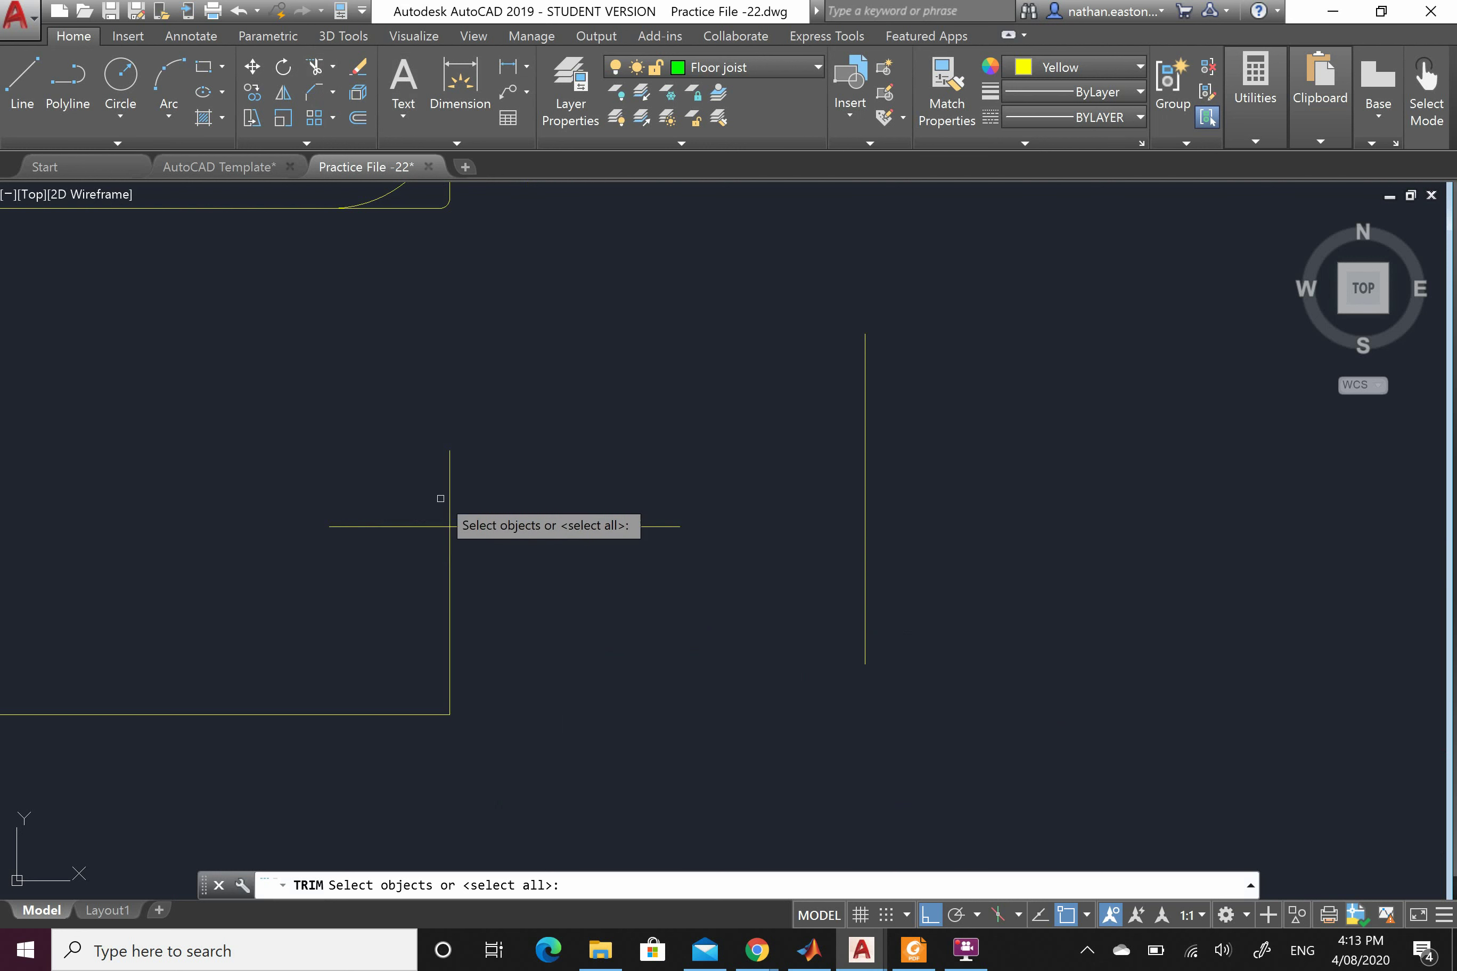
{"action": "left_click", "coordinate": [449, 465]}
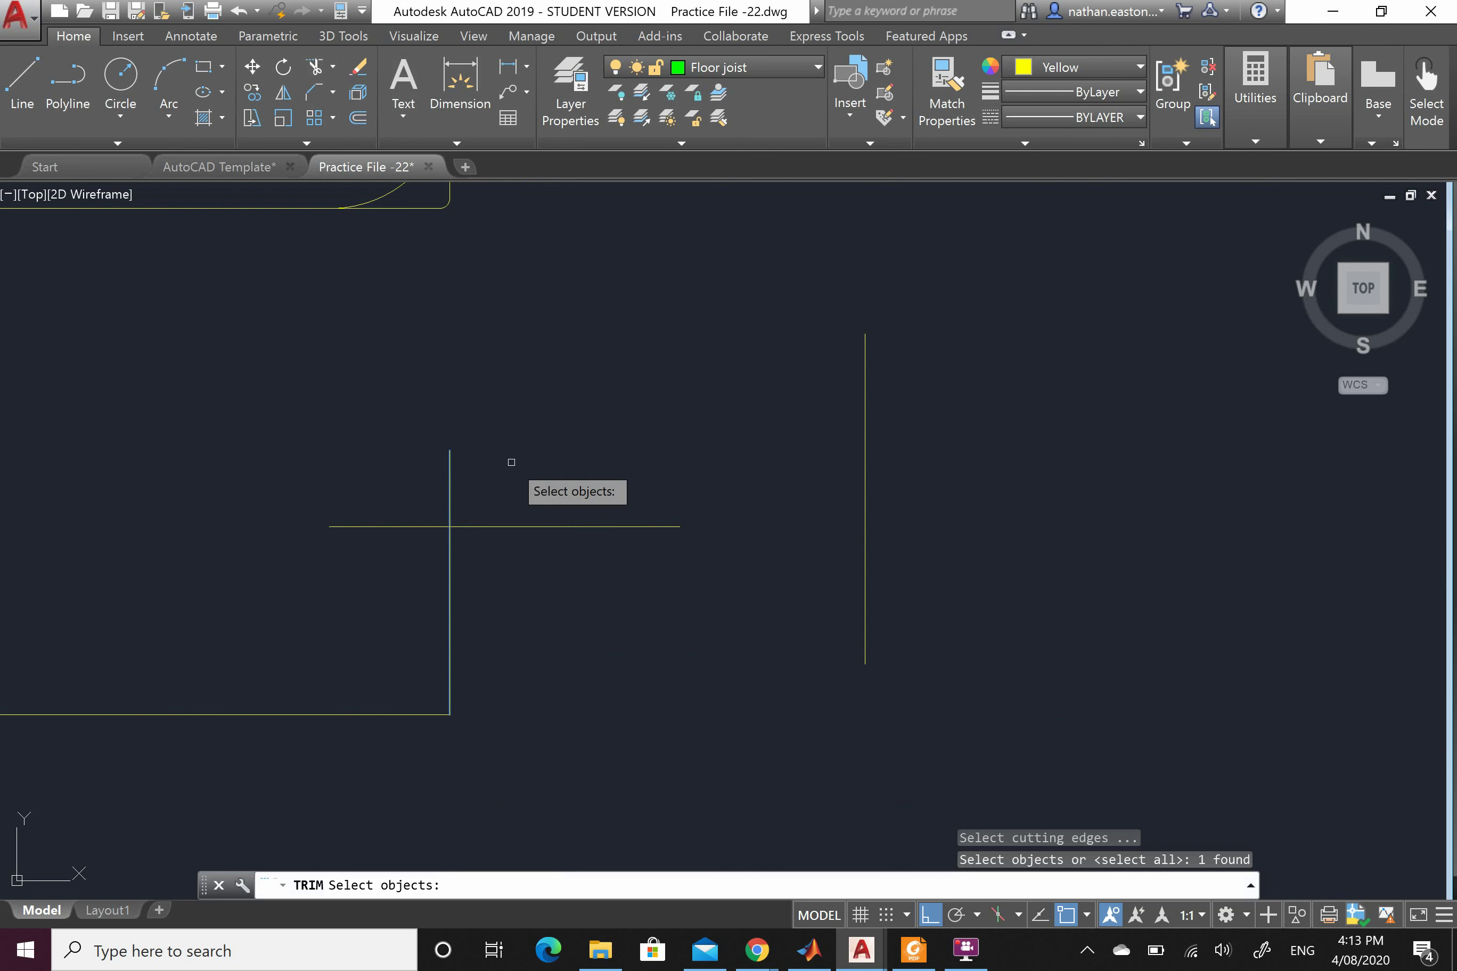
{"action": "key", "text": "Return"}
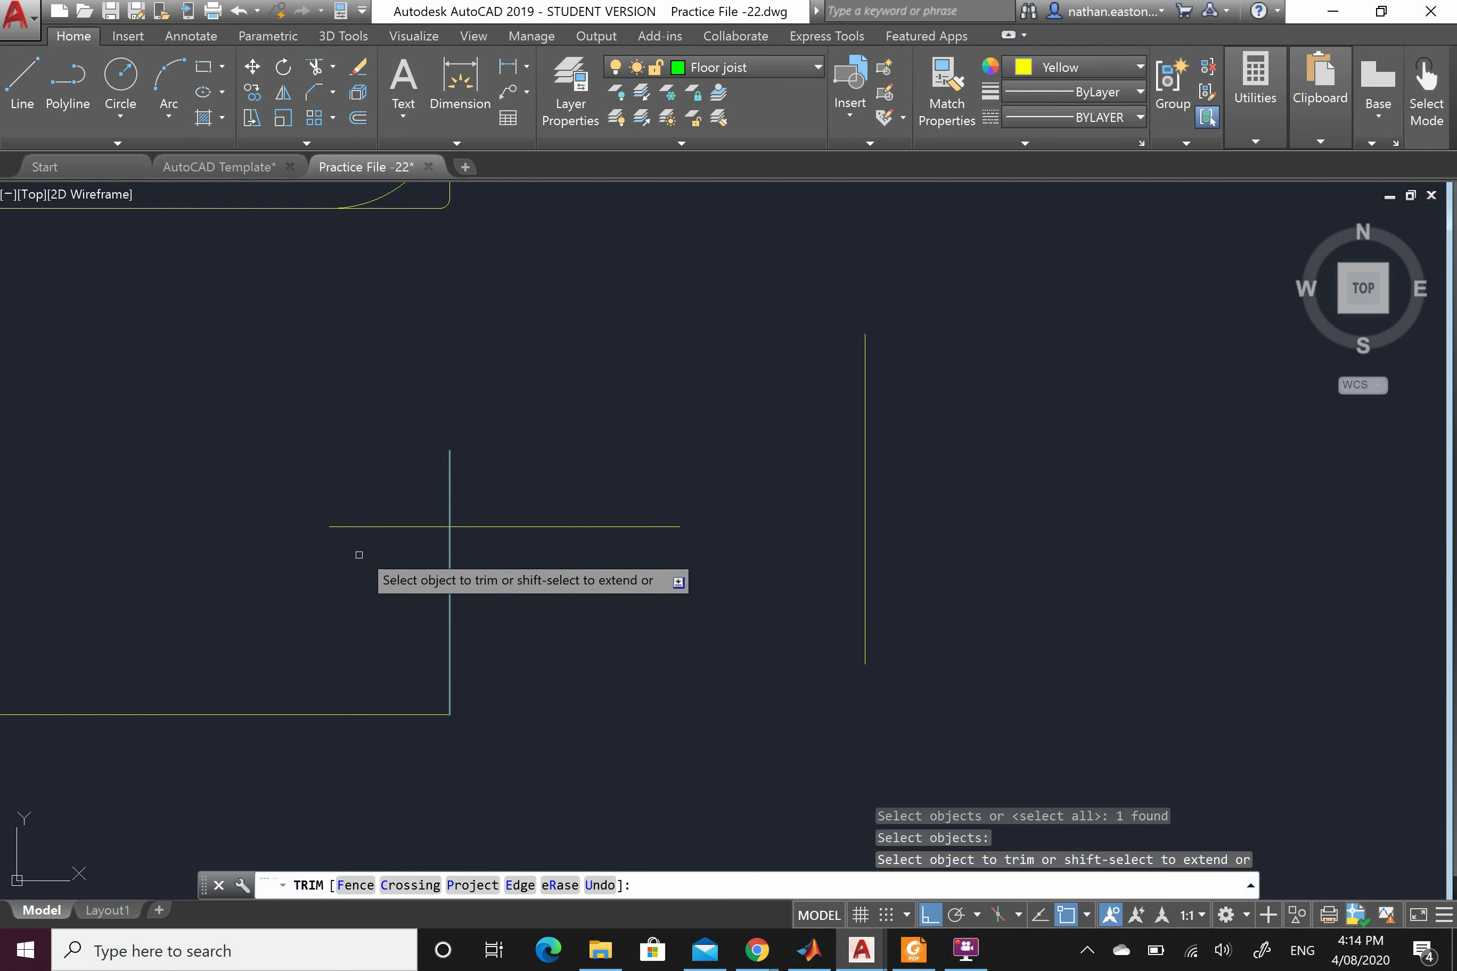
{"action": "left_click", "coordinate": [373, 527]}
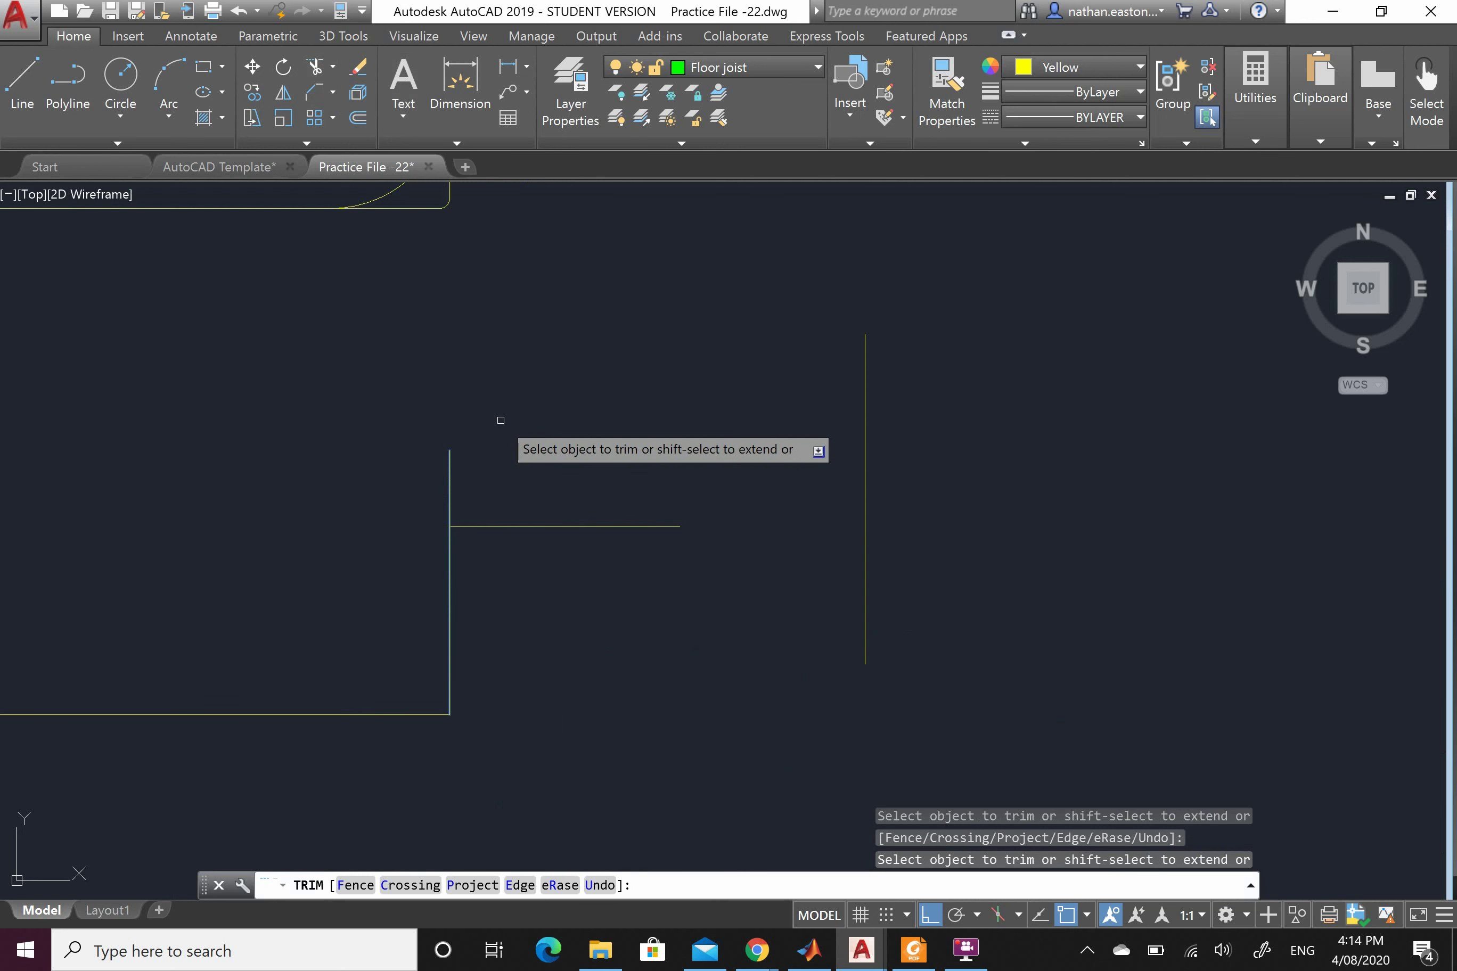
{"action": "key", "text": "Escape"}
{"action": "scroll", "coordinate": [525, 437], "scroll_direction": "down", "scroll_amount": 4}
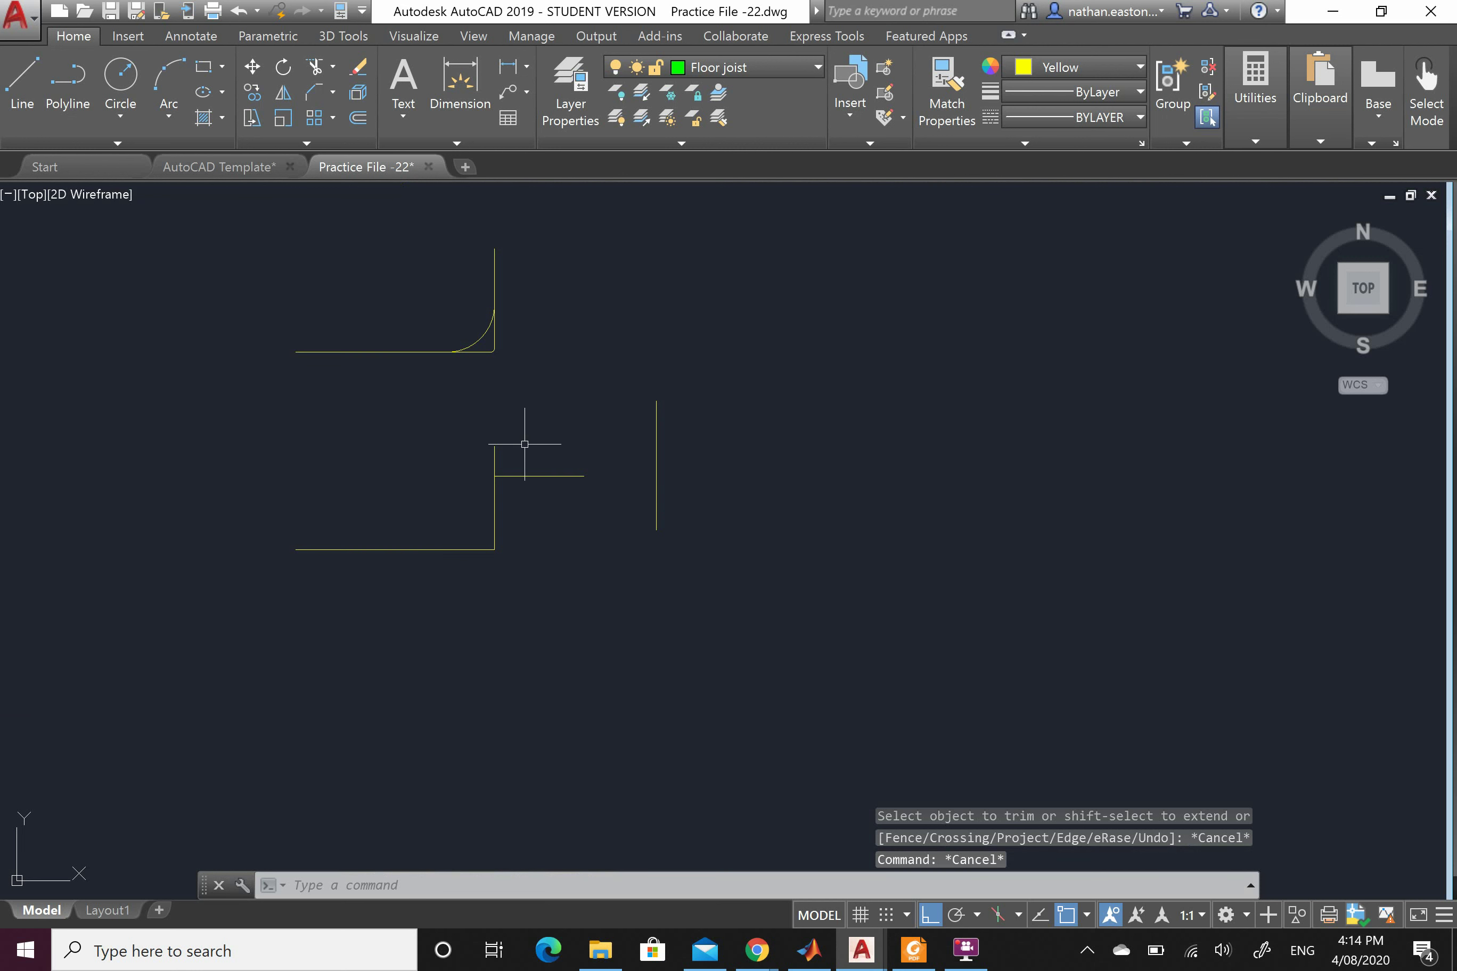
{"action": "scroll", "coordinate": [564, 439], "scroll_direction": "up", "scroll_amount": 2}
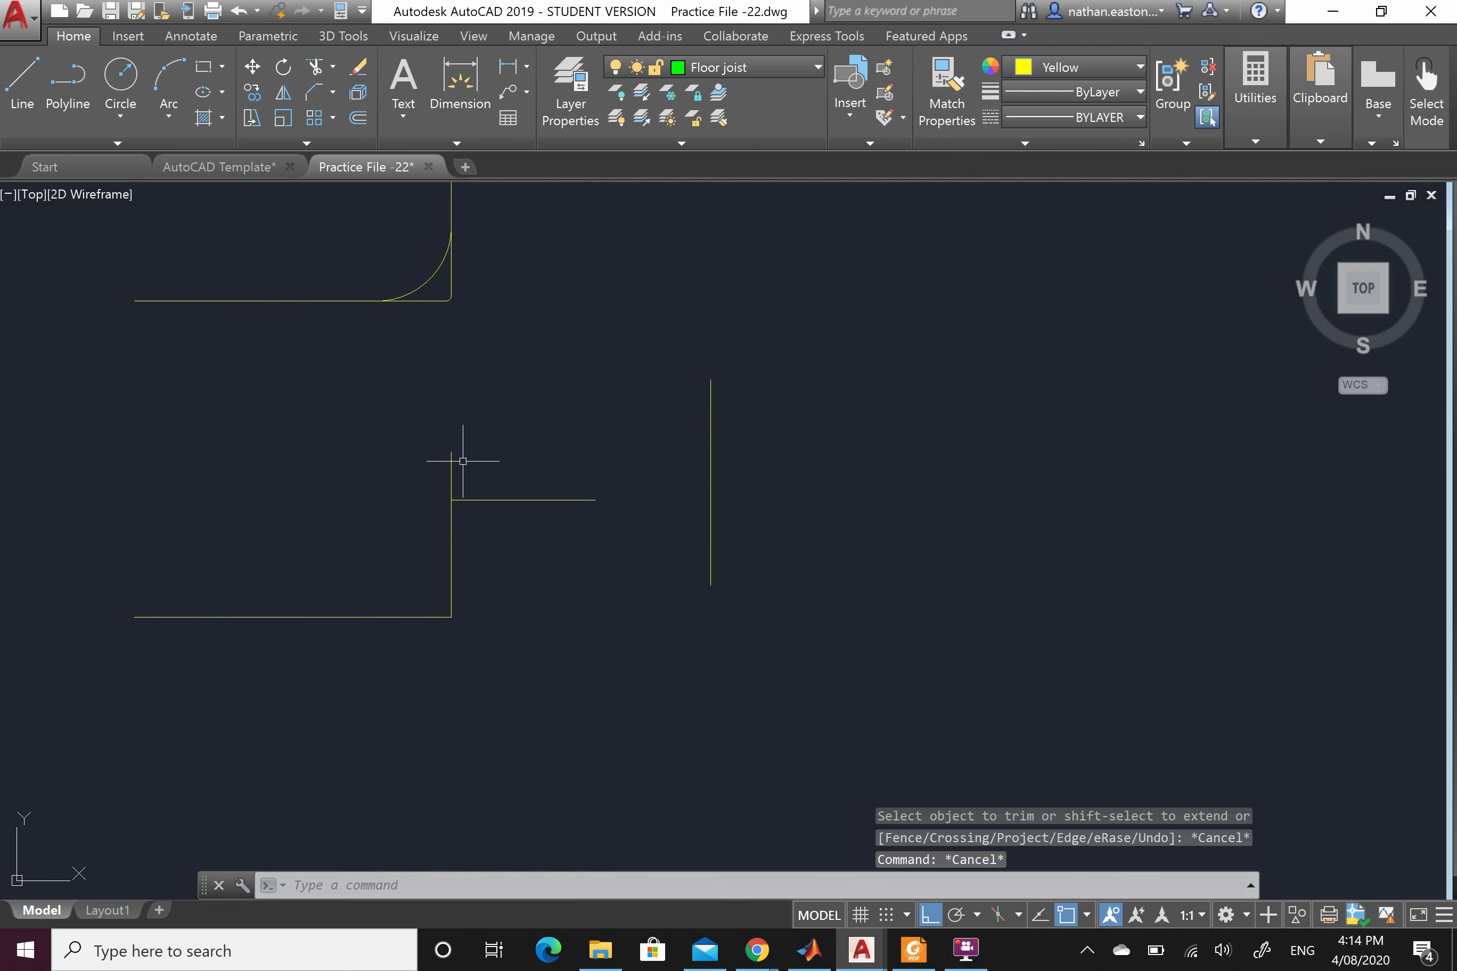
{"action": "scroll", "coordinate": [432, 299], "scroll_direction": "up", "scroll_amount": 4}
{"action": "scroll", "coordinate": [432, 439], "scroll_direction": "down", "scroll_amount": 6}
{"action": "scroll", "coordinate": [437, 429], "scroll_direction": "up", "scroll_amount": 2}
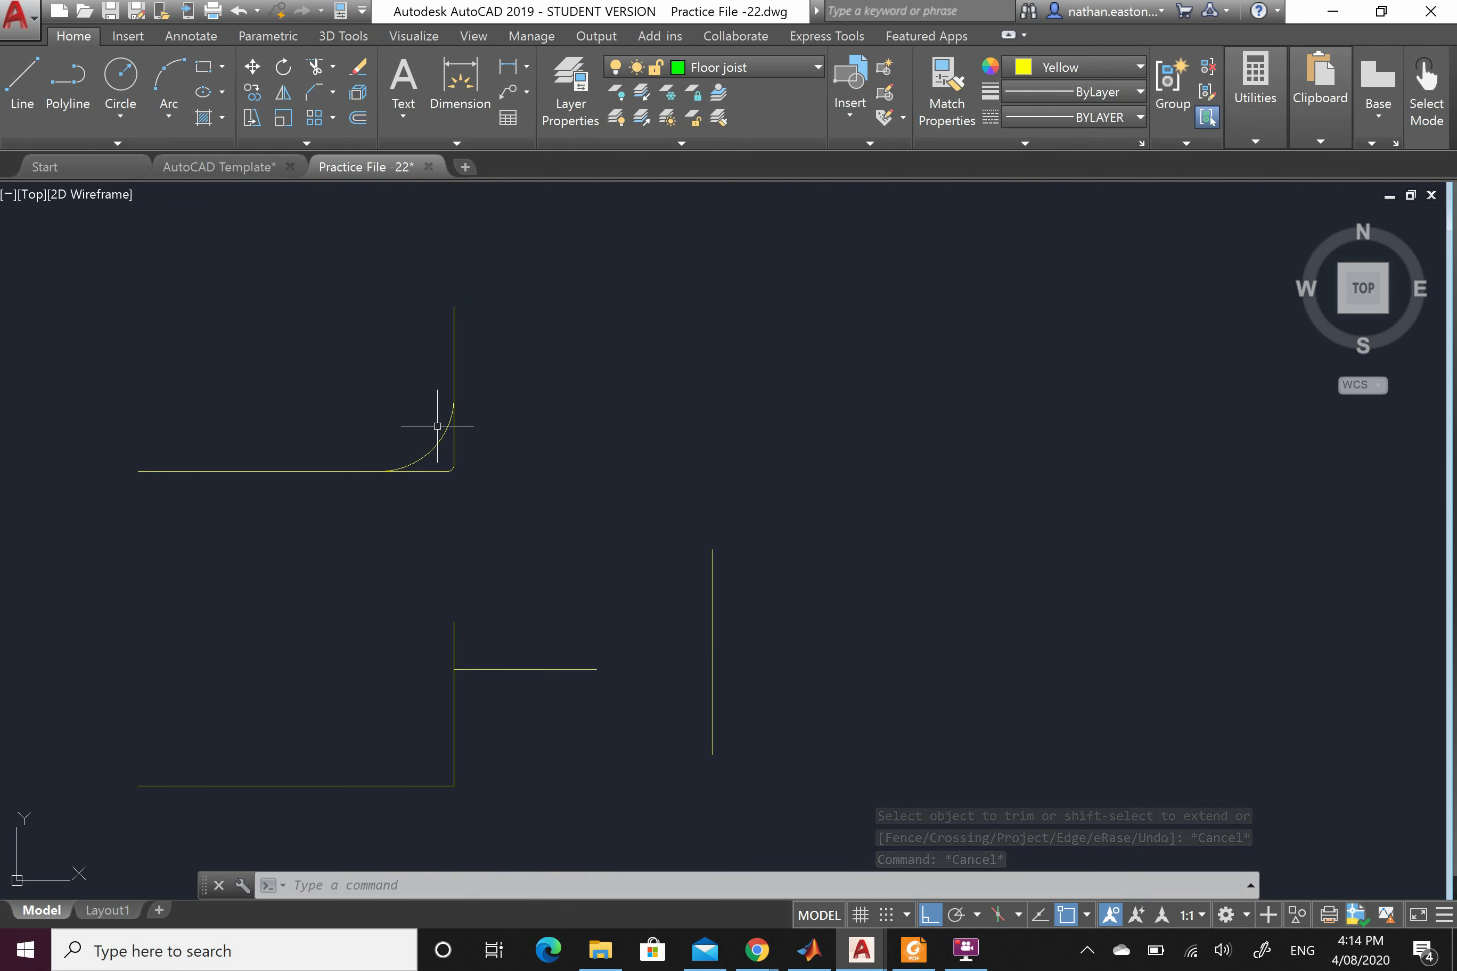
{"action": "left_click", "coordinate": [315, 66]}
{"action": "scroll", "coordinate": [395, 392], "scroll_direction": "up", "scroll_amount": 2}
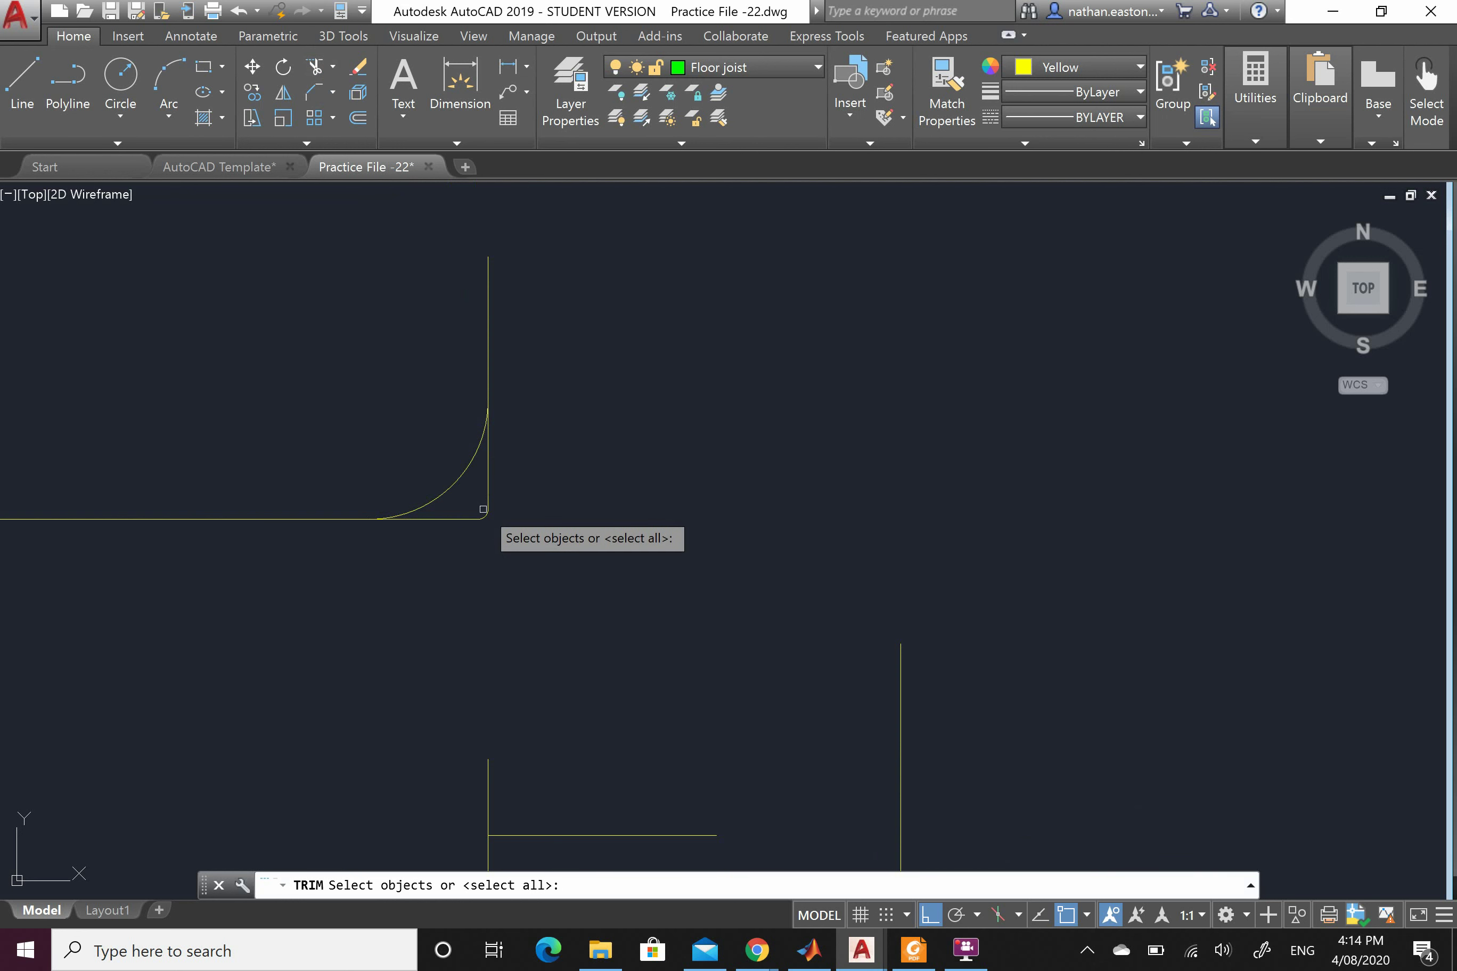
{"action": "key", "text": "Return"}
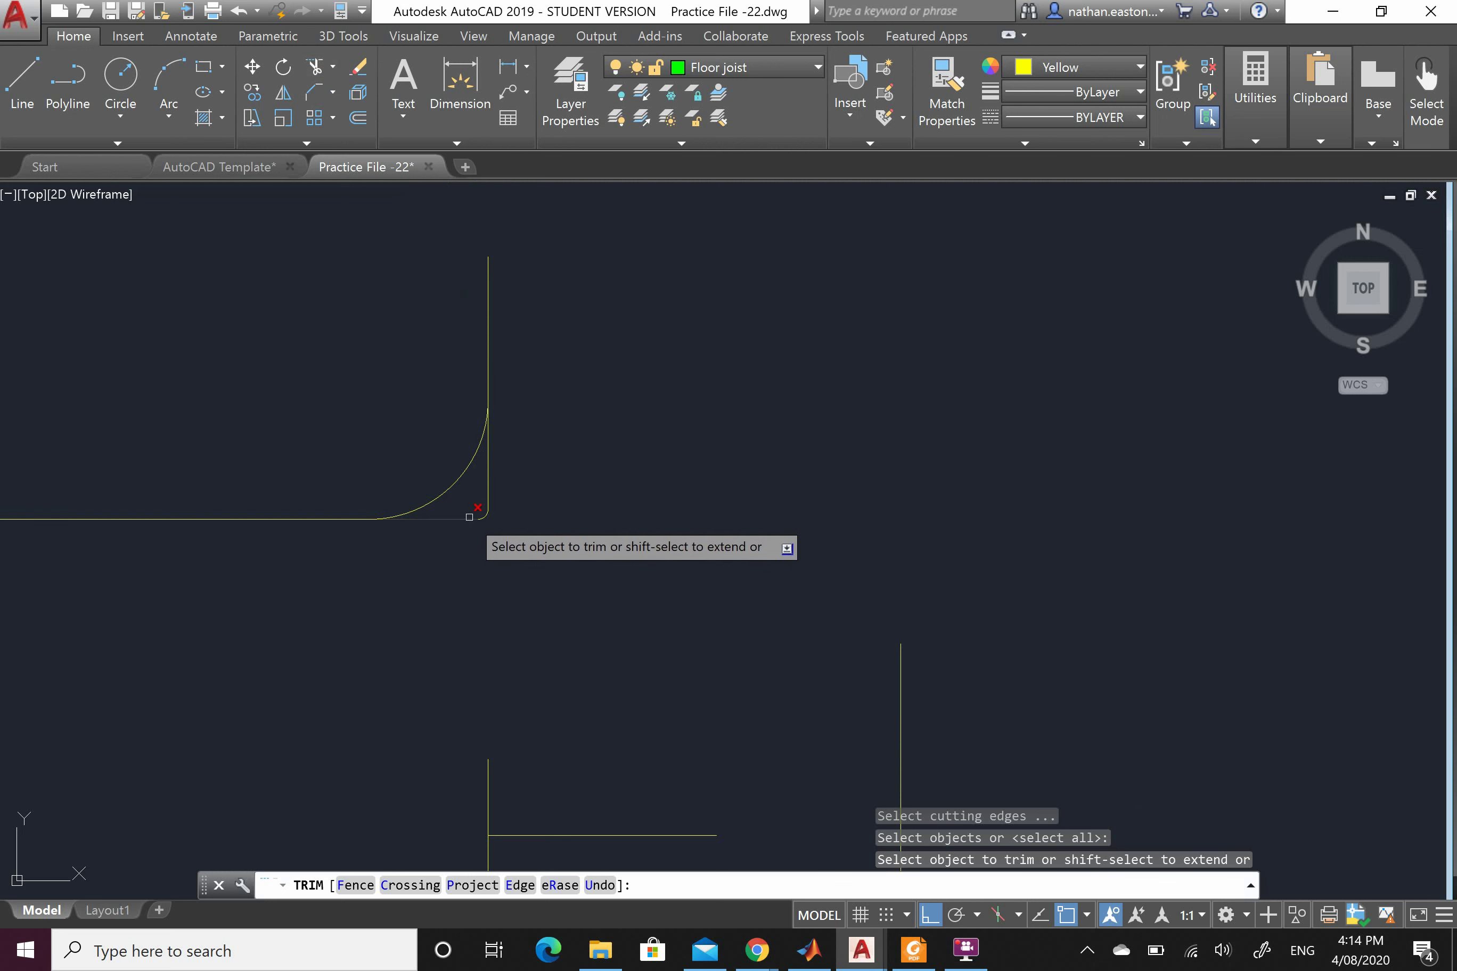
{"action": "scroll", "coordinate": [473, 513], "scroll_direction": "up", "scroll_amount": 6}
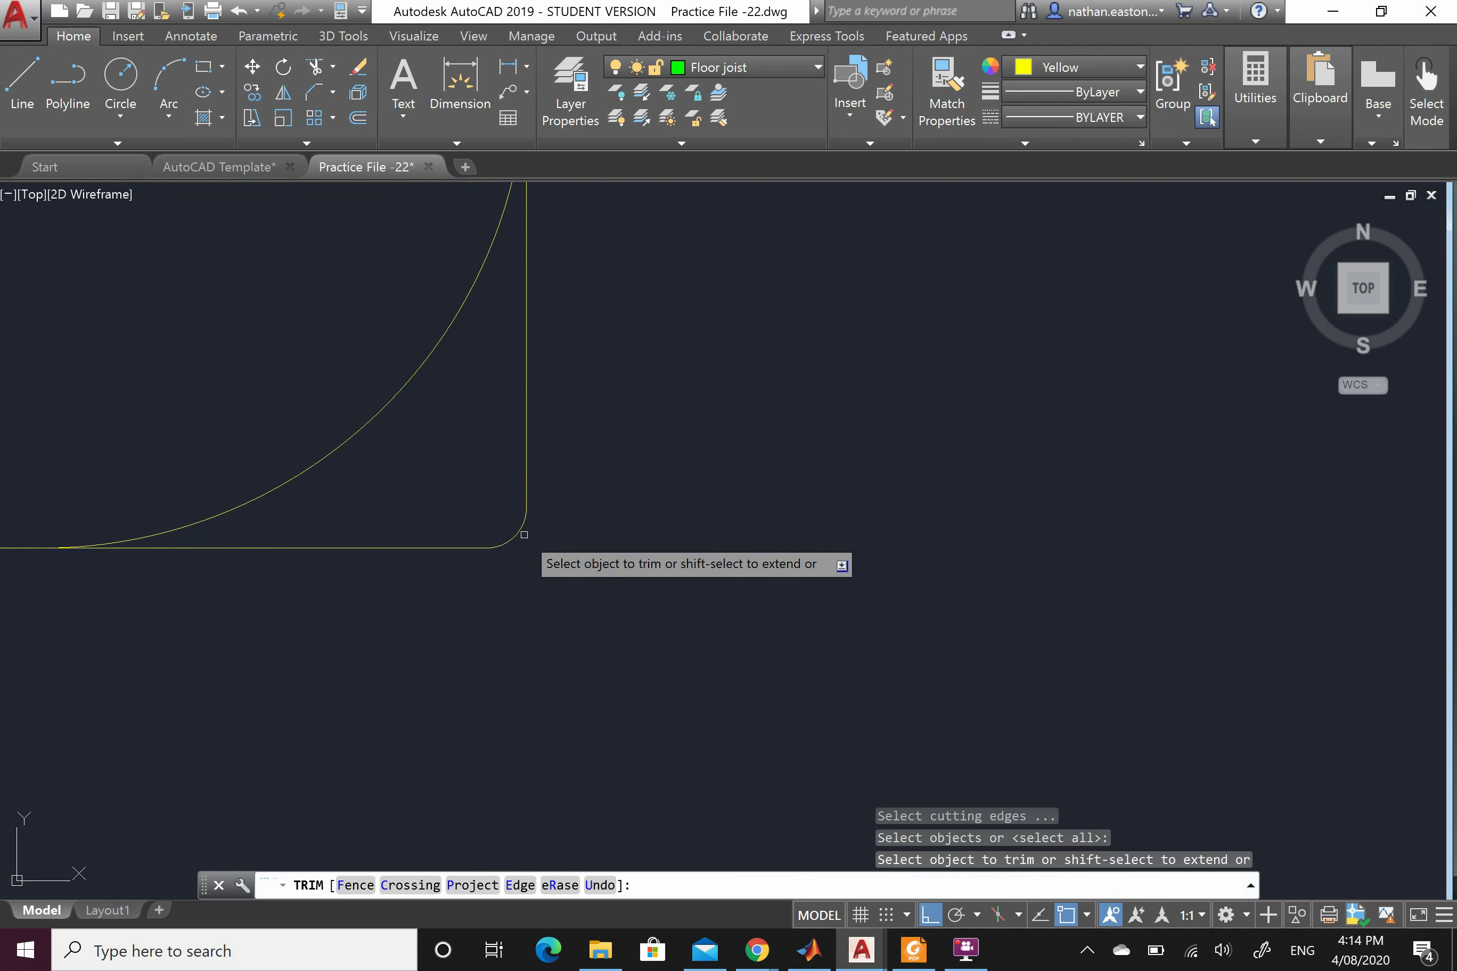
{"action": "scroll", "coordinate": [523, 534], "scroll_direction": "up", "scroll_amount": 5}
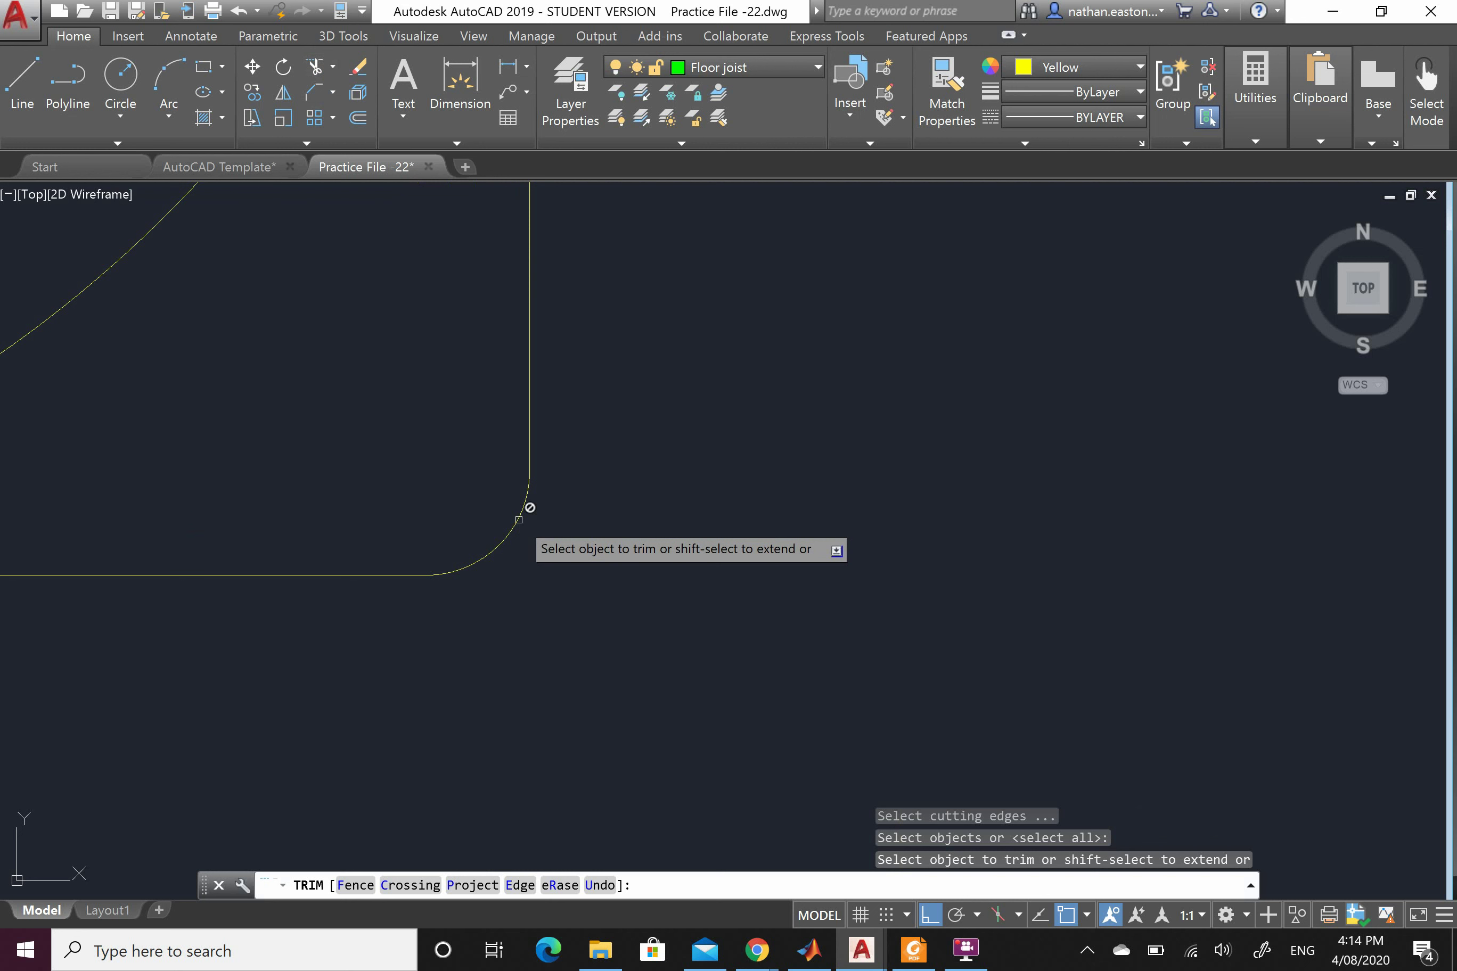
{"action": "key", "text": "Escape"}
Highlight the small corner arc of the upper line pair to examine its extent, and clear the selection
{"action": "left_click", "coordinate": [520, 510]}
{"action": "double_click", "coordinate": [519, 519]}
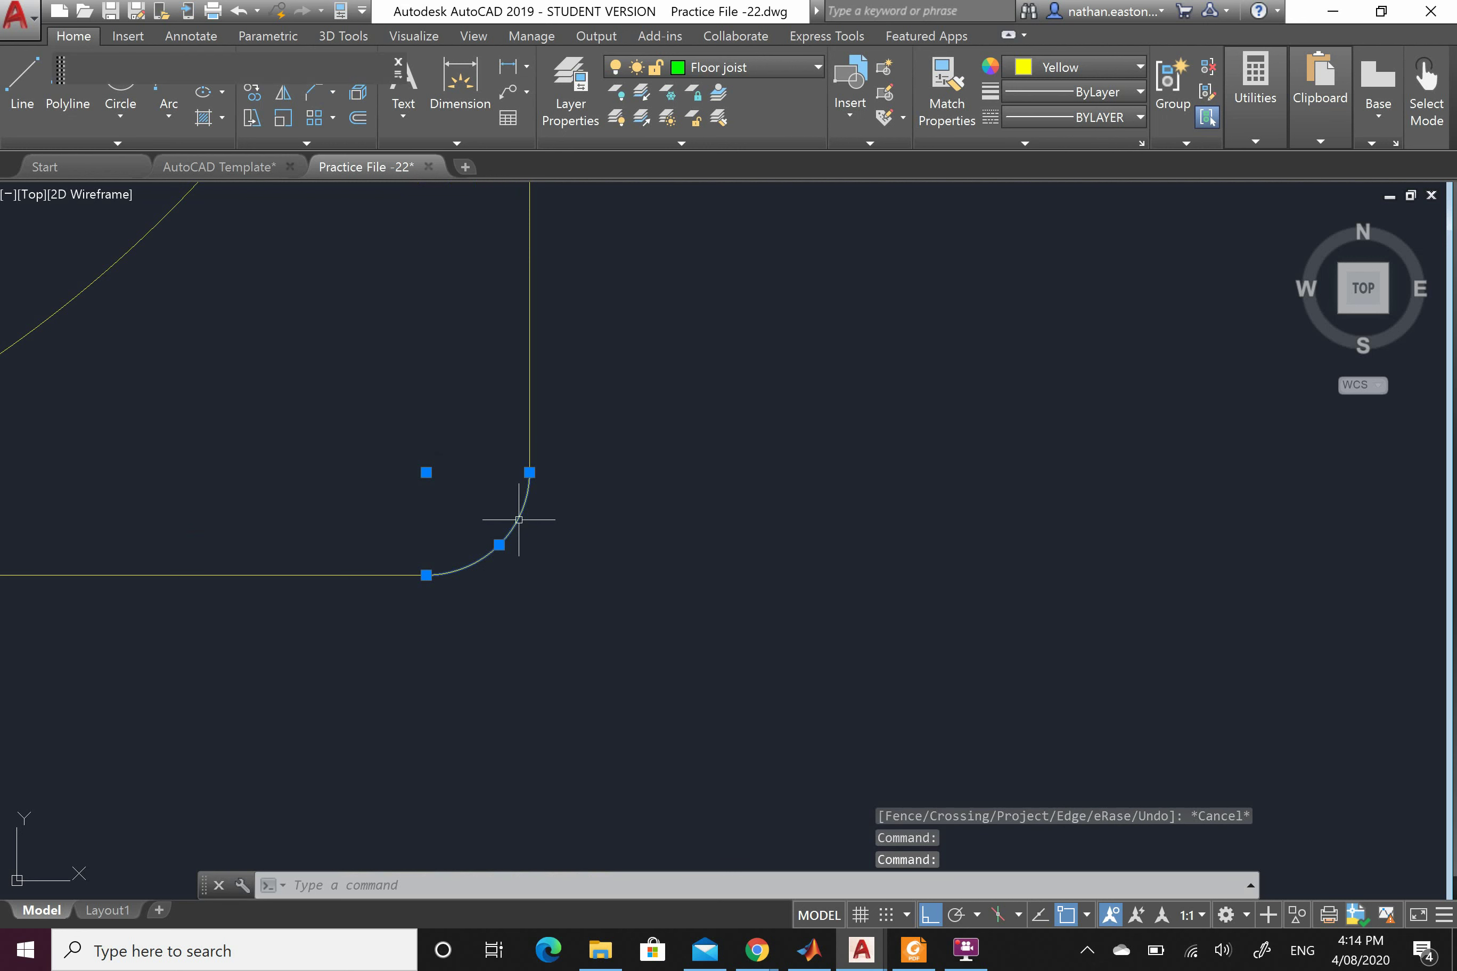
{"action": "key", "text": "Escape"}
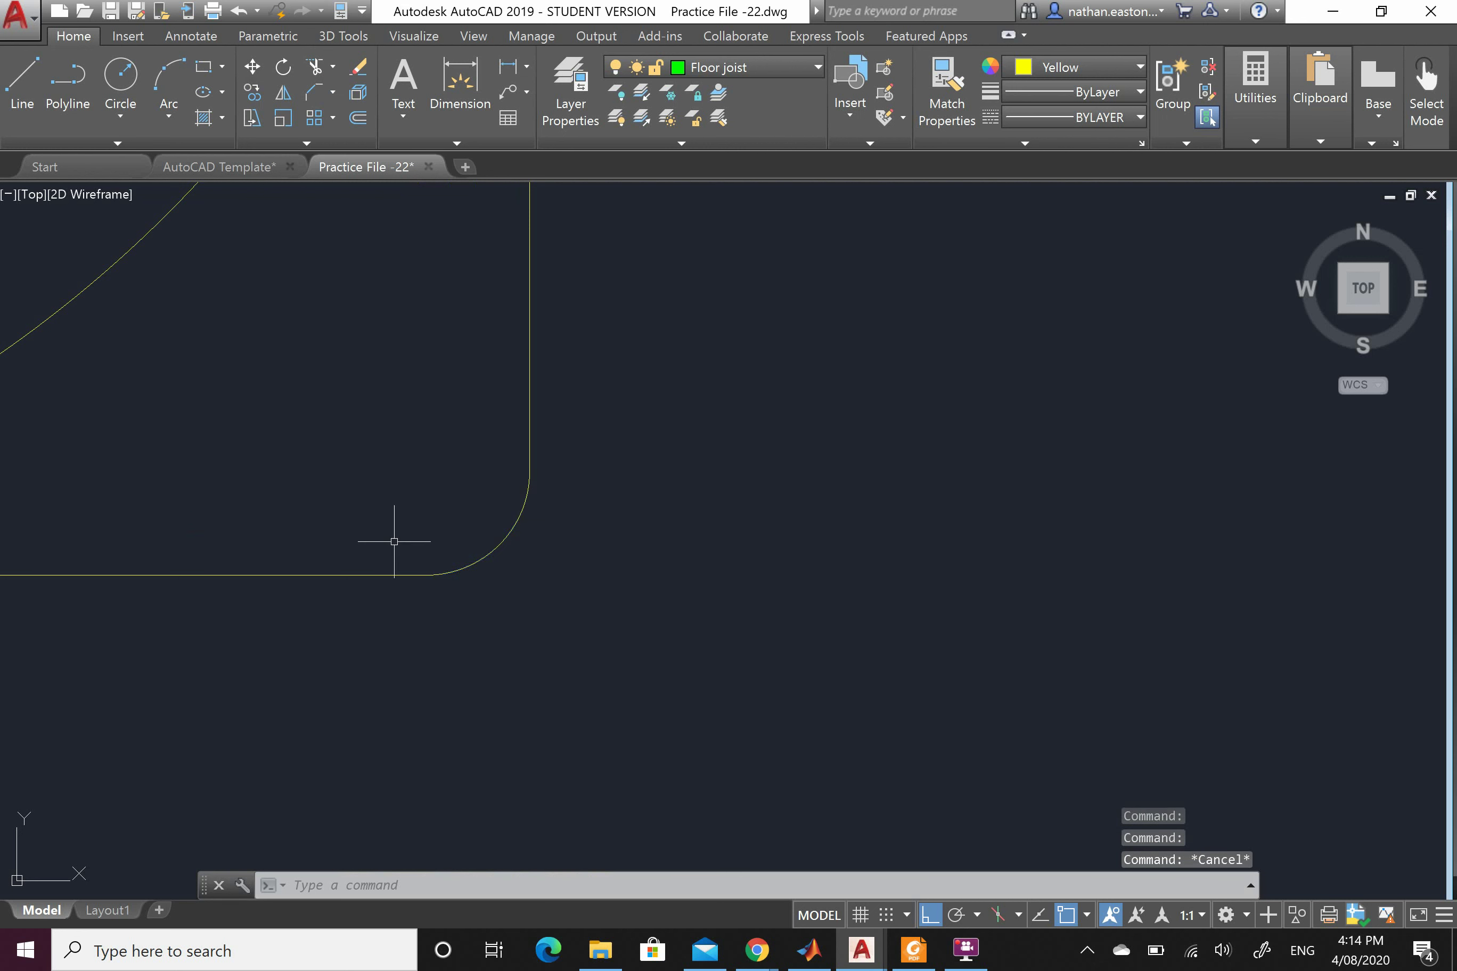
{"action": "left_click", "coordinate": [434, 578]}
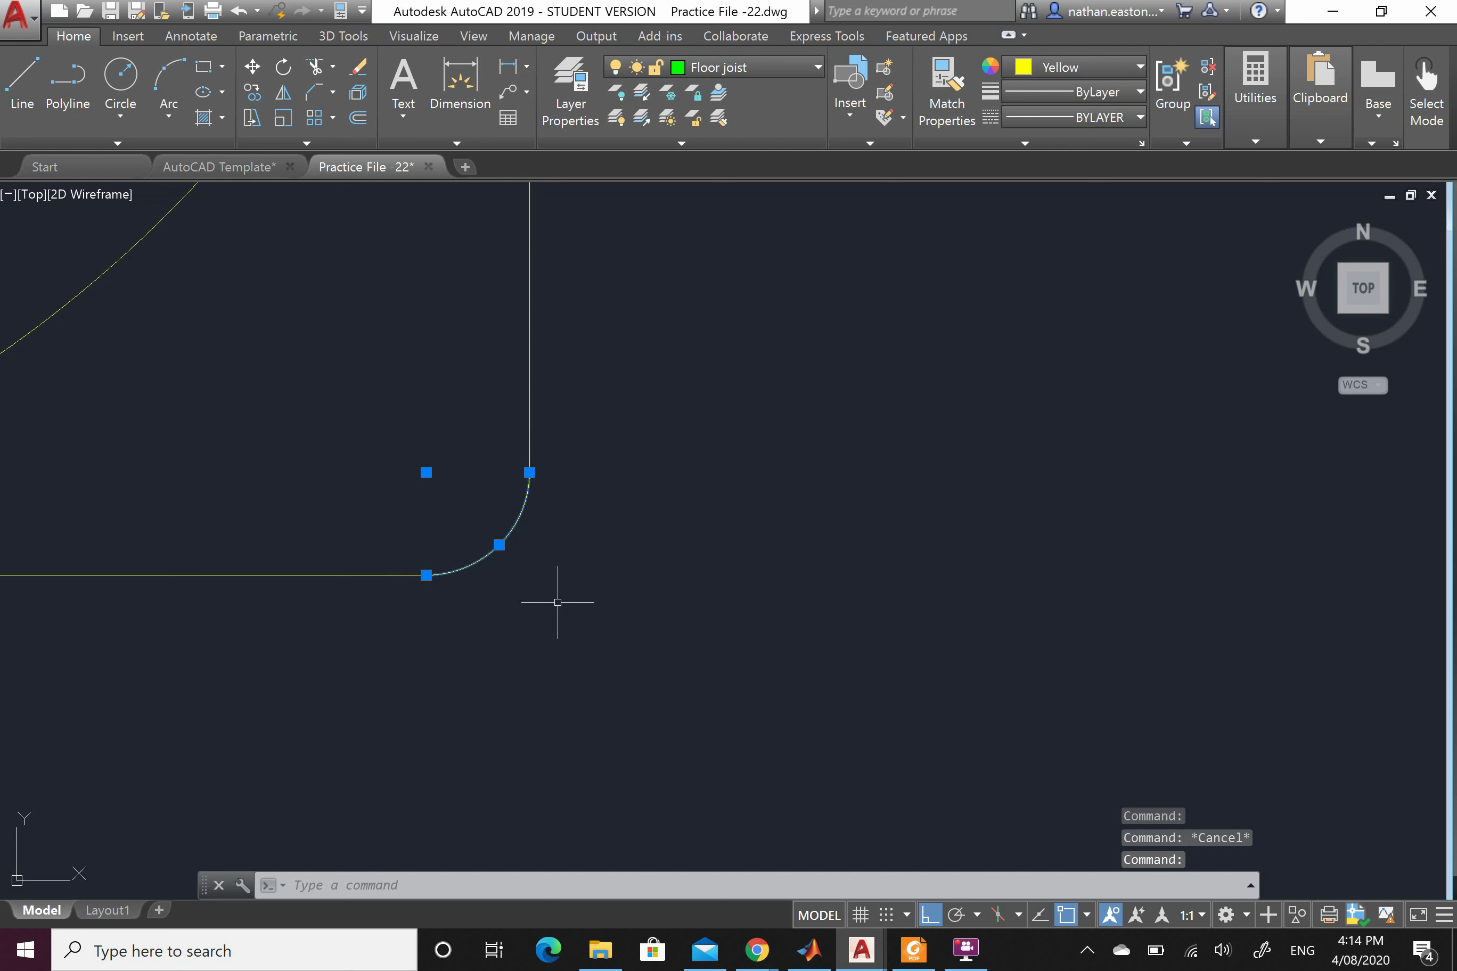
{"action": "key", "text": "Escape"}
Draw a short horizontal line crossing the lower part of the small corner arc
{"action": "scroll", "coordinate": [533, 589], "scroll_direction": "up", "scroll_amount": 4}
{"action": "left_click", "coordinate": [22, 82]}
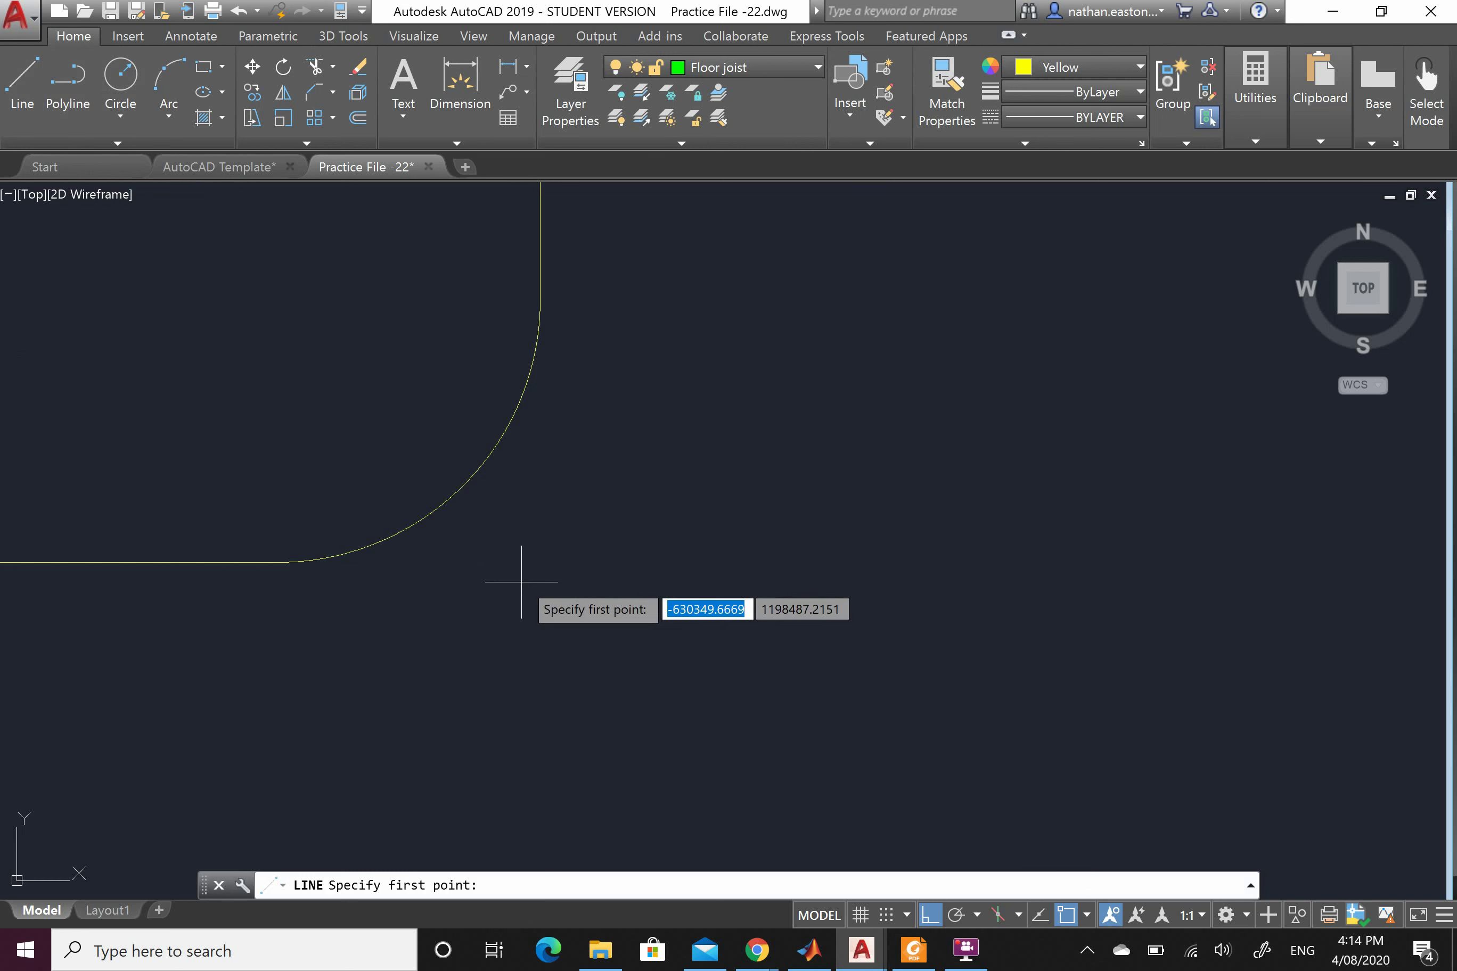
{"action": "left_click", "coordinate": [377, 484]}
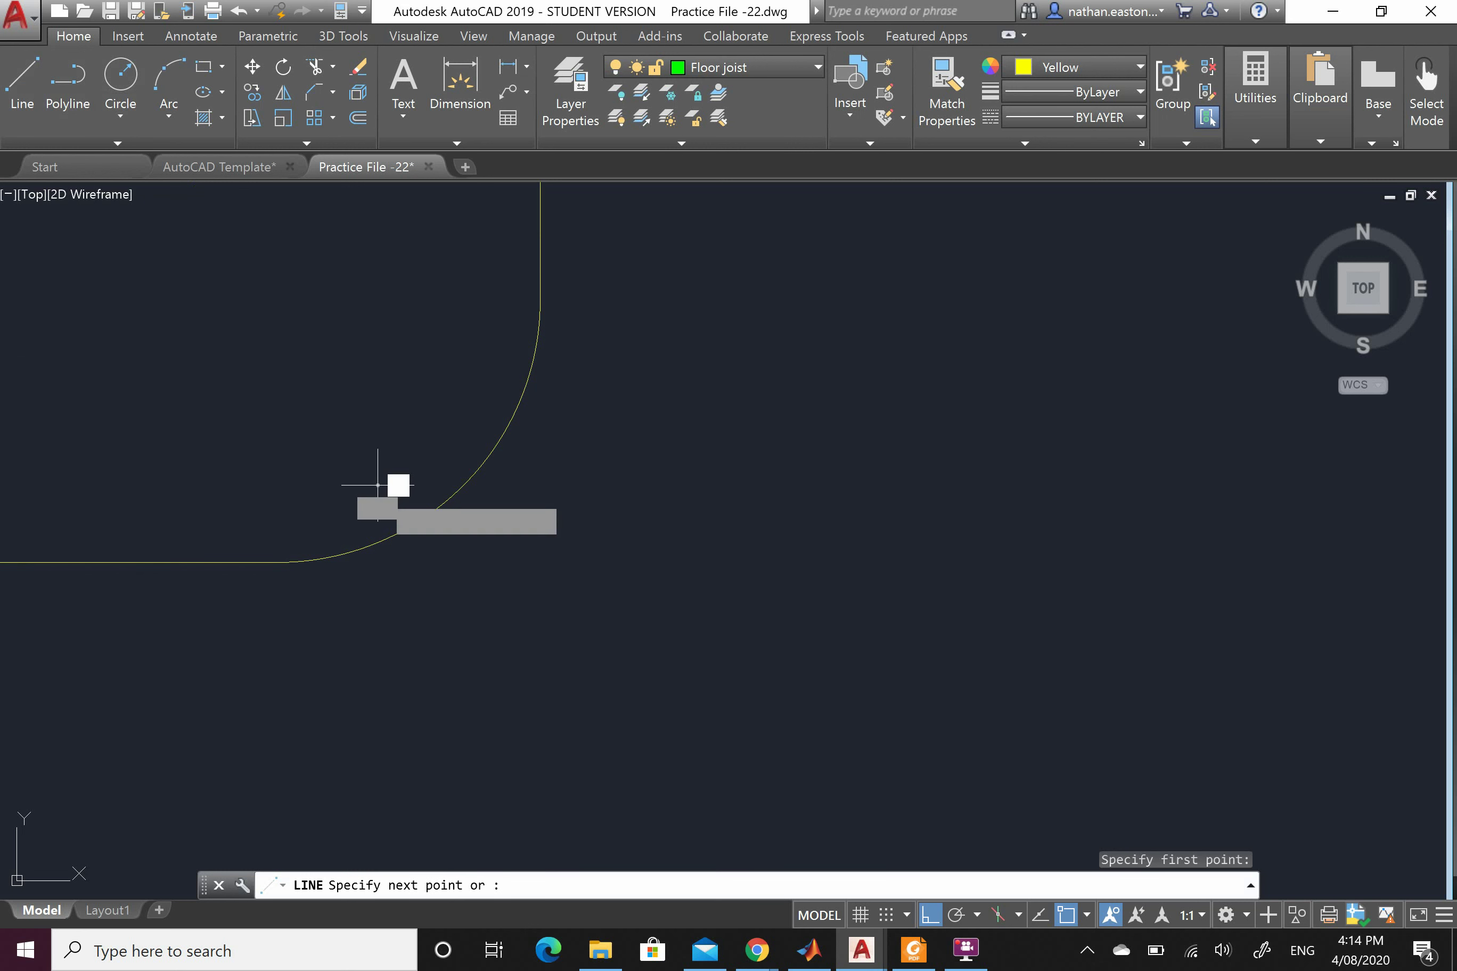
{"action": "left_click", "coordinate": [533, 585]}
{"action": "key", "text": "Escape"}
Draw a second short horizontal line across the small corner arc, above the first one
{"action": "right_click", "coordinate": [473, 421]}
{"action": "left_click", "coordinate": [496, 418]}
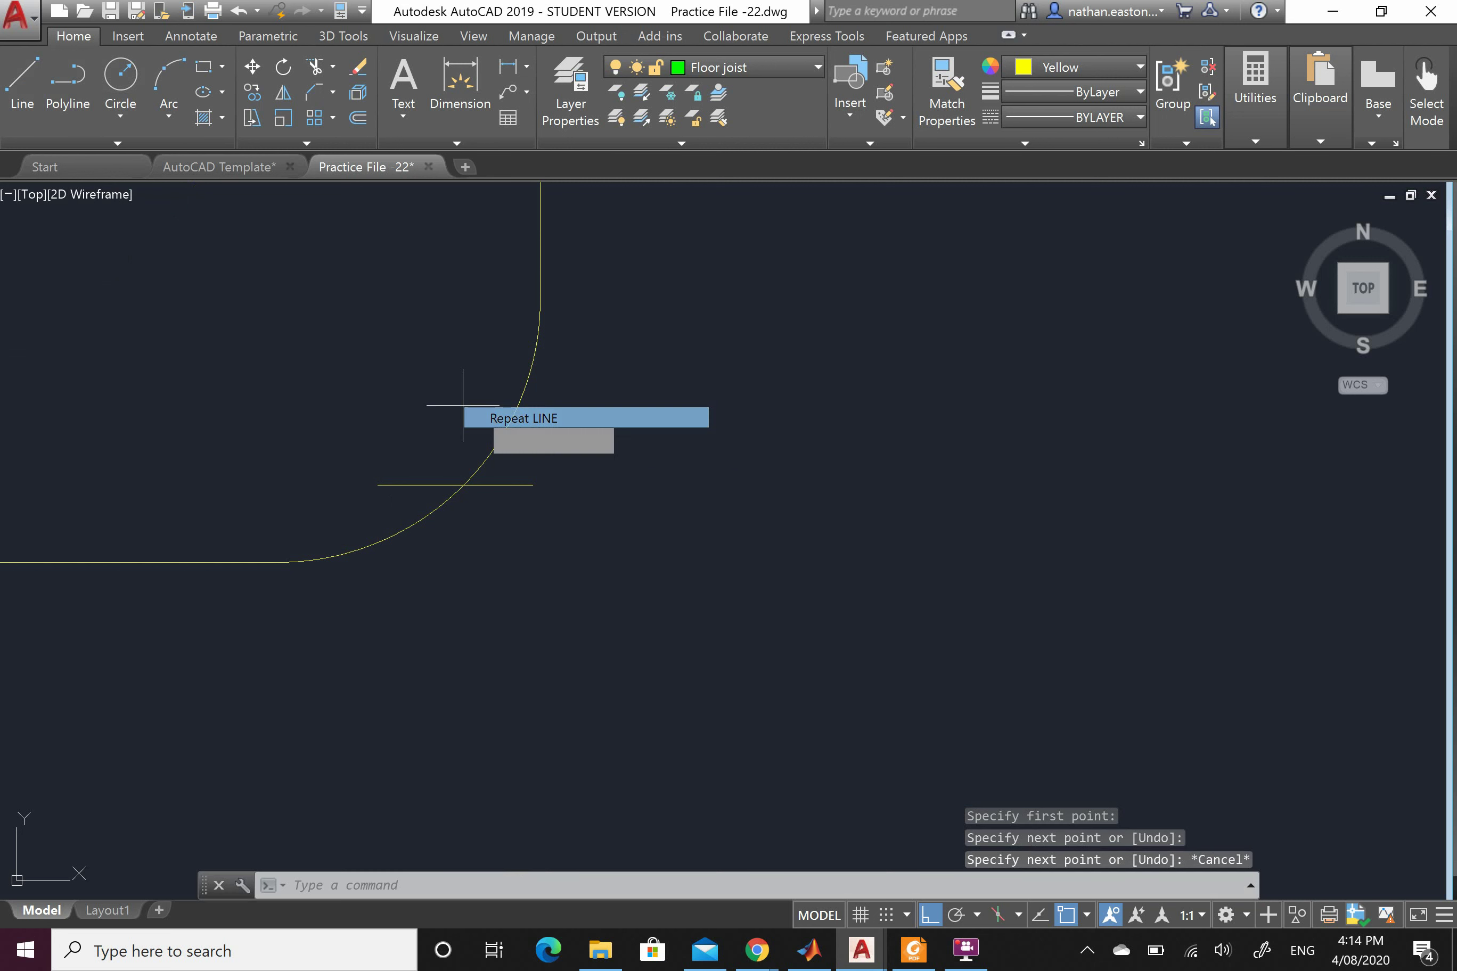
{"action": "left_click", "coordinate": [426, 397]}
{"action": "left_click", "coordinate": [593, 398]}
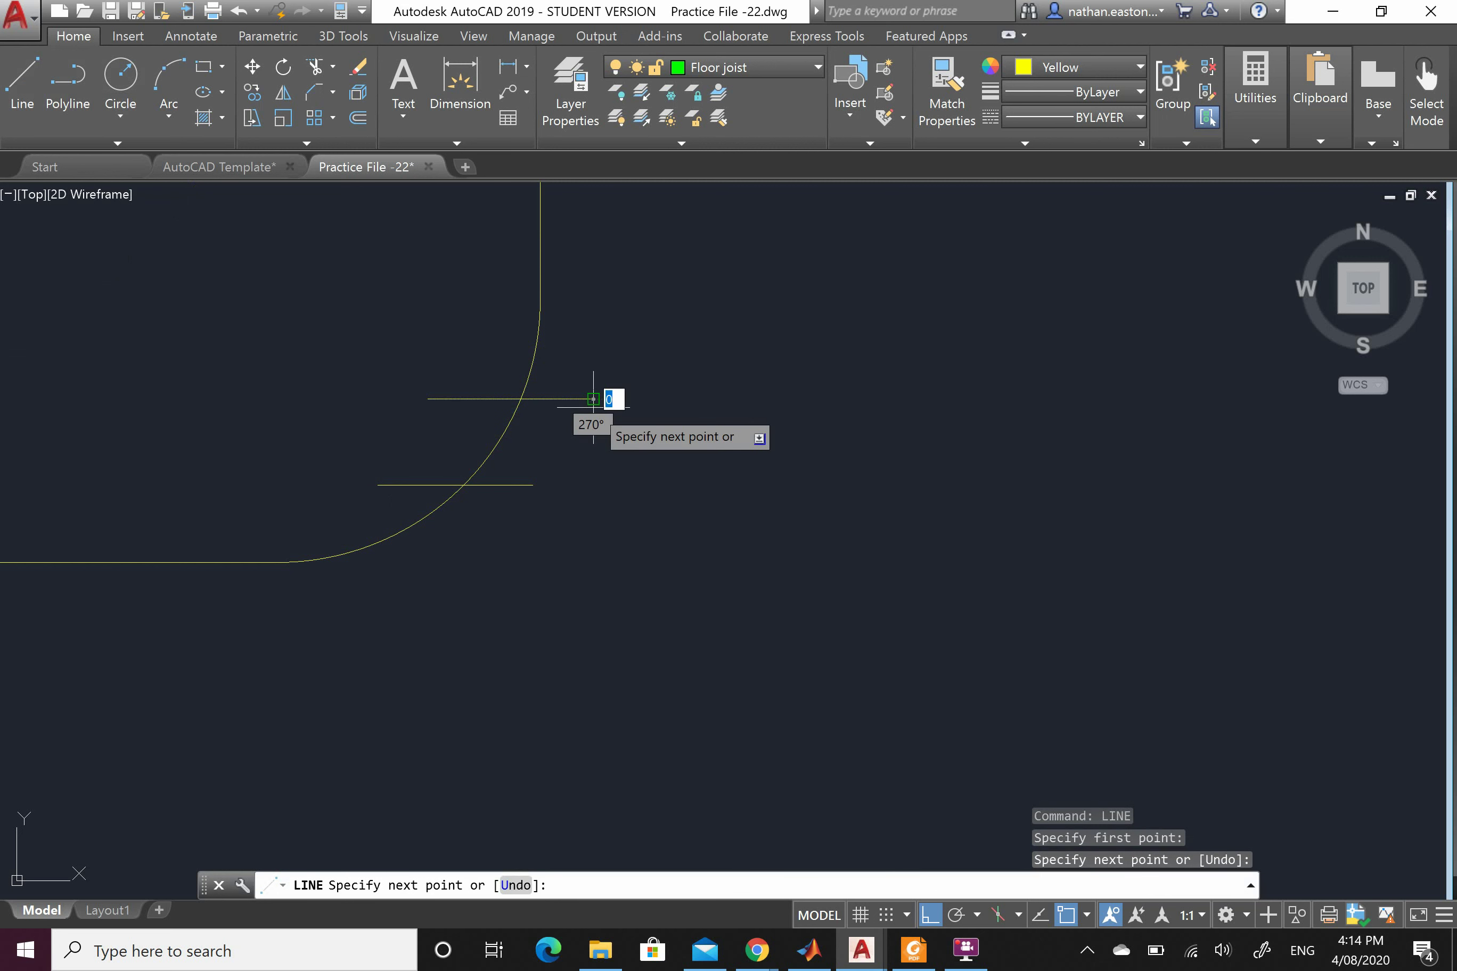
{"action": "key", "text": "Escape"}
Trim away the arc segment between the two short horizontal lines, using both as cutting edges, and undo the trim
{"action": "left_click", "coordinate": [331, 67]}
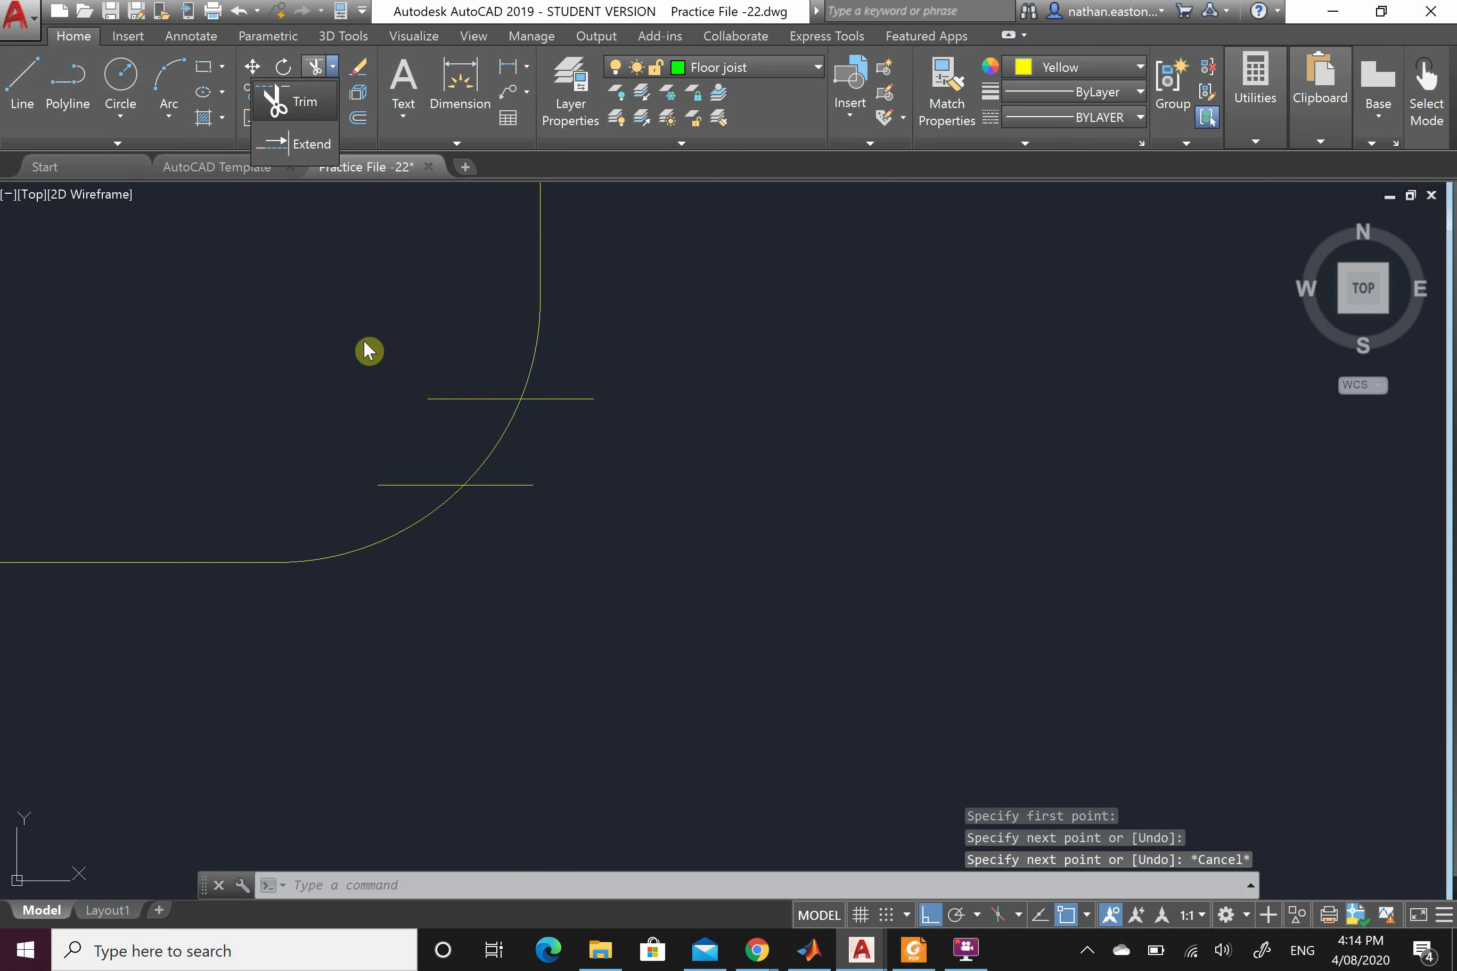
{"action": "left_click", "coordinate": [316, 102]}
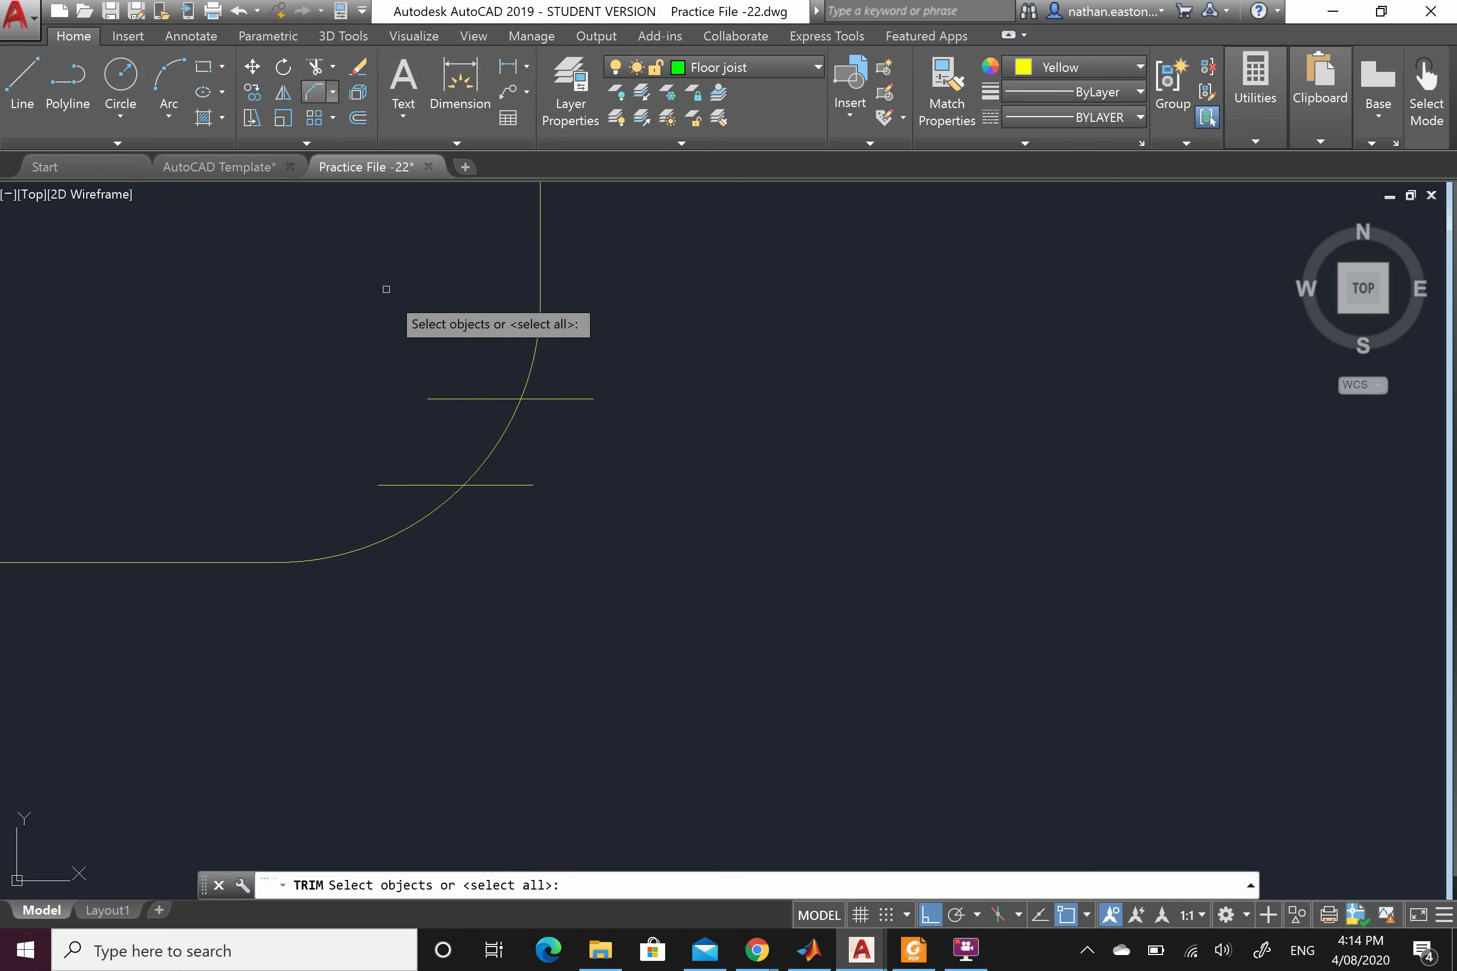
{"action": "left_click", "coordinate": [469, 398]}
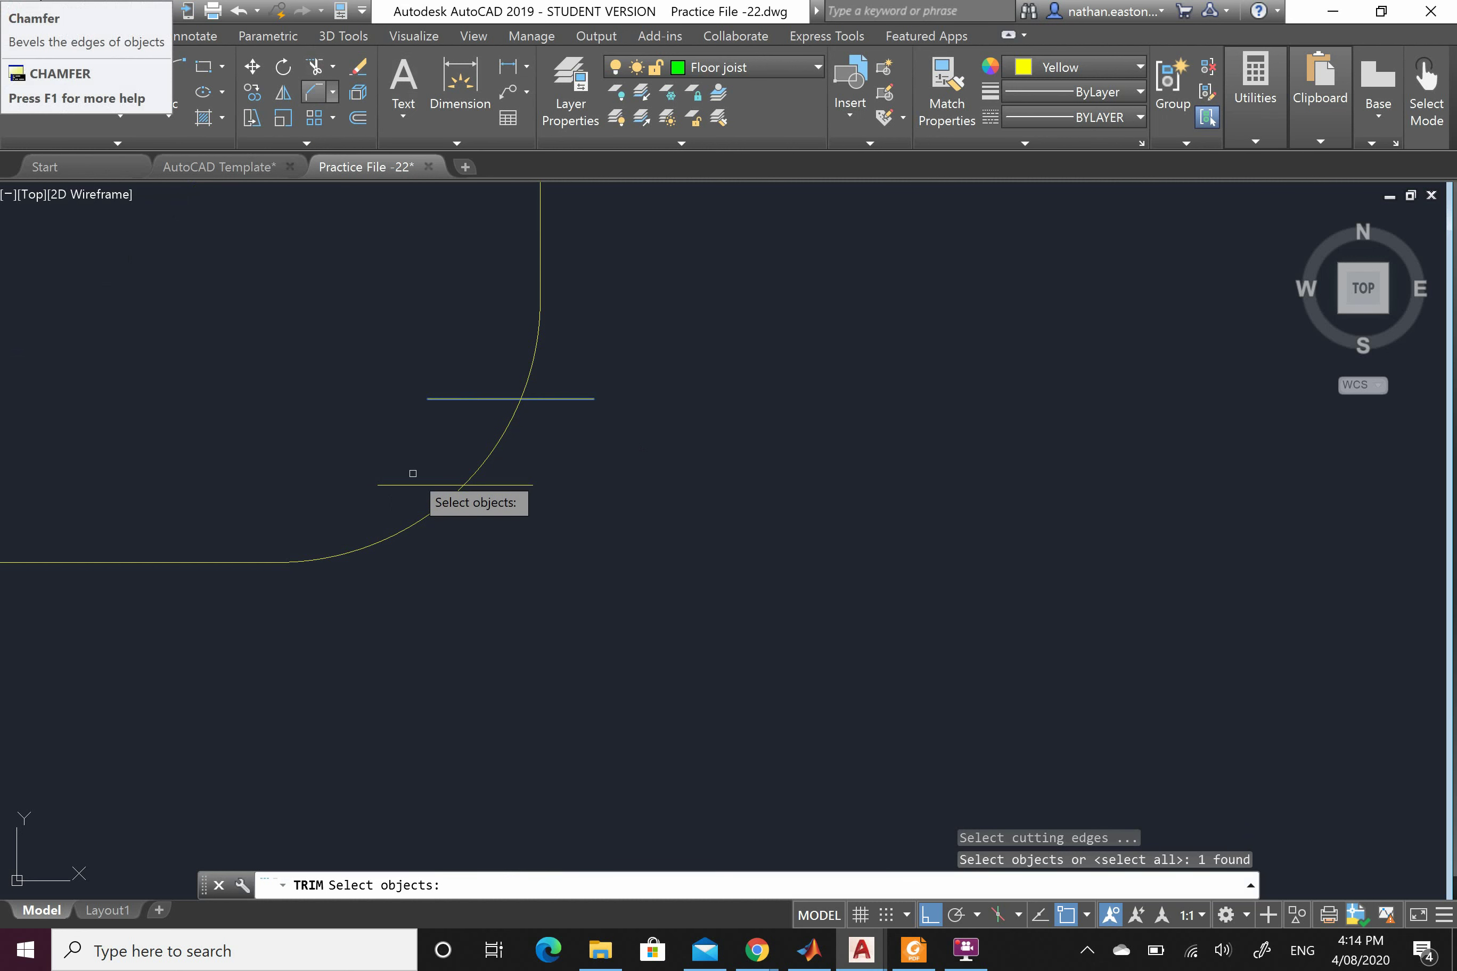
{"action": "left_click", "coordinate": [404, 484]}
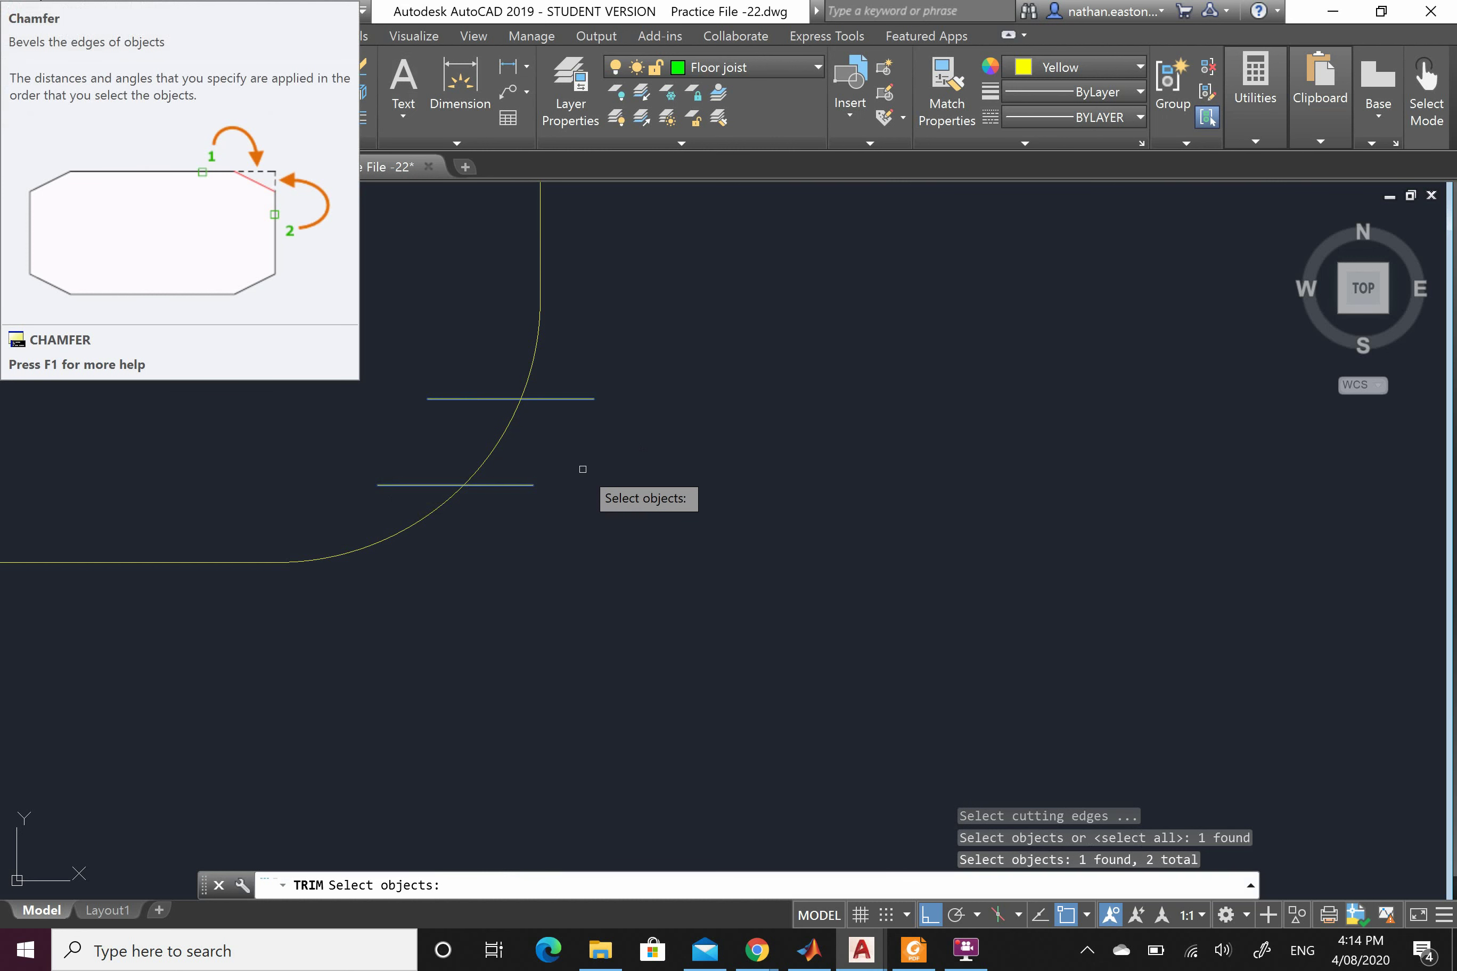
{"action": "key", "text": "Return"}
{"action": "left_click", "coordinate": [505, 423]}
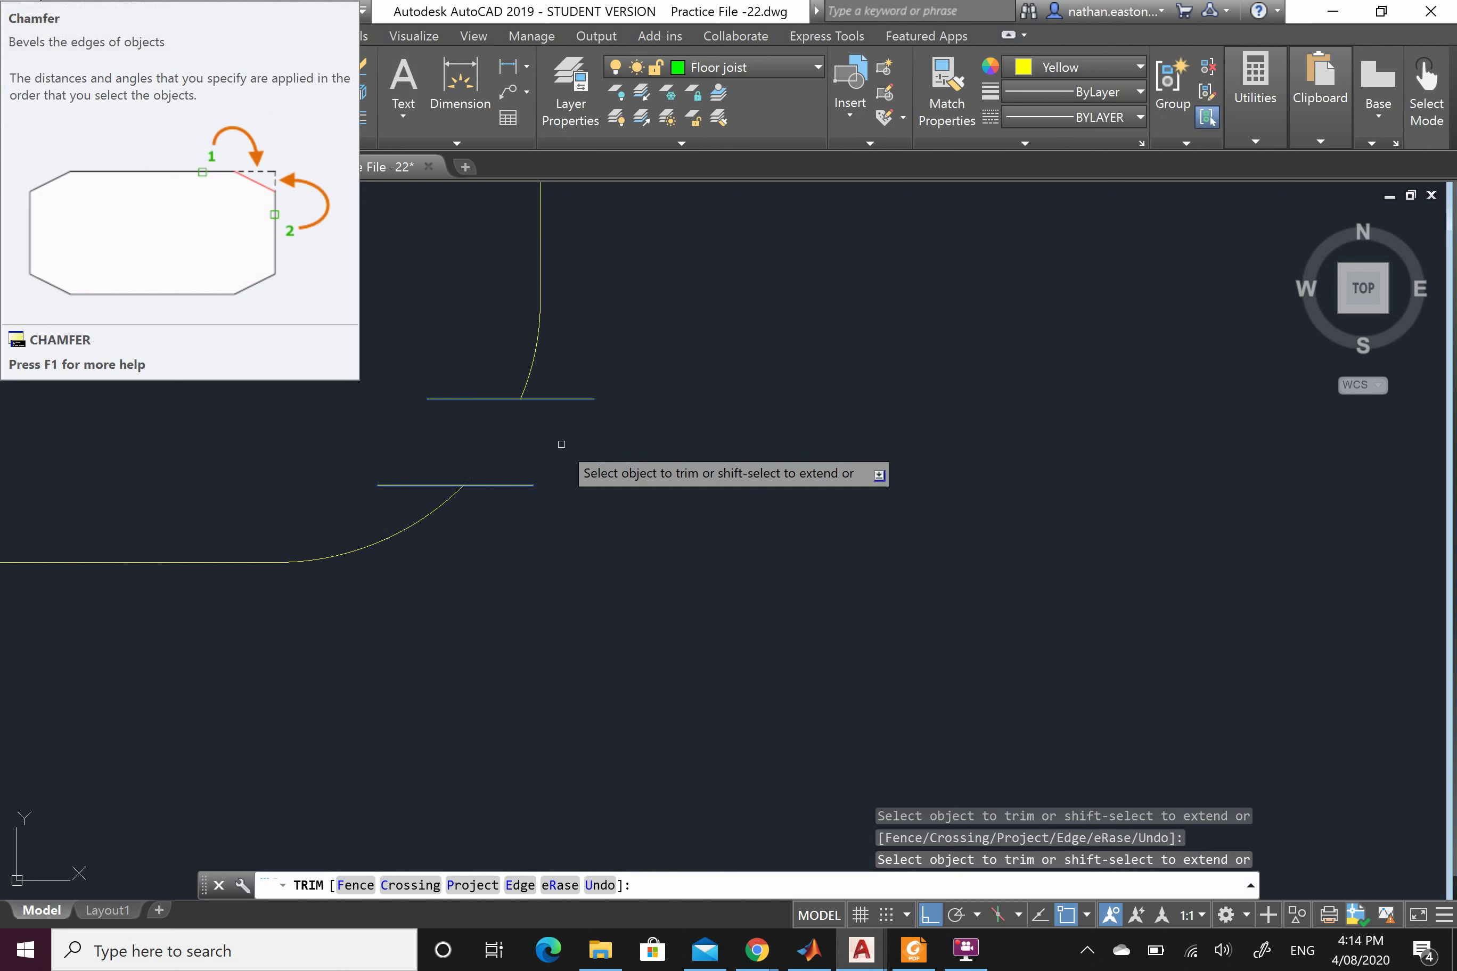
{"action": "key", "text": "Escape"}
{"action": "key", "text": "ctrl+z"}
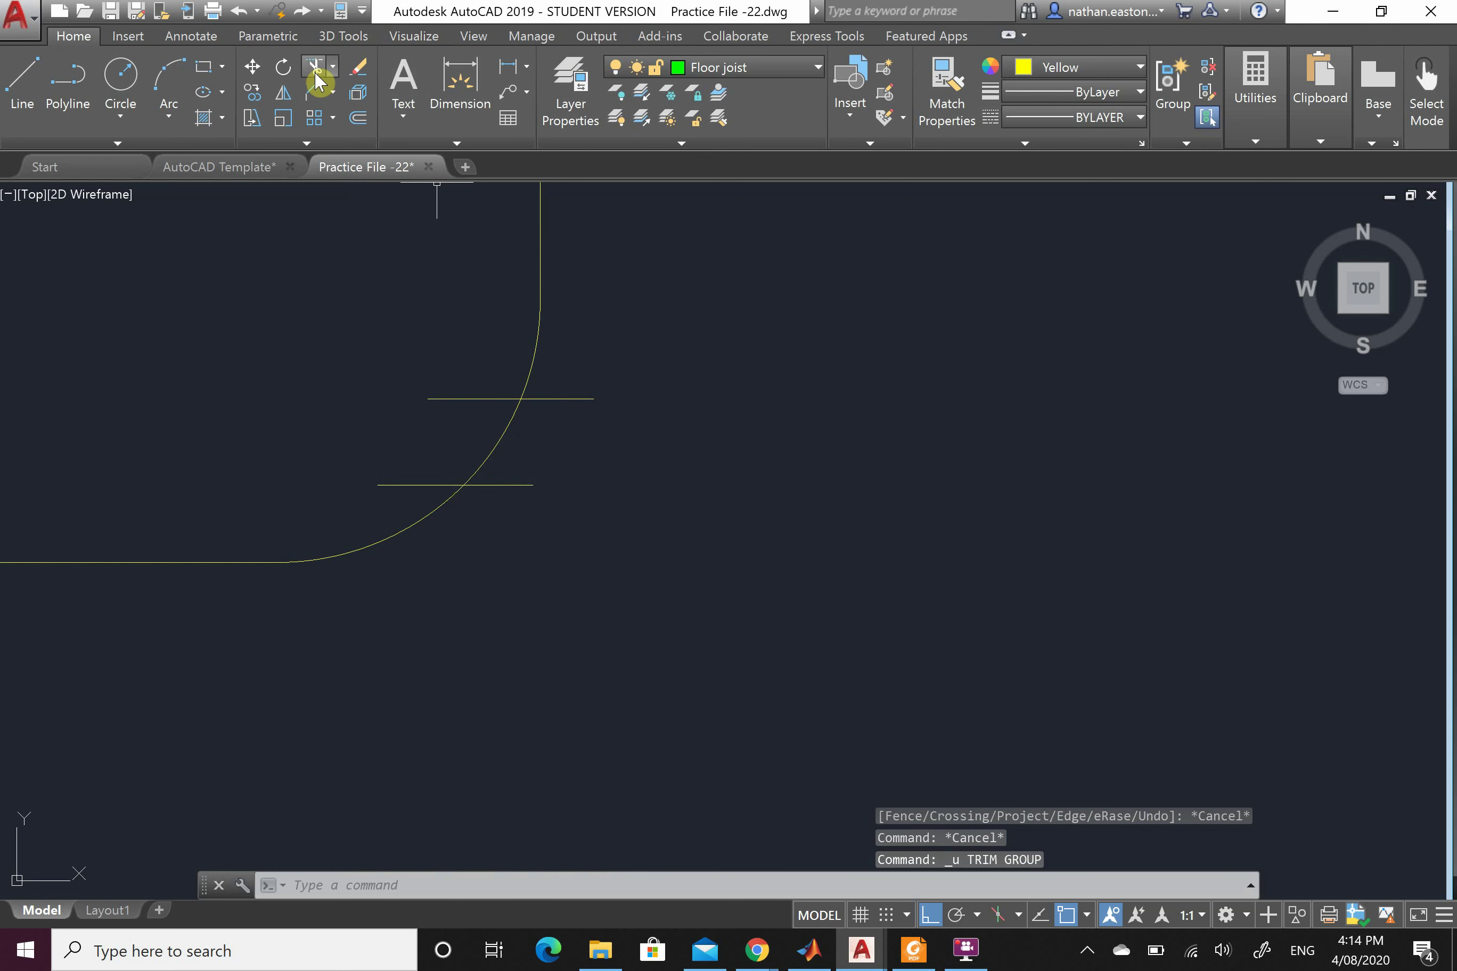
Trim away the arc segment between the two short horizontal lines, using all objects as cutting edges
{"action": "left_click", "coordinate": [315, 66]}
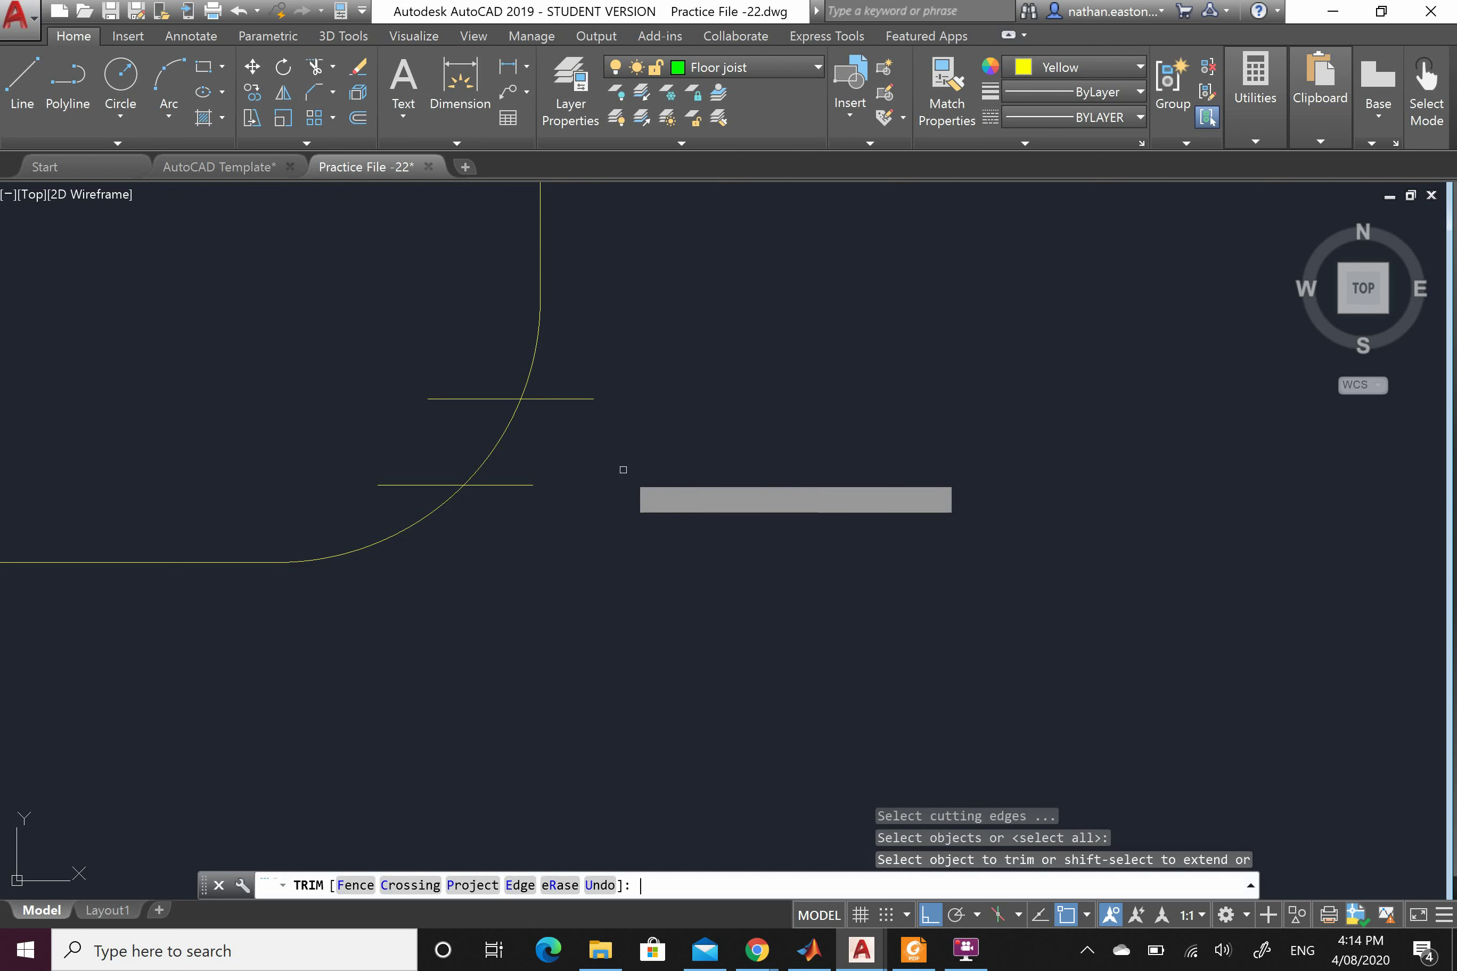
{"action": "key", "text": "Return"}
{"action": "left_click", "coordinate": [508, 435]}
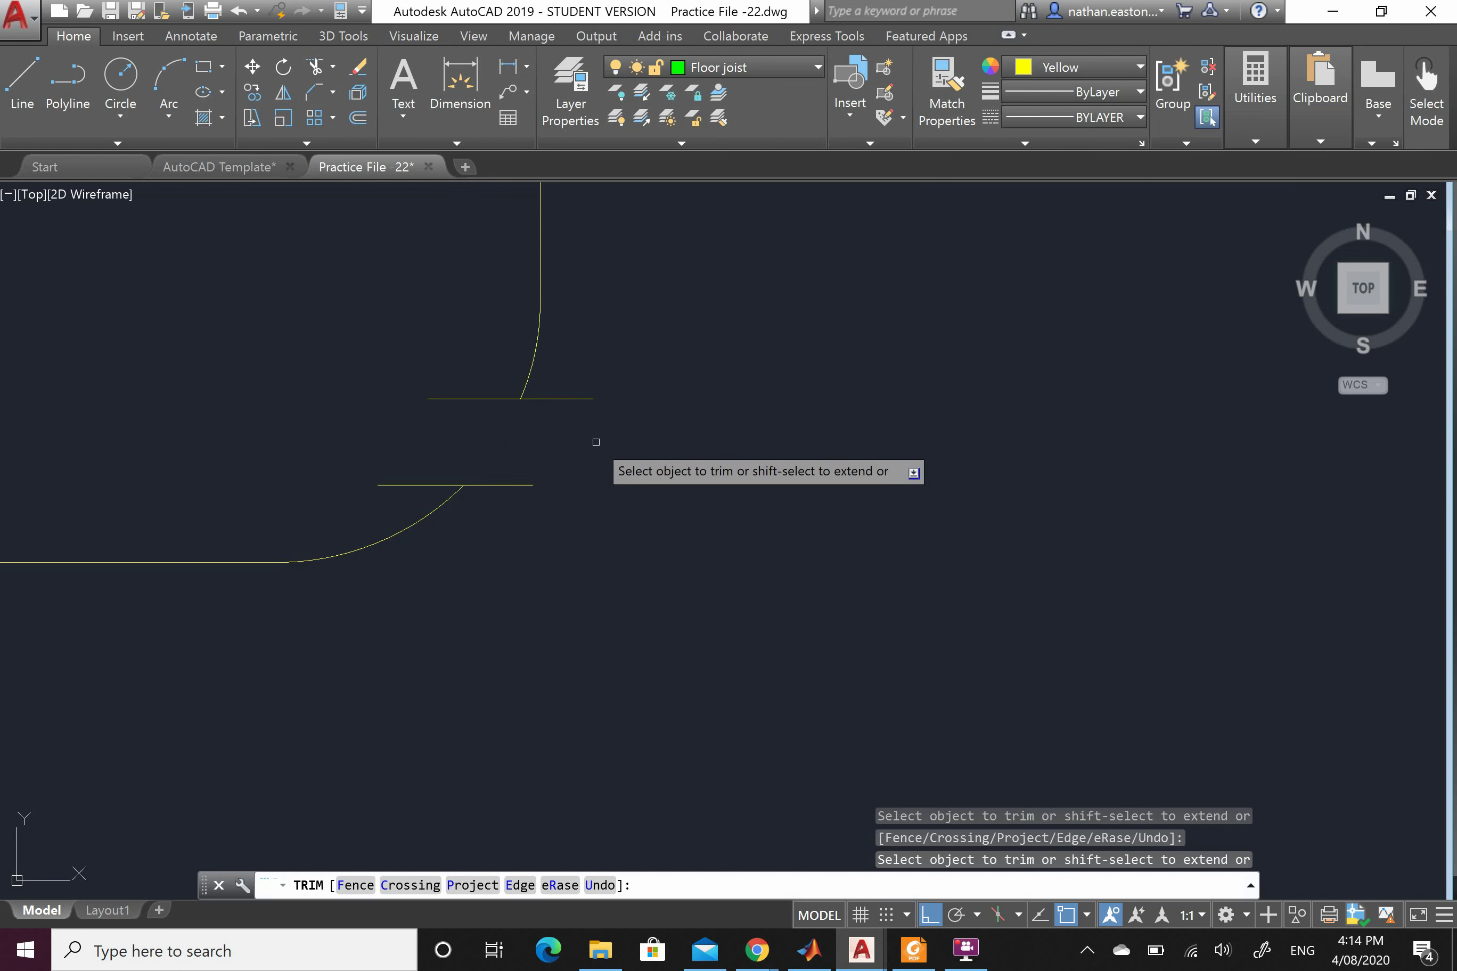
{"action": "key", "text": "Escape"}
Extend the horizontal line of the lower line group to the separate vertical line, using that vertical line as the boundary edge
{"action": "scroll", "coordinate": [488, 326], "scroll_direction": "down", "scroll_amount": 5}
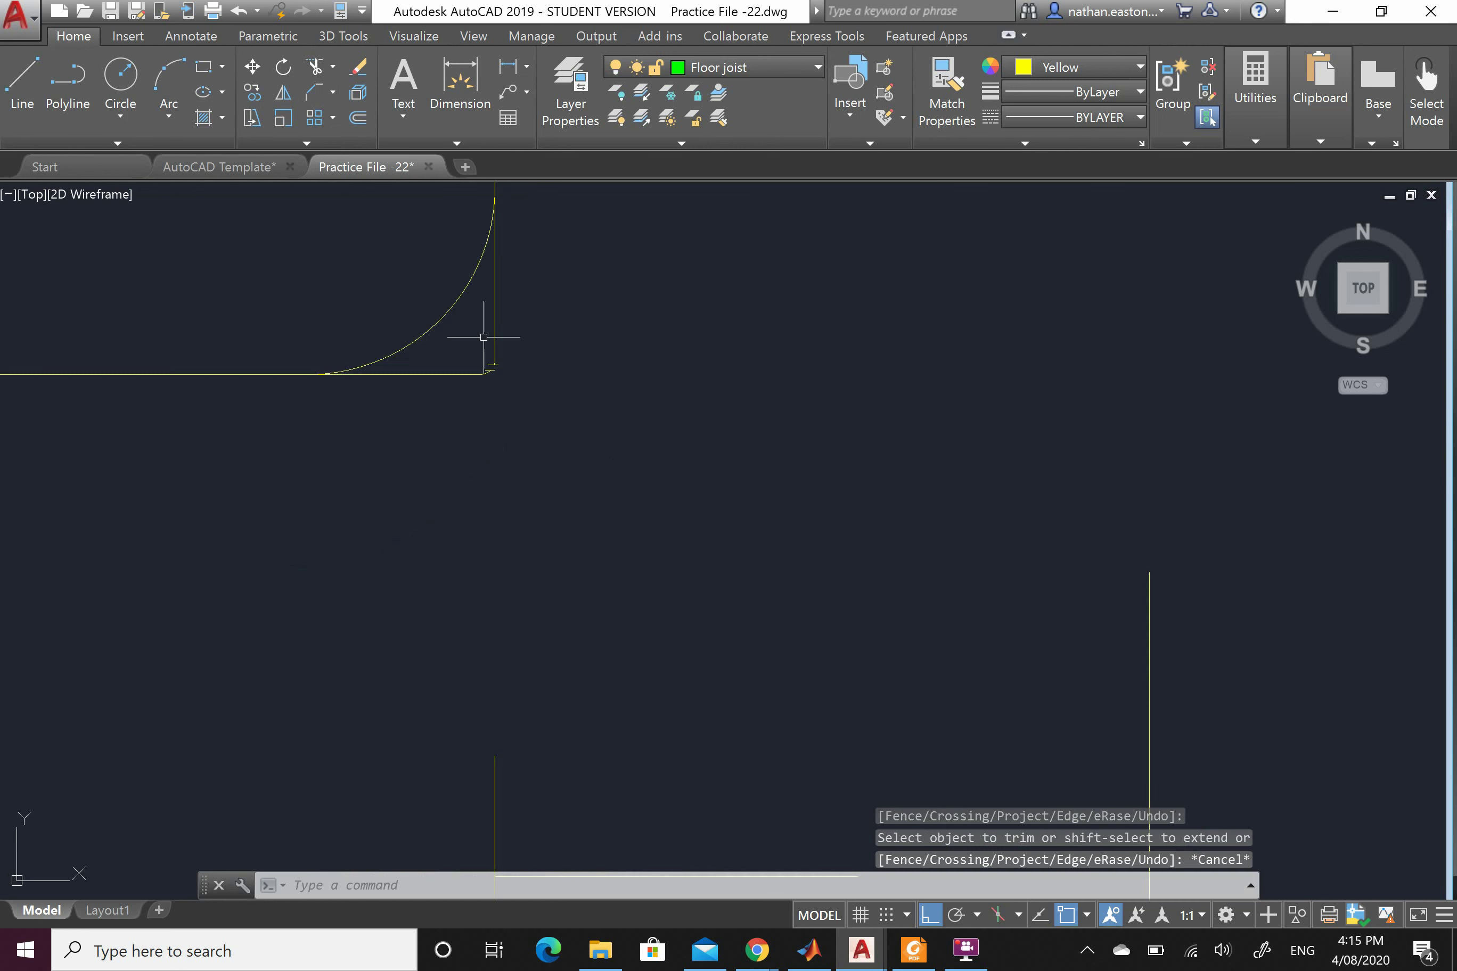
{"action": "scroll", "coordinate": [622, 590], "scroll_direction": "up", "scroll_amount": 2}
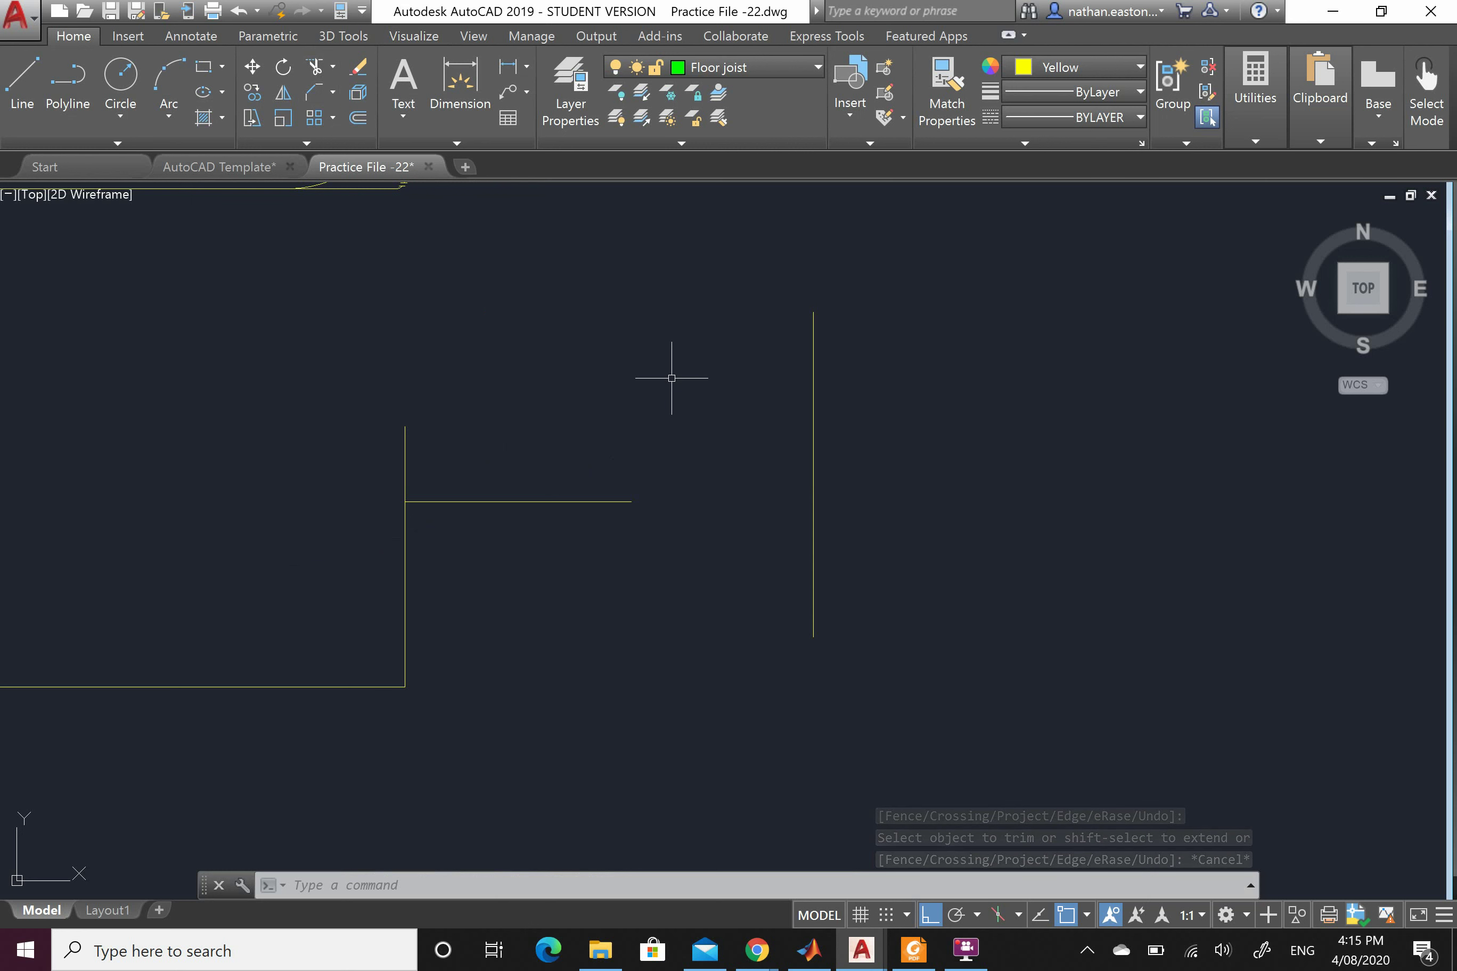
{"action": "left_click", "coordinate": [334, 67]}
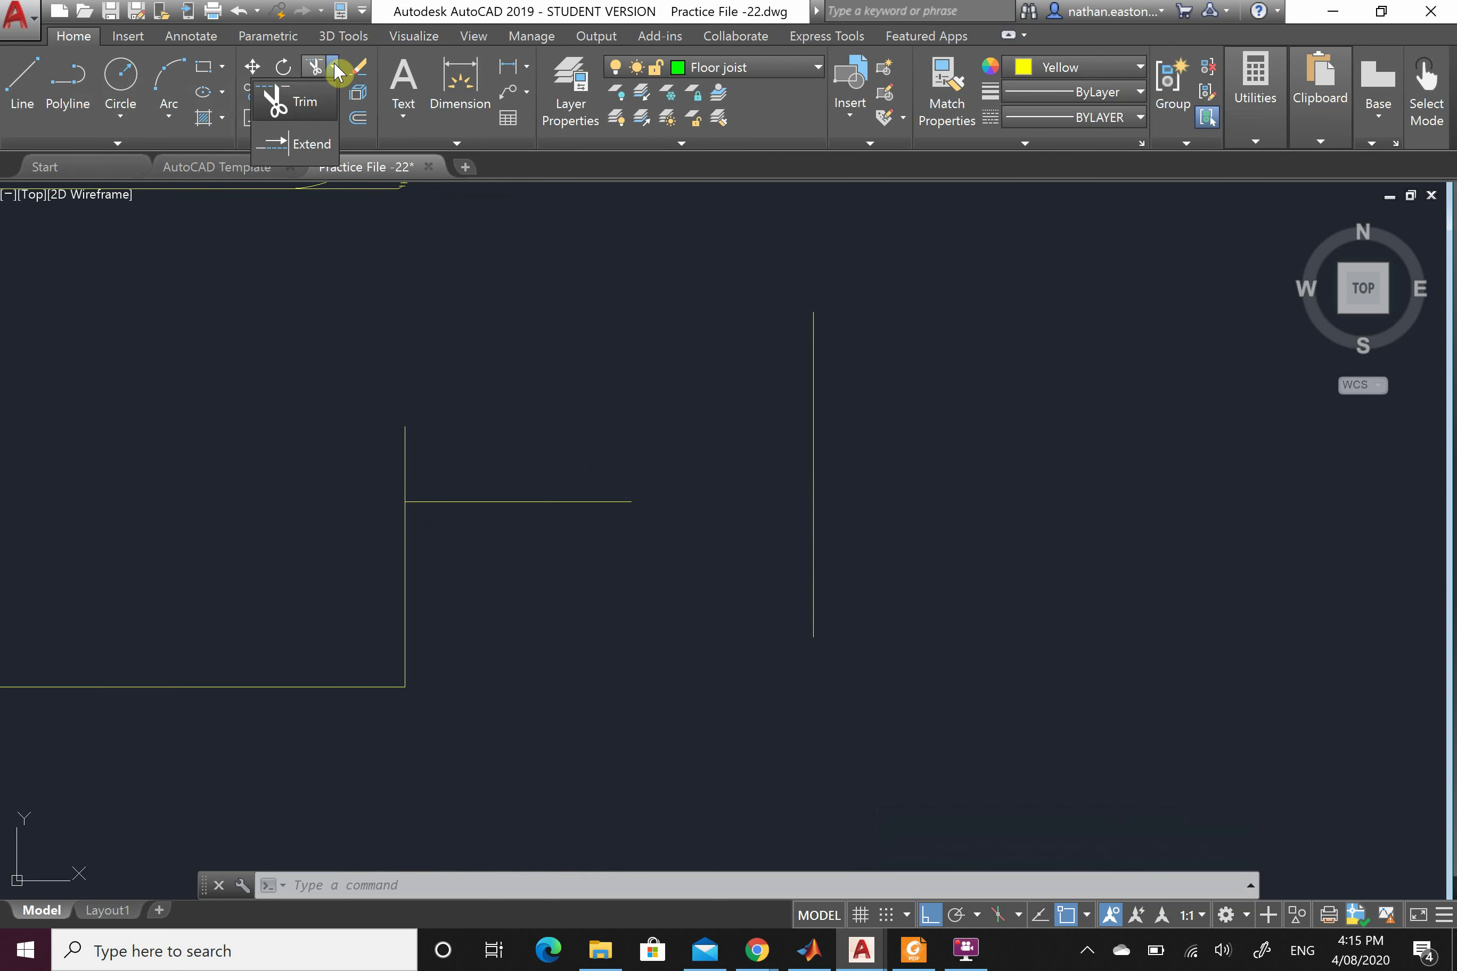
{"action": "left_click", "coordinate": [311, 149]}
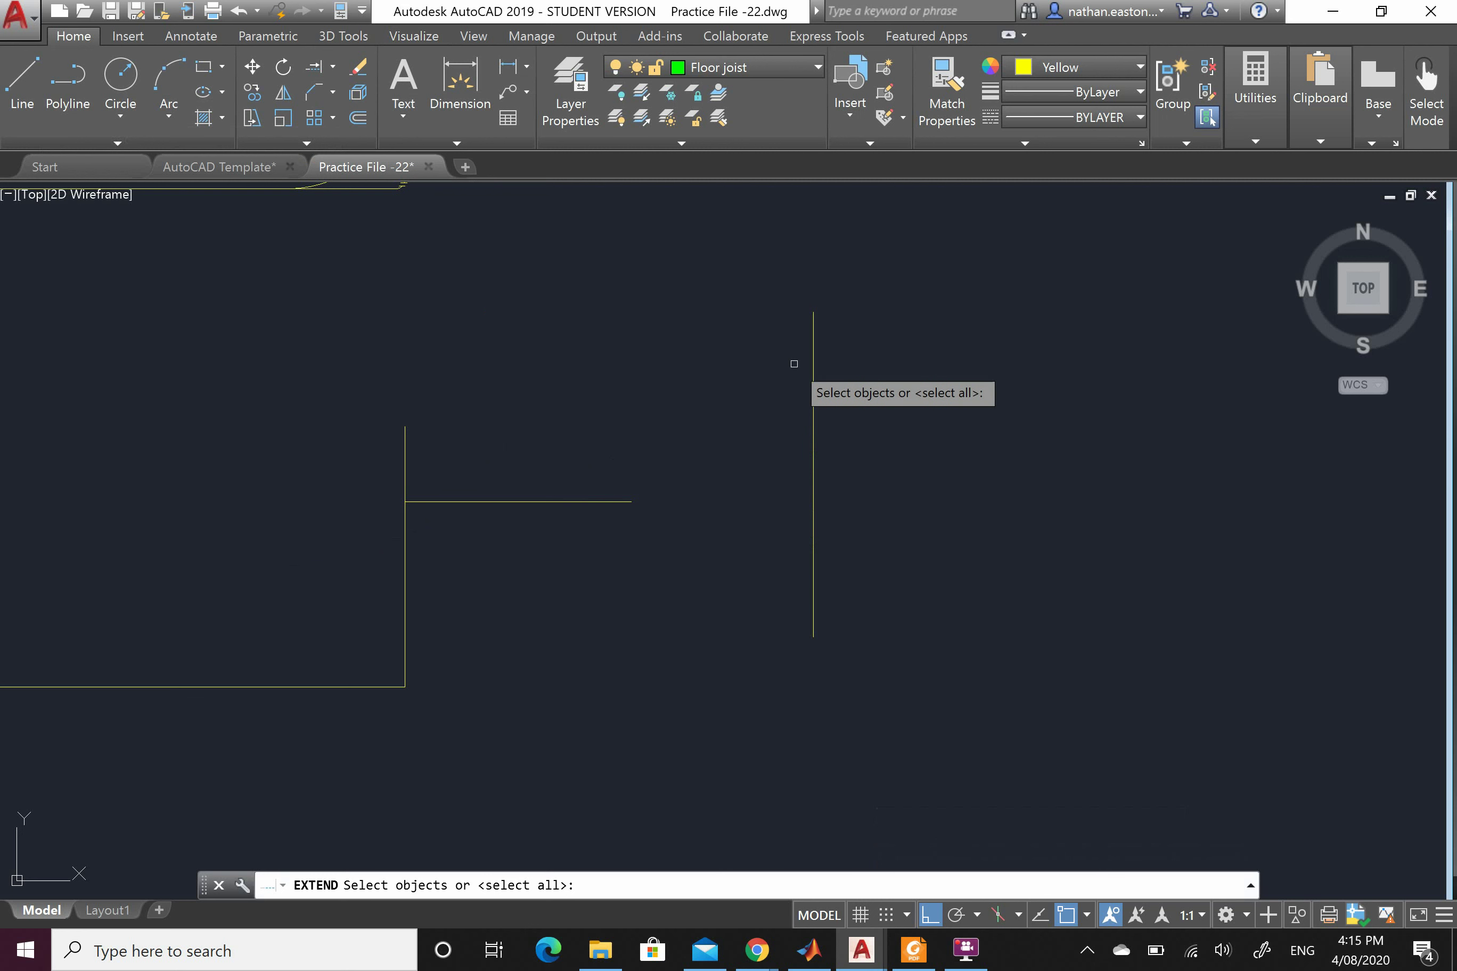
{"action": "left_click", "coordinate": [813, 368]}
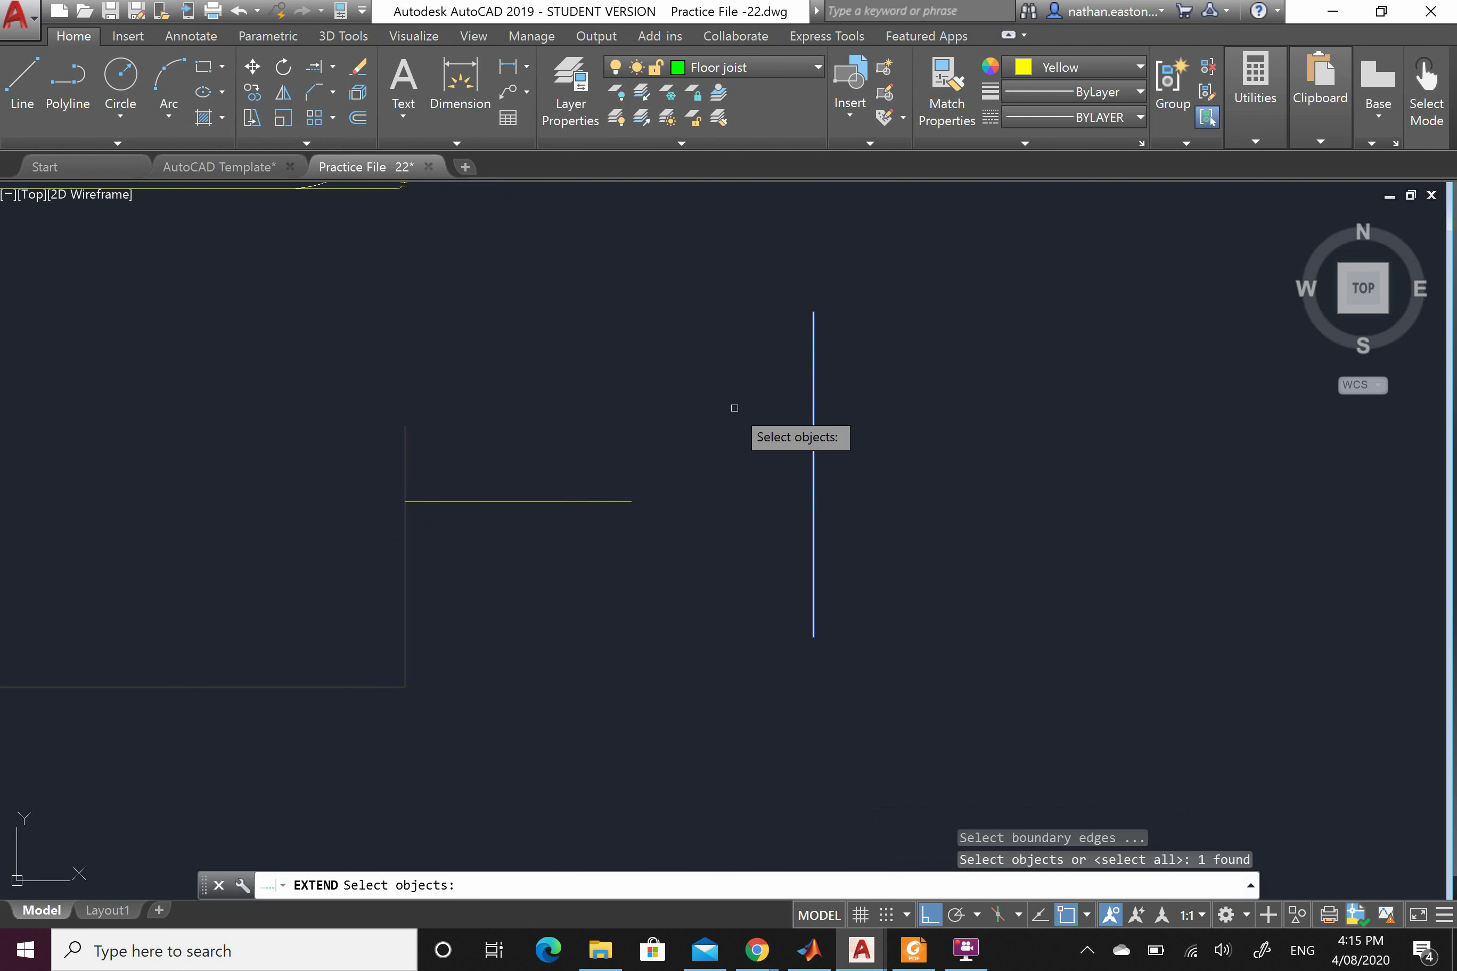
{"action": "key", "text": "Return"}
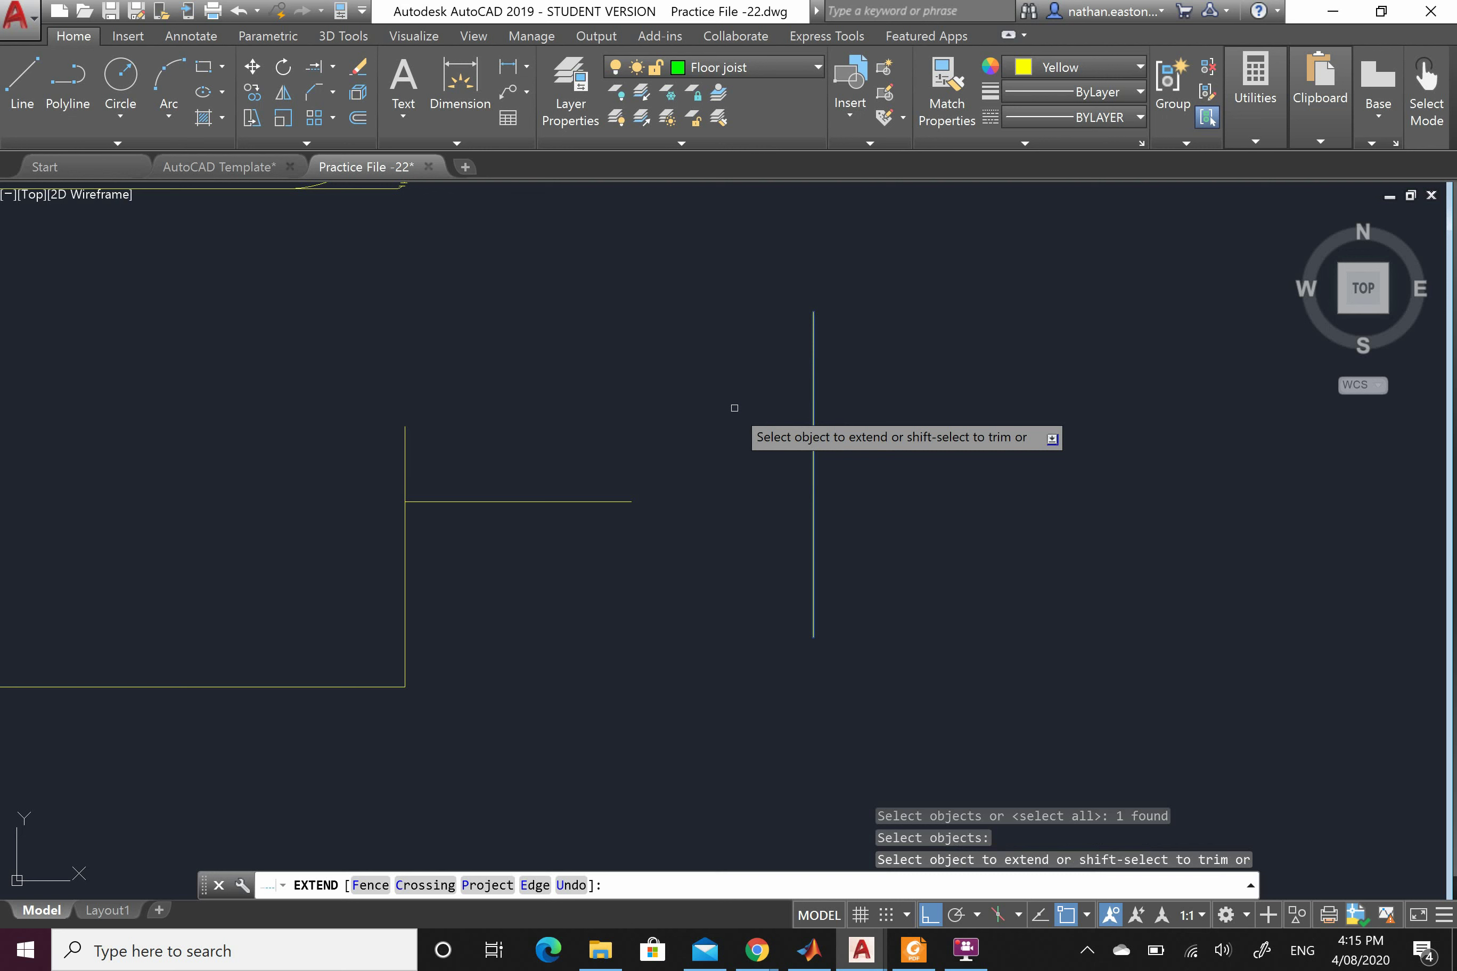
{"action": "left_click", "coordinate": [601, 502]}
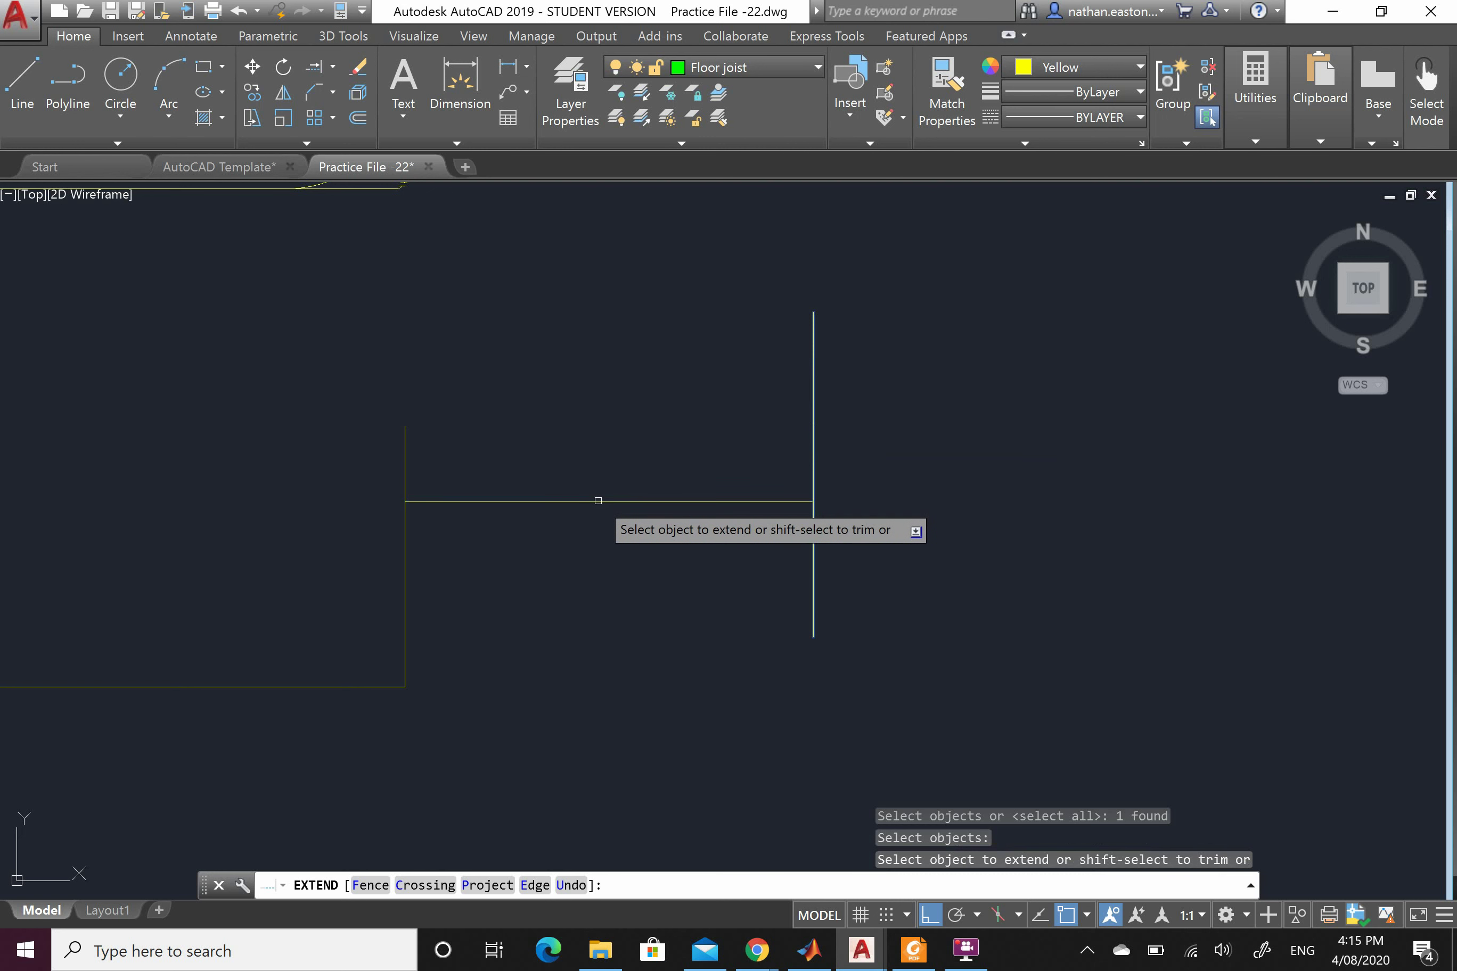
{"action": "right_click", "coordinate": [674, 418]}
{"action": "left_click", "coordinate": [696, 425]}
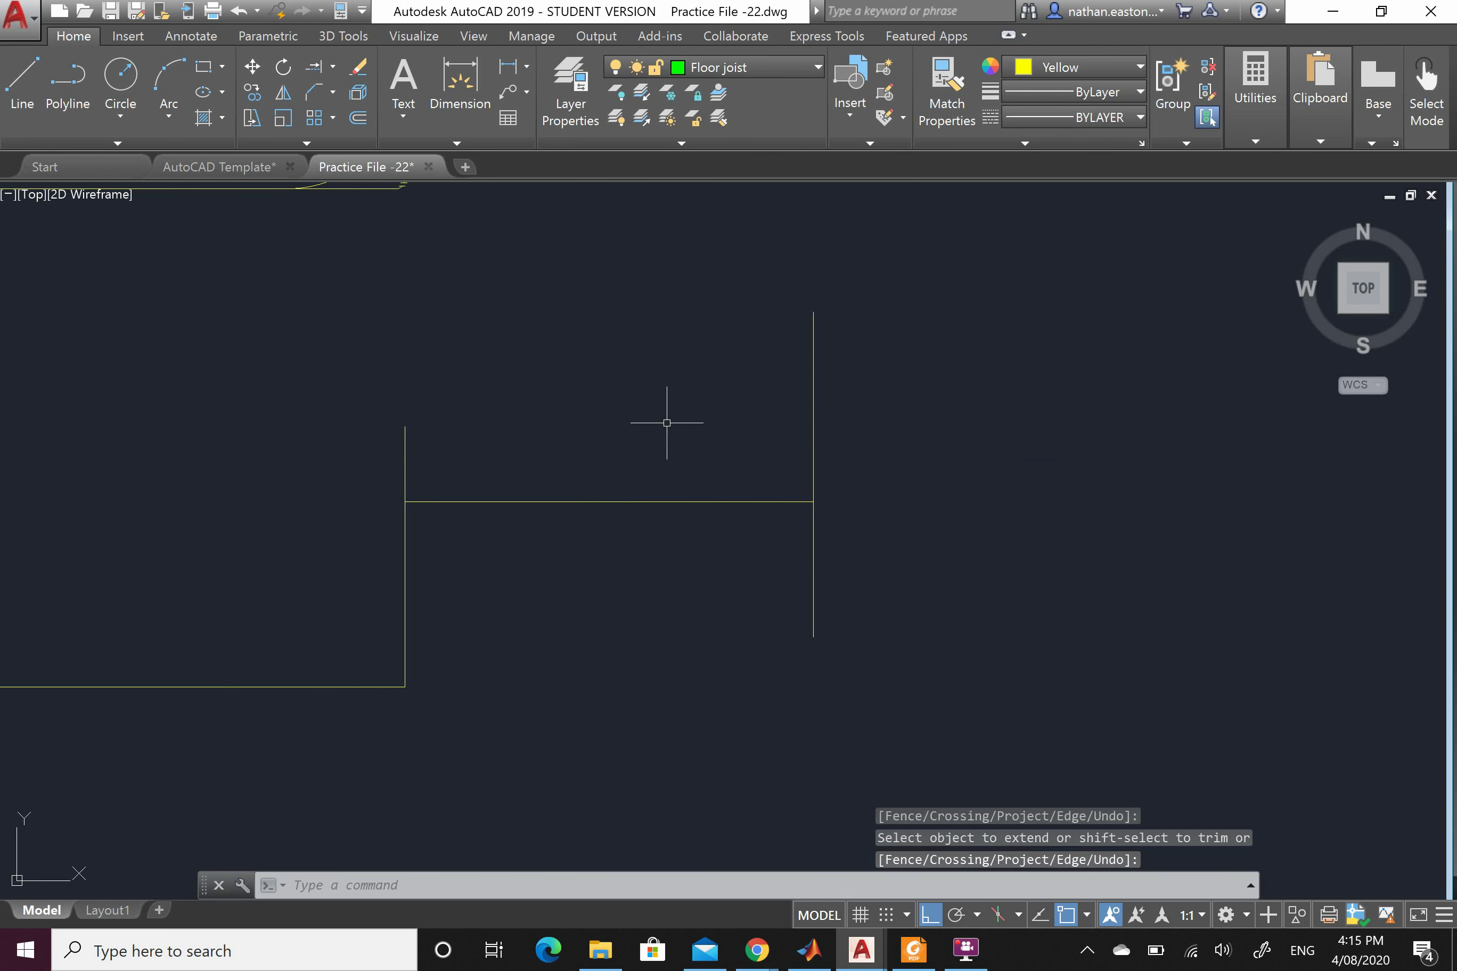
{"action": "scroll", "coordinate": [532, 333], "scroll_direction": "down", "scroll_amount": 3}
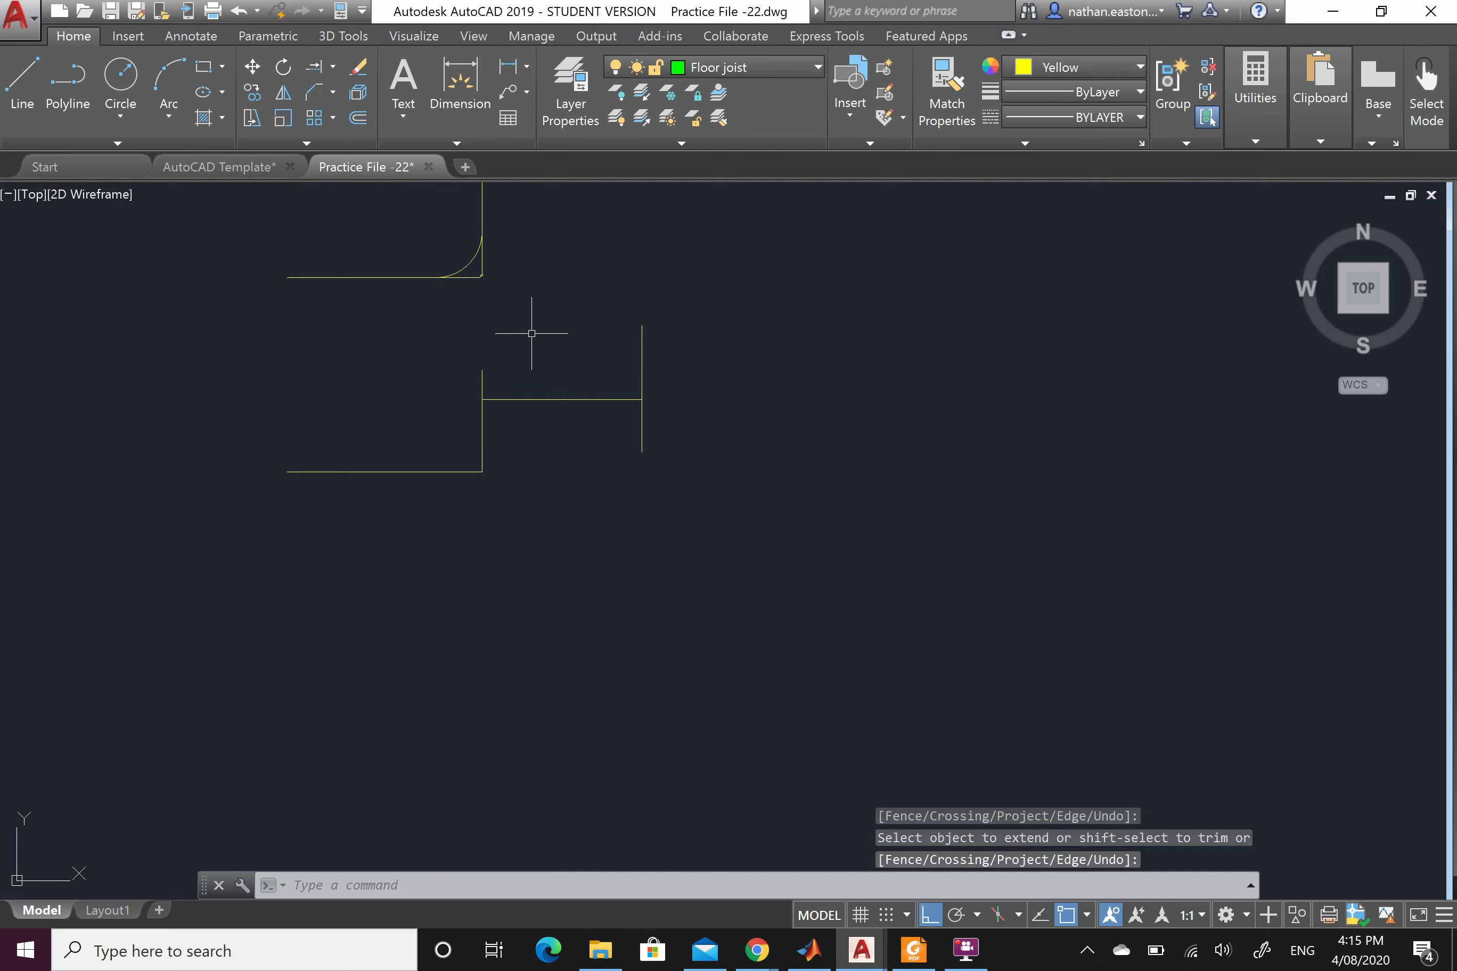
{"action": "scroll", "coordinate": [564, 387], "scroll_direction": "up", "scroll_amount": 4}
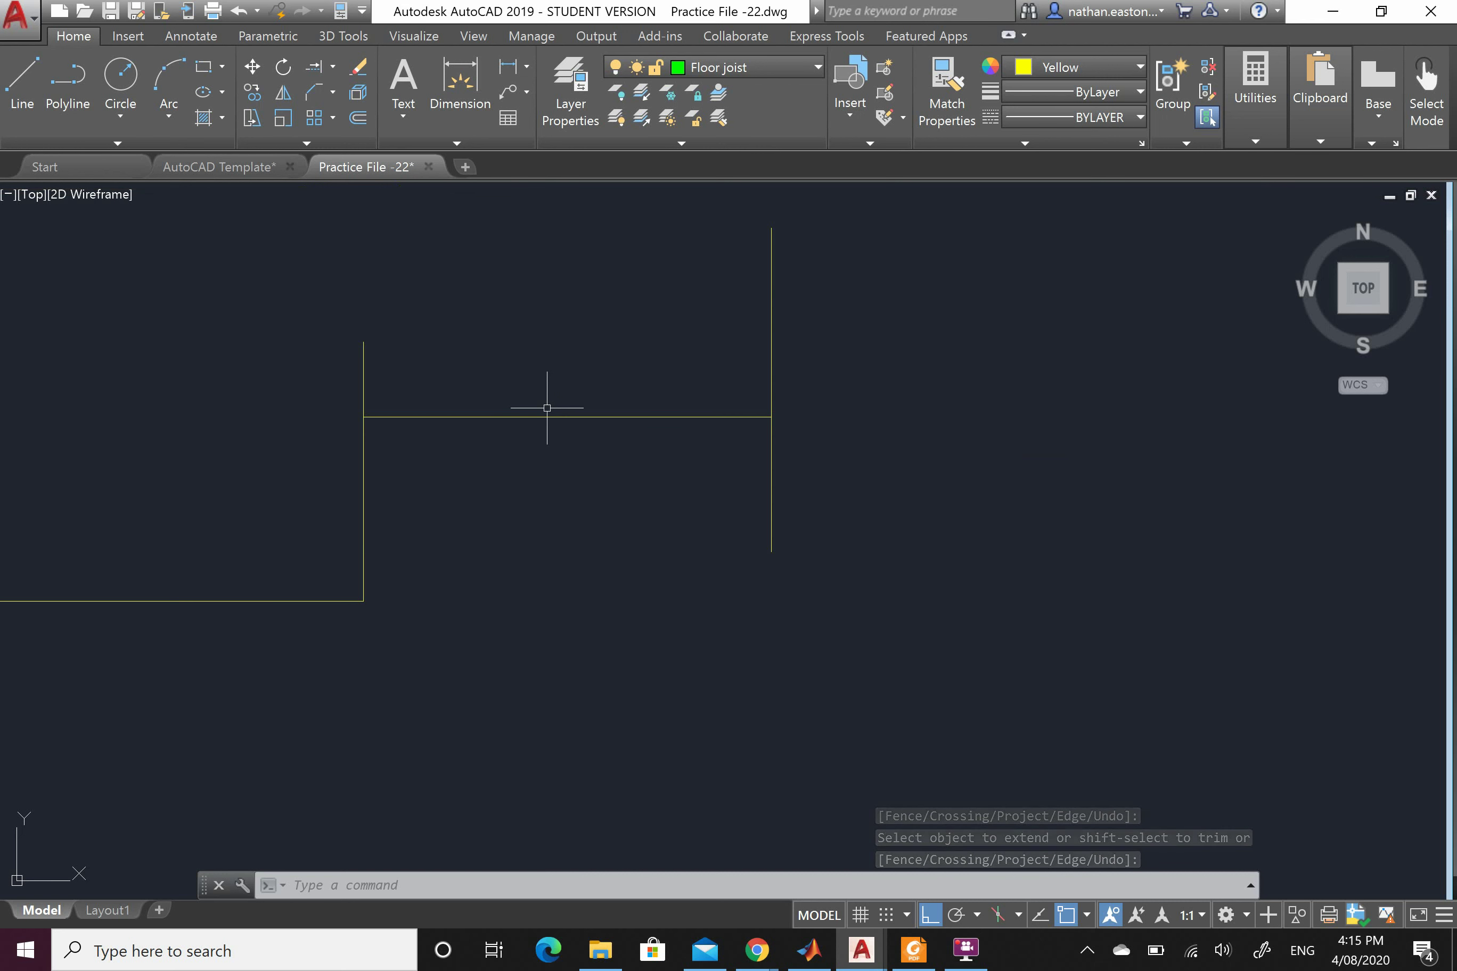
{"action": "right_click", "coordinate": [549, 414]}
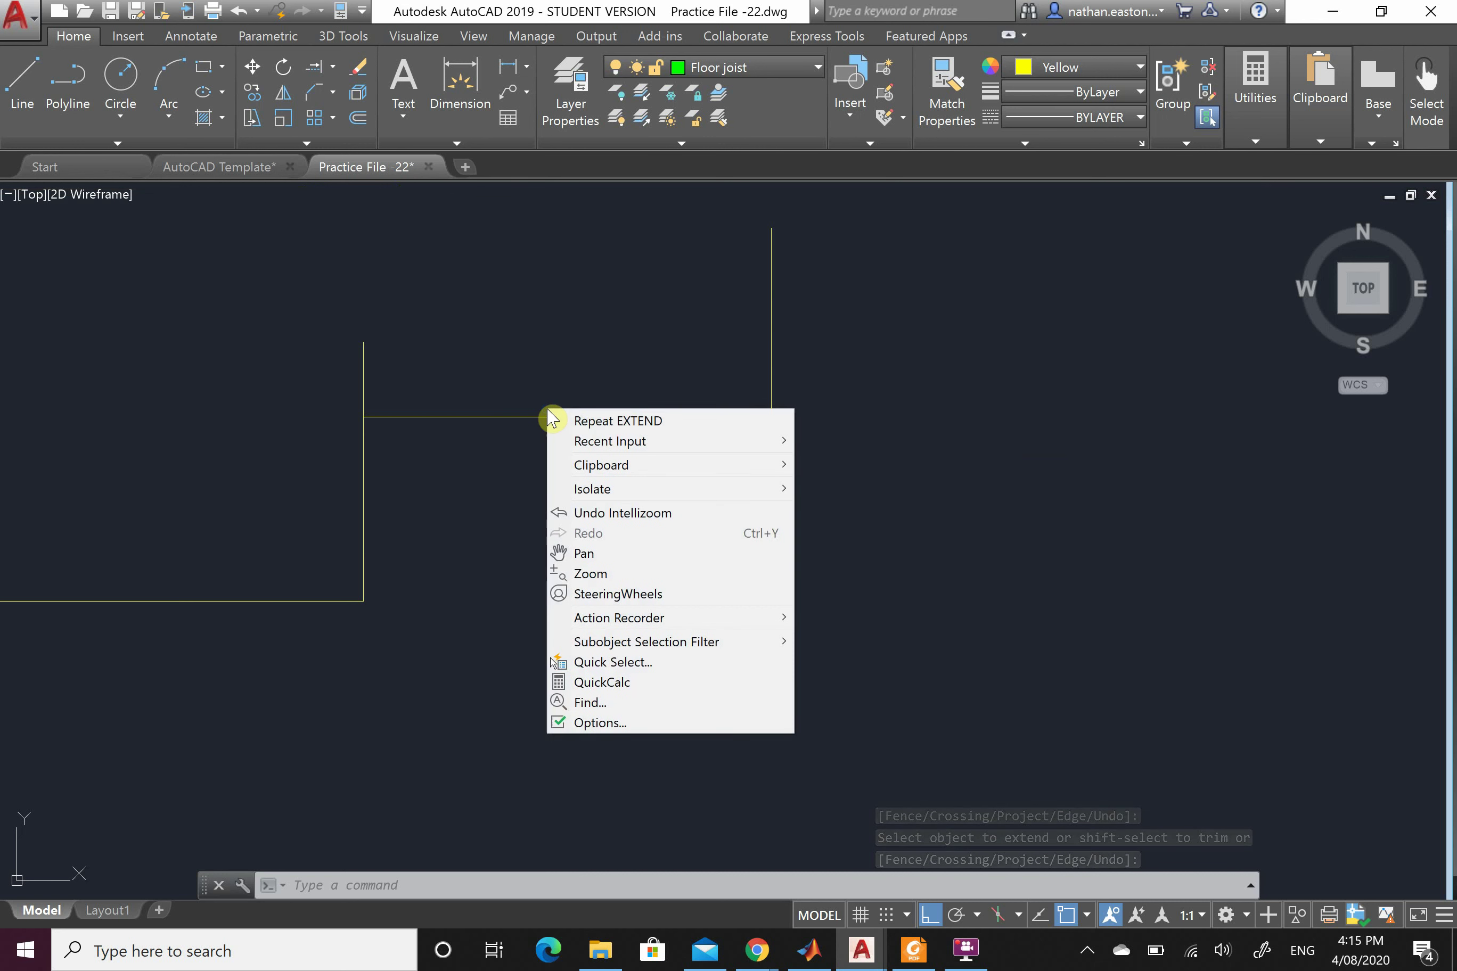
{"action": "left_click", "coordinate": [543, 348]}
{"action": "scroll", "coordinate": [541, 347], "scroll_direction": "down", "scroll_amount": 5}
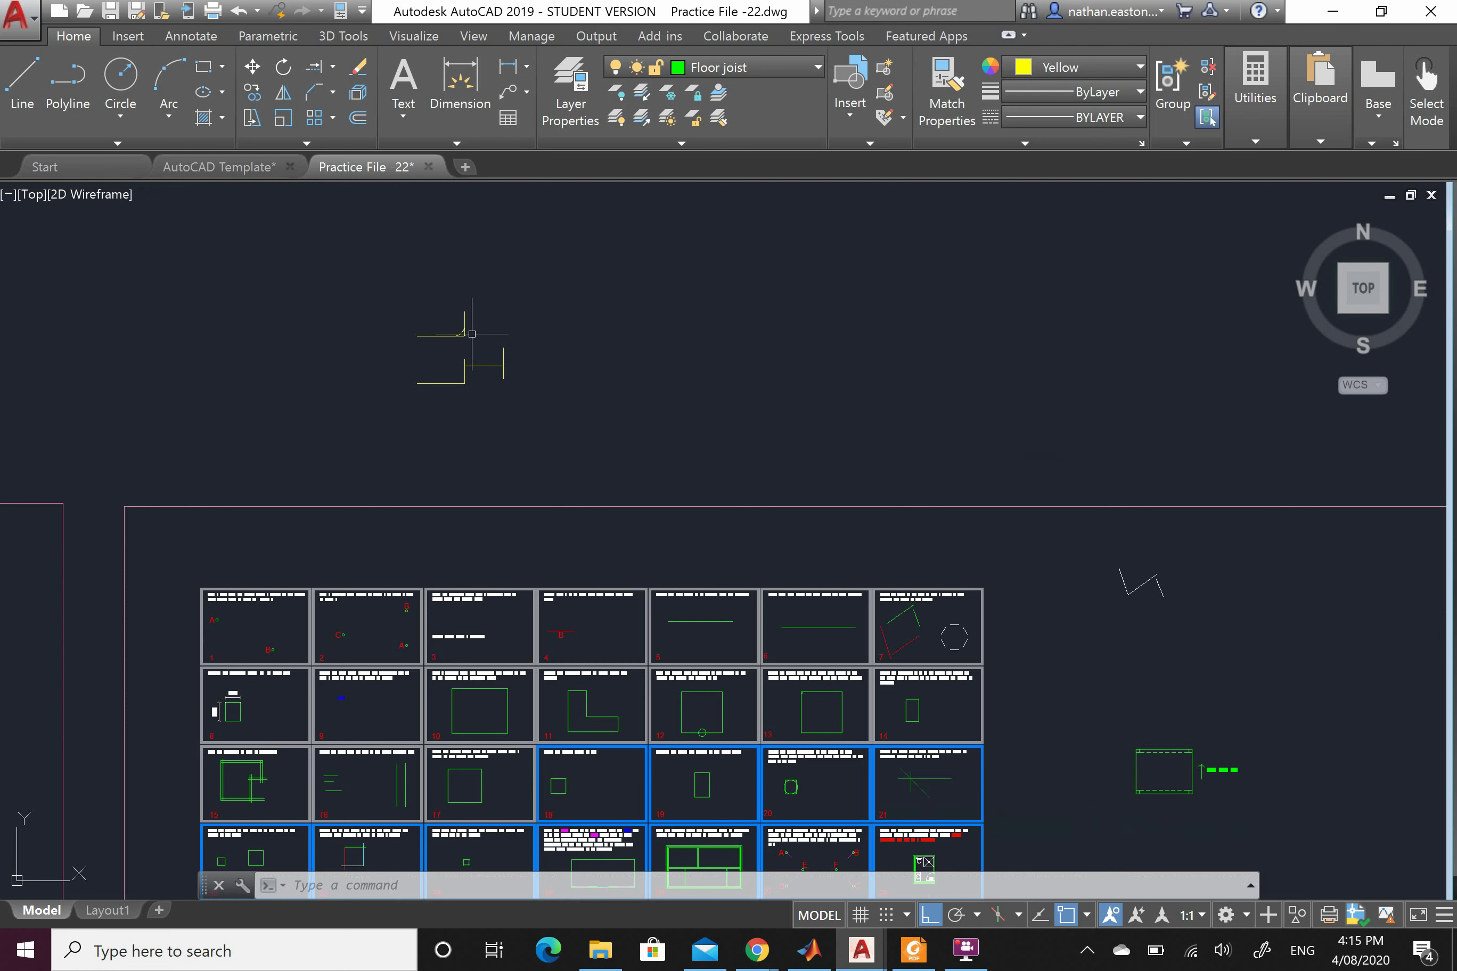
{"action": "scroll", "coordinate": [470, 358], "scroll_direction": "up", "scroll_amount": 5}
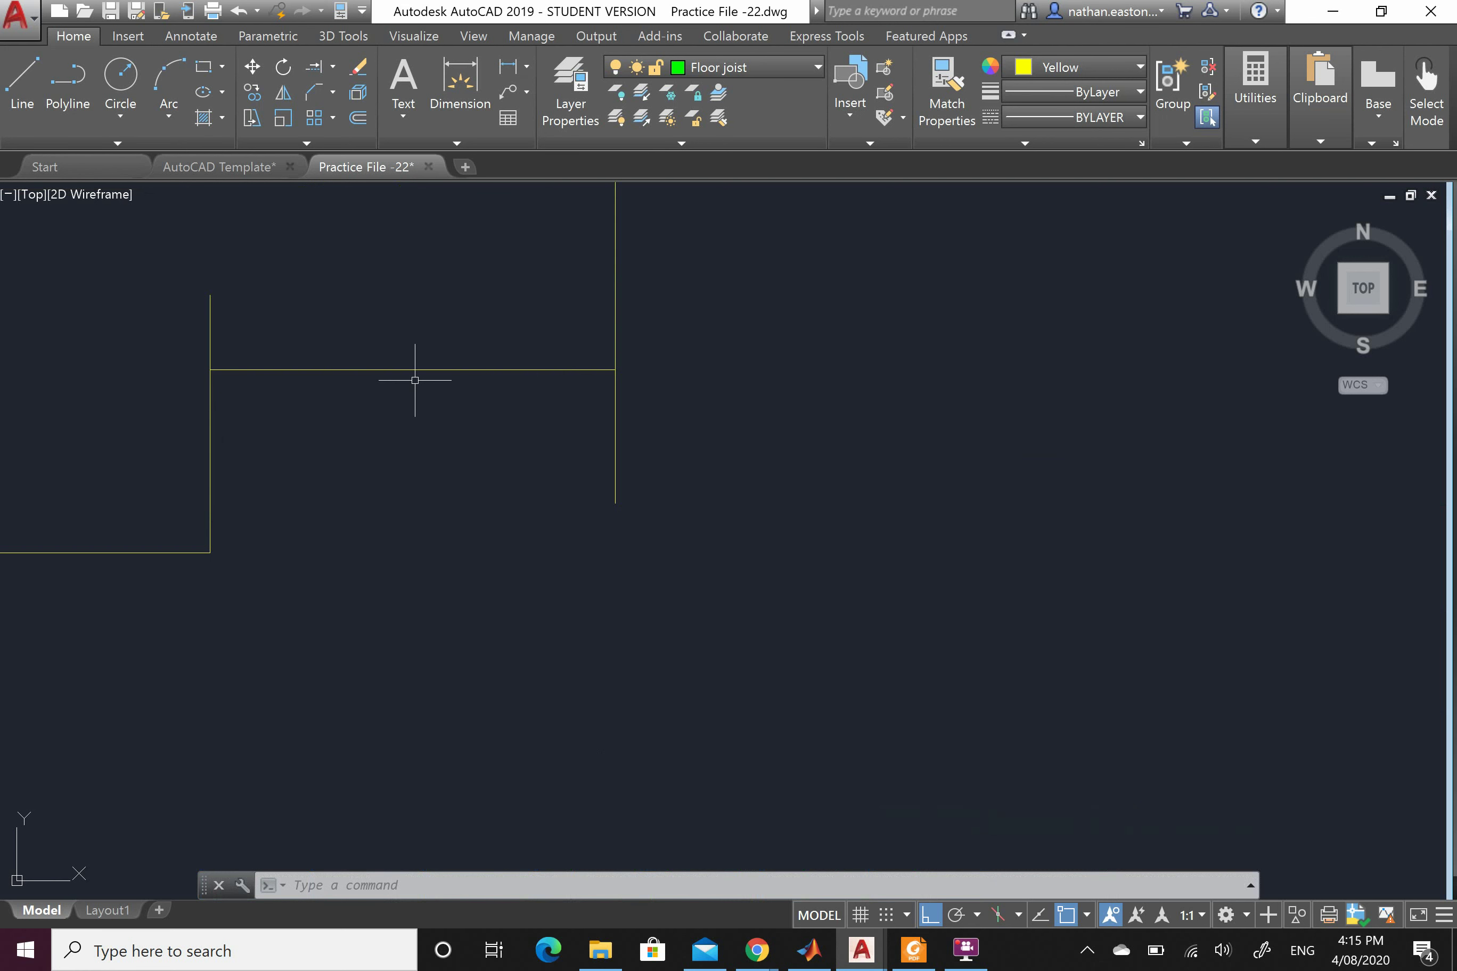
{"action": "scroll", "coordinate": [325, 328], "scroll_direction": "down", "scroll_amount": 4}
{"action": "scroll", "coordinate": [341, 312], "scroll_direction": "up", "scroll_amount": 2}
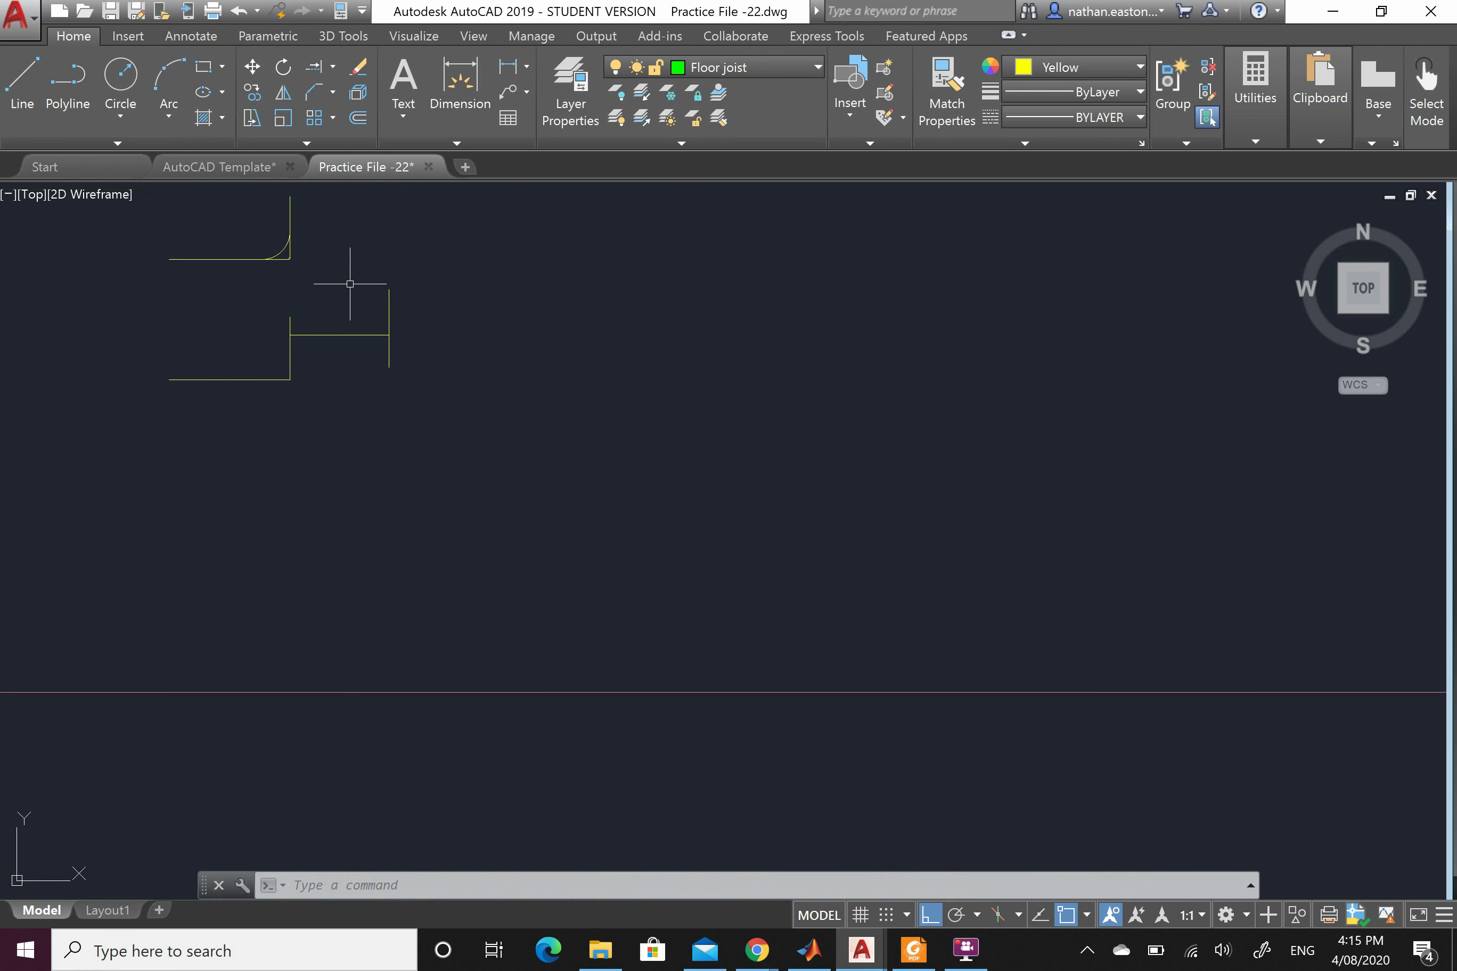
Draw an upright rectangle in the empty area to the right of the extended line group
{"action": "left_click", "coordinate": [207, 70]}
{"action": "scroll", "coordinate": [559, 399], "scroll_direction": "up", "scroll_amount": 2}
{"action": "left_click", "coordinate": [517, 316]}
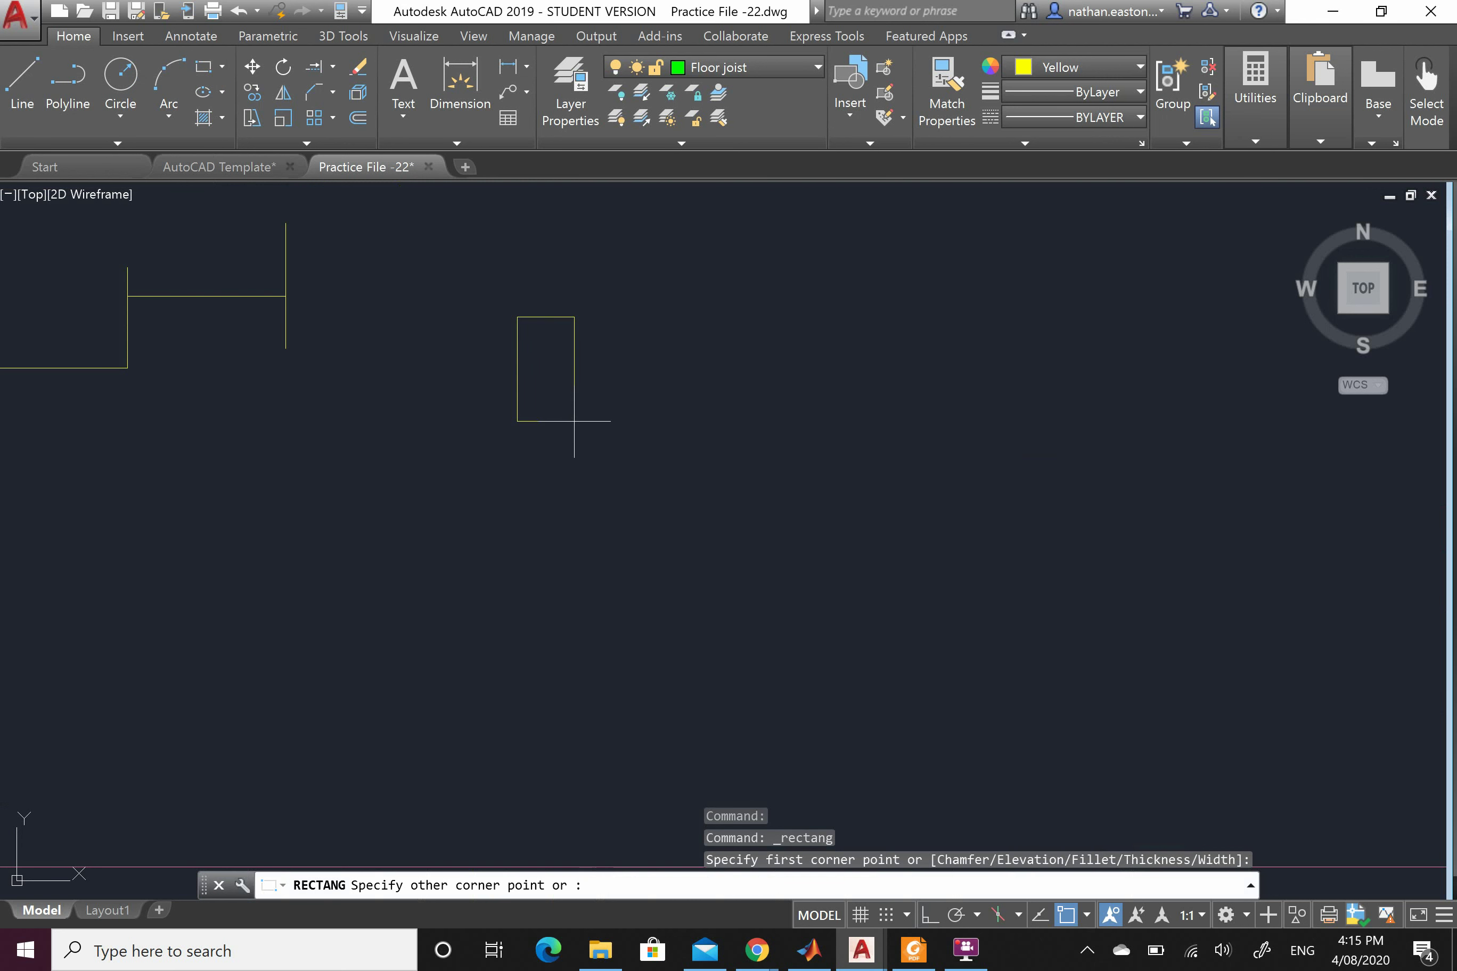
{"action": "scroll", "coordinate": [633, 467], "scroll_direction": "down", "scroll_amount": 2}
{"action": "key", "text": "Escape"}
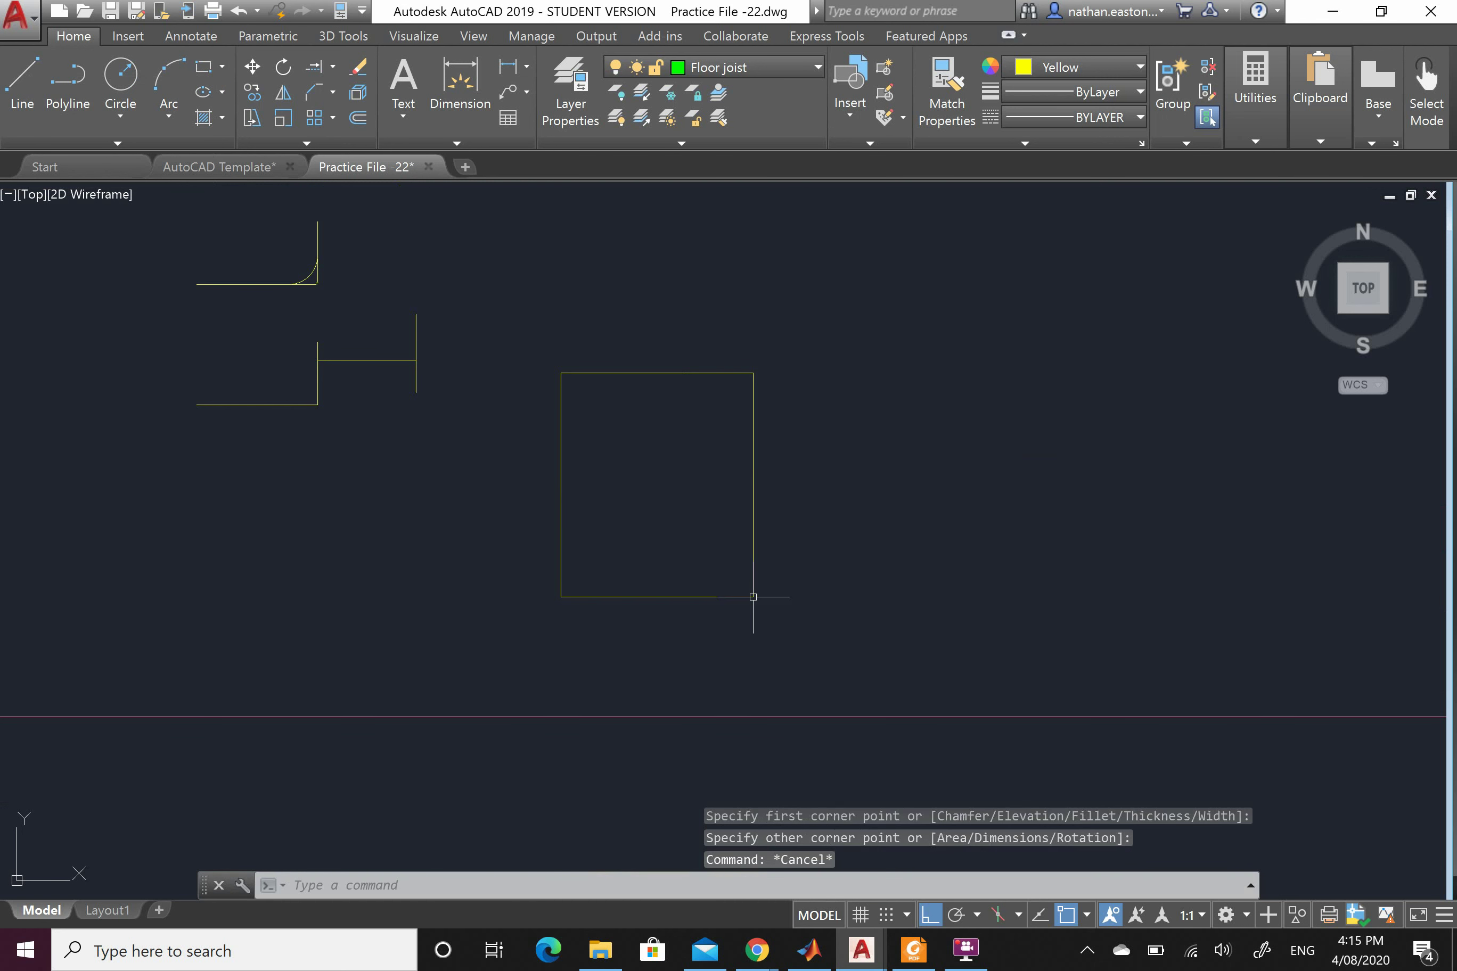
Start a polyline to the right of the rectangle with a 900 segment going right and a 1400 segment going down
{"action": "scroll", "coordinate": [834, 441], "scroll_direction": "up", "scroll_amount": 2}
{"action": "scroll", "coordinate": [752, 454], "scroll_direction": "down", "scroll_amount": 2}
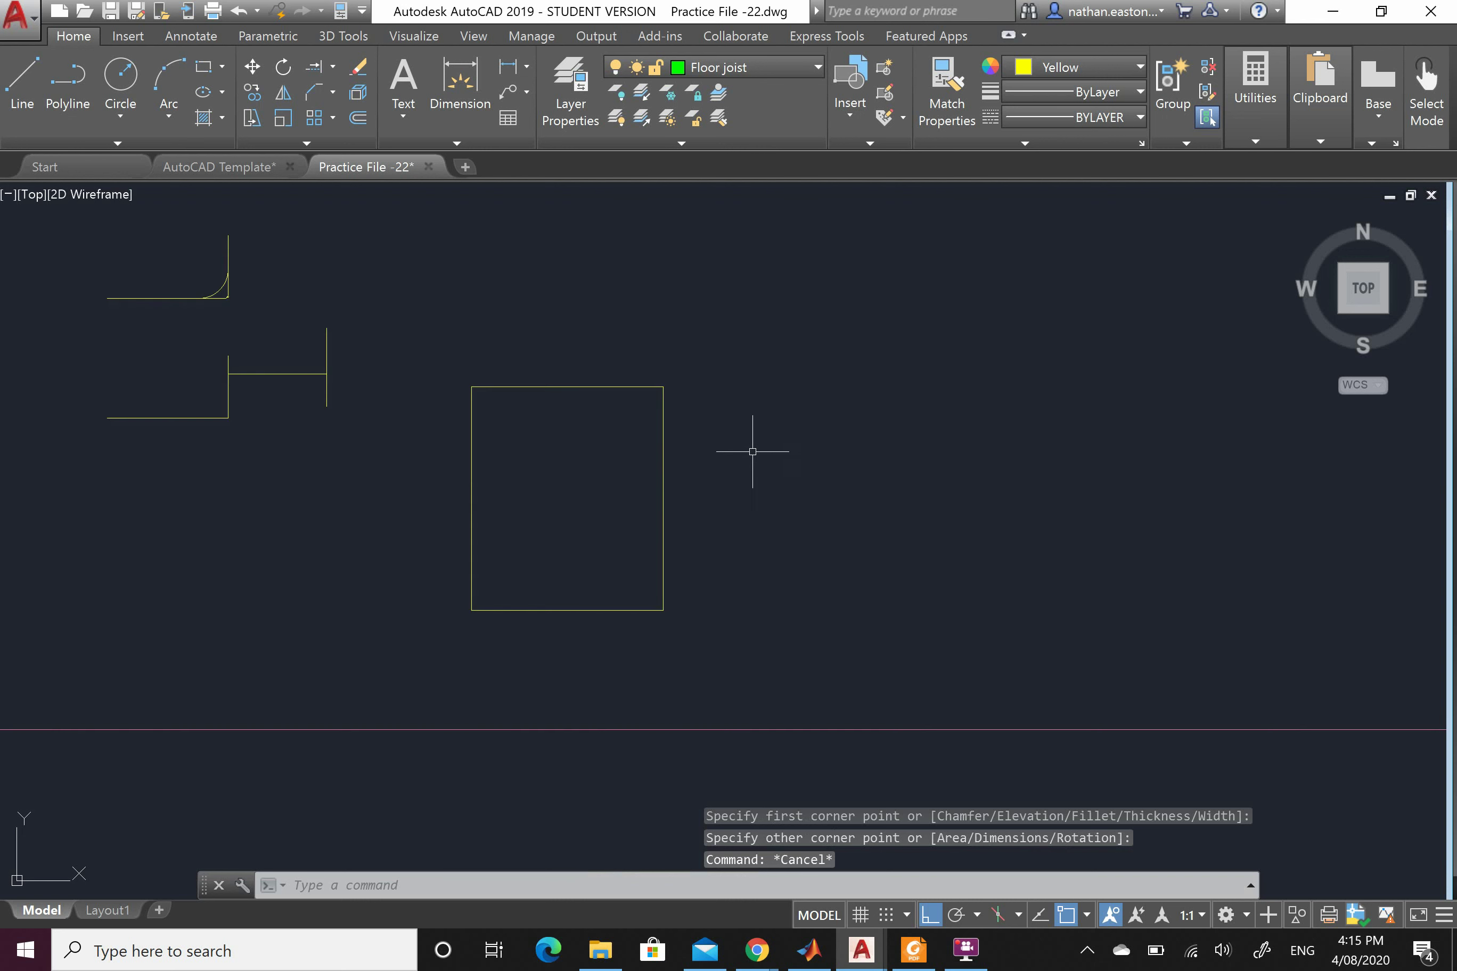
{"action": "scroll", "coordinate": [784, 454], "scroll_direction": "up", "scroll_amount": 2}
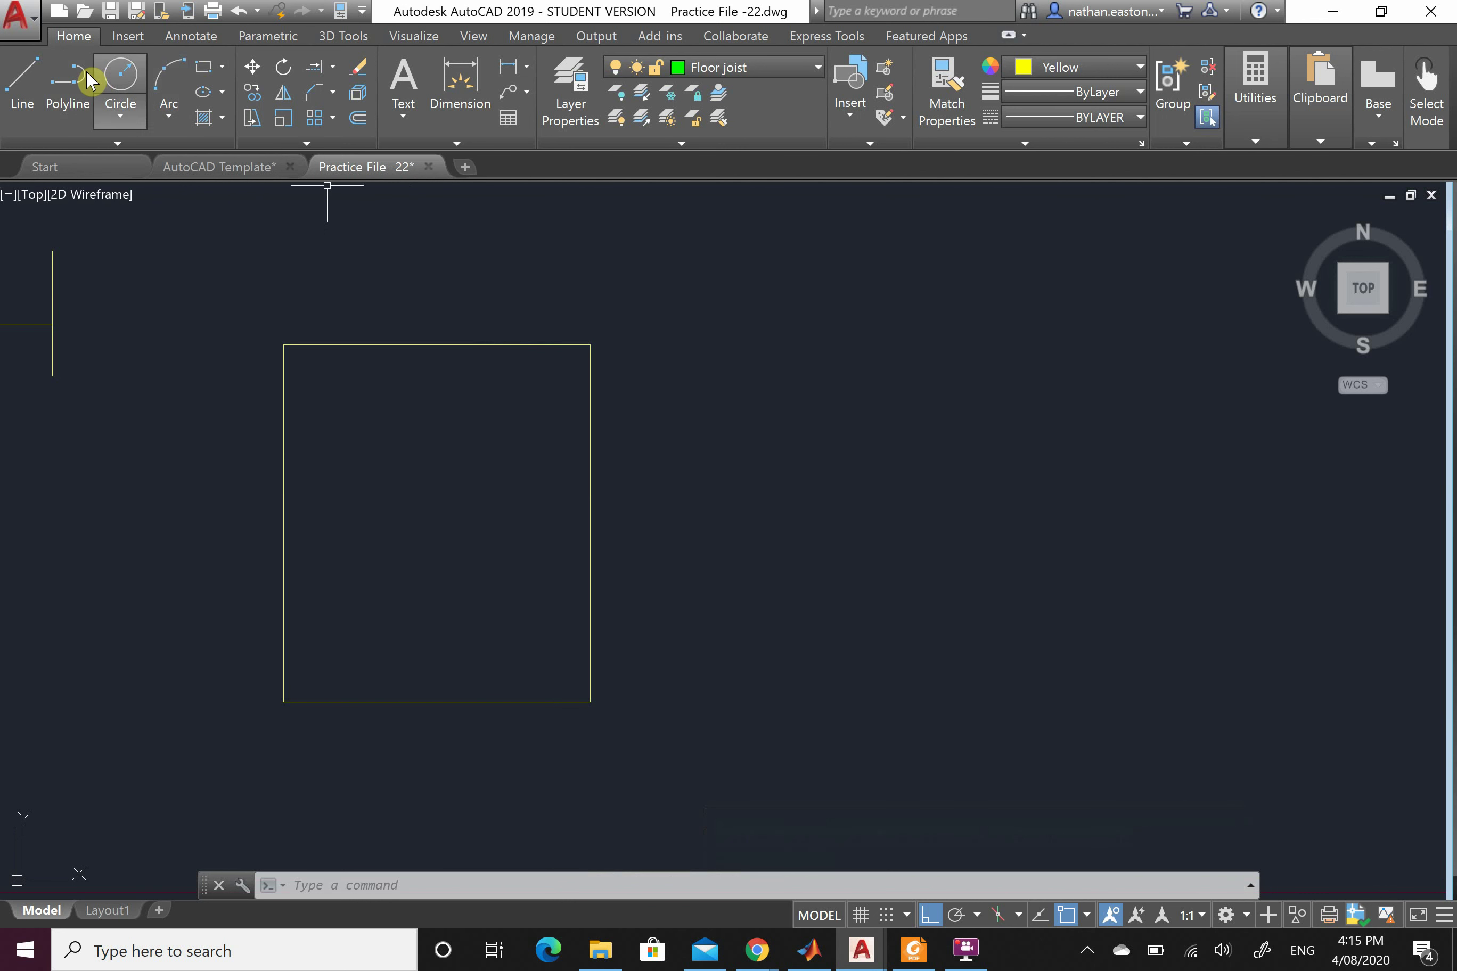
{"action": "left_click", "coordinate": [68, 84]}
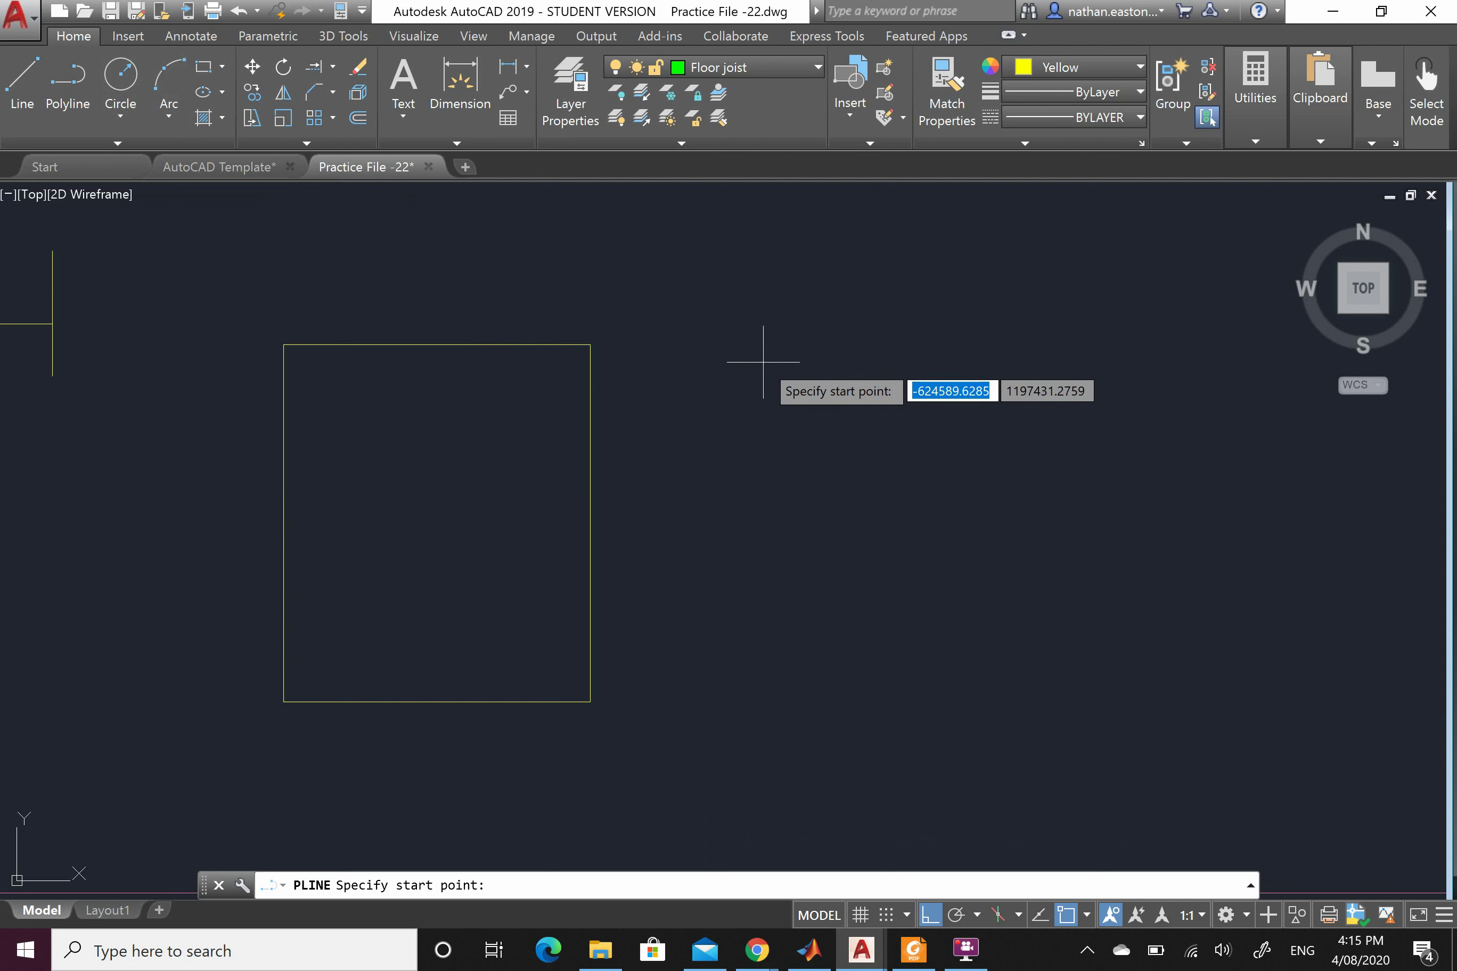
{"action": "left_click", "coordinate": [735, 359]}
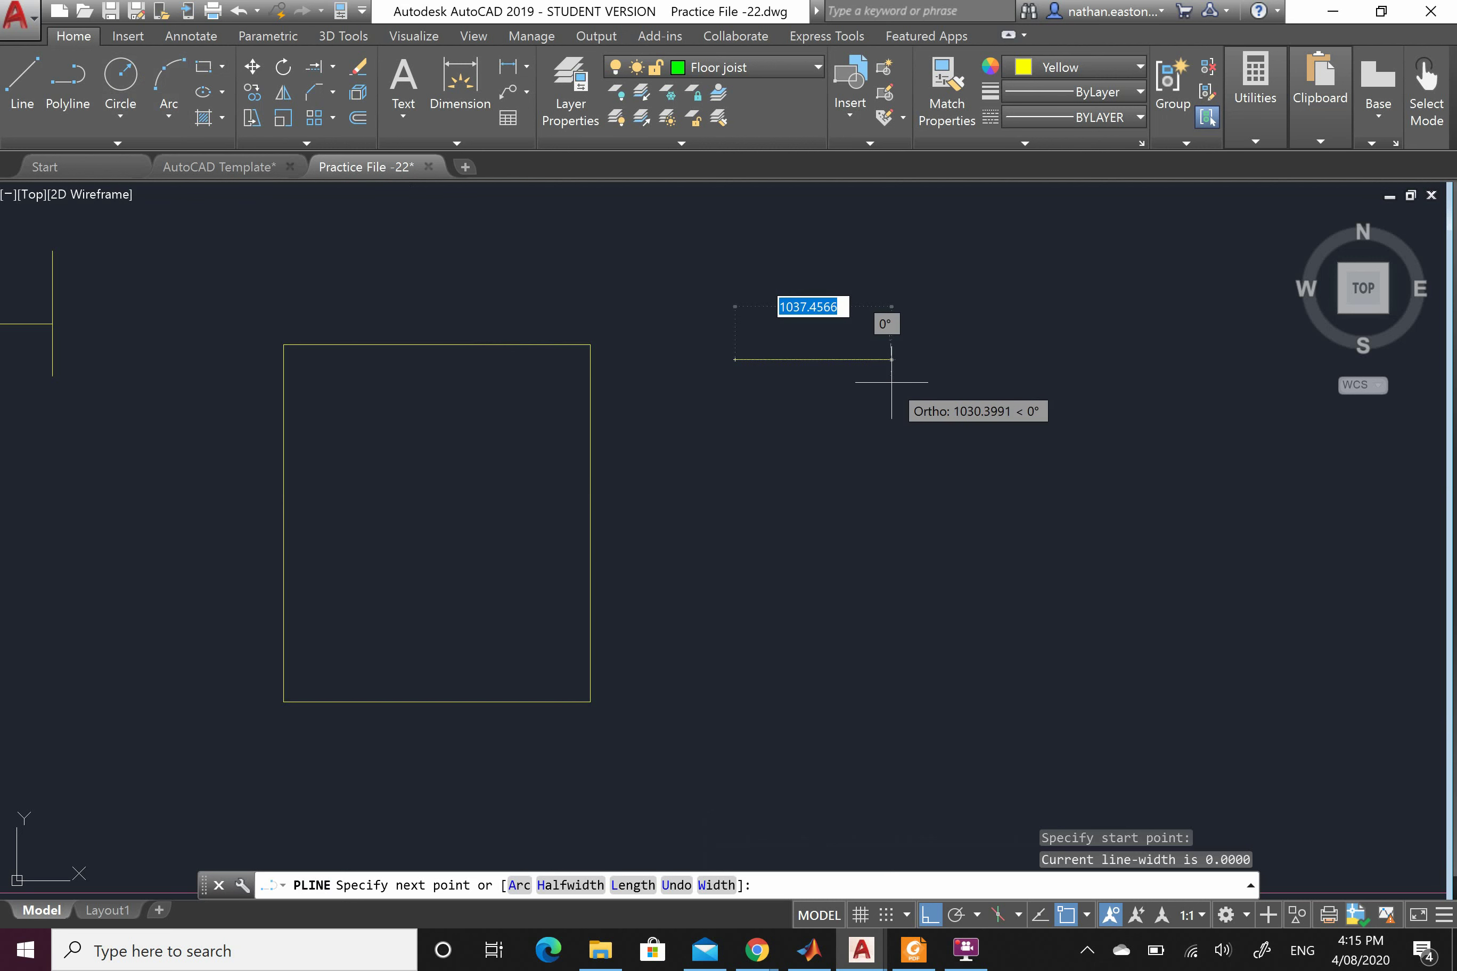
{"action": "type", "text": "900"}
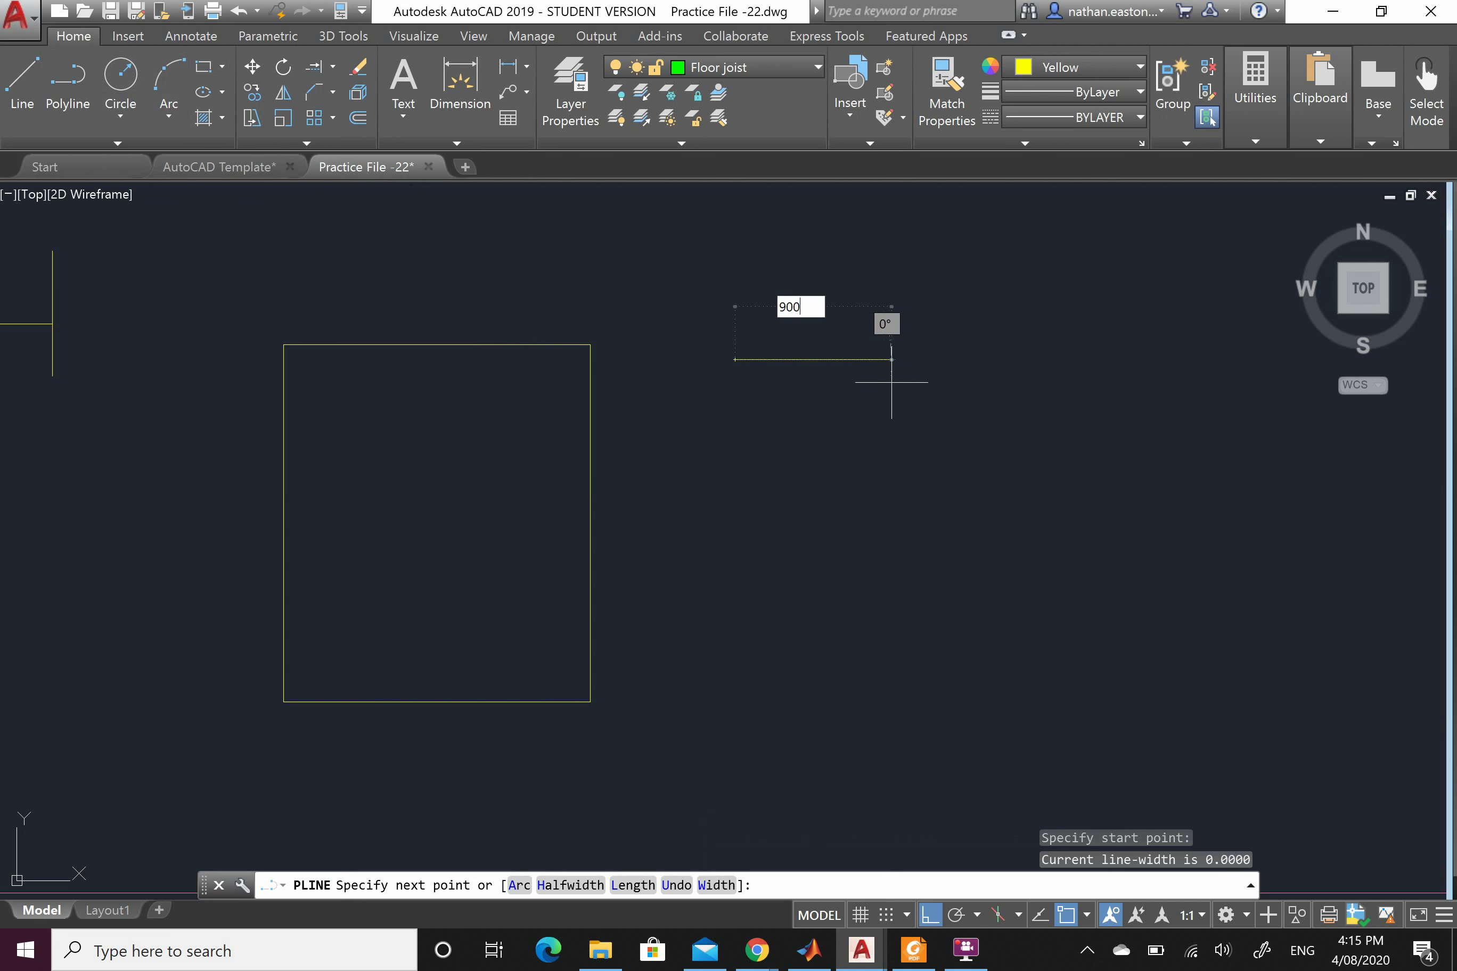
{"action": "key", "text": "Return"}
{"action": "type", "text": "1400"}
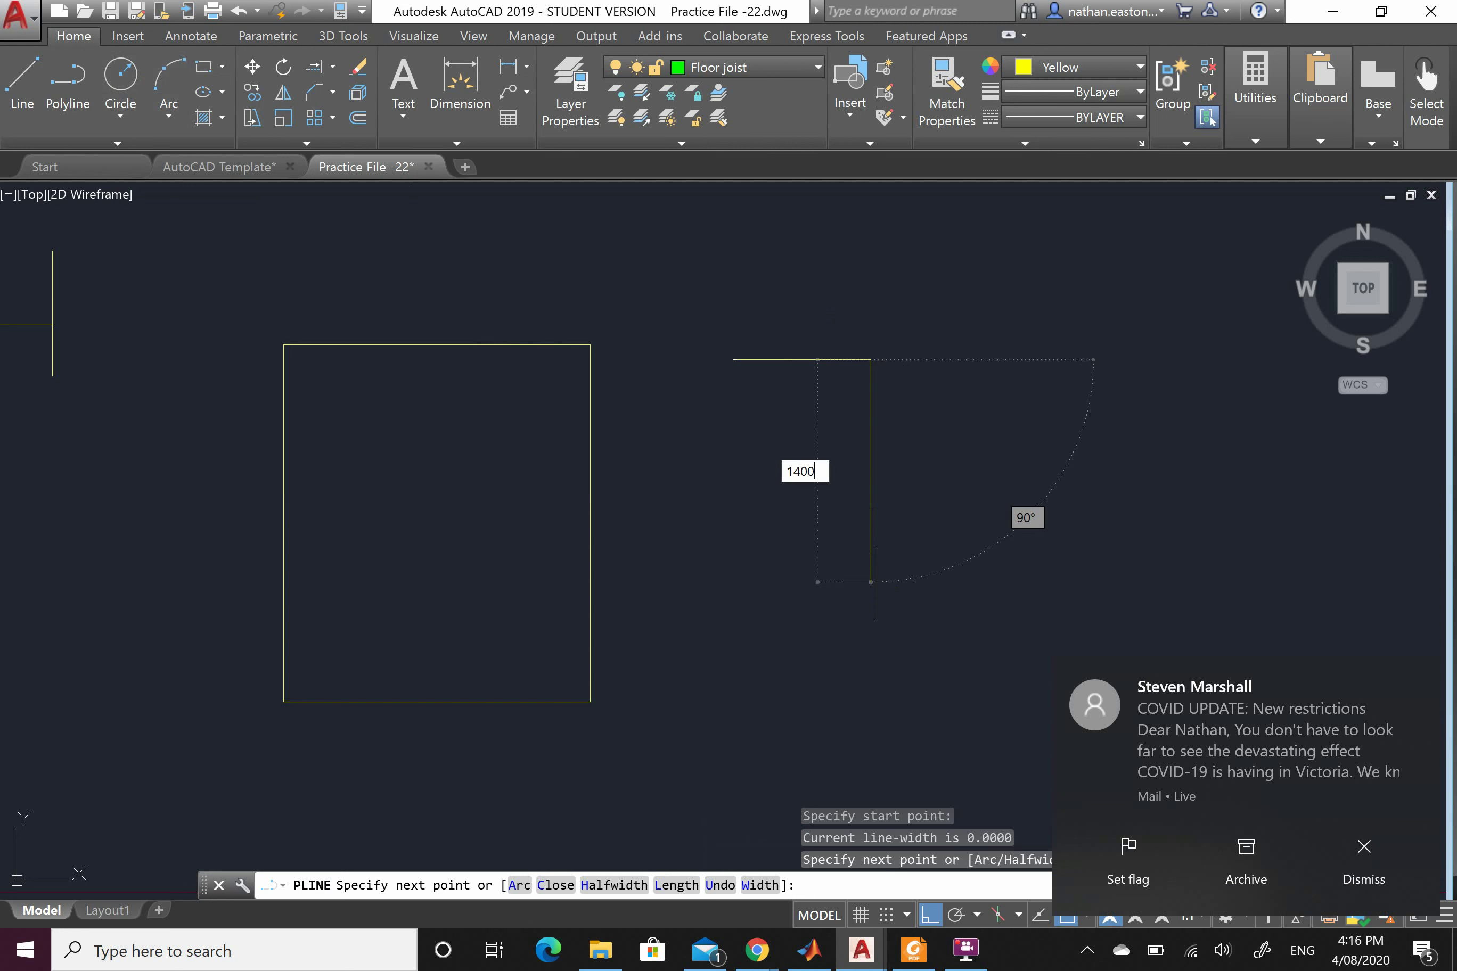
{"action": "key", "text": "Return"}
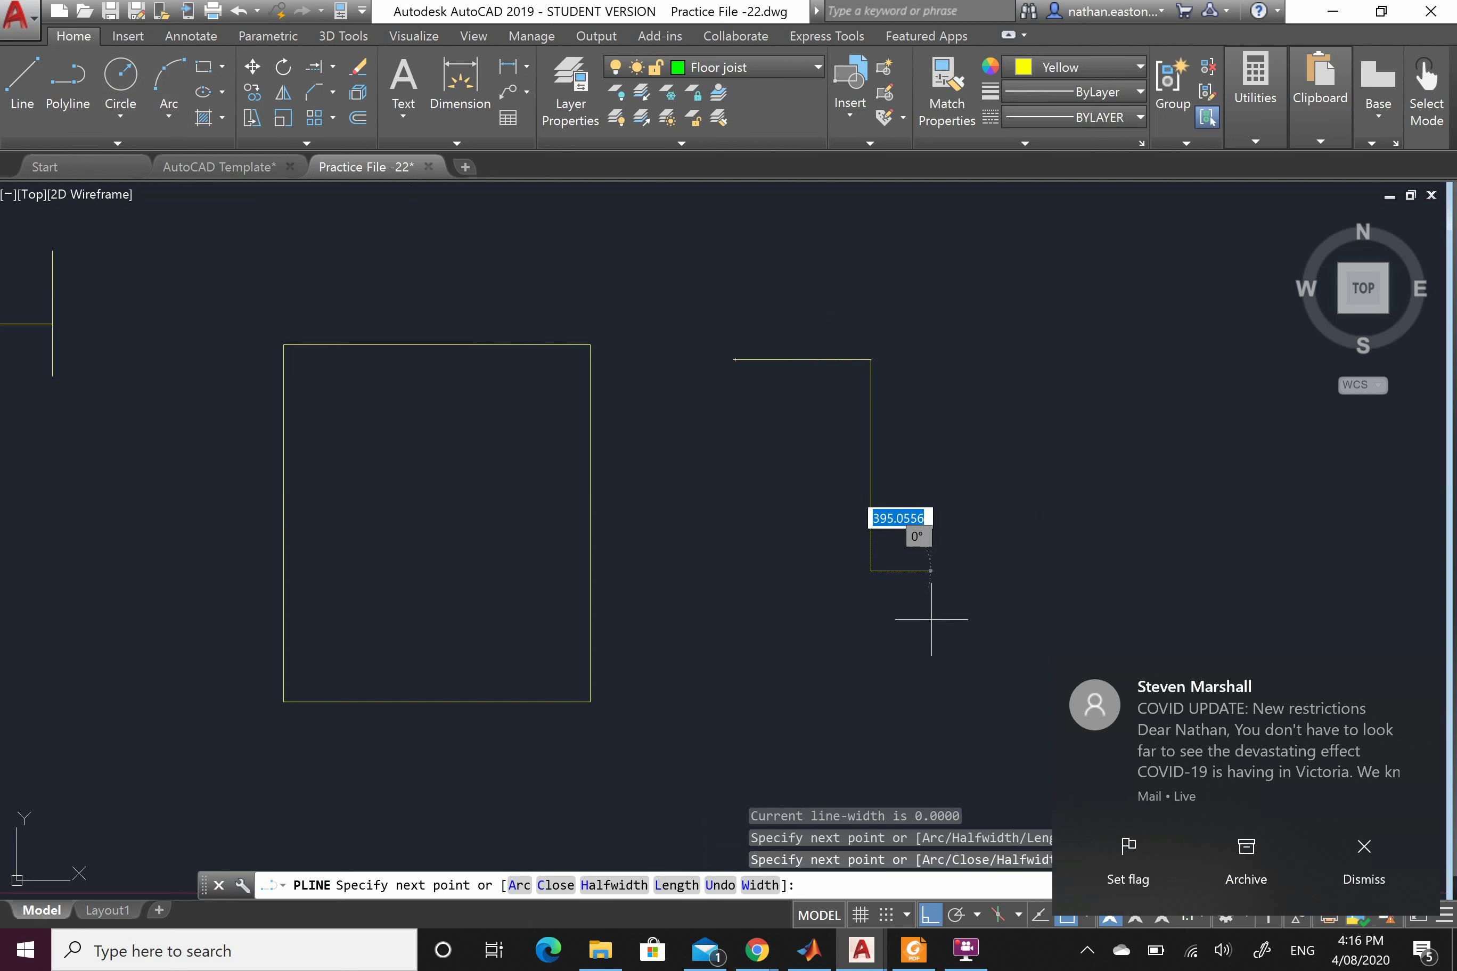
Continue the polyline 300 to the left, 600 up and 600 to the left, and close it into an L-shaped outline
{"action": "left_click", "coordinate": [1418, 678]}
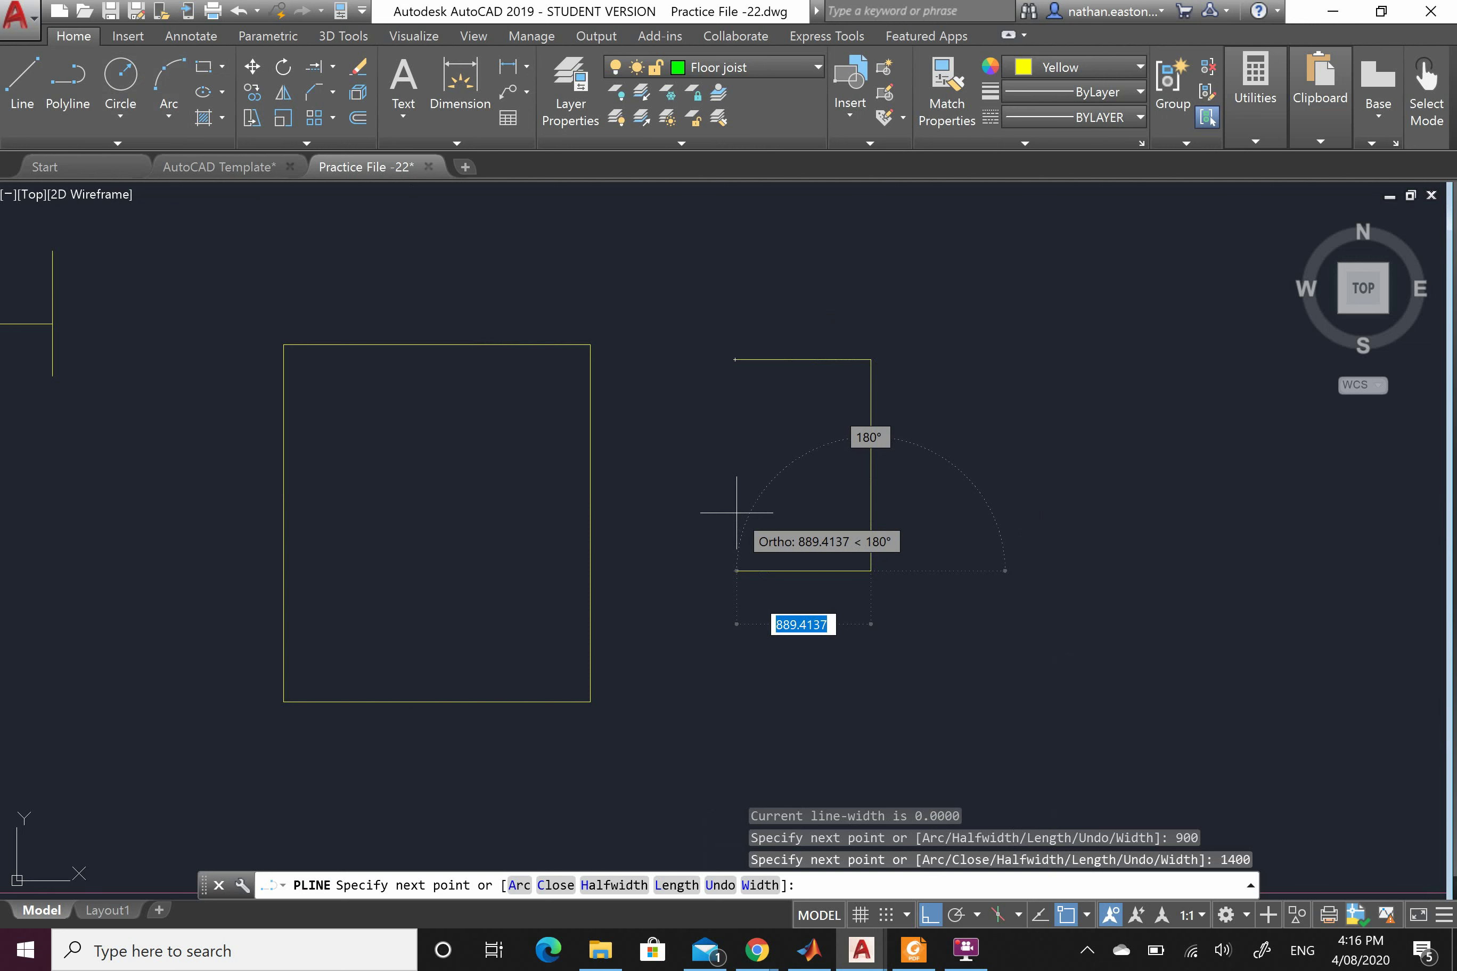
{"action": "type", "text": "300"}
{"action": "key", "text": "Return"}
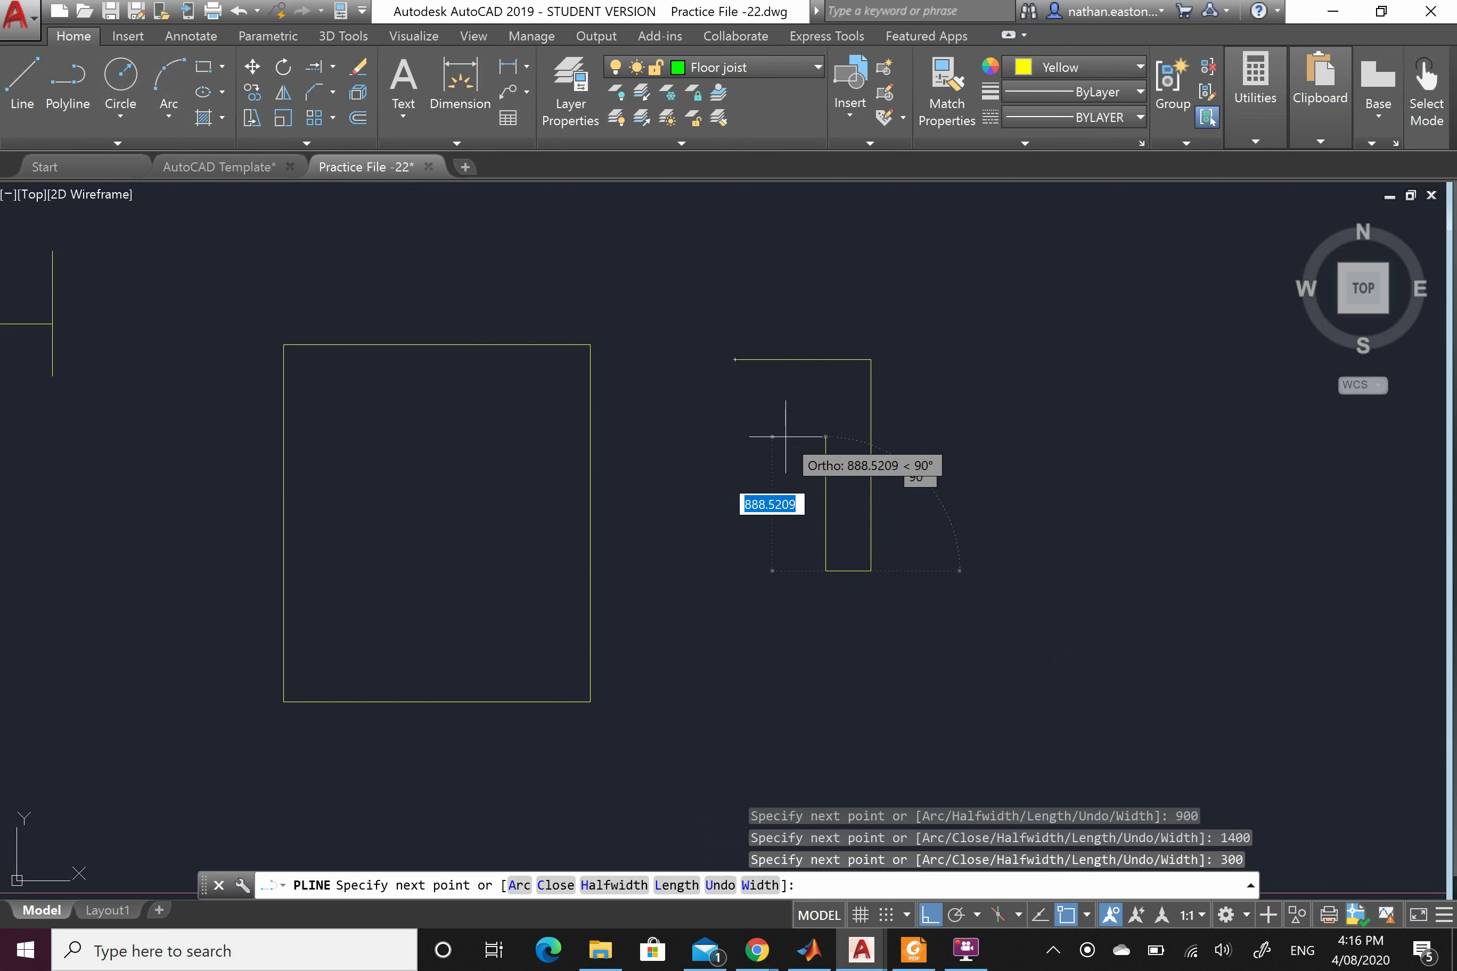
{"action": "type", "text": "600"}
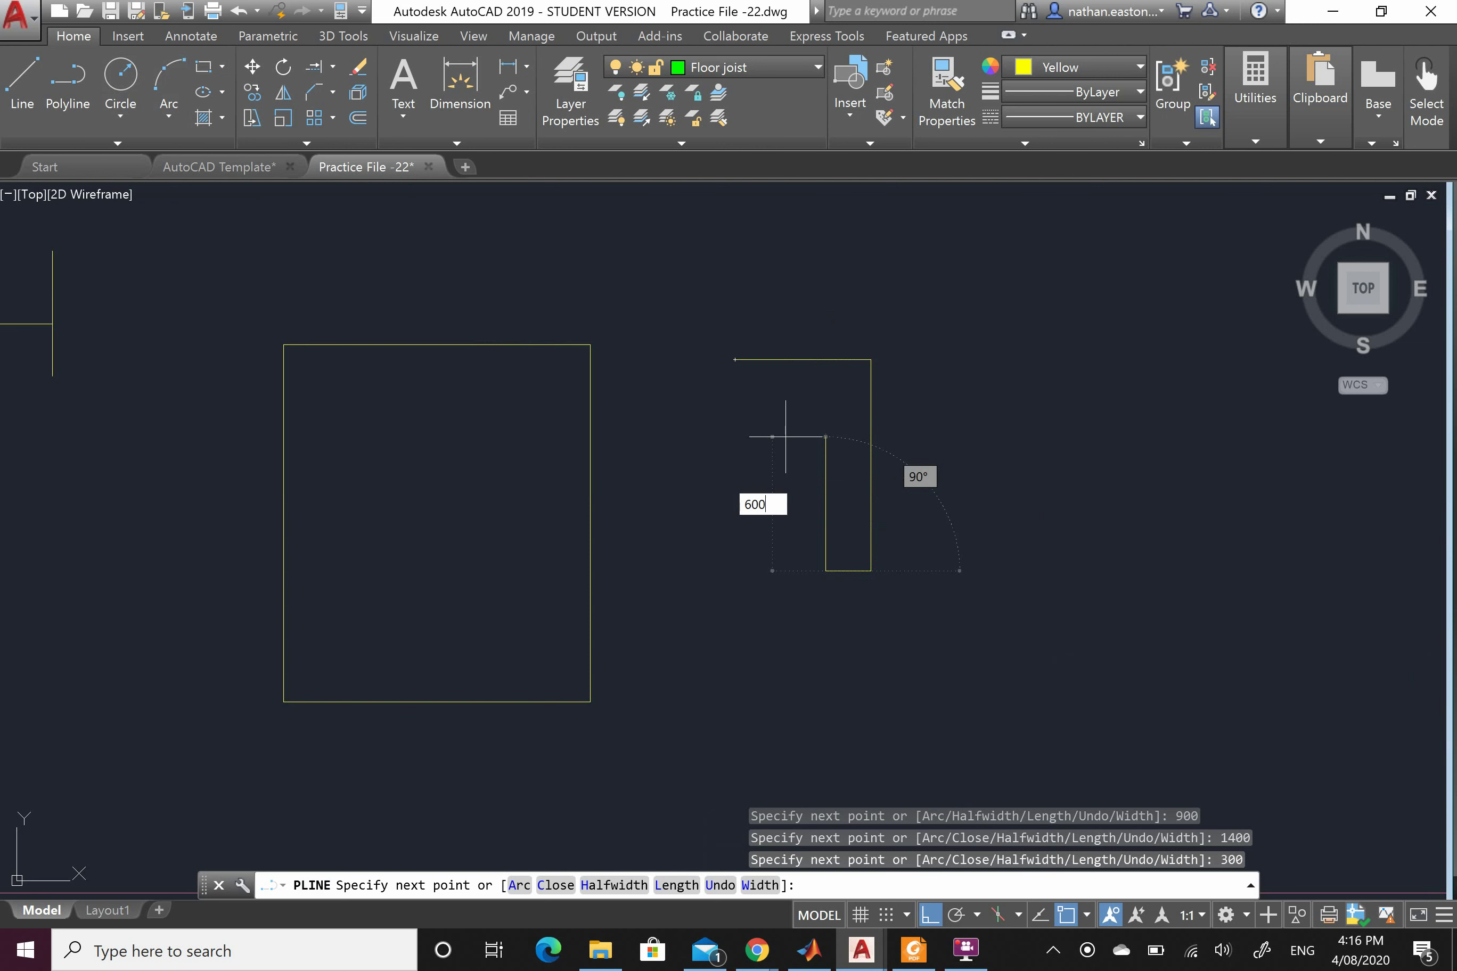
{"action": "key", "text": "Return"}
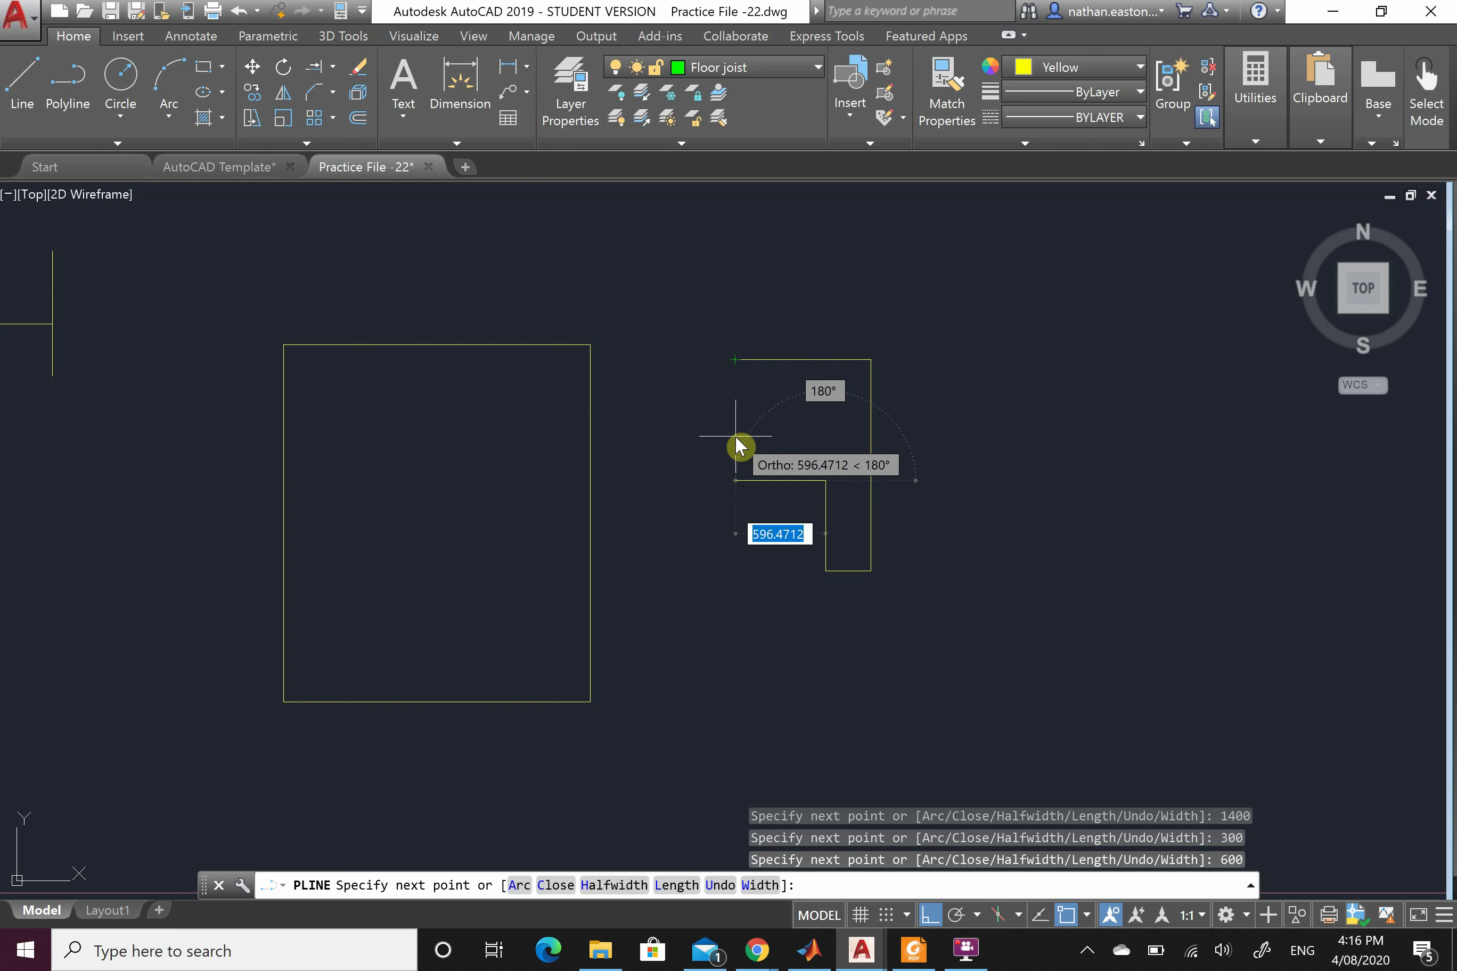
{"action": "type", "text": "600"}
{"action": "key", "text": "Return"}
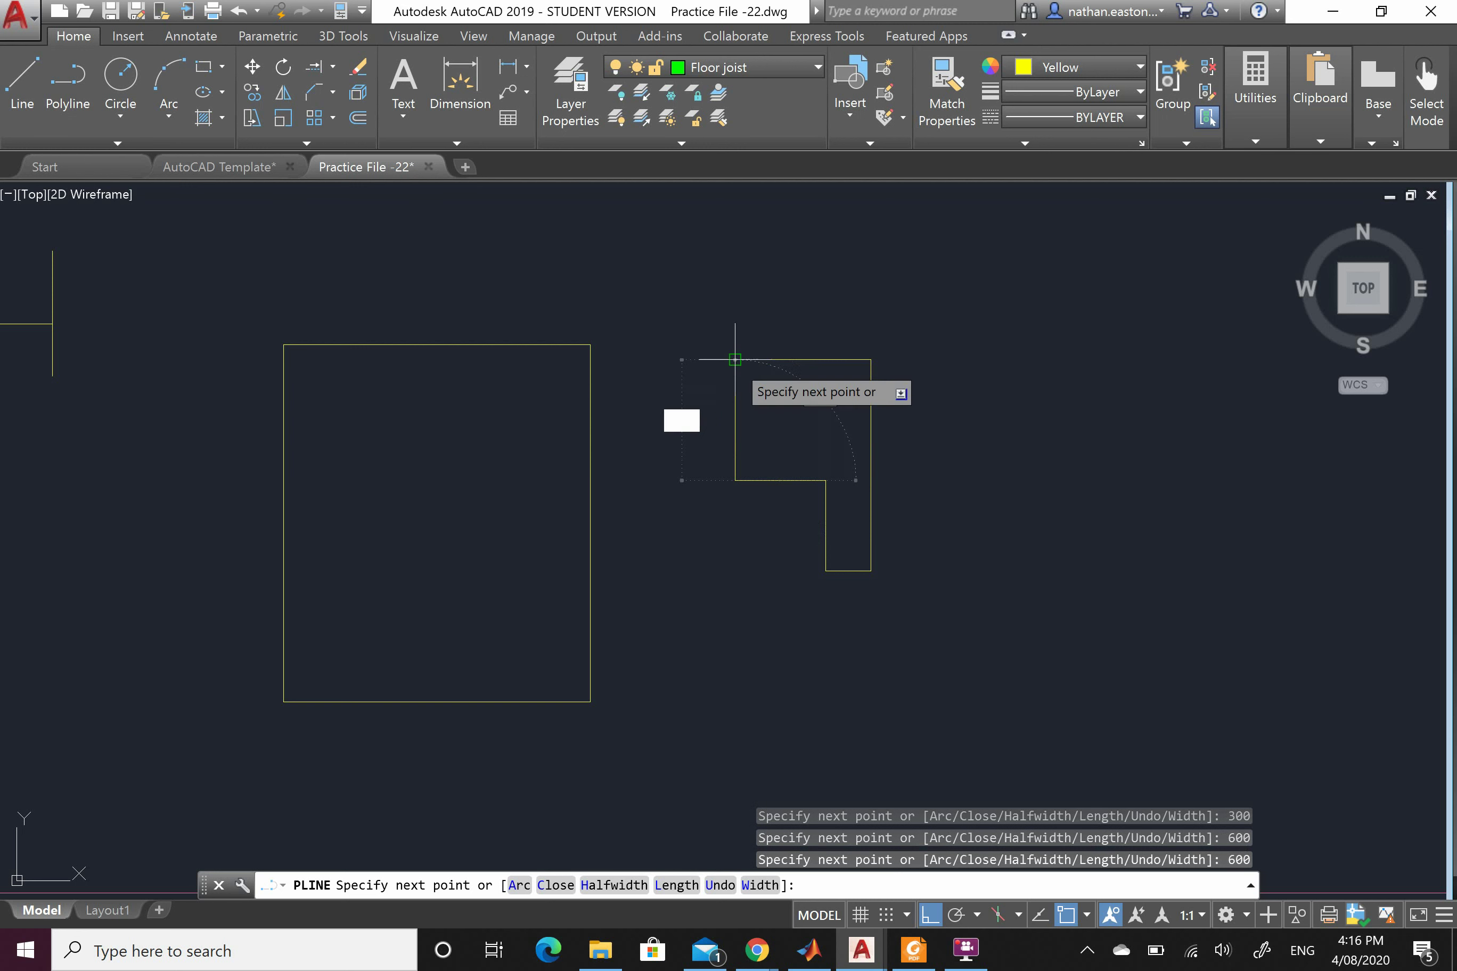
{"action": "type", "text": "c"}
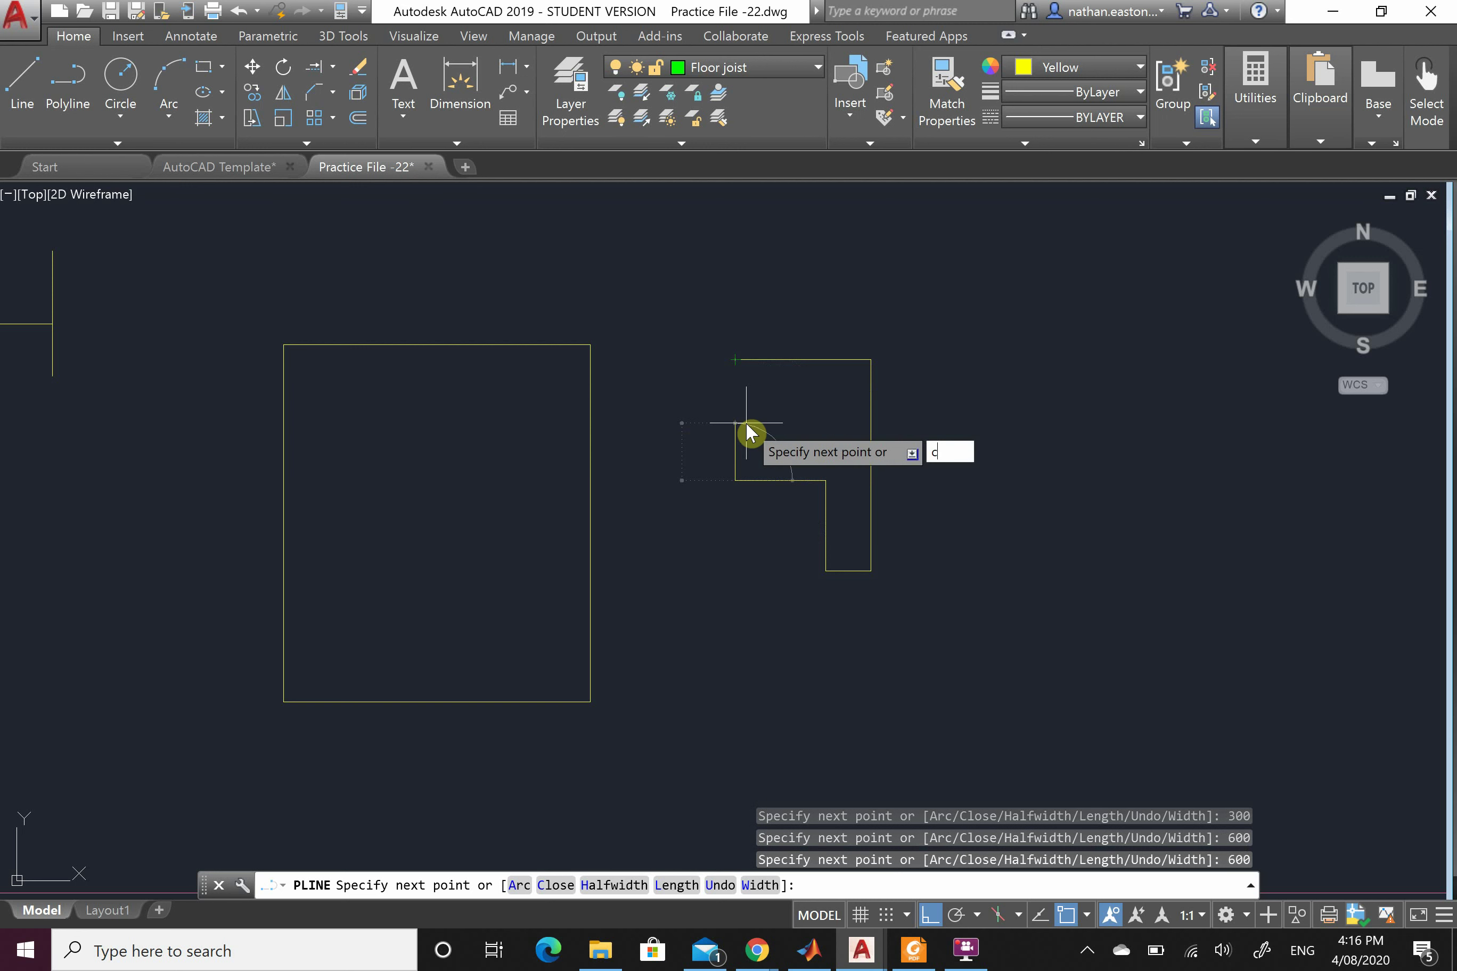
{"action": "key", "text": "Return"}
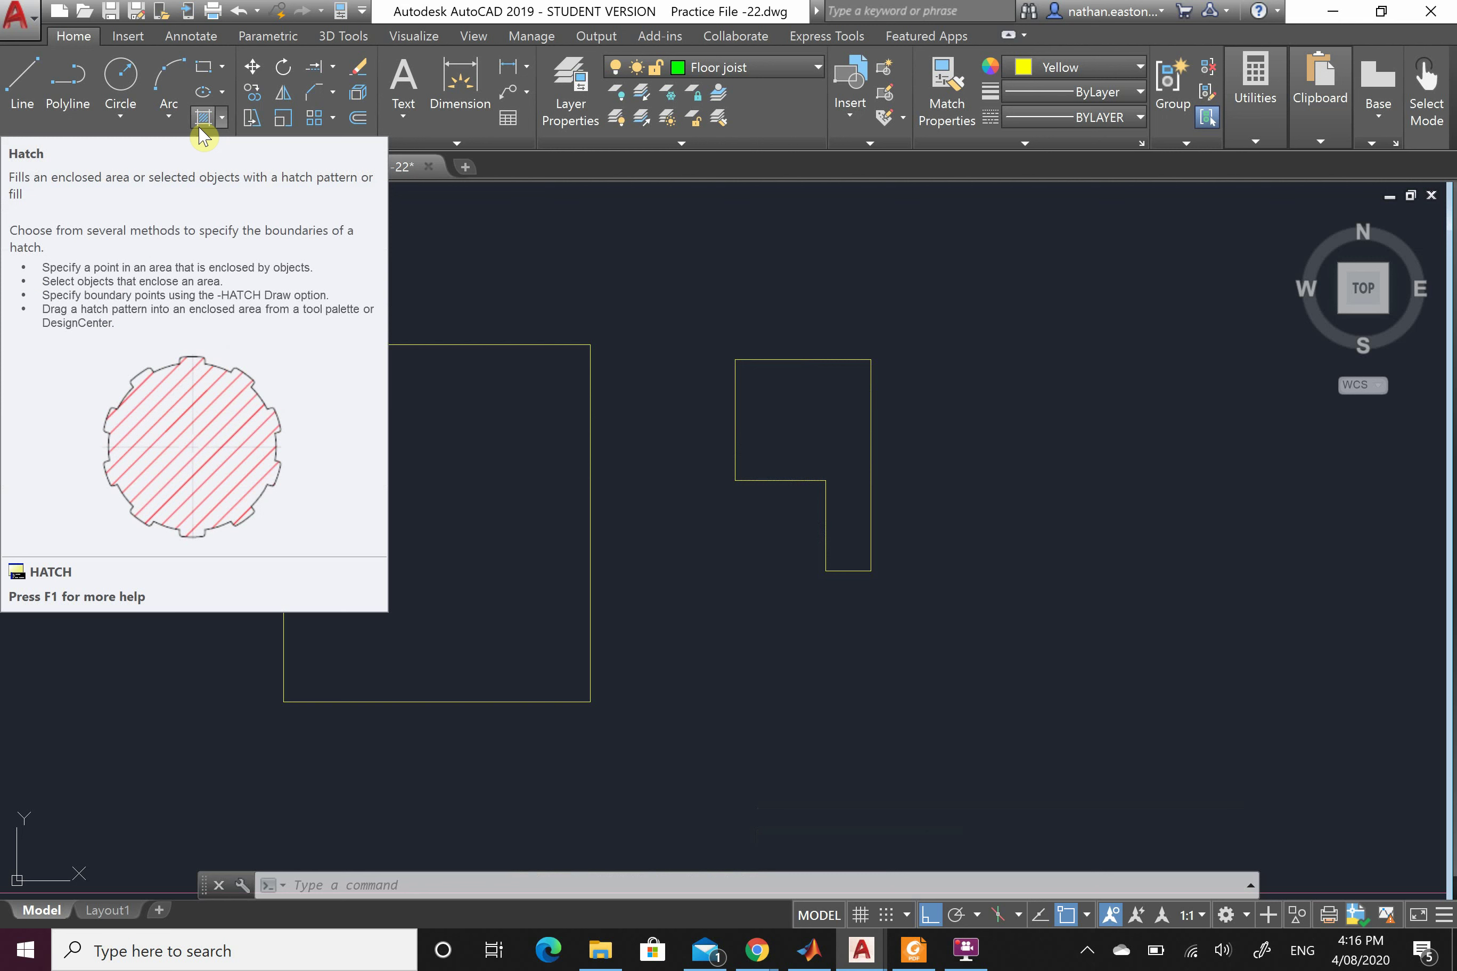
Start a hatch, switch it to picking an internal point, and return it to selecting boundary objects
{"action": "left_click", "coordinate": [199, 128]}
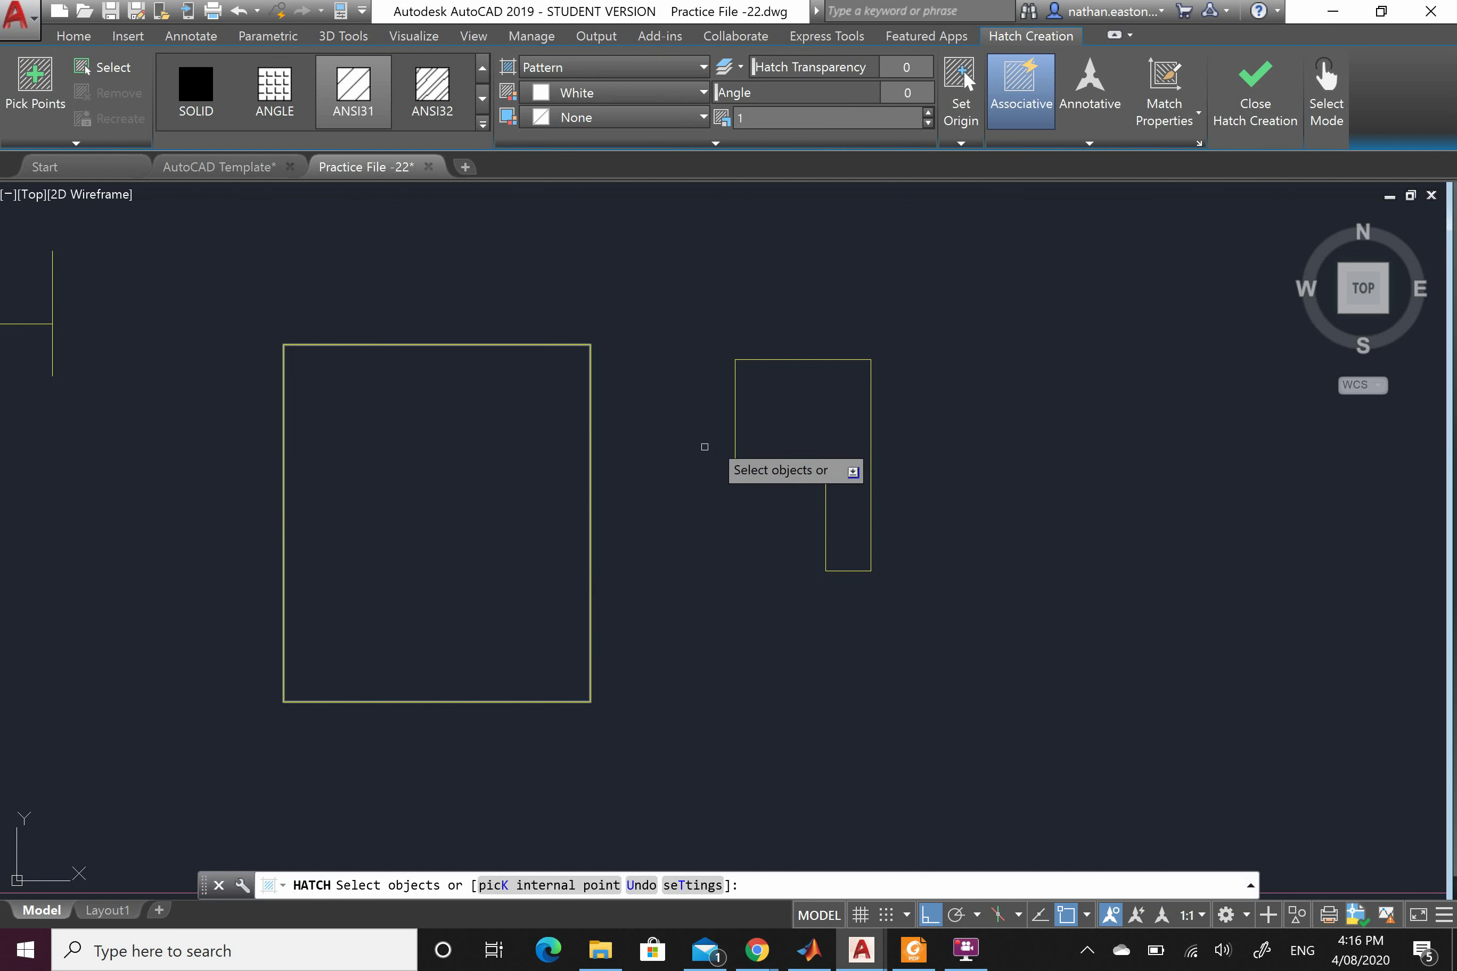
{"action": "key", "text": "Down"}
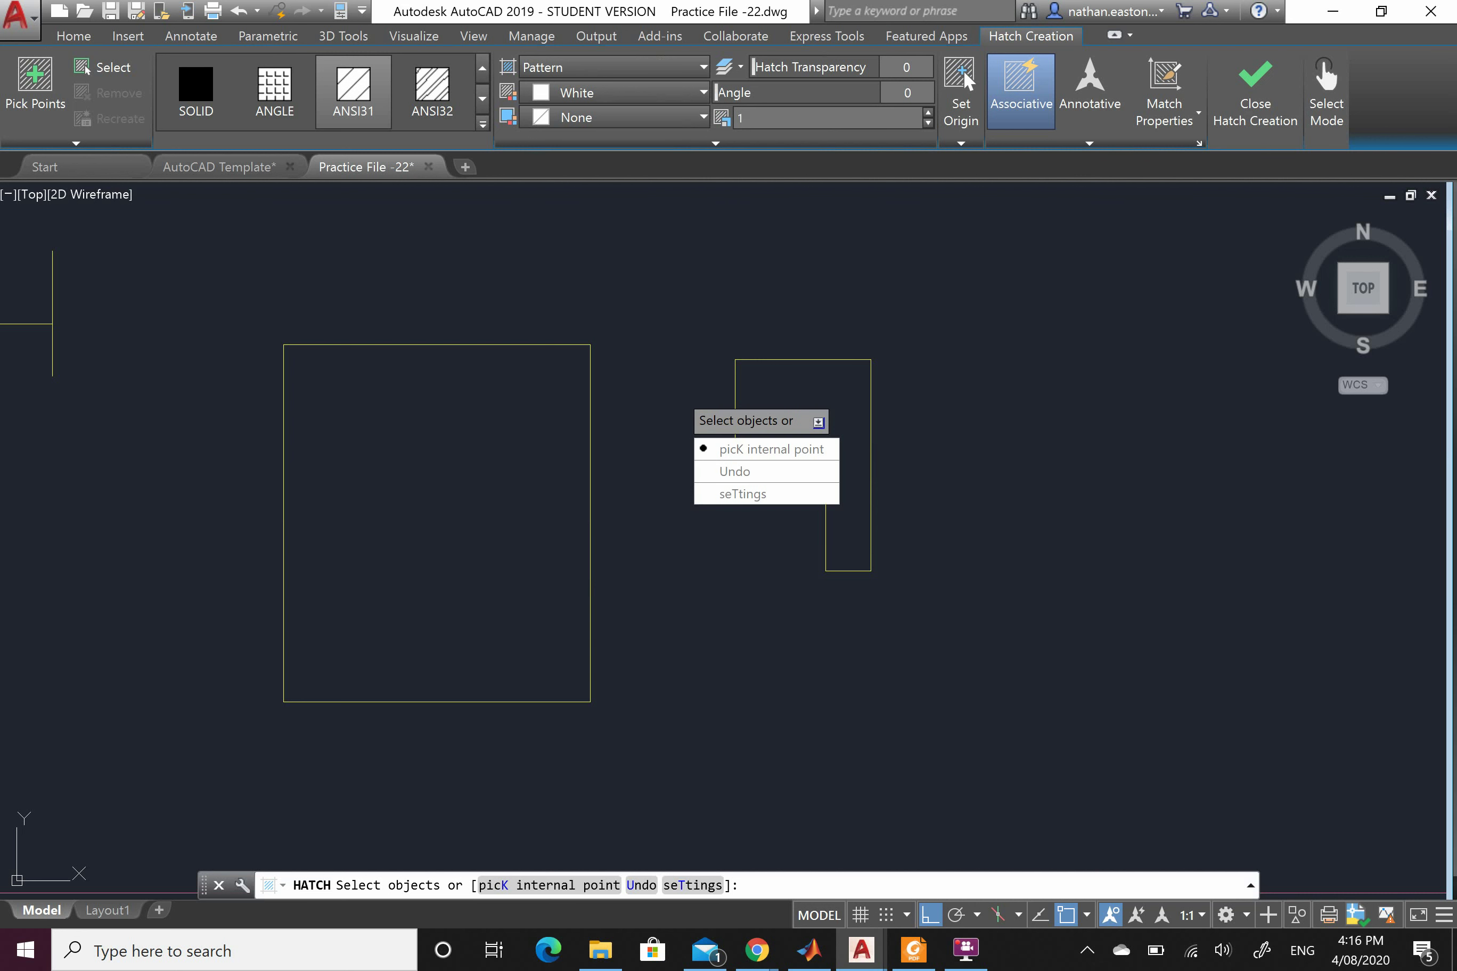
{"action": "key", "text": "Return"}
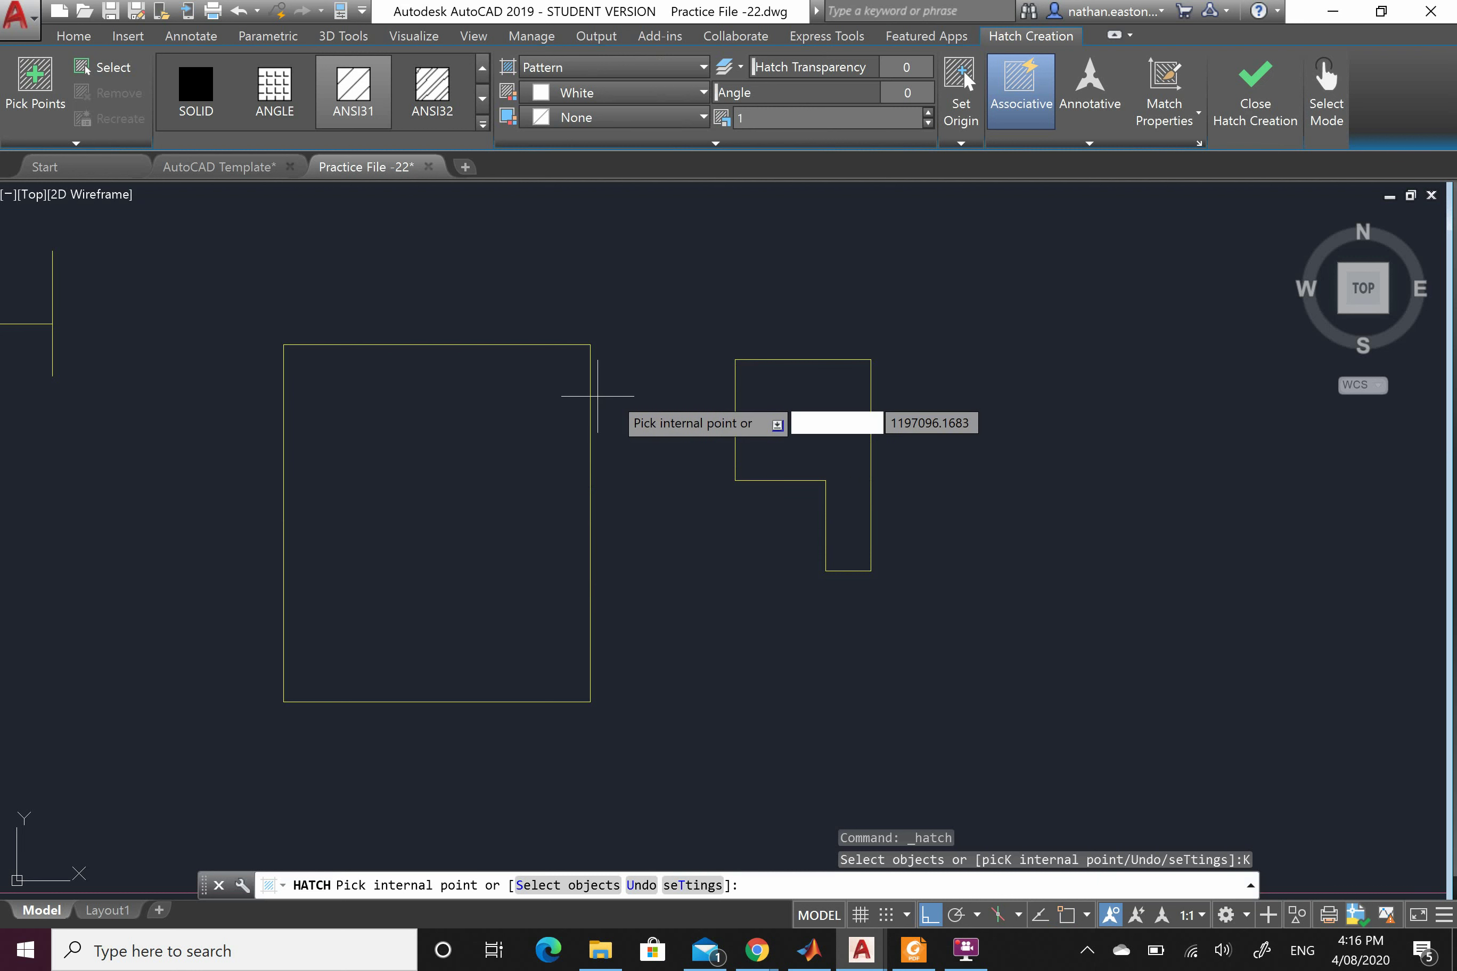
{"action": "key", "text": "Down"}
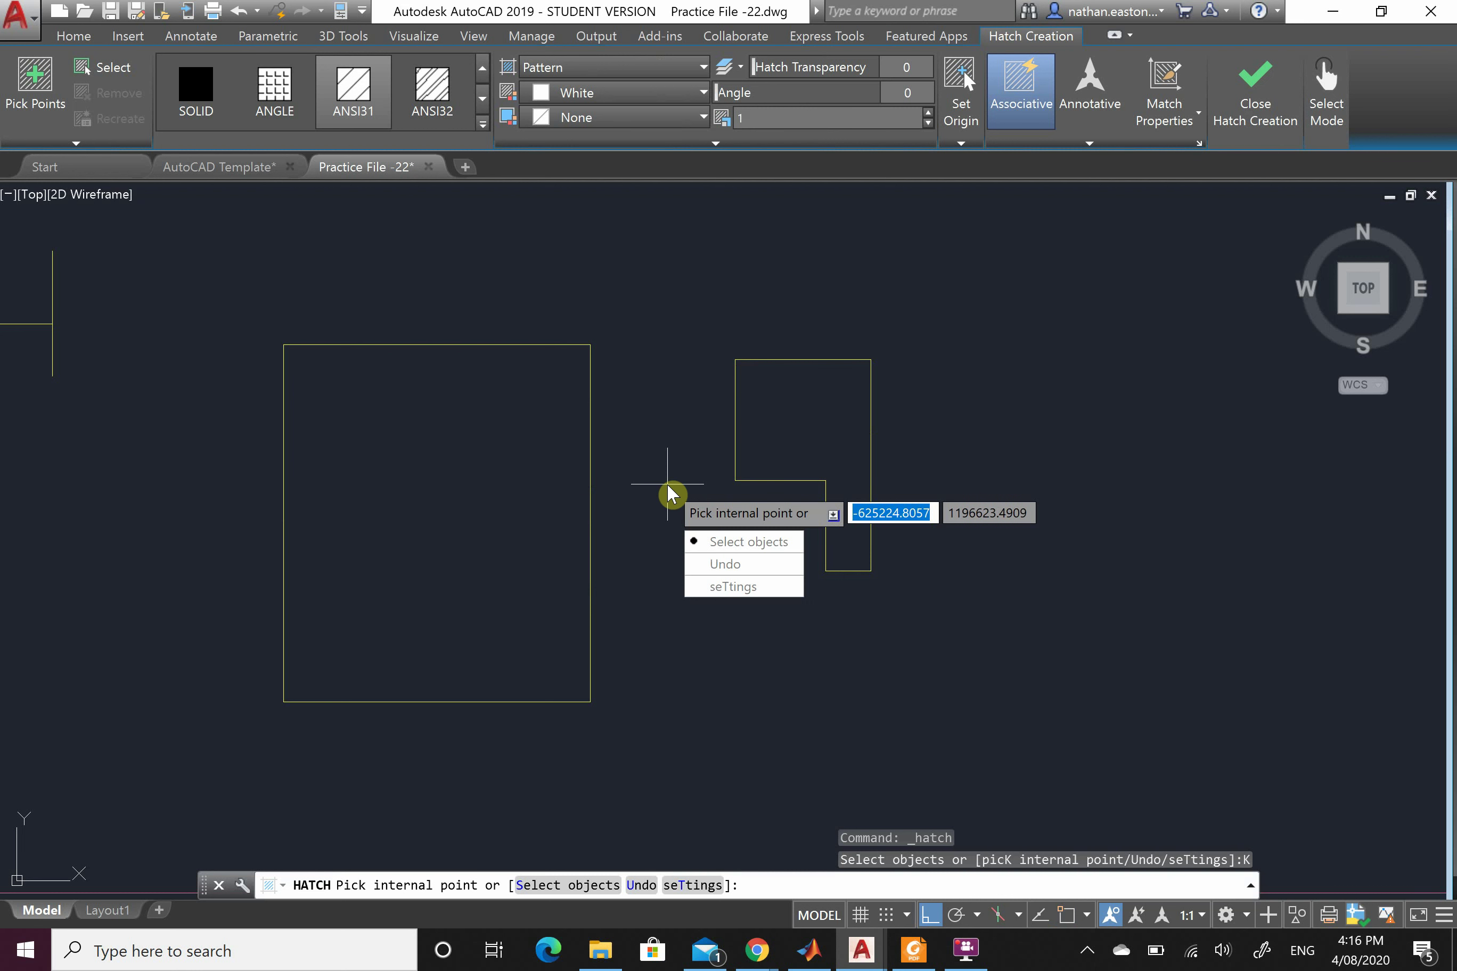
{"action": "key", "text": "Return"}
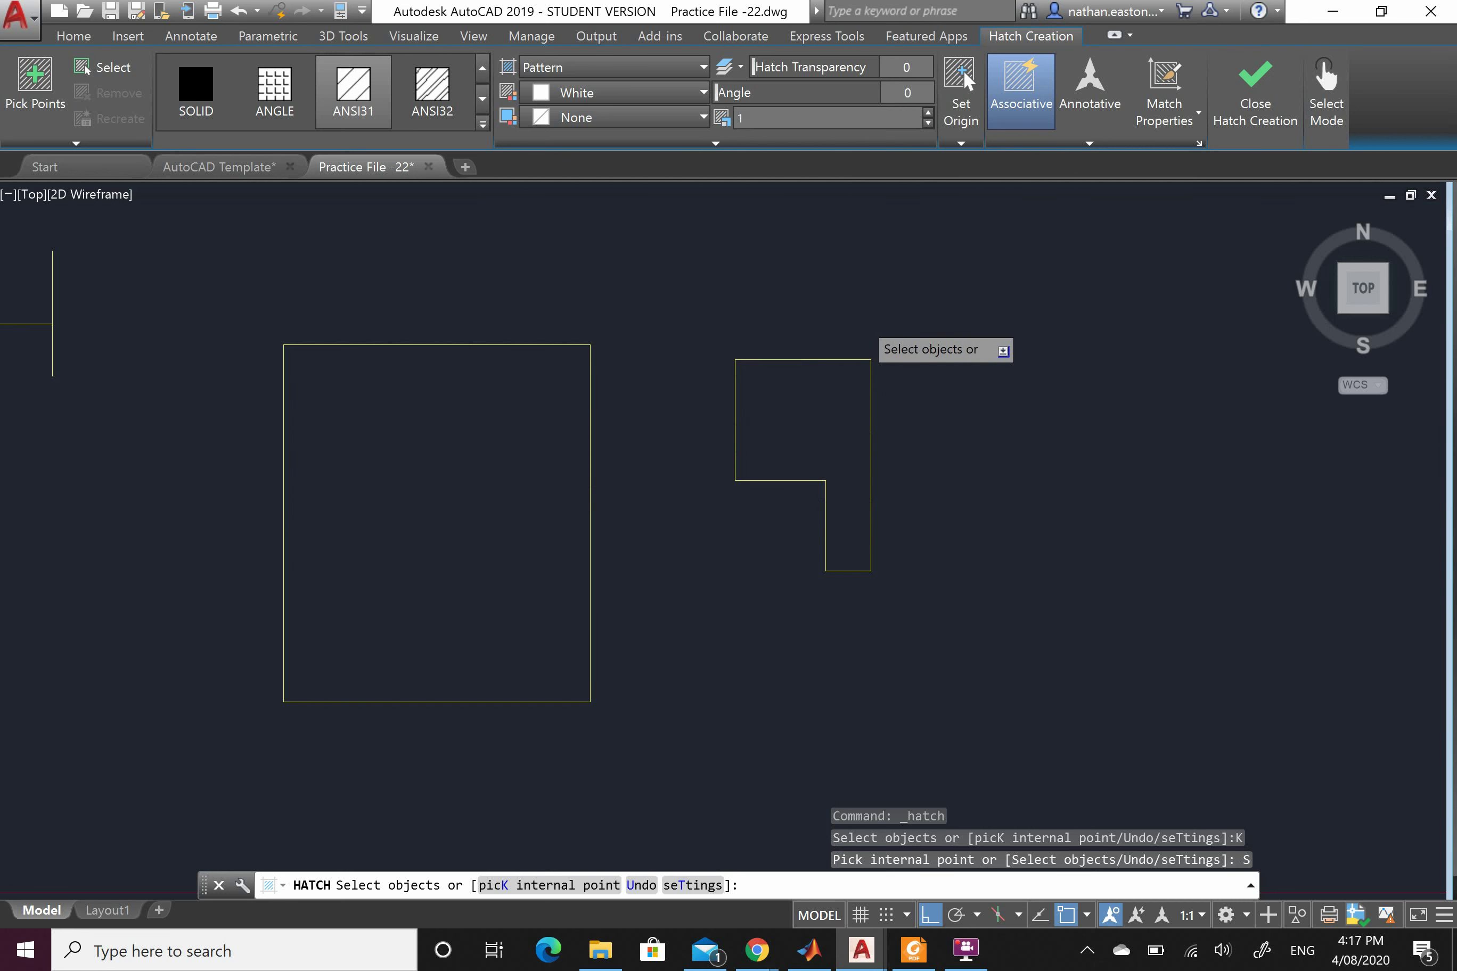
Examine the floor tile hatching in the WC and bath of the floor plan, and return to the two closed shapes
{"action": "scroll", "coordinate": [878, 315], "scroll_direction": "down", "scroll_amount": 6}
{"action": "scroll", "coordinate": [953, 435], "scroll_direction": "down", "scroll_amount": 3}
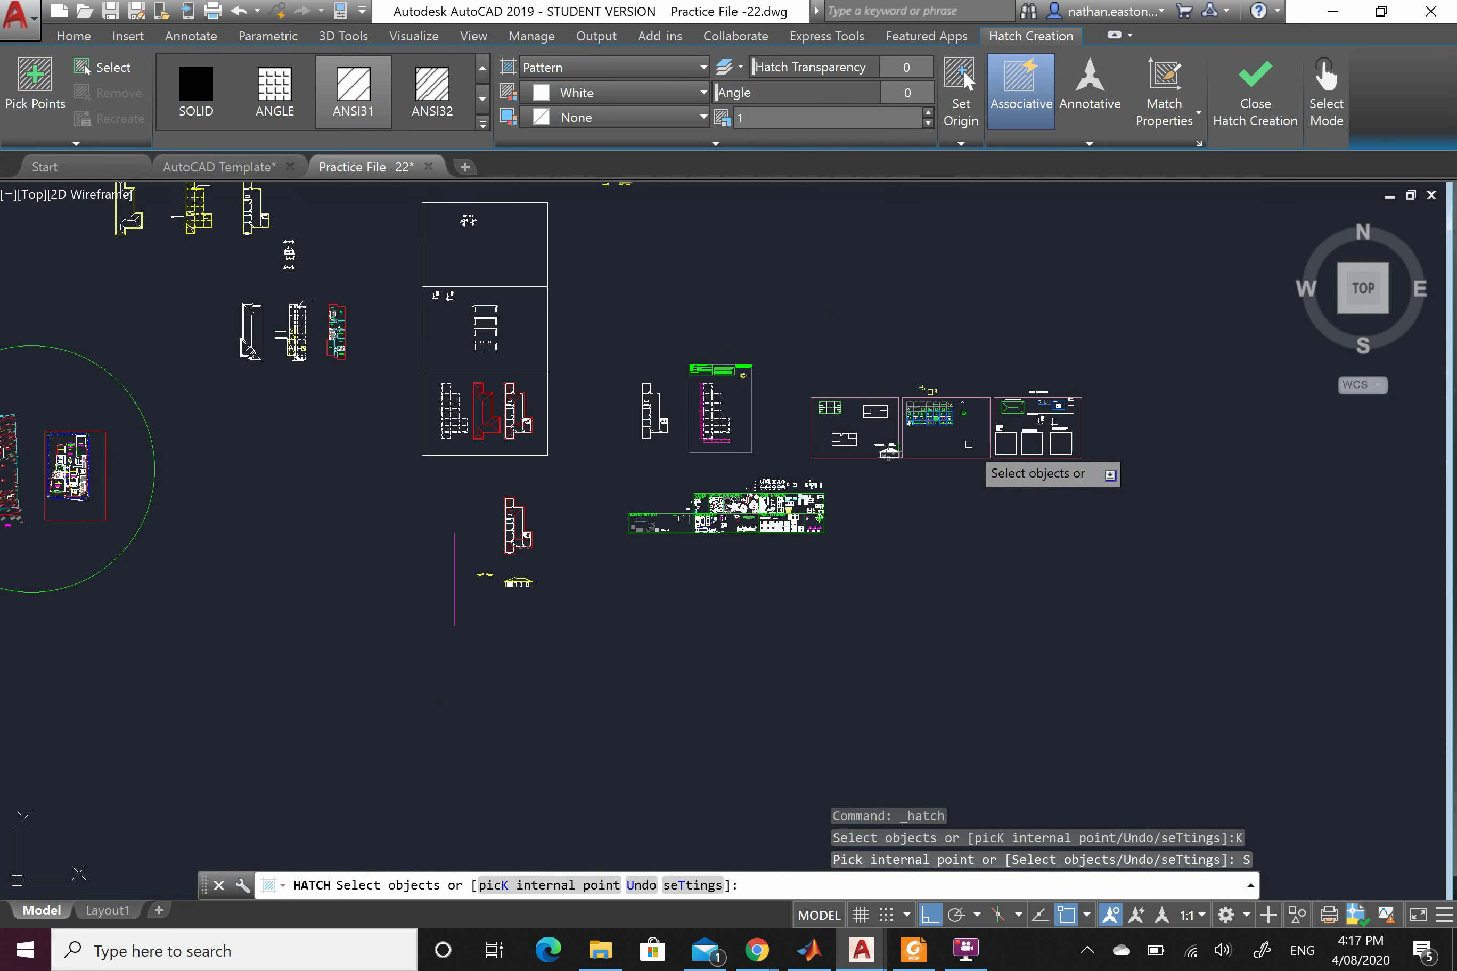
{"action": "scroll", "coordinate": [322, 316], "scroll_direction": "up", "scroll_amount": 12}
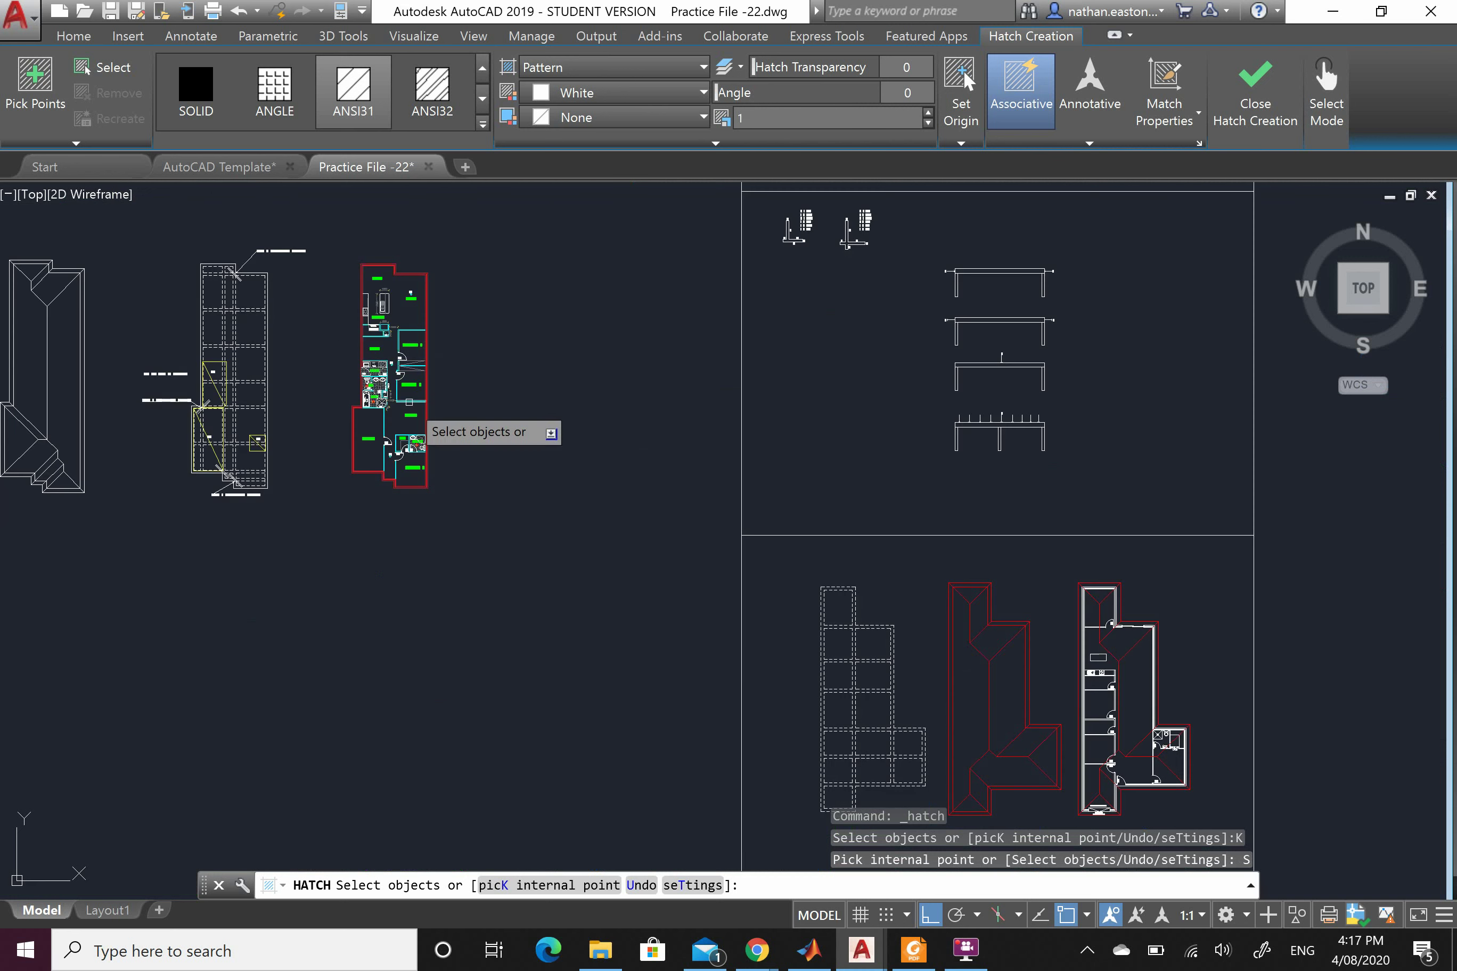
{"action": "scroll", "coordinate": [383, 307], "scroll_direction": "up", "scroll_amount": 2}
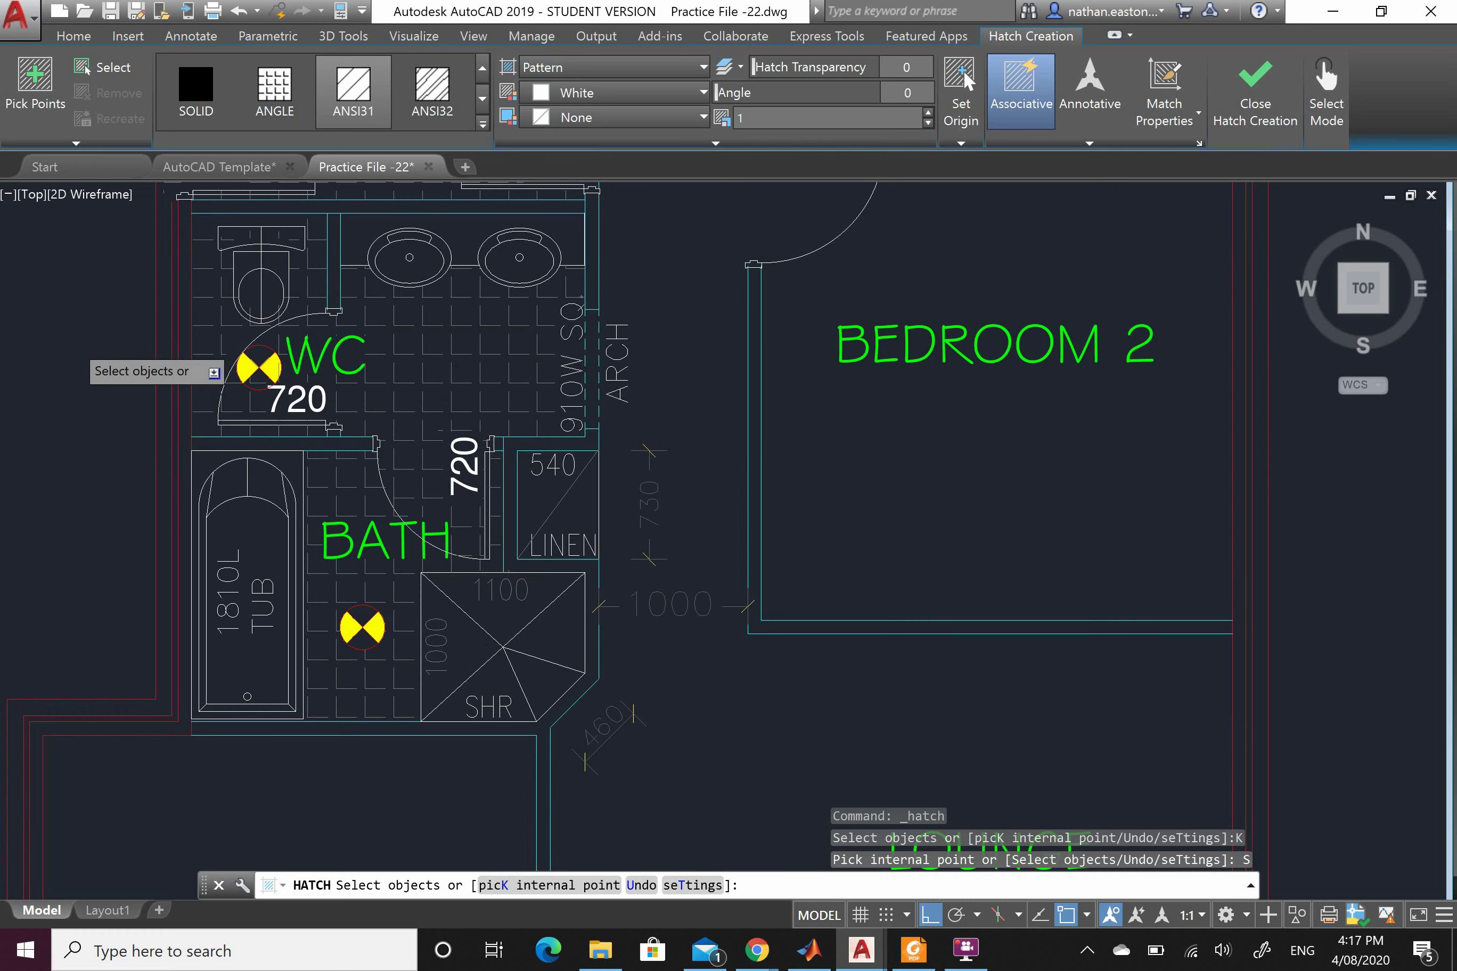
{"action": "scroll", "coordinate": [71, 340], "scroll_direction": "down", "scroll_amount": 10}
{"action": "scroll", "coordinate": [1035, 432], "scroll_direction": "up", "scroll_amount": 8}
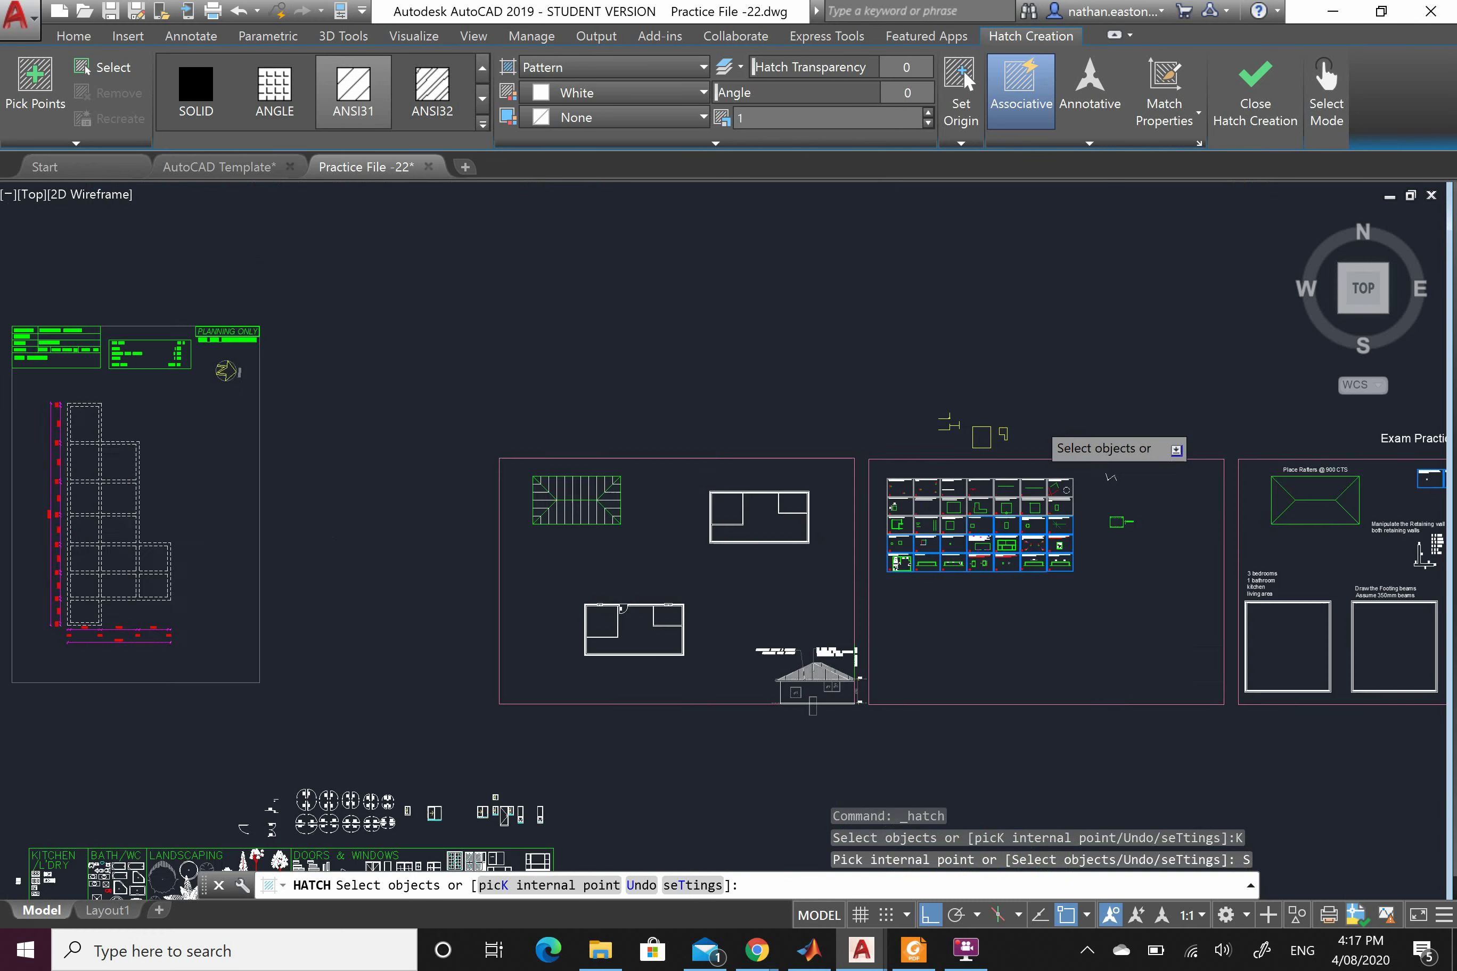
{"action": "scroll", "coordinate": [758, 341], "scroll_direction": "down", "scroll_amount": 2}
{"action": "scroll", "coordinate": [547, 502], "scroll_direction": "up", "scroll_amount": 2}
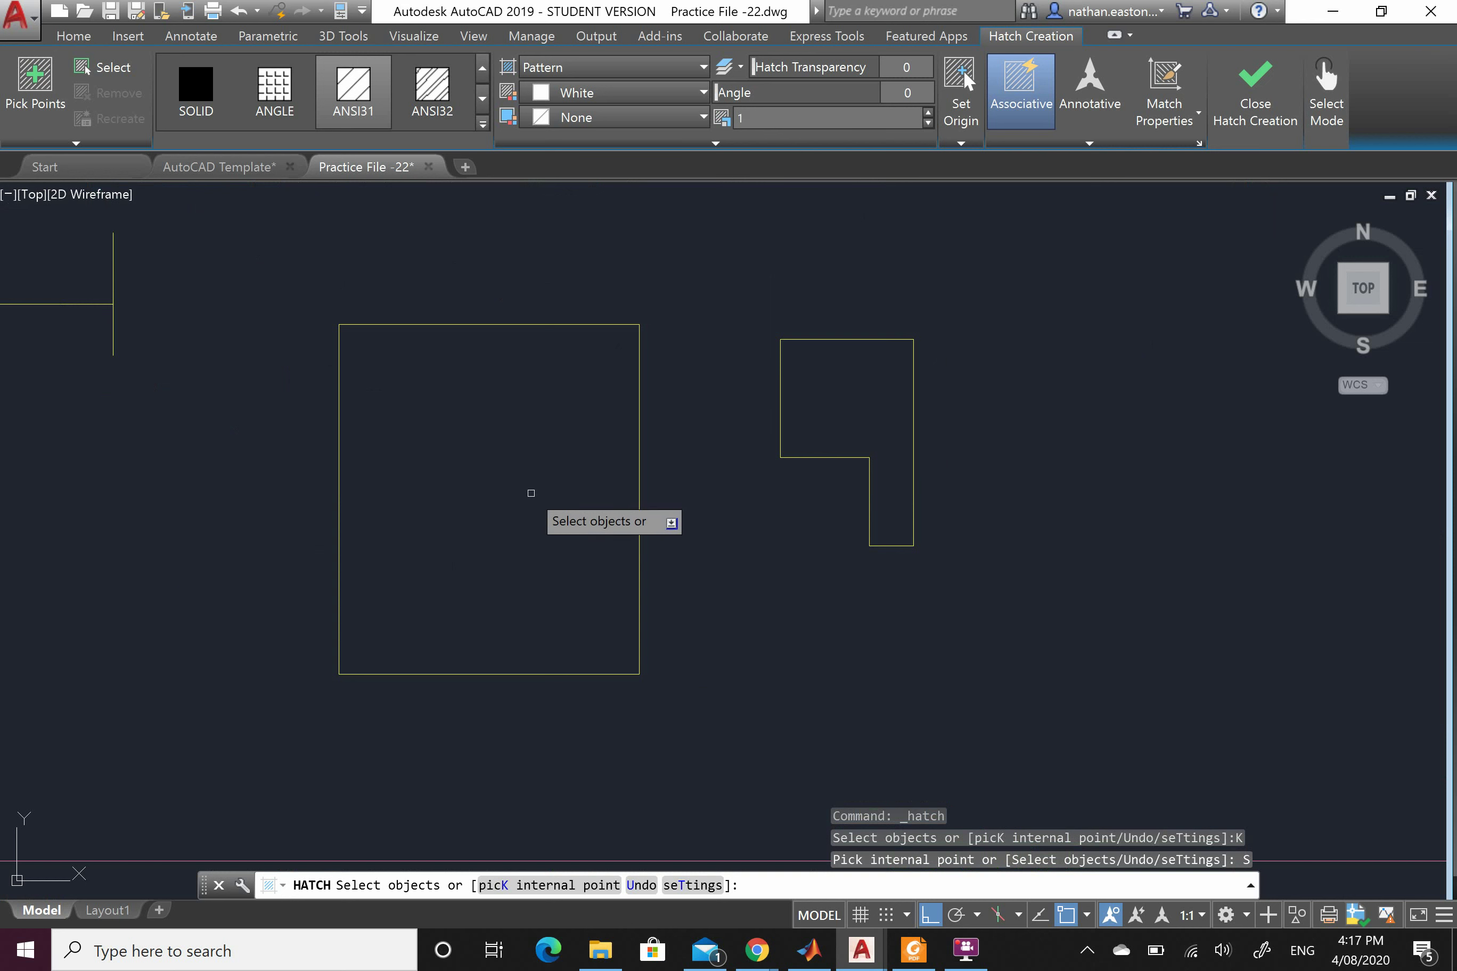
Browse the available hatch patterns forward through the list and back to its start
{"action": "left_click", "coordinate": [481, 98]}
{"action": "left_click", "coordinate": [481, 99]}
{"action": "left_click", "coordinate": [481, 98]}
{"action": "left_click", "coordinate": [482, 99]}
{"action": "left_click", "coordinate": [483, 98]}
{"action": "left_click", "coordinate": [483, 98]}
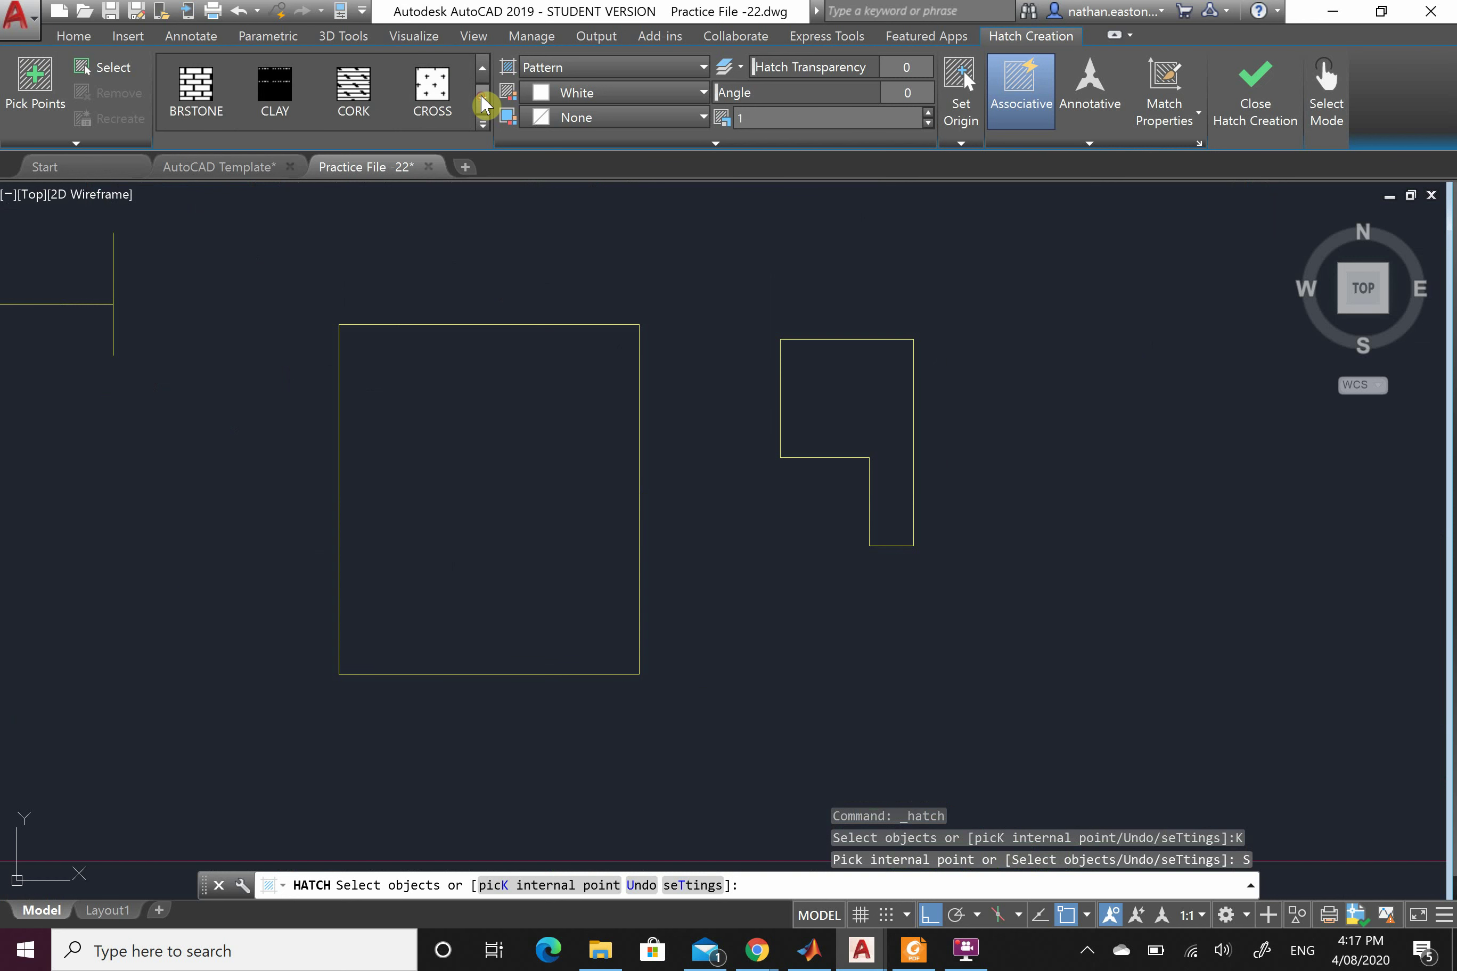
{"action": "left_click", "coordinate": [483, 98]}
{"action": "left_click", "coordinate": [483, 99]}
{"action": "left_click", "coordinate": [483, 99]}
{"action": "left_click", "coordinate": [482, 98]}
{"action": "left_click", "coordinate": [483, 99]}
{"action": "left_click", "coordinate": [483, 98]}
{"action": "left_click", "coordinate": [482, 97]}
{"action": "left_click", "coordinate": [482, 97]}
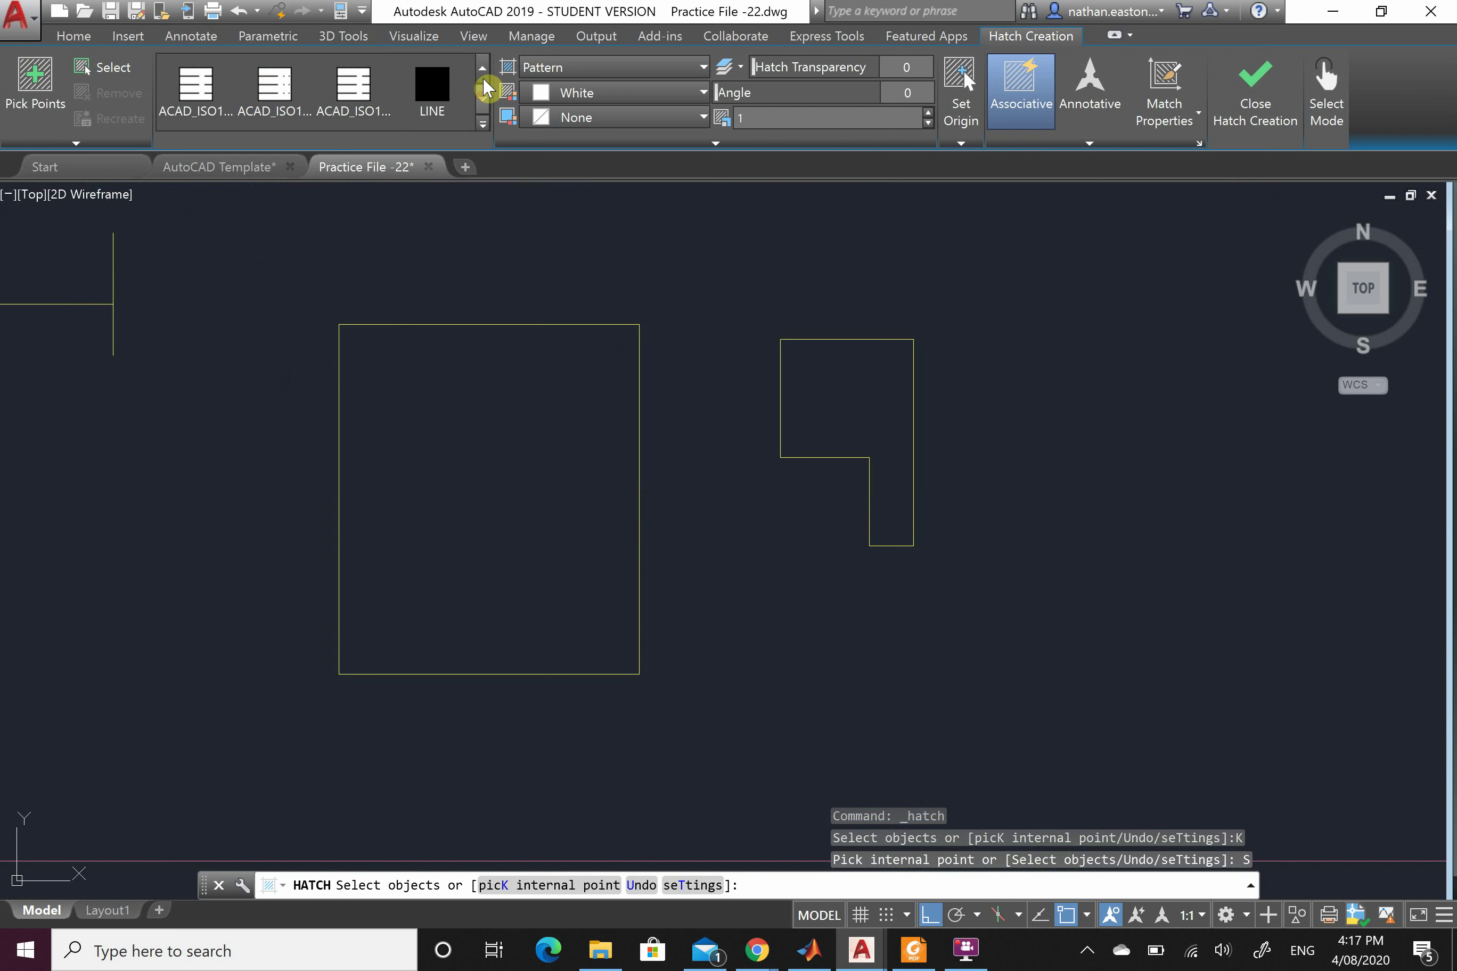
{"action": "left_click", "coordinate": [484, 72]}
{"action": "left_click", "coordinate": [483, 72]}
{"action": "left_click", "coordinate": [483, 72]}
{"action": "left_click", "coordinate": [484, 72]}
{"action": "left_click", "coordinate": [483, 73]}
{"action": "left_click", "coordinate": [484, 73]}
{"action": "left_click", "coordinate": [483, 73]}
{"action": "left_click", "coordinate": [483, 73]}
{"action": "left_click", "coordinate": [483, 73]}
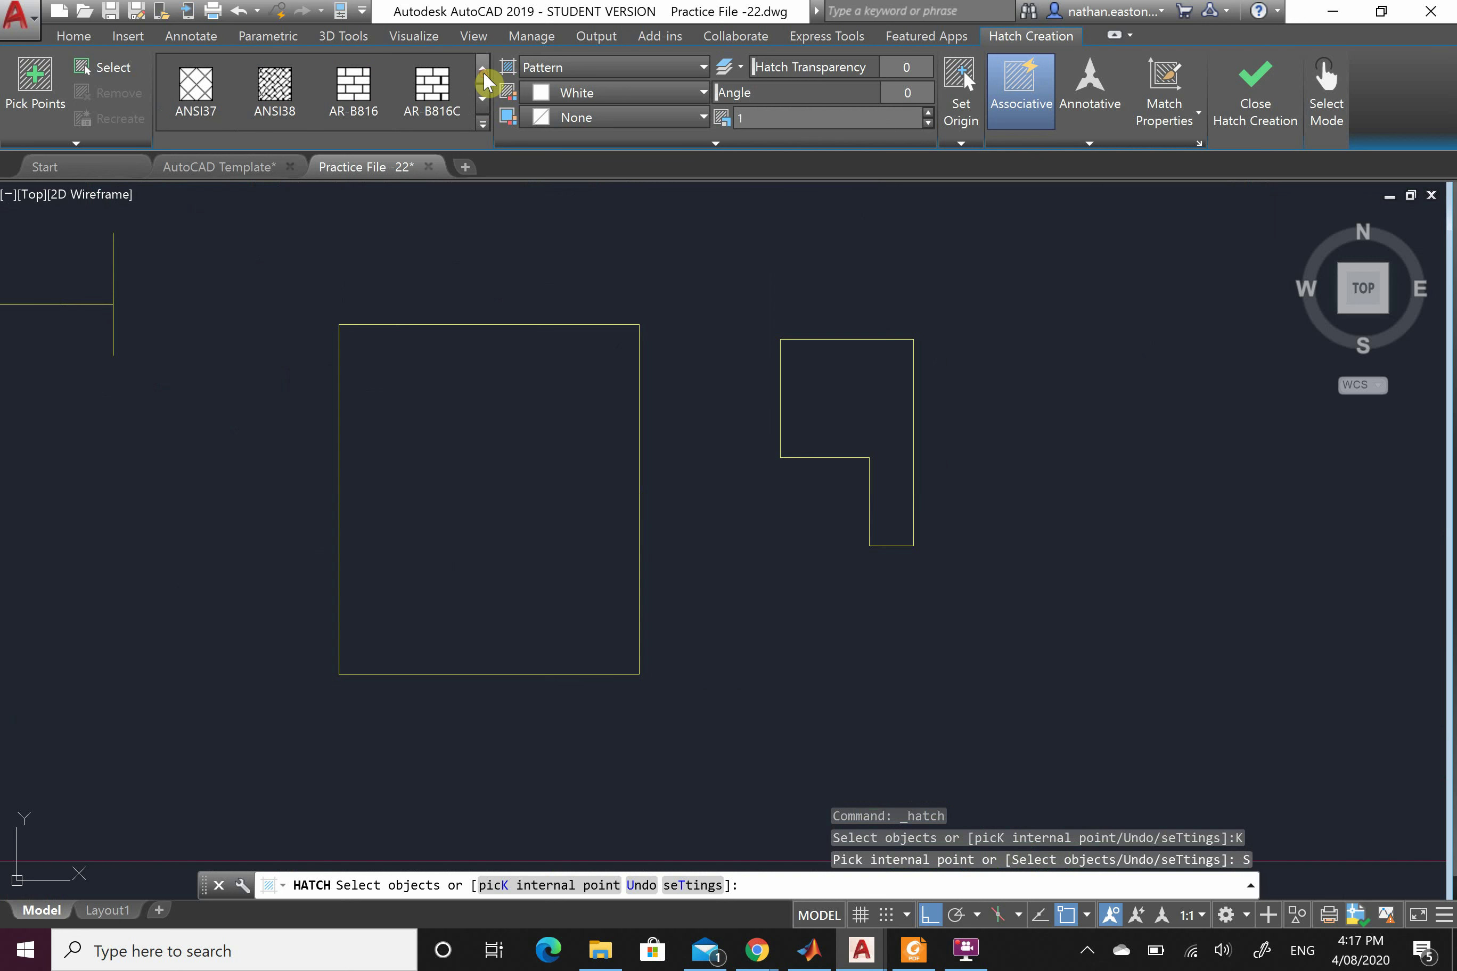
{"action": "left_click", "coordinate": [483, 73]}
{"action": "left_click", "coordinate": [483, 73]}
Hatch the upright rectangle with the ANGLE pattern at a scale of 500
{"action": "left_click", "coordinate": [282, 94]}
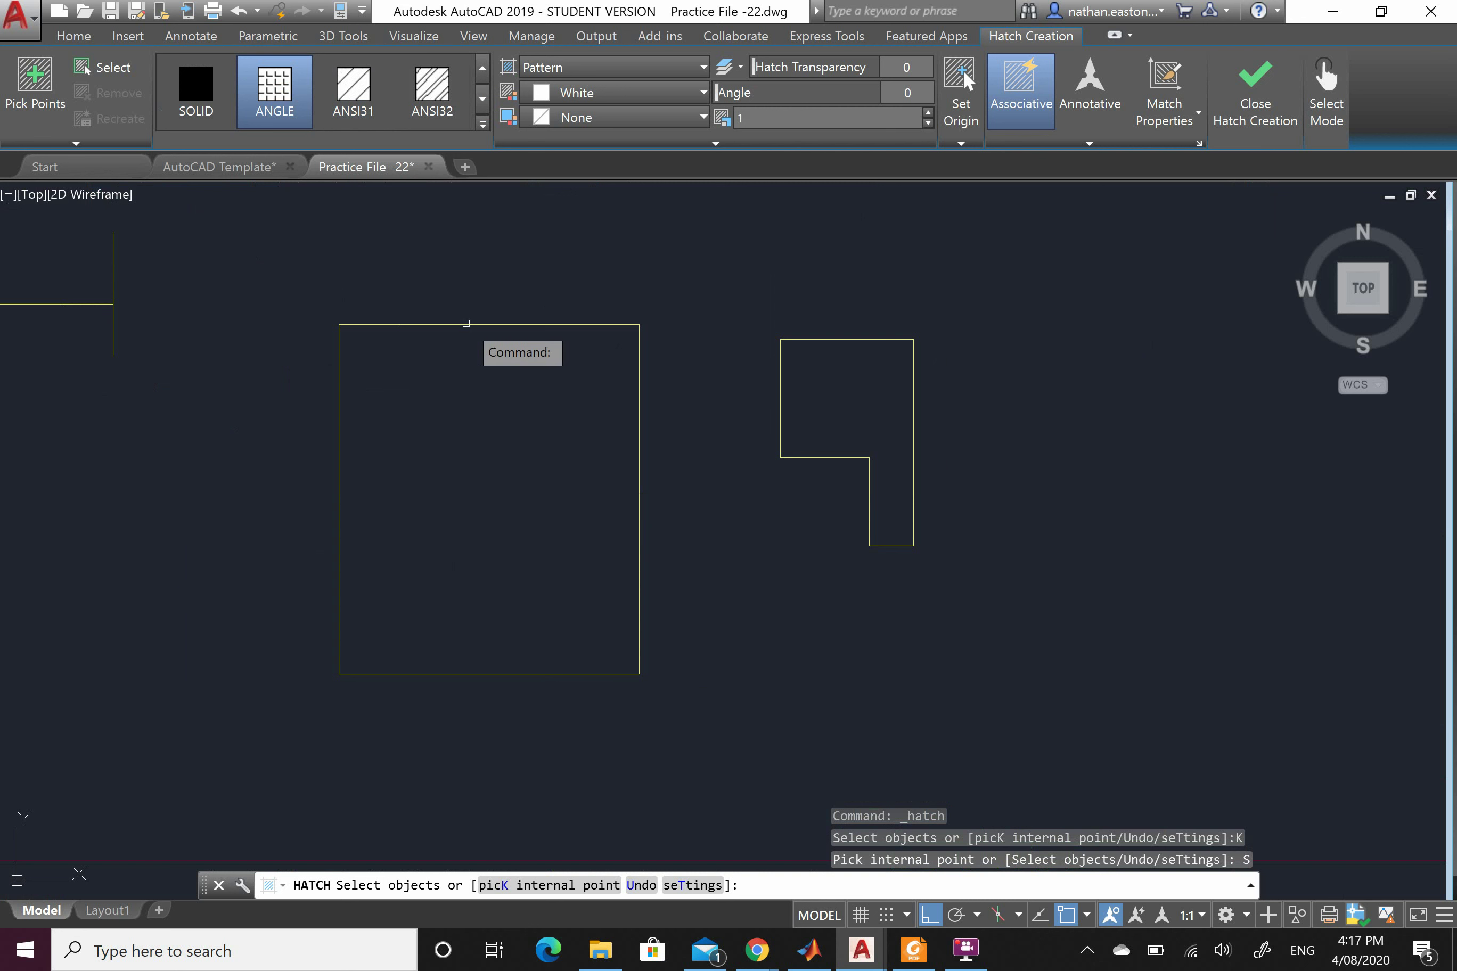
{"action": "left_click", "coordinate": [463, 323]}
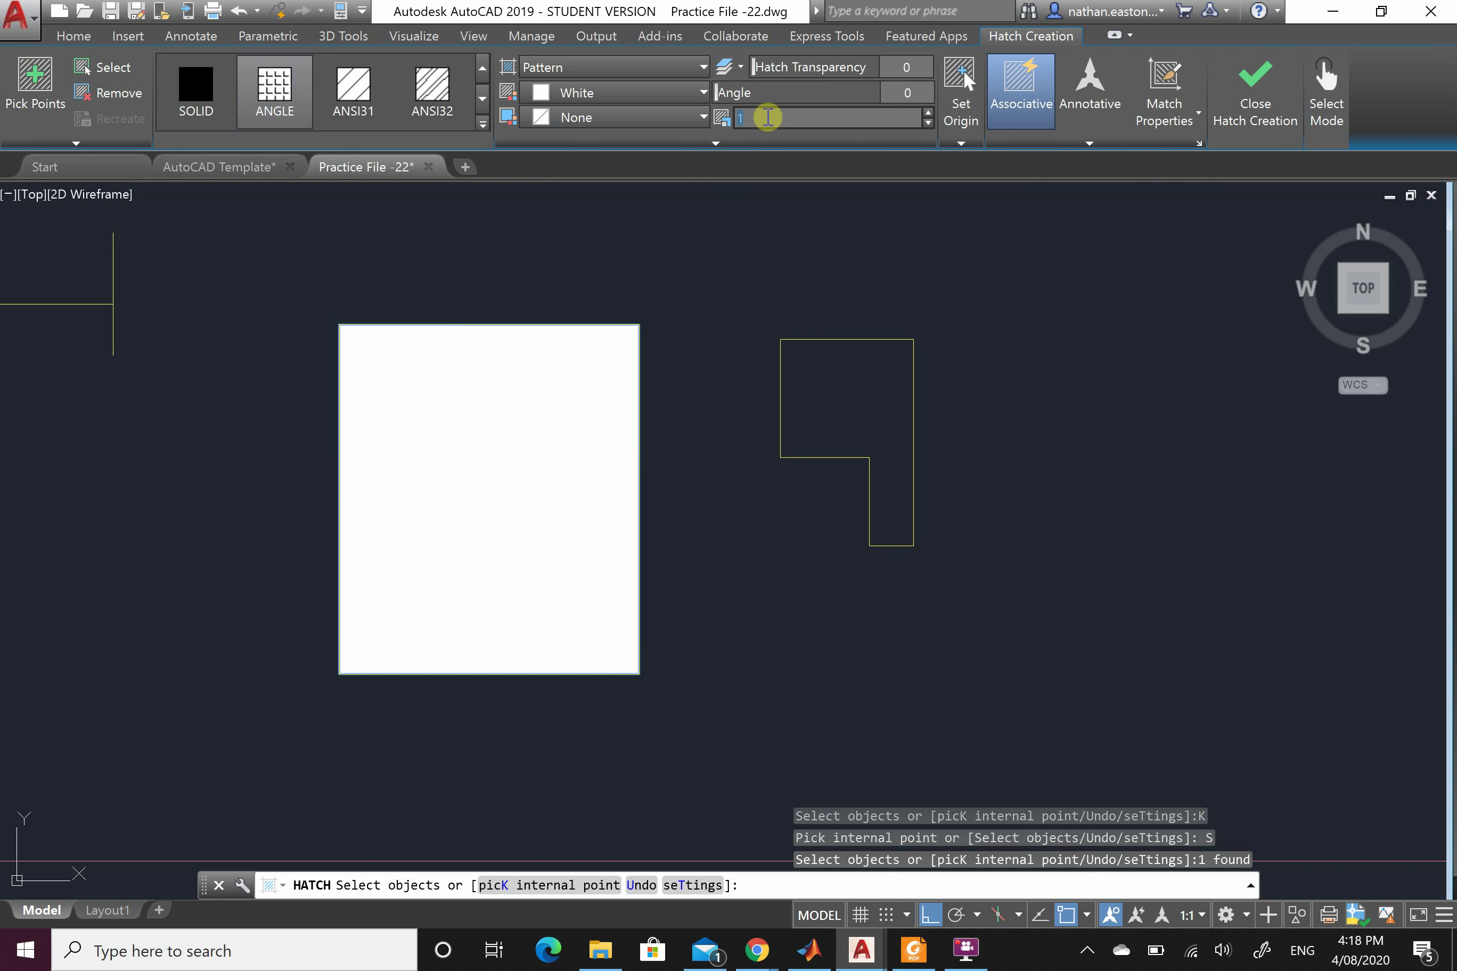
{"action": "type", "text": "500"}
{"action": "key", "text": "Return"}
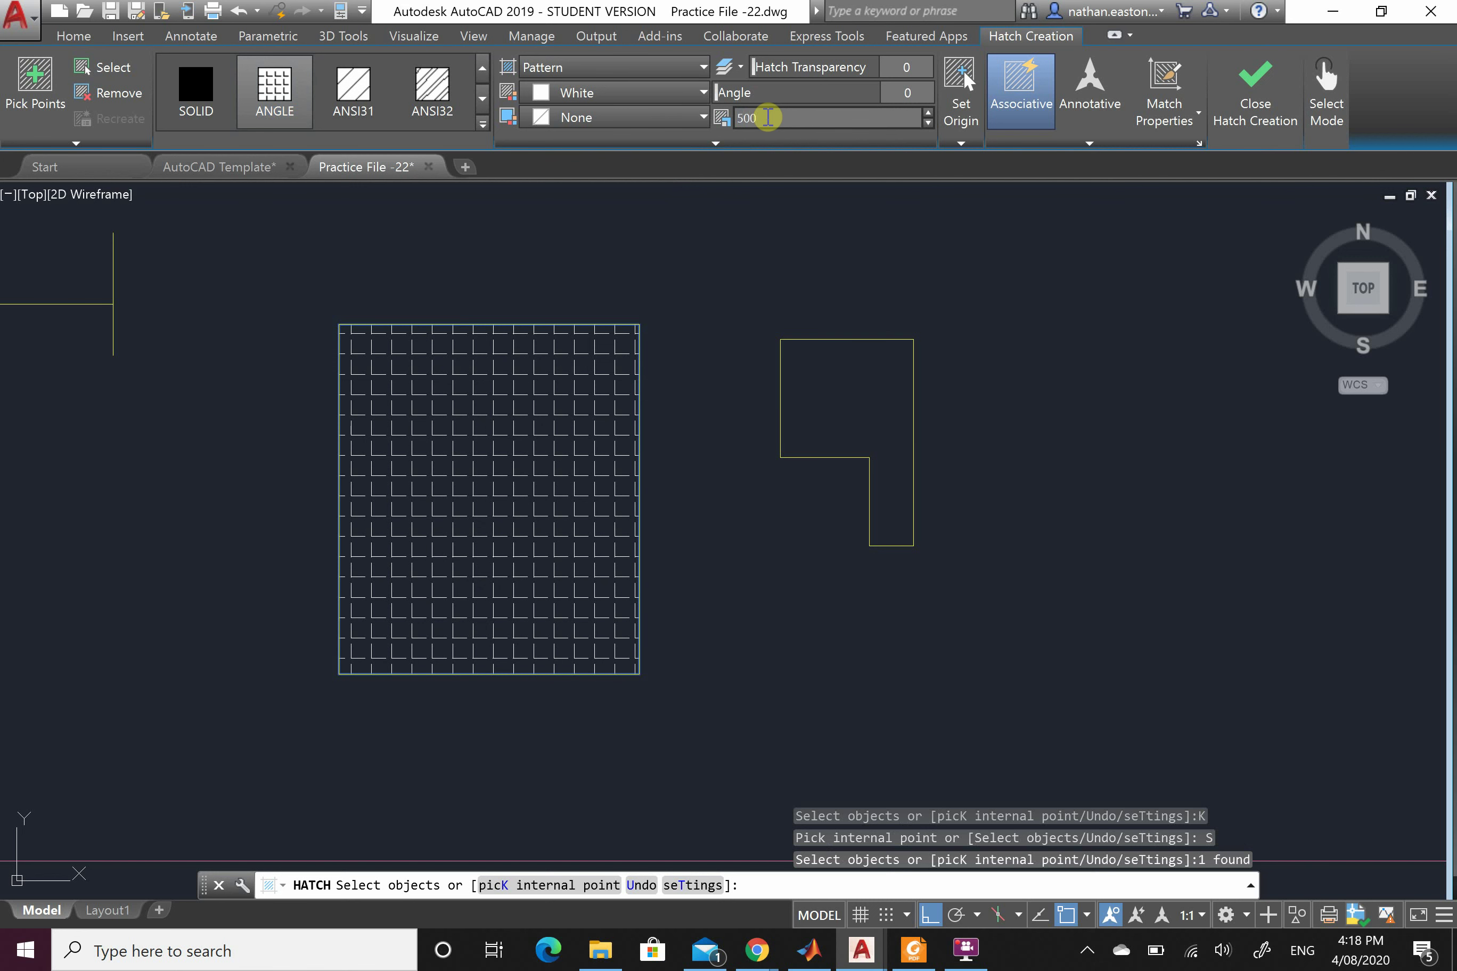
Try scales of 100 and 1000 on the rectangle's hatch
{"action": "left_click", "coordinate": [767, 117]}
{"action": "type", "text": "100"}
{"action": "key", "text": "Return"}
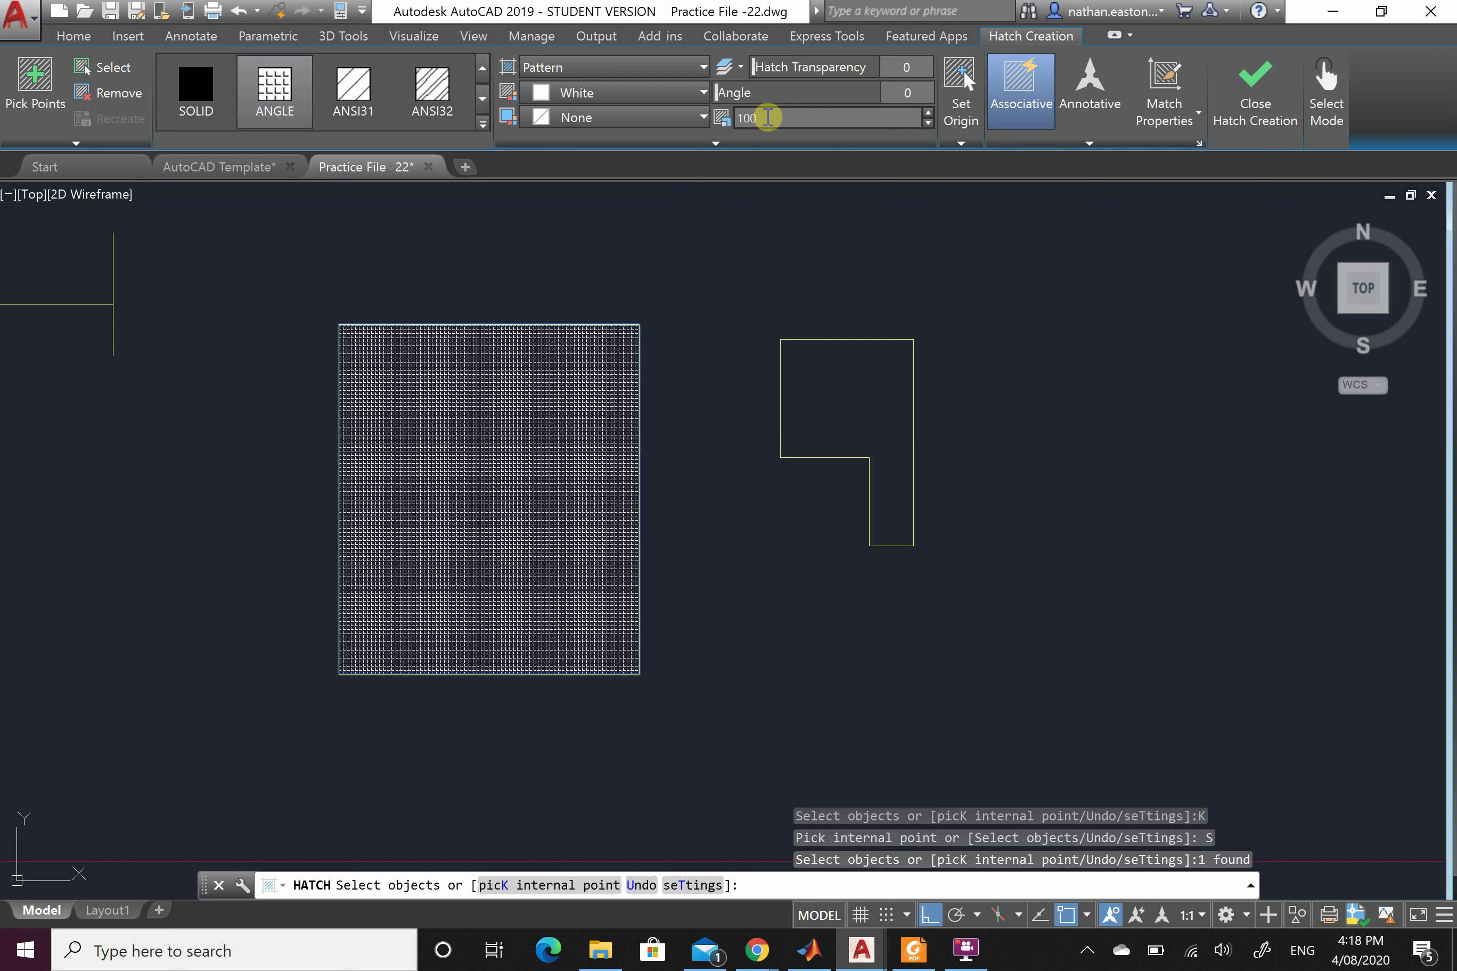
{"action": "left_click", "coordinate": [767, 117]}
{"action": "type", "text": "10"}
{"action": "key", "text": "Return"}
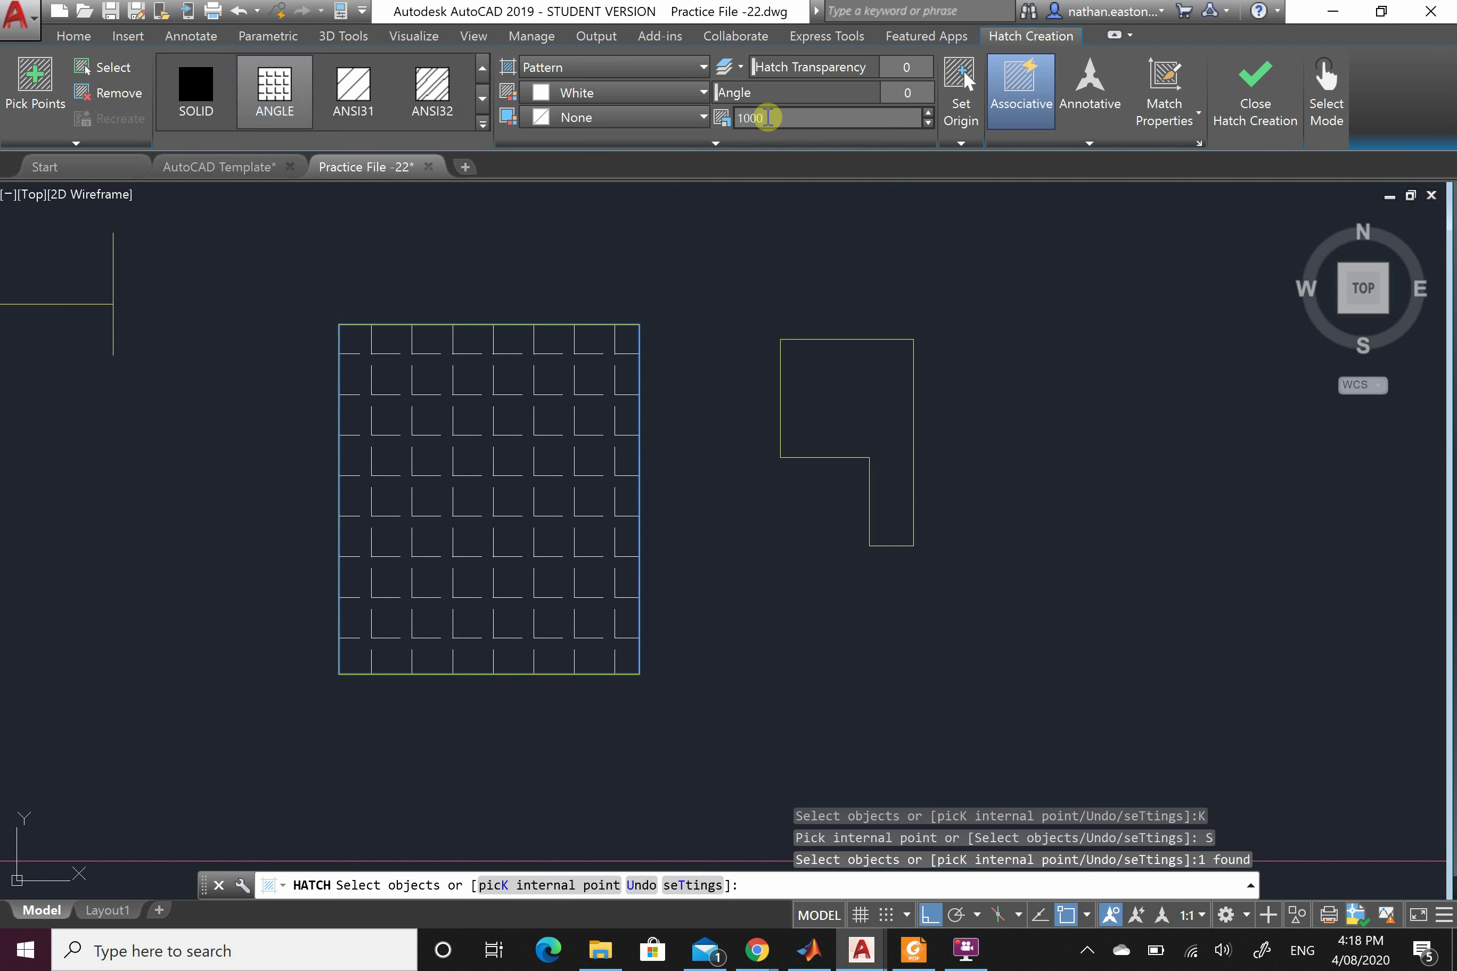
Set the rectangle's hatch scale back to 500 and end the hatch command
{"action": "type", "text": "59"}
{"action": "type", "text": "00"}
{"action": "key", "text": "Return"}
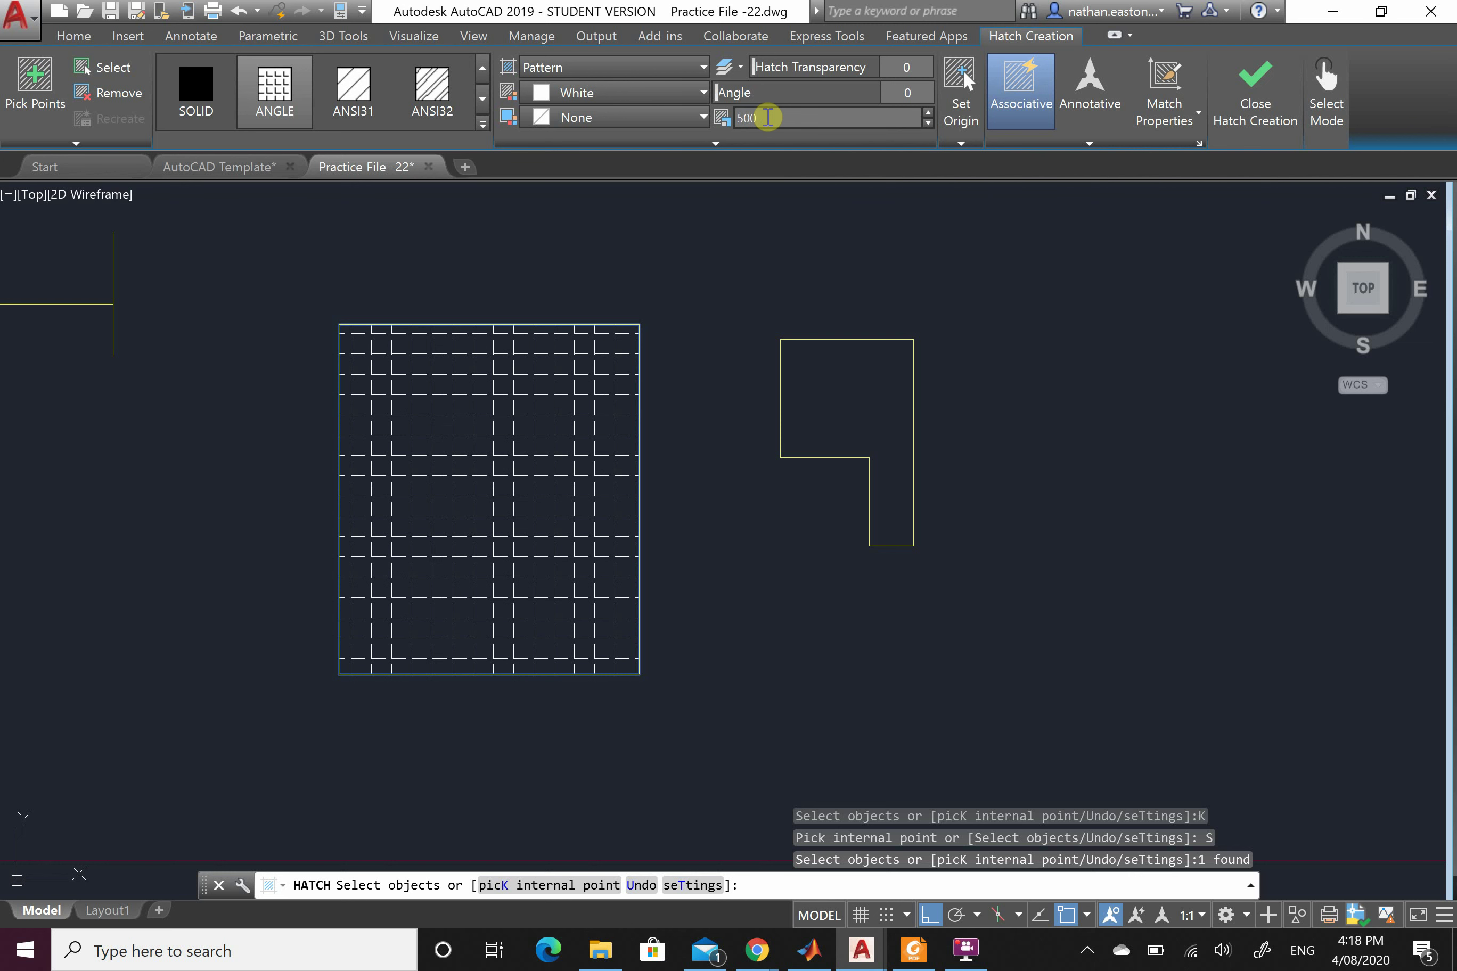
{"action": "key", "text": "Escape"}
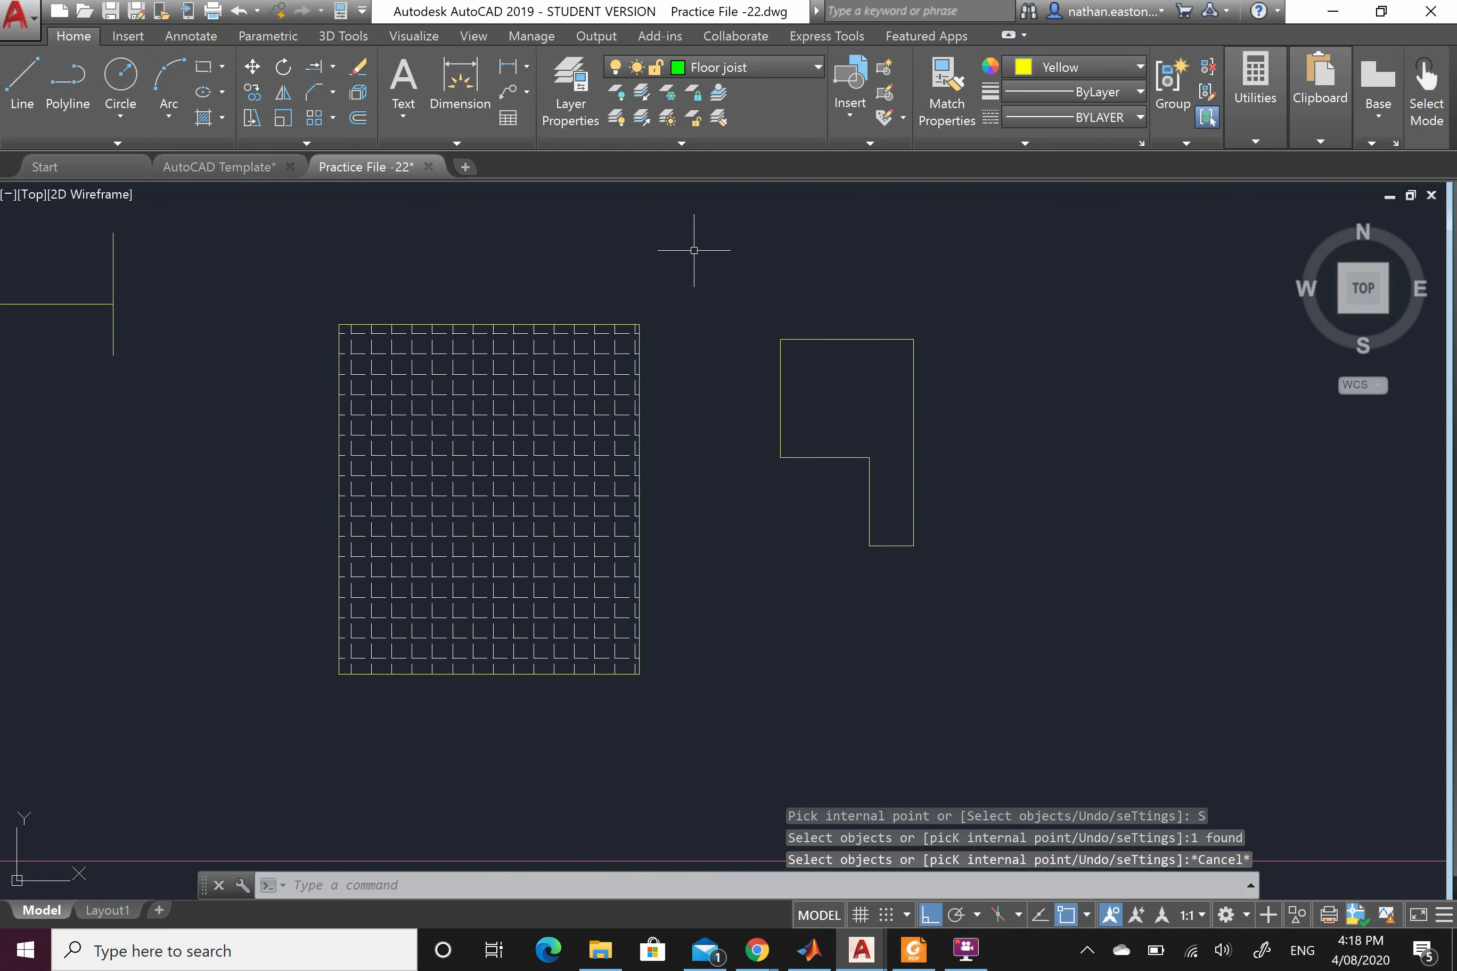
Delete the outline around the rectangle's hatch and undo that deletion
{"action": "left_click", "coordinate": [448, 327]}
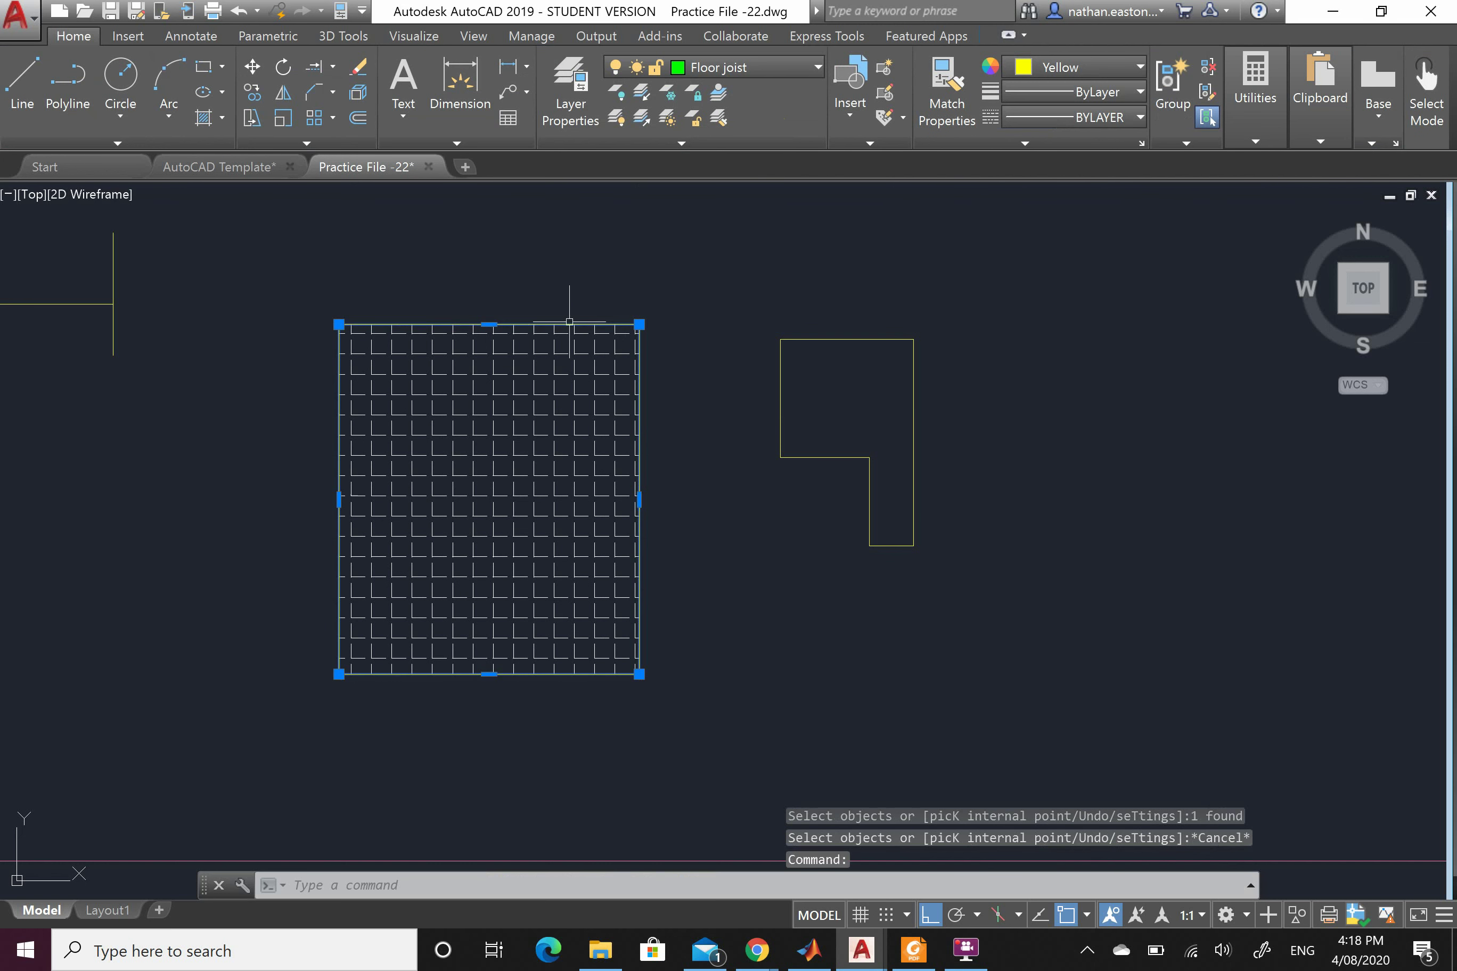
{"action": "key", "text": "Delete"}
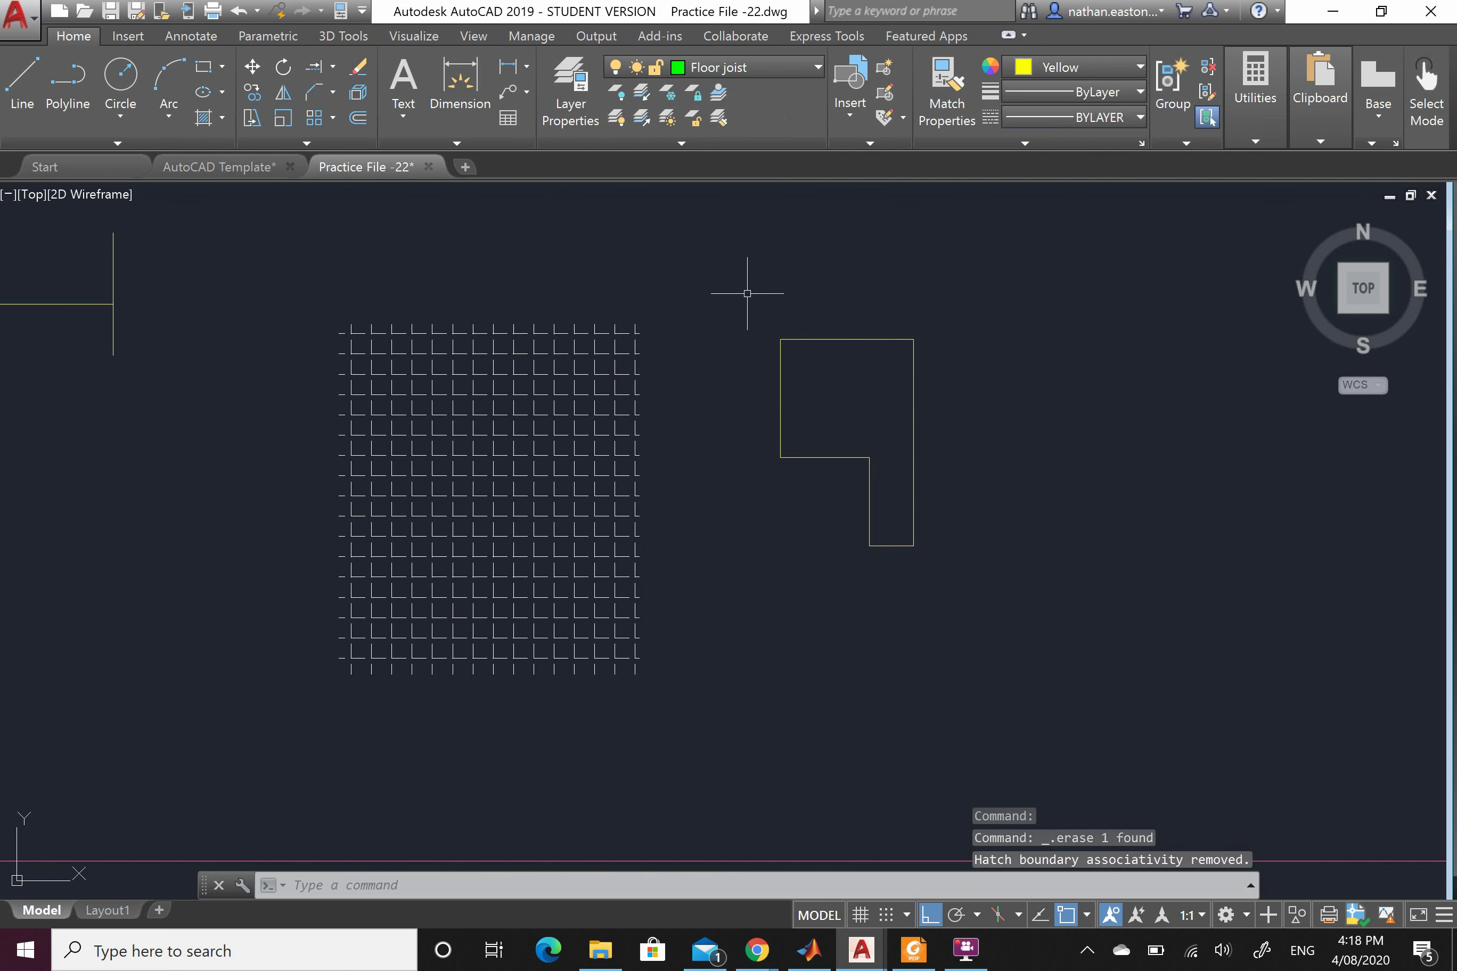
{"action": "key", "text": "ctrl+z"}
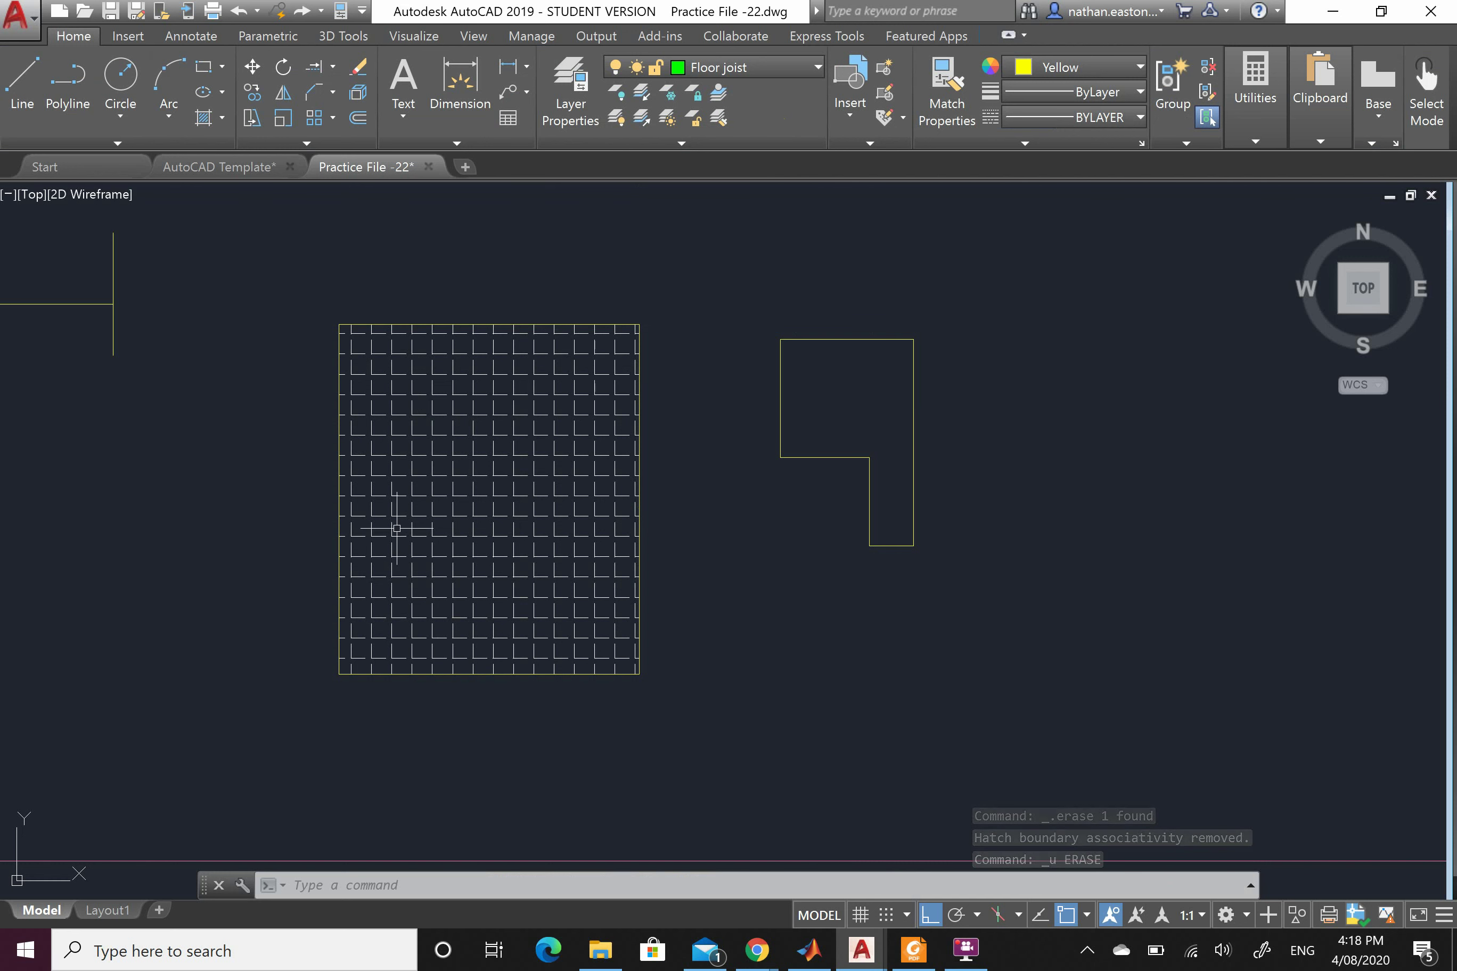
Examine the sample tile, line, diagonal and brick hatches in the symbol library below the practice sheets
{"action": "scroll", "coordinate": [825, 287], "scroll_direction": "down", "scroll_amount": 2}
{"action": "scroll", "coordinate": [826, 288], "scroll_direction": "down", "scroll_amount": 10}
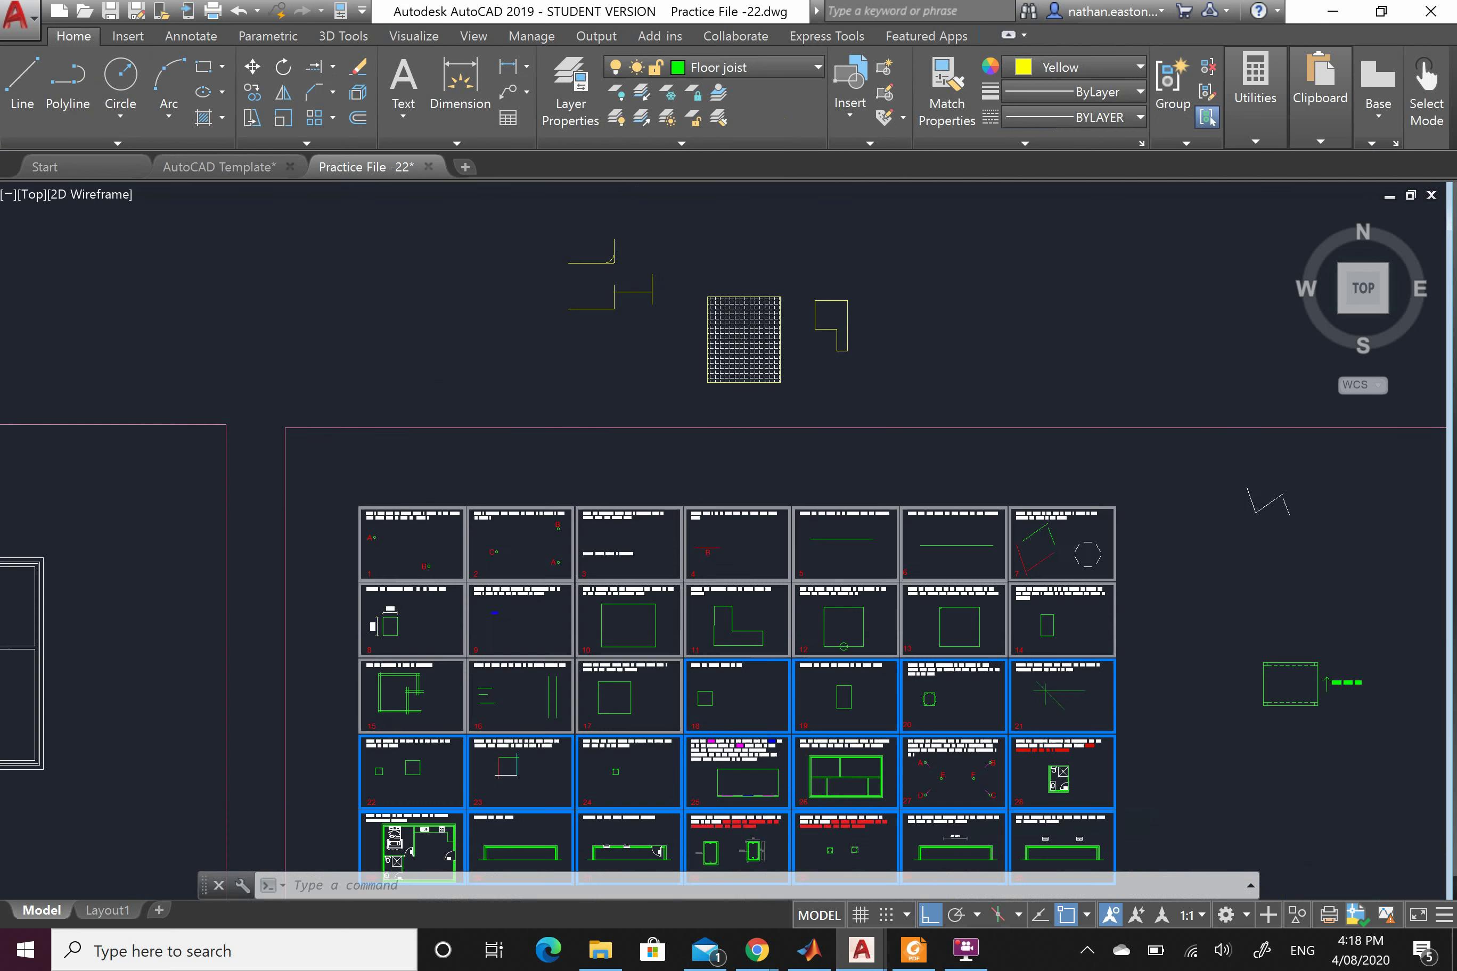
{"action": "scroll", "coordinate": [826, 287], "scroll_direction": "down", "scroll_amount": 3}
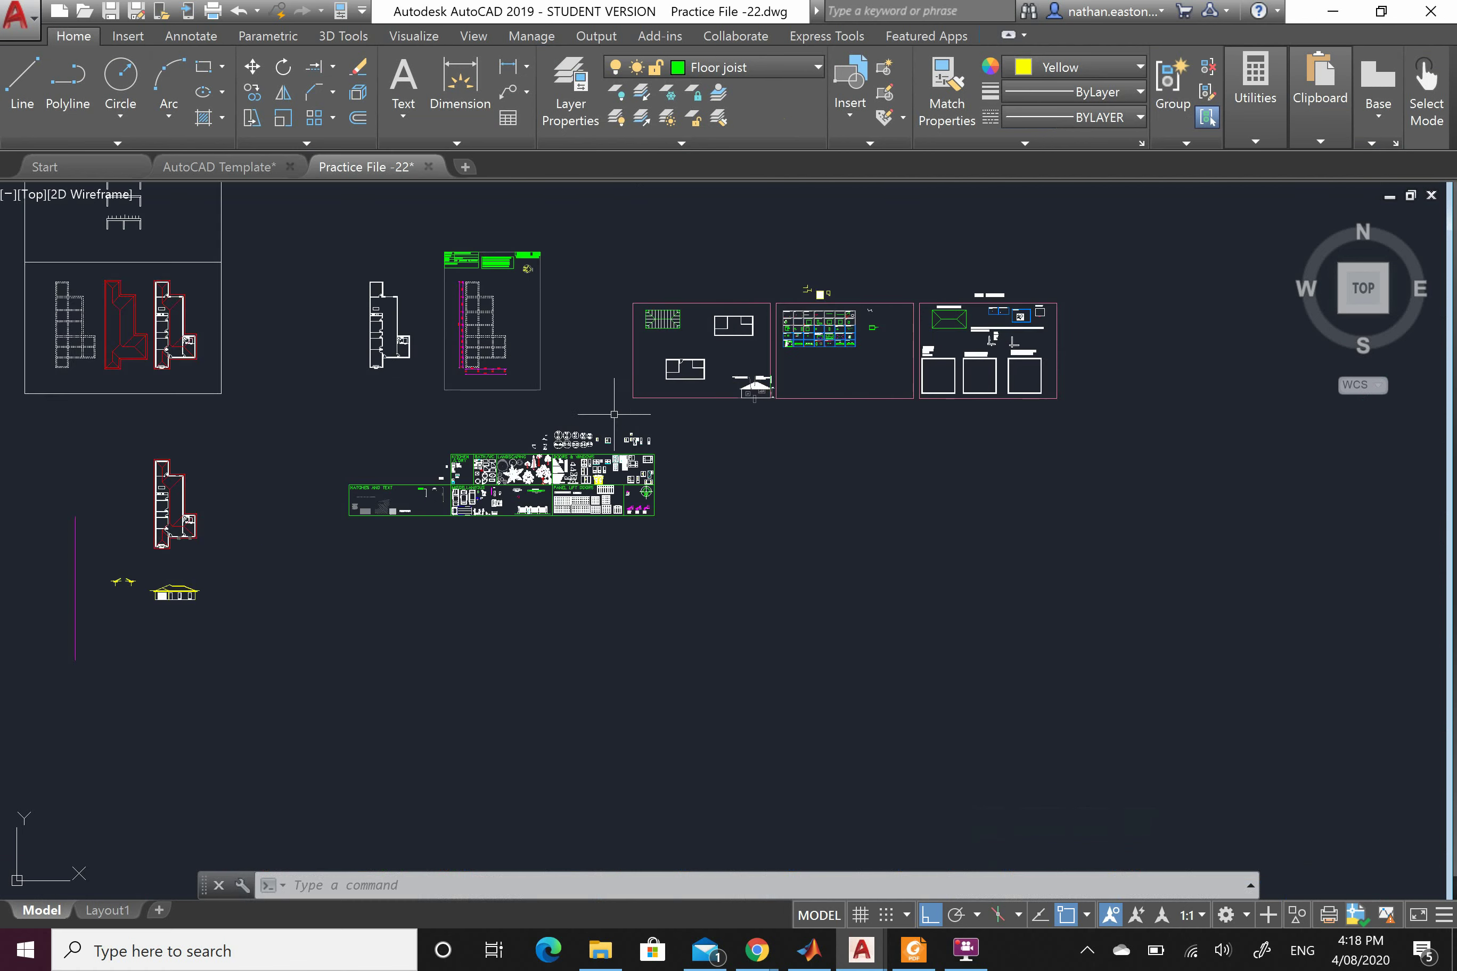
{"action": "scroll", "coordinate": [351, 476], "scroll_direction": "up", "scroll_amount": 10}
{"action": "scroll", "coordinate": [270, 446], "scroll_direction": "up", "scroll_amount": 4}
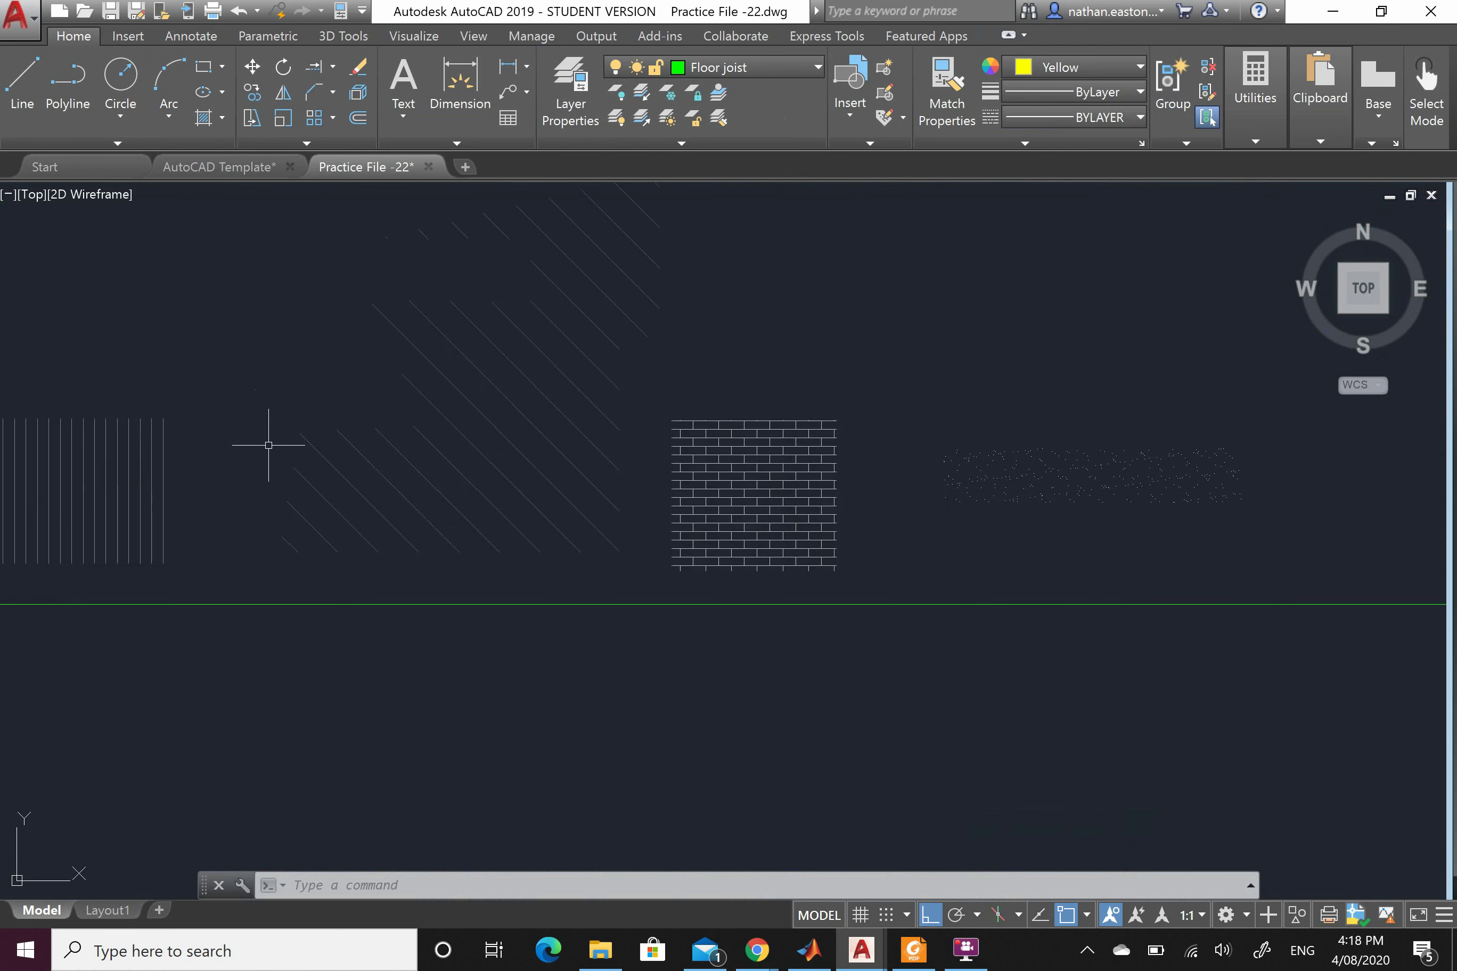
{"action": "scroll", "coordinate": [840, 446], "scroll_direction": "down", "scroll_amount": 2}
{"action": "scroll", "coordinate": [799, 446], "scroll_direction": "up", "scroll_amount": 2}
{"action": "scroll", "coordinate": [784, 515], "scroll_direction": "down", "scroll_amount": 2}
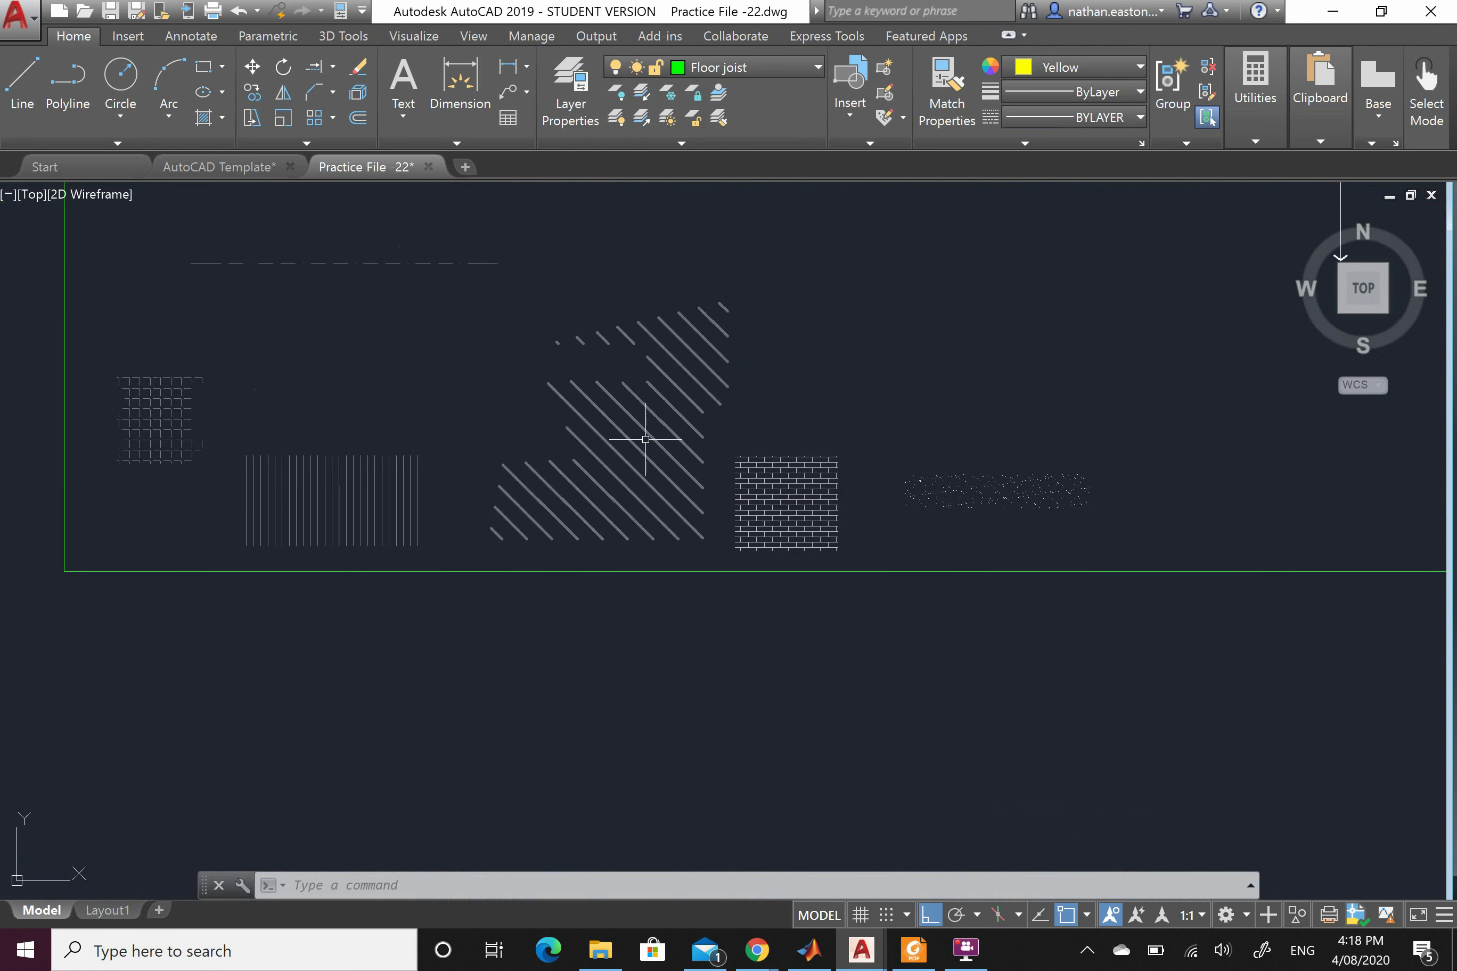
{"action": "scroll", "coordinate": [122, 396], "scroll_direction": "up", "scroll_amount": 10}
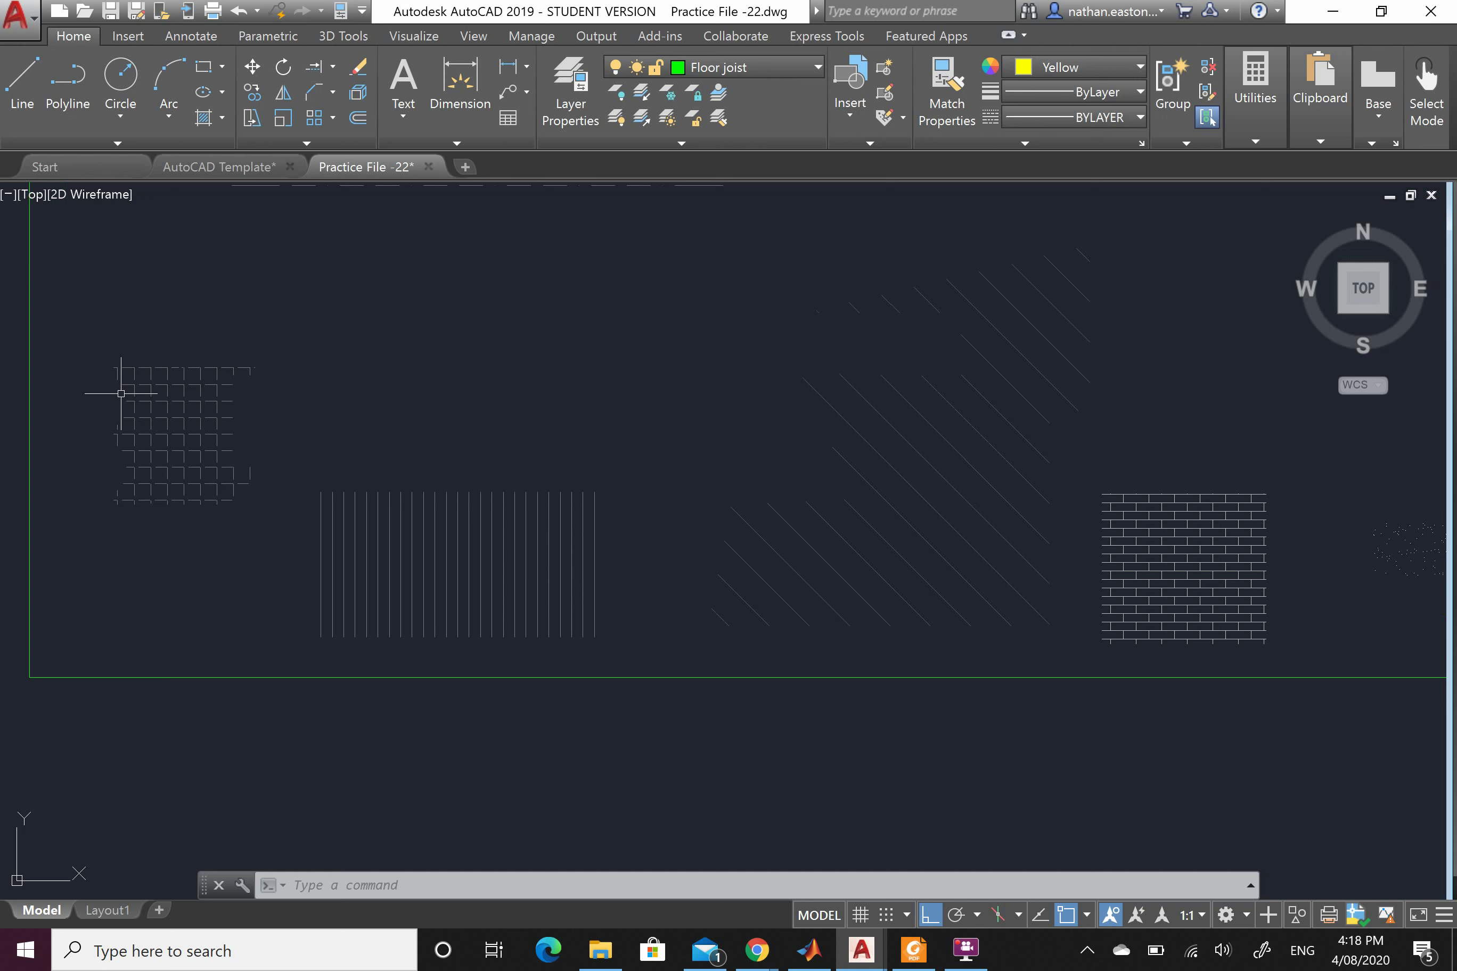
{"action": "scroll", "coordinate": [219, 568], "scroll_direction": "down", "scroll_amount": 5}
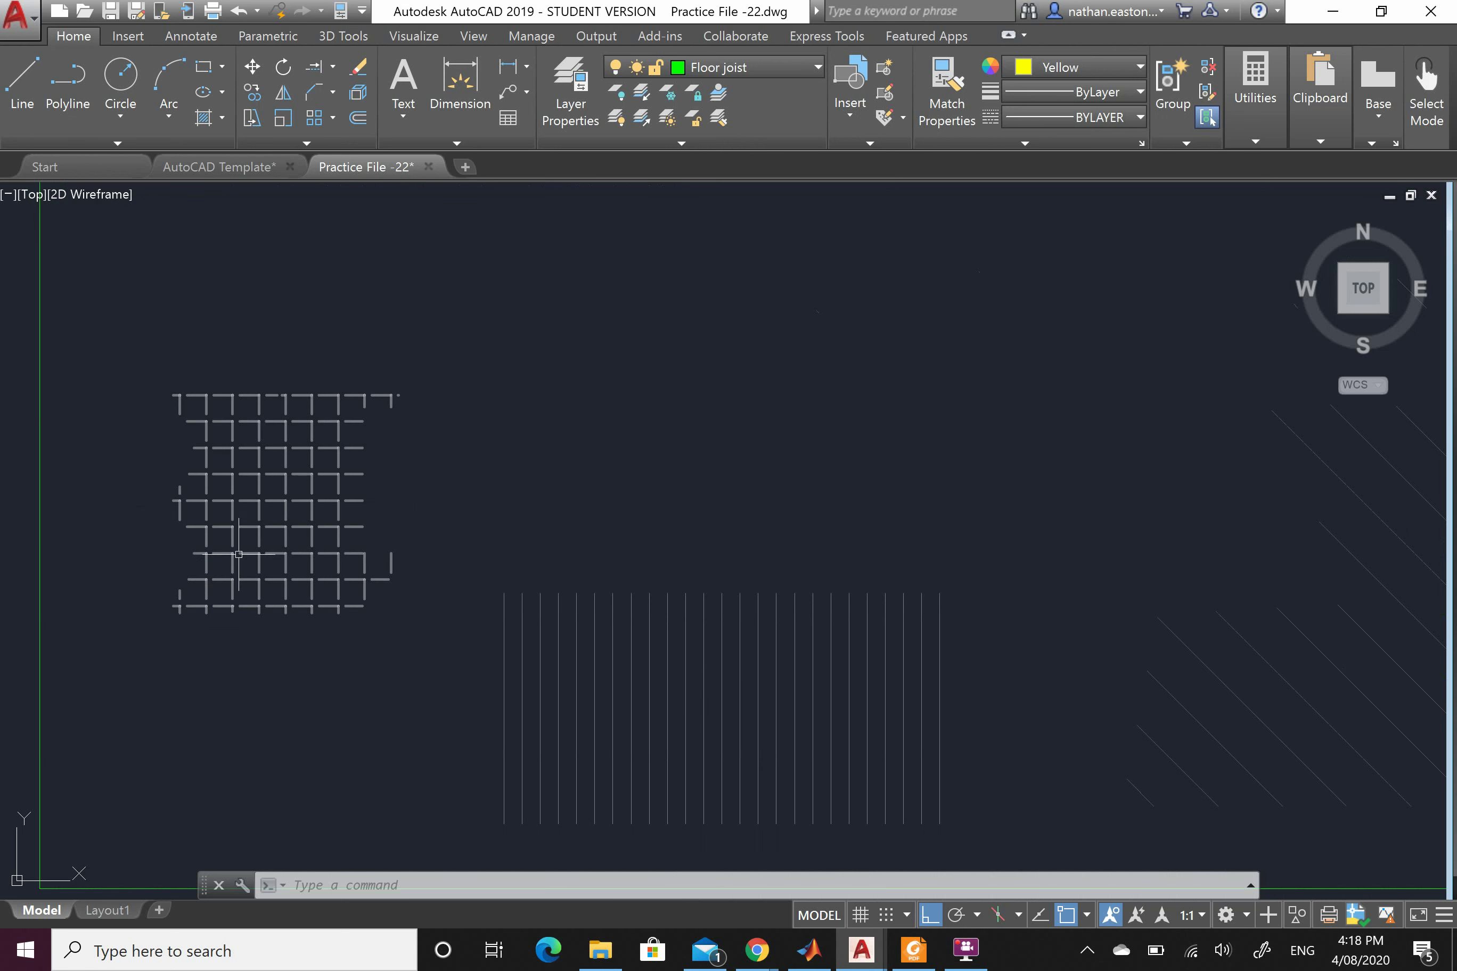
Match the properties of the library's sample tile hatch onto the hatch in the upright rectangle
{"action": "left_click", "coordinate": [957, 114]}
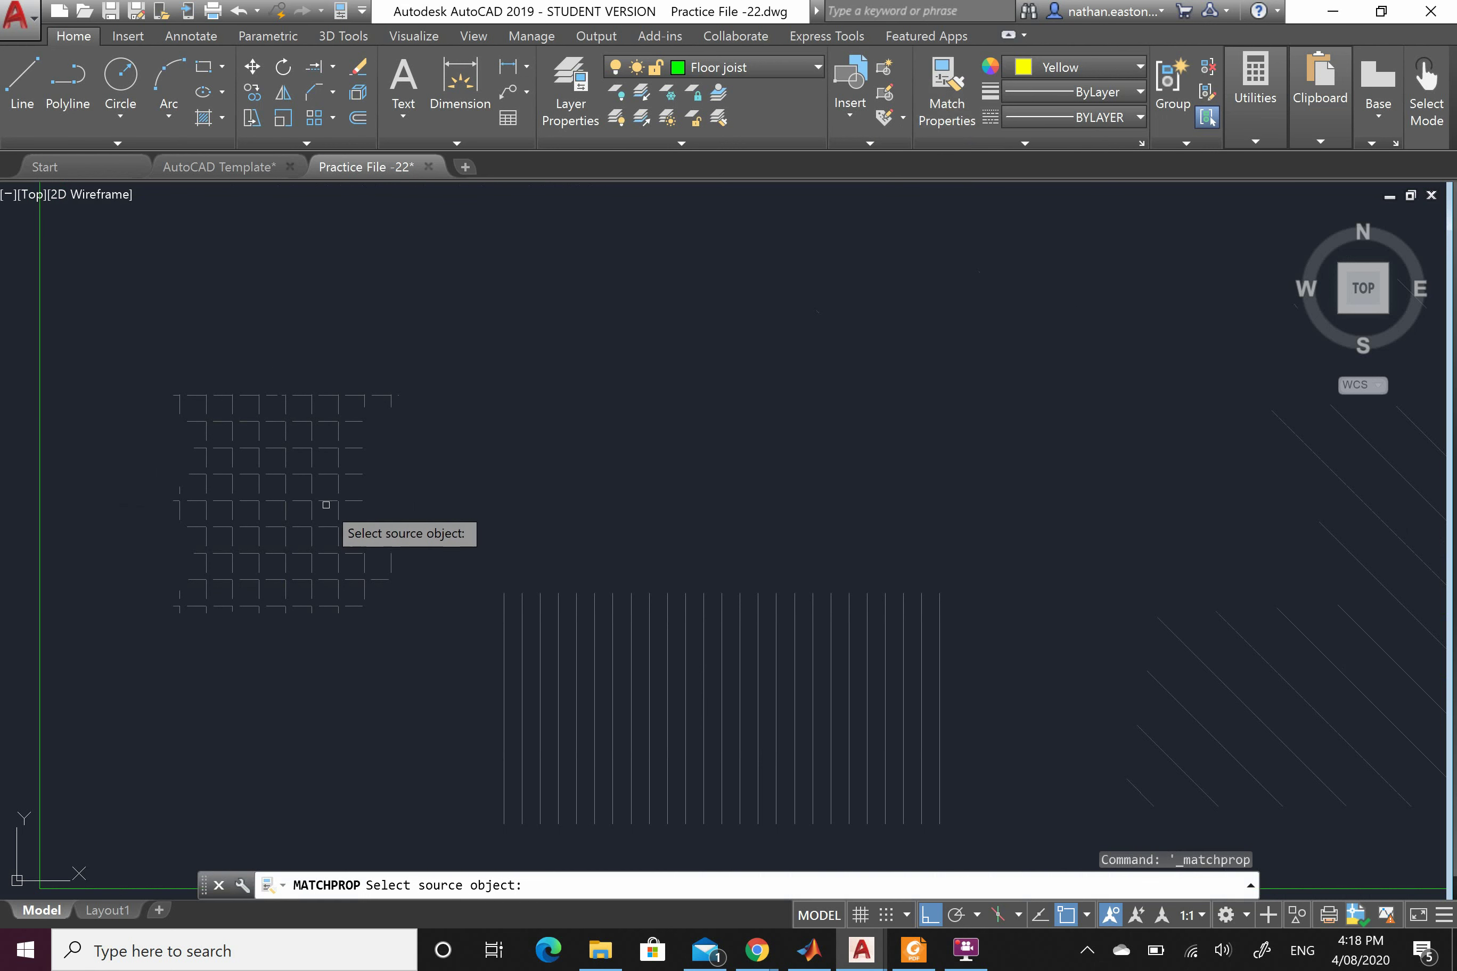
{"action": "left_click", "coordinate": [315, 486]}
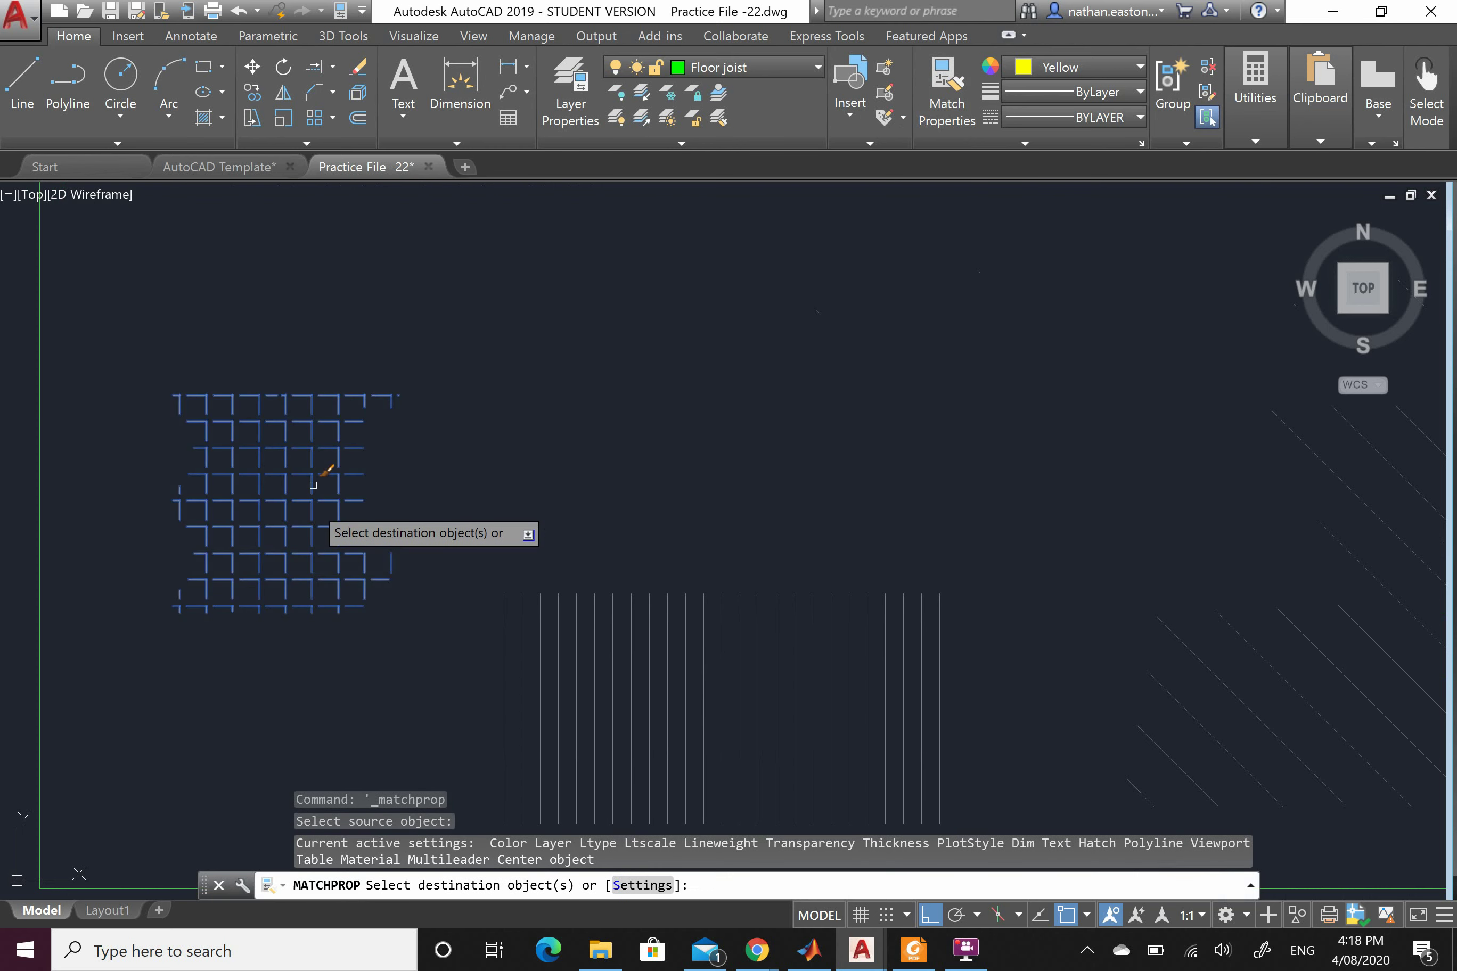
{"action": "scroll", "coordinate": [263, 740], "scroll_direction": "down", "scroll_amount": 8}
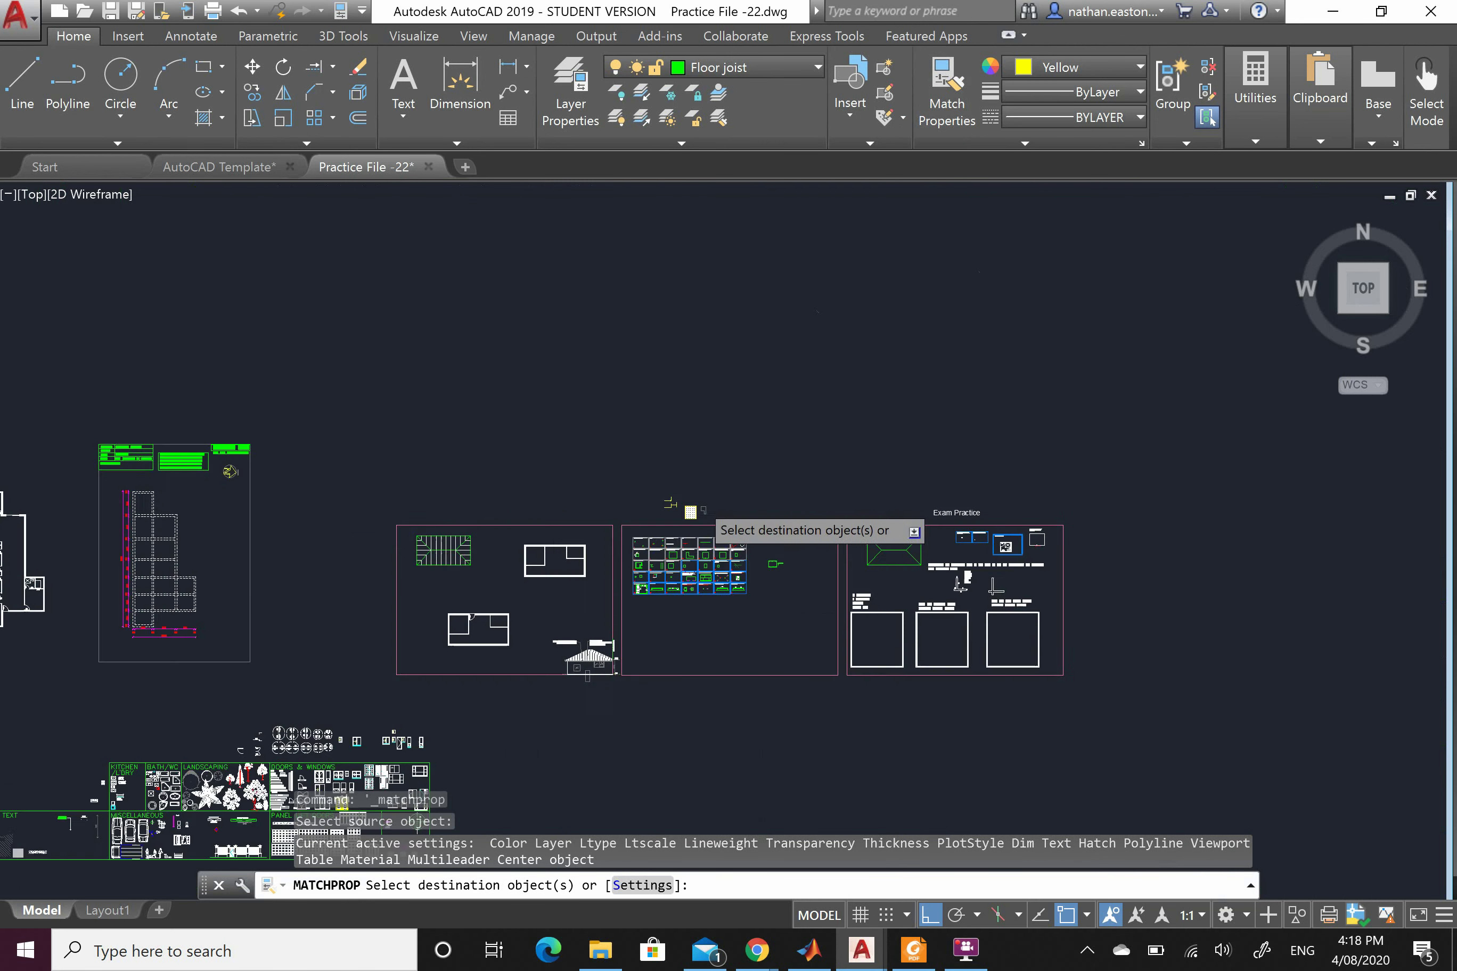
{"action": "scroll", "coordinate": [689, 513], "scroll_direction": "up", "scroll_amount": 8}
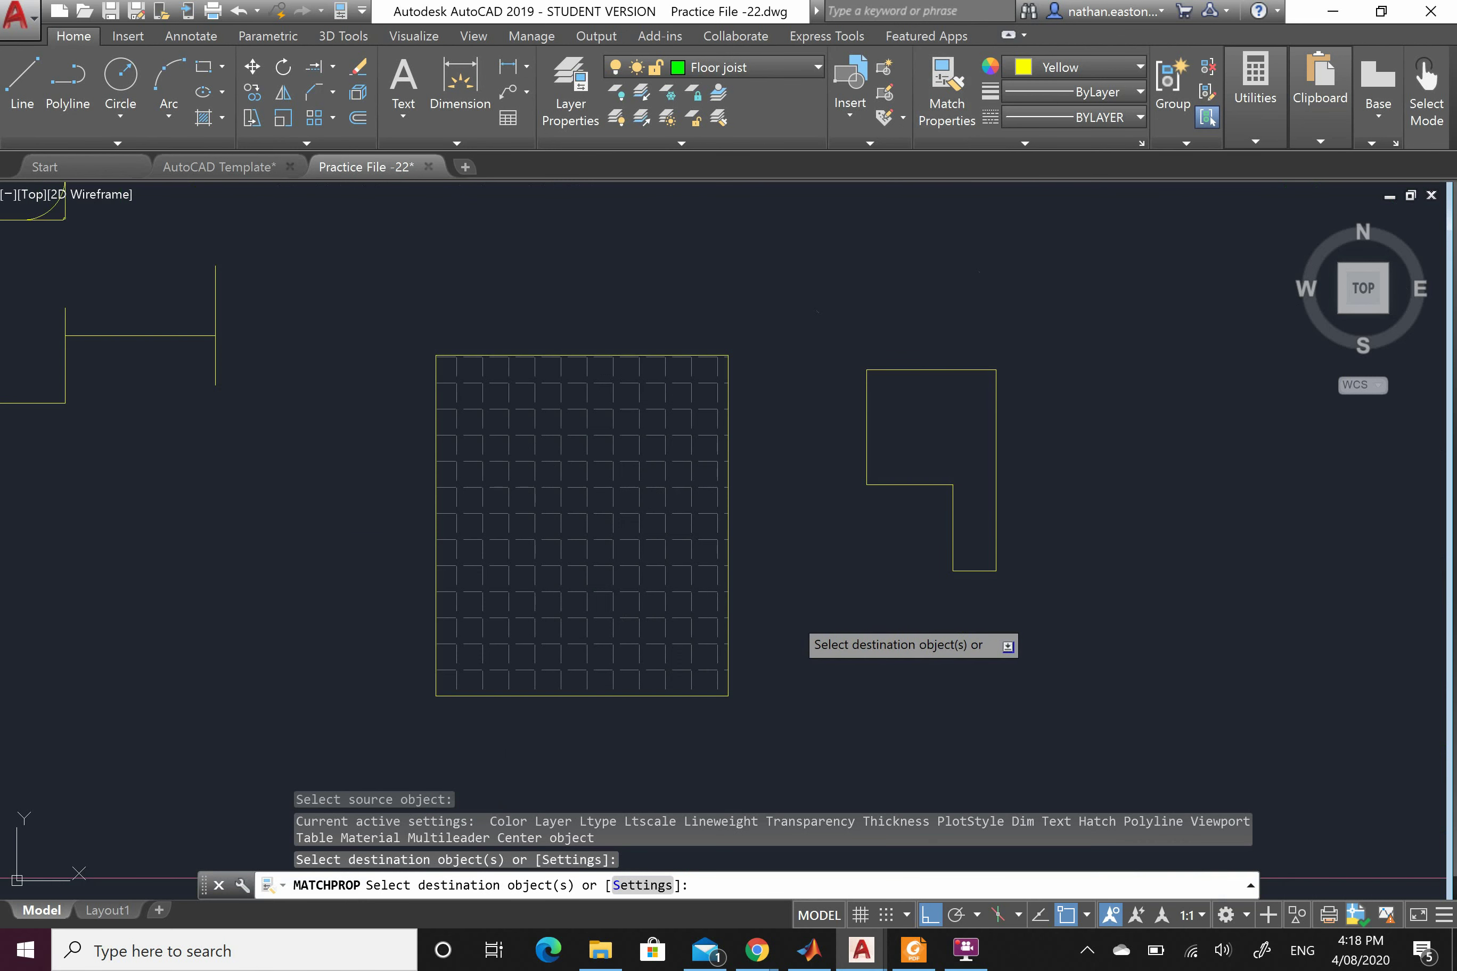
{"action": "key", "text": "Escape"}
{"action": "key", "text": "Escape"}
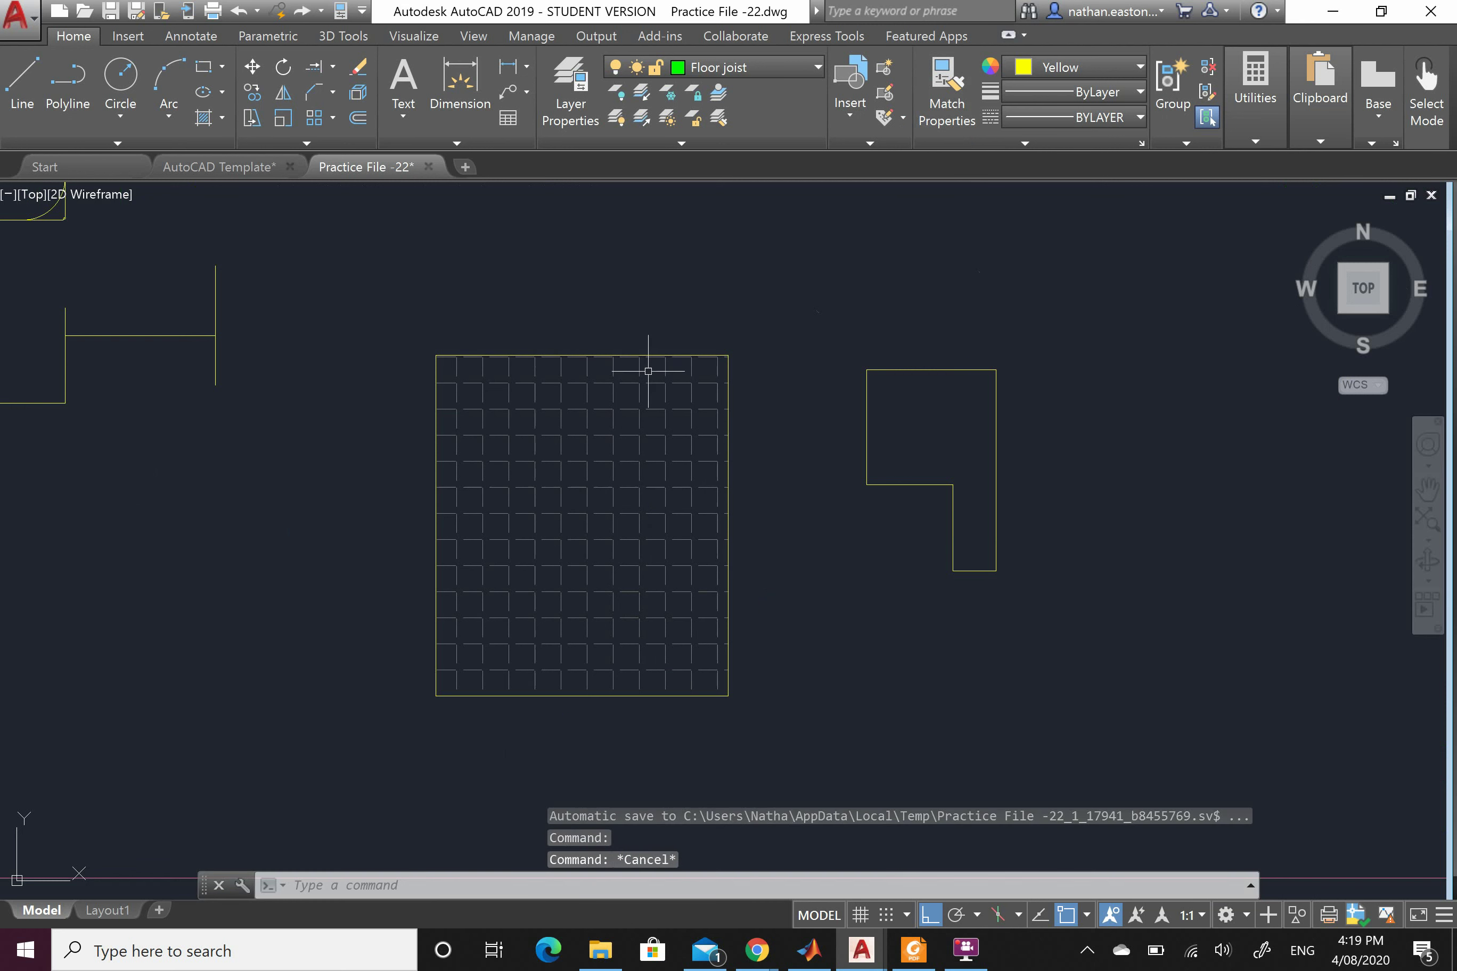
{"action": "scroll", "coordinate": [1104, 446], "scroll_direction": "up", "scroll_amount": 2}
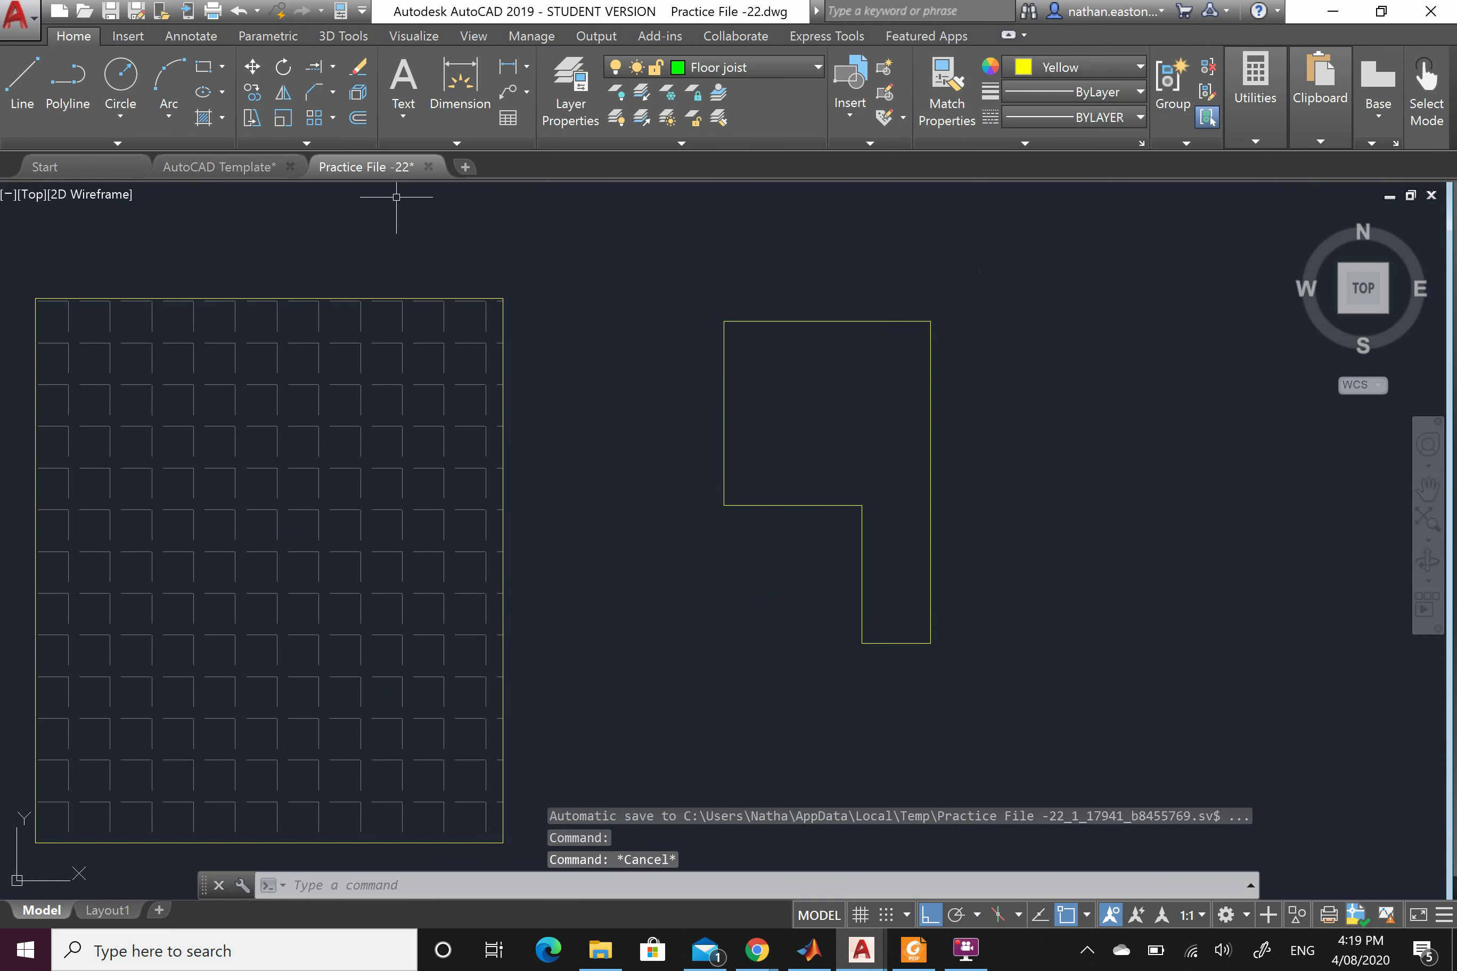
Hatch the L-shaped outline beside the tiled rectangle with the ANSI32 pattern at scale 500
{"action": "left_click", "coordinate": [203, 117]}
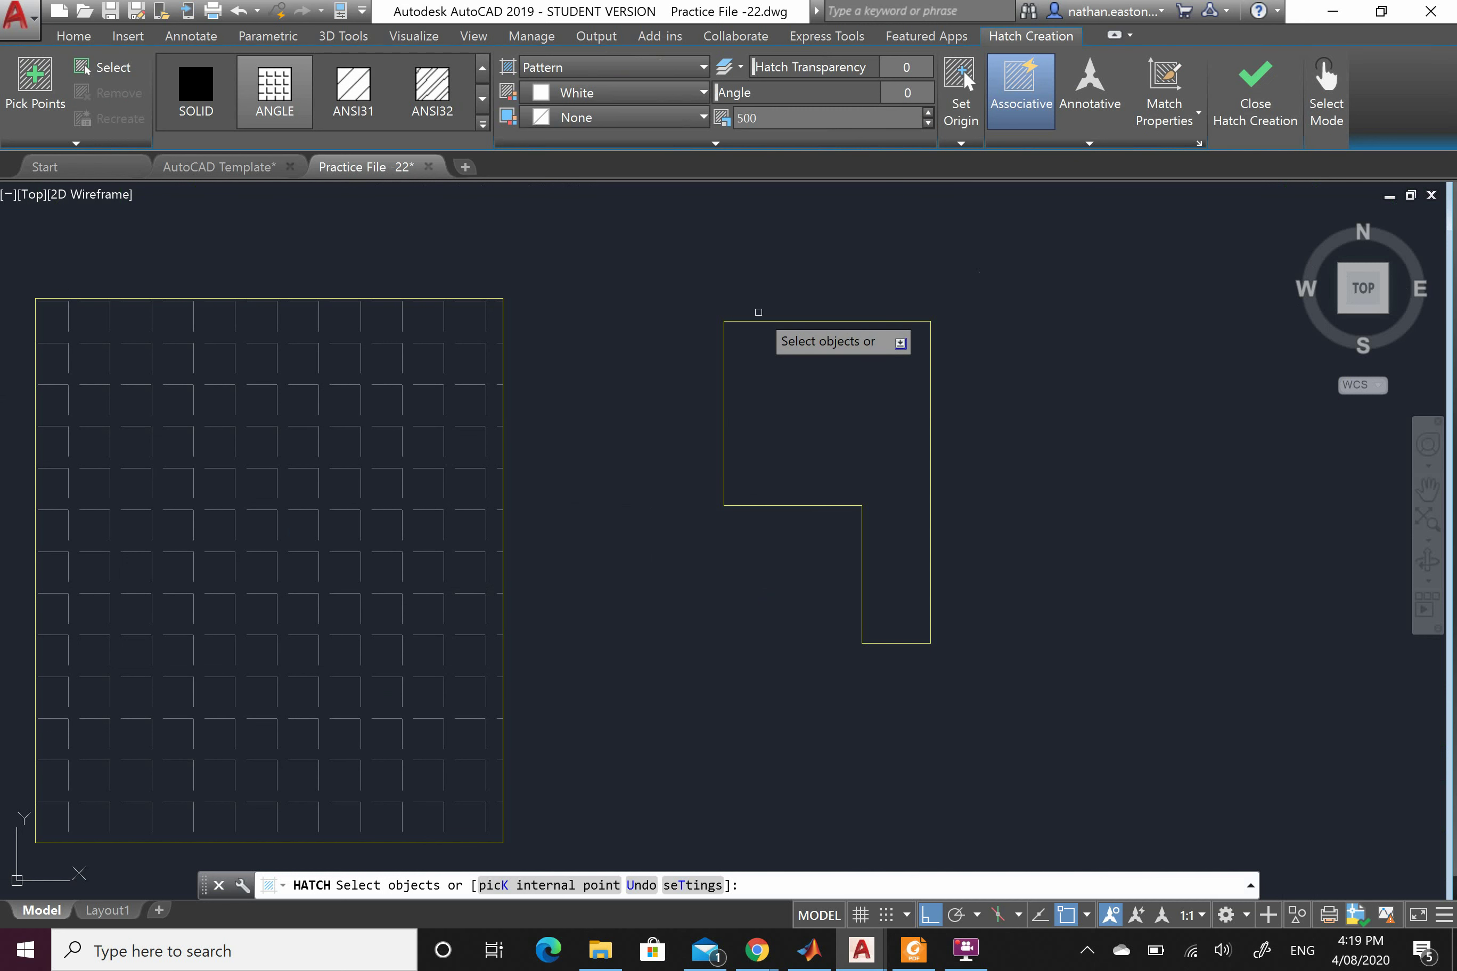
{"action": "left_click", "coordinate": [752, 322]}
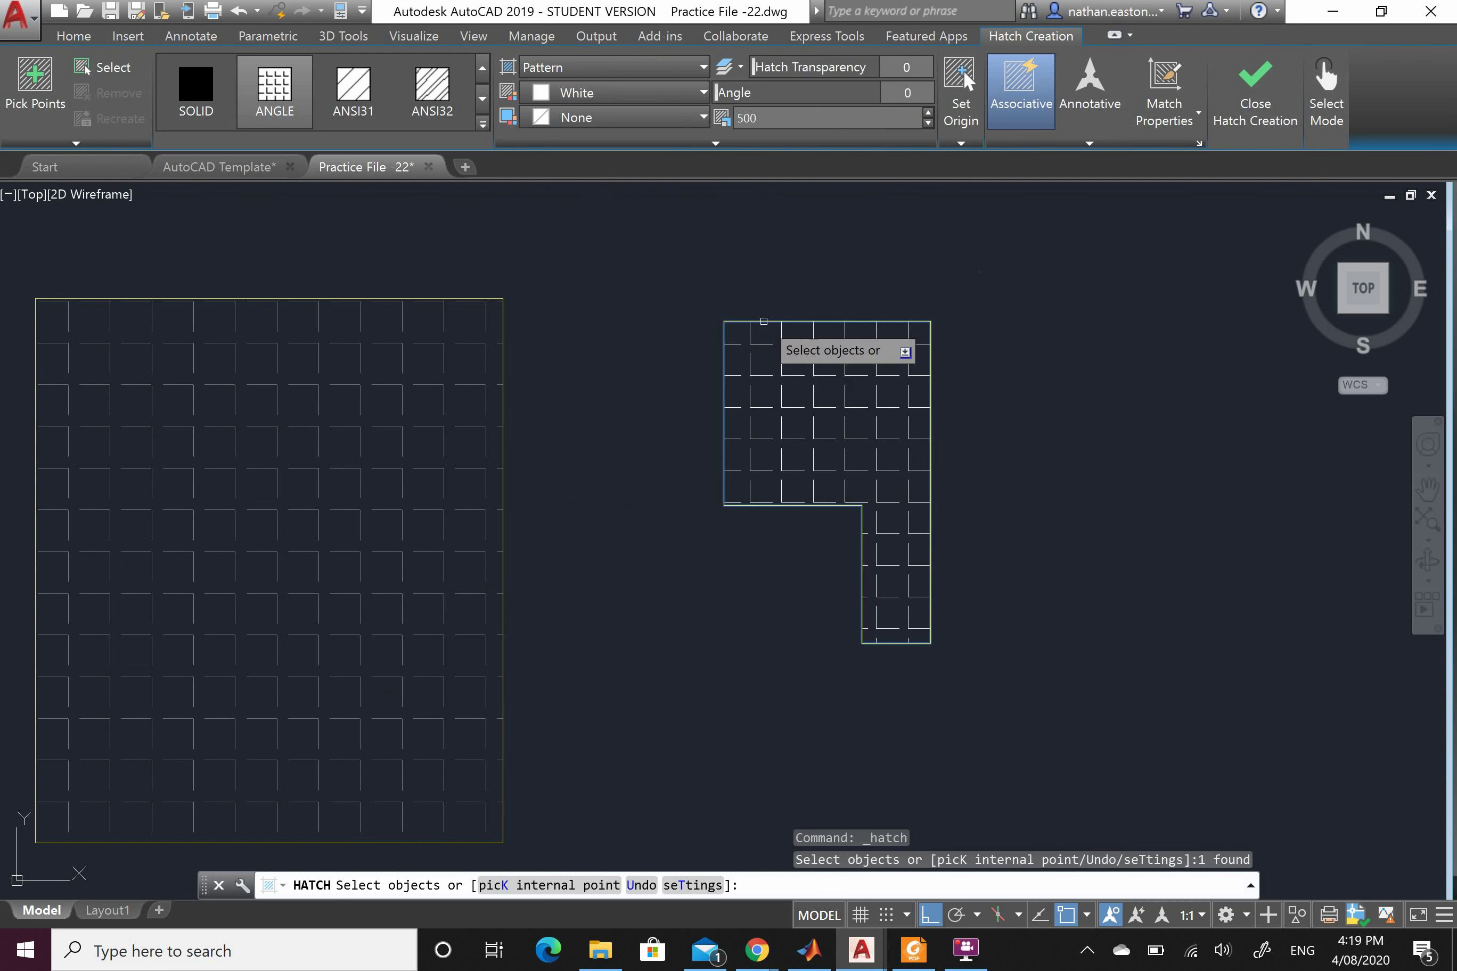
{"action": "left_click", "coordinate": [397, 113]}
{"action": "right_click", "coordinate": [666, 325]}
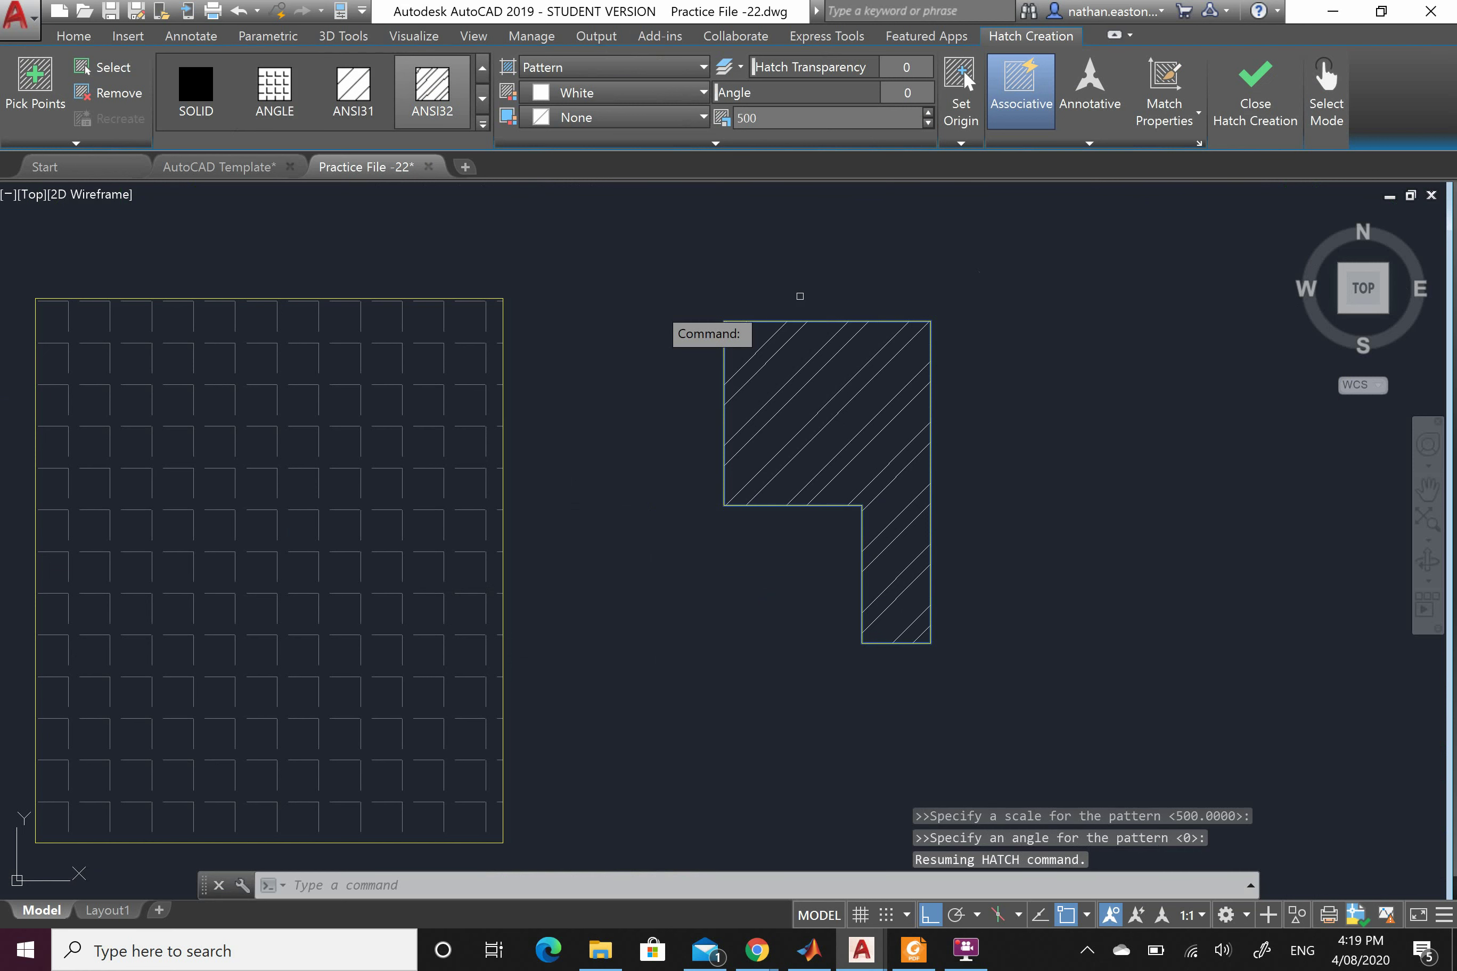
{"action": "key", "text": "Escape"}
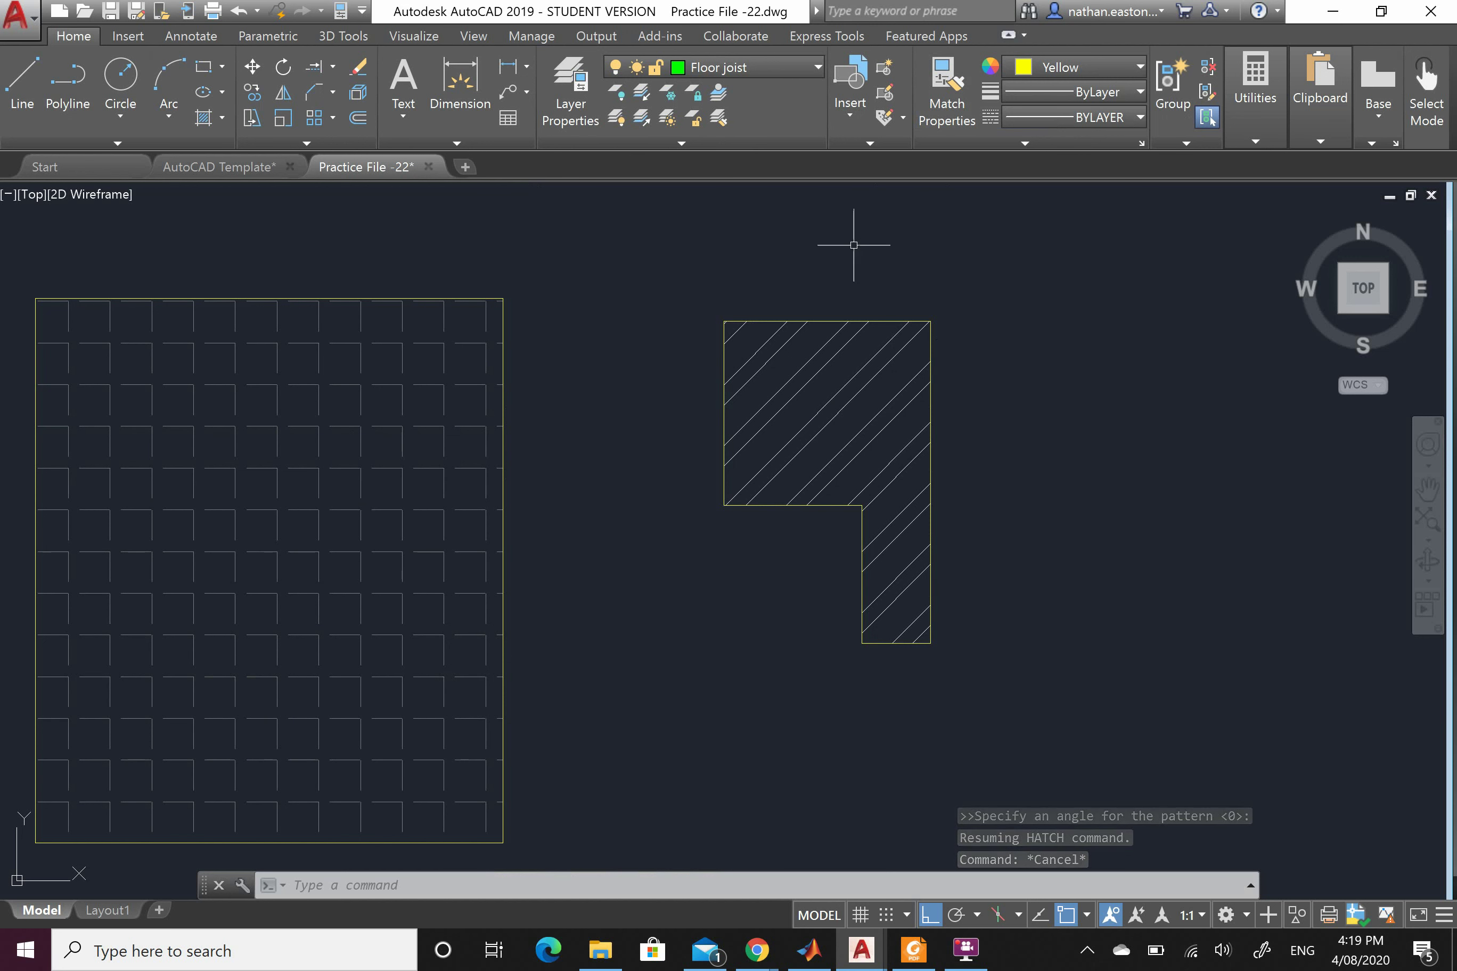
Match the properties of the upright rectangle's tile hatch onto the L-shape's diagonal hatch
{"action": "left_click", "coordinate": [946, 91]}
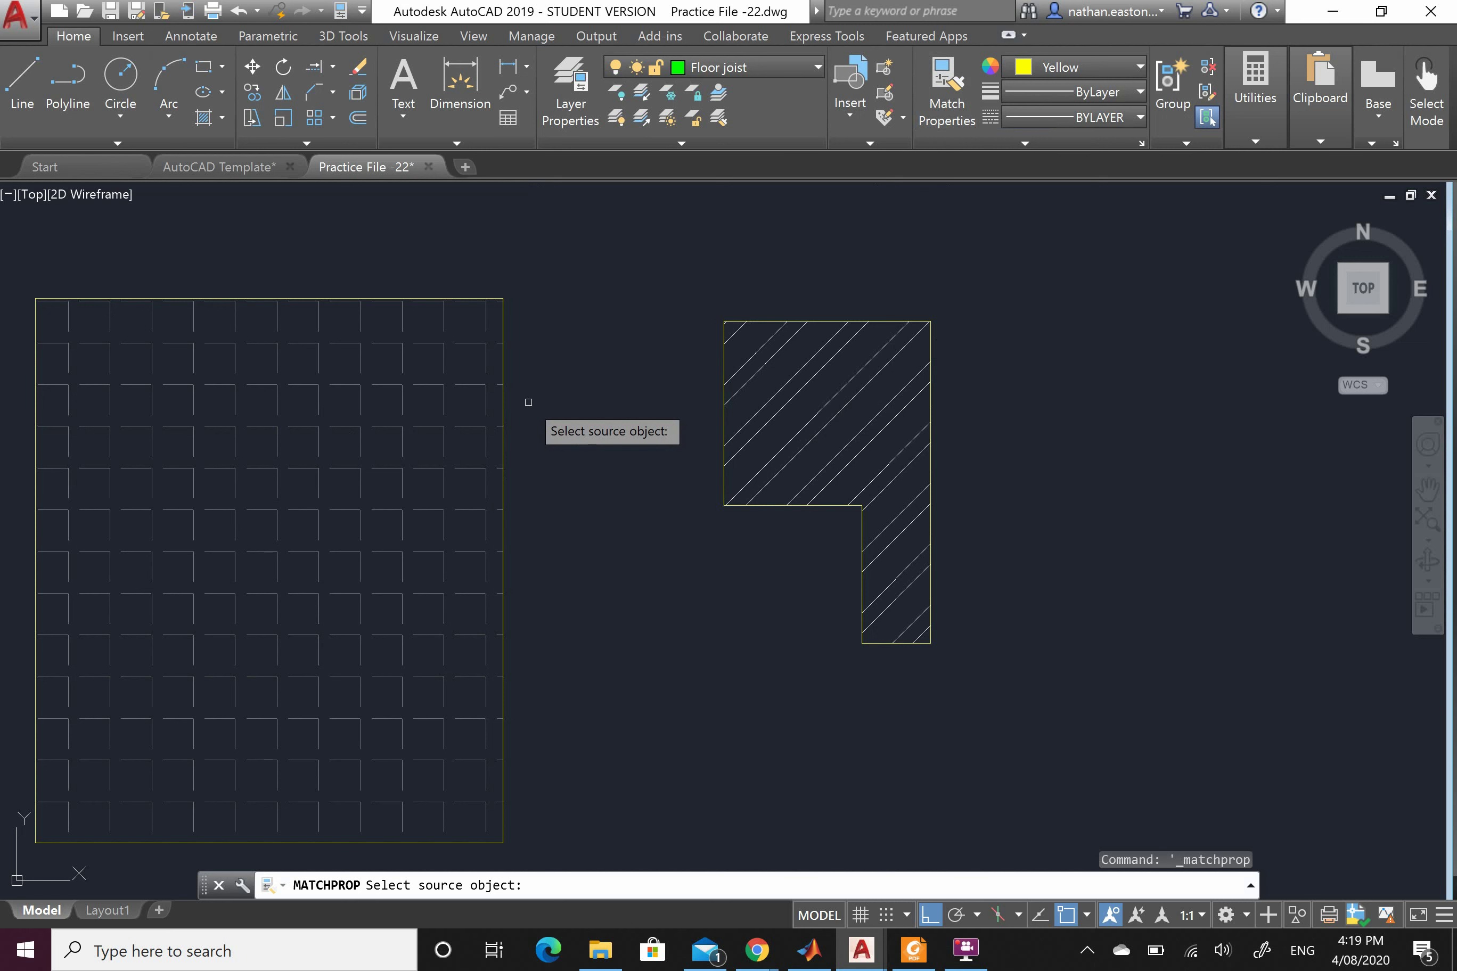
{"action": "left_click", "coordinate": [401, 382]}
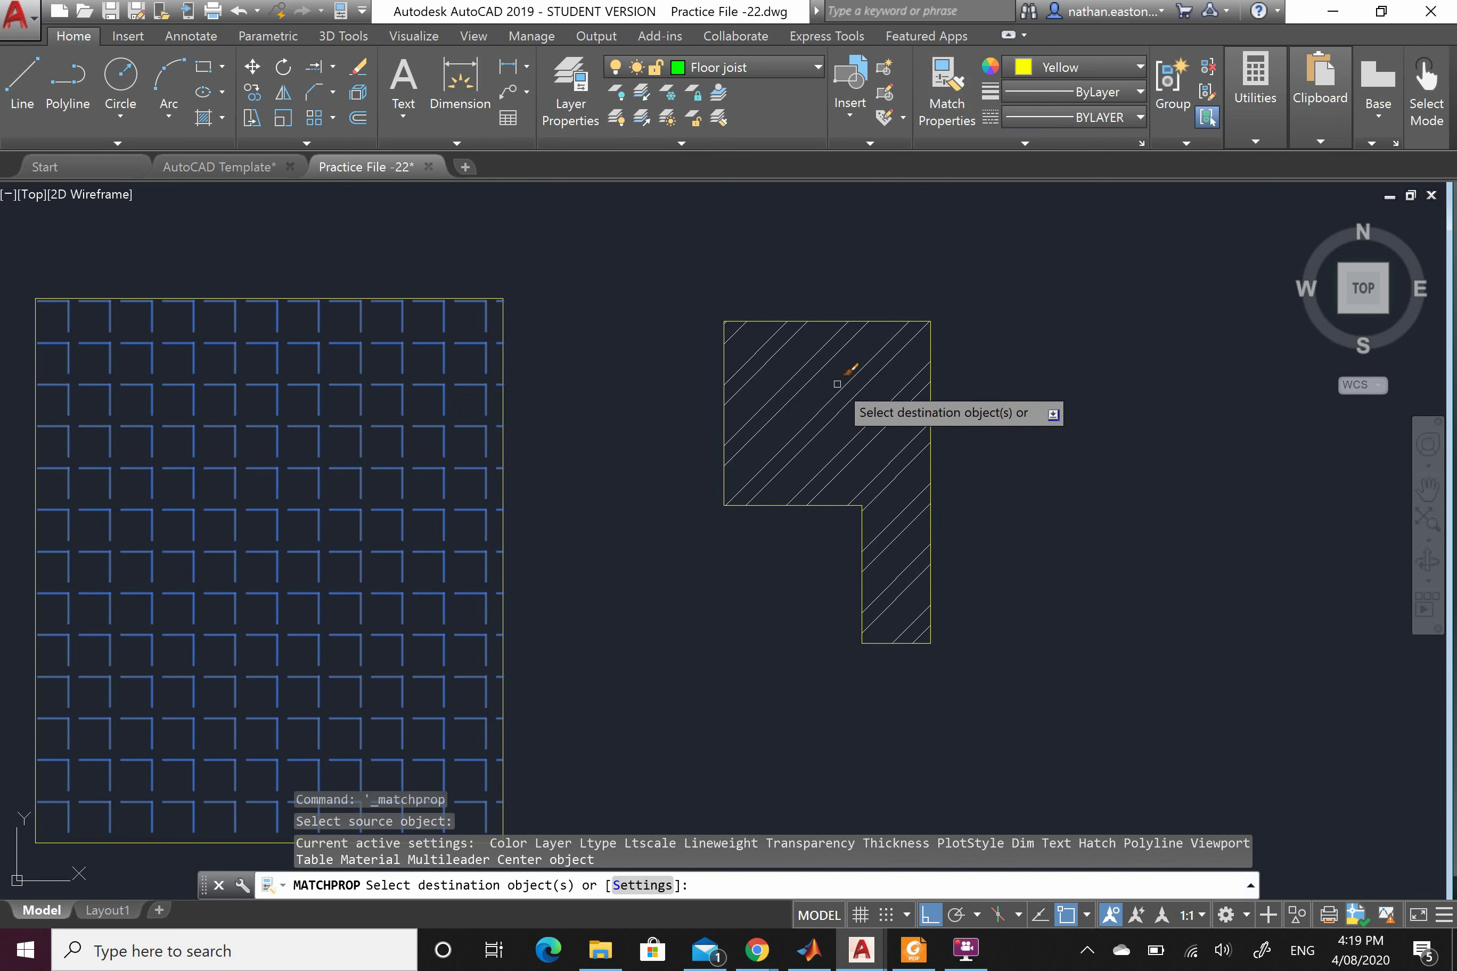
{"action": "left_click", "coordinate": [821, 374]}
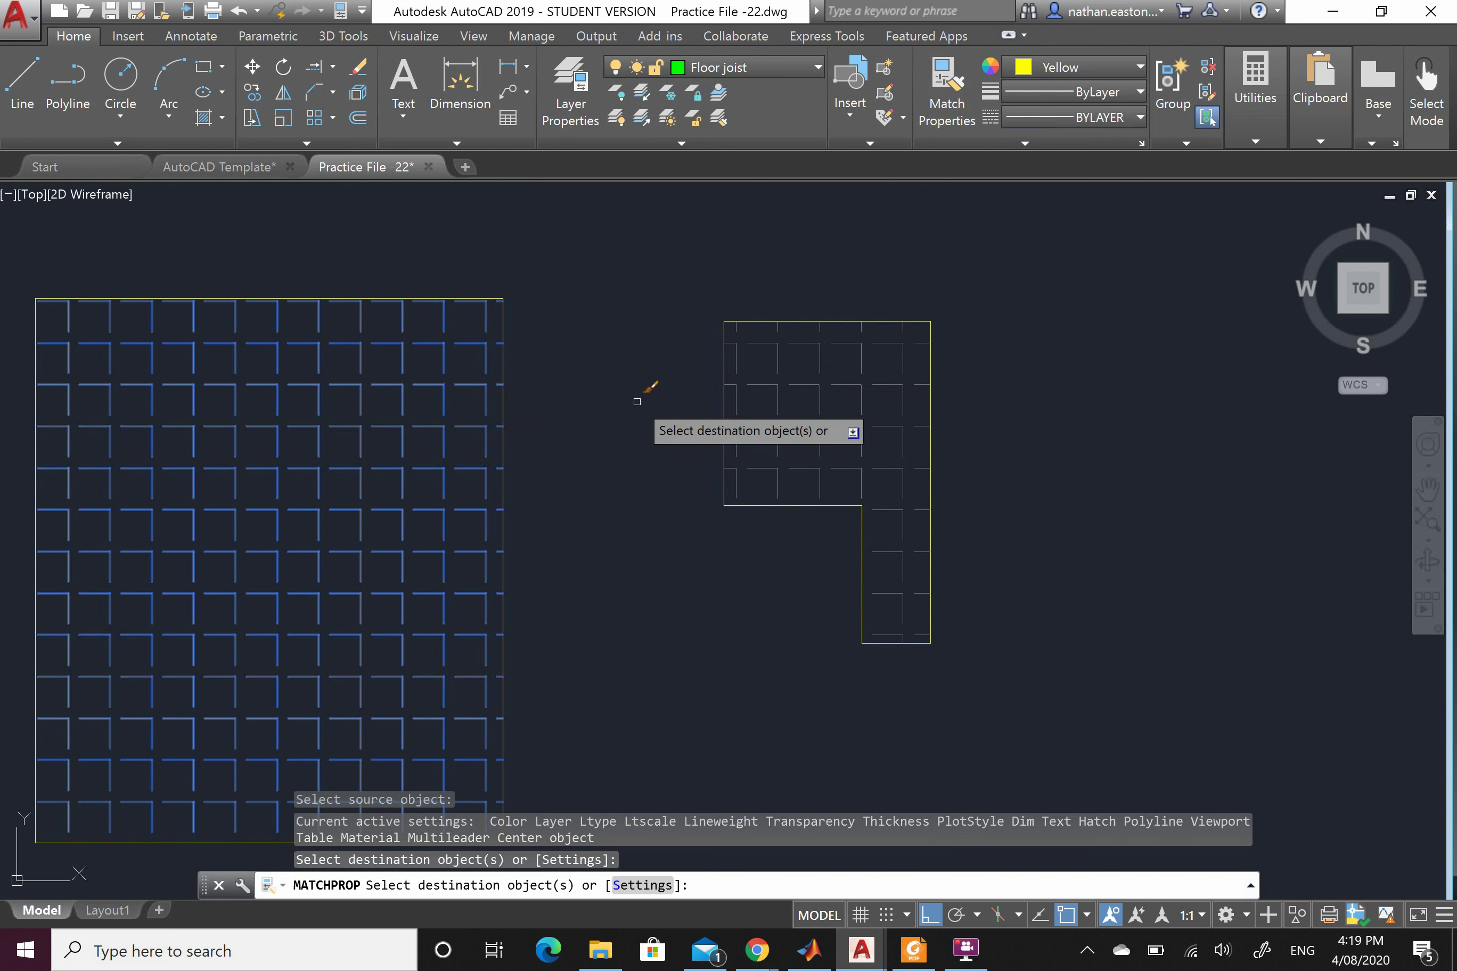
{"action": "key", "text": "Escape"}
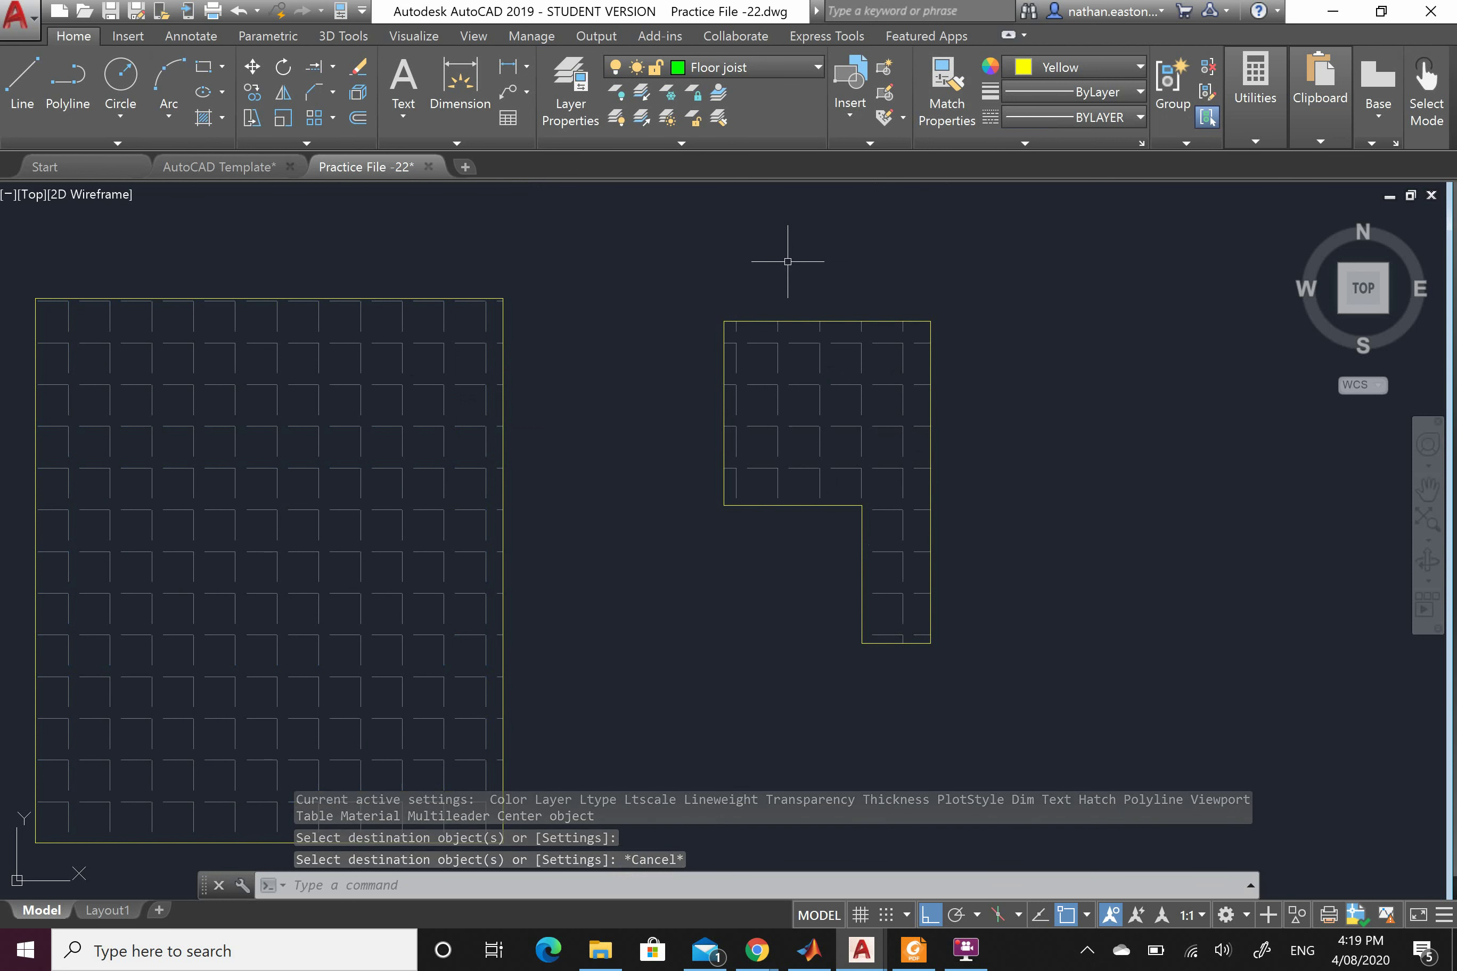
Draw a 300 by 300 square in the empty space to the right of the hatched L-shape
{"action": "scroll", "coordinate": [787, 262], "scroll_direction": "down", "scroll_amount": 4}
{"action": "scroll", "coordinate": [709, 311], "scroll_direction": "down", "scroll_amount": 5}
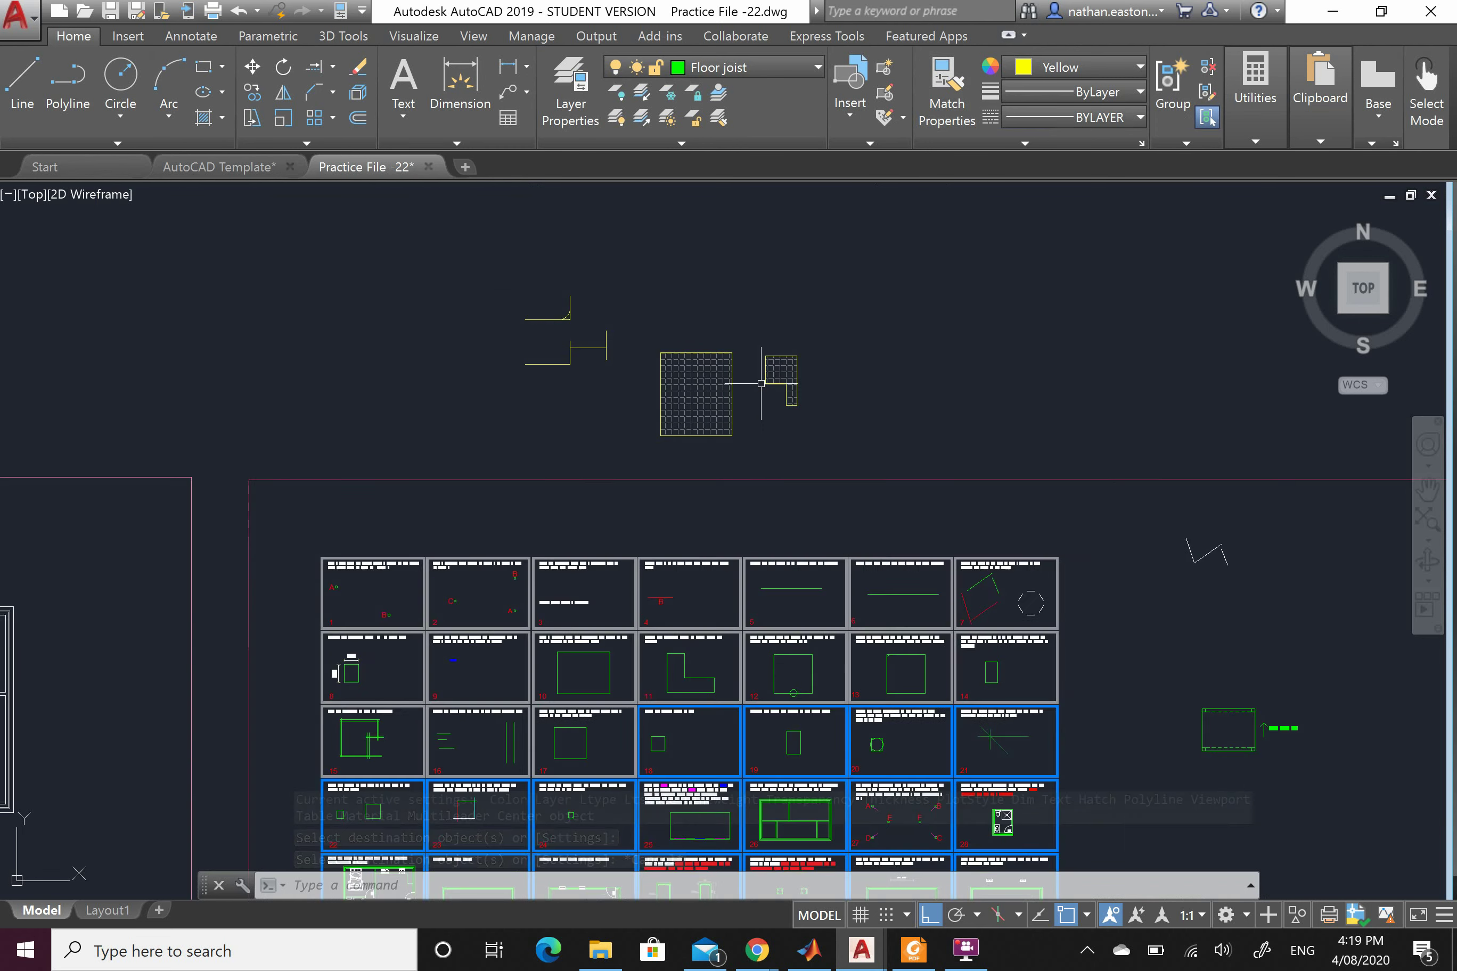
{"action": "scroll", "coordinate": [742, 334], "scroll_direction": "up", "scroll_amount": 5}
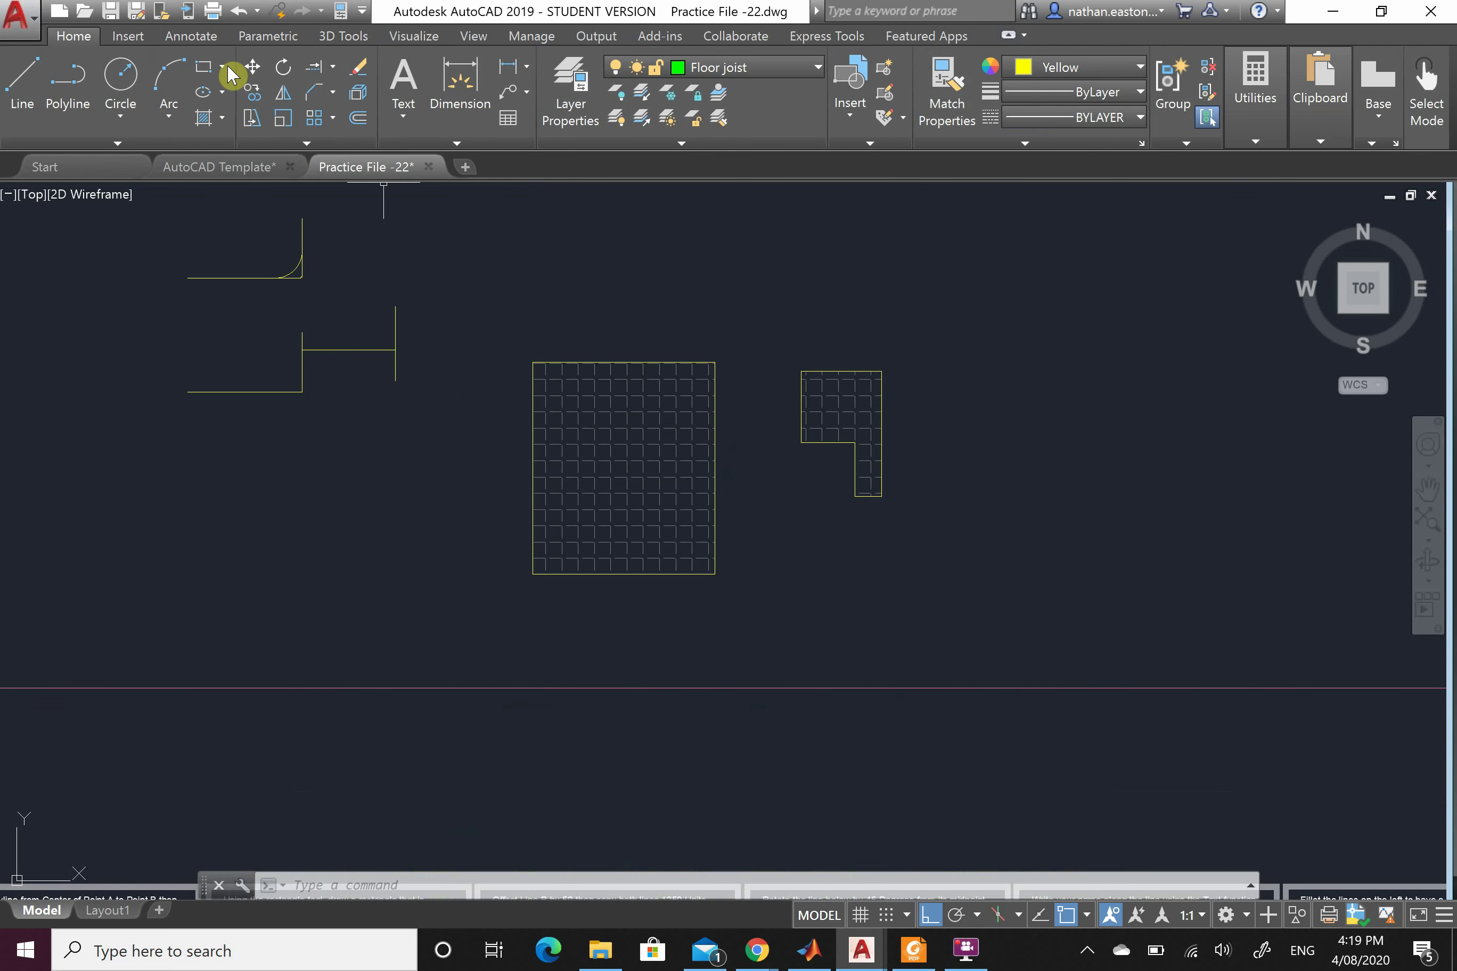
{"action": "left_click", "coordinate": [202, 66]}
{"action": "scroll", "coordinate": [234, 403], "scroll_direction": "down", "scroll_amount": 2}
{"action": "scroll", "coordinate": [640, 446], "scroll_direction": "up", "scroll_amount": 4}
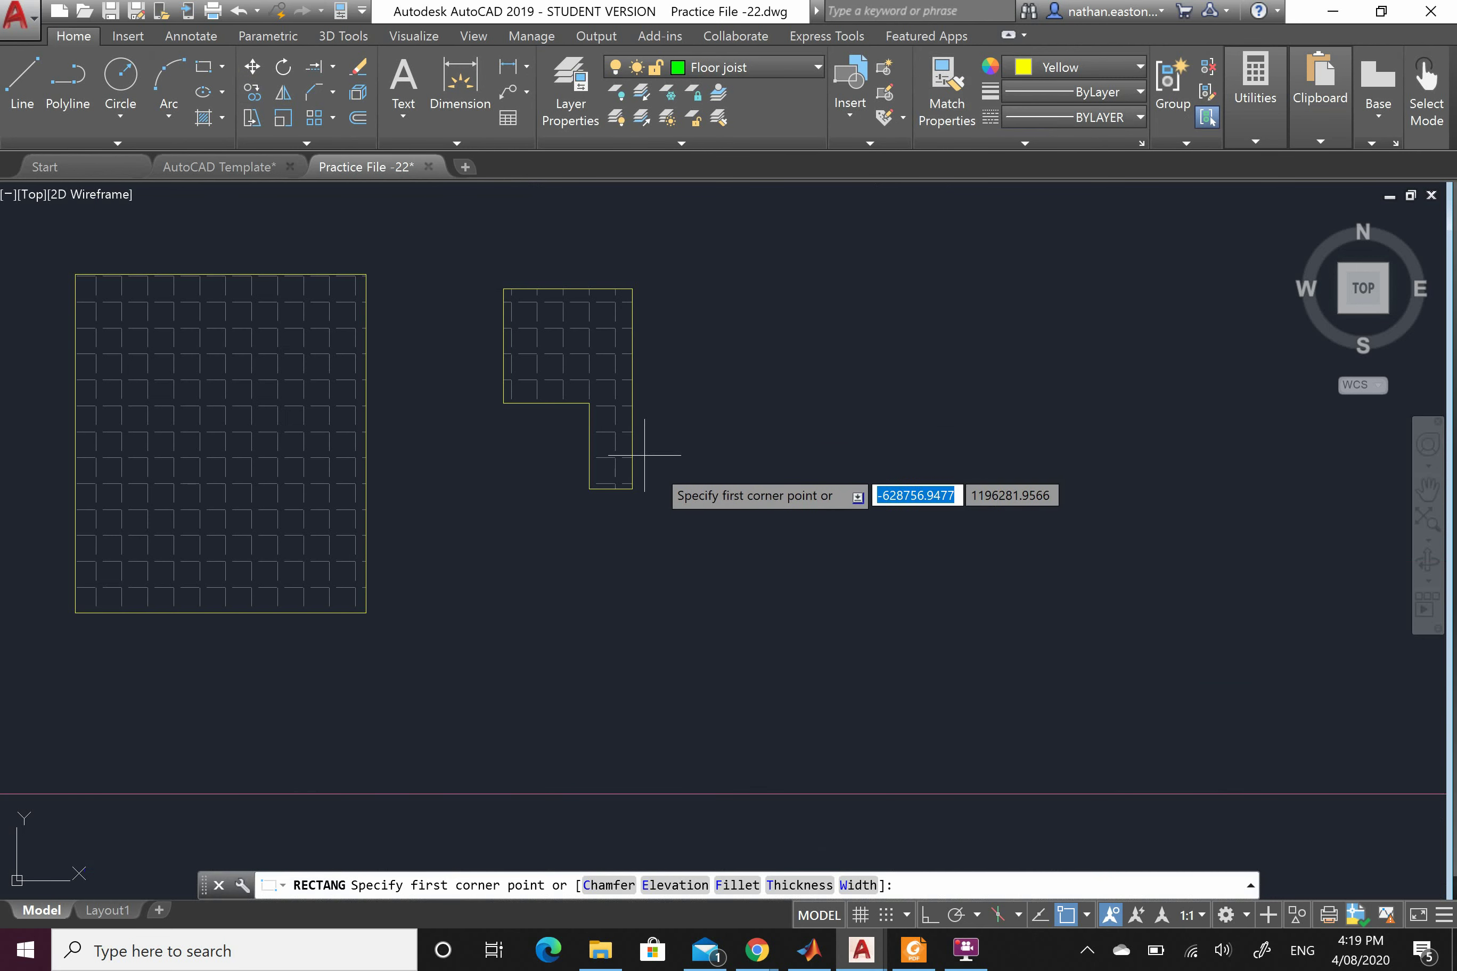
{"action": "left_click", "coordinate": [811, 467]}
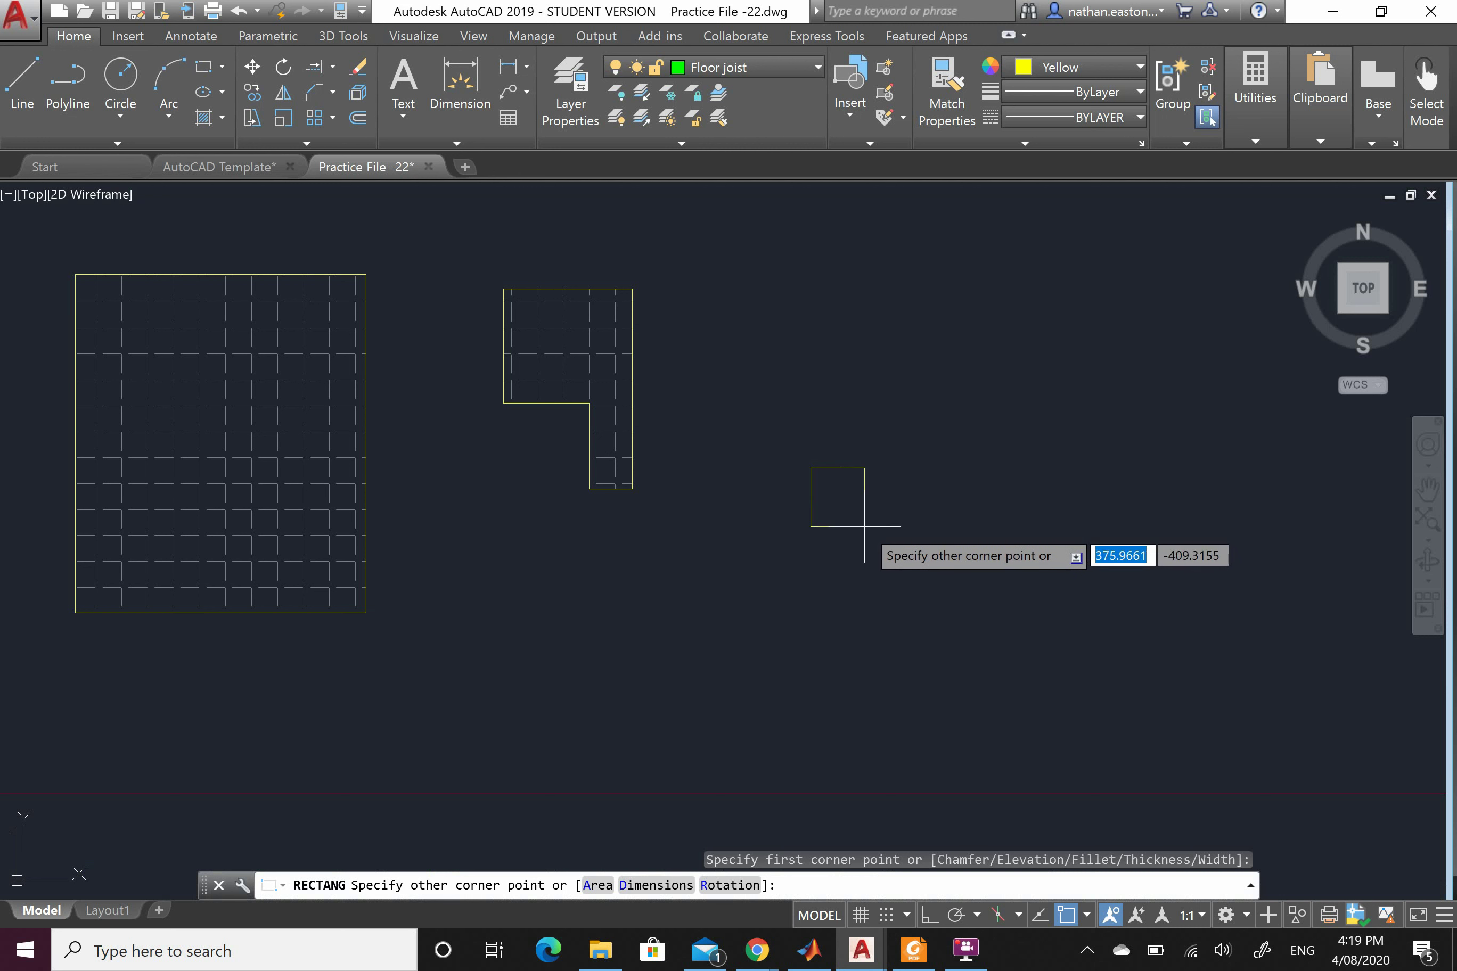
{"action": "type", "text": "300"}
{"action": "key", "text": "Tab"}
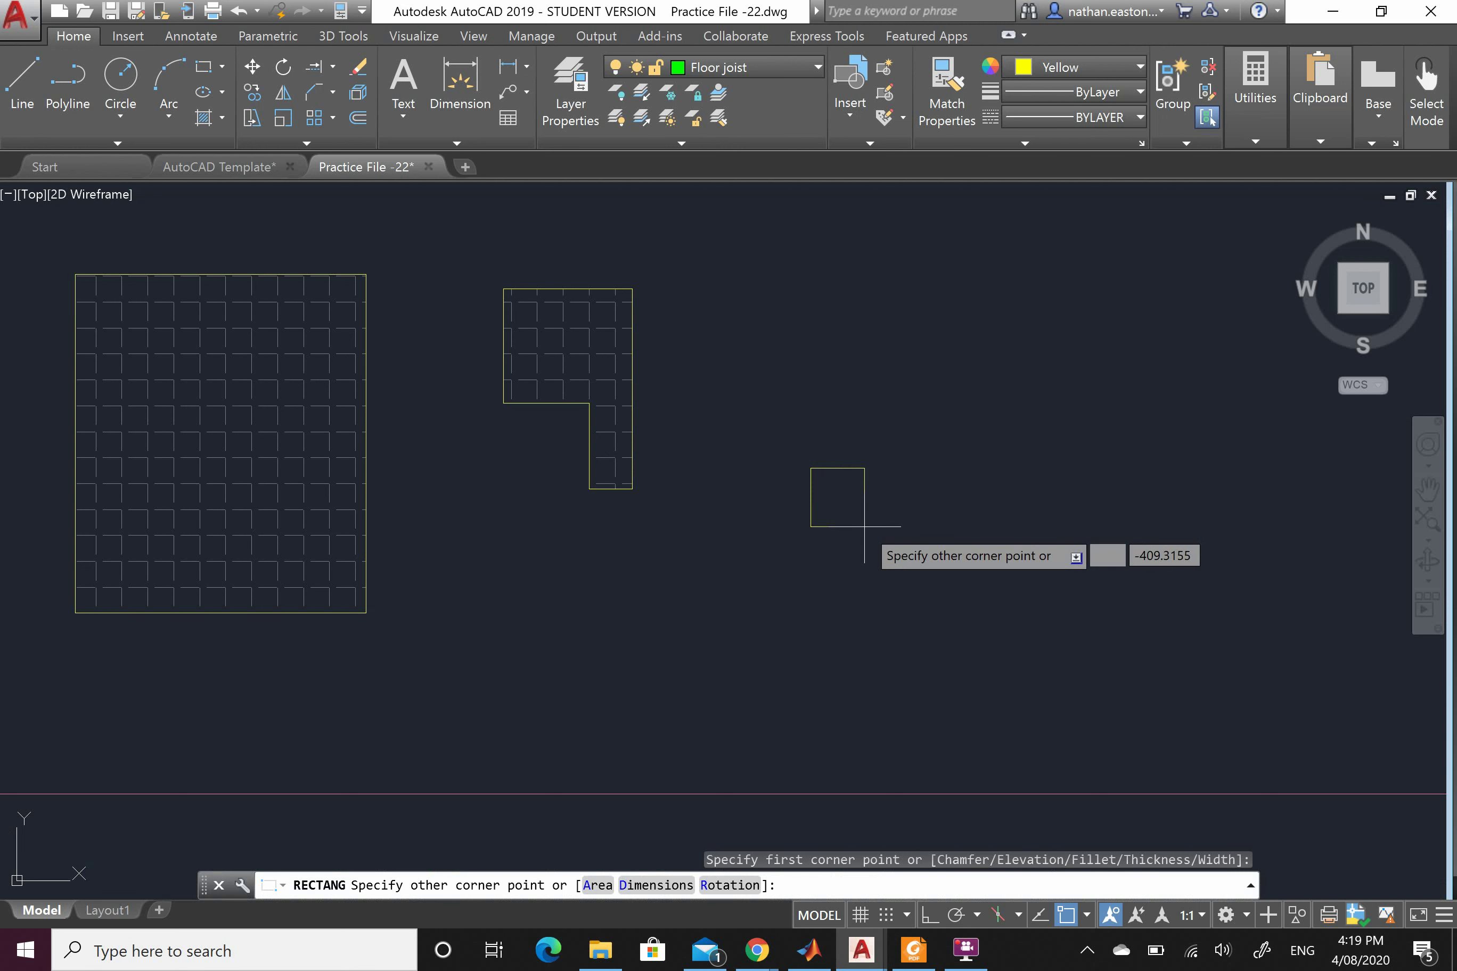
{"action": "type", "text": "300"}
{"action": "key", "text": "Return"}
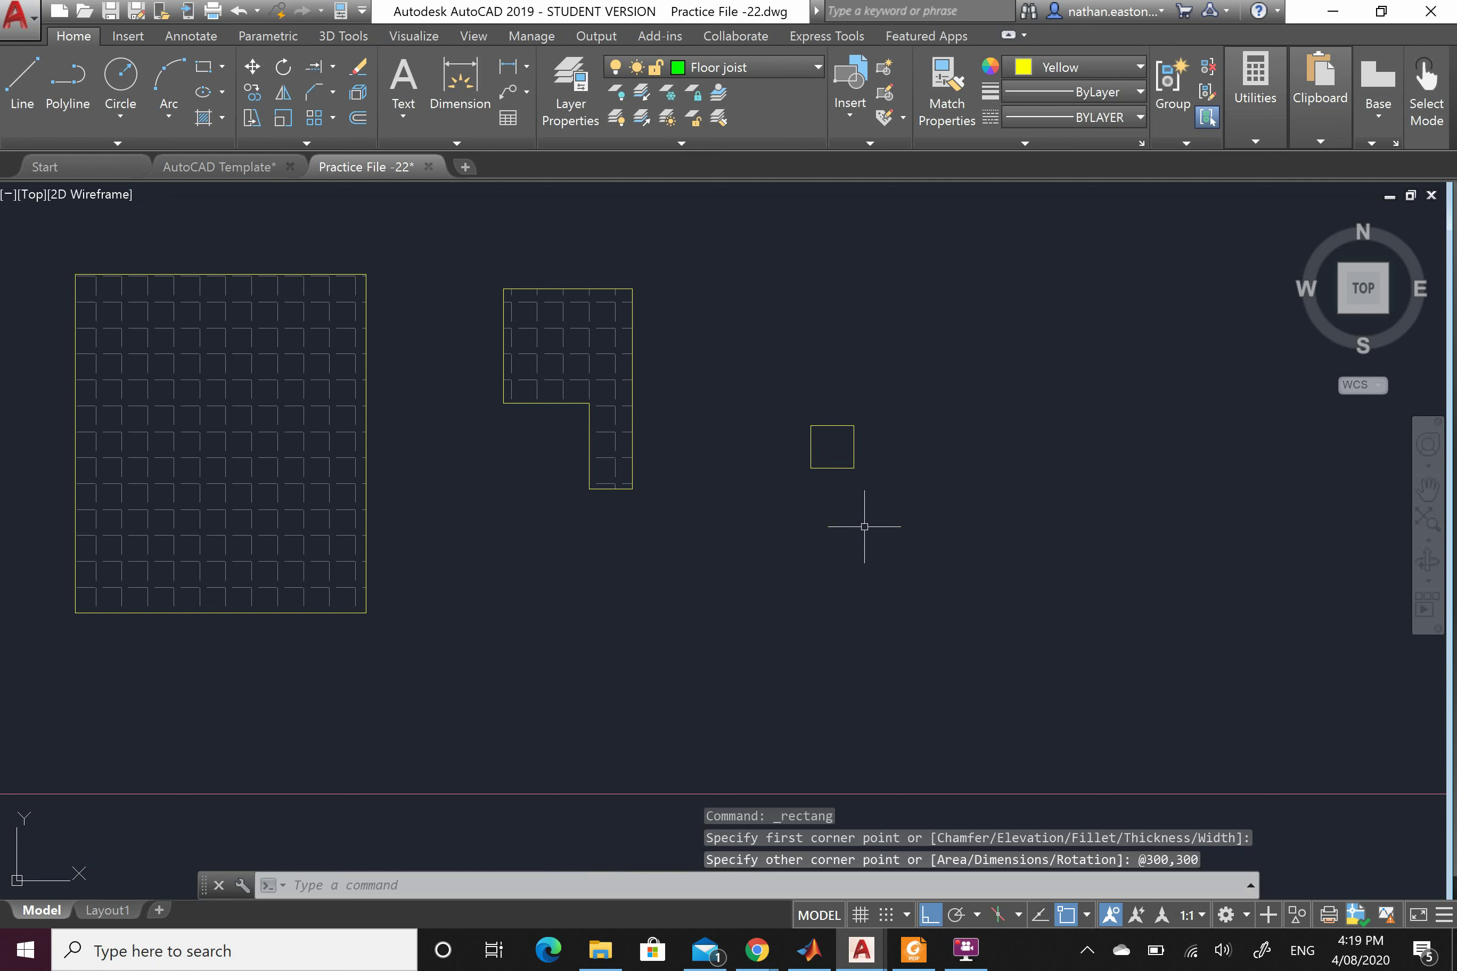
{"action": "scroll", "coordinate": [1035, 409], "scroll_direction": "up", "scroll_amount": 2}
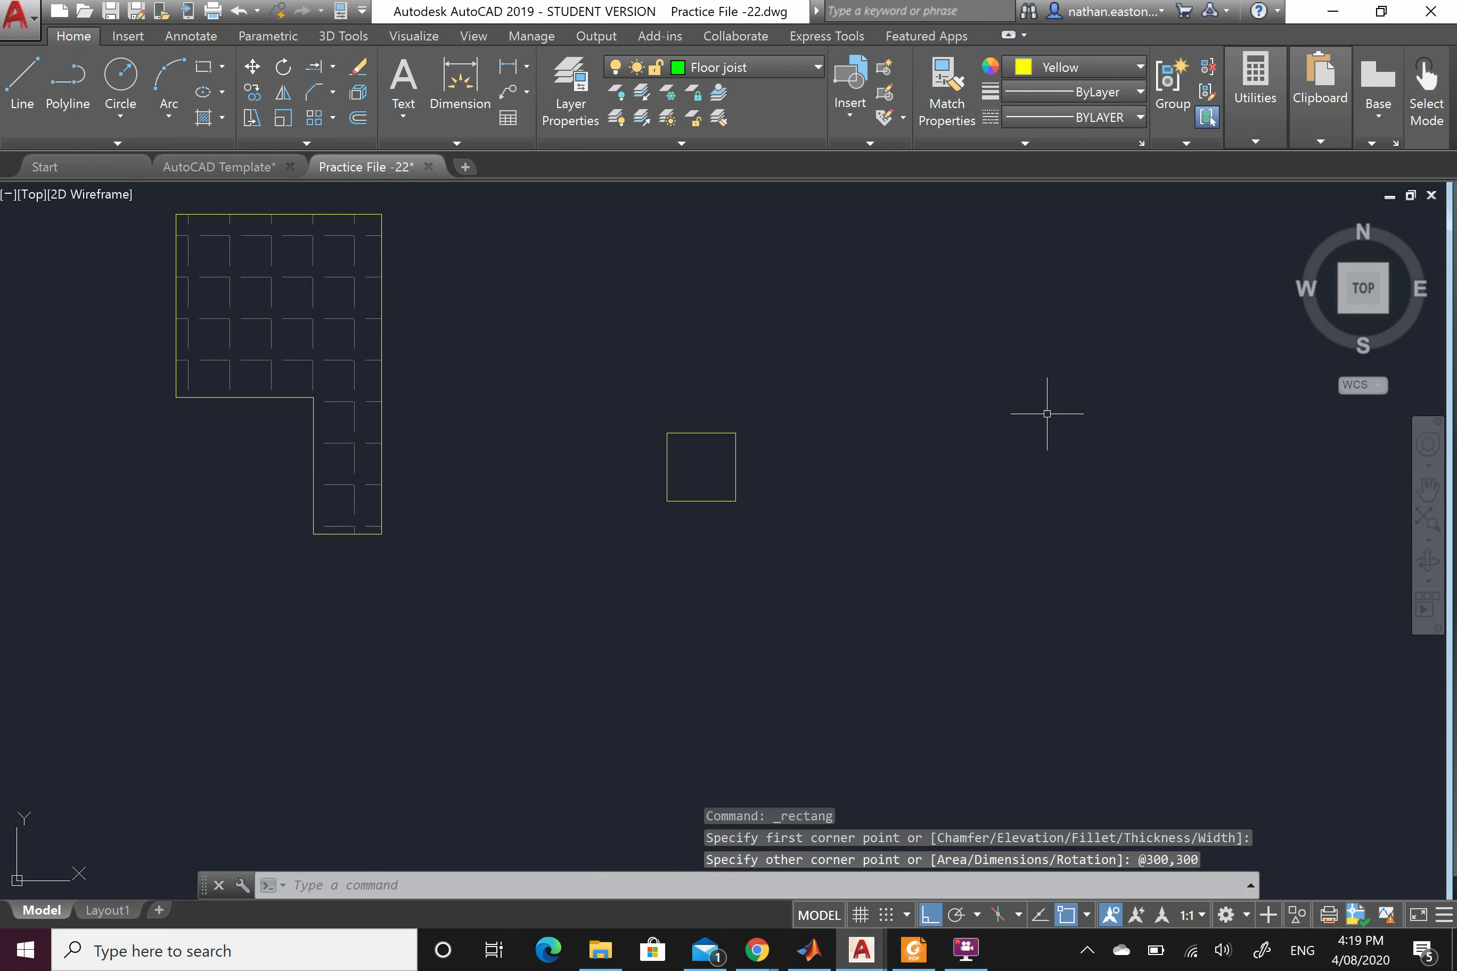
{"action": "left_click", "coordinate": [283, 121]}
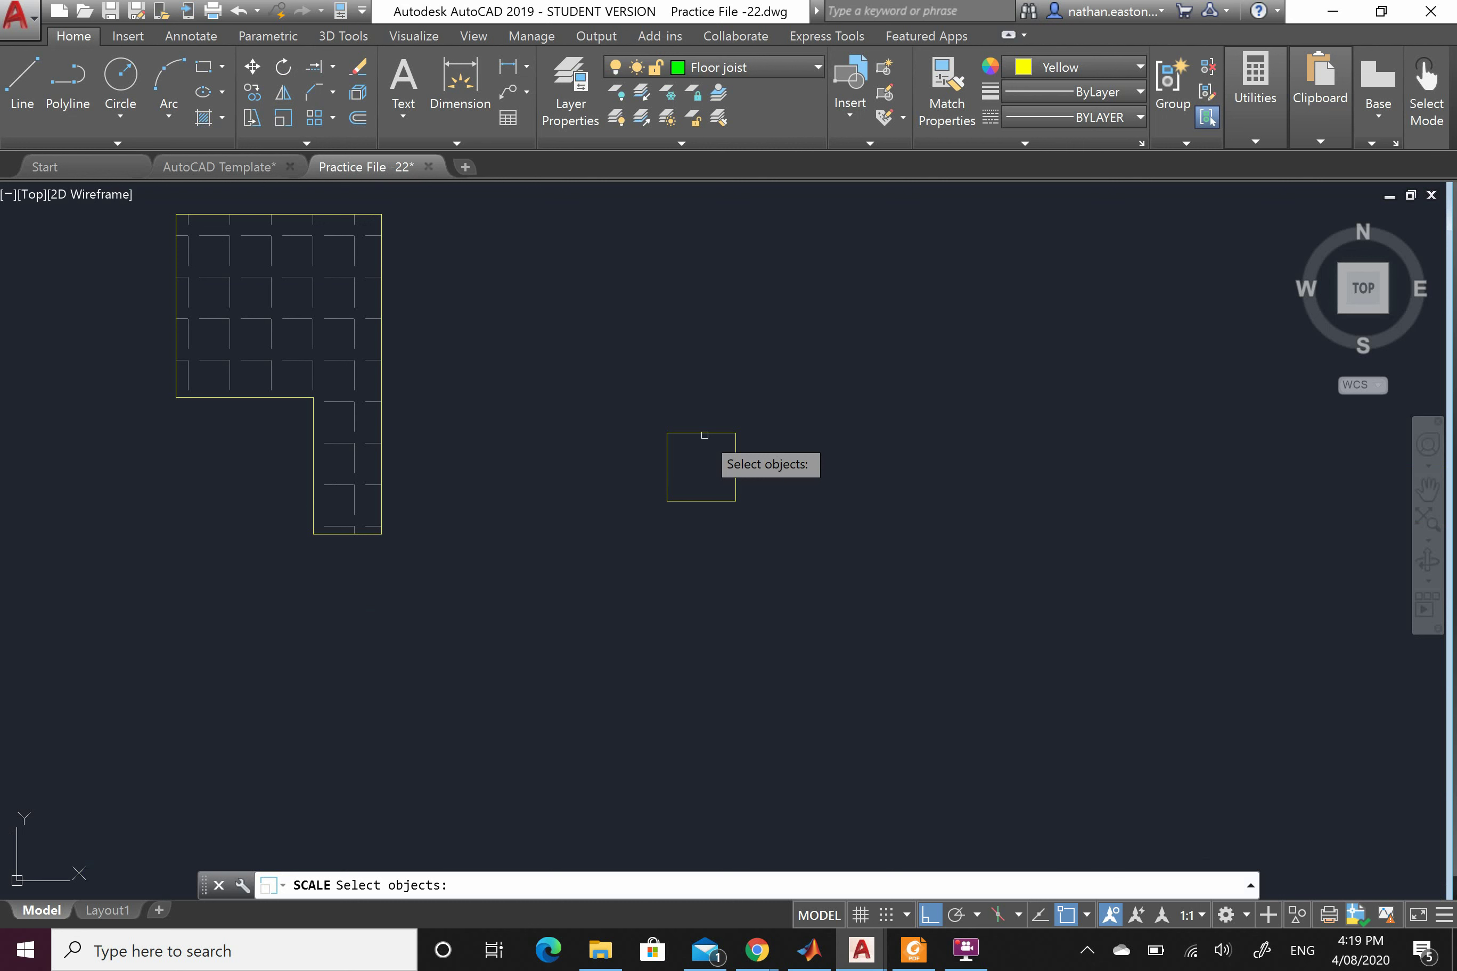
{"action": "left_click", "coordinate": [704, 435]}
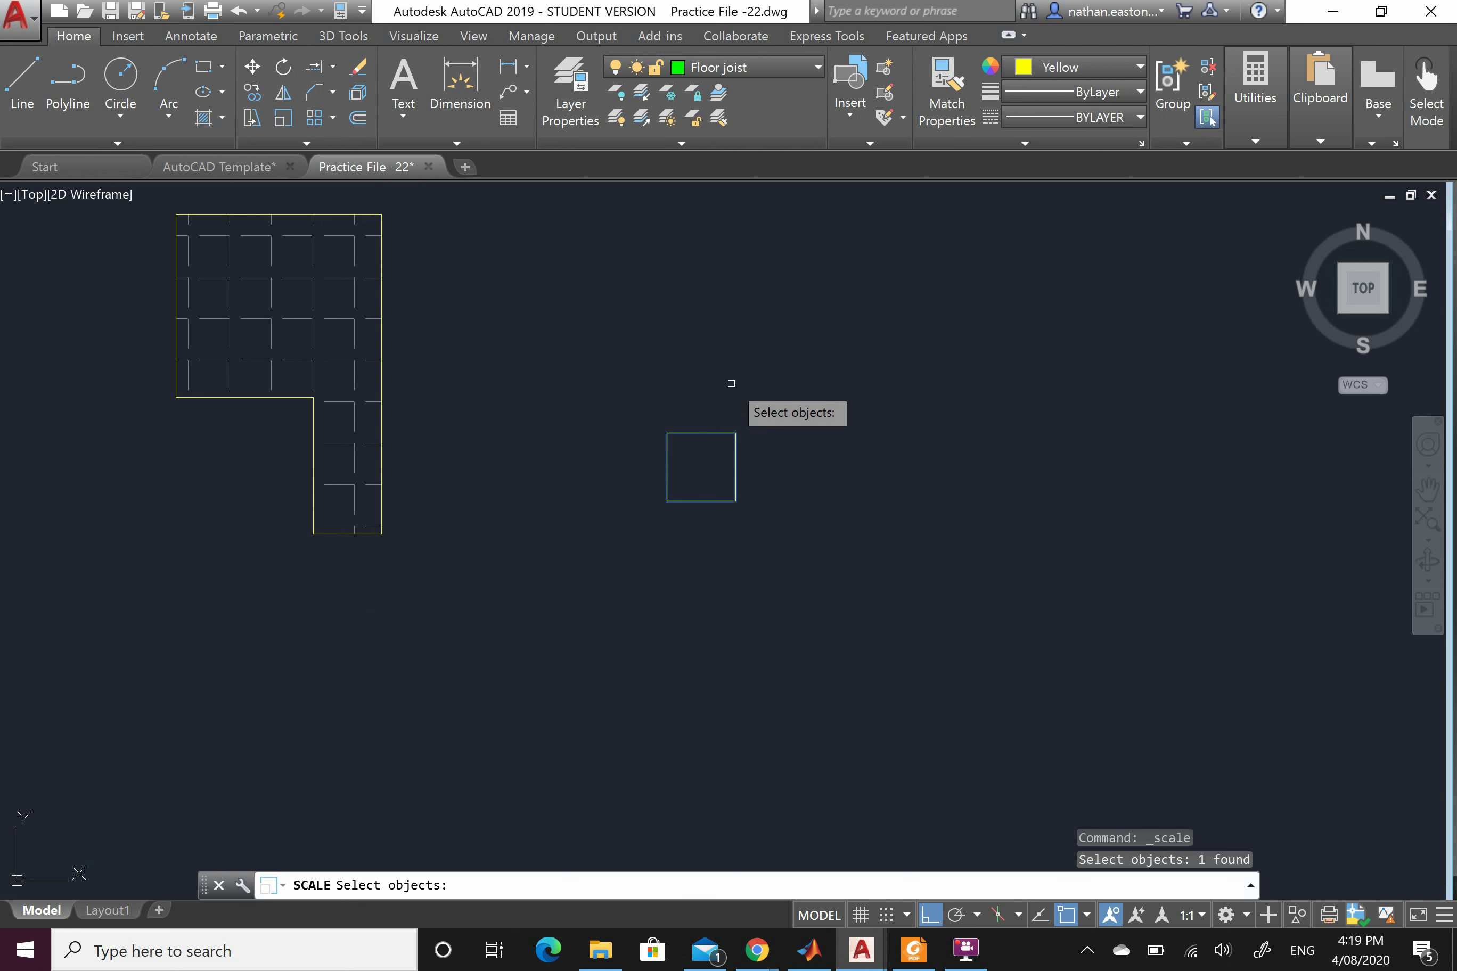
{"action": "key", "text": "Return"}
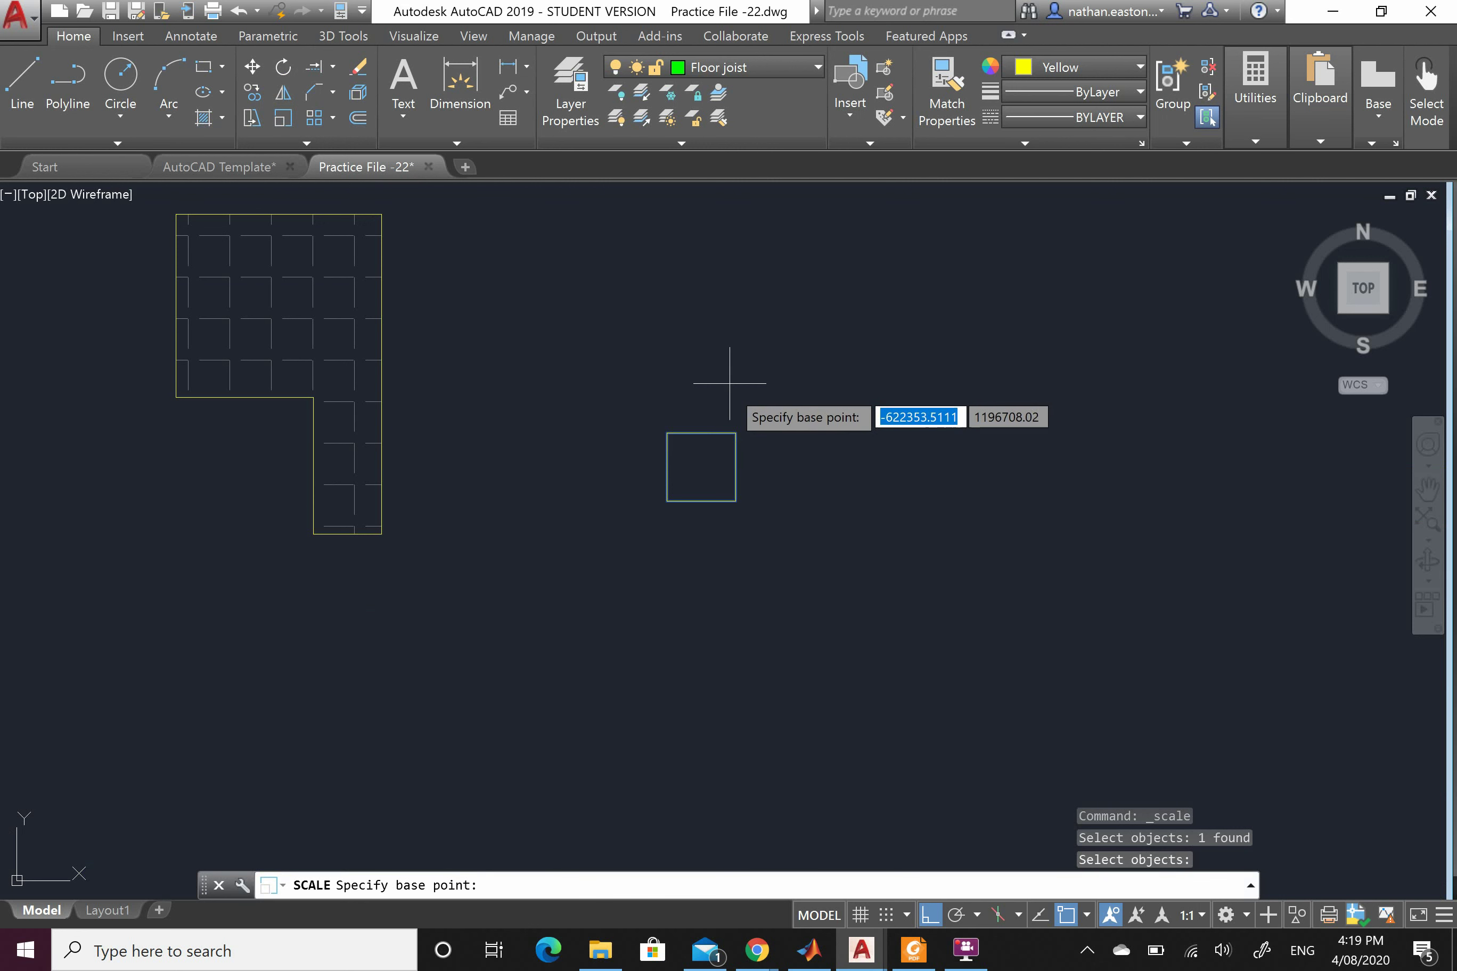
{"action": "scroll", "coordinate": [481, 456], "scroll_direction": "down", "scroll_amount": 2}
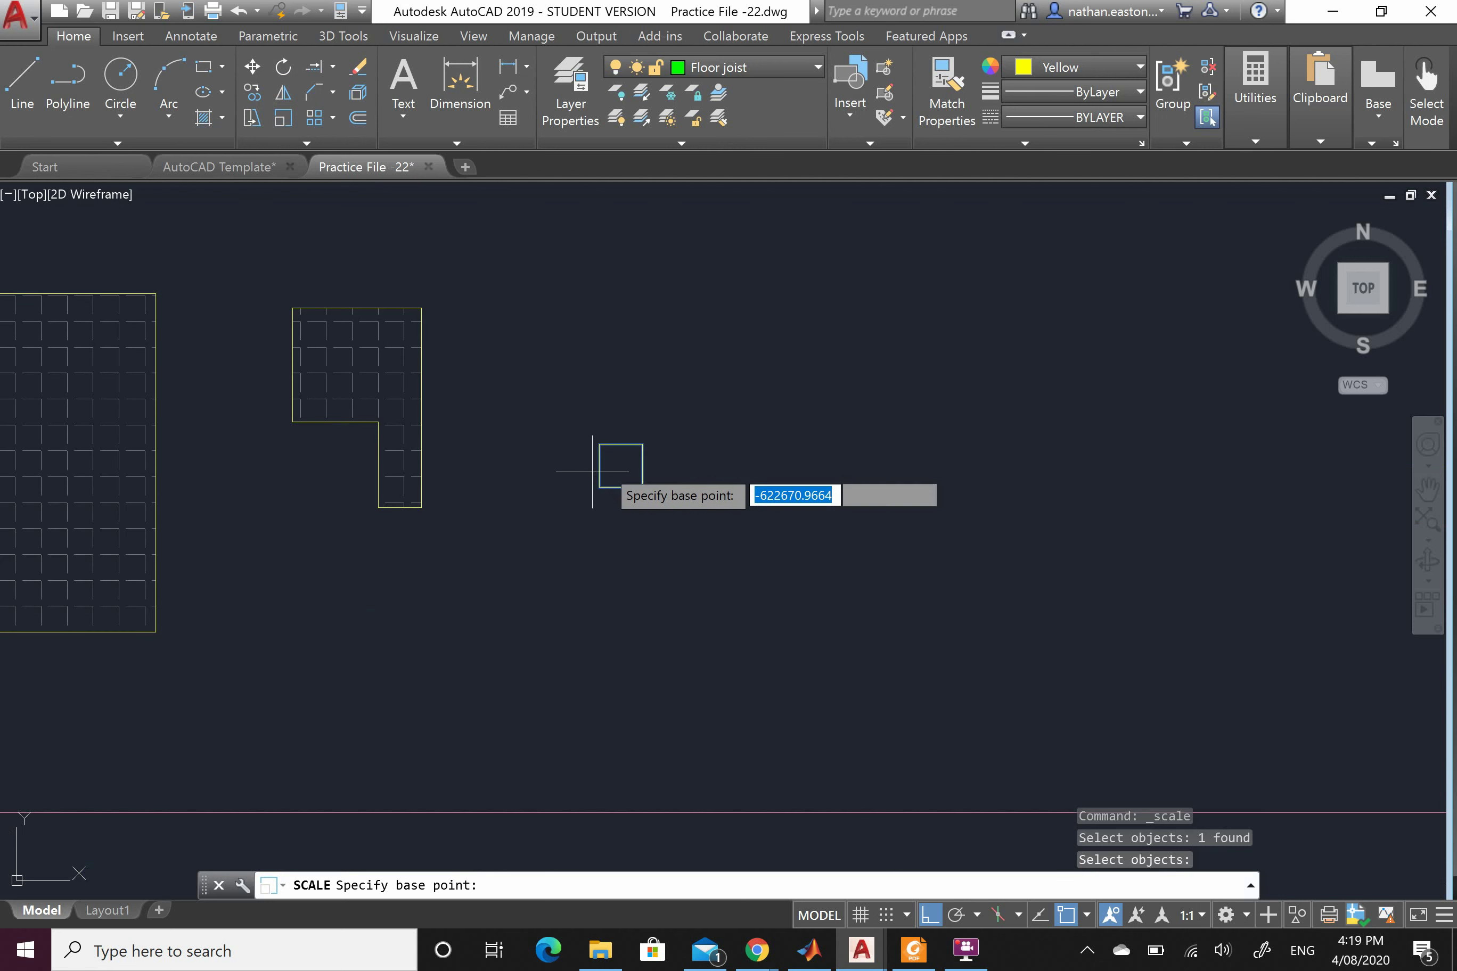
{"action": "scroll", "coordinate": [798, 438], "scroll_direction": "up", "scroll_amount": 4}
{"action": "left_click", "coordinate": [958, 287]}
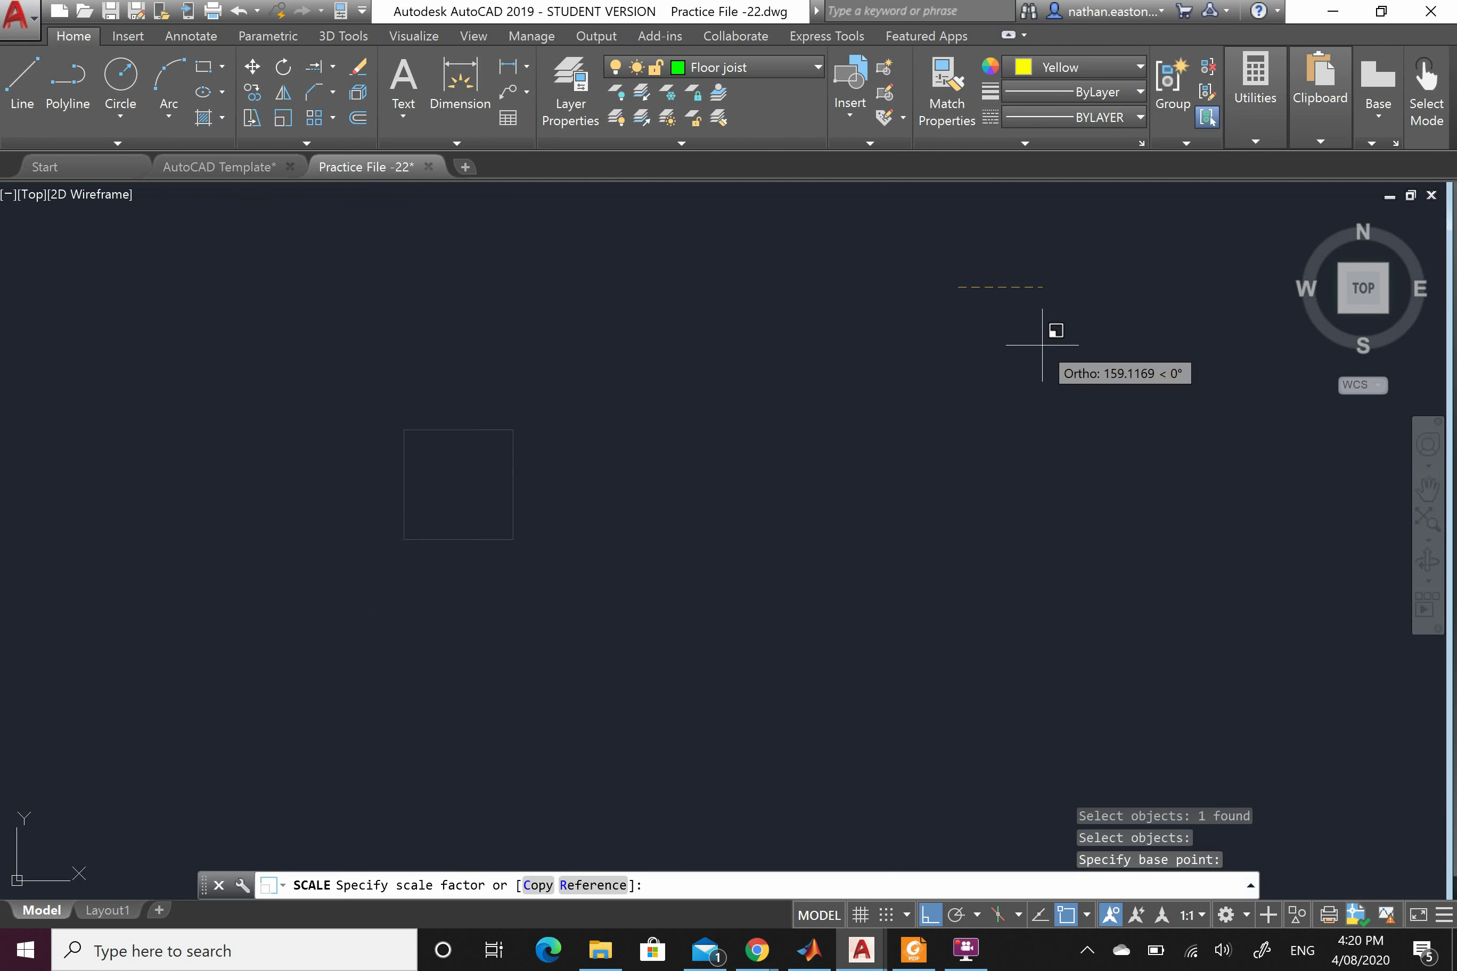
{"action": "key", "text": "Escape"}
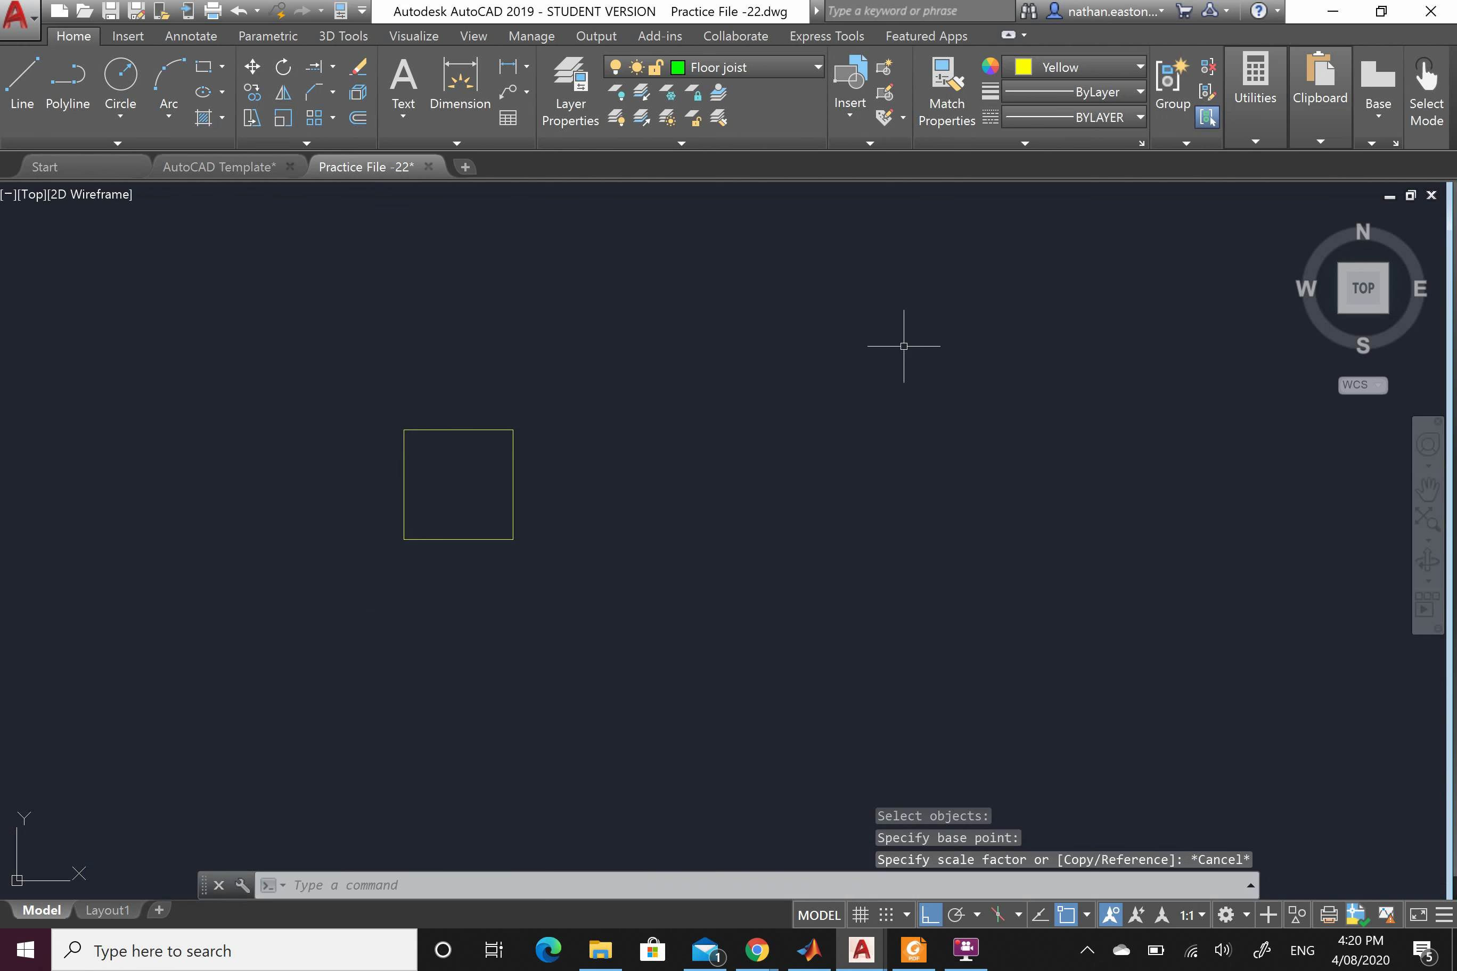
Scale the small square by a factor of 3.5 from its lower-left corner
{"action": "left_click", "coordinate": [283, 118]}
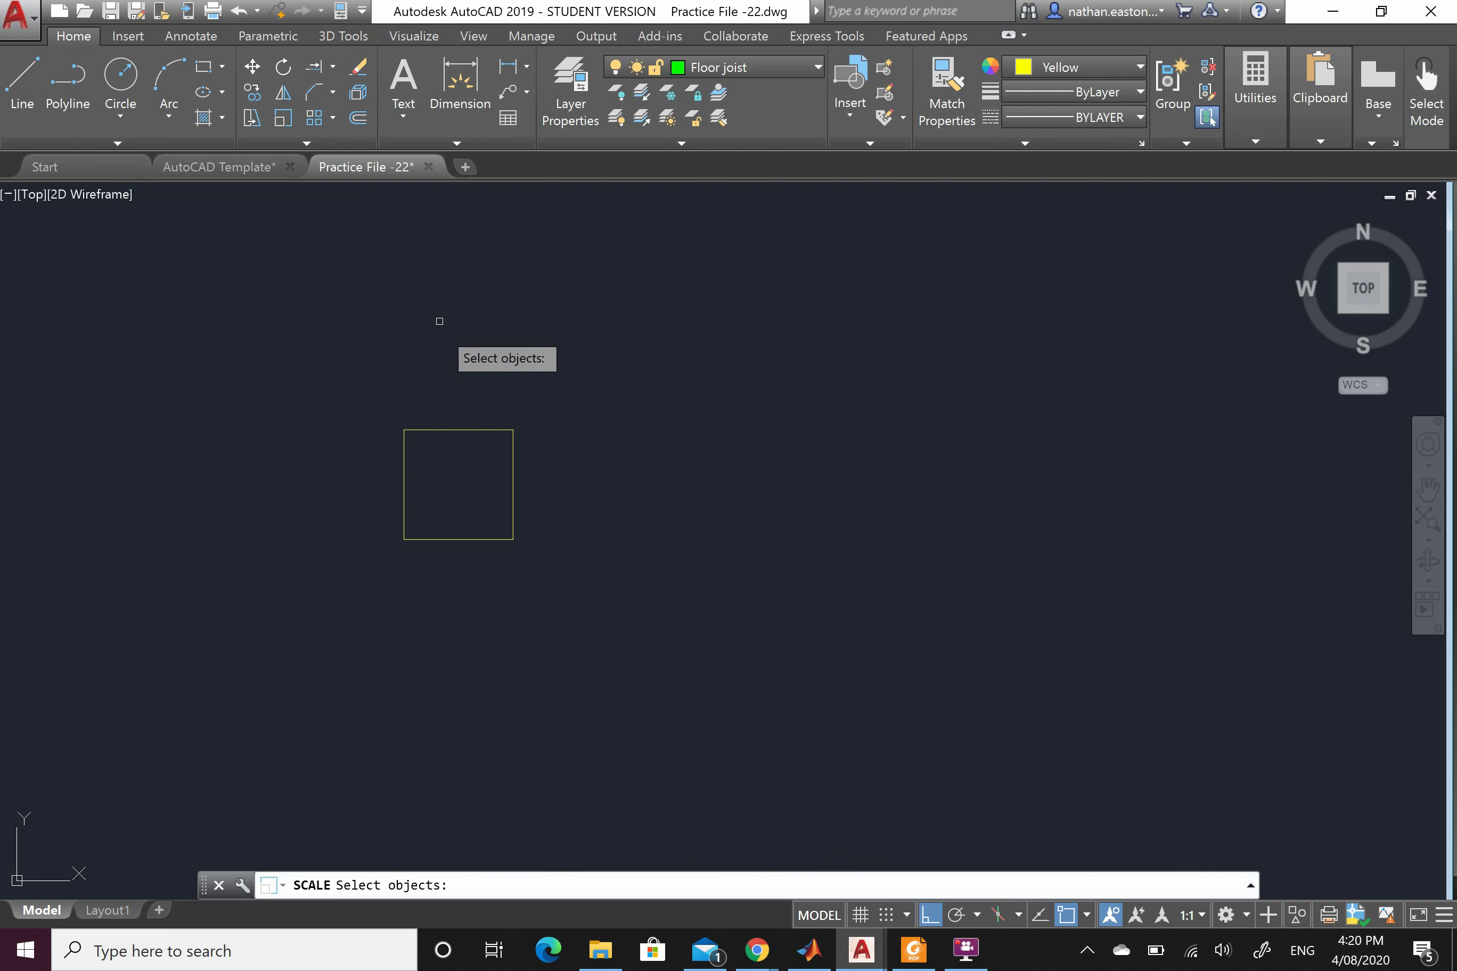
{"action": "left_click", "coordinate": [451, 429]}
{"action": "key", "text": "Return"}
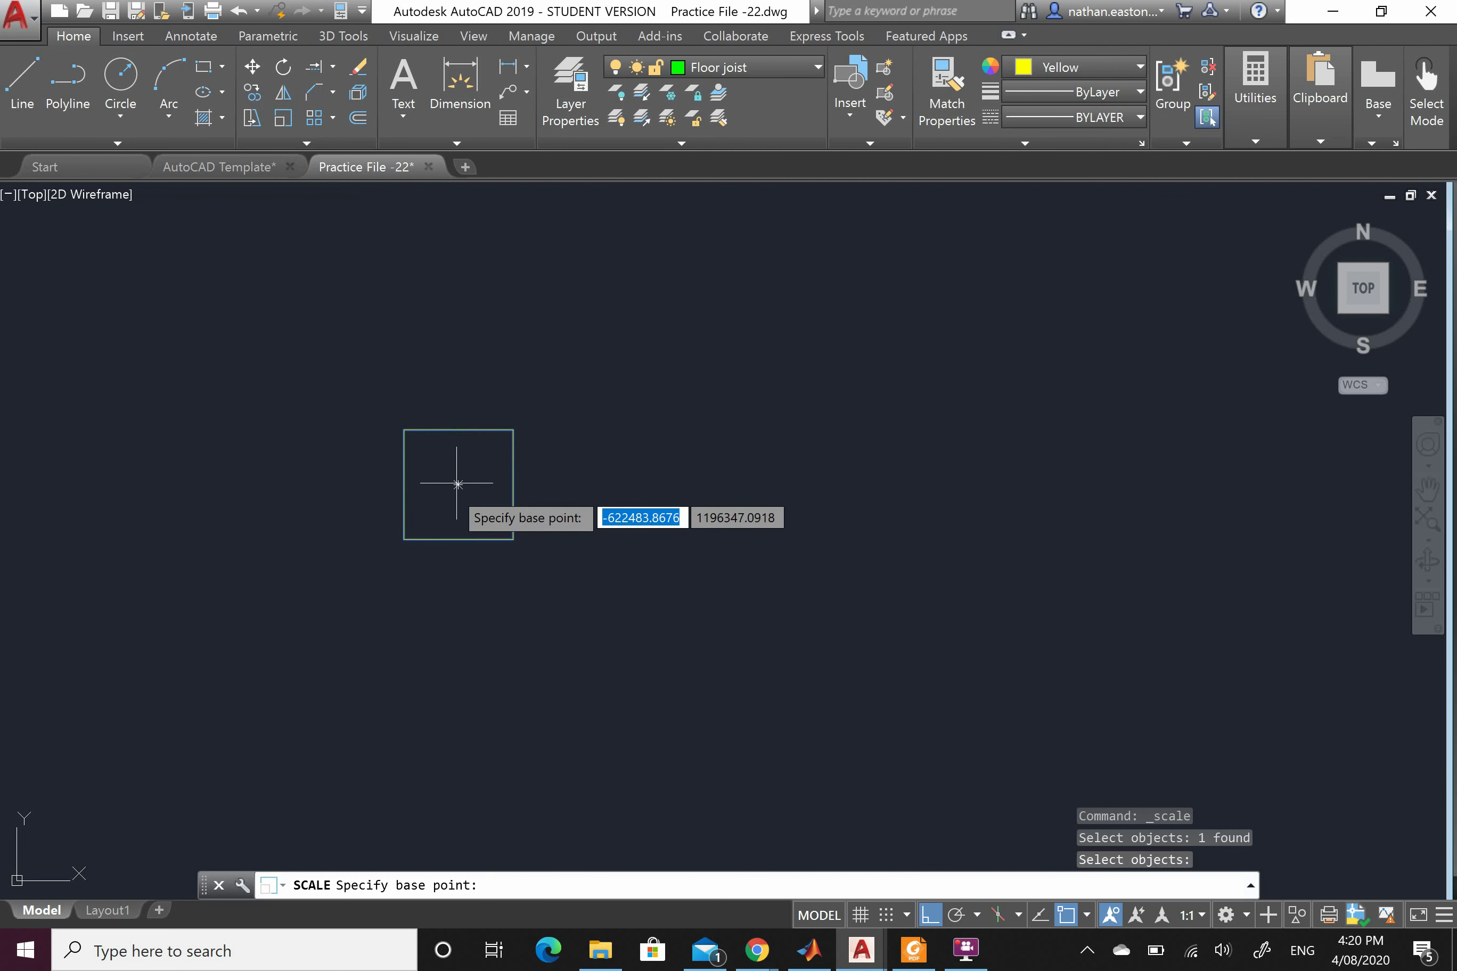
{"action": "left_click", "coordinate": [404, 540]}
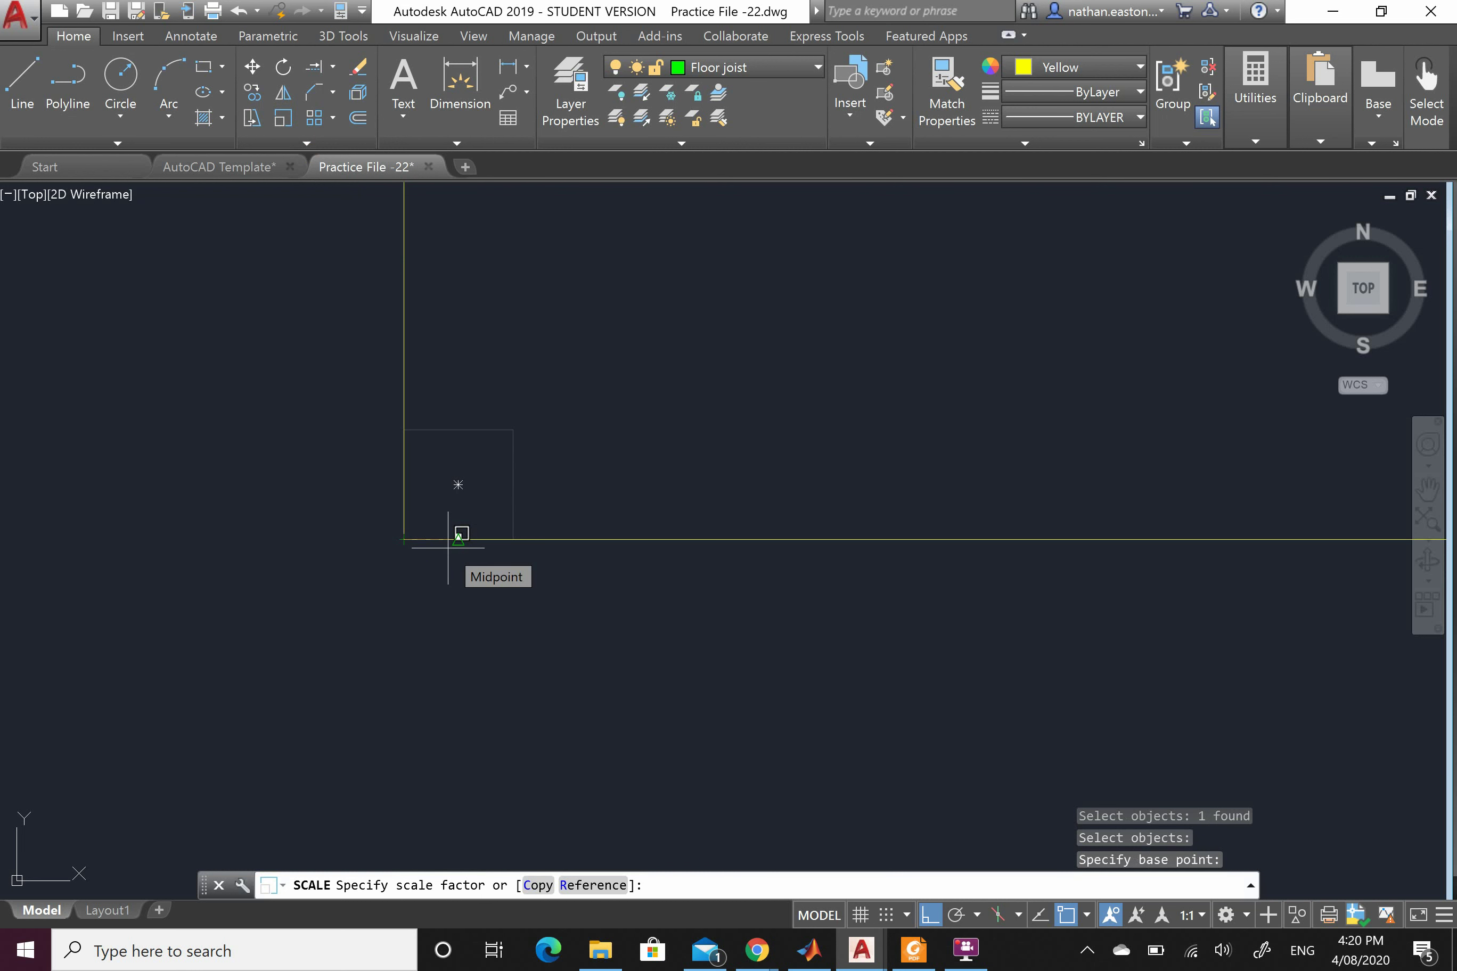
{"action": "type", "text": "3.5"}
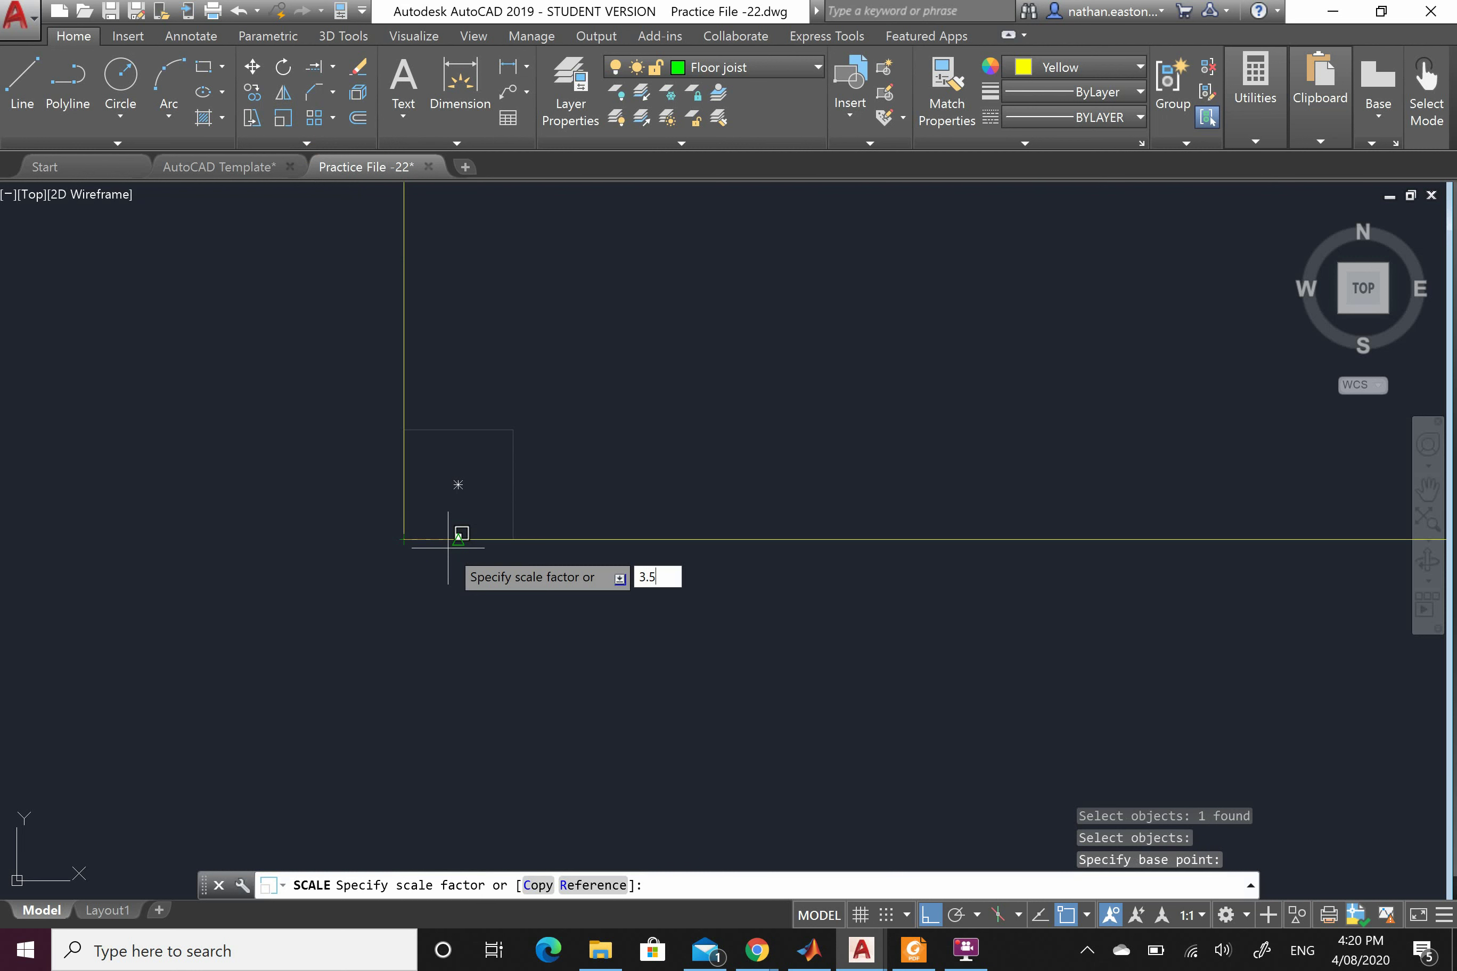
{"action": "key", "text": "Return"}
{"action": "scroll", "coordinate": [447, 548], "scroll_direction": "down", "scroll_amount": 4}
{"action": "scroll", "coordinate": [463, 476], "scroll_direction": "up", "scroll_amount": 4}
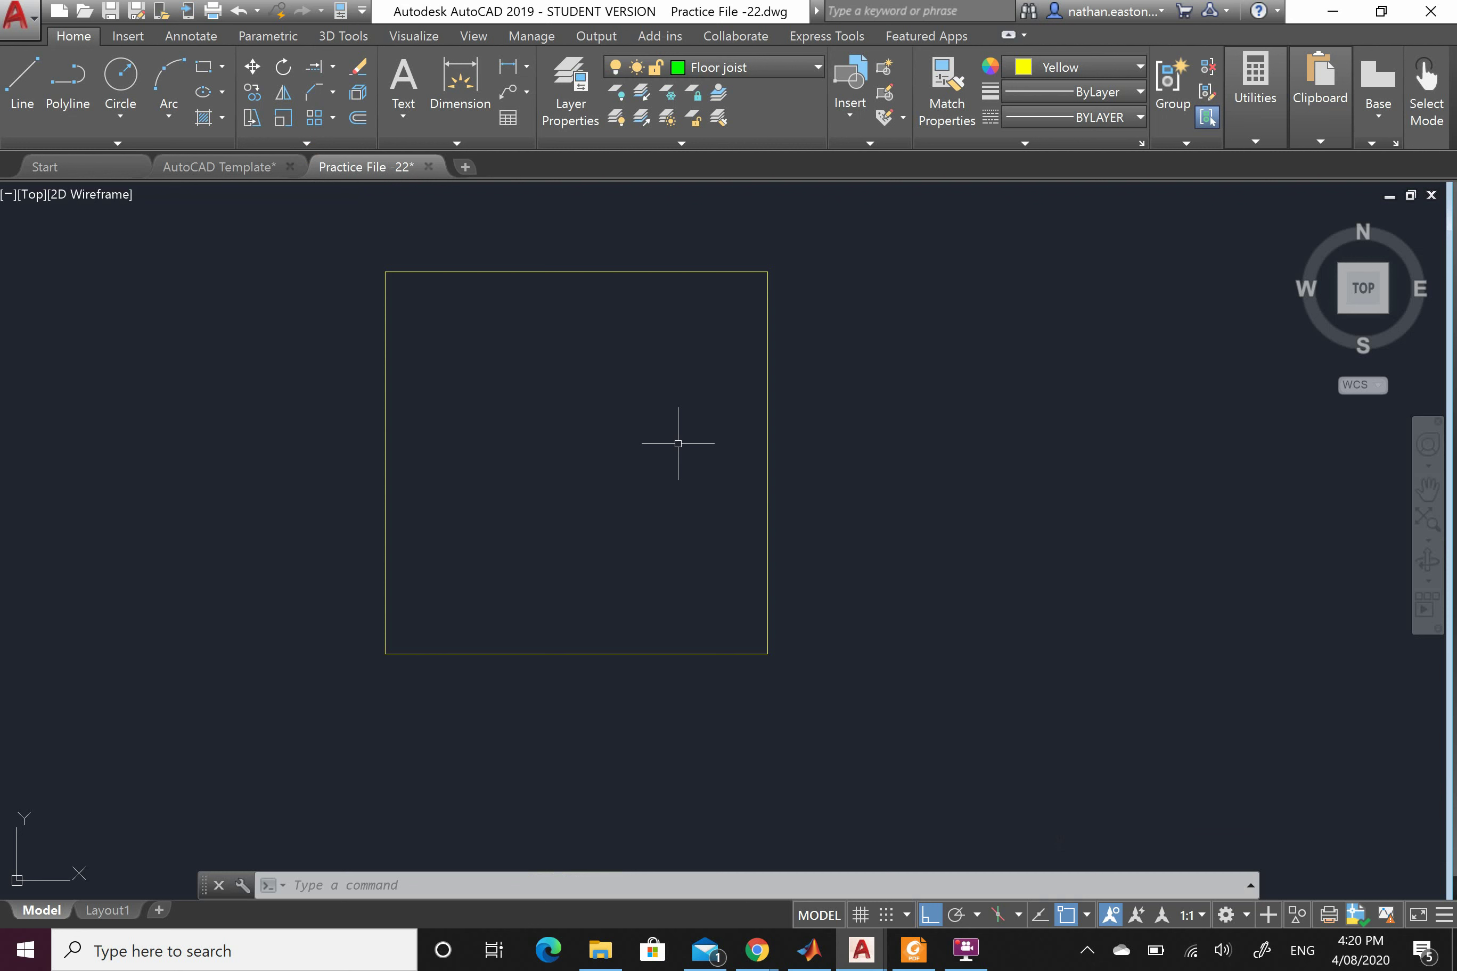
{"action": "scroll", "coordinate": [557, 439], "scroll_direction": "down", "scroll_amount": 2}
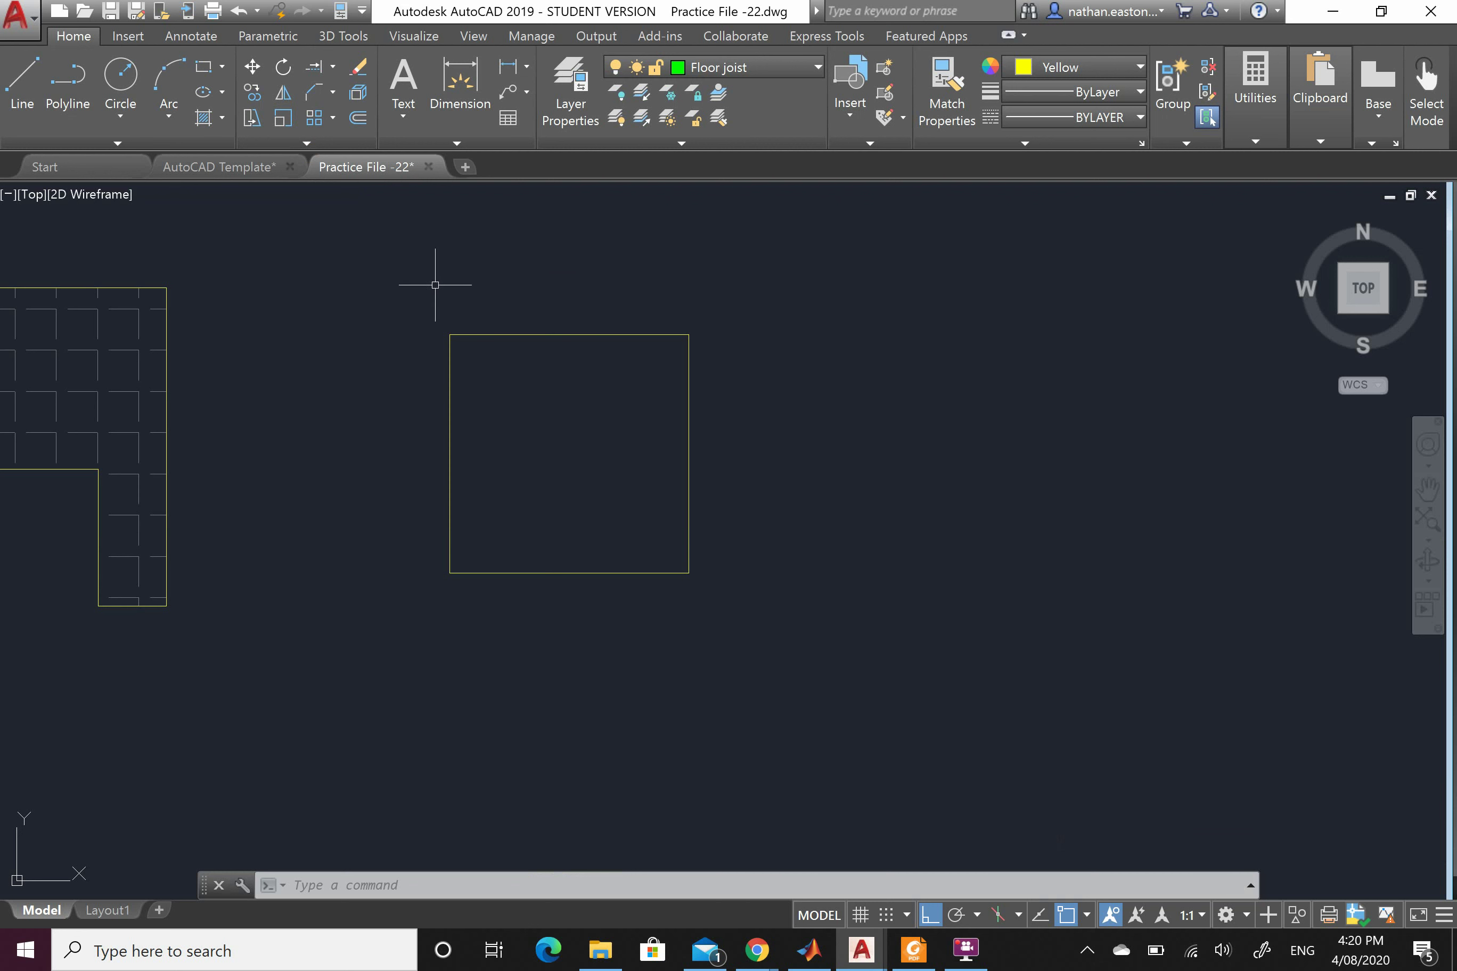
Stretch the right side of the enlarged square 500 outward from its lower-right corner and undo that stretch
{"action": "left_click", "coordinate": [250, 122]}
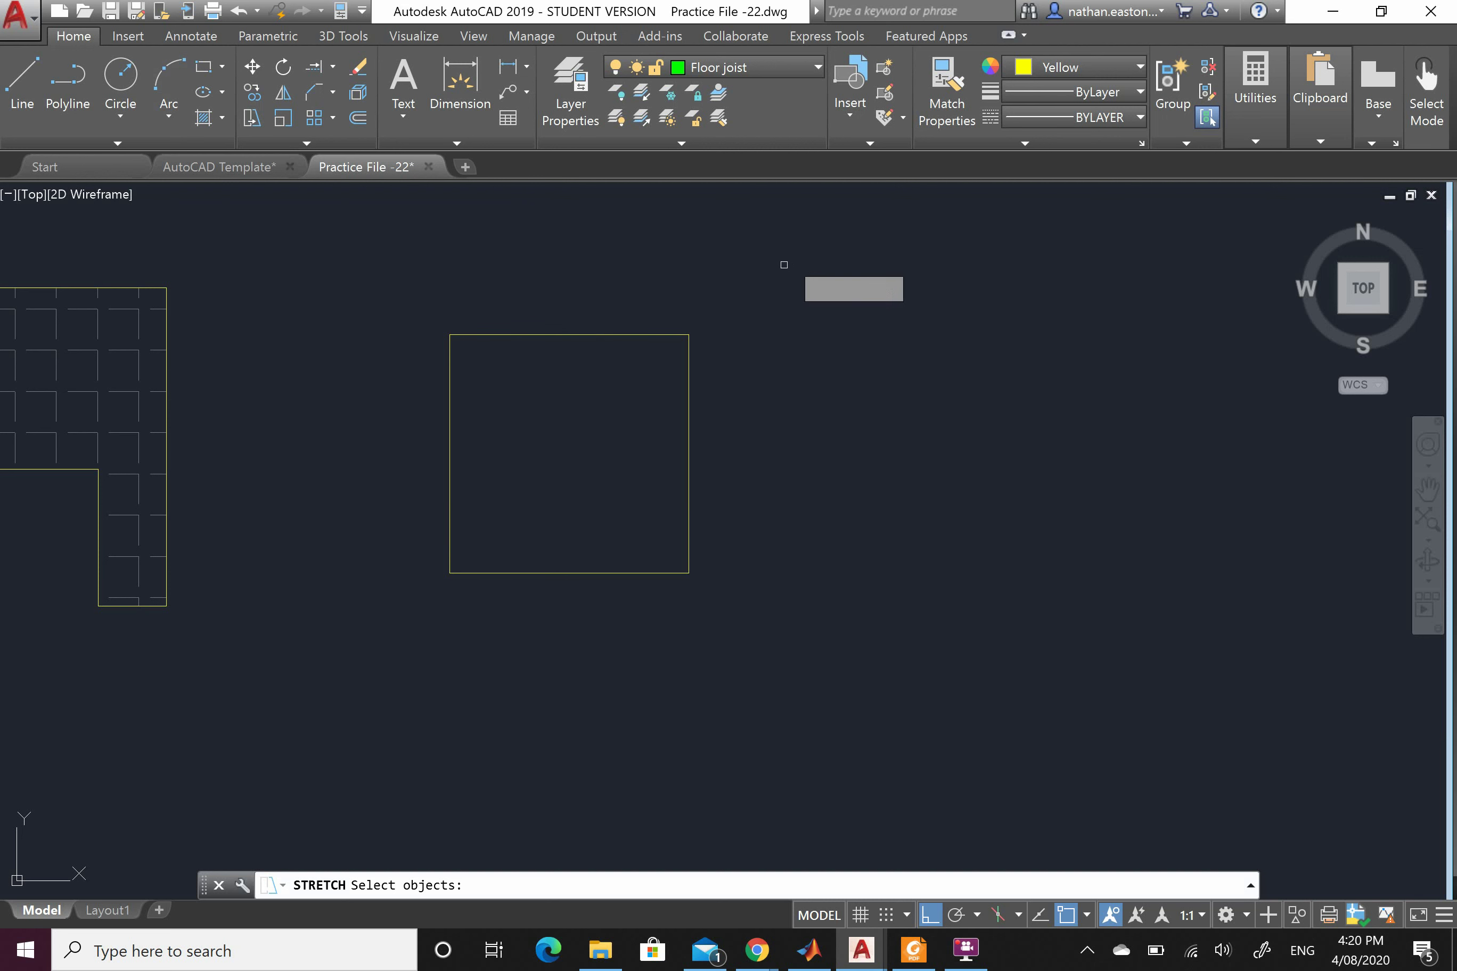
{"action": "left_click", "coordinate": [800, 230]}
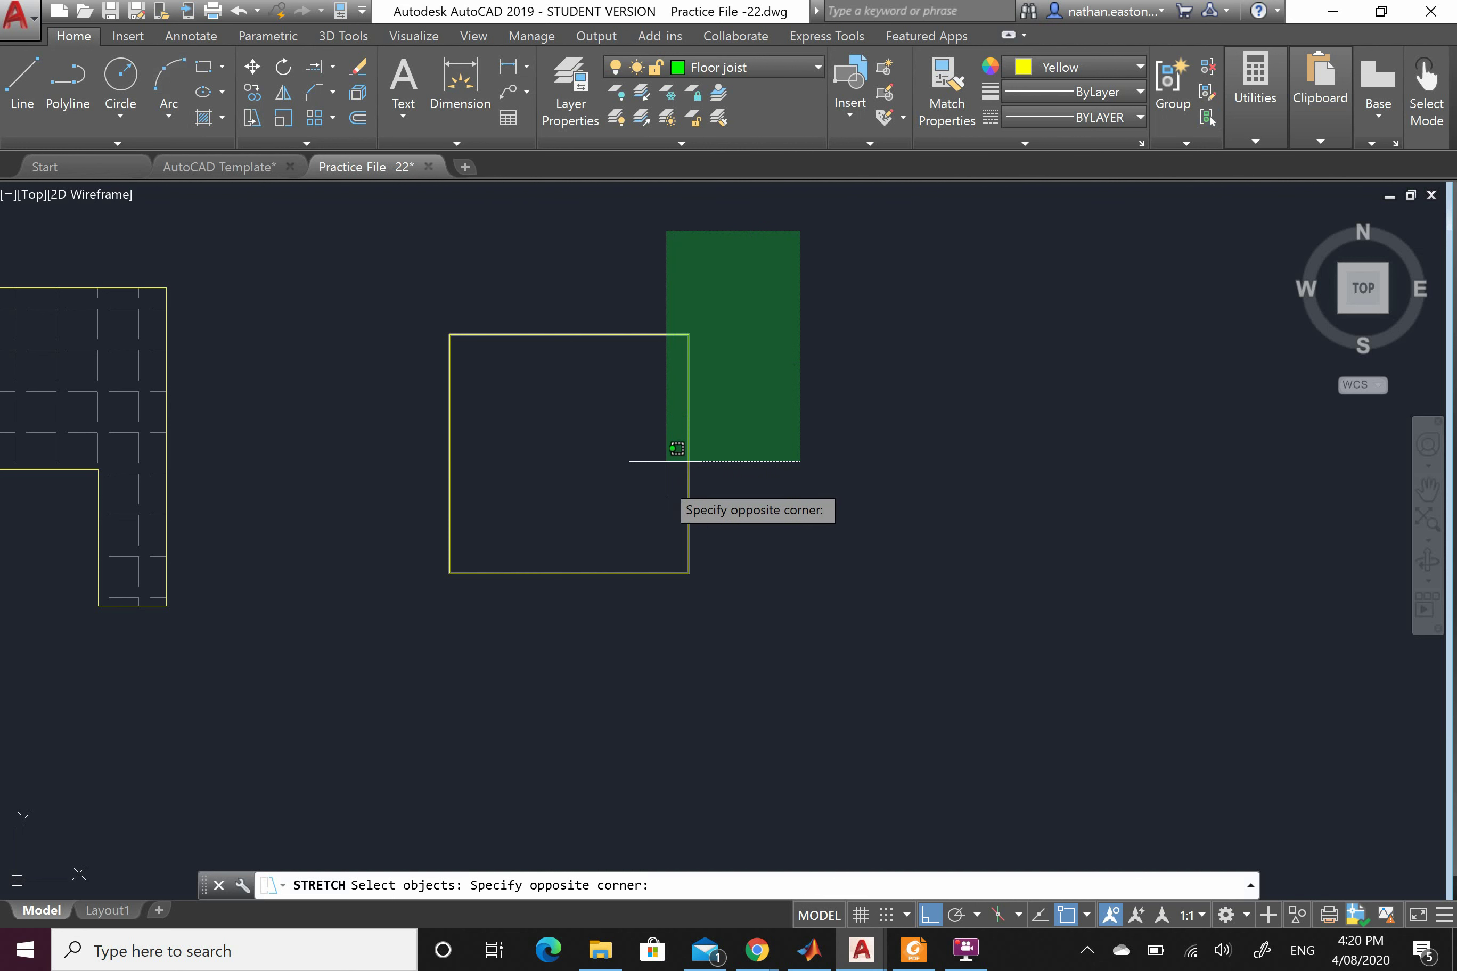
{"action": "left_click", "coordinate": [584, 656]}
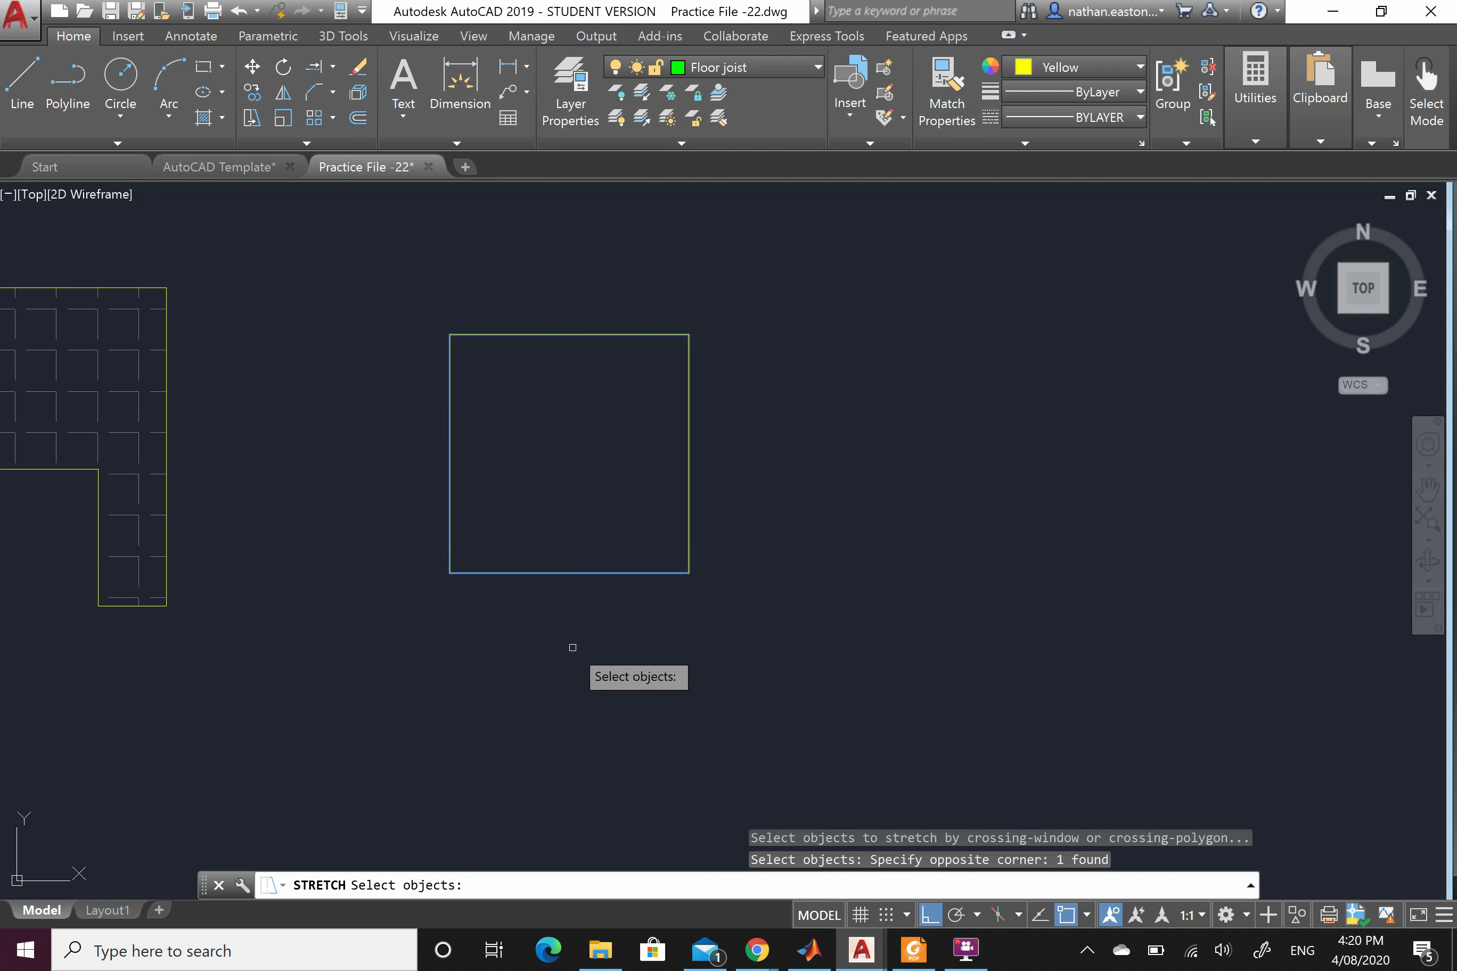
{"action": "key", "text": "Return"}
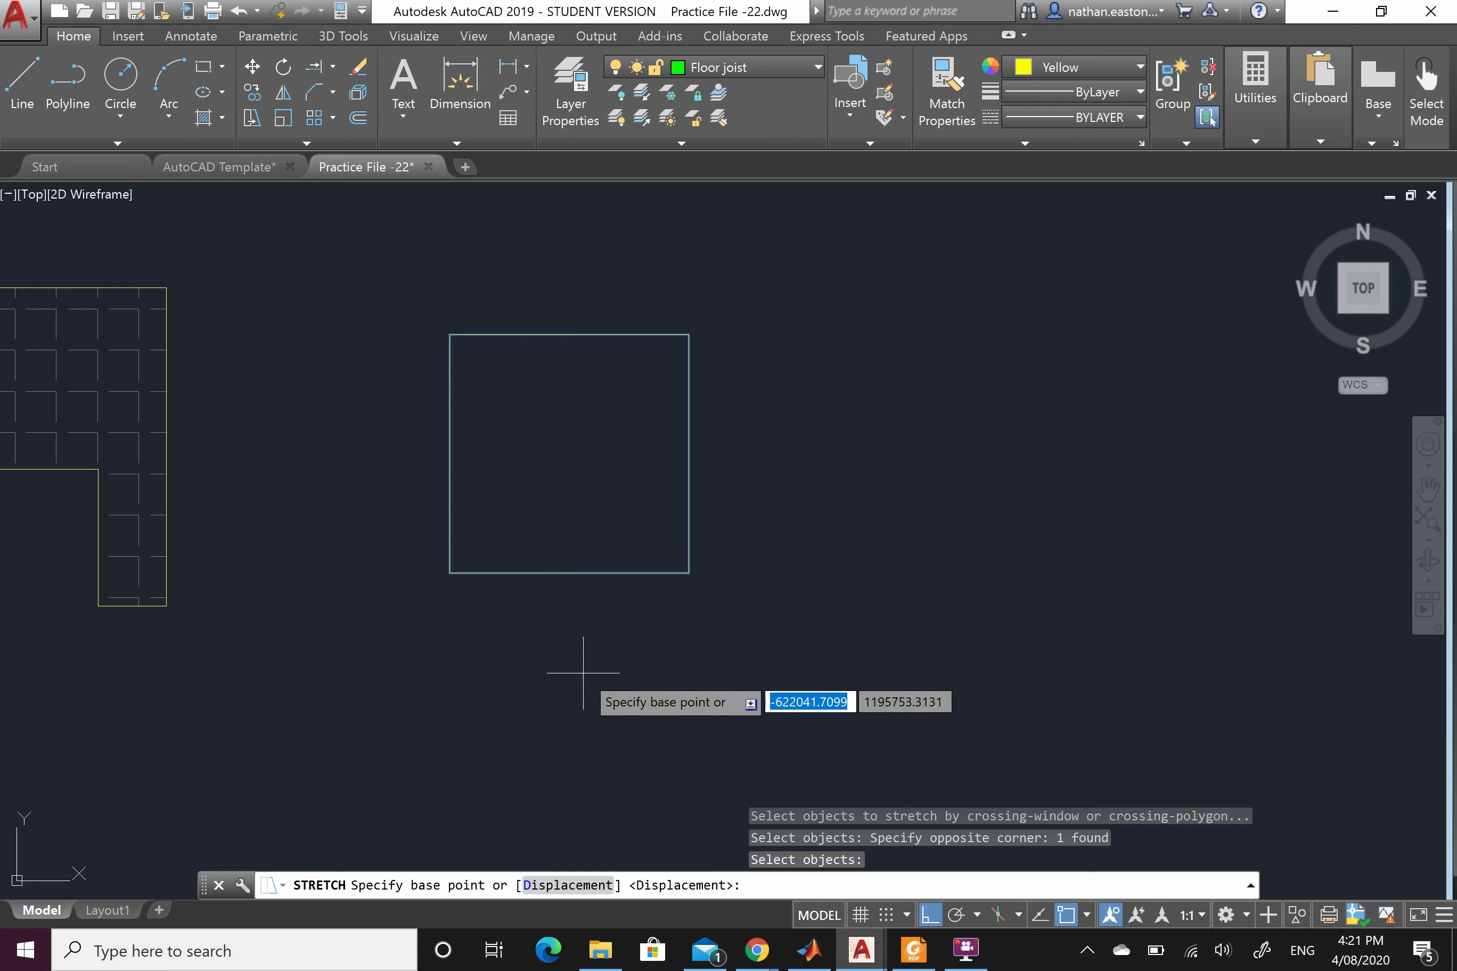
{"action": "left_click", "coordinate": [688, 573]}
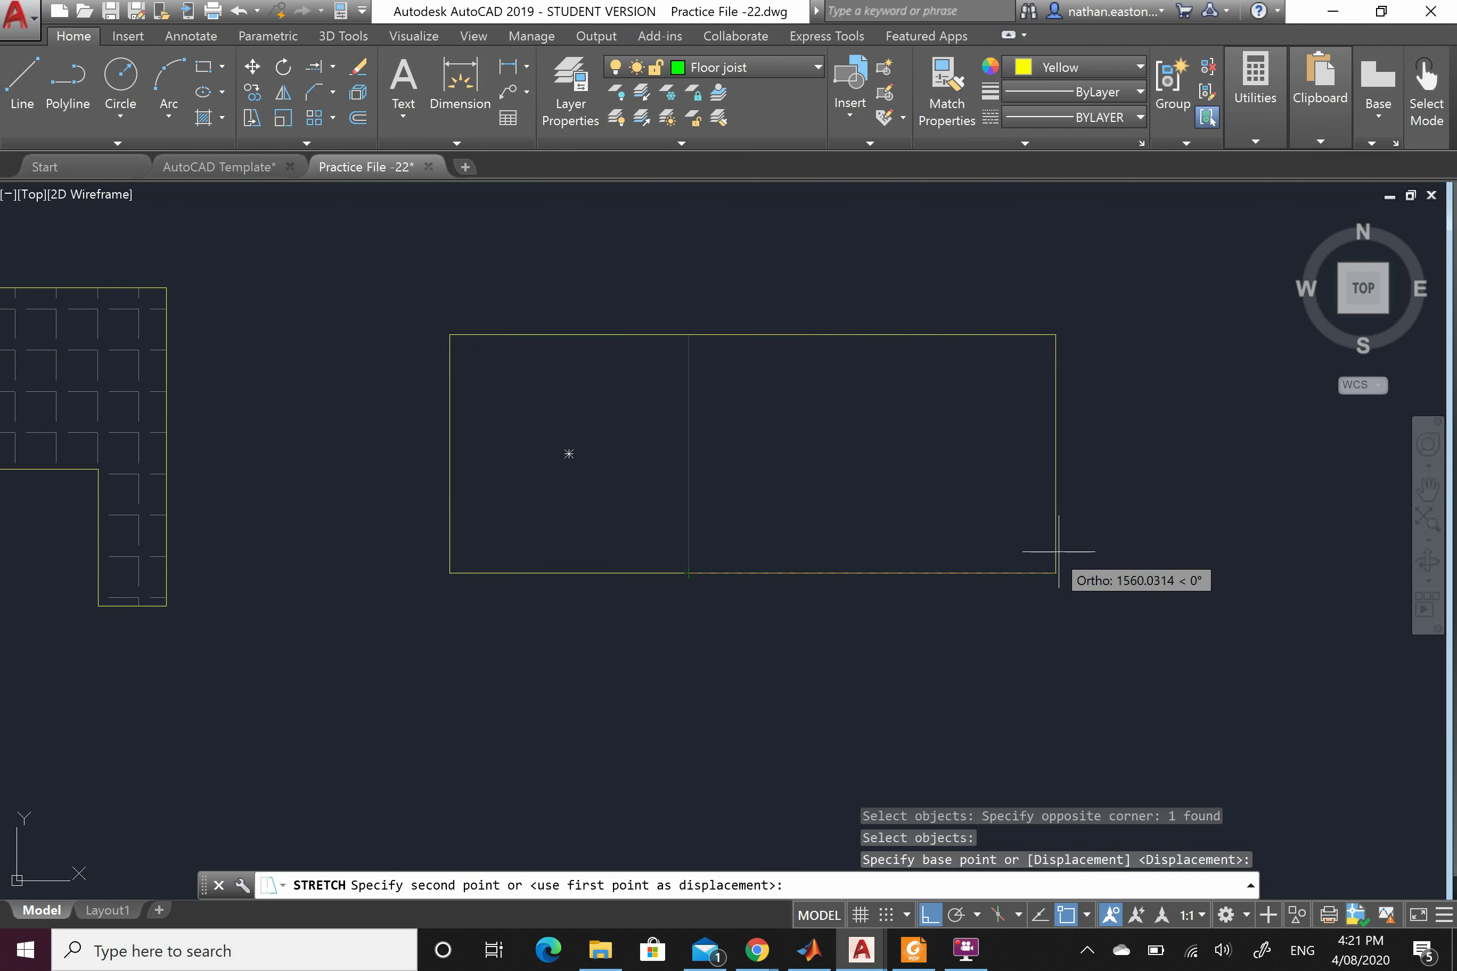
{"action": "type", "text": "500"}
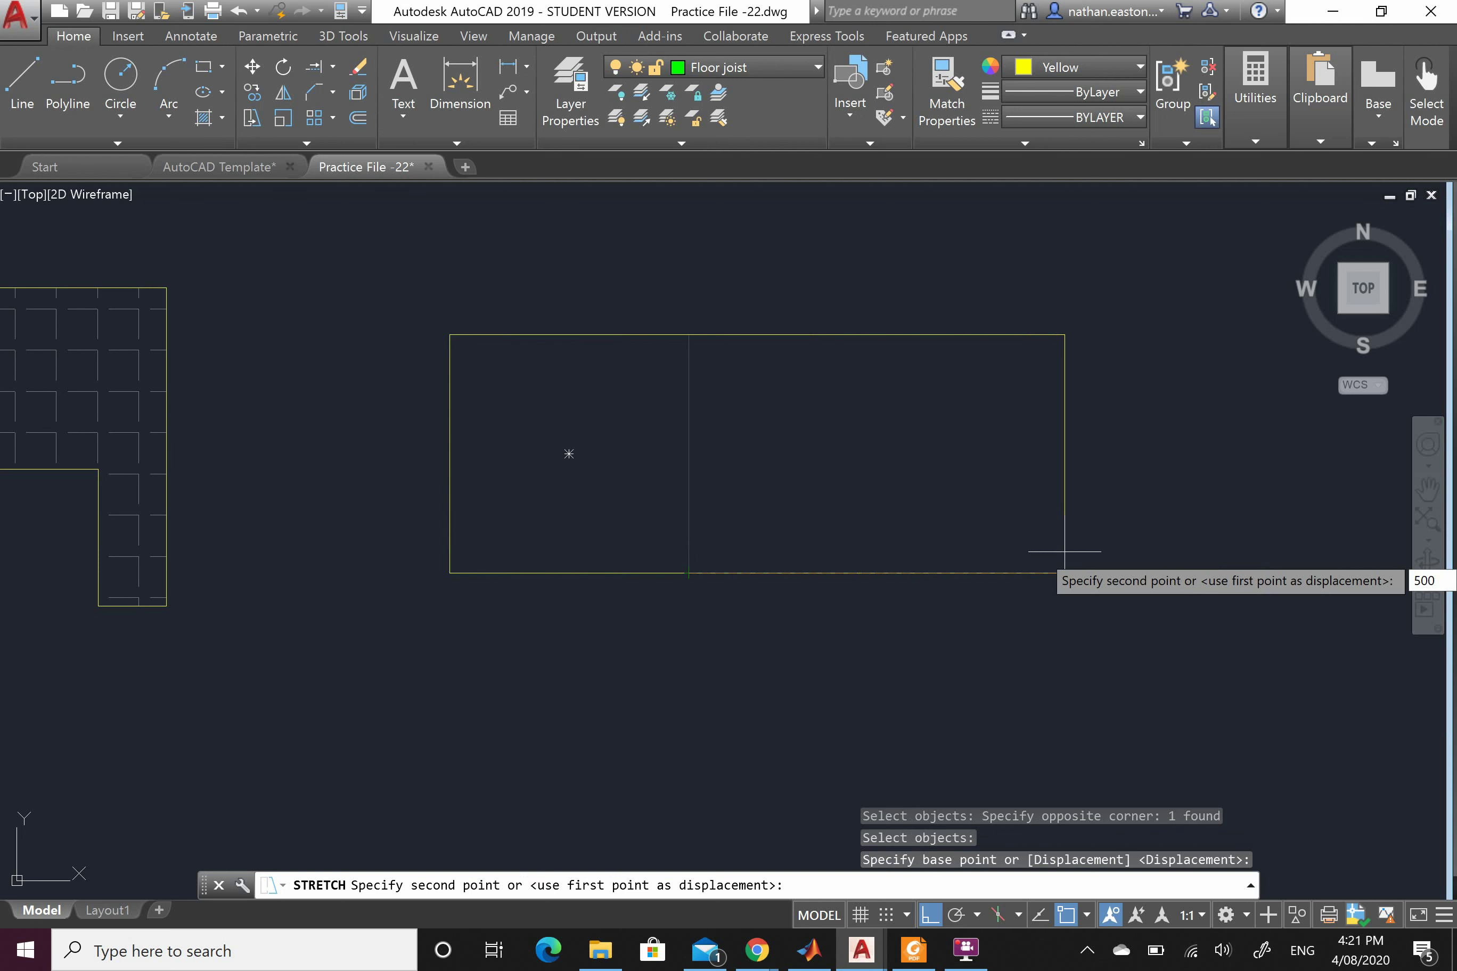
{"action": "key", "text": "Return"}
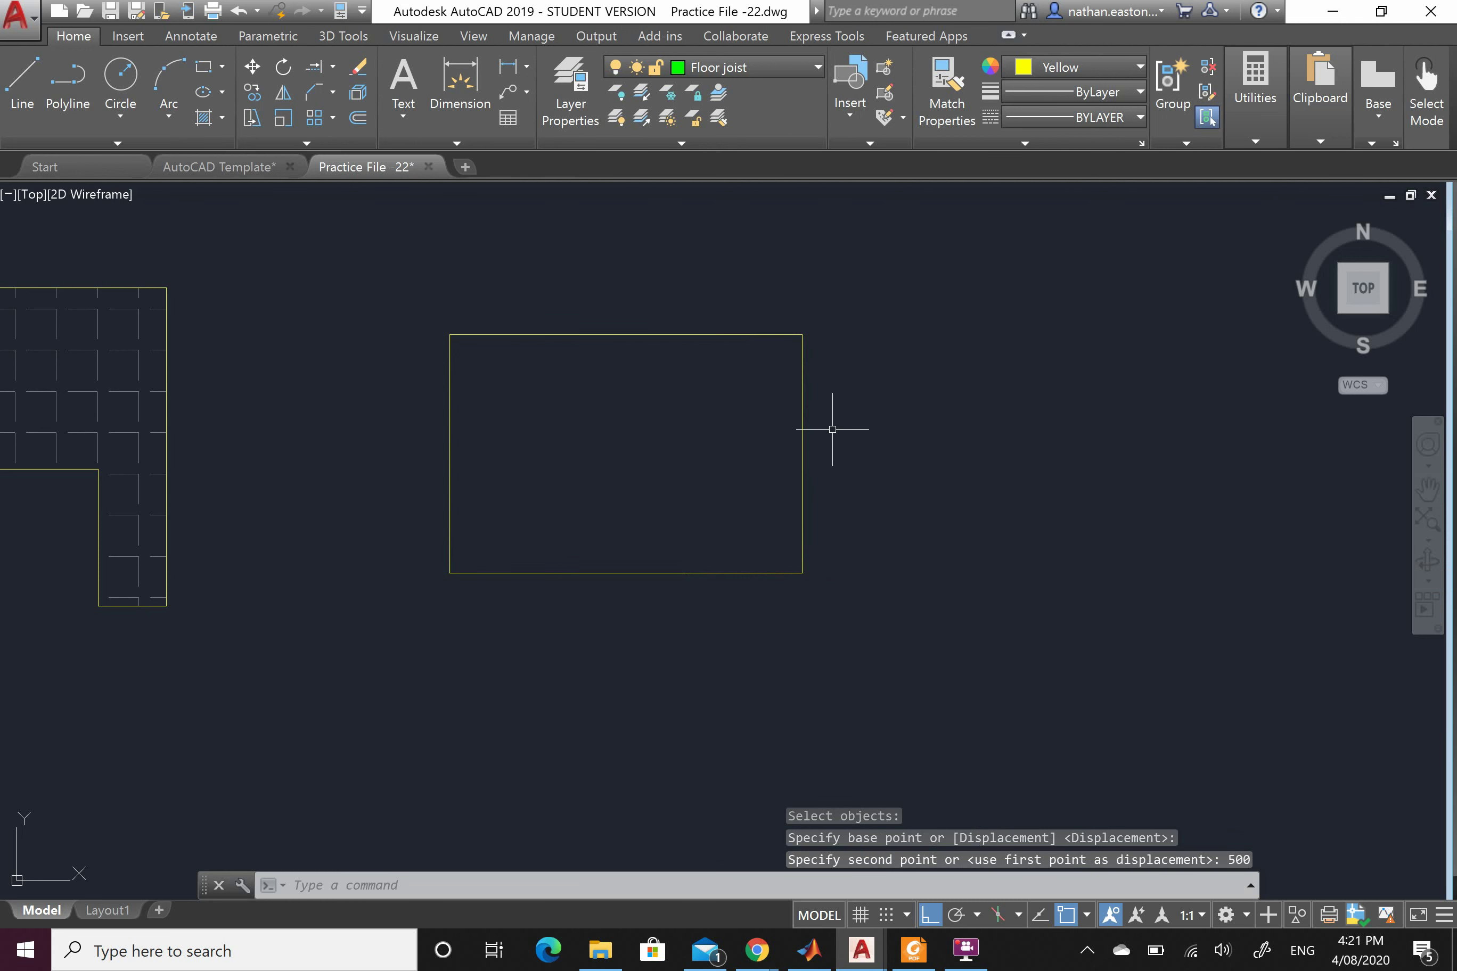
{"action": "key", "text": "ctrl+z"}
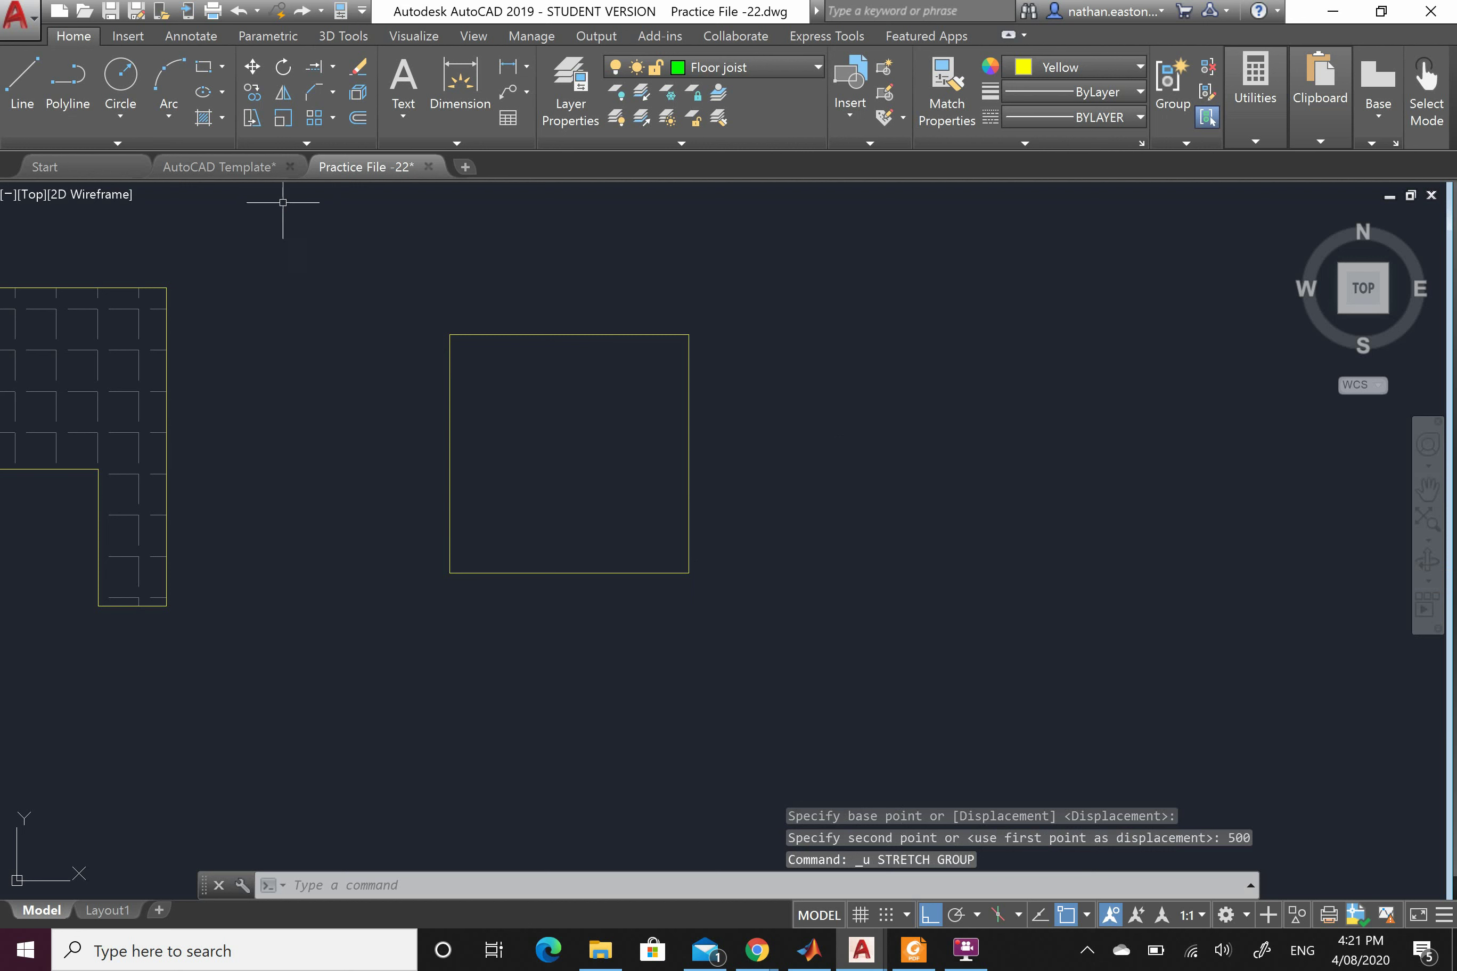
Try to stretch only the upper-right corner of the large square sideways, using its lower-right corner as base point
{"action": "left_click", "coordinate": [254, 122]}
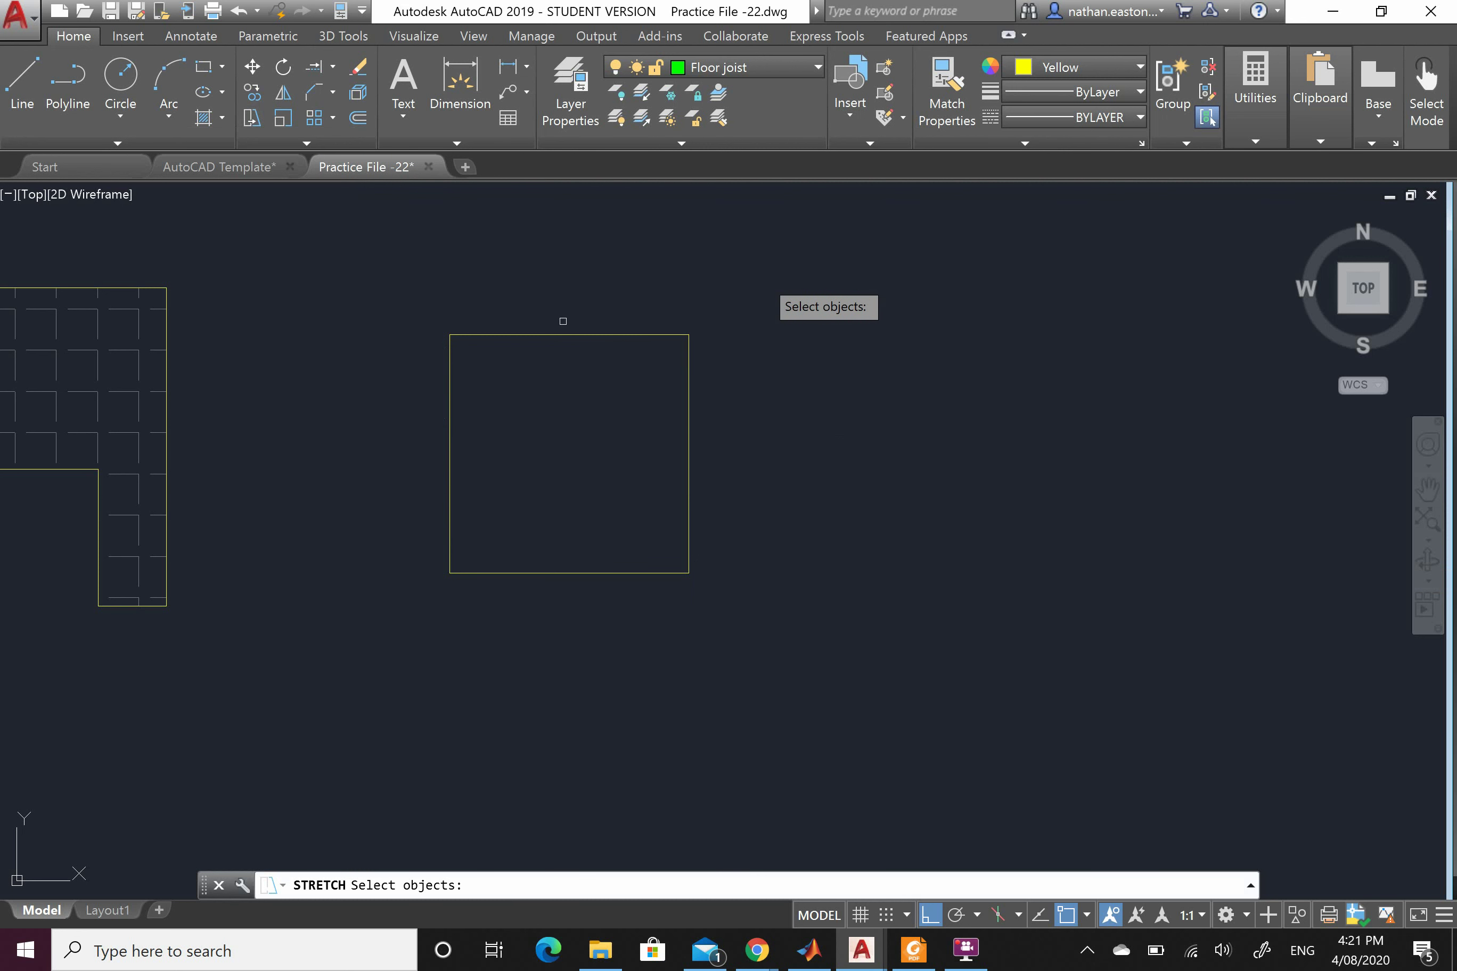
{"action": "left_click", "coordinate": [851, 244]}
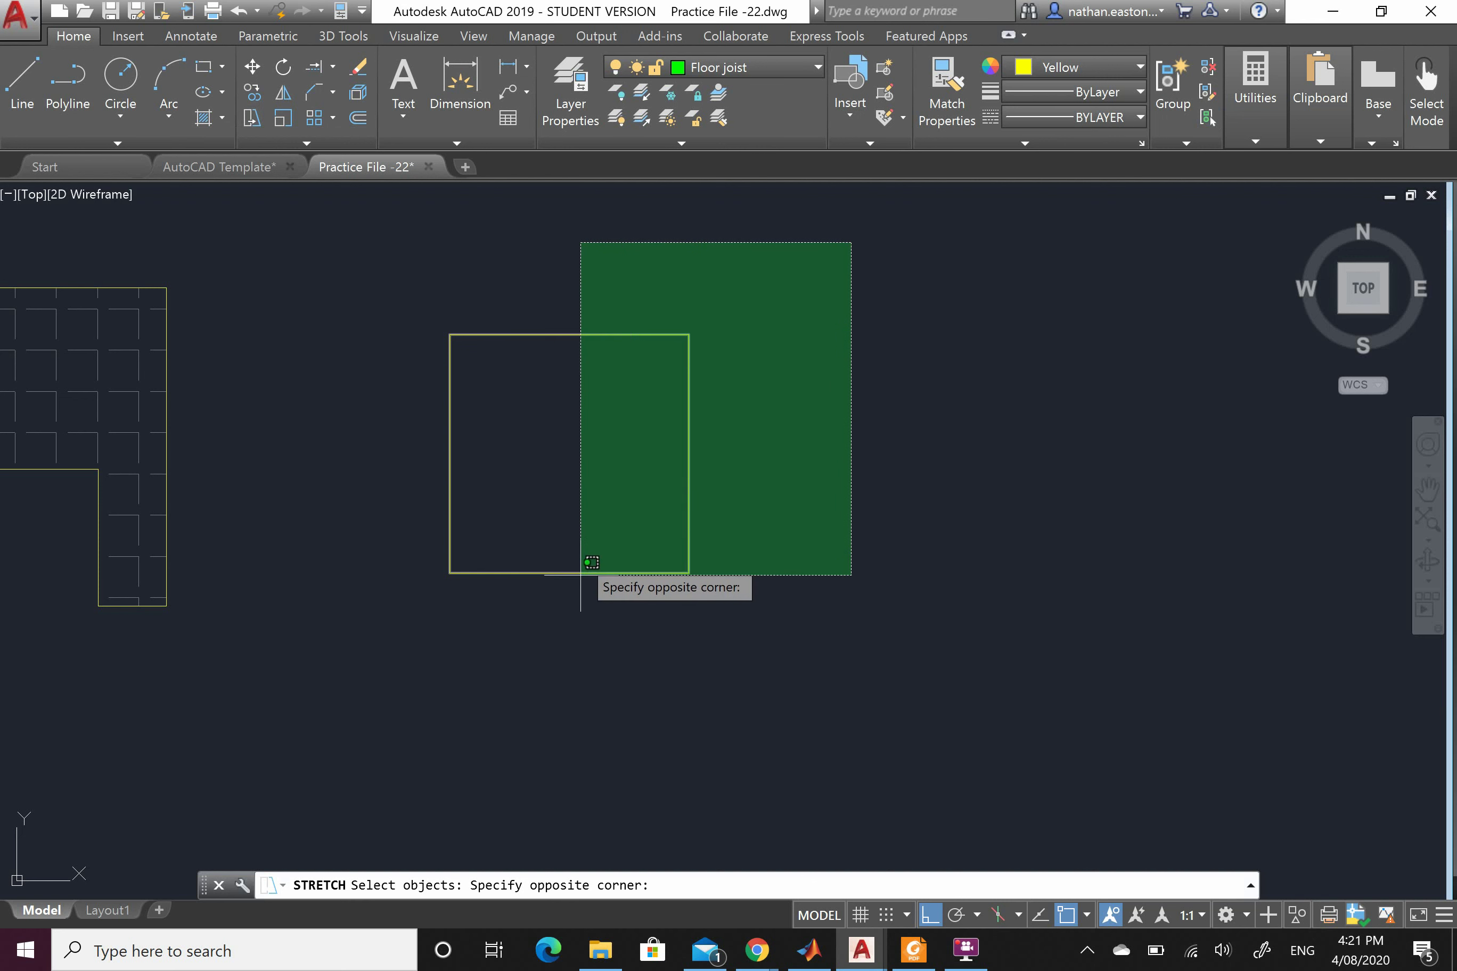
{"action": "left_click", "coordinate": [567, 496]}
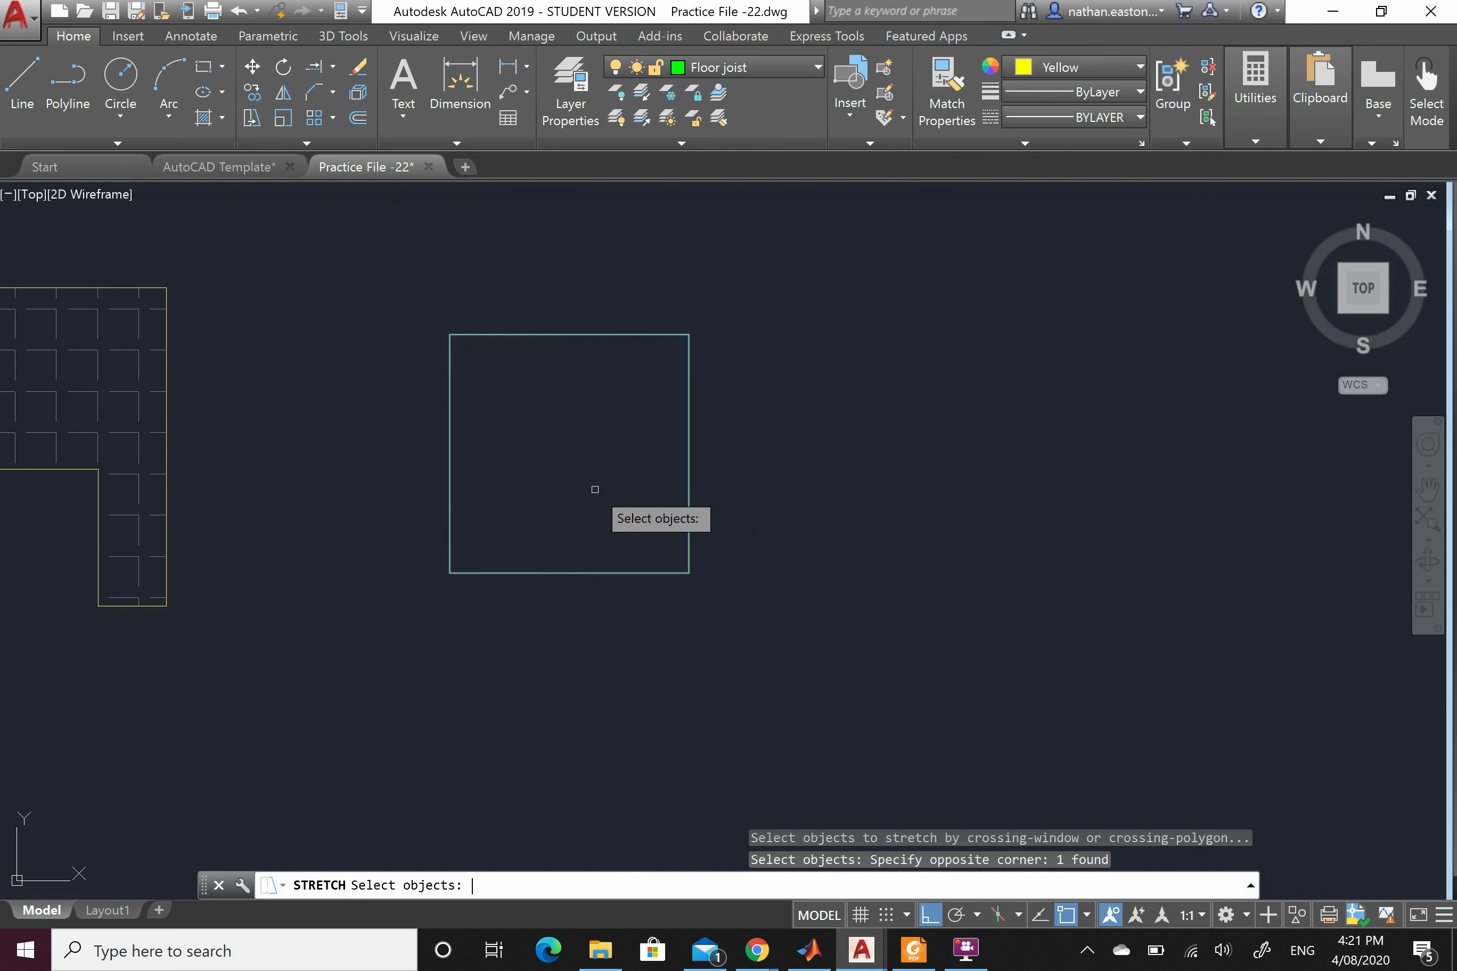
{"action": "key", "text": "Return"}
{"action": "left_click", "coordinate": [689, 571]}
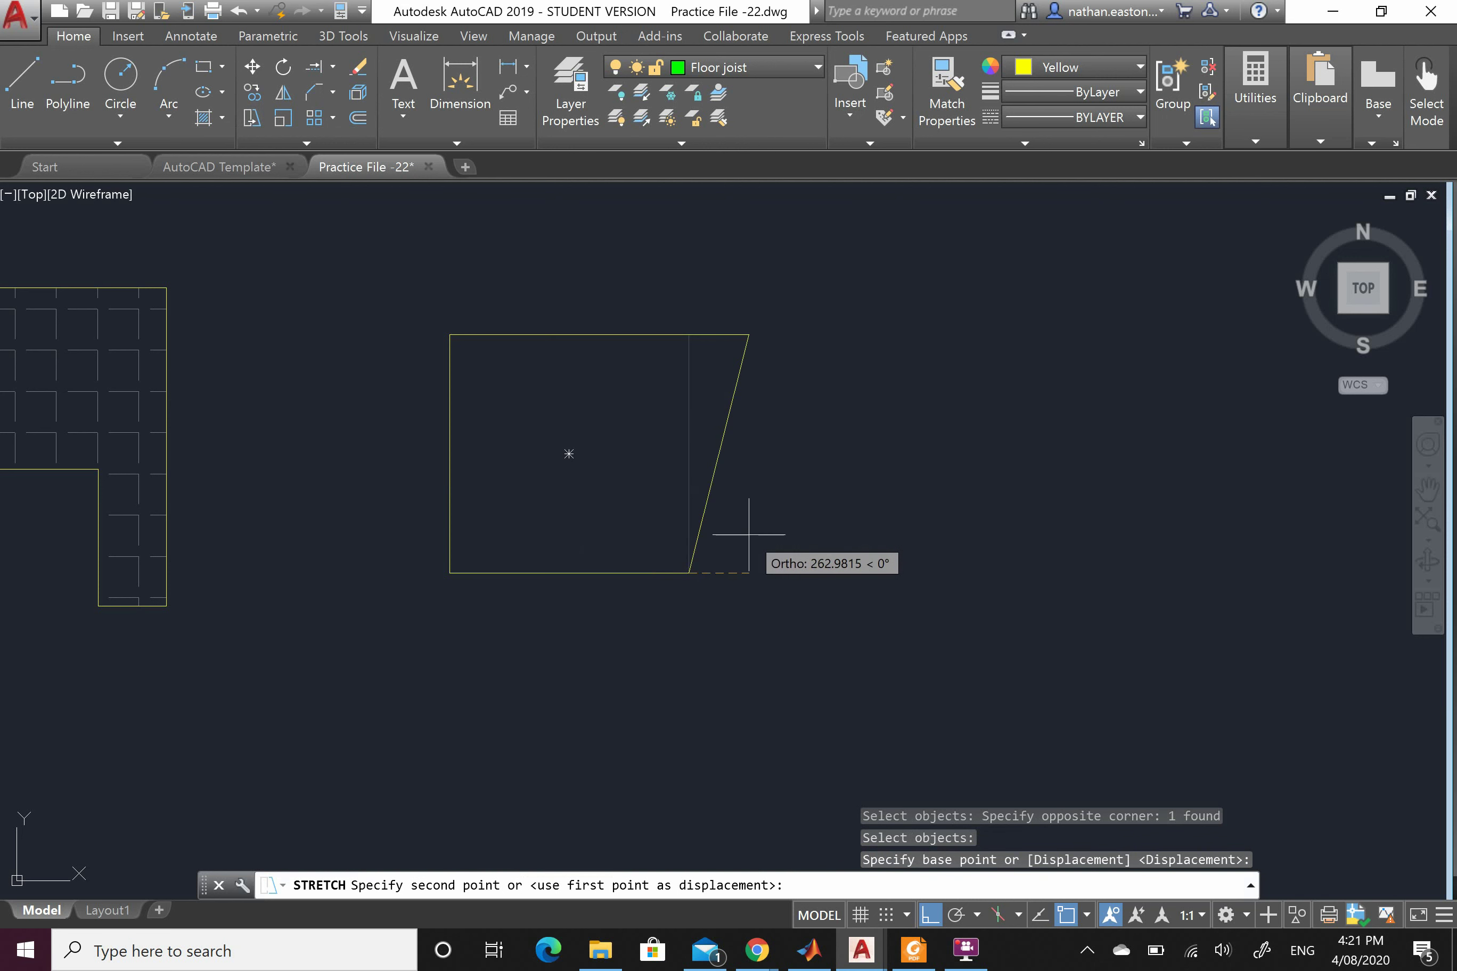
{"action": "key", "text": "Escape"}
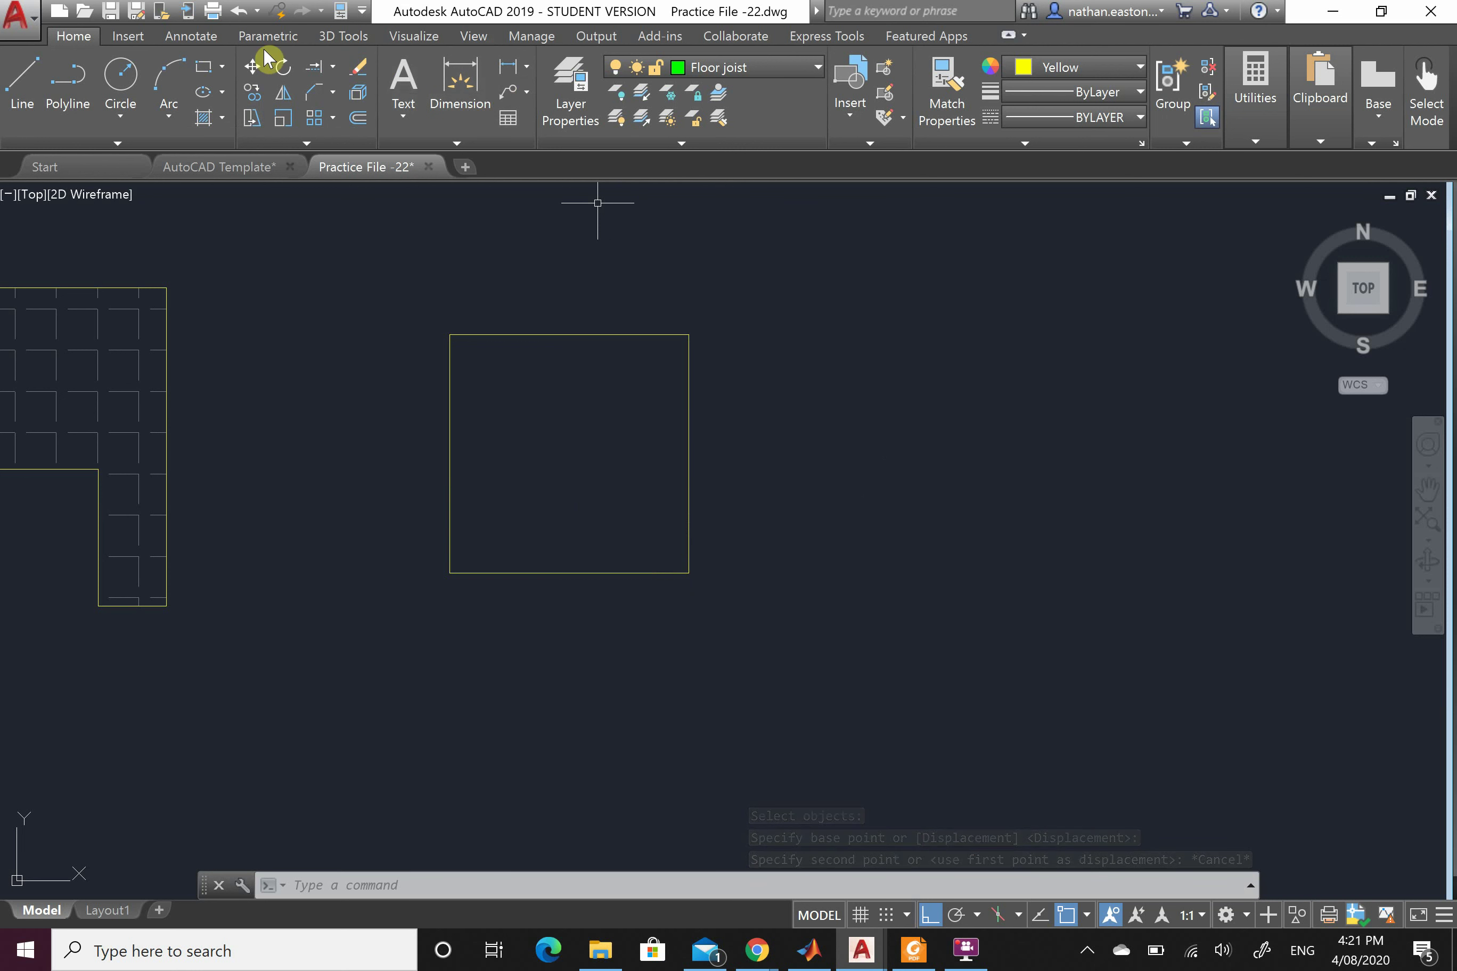
Dimension the square's top edge, placing the dimension line just above it
{"action": "left_click", "coordinate": [185, 36]}
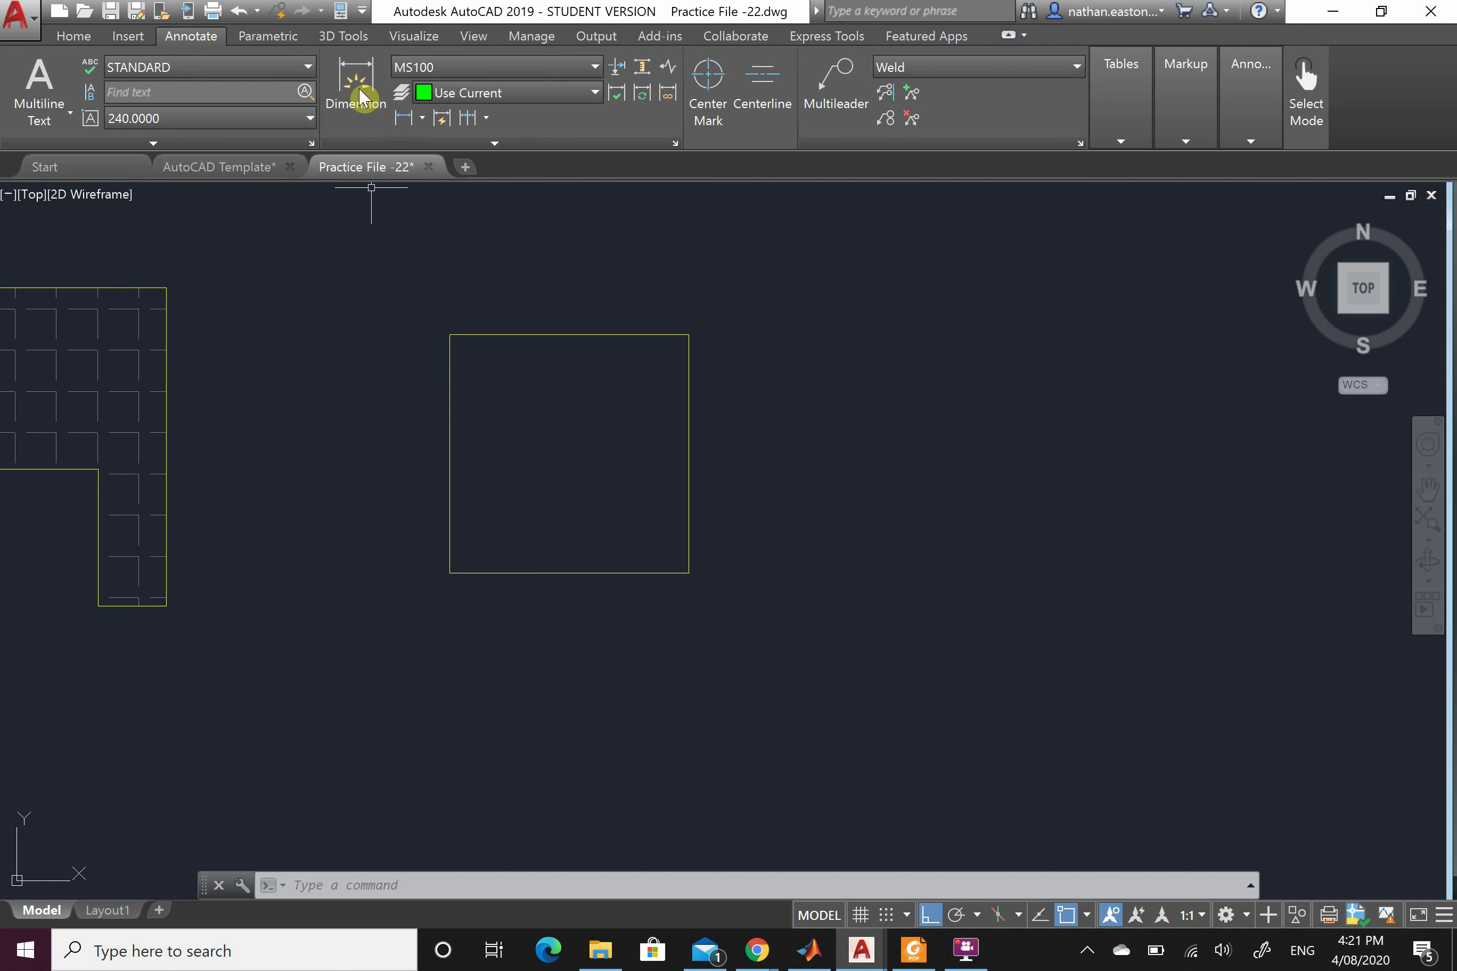
{"action": "left_click", "coordinate": [367, 103]}
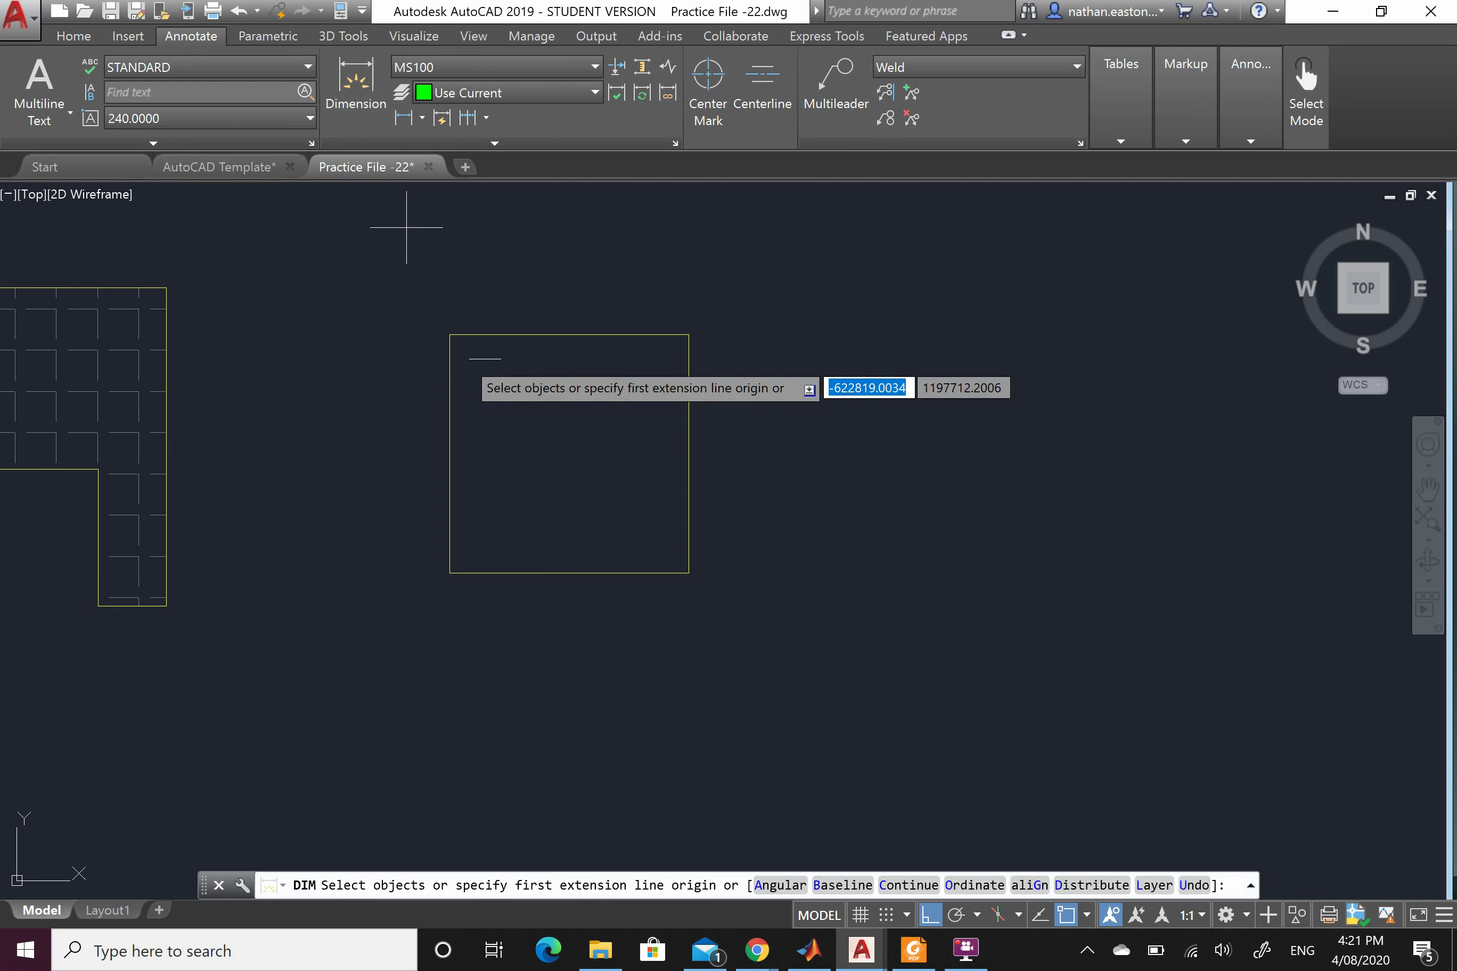
{"action": "left_click", "coordinate": [445, 335]}
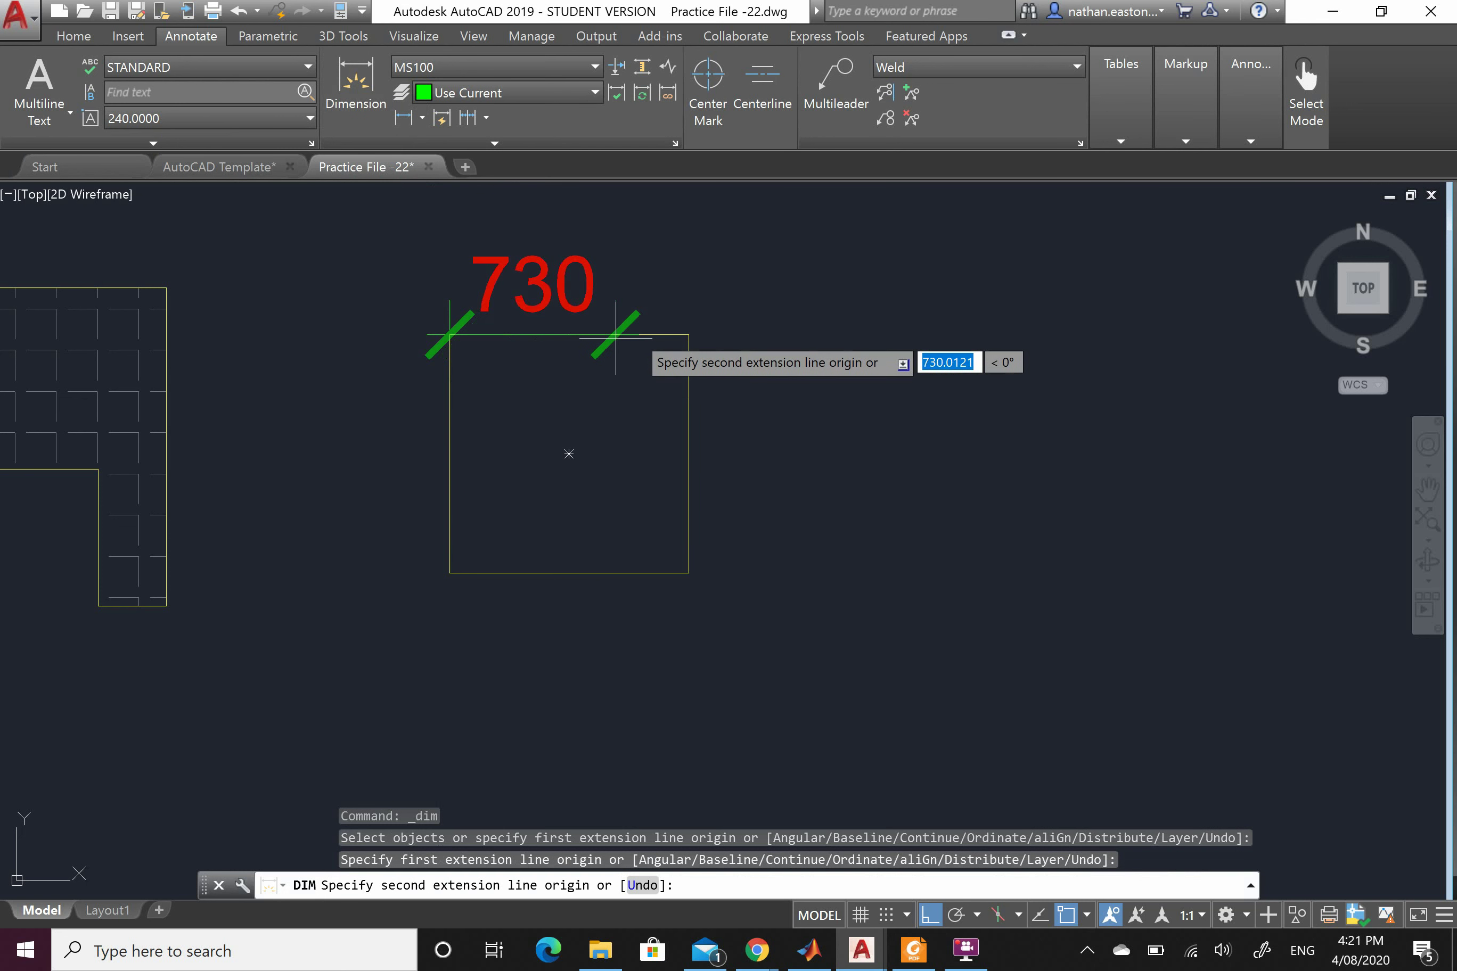
{"action": "left_click", "coordinate": [688, 335]}
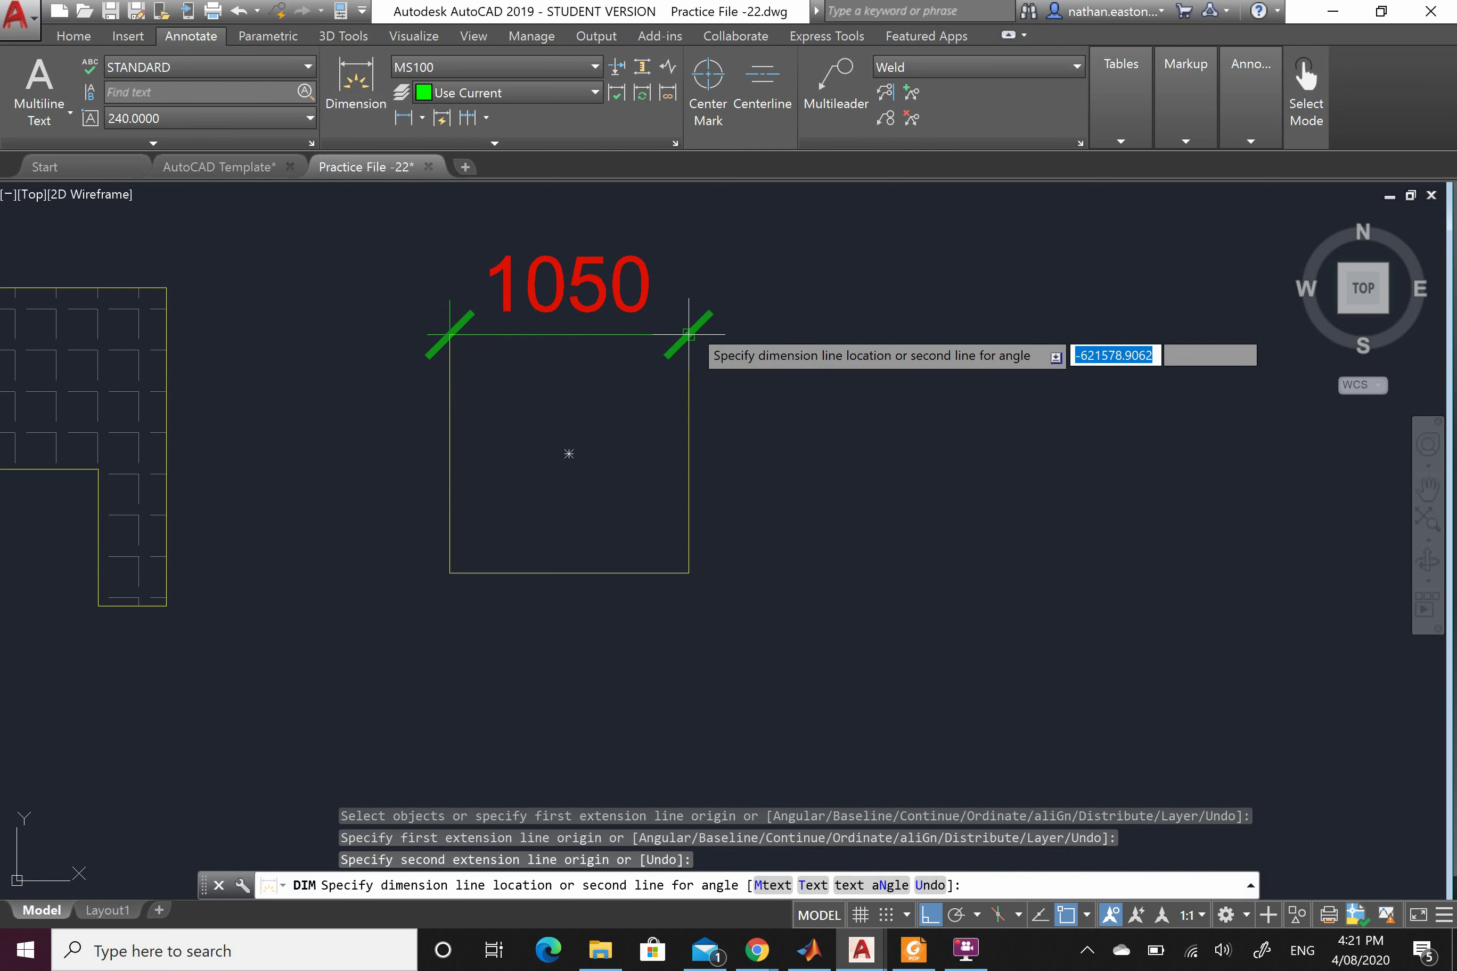
{"action": "left_click", "coordinate": [691, 296]}
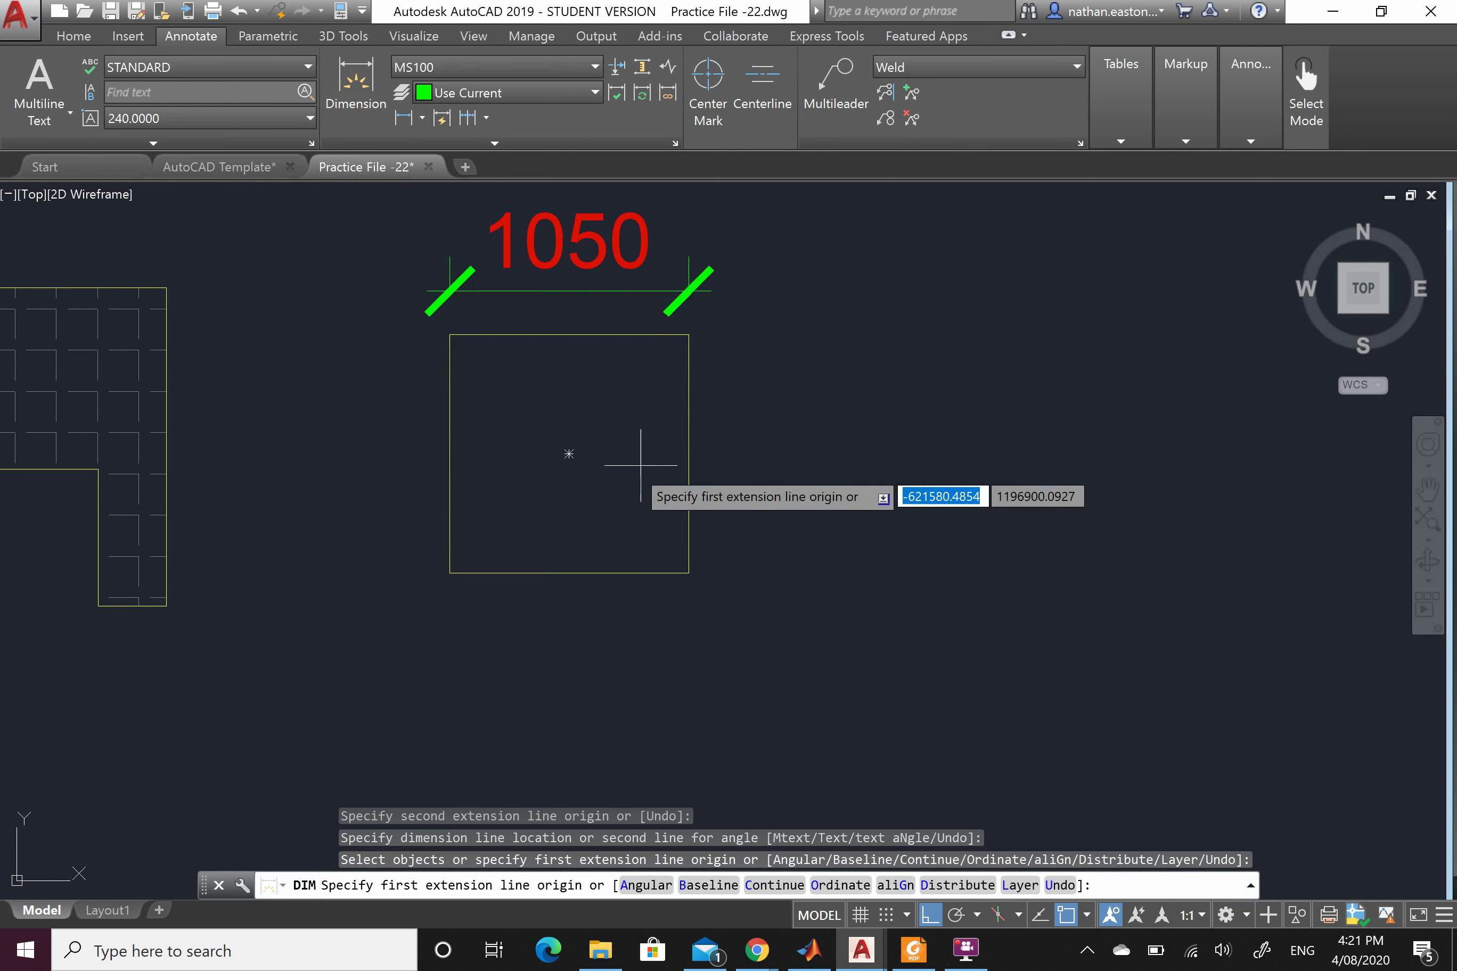
Dimension the square's right edge with the dimension line outside the square, and end the dimensioning command
{"action": "scroll", "coordinate": [583, 458], "scroll_direction": "down", "scroll_amount": 2}
{"action": "scroll", "coordinate": [673, 439], "scroll_direction": "up", "scroll_amount": 2}
{"action": "scroll", "coordinate": [727, 366], "scroll_direction": "down", "scroll_amount": 2}
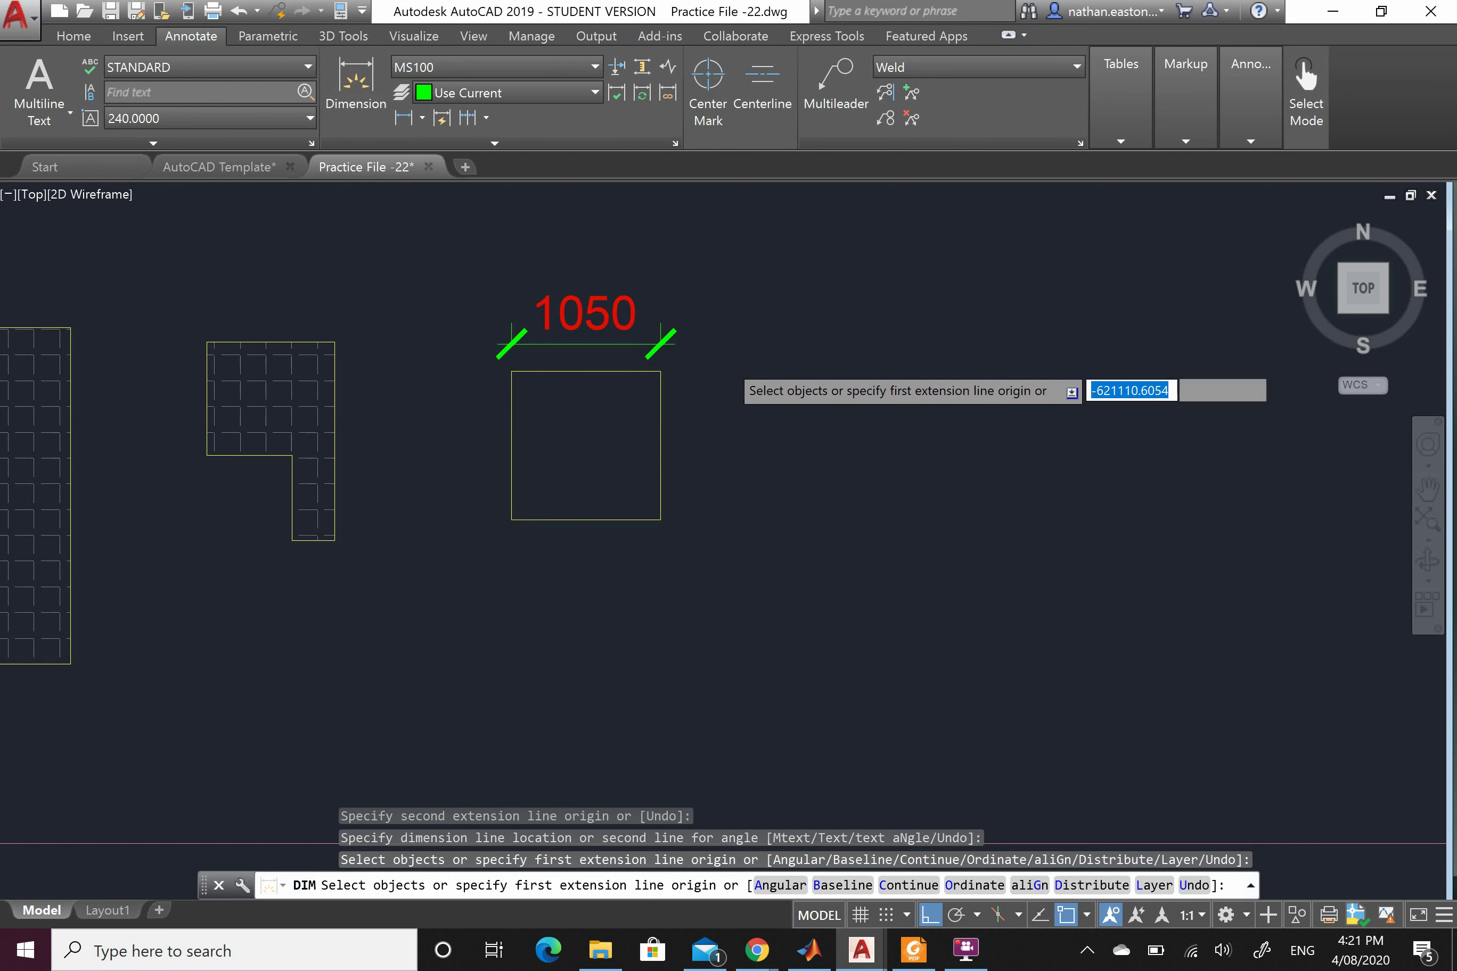
{"action": "scroll", "coordinate": [701, 369], "scroll_direction": "up", "scroll_amount": 2}
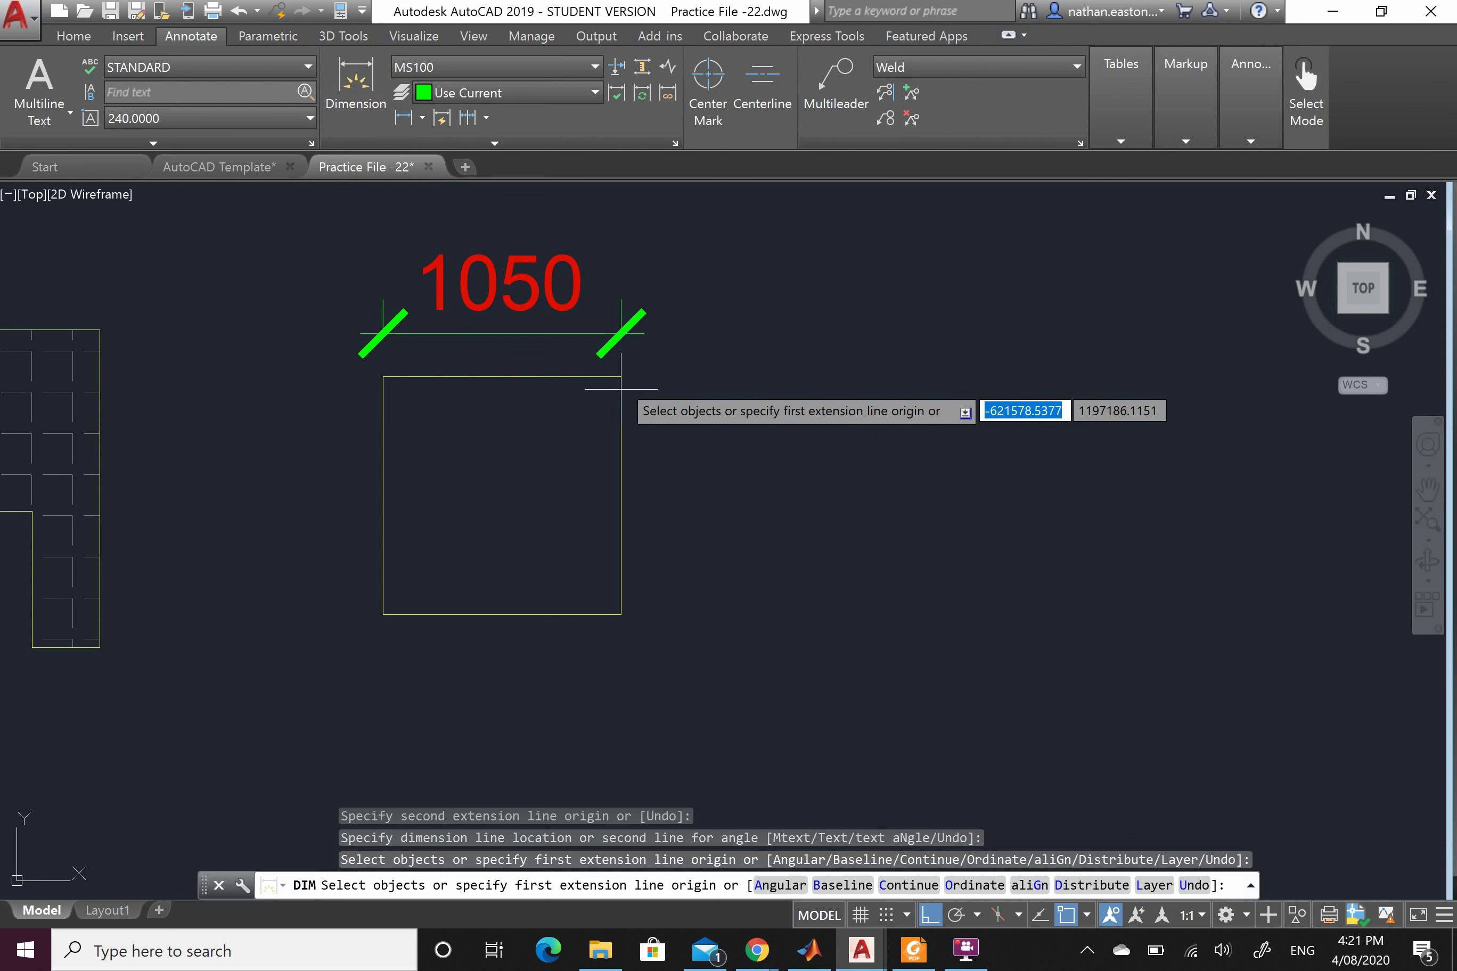
{"action": "left_click", "coordinate": [620, 376]}
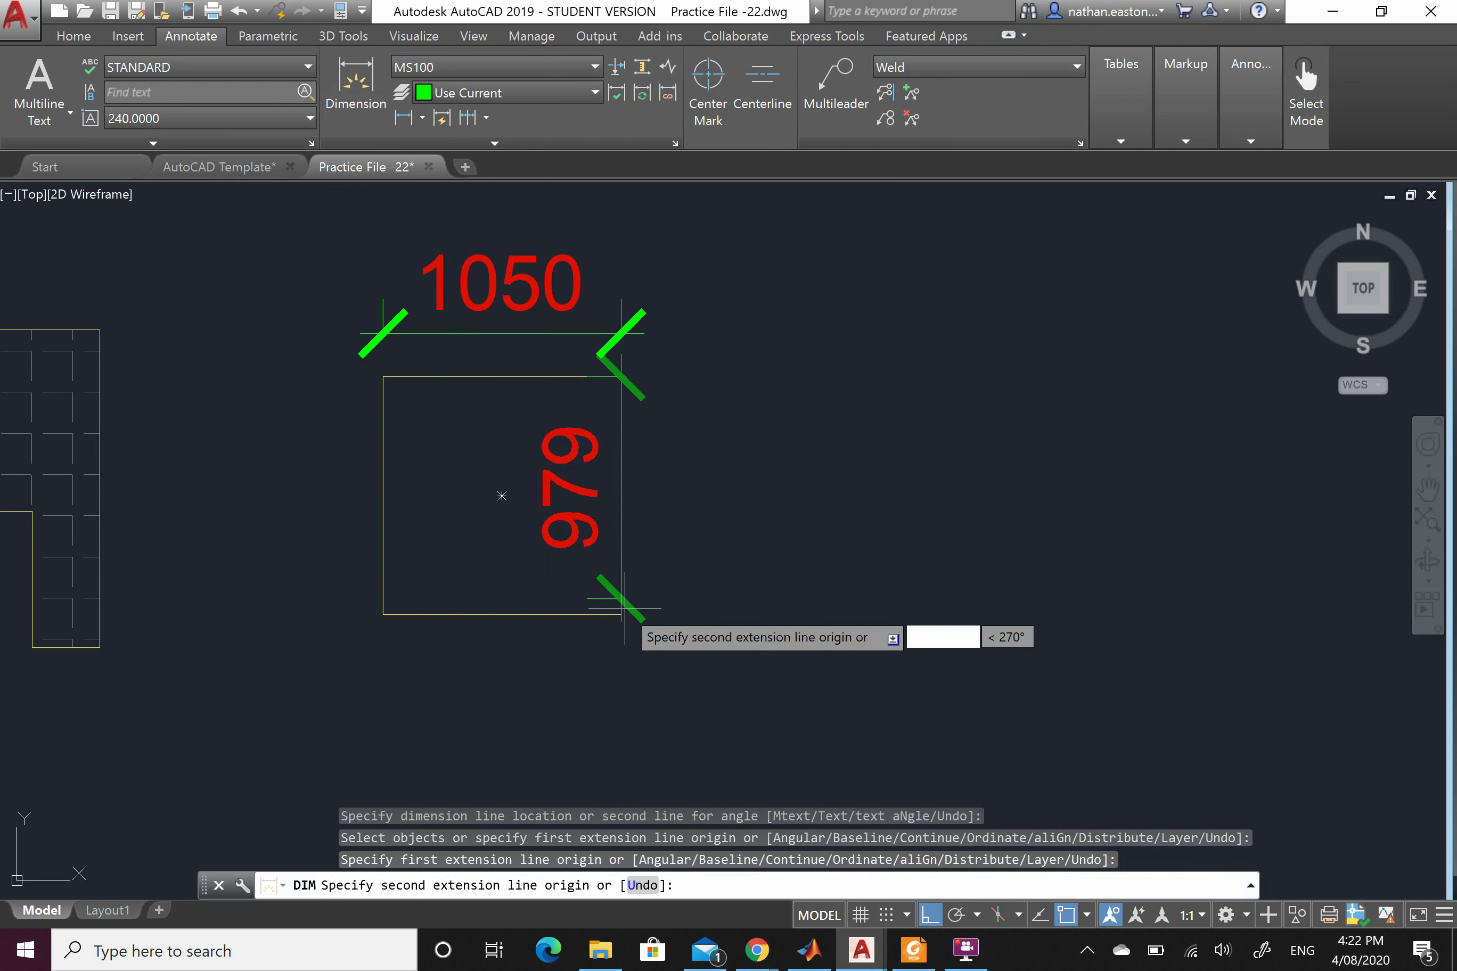
{"action": "left_click", "coordinate": [621, 614]}
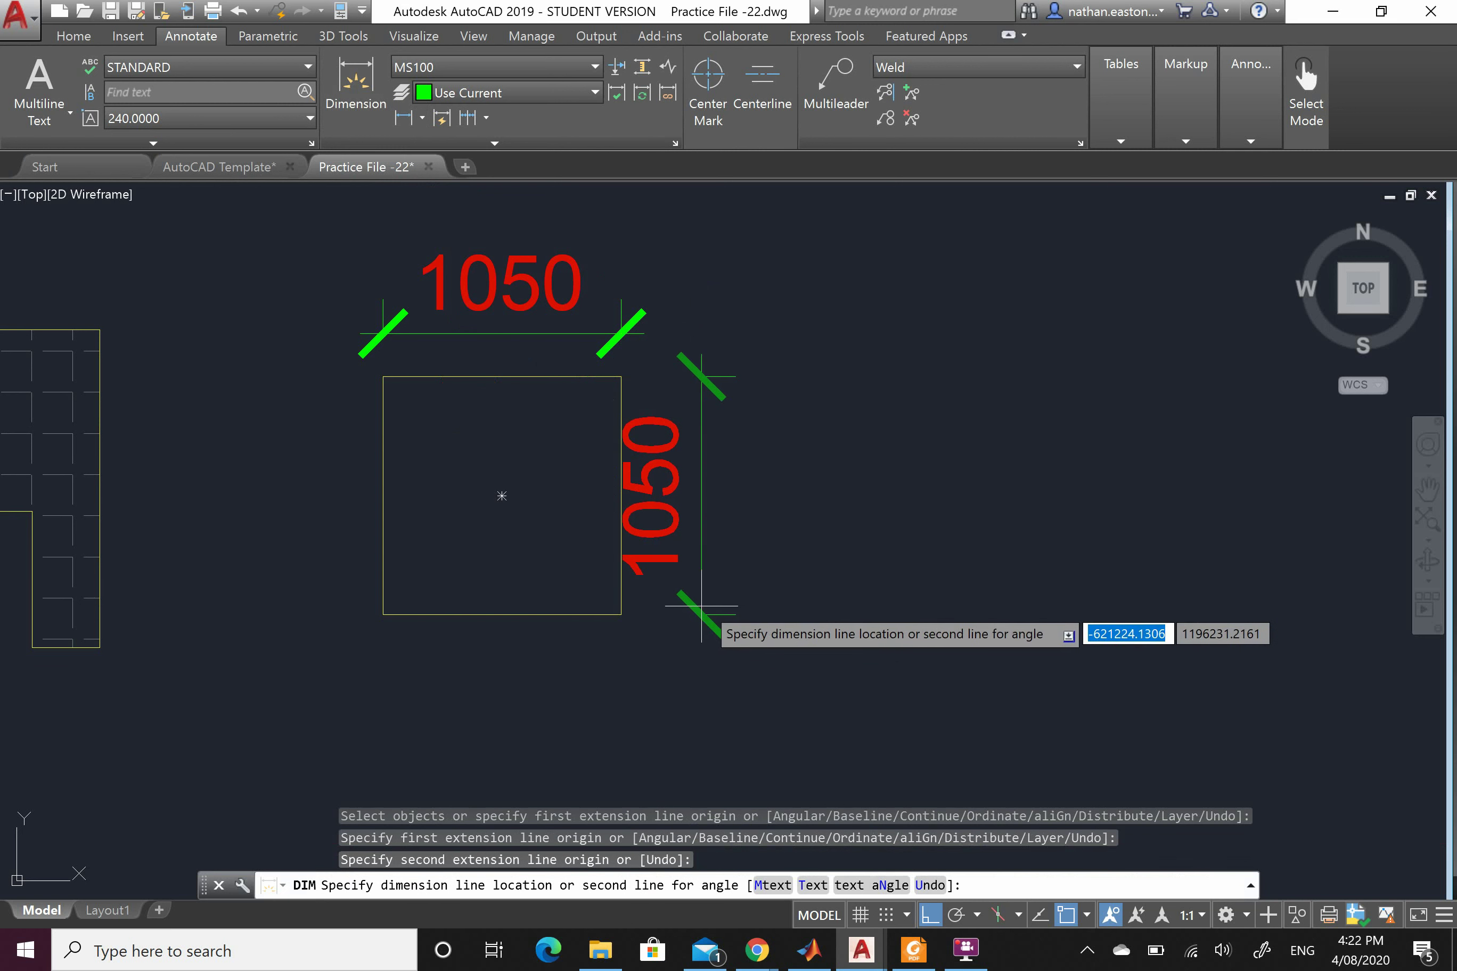
{"action": "left_click", "coordinate": [760, 609]}
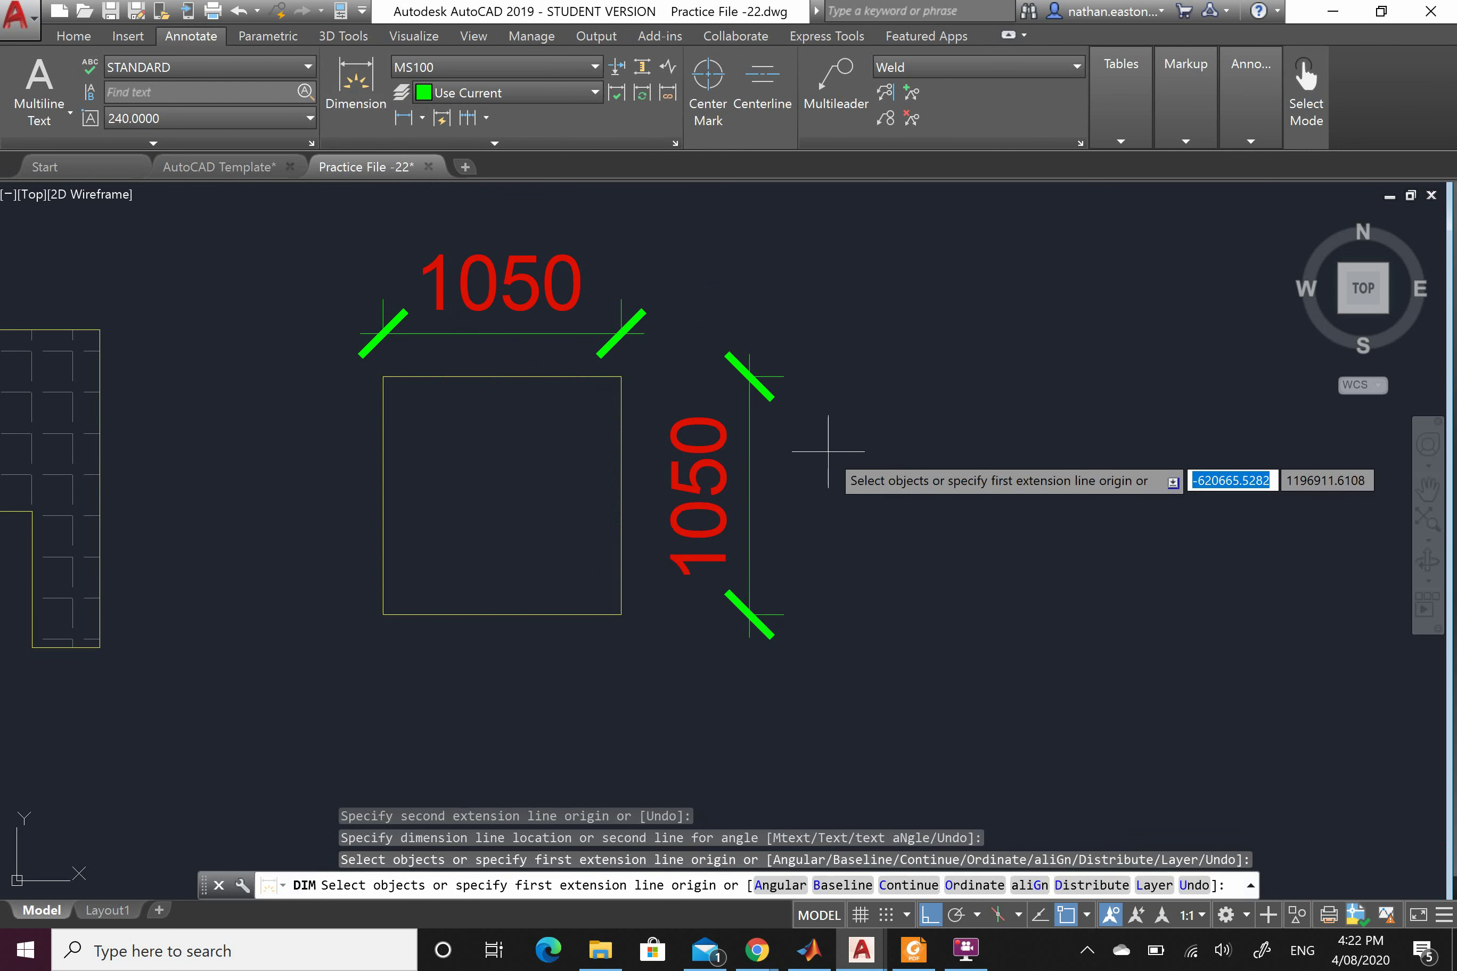
{"action": "key", "text": "Return"}
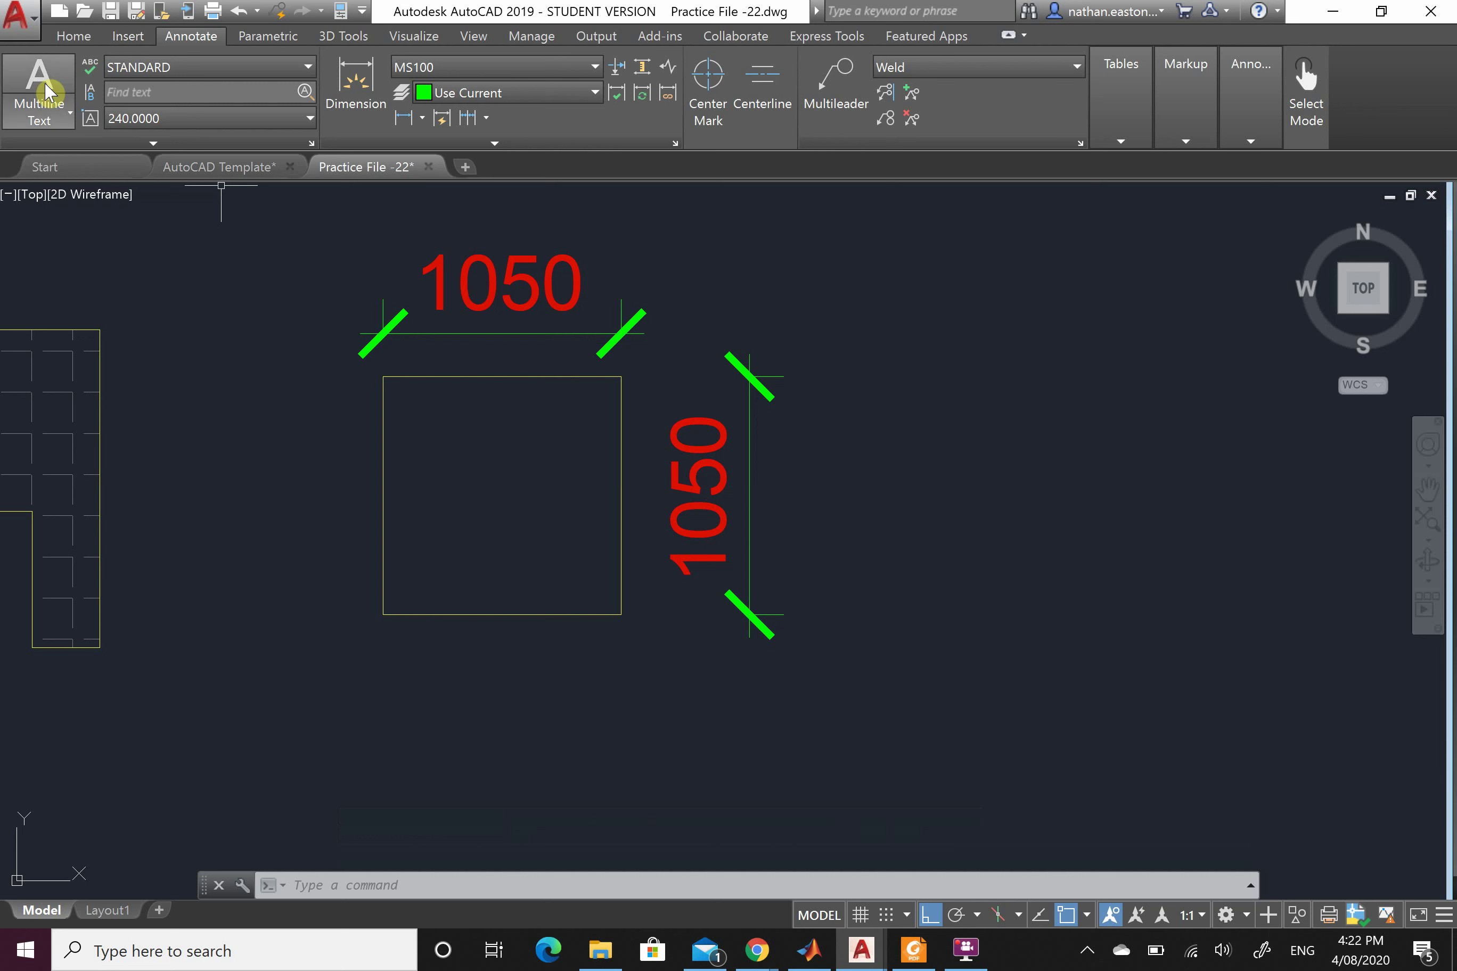
Create a multiline text box inside the square containing "HI" with "btrhtyk" on the second line
{"action": "left_click", "coordinate": [128, 38]}
{"action": "left_click", "coordinate": [73, 38]}
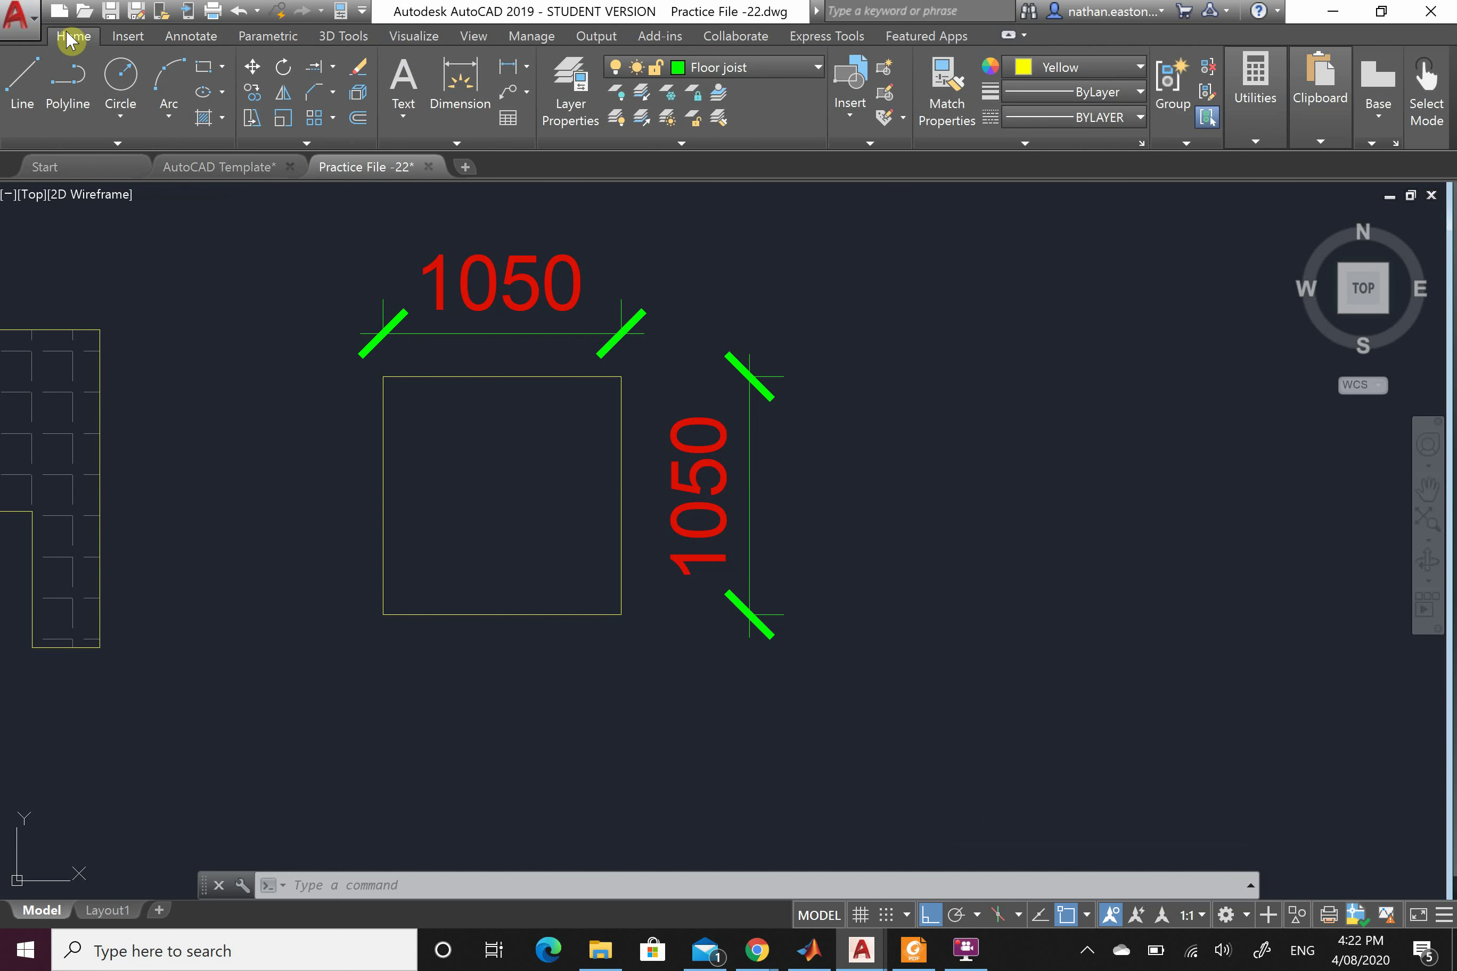
{"action": "left_click", "coordinate": [415, 84]}
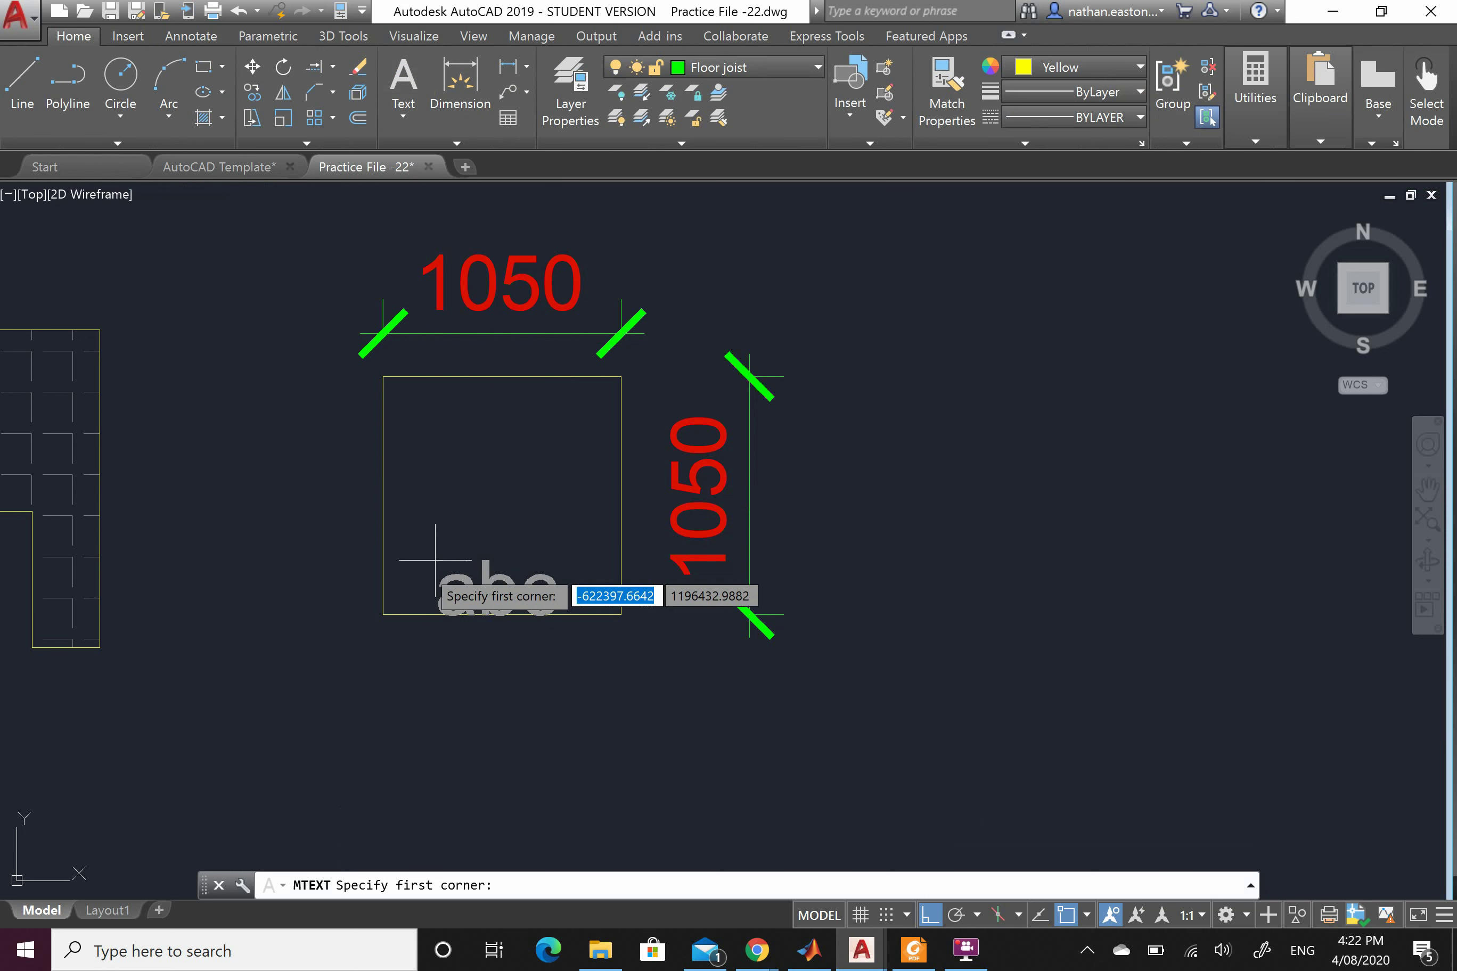
{"action": "scroll", "coordinate": [418, 552], "scroll_direction": "up", "scroll_amount": 2}
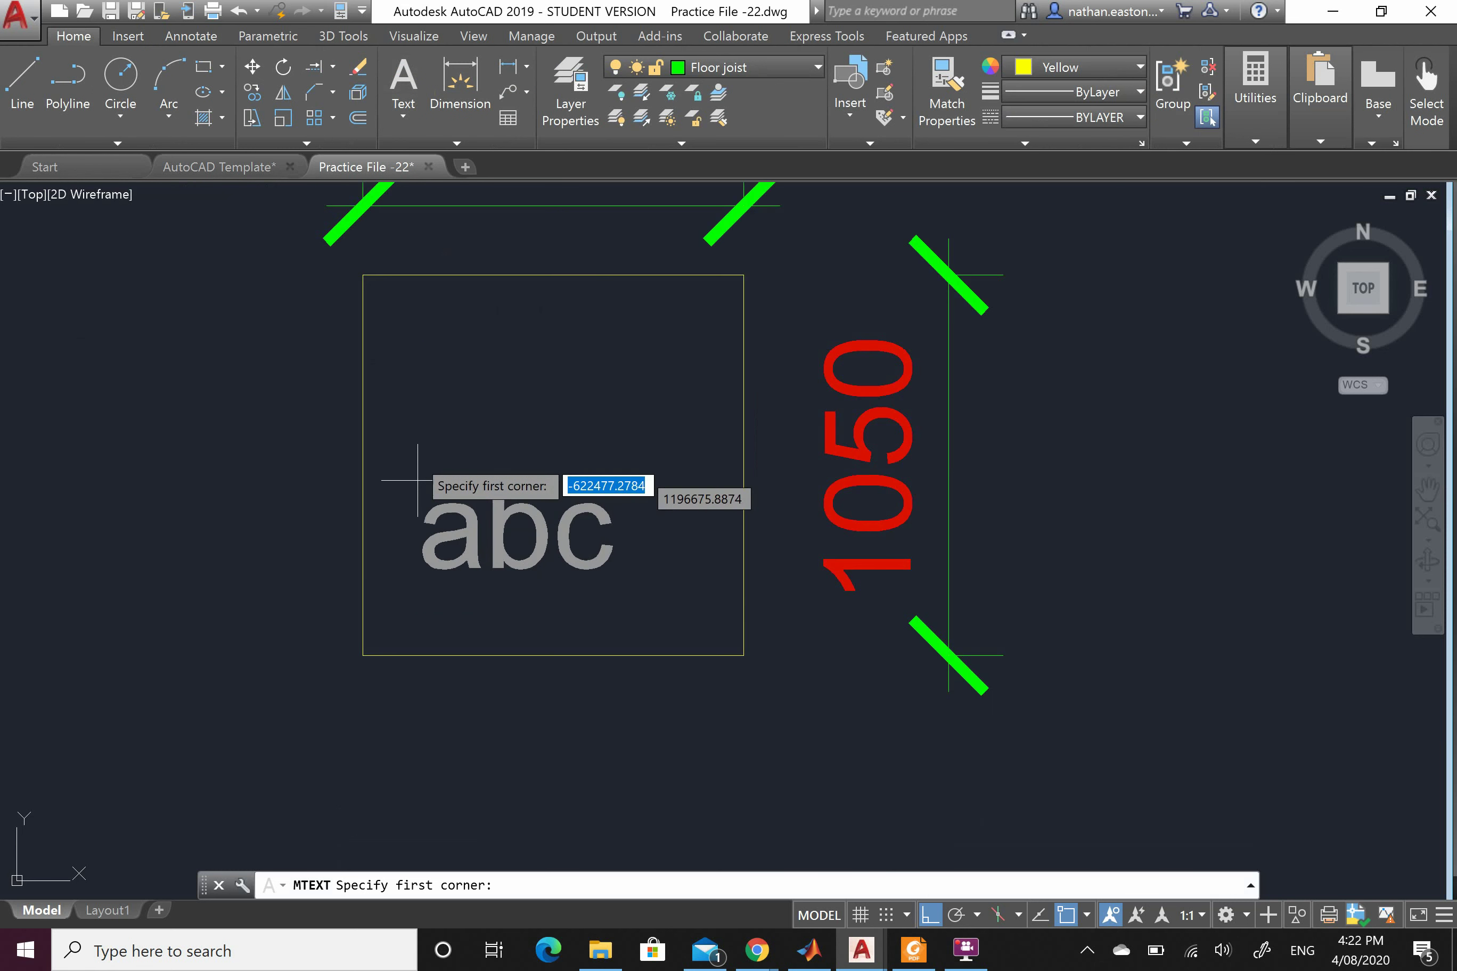
{"action": "left_click", "coordinate": [402, 403]}
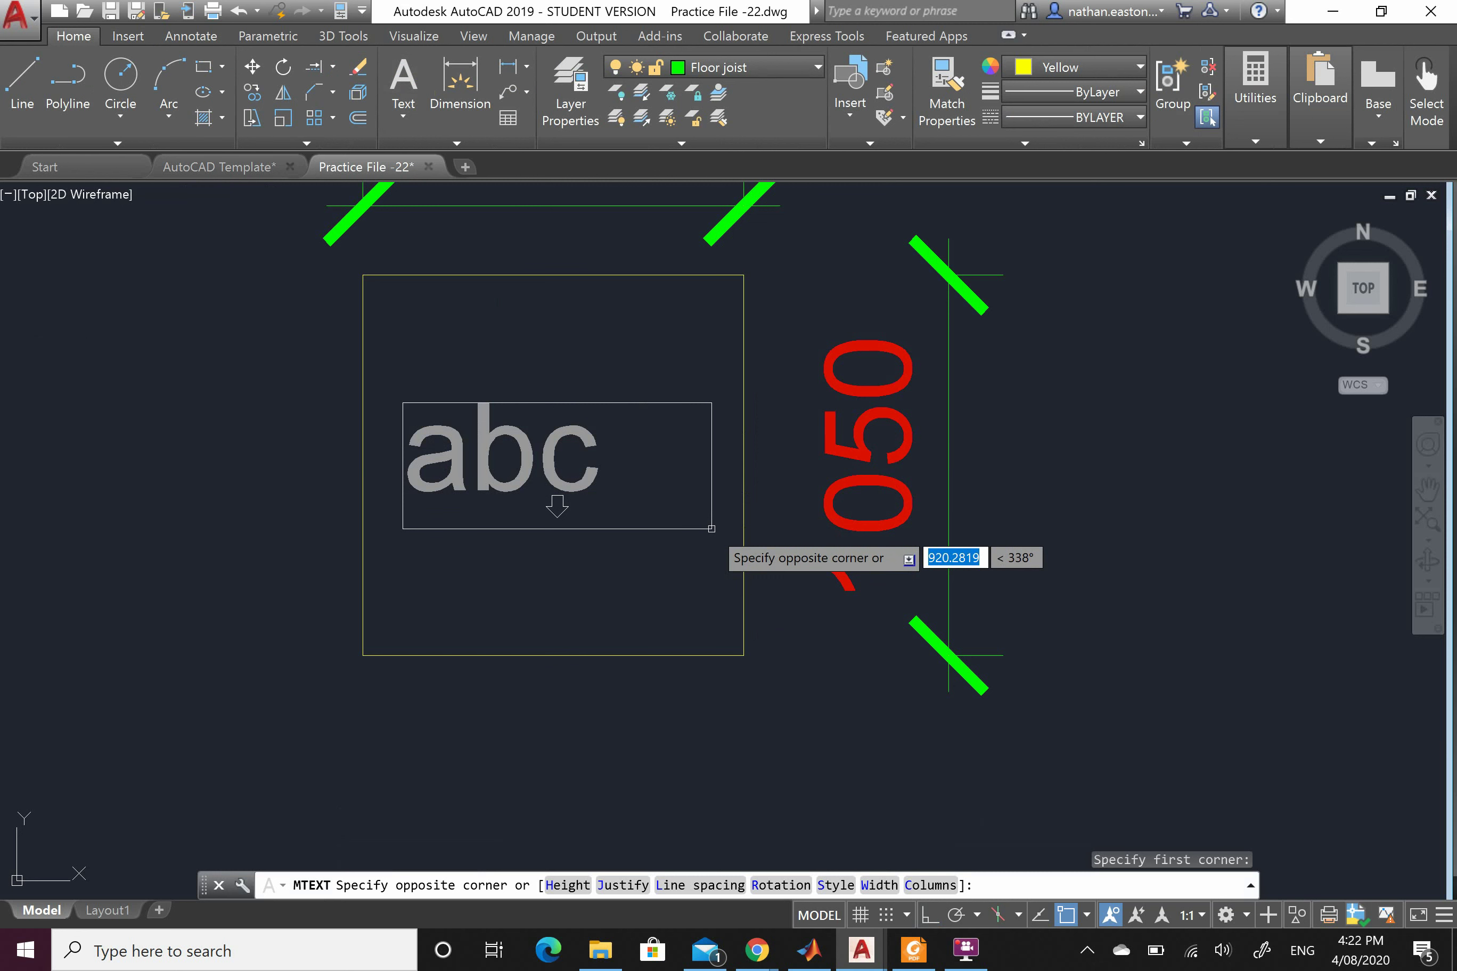
{"action": "left_click", "coordinate": [711, 528]}
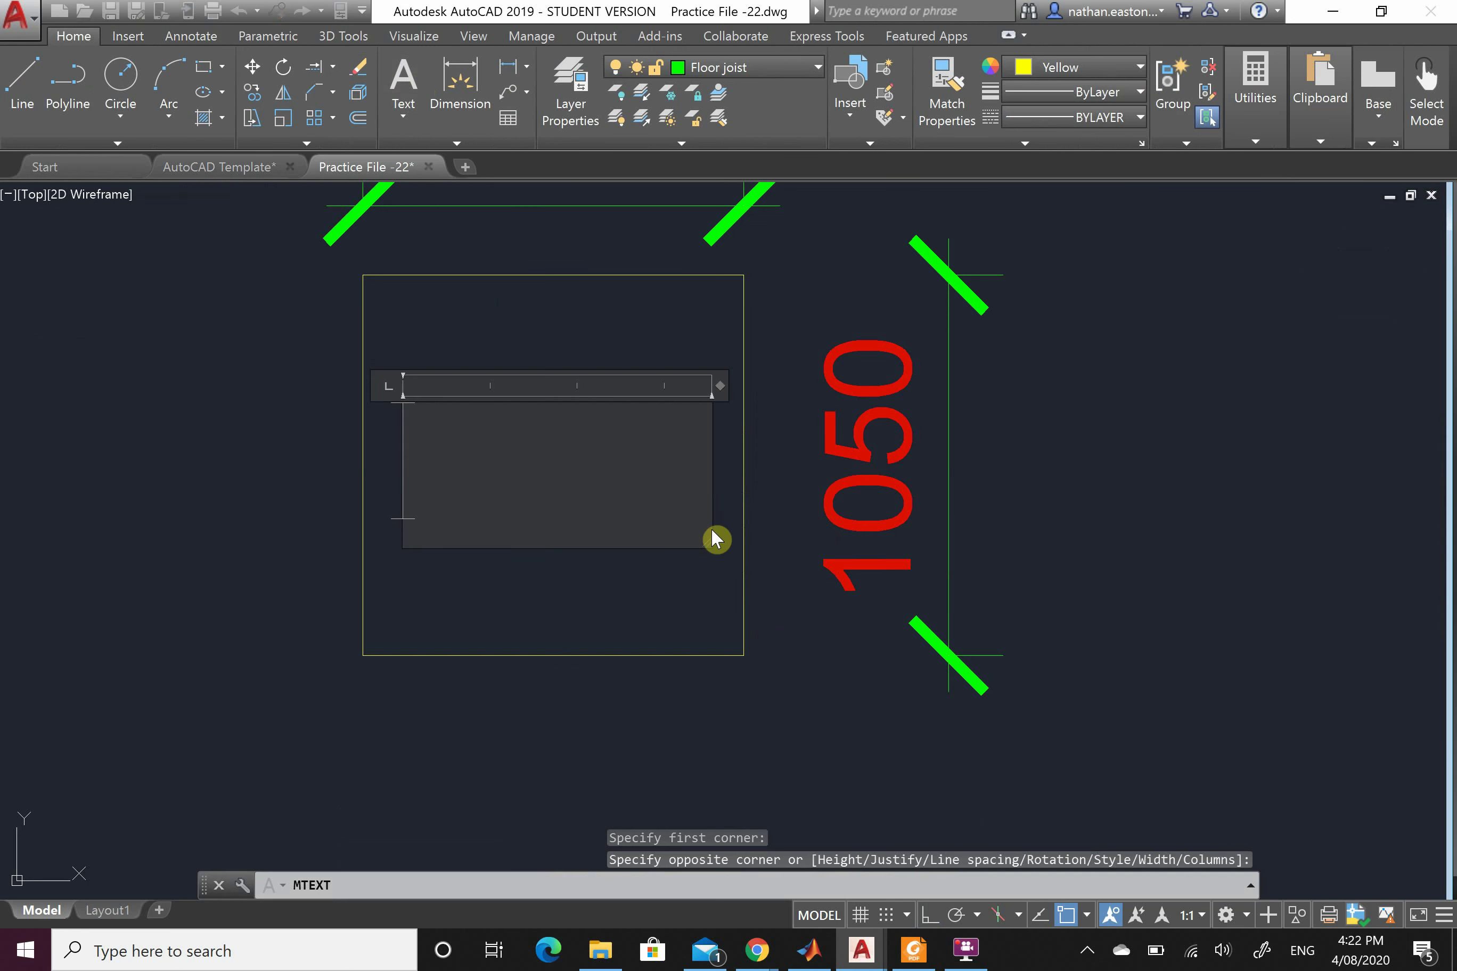
{"action": "type", "text": "HI"}
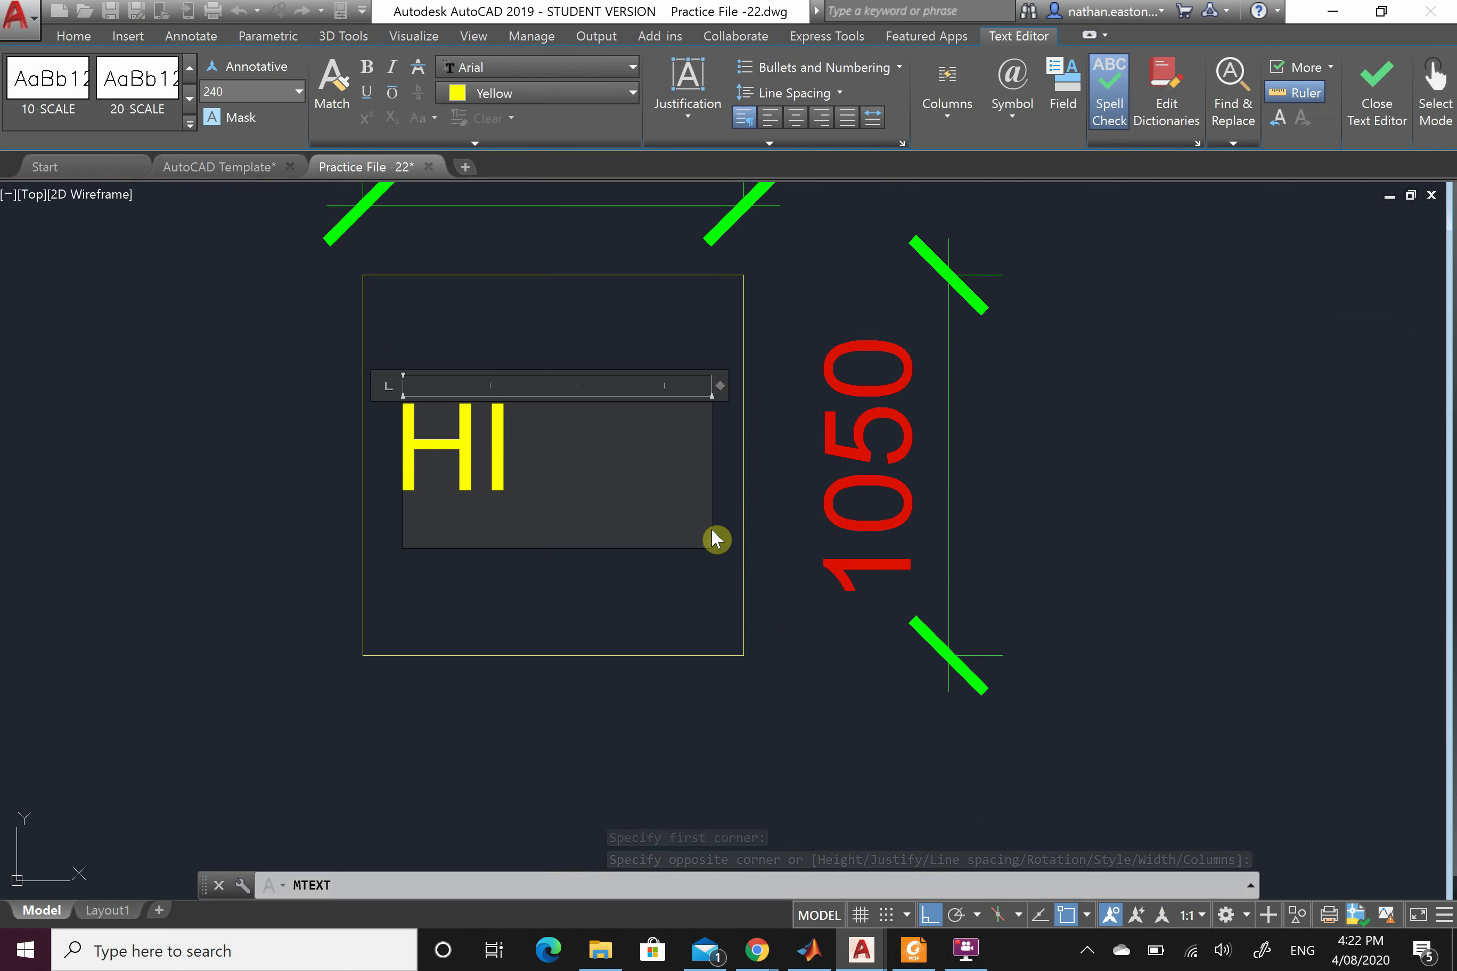
{"action": "key", "text": "Return"}
{"action": "type", "text": "btrhtyk"}
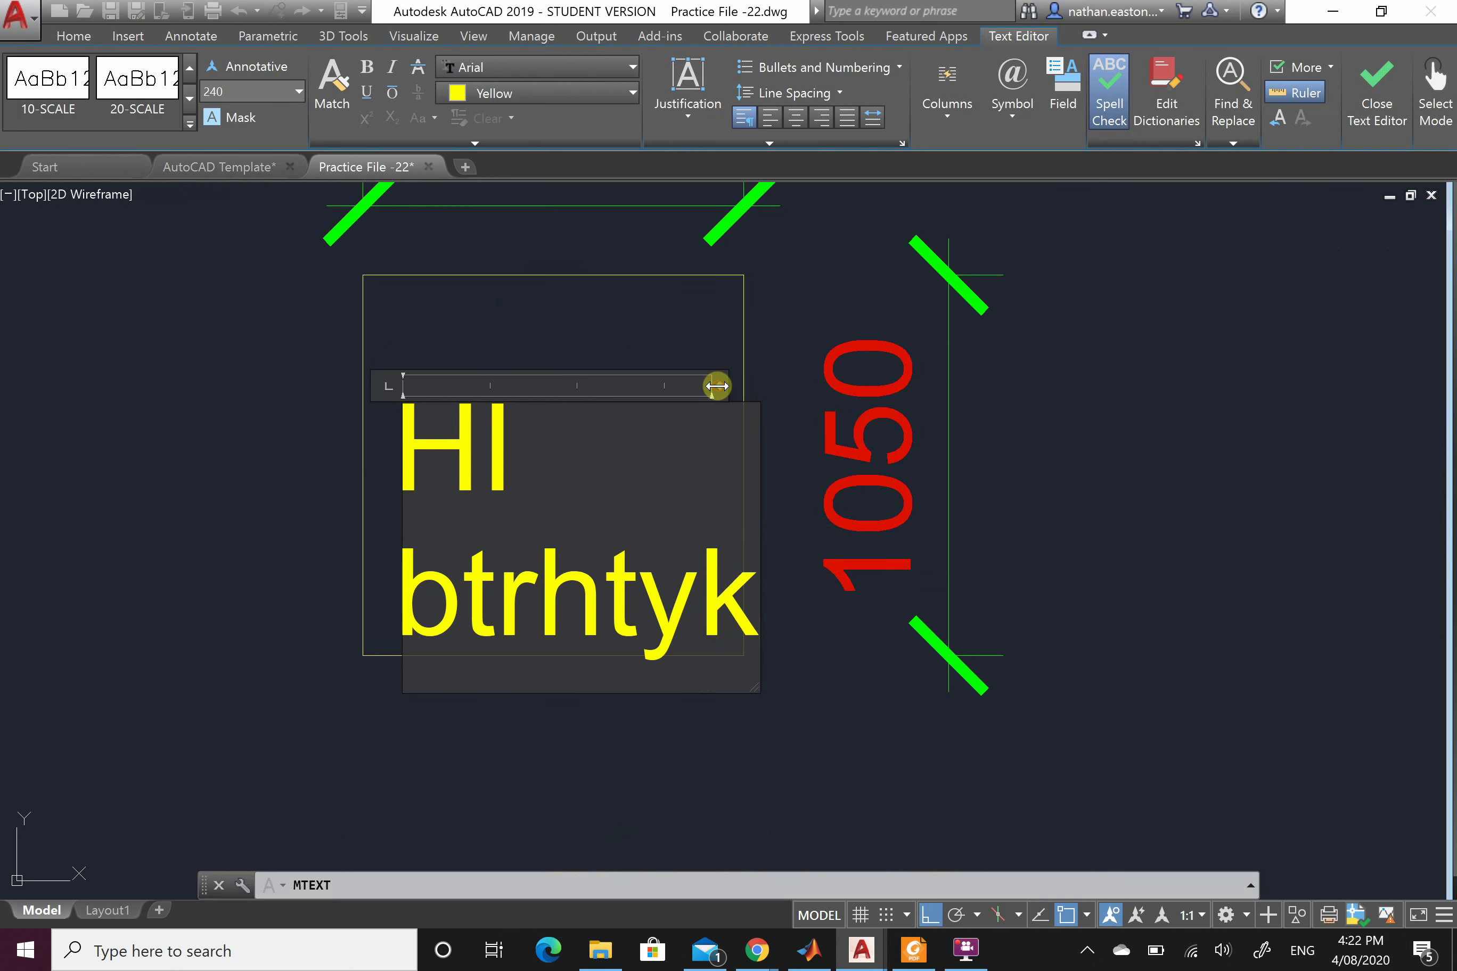
Widen the multiline text box beyond the square's right edge and discard the text without saving it
{"action": "left_click_drag", "start_coordinate": [716, 386], "coordinate": [975, 375]}
{"action": "key", "text": "Escape"}
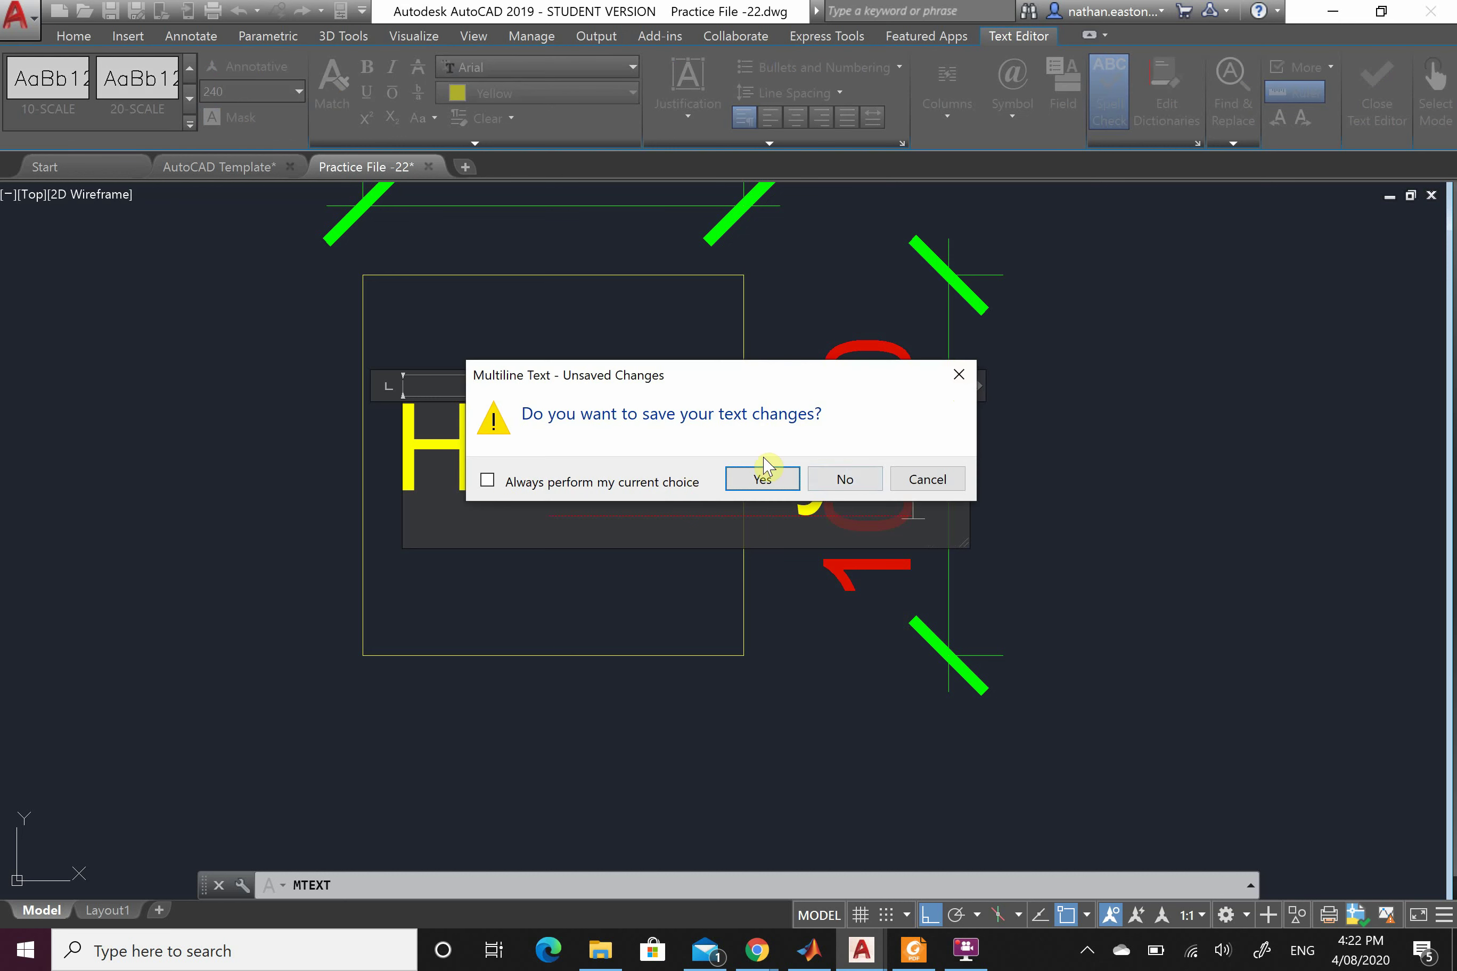
{"action": "left_click", "coordinate": [858, 481]}
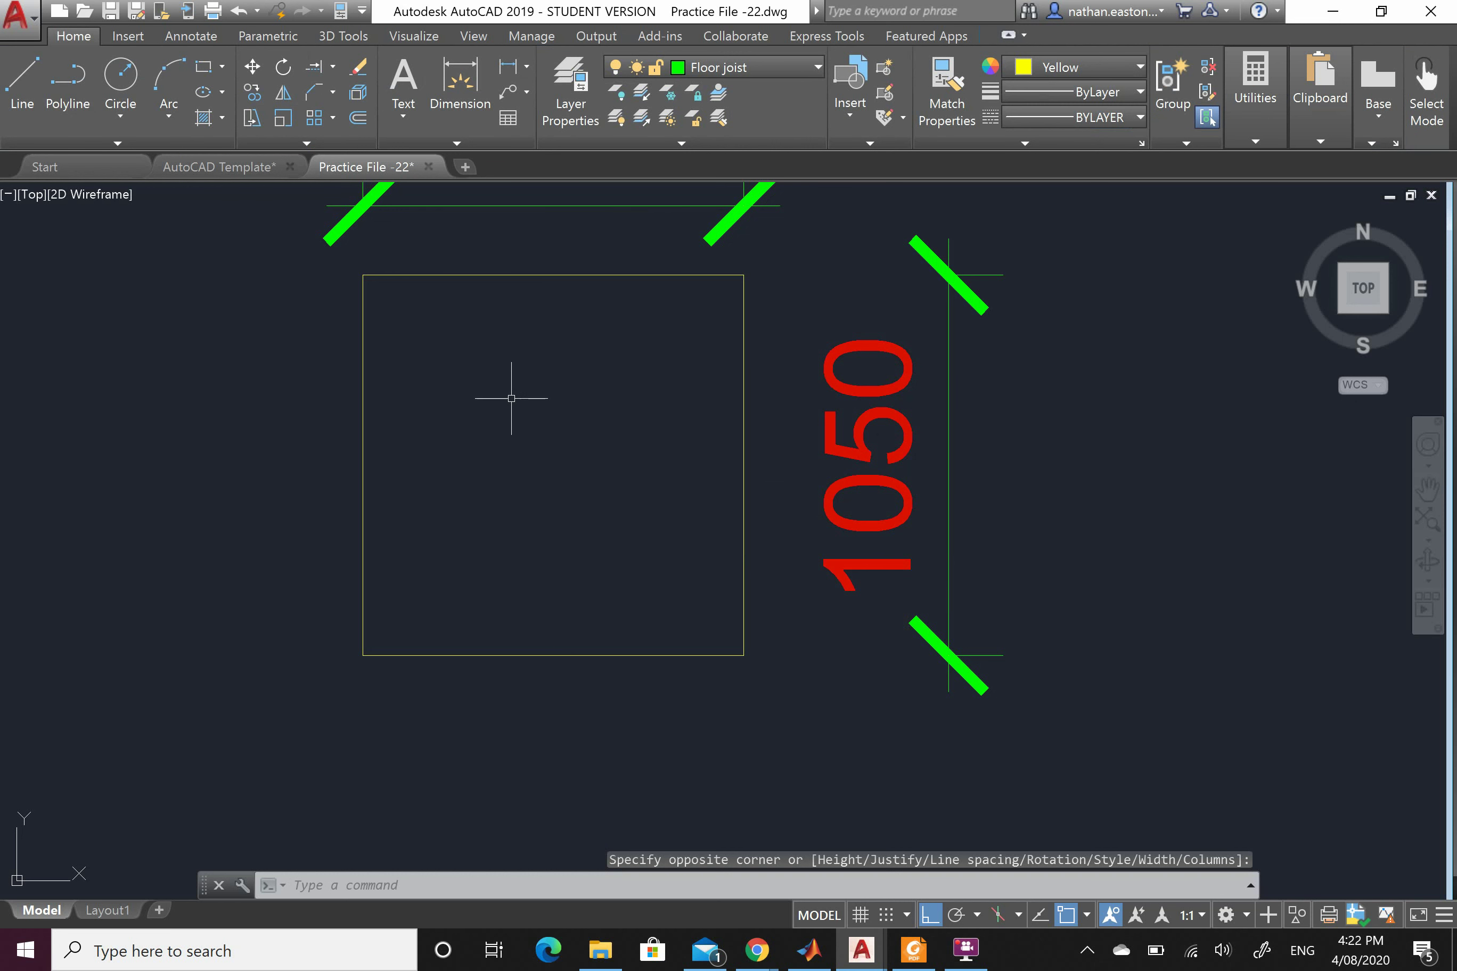
Look through the drawing's list of available layers, leaving the current layer as it is
{"action": "scroll", "coordinate": [559, 260], "scroll_direction": "down", "scroll_amount": 4}
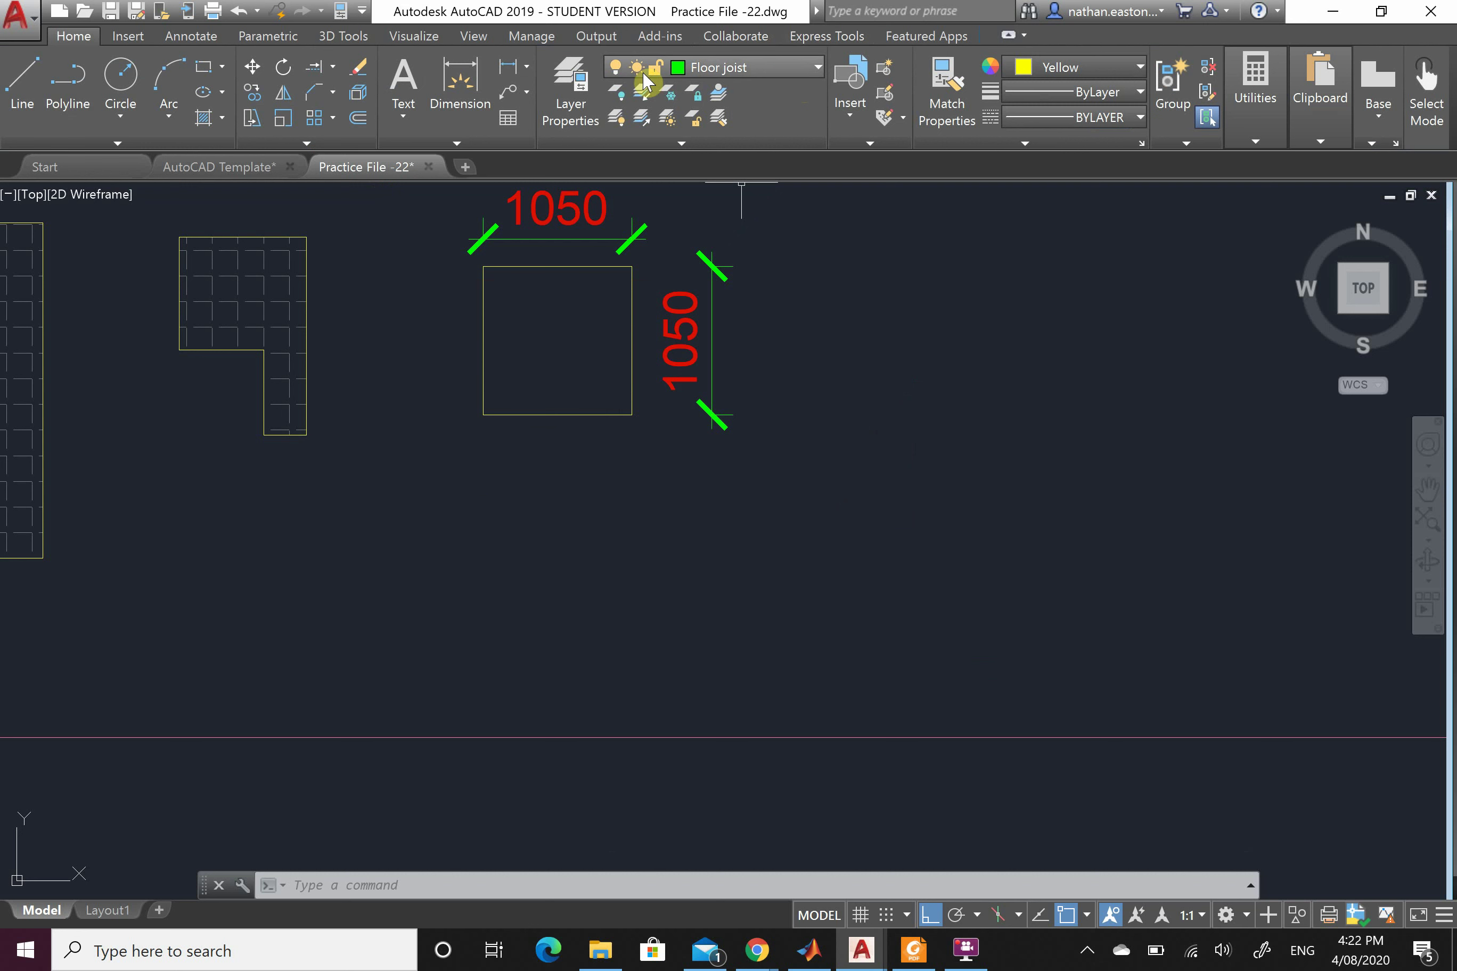
{"action": "left_click", "coordinate": [788, 68]}
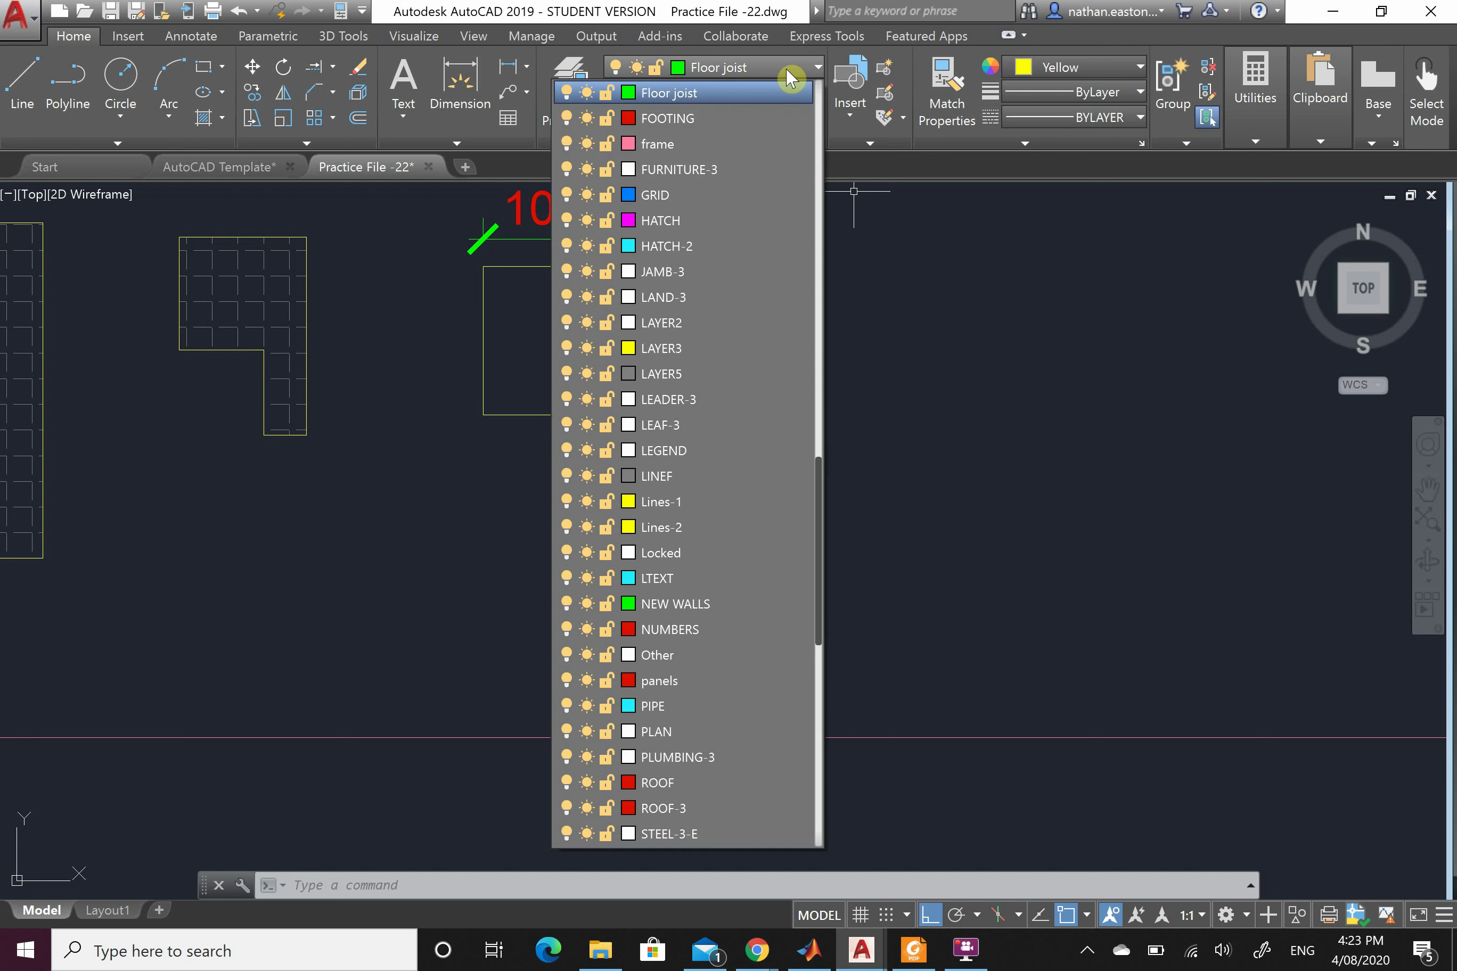
{"action": "scroll", "coordinate": [715, 664], "scroll_direction": "down", "scroll_amount": 10}
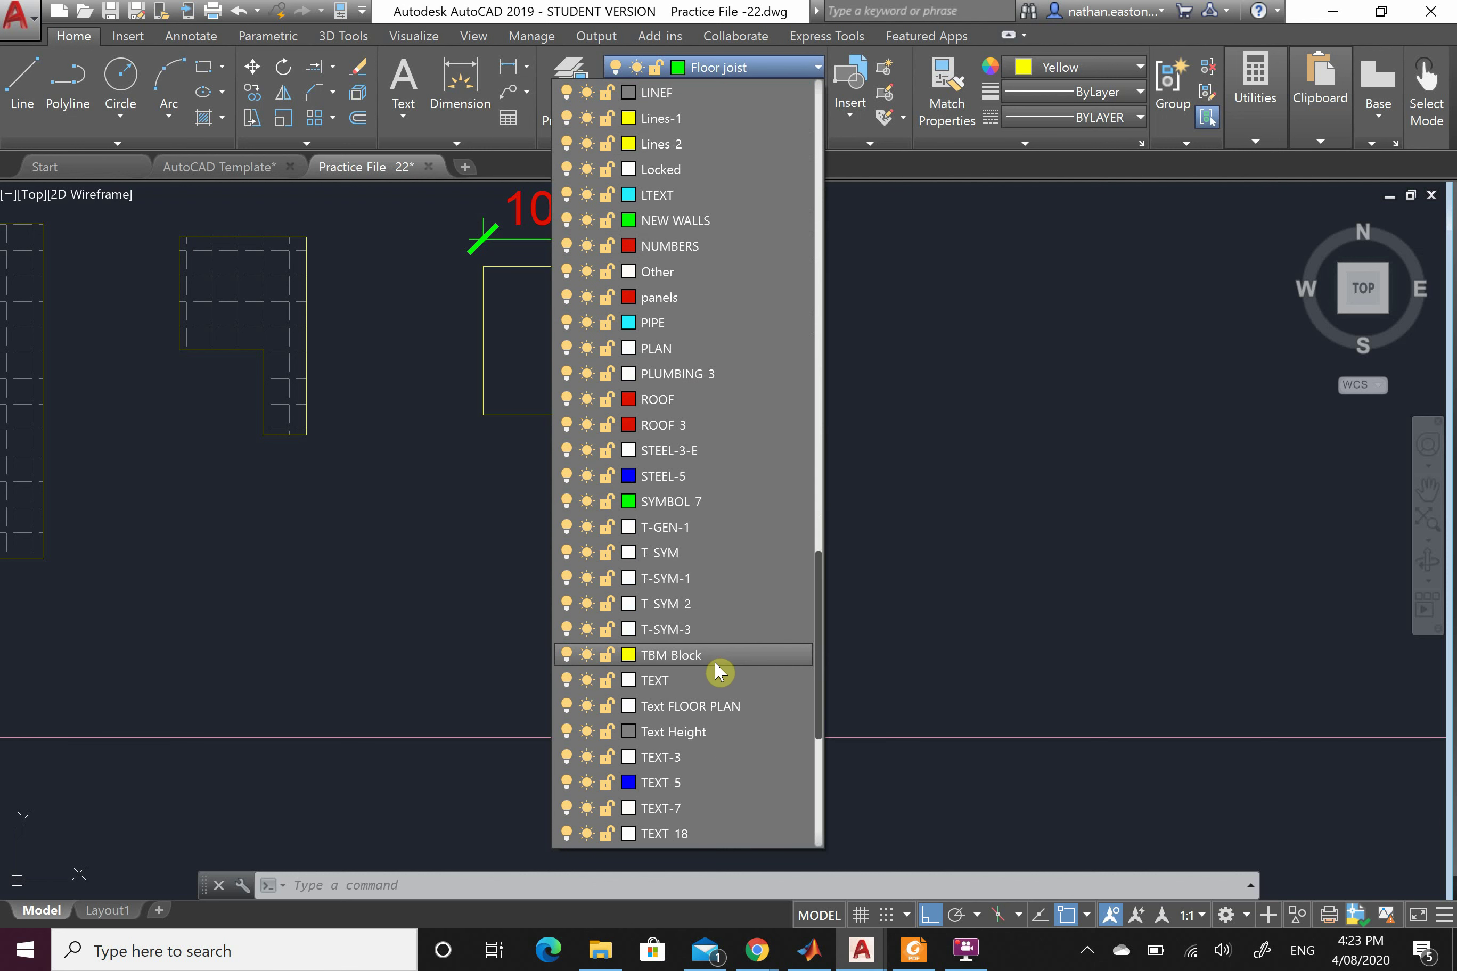
{"action": "scroll", "coordinate": [720, 672], "scroll_direction": "up", "scroll_amount": 15}
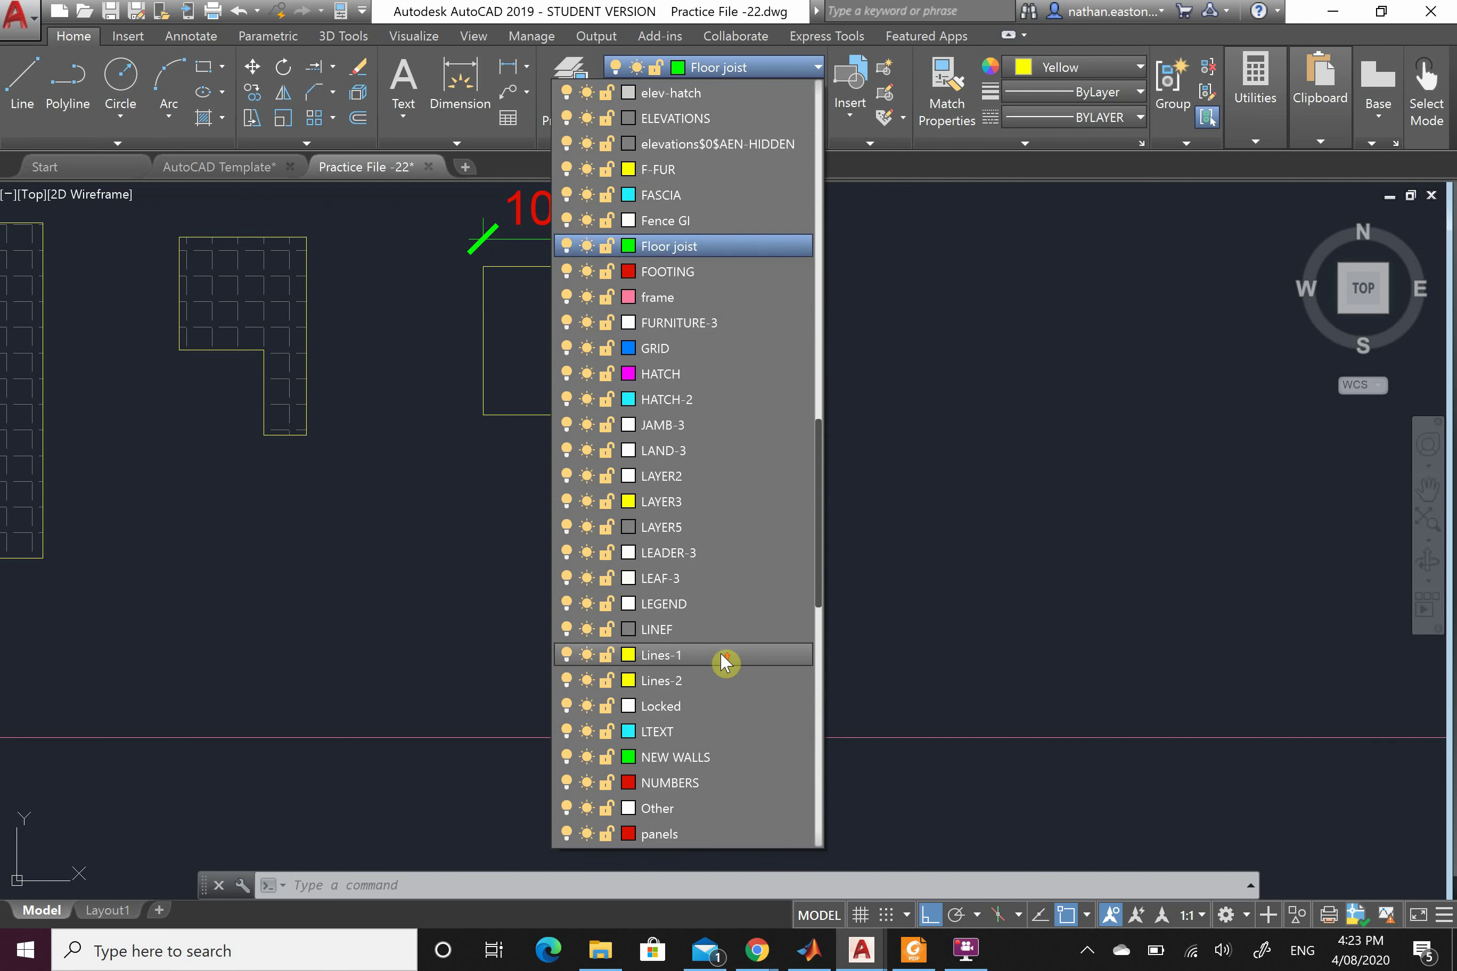
{"action": "scroll", "coordinate": [727, 645], "scroll_direction": "up", "scroll_amount": 9}
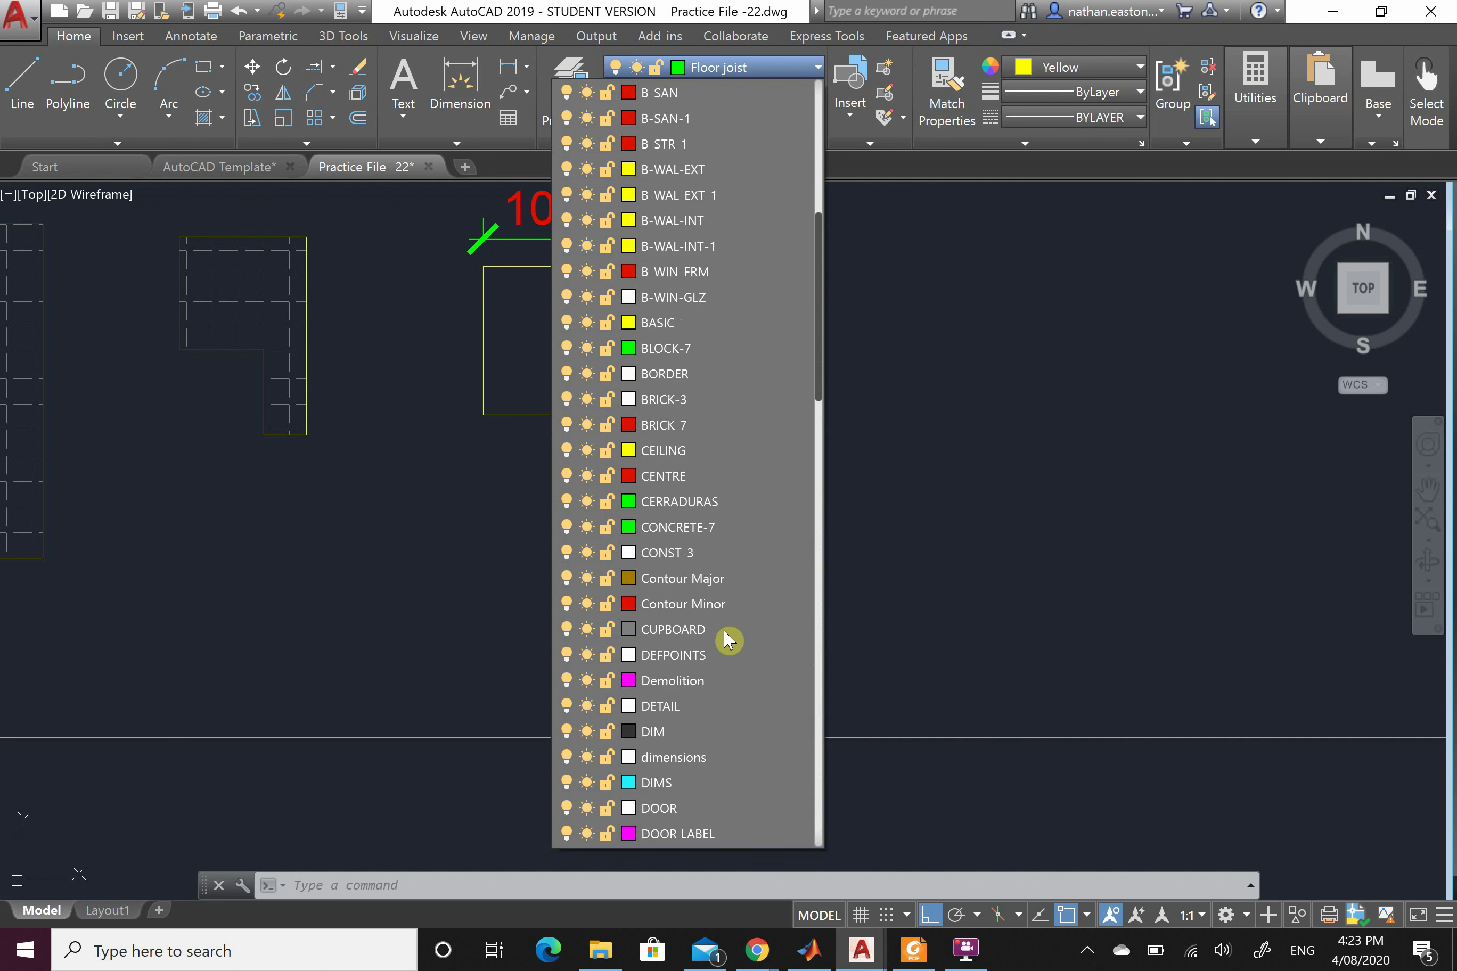
{"action": "scroll", "coordinate": [746, 295], "scroll_direction": "up", "scroll_amount": 1}
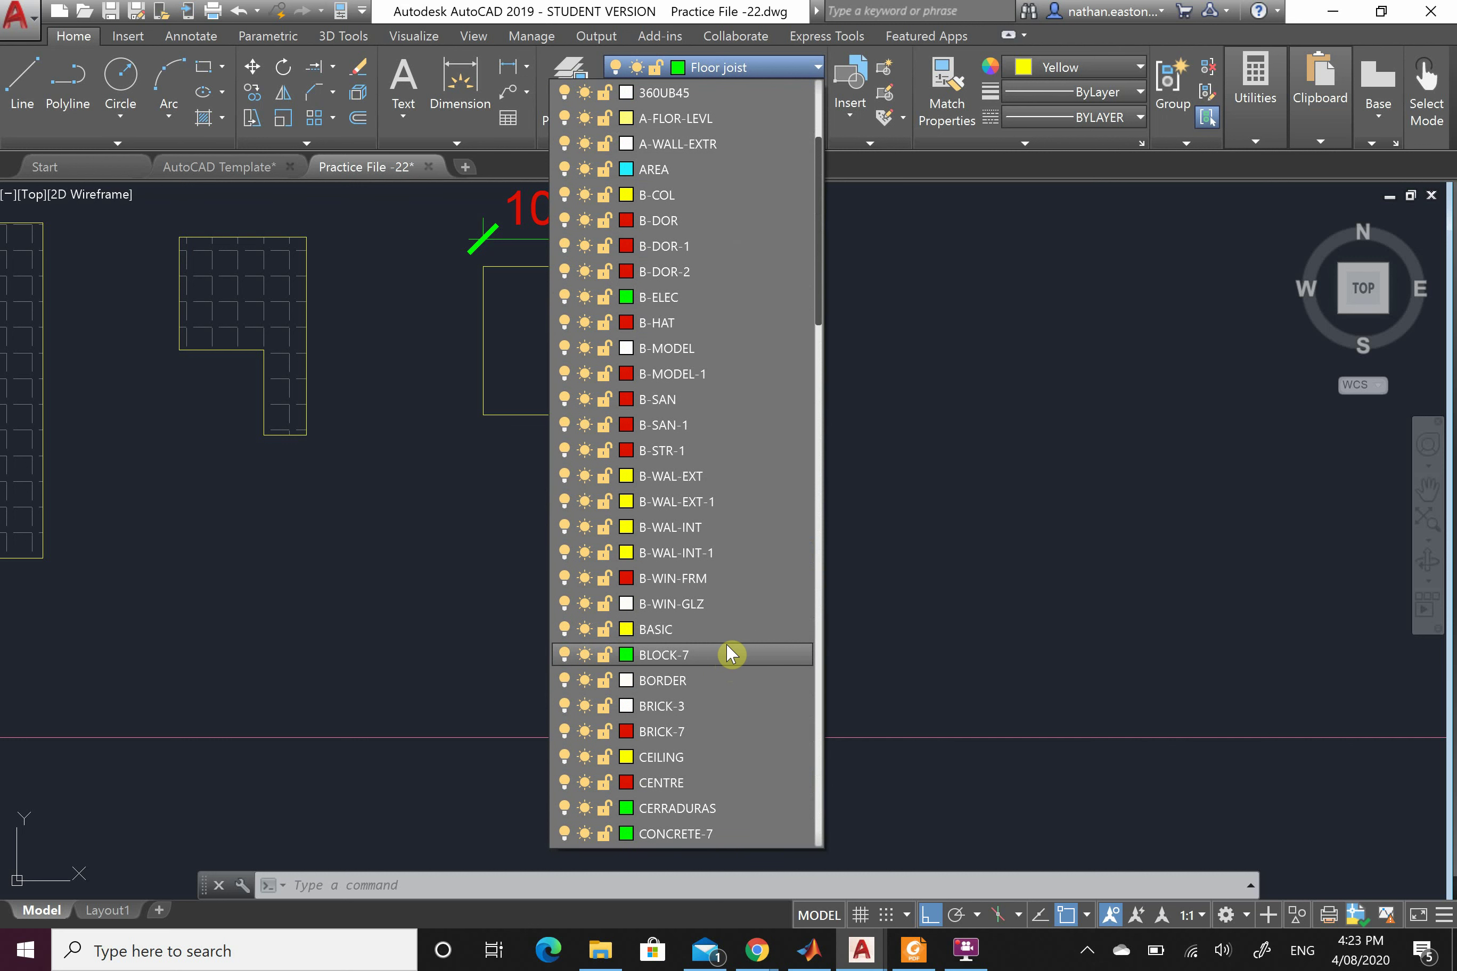
{"action": "key", "text": "Escape"}
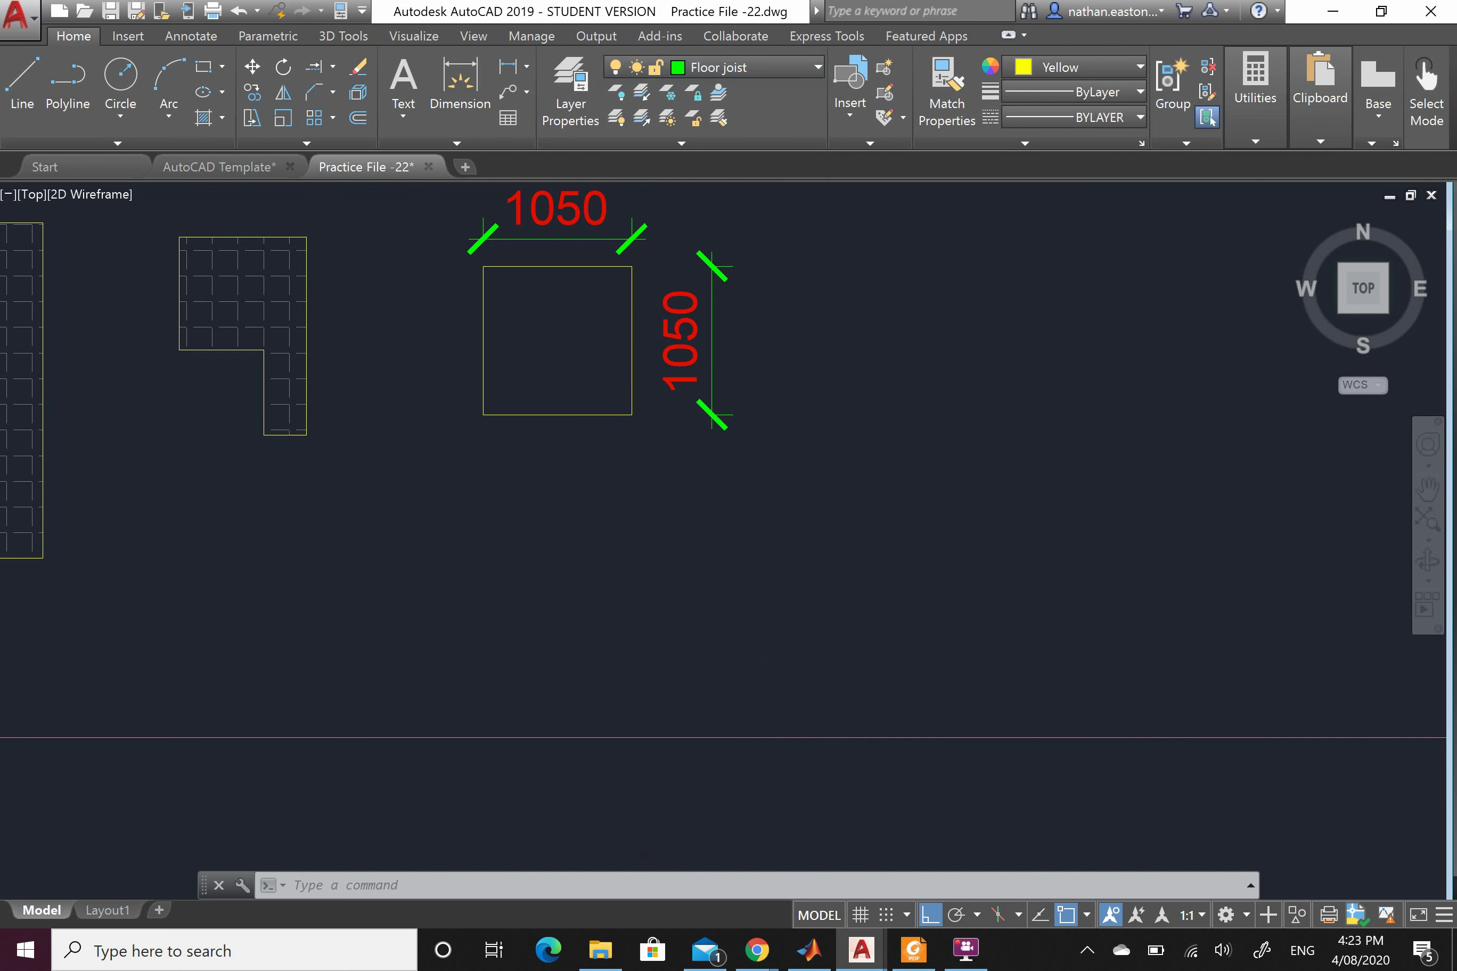
{"action": "scroll", "coordinate": [779, 435], "scroll_direction": "down", "scroll_amount": 2}
{"action": "scroll", "coordinate": [866, 404], "scroll_direction": "down", "scroll_amount": 2}
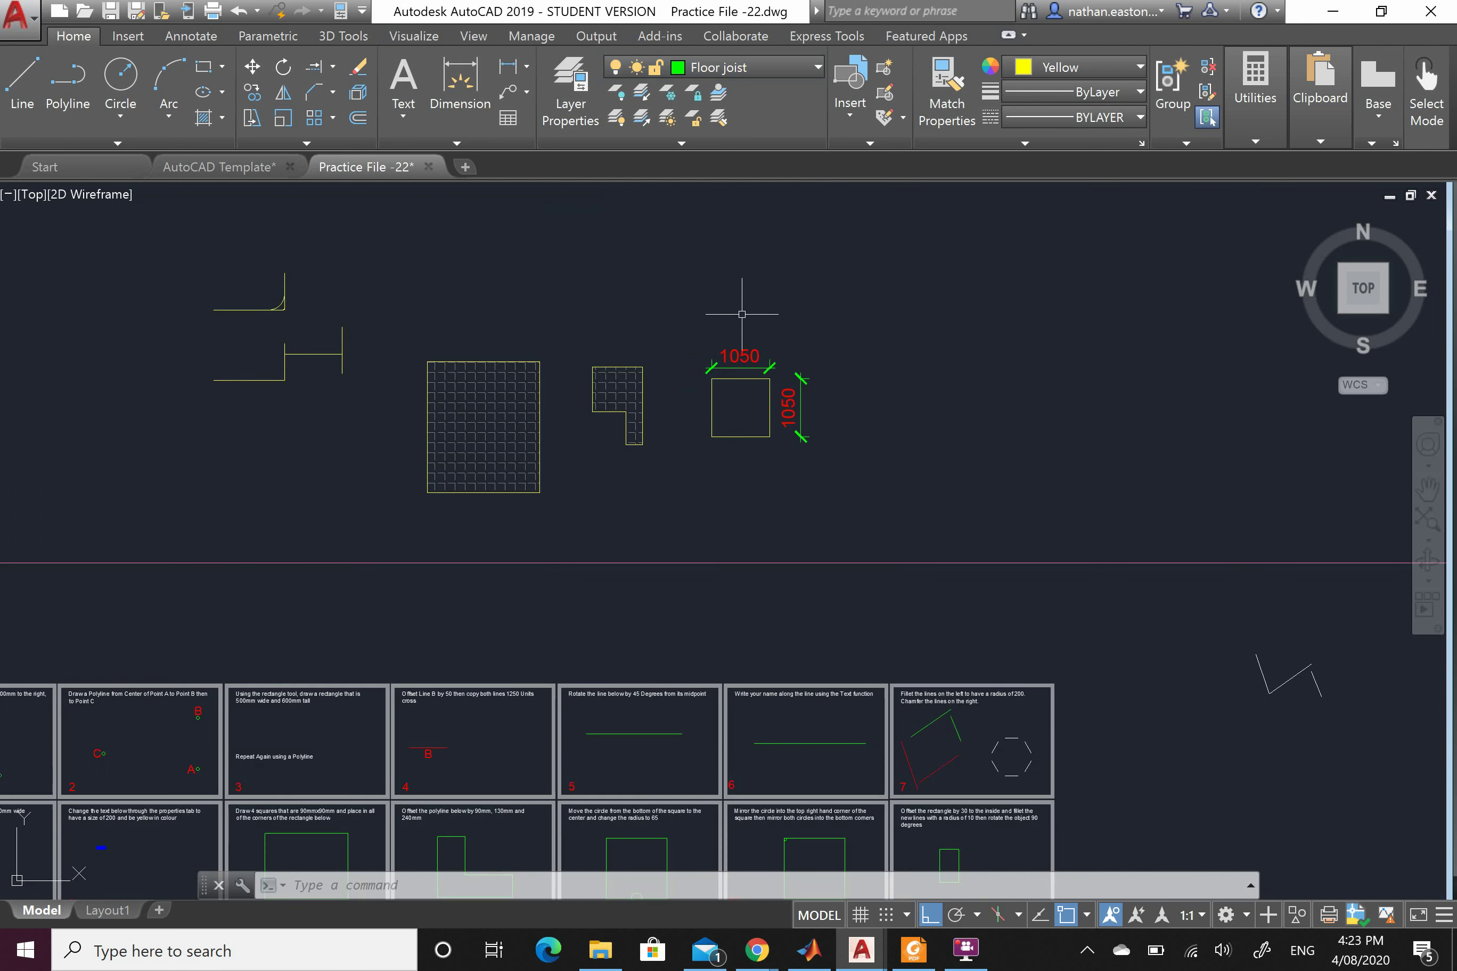
{"action": "scroll", "coordinate": [713, 361], "scroll_direction": "up", "scroll_amount": 4}
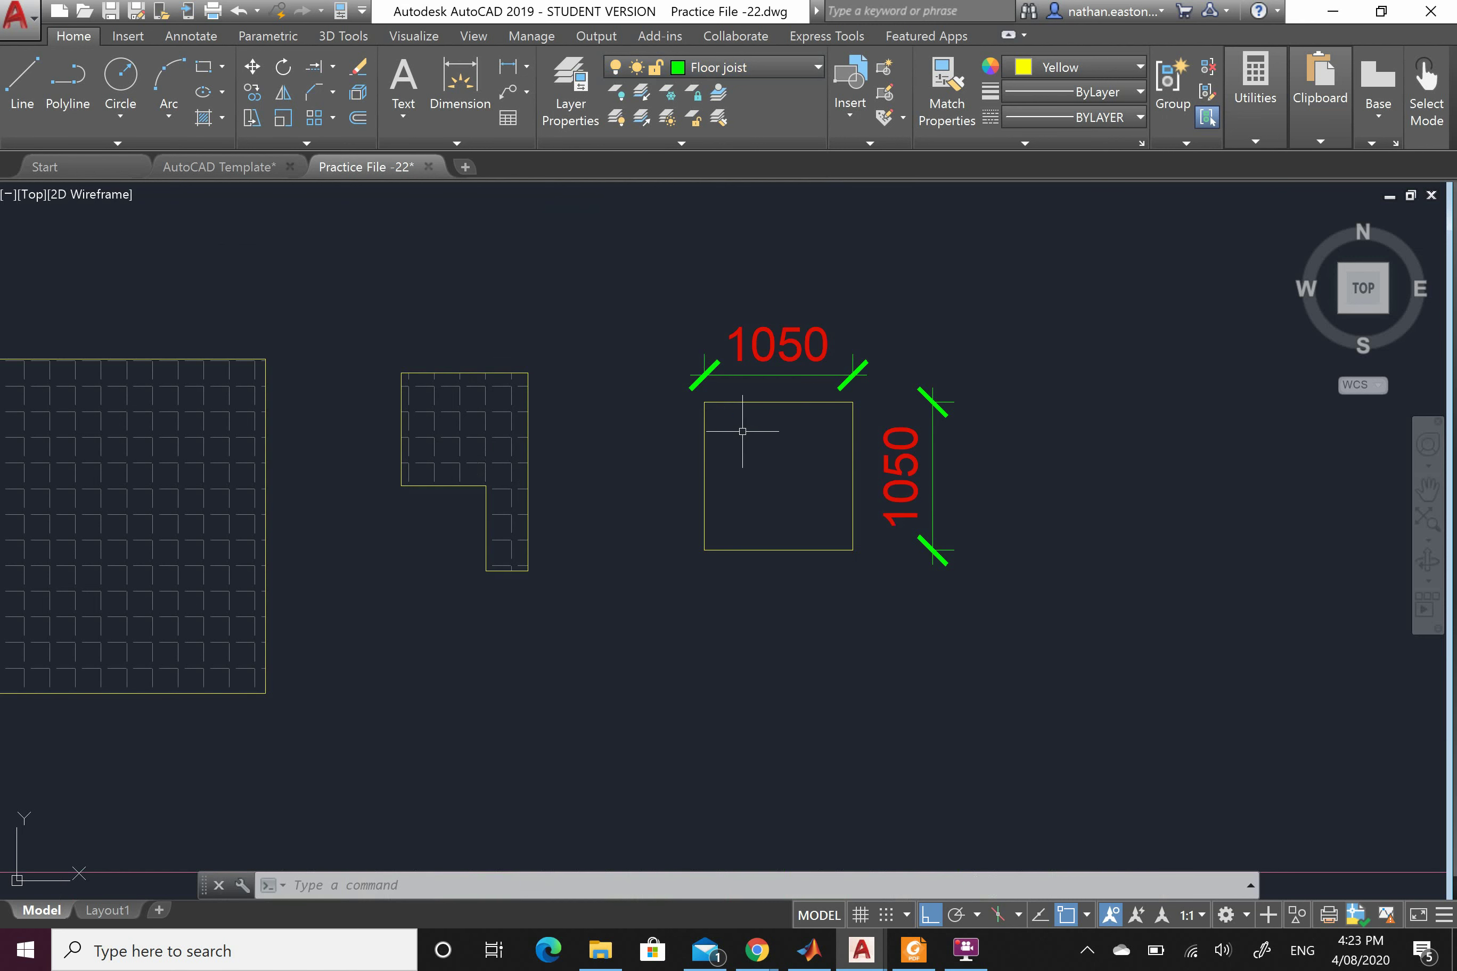
{"action": "double_click", "coordinate": [789, 401]}
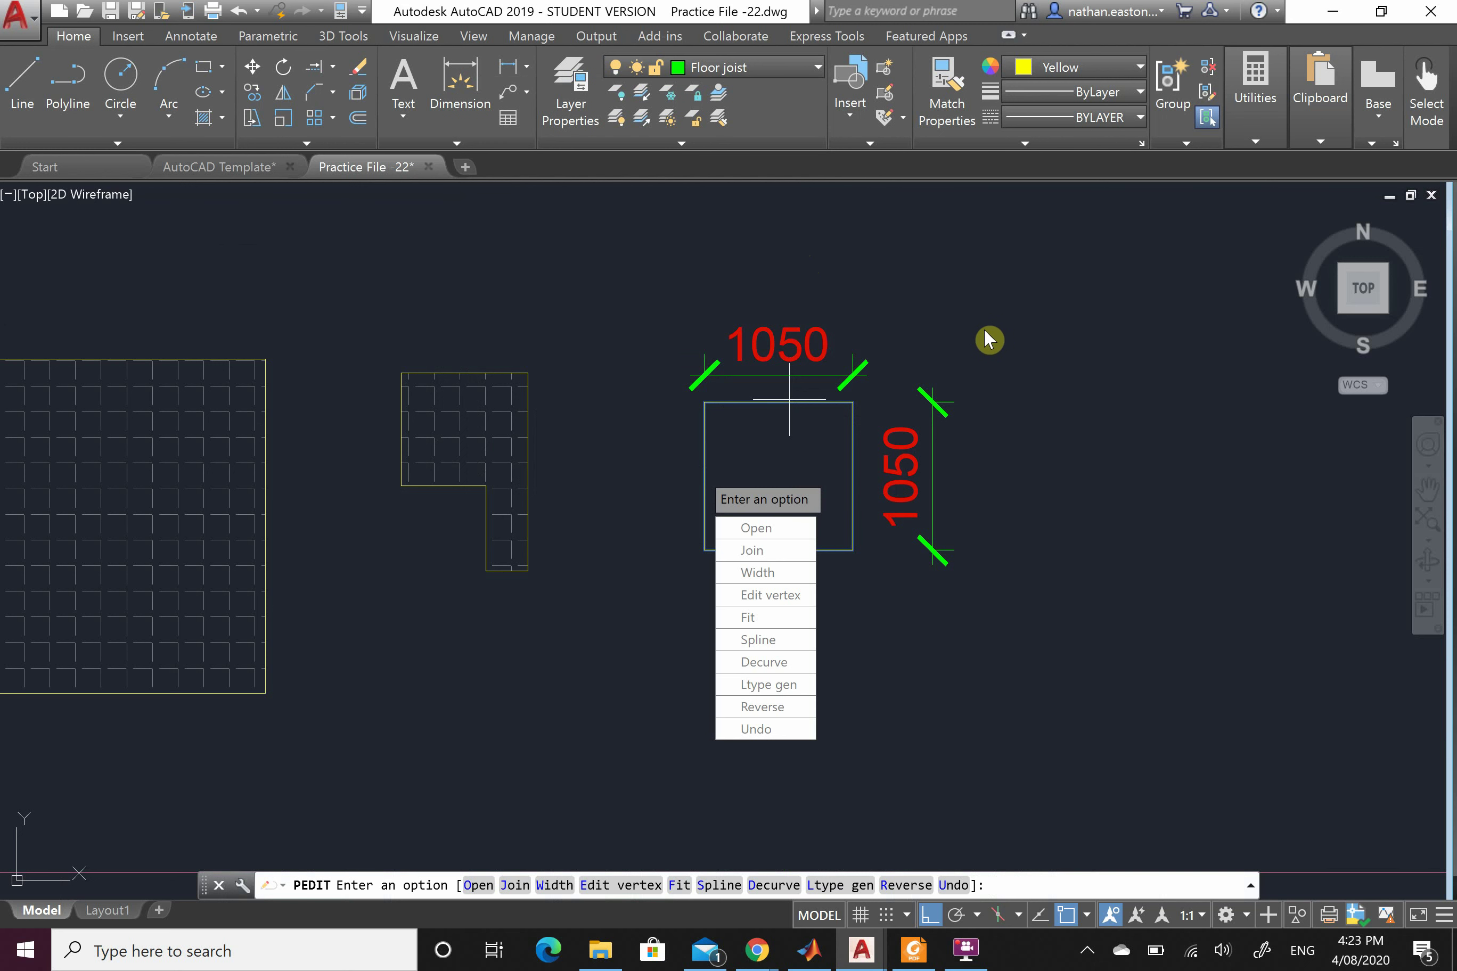
{"action": "key", "text": "Escape"}
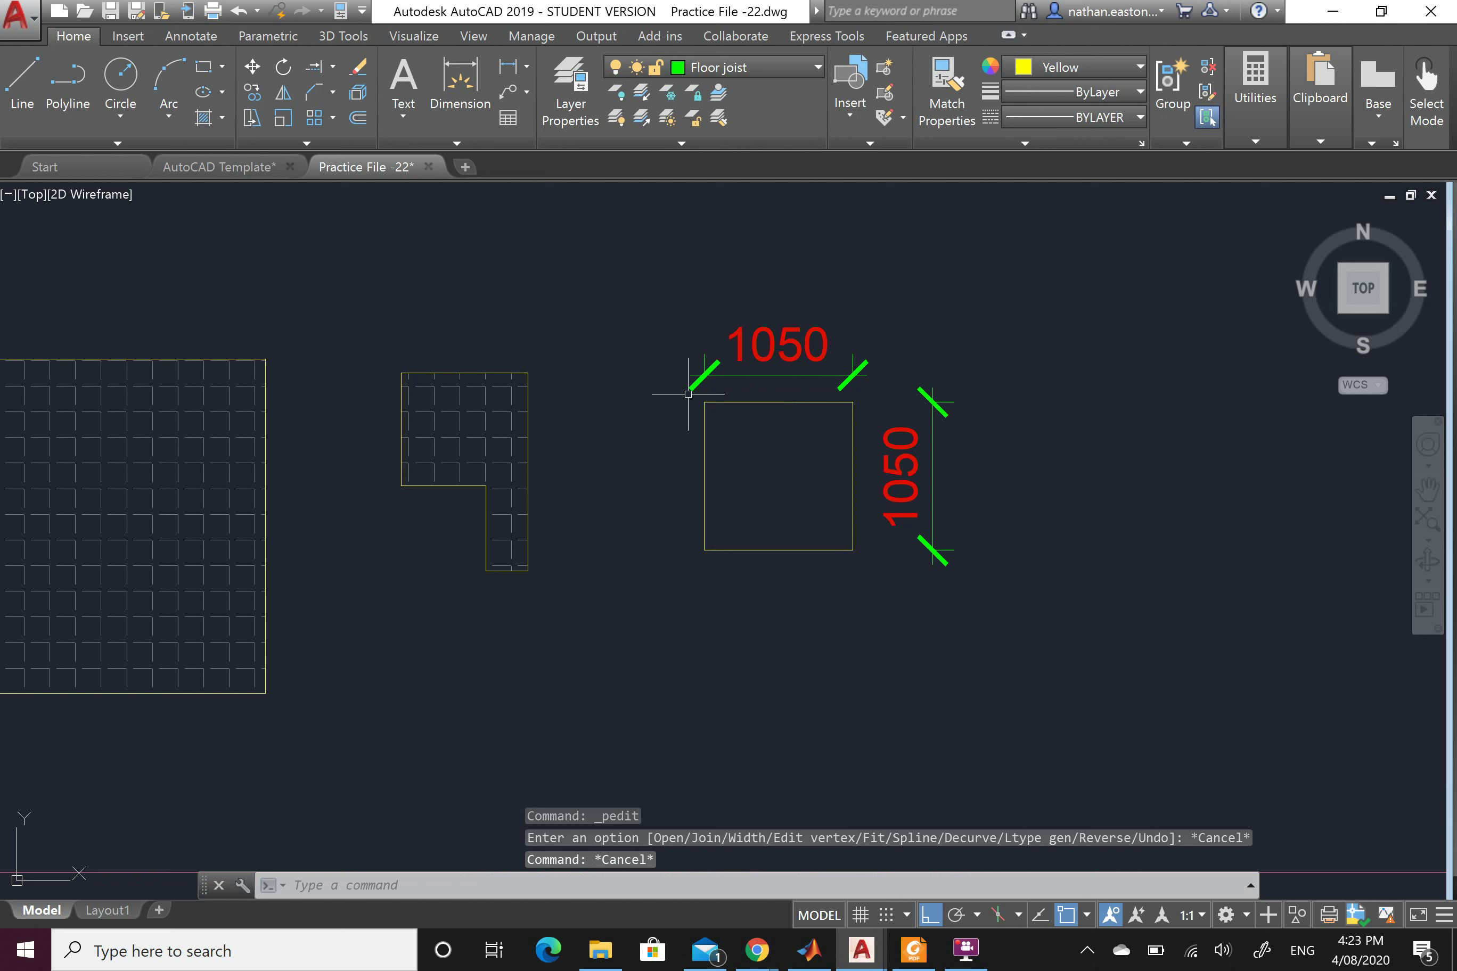
Check which layer the hatch inside the L-shaped outline is assigned to
{"action": "left_click", "coordinate": [478, 416]}
{"action": "left_click", "coordinate": [470, 407]}
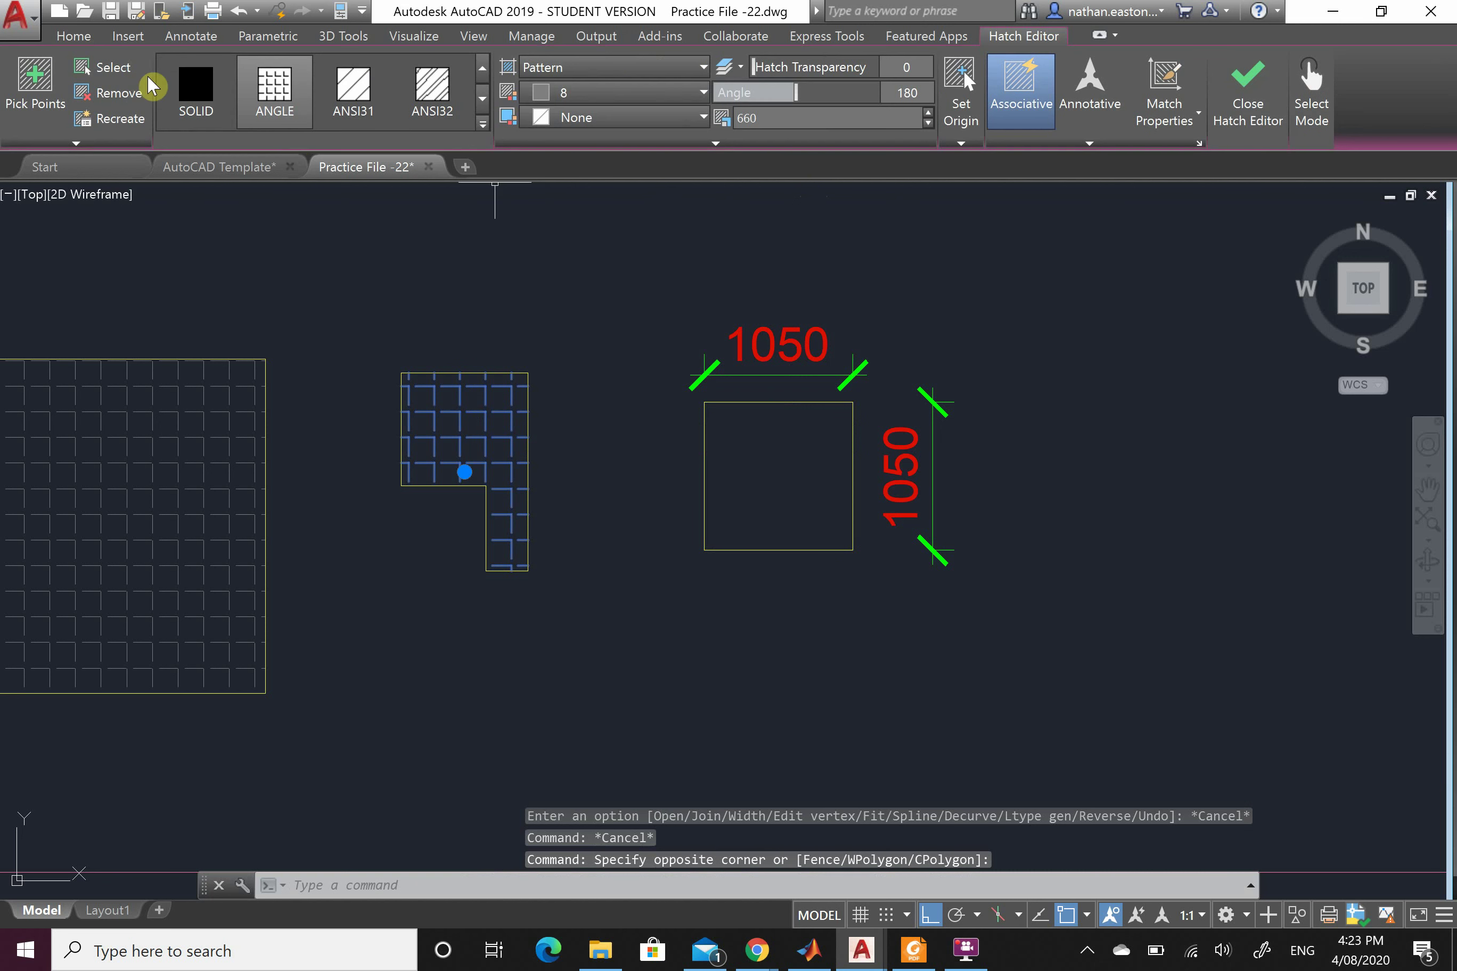
{"action": "left_click", "coordinate": [84, 39]}
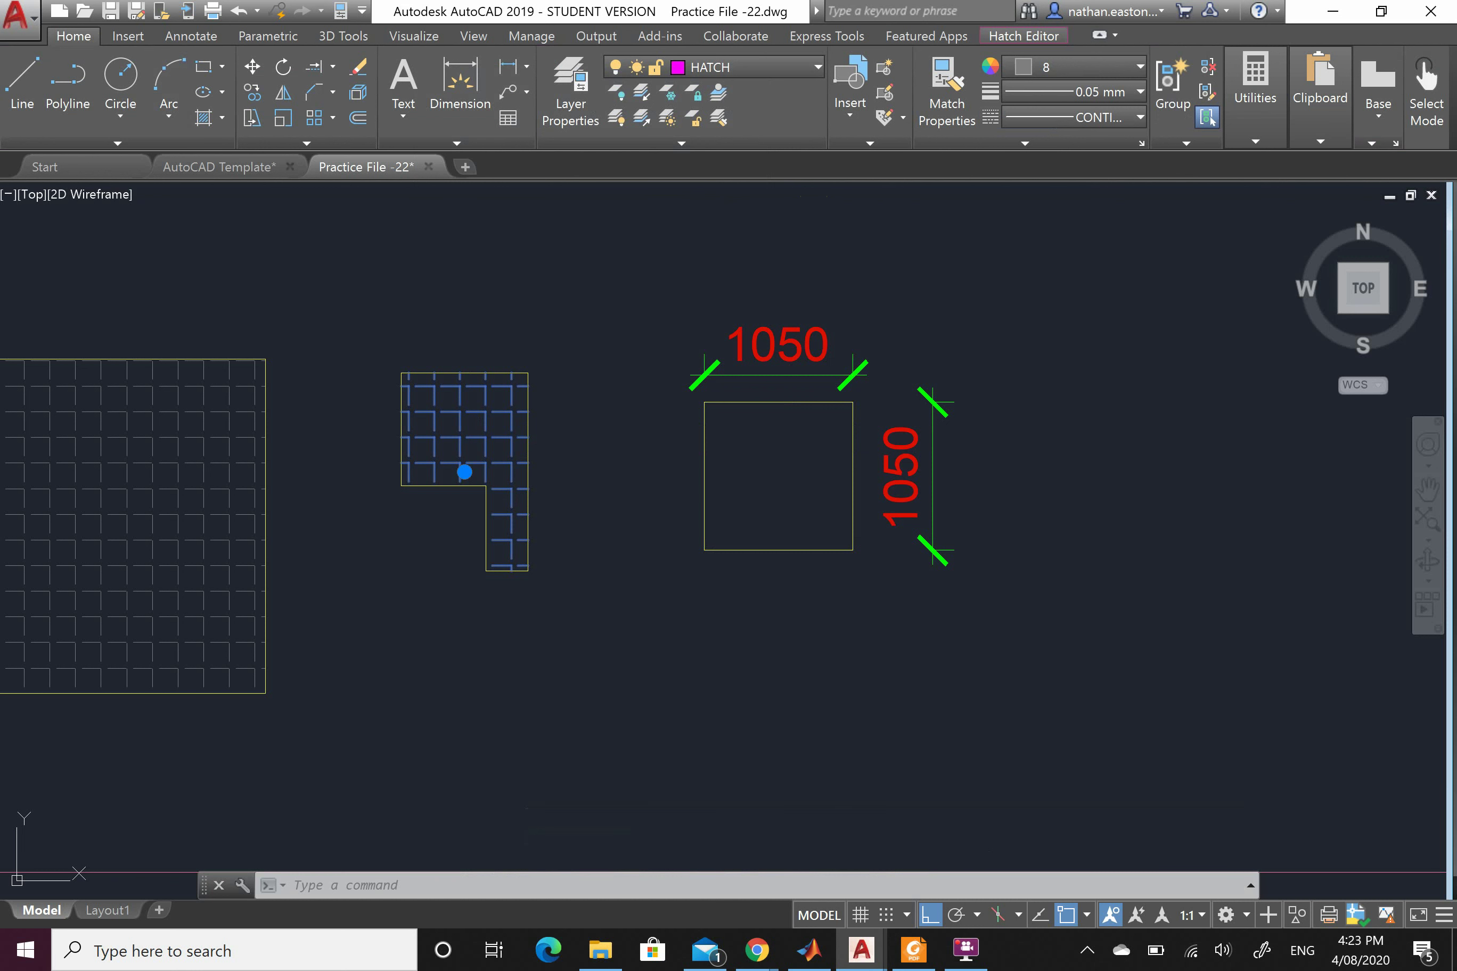
{"action": "key", "text": "Escape"}
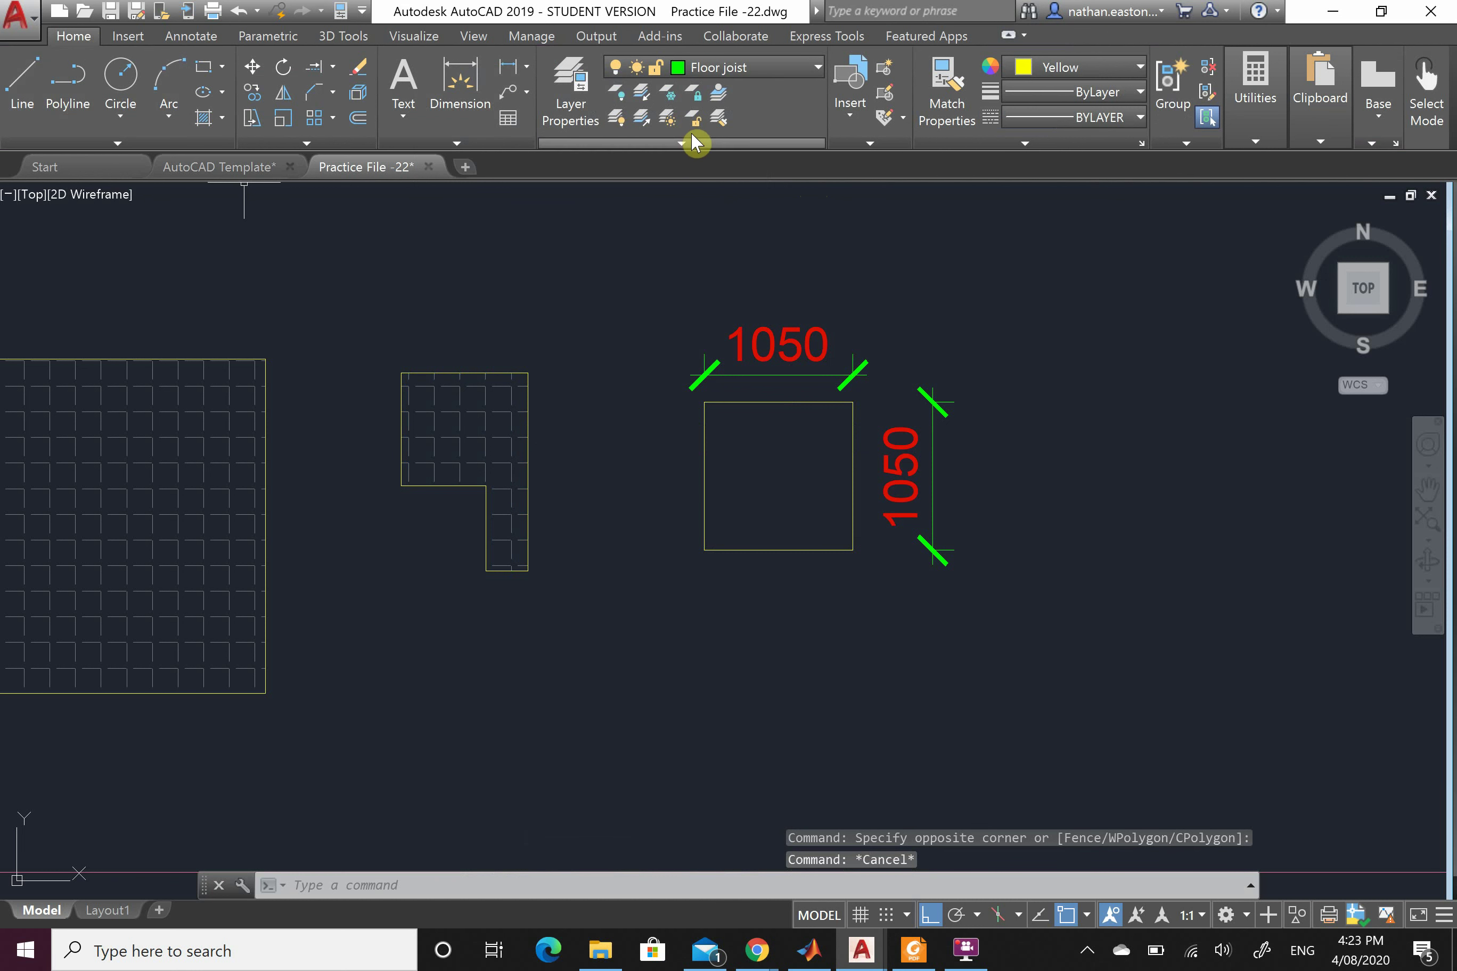
Draw a horizontal line 1000 long just below the square on the Floor joist layer
{"action": "left_click", "coordinate": [22, 82]}
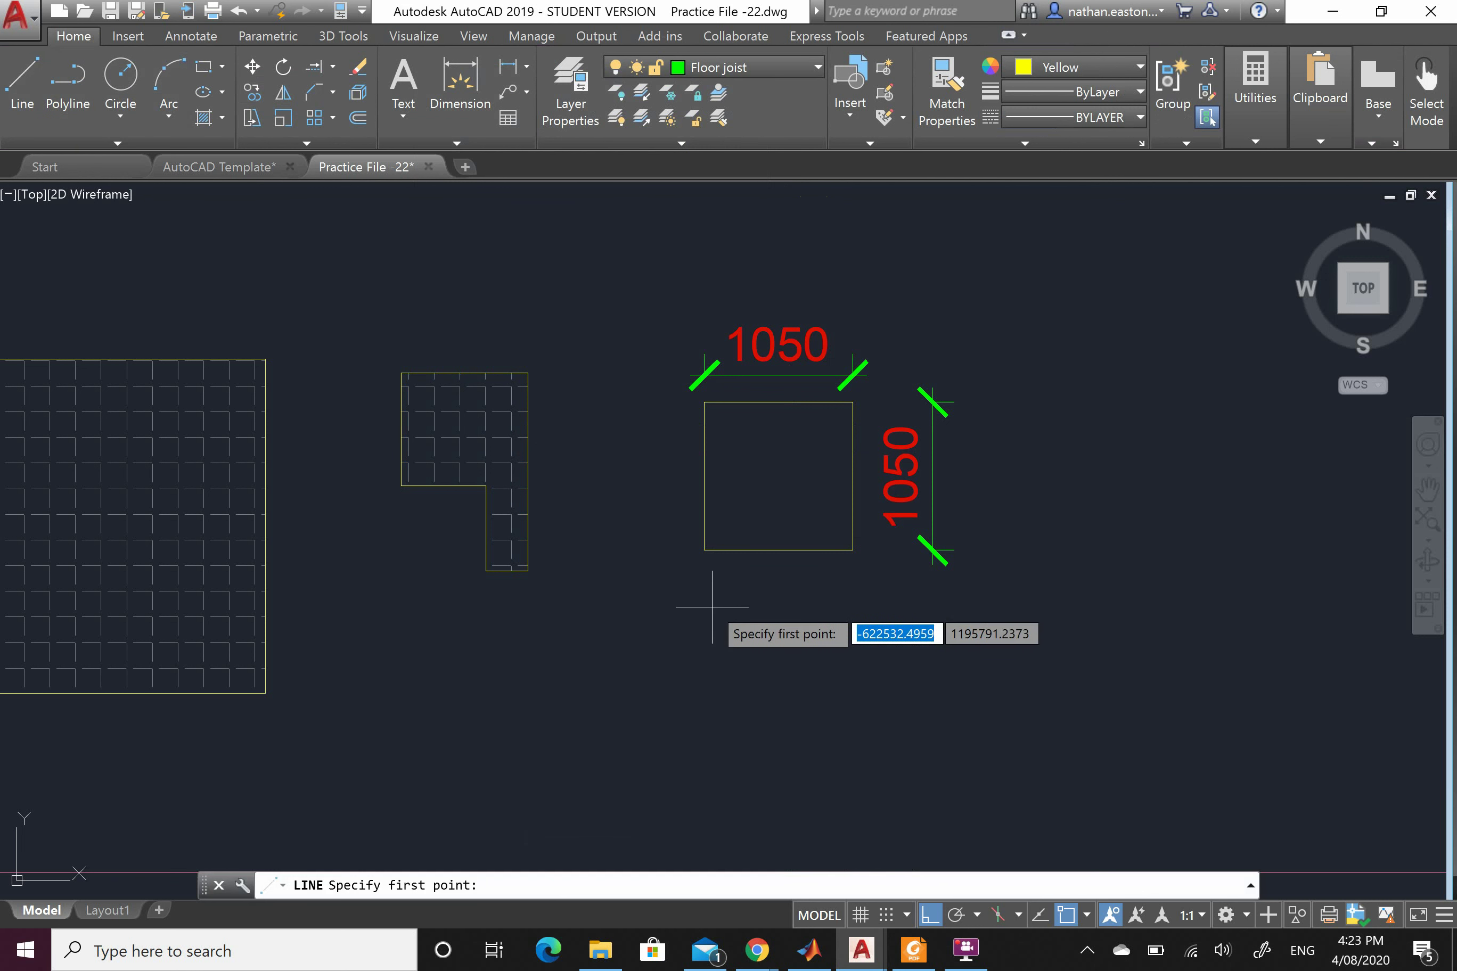
{"action": "left_click", "coordinate": [706, 594]}
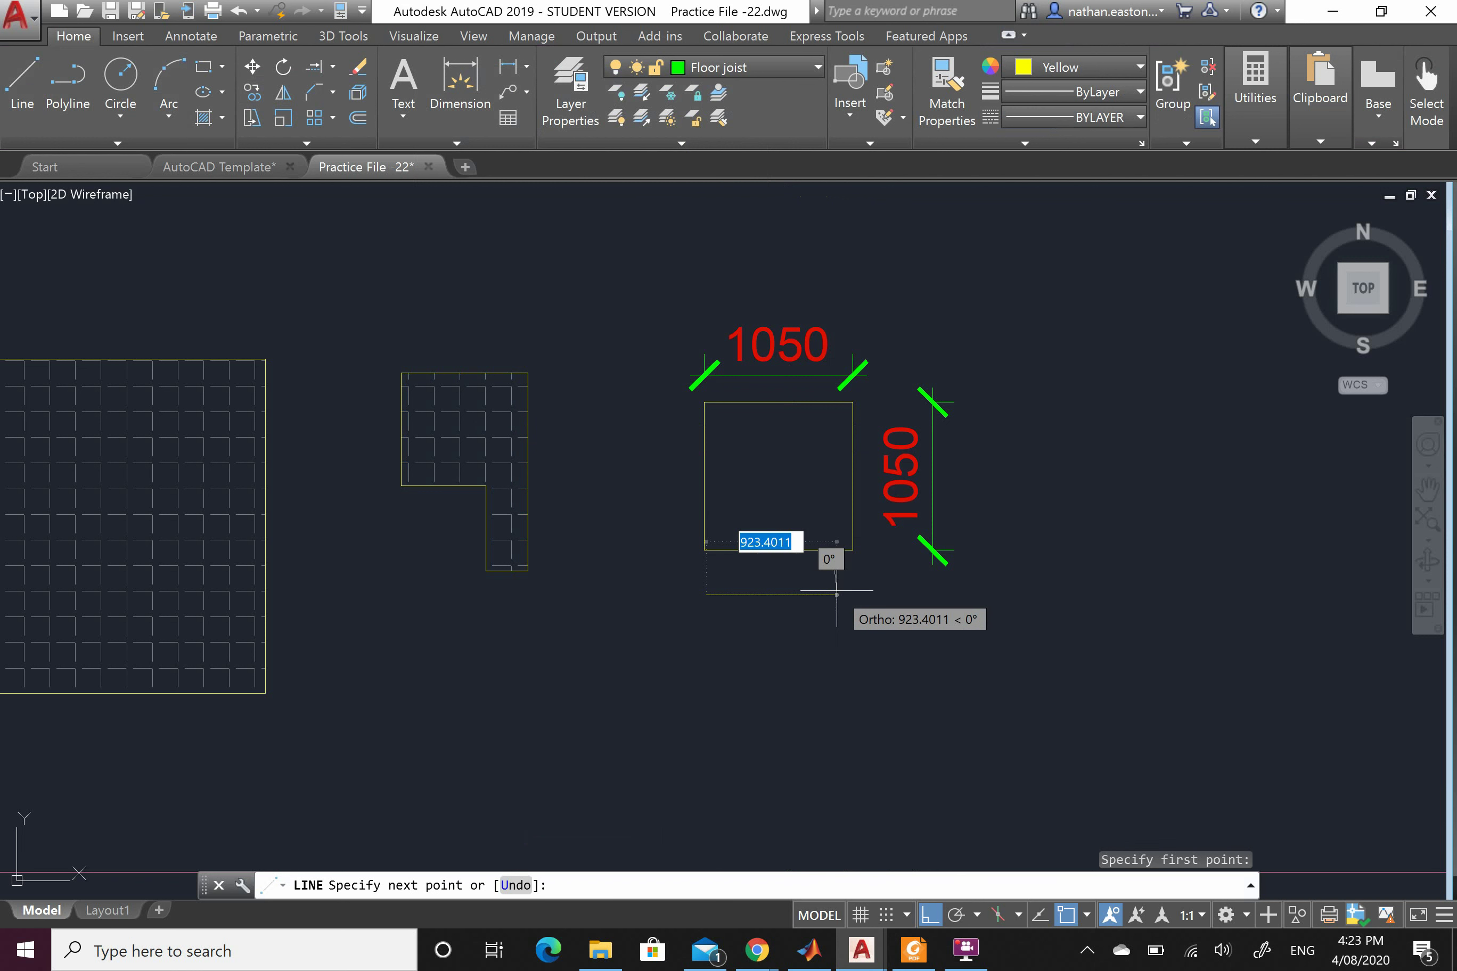
{"action": "type", "text": "1050"}
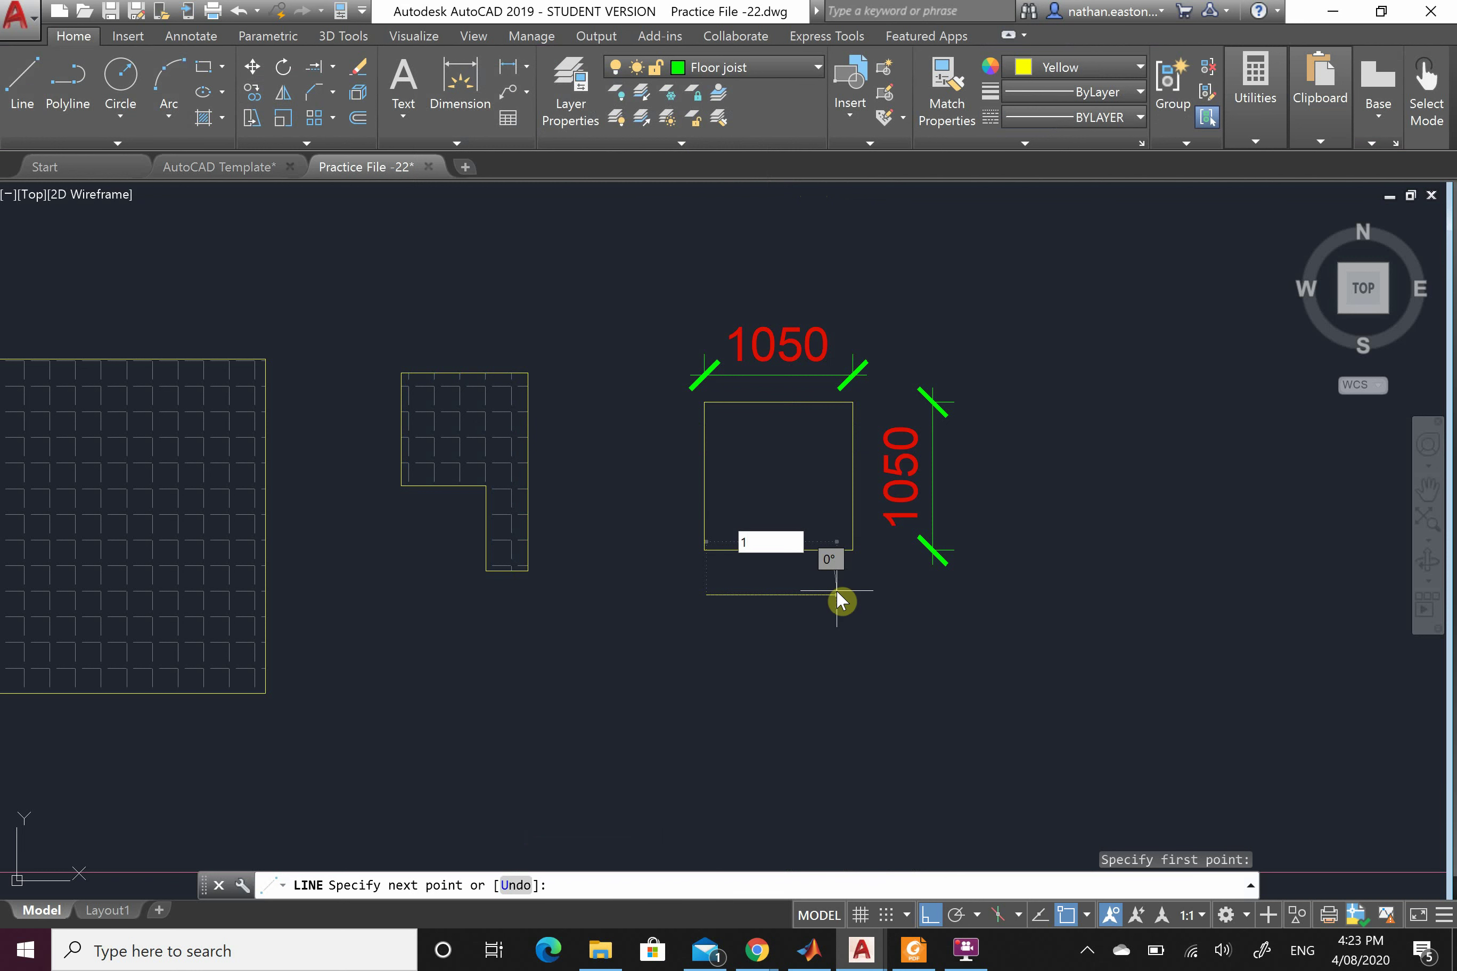
{"action": "key", "text": "Return"}
{"action": "key", "text": "Escape"}
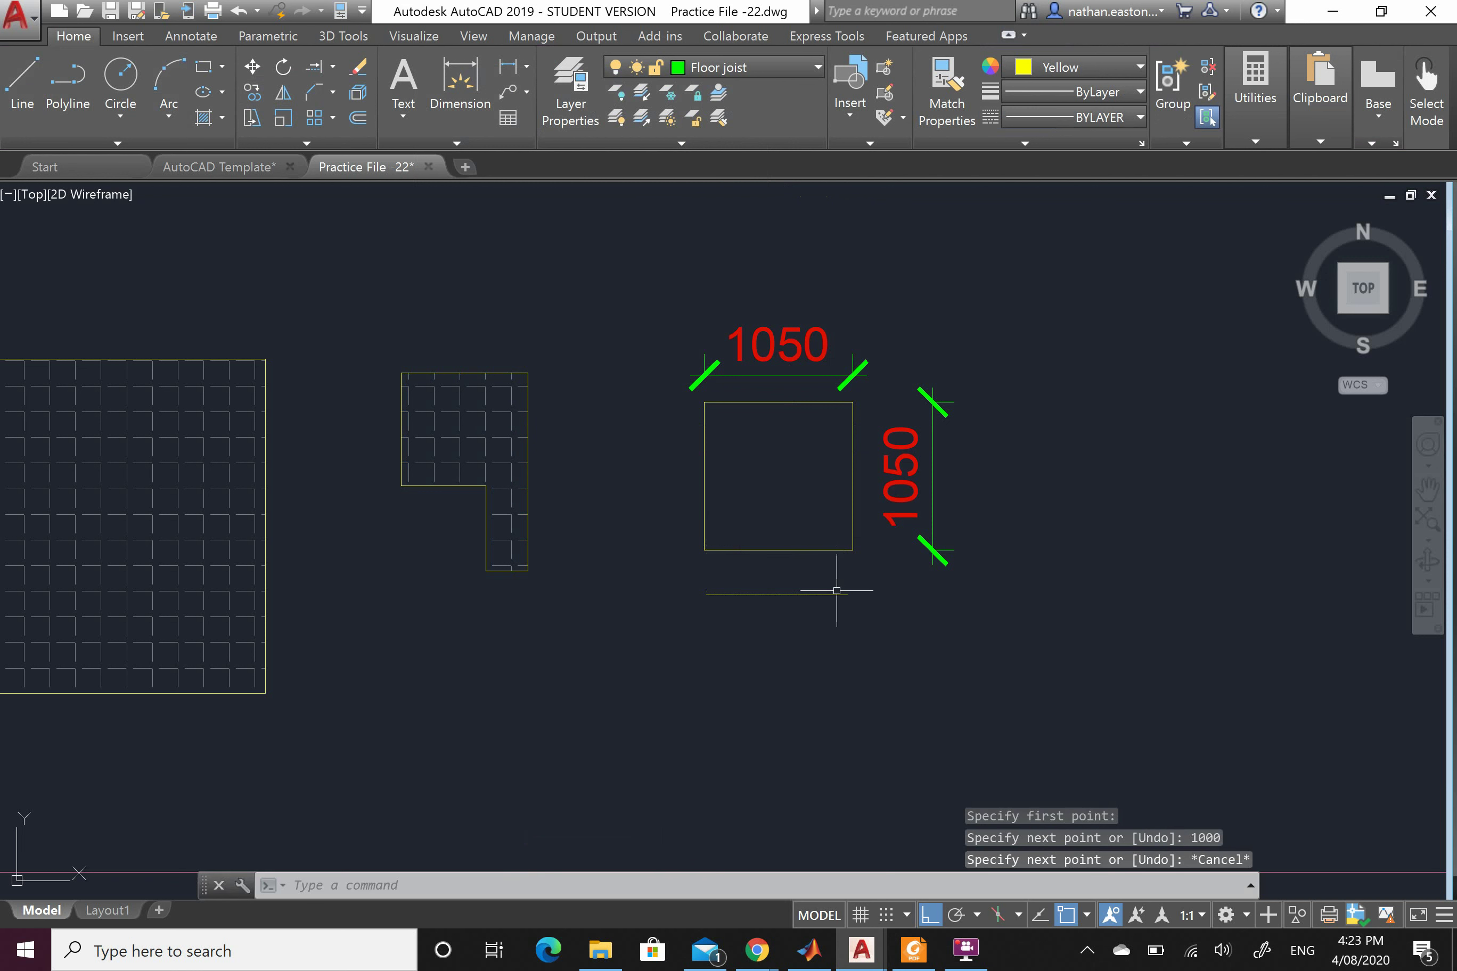
{"action": "left_click", "coordinate": [800, 594]}
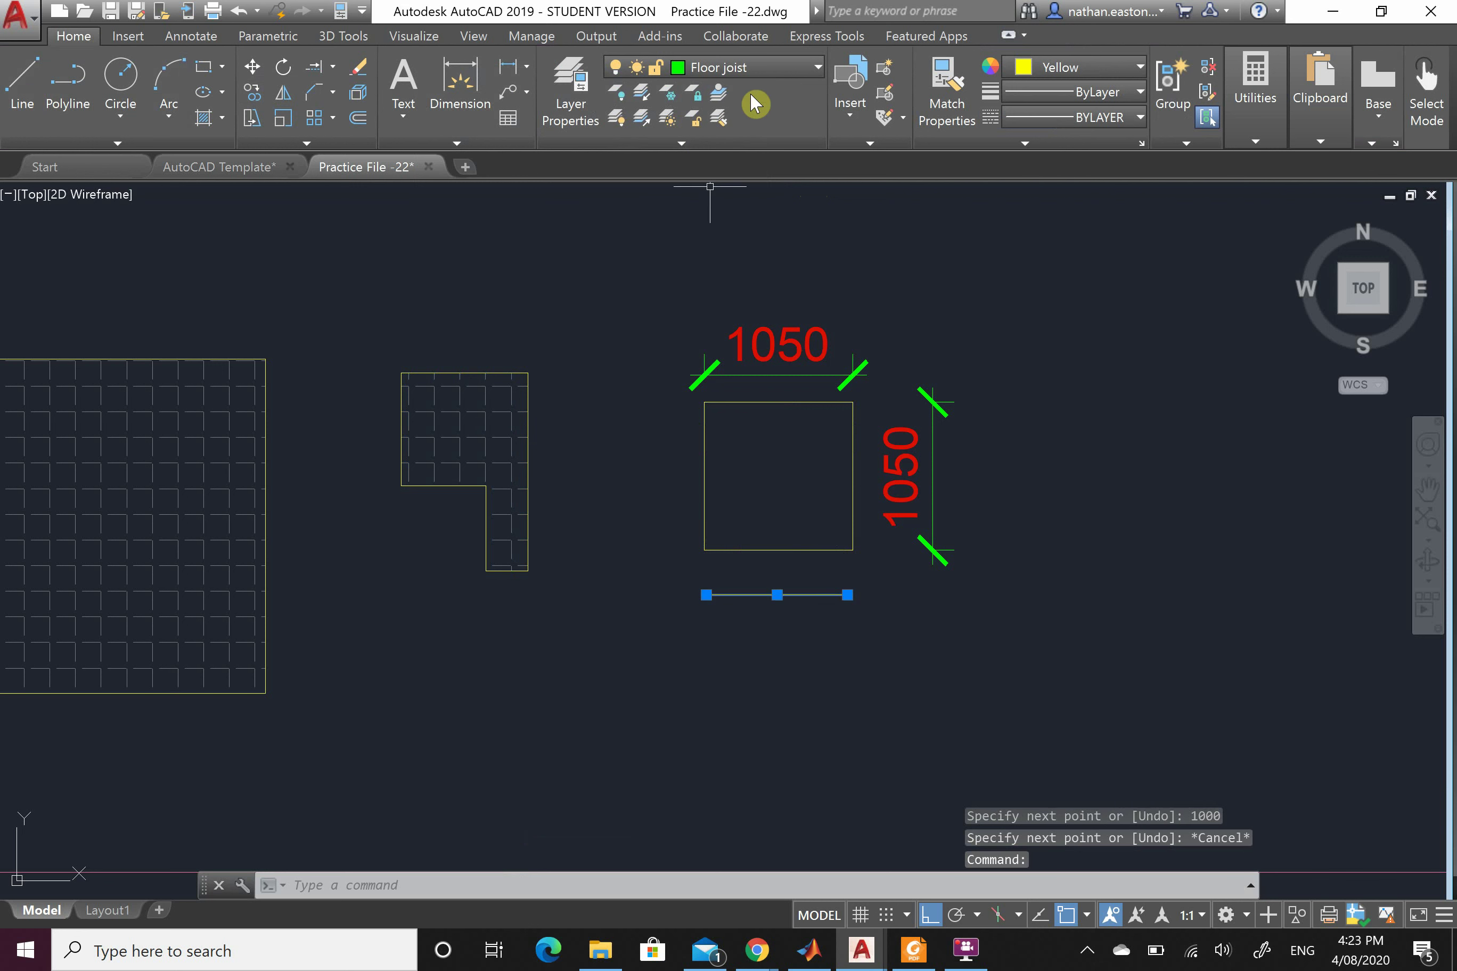
{"action": "key", "text": "Escape"}
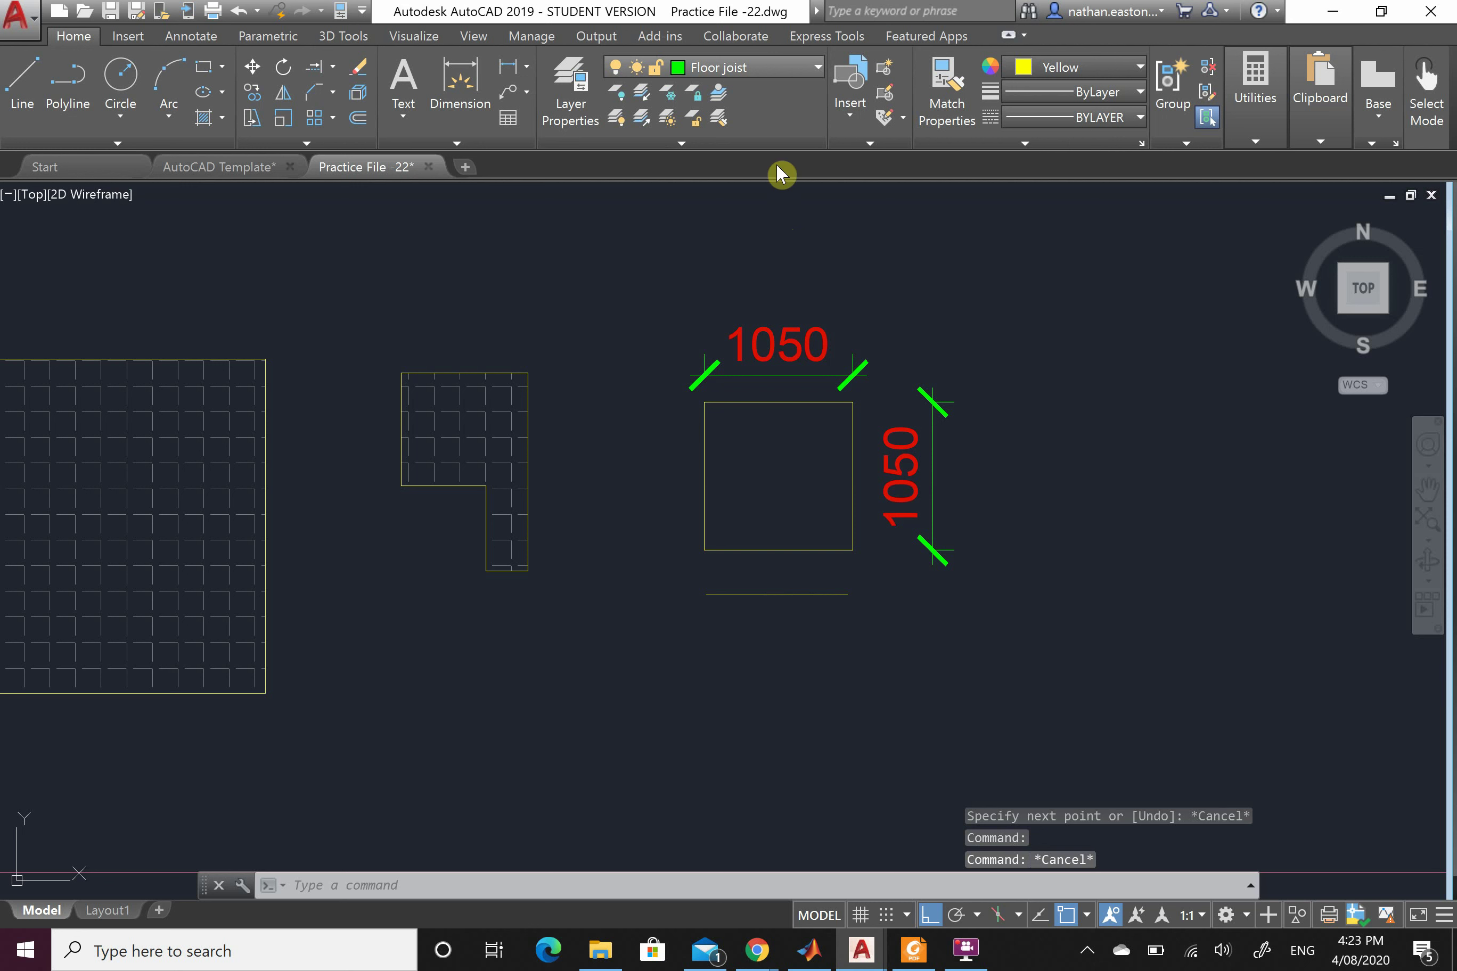
Make FOOTING the current layer and draw a second horizontal line 1000 long below the first one
{"action": "left_click", "coordinate": [793, 78]}
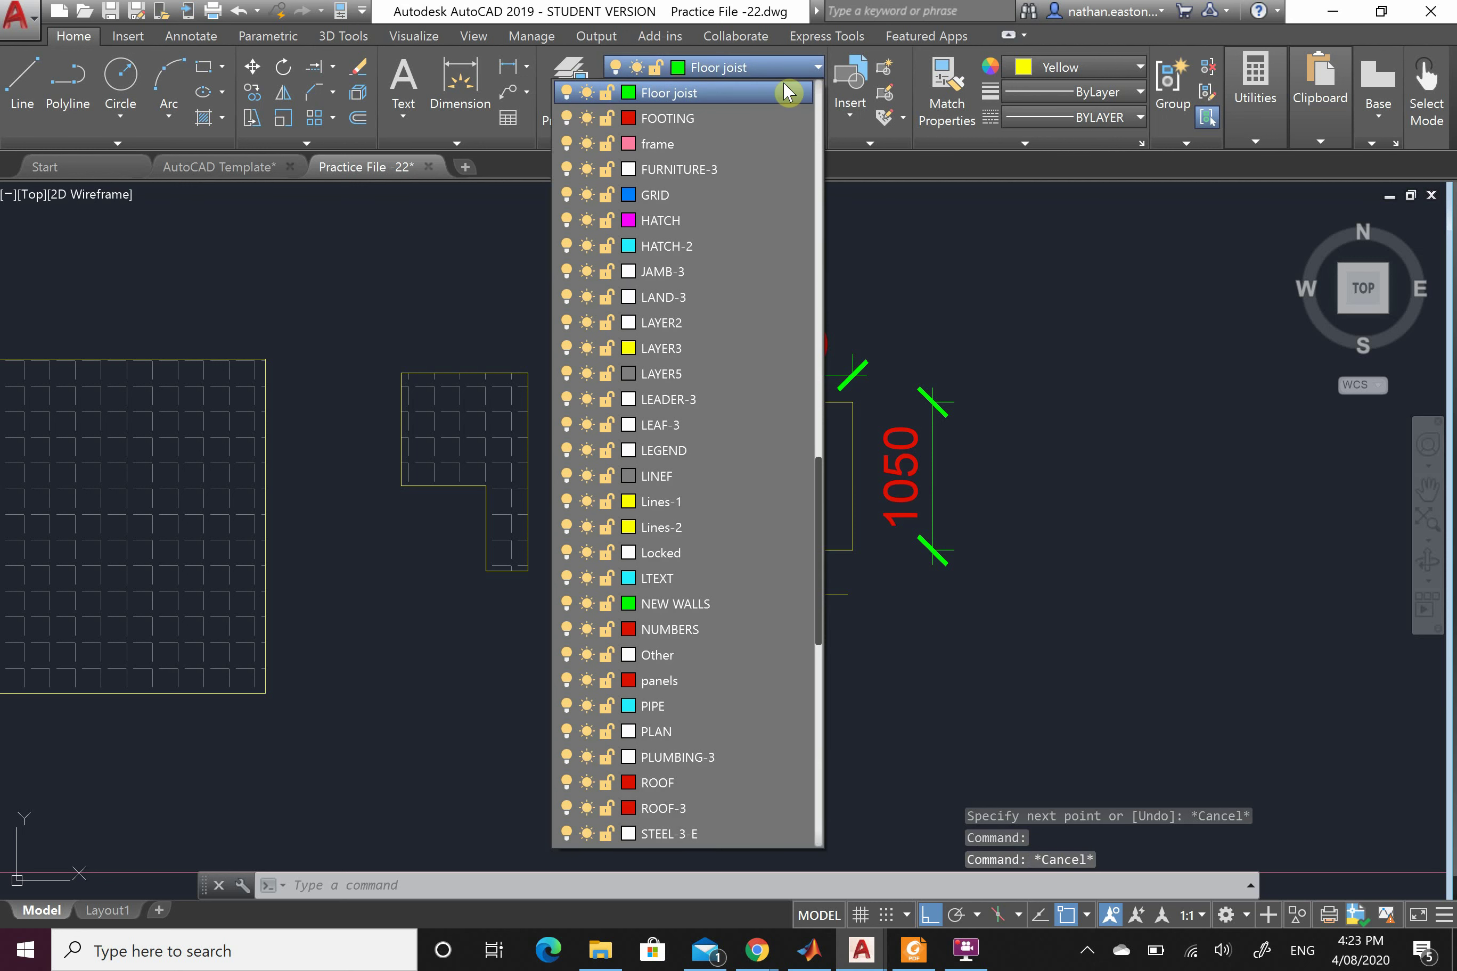
{"action": "left_click", "coordinate": [717, 121]}
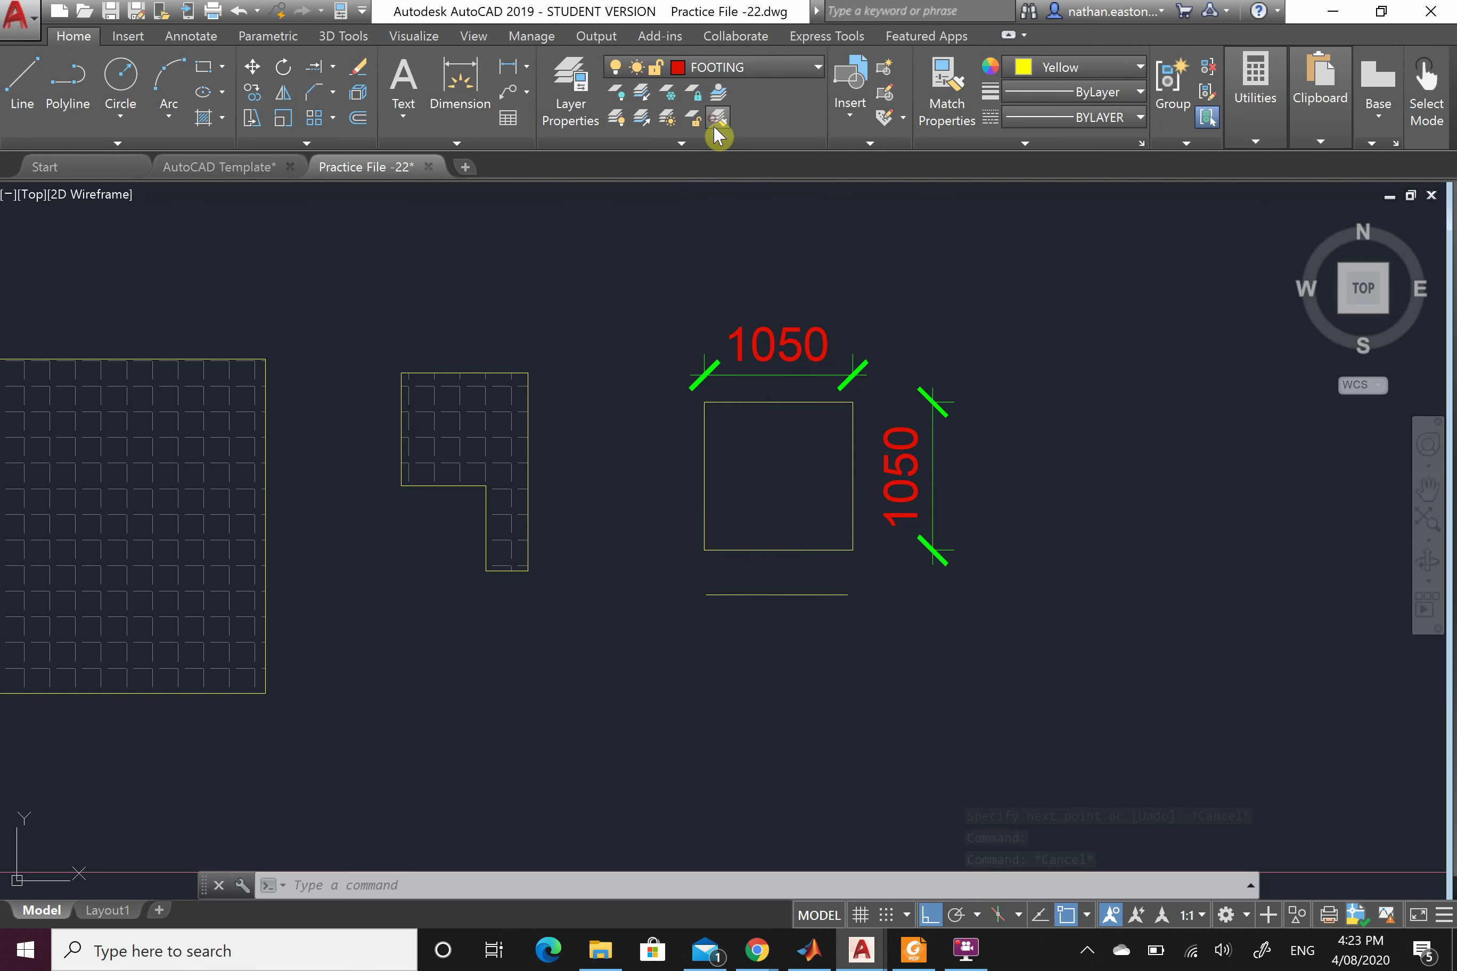
{"action": "left_click", "coordinate": [22, 81]}
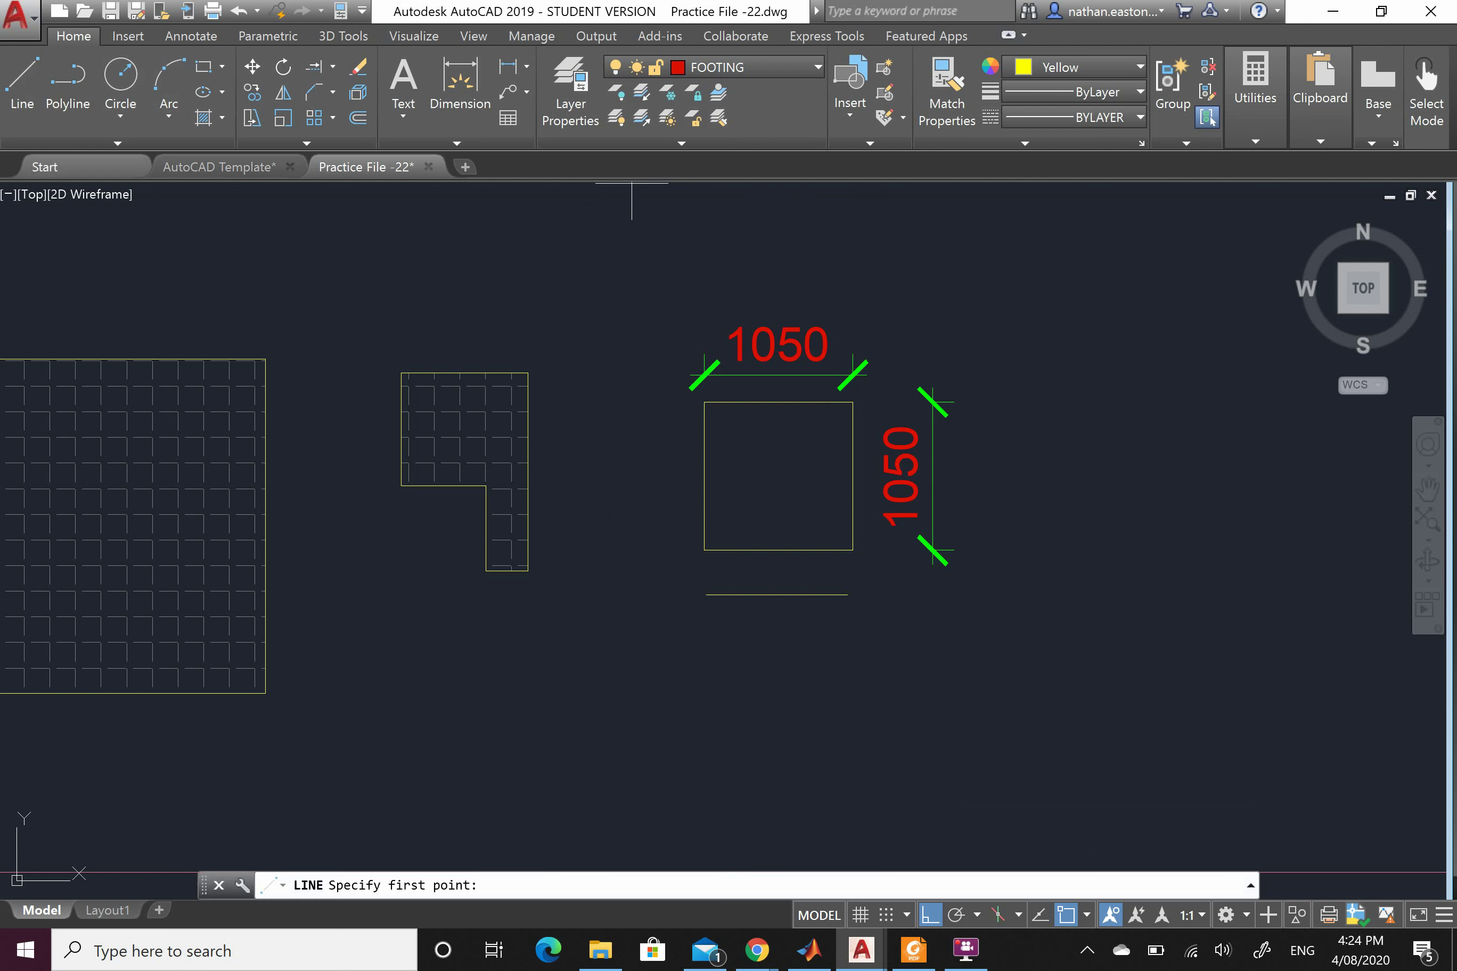
{"action": "left_click", "coordinate": [707, 642]}
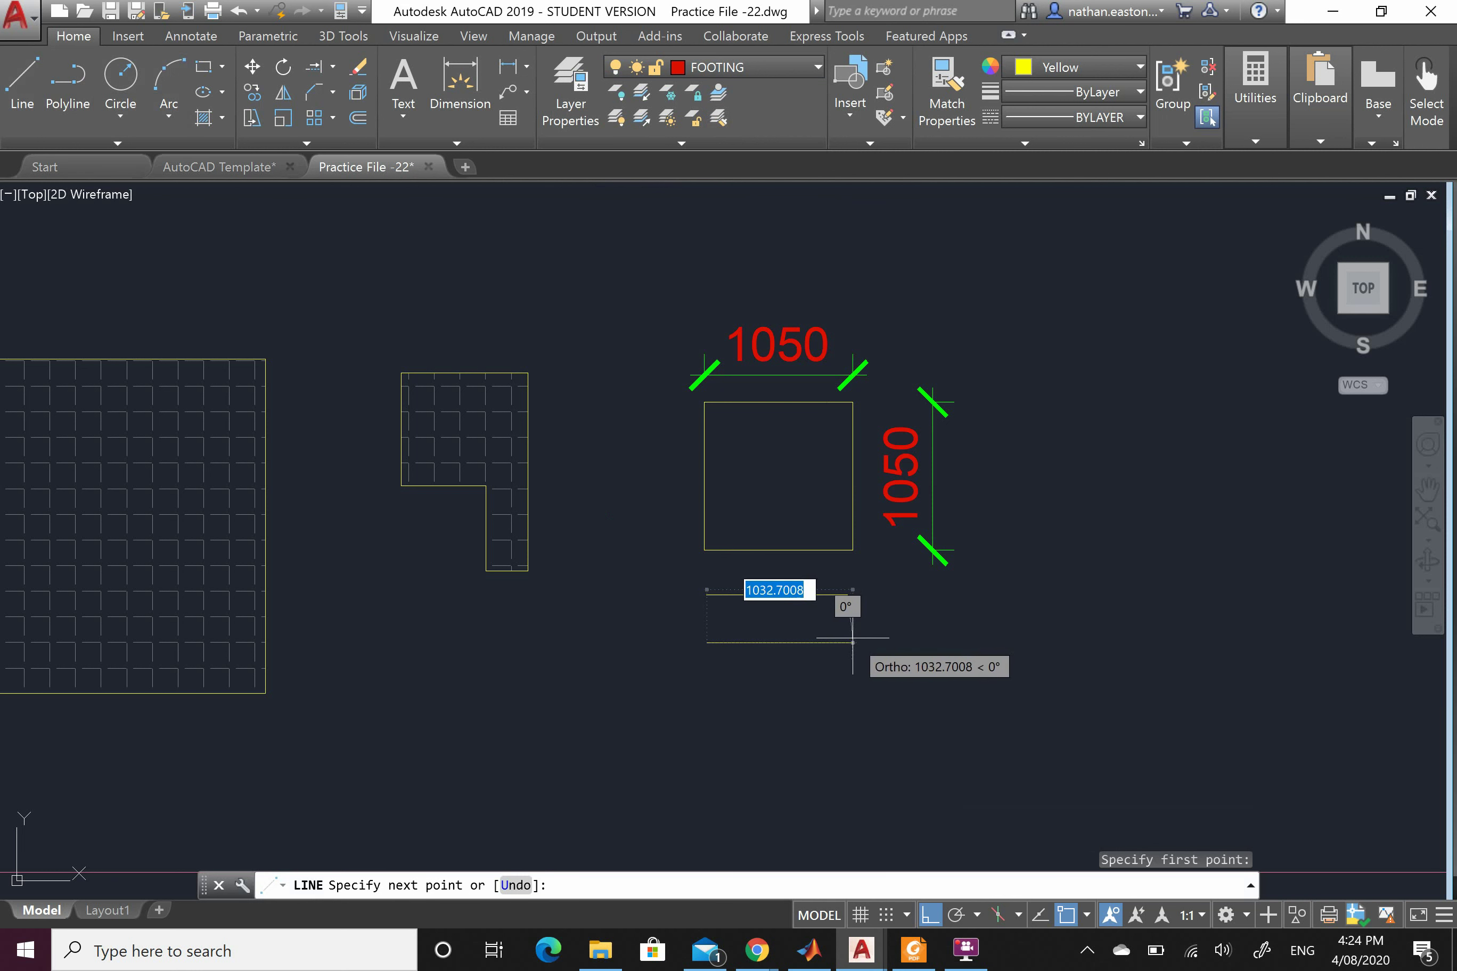
{"action": "type", "text": "1000"}
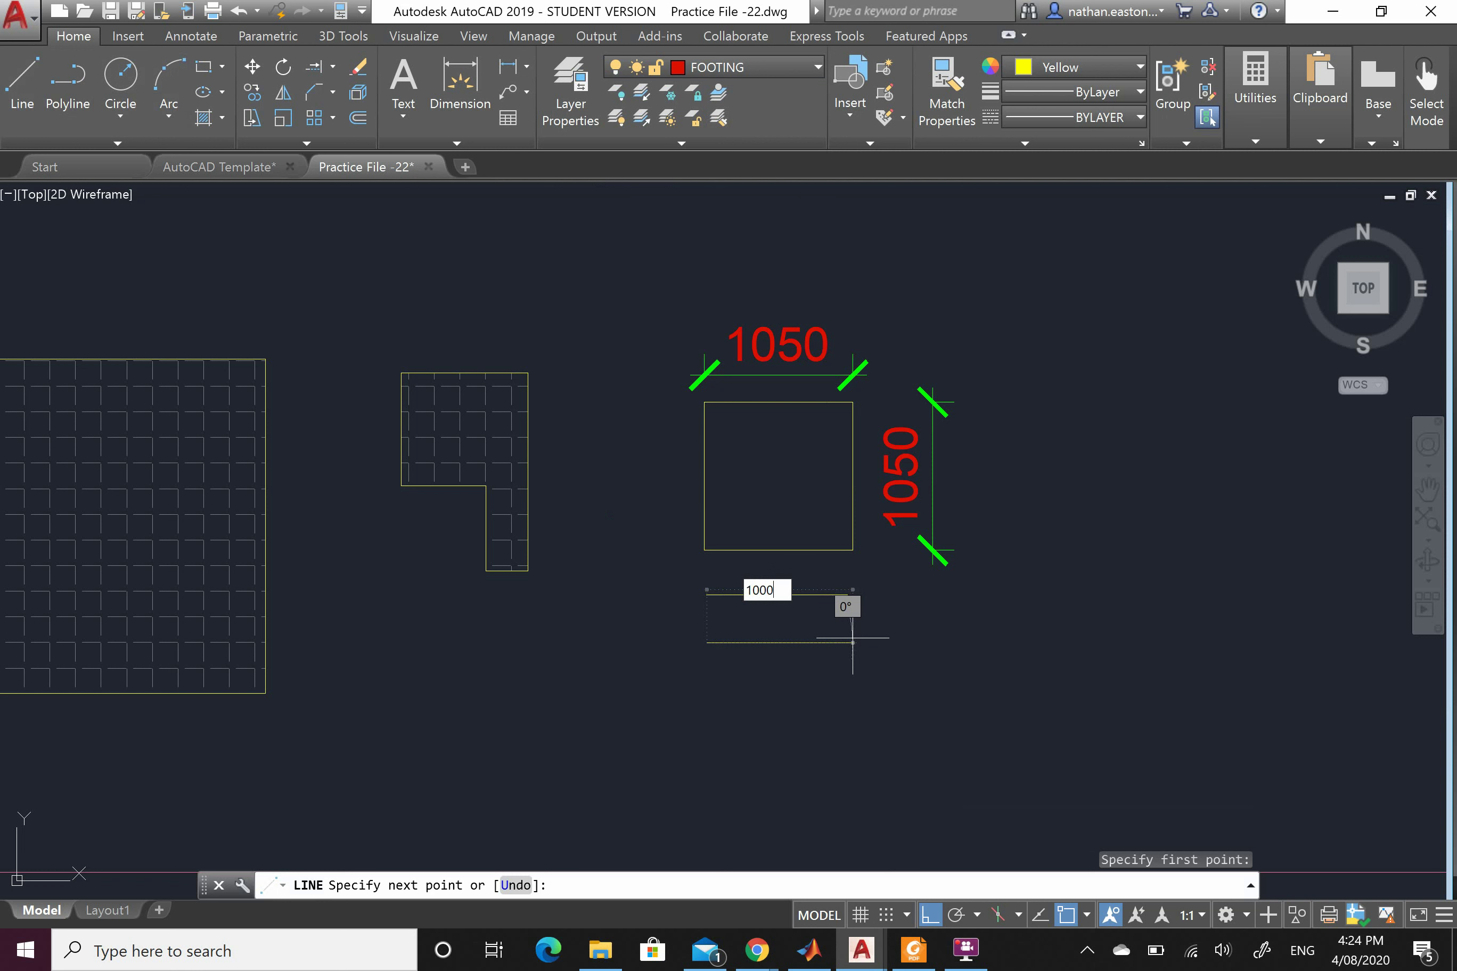
{"action": "key", "text": "Return"}
{"action": "key", "text": "Escape"}
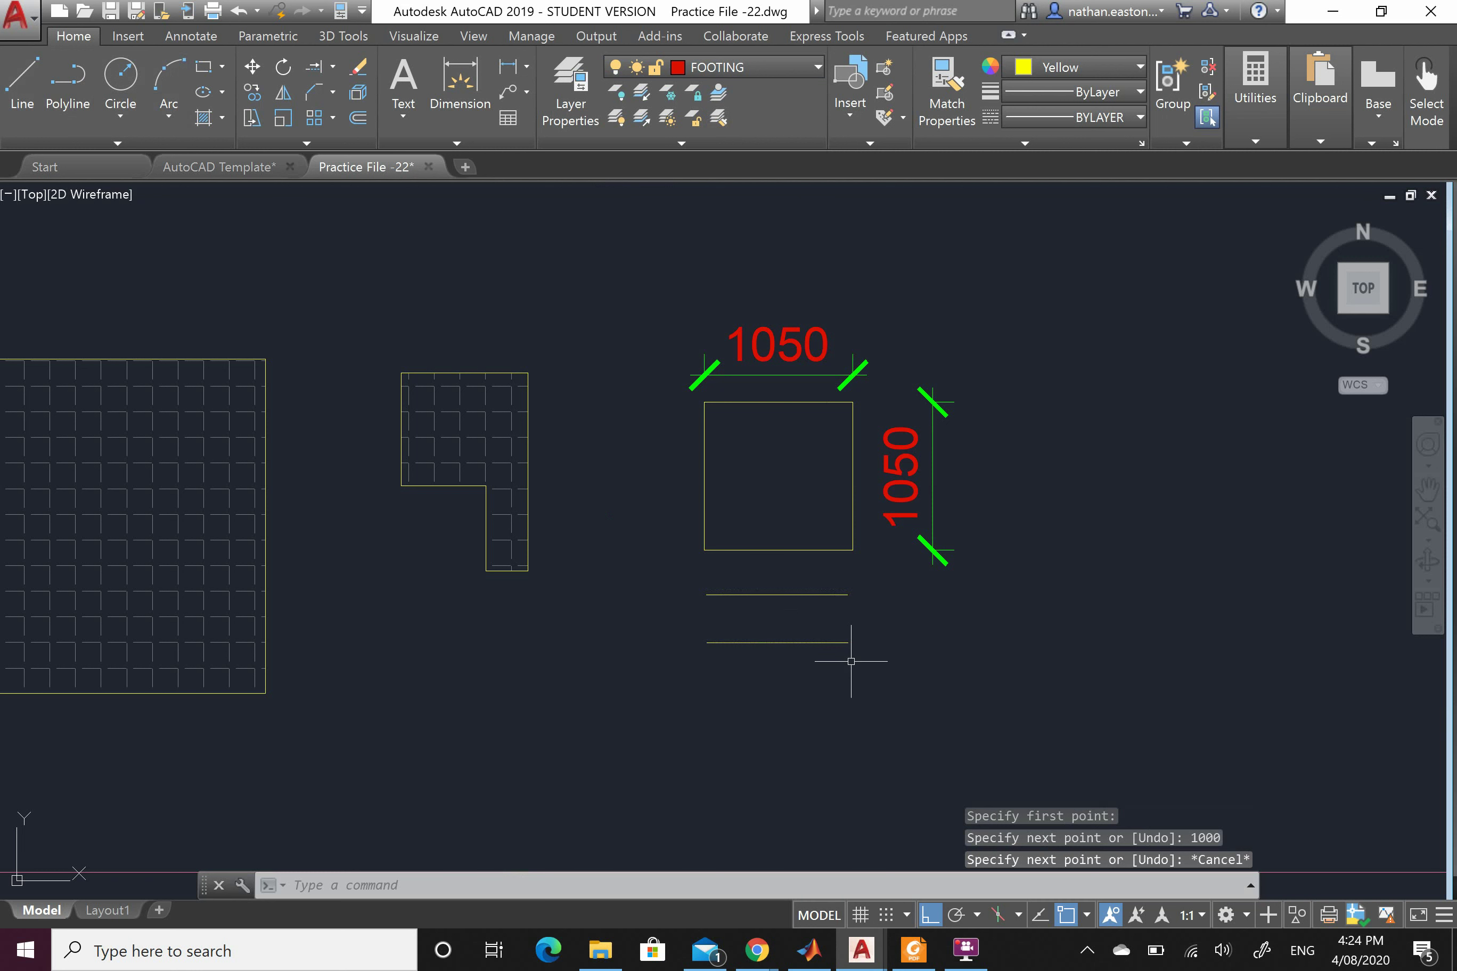
Inspect the layers and properties of the two horizontal lines below the square, leaving both unselected
{"action": "left_click", "coordinate": [764, 596]}
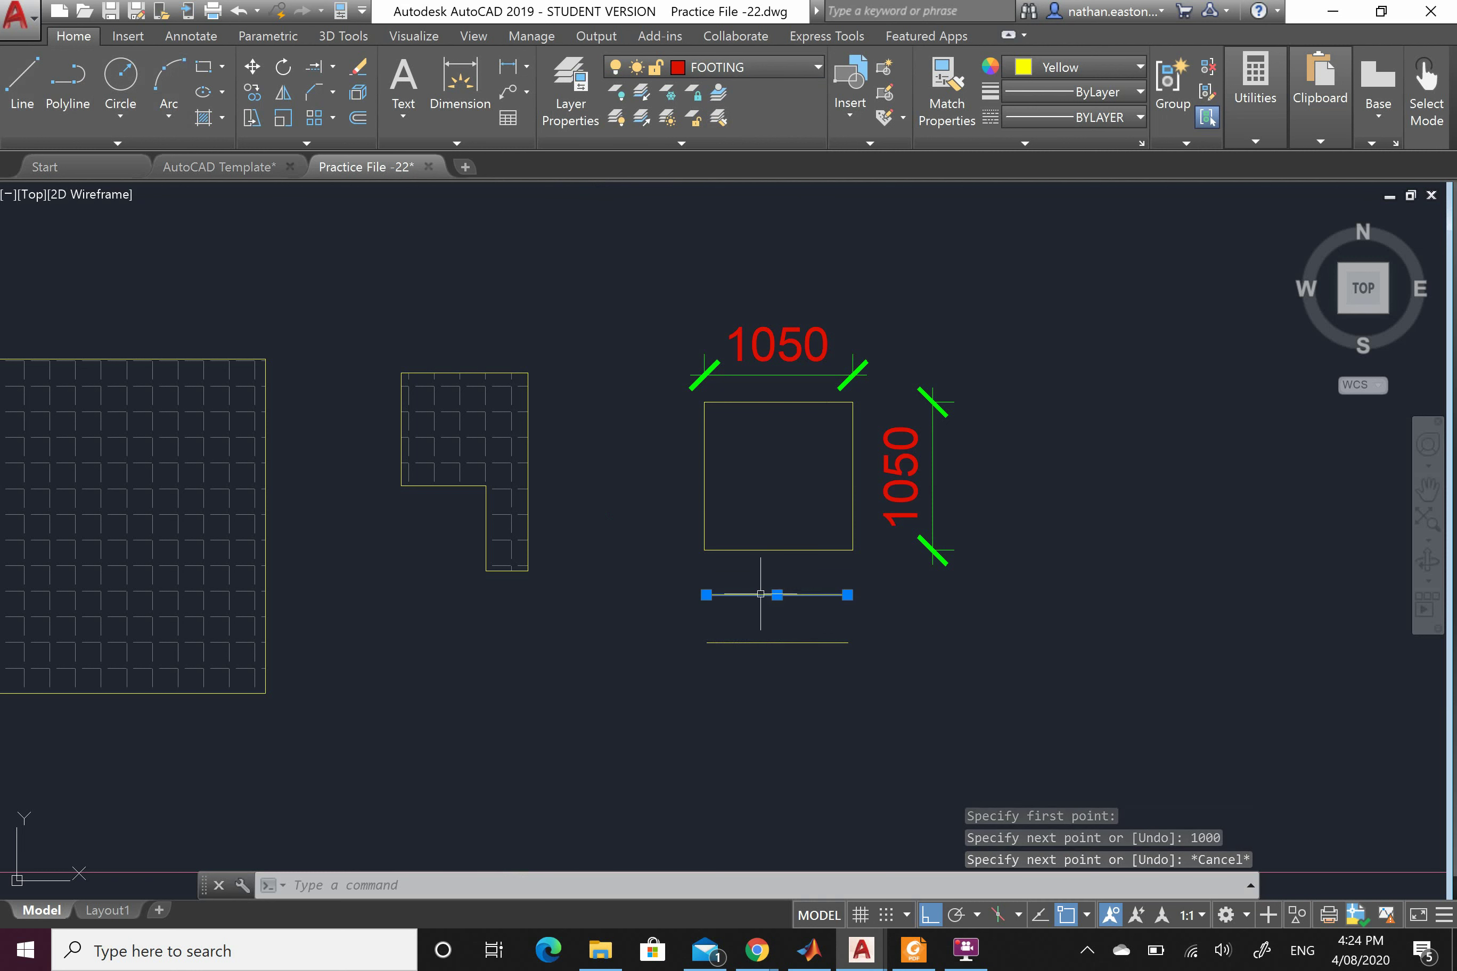
{"action": "left_click", "coordinate": [747, 642]}
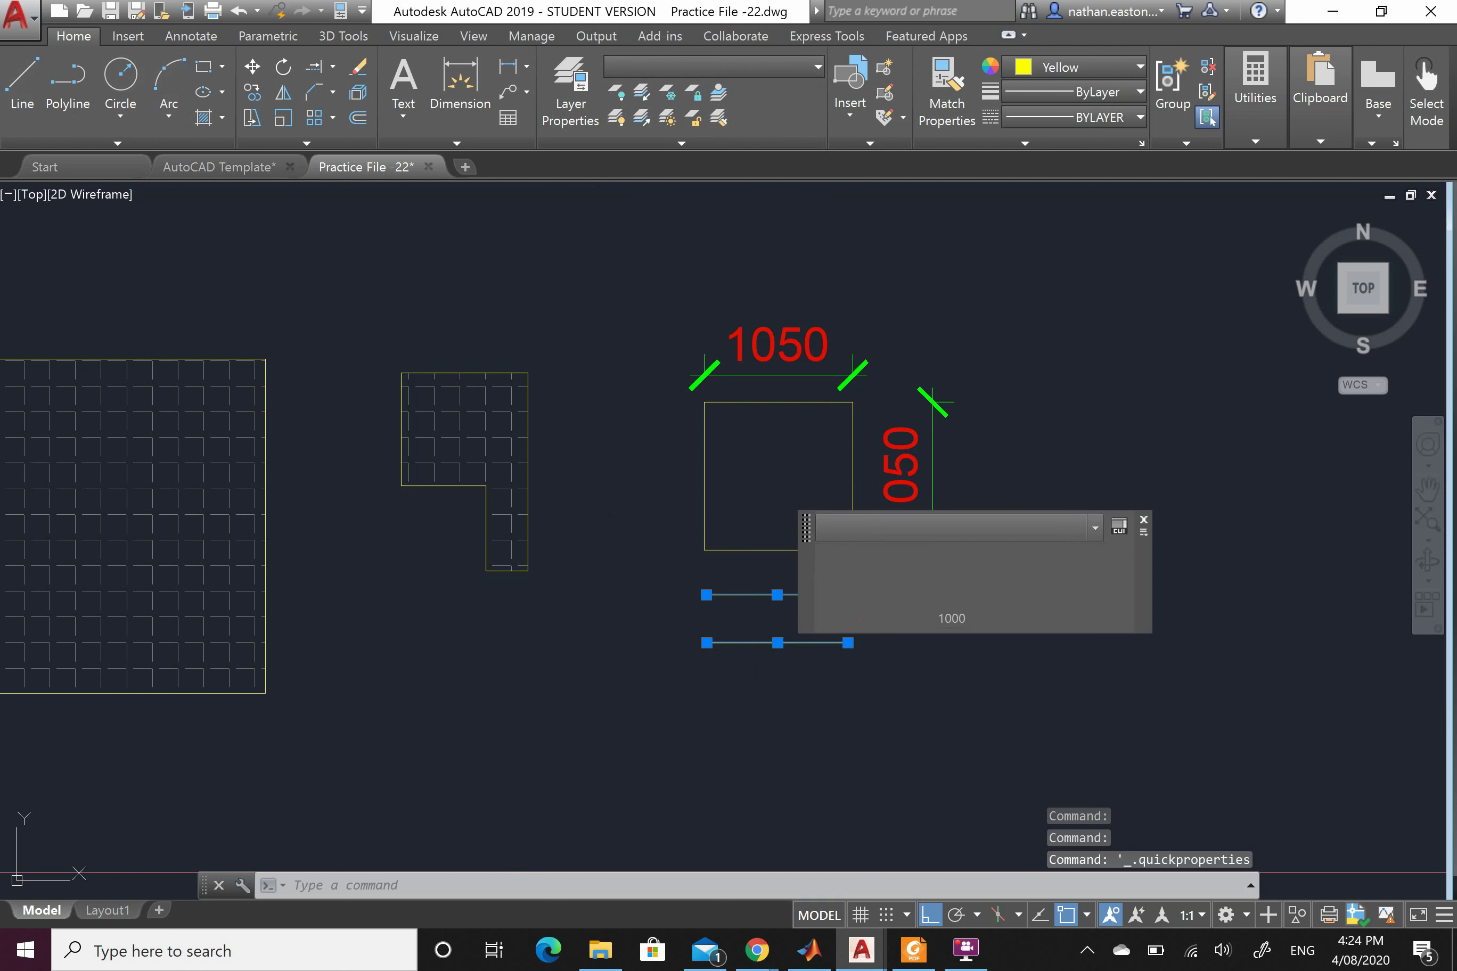
{"action": "key", "text": "Escape"}
{"action": "left_click", "coordinate": [746, 638]}
{"action": "left_click", "coordinate": [722, 689]}
{"action": "key", "text": "Escape"}
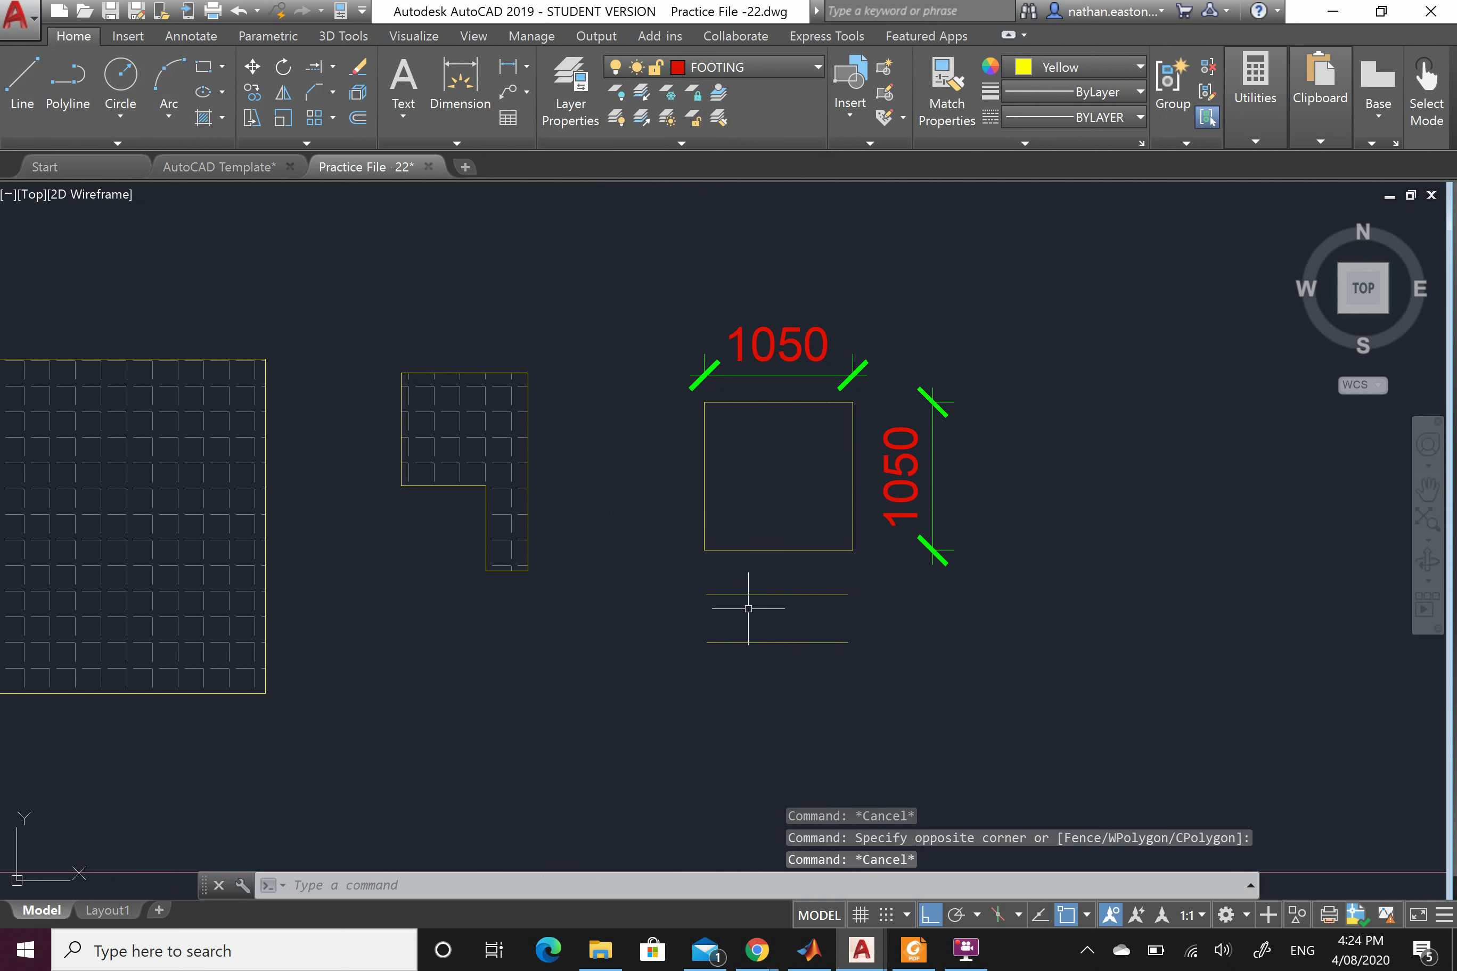
Move the square to the NEW WALLS layer and deselect it
{"action": "left_click", "coordinate": [701, 432]}
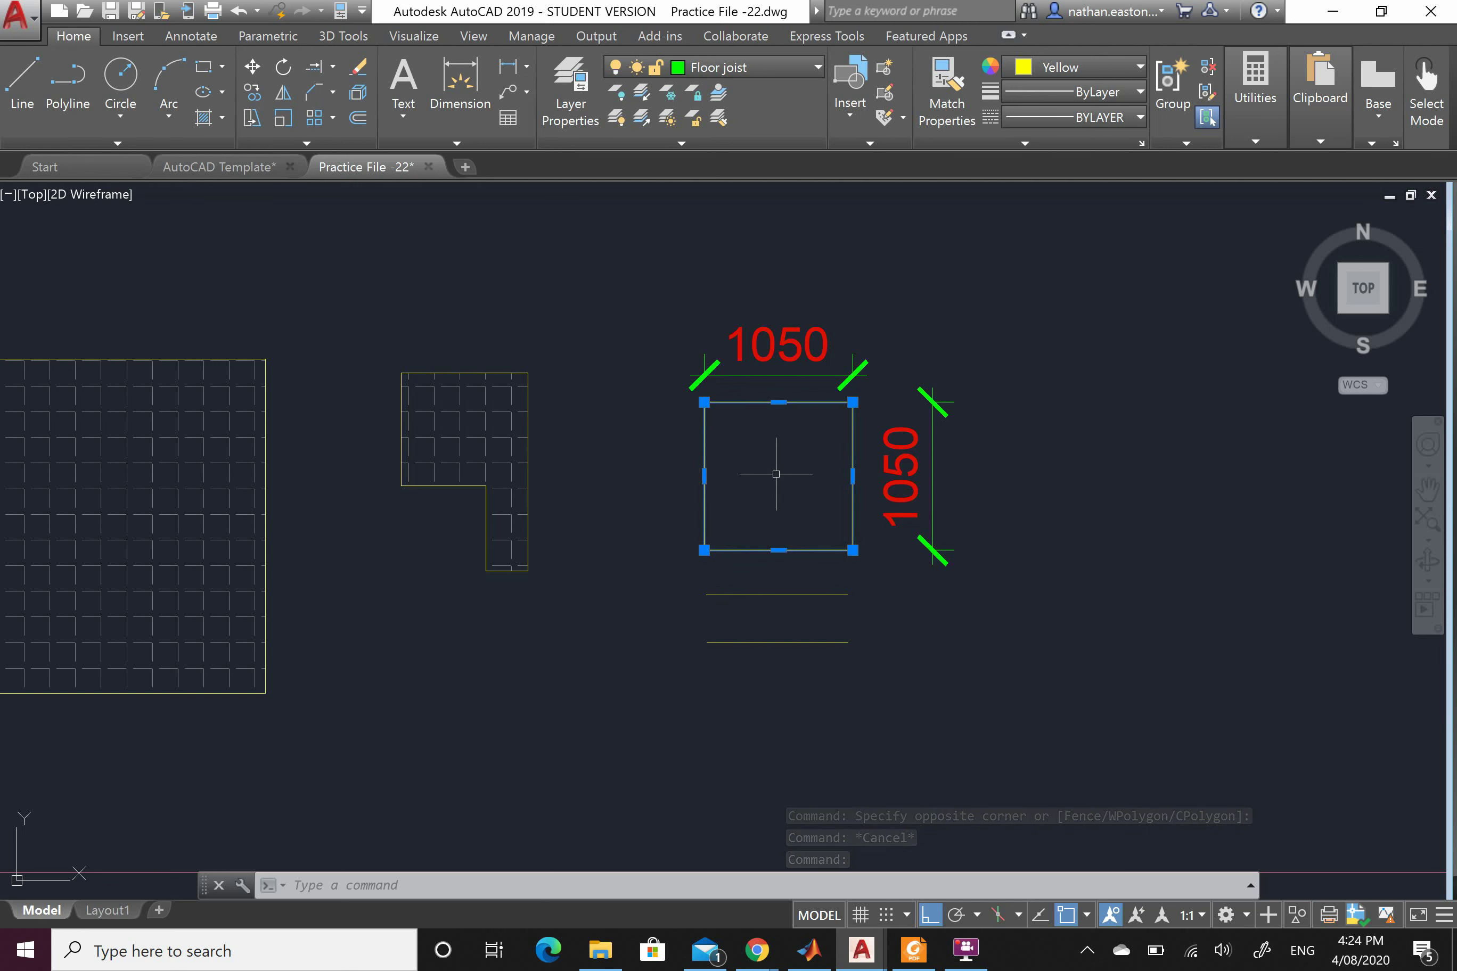
{"action": "left_click", "coordinate": [808, 72]}
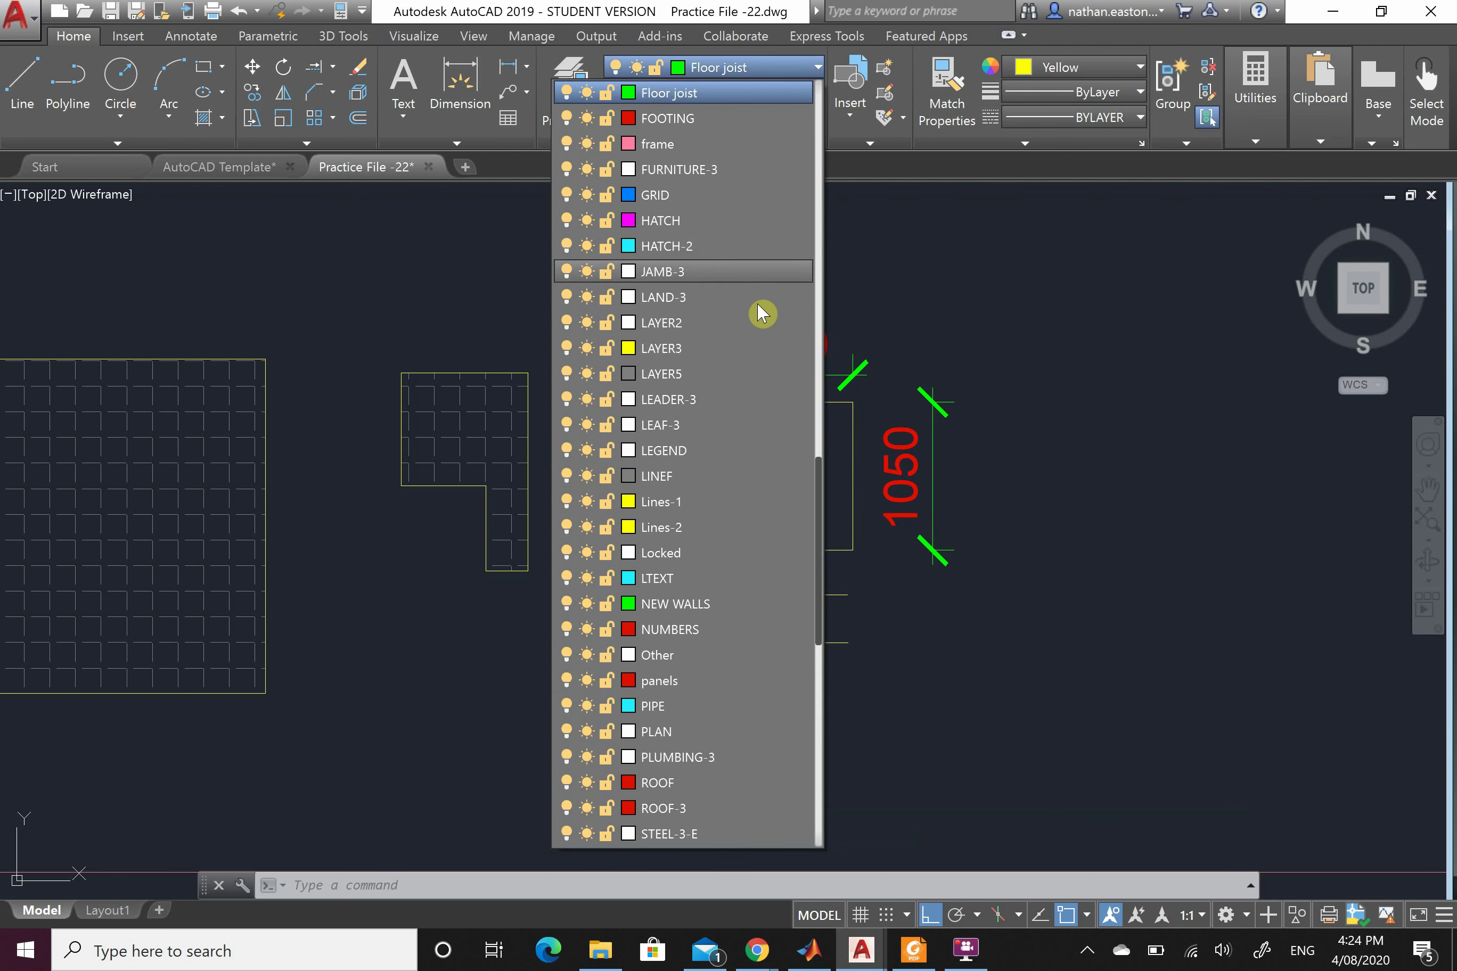
{"action": "left_click", "coordinate": [710, 605]}
{"action": "left_click", "coordinate": [807, 508]}
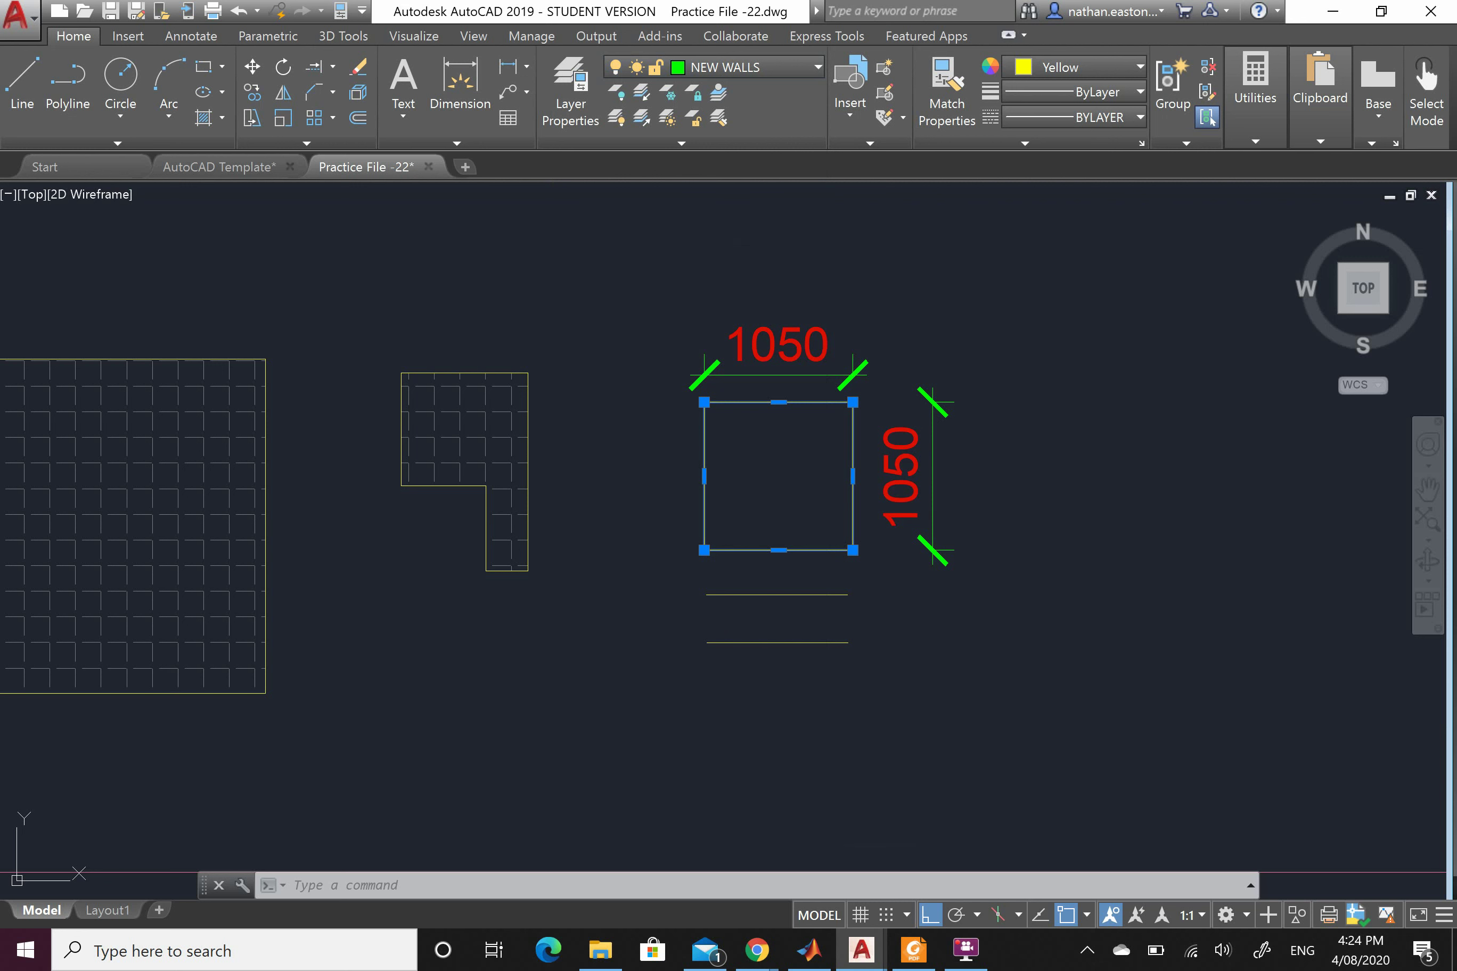
{"action": "key", "text": "Escape"}
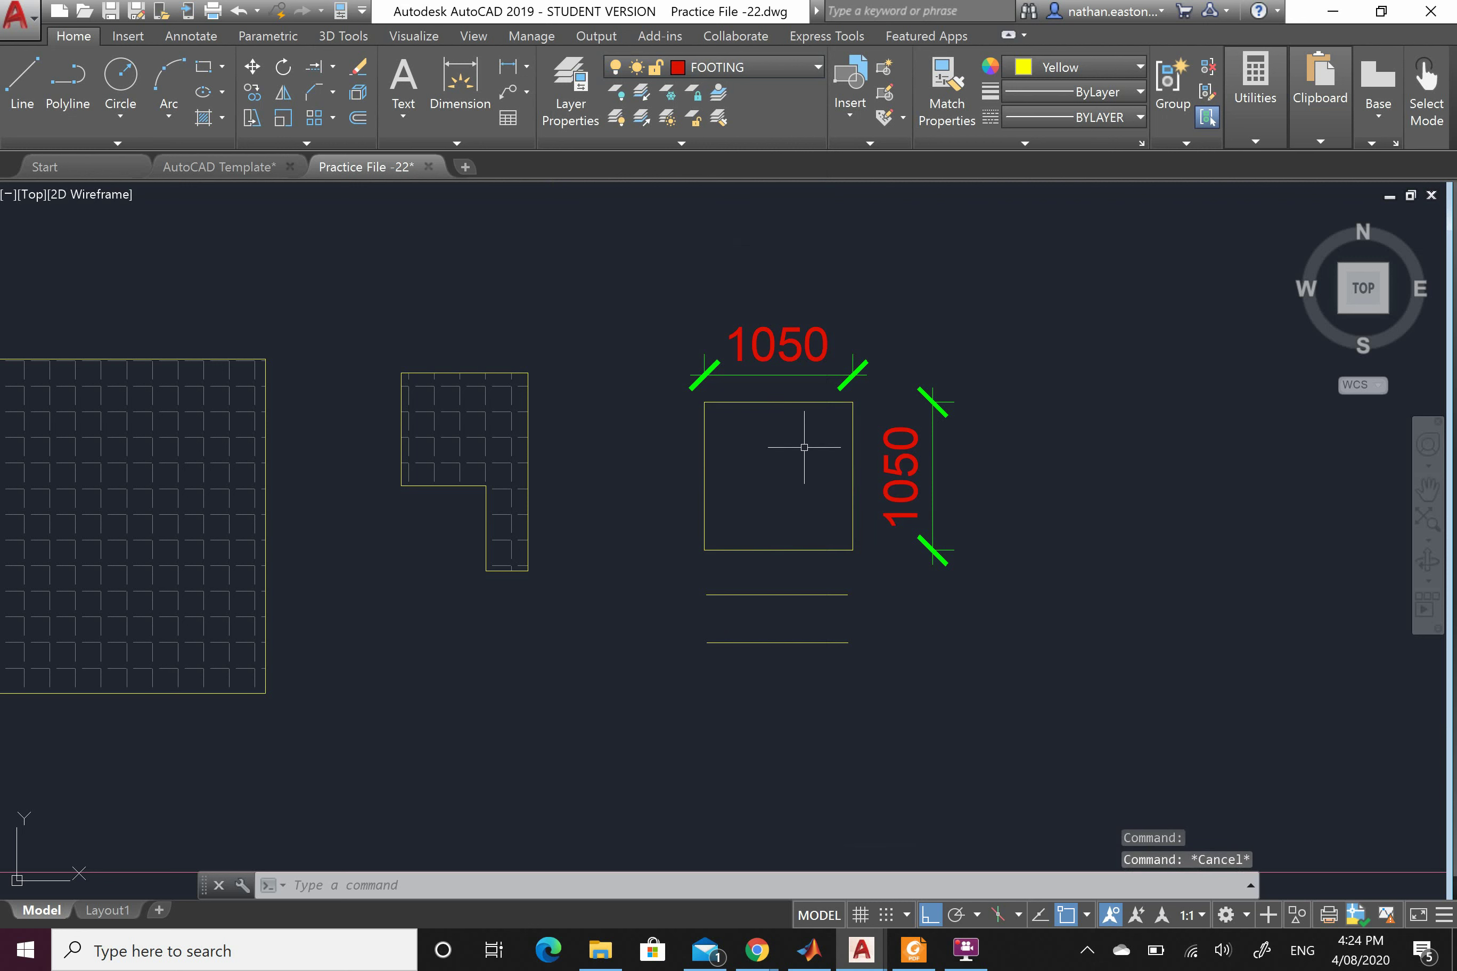
Change the square's object color to Magenta and deselect it
{"action": "left_click", "coordinate": [704, 435]}
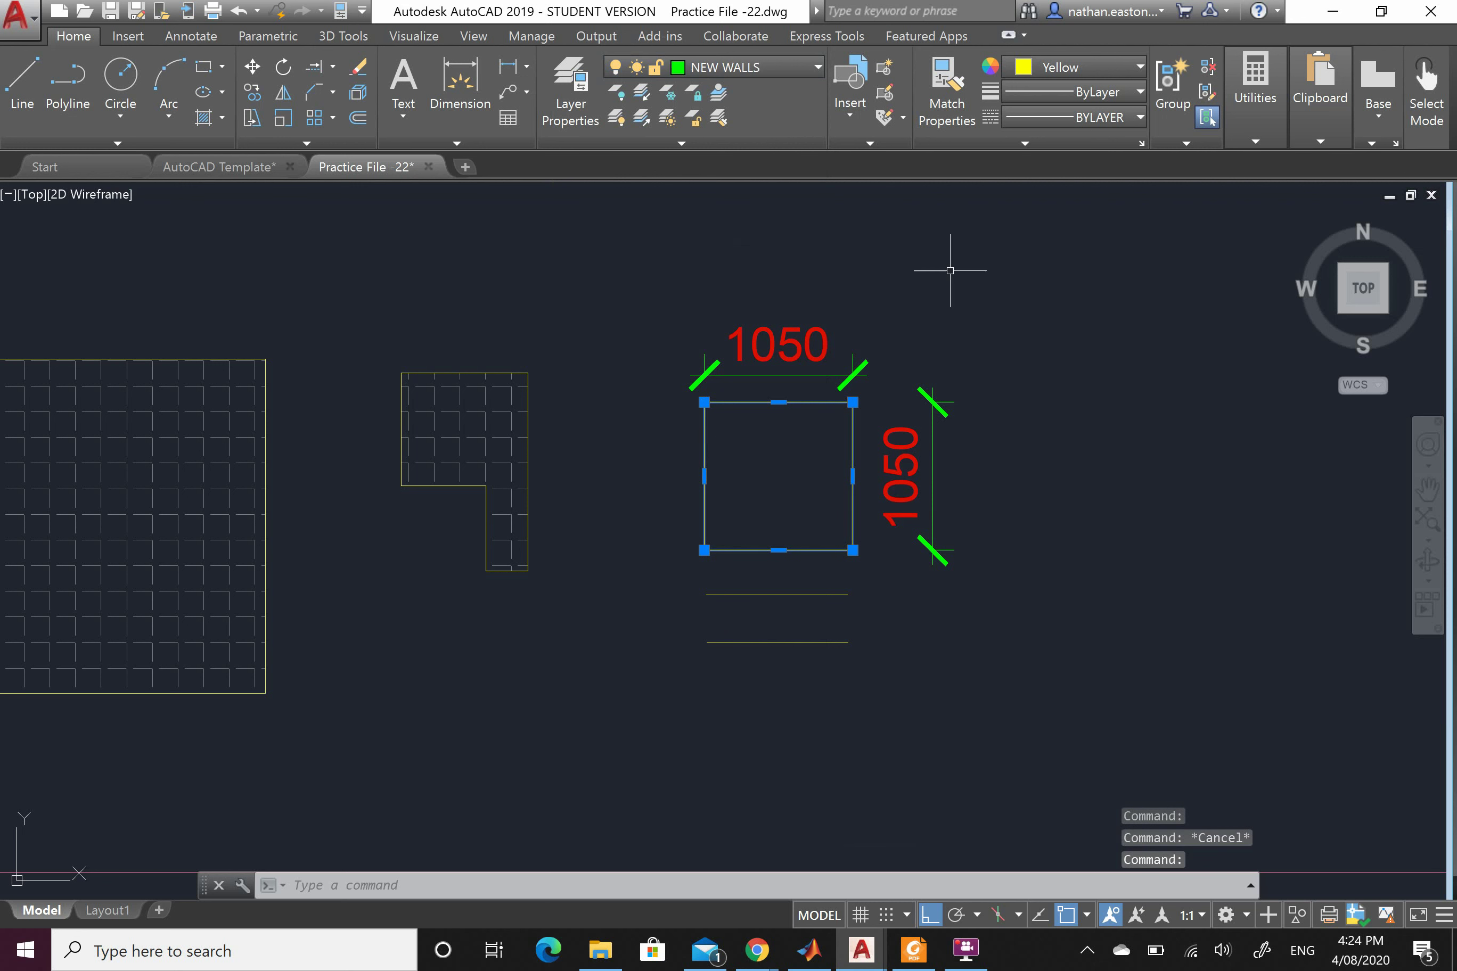
{"action": "left_click", "coordinate": [1121, 77]}
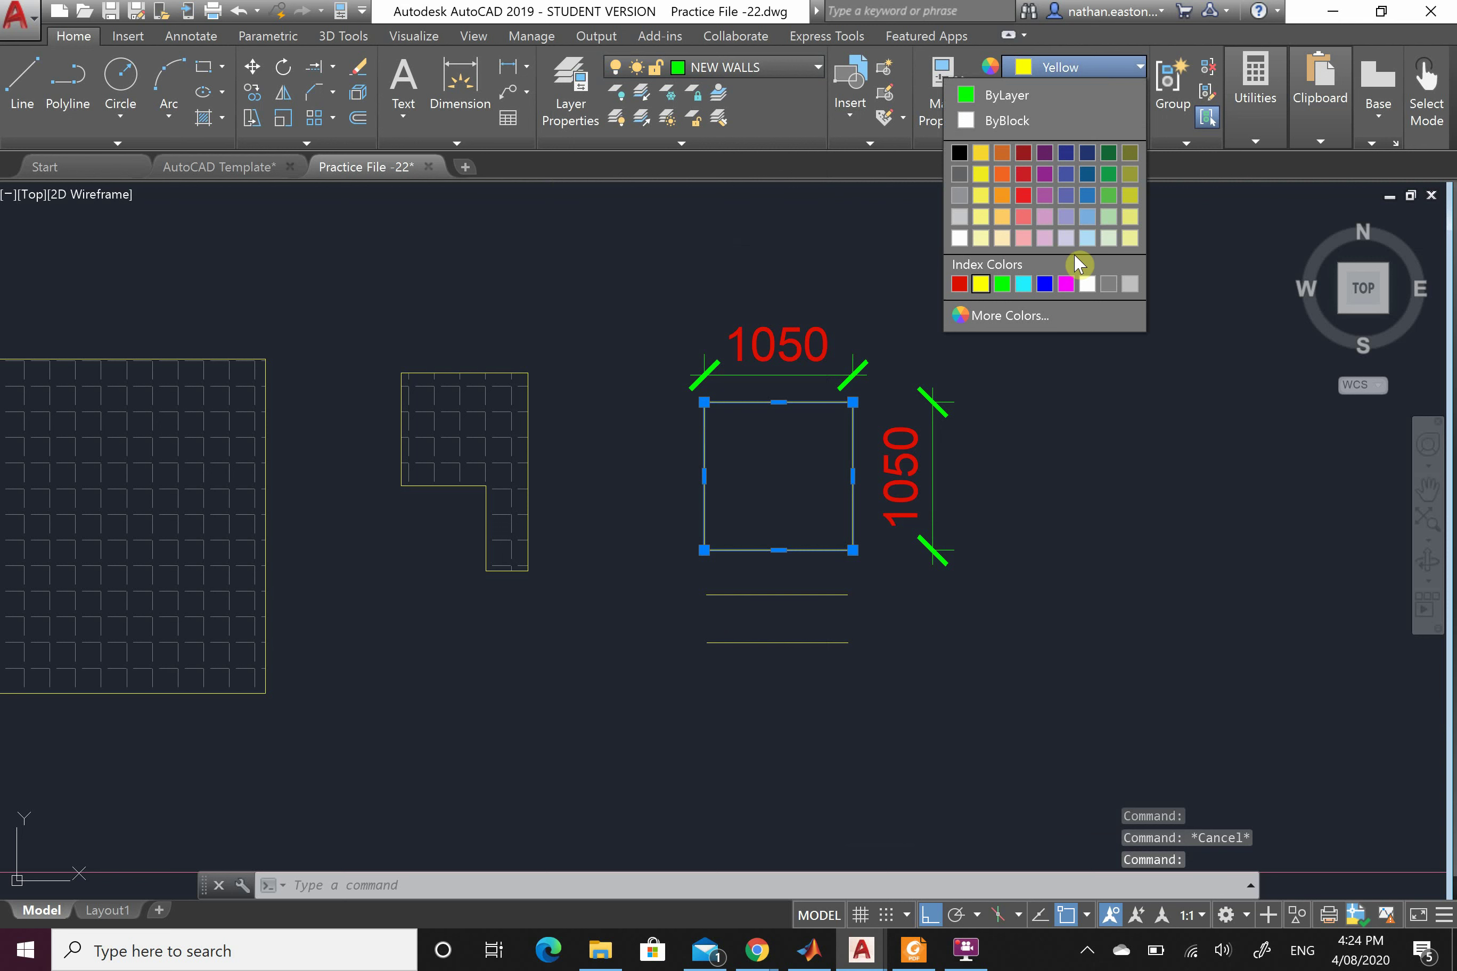
{"action": "left_click", "coordinate": [1065, 284]}
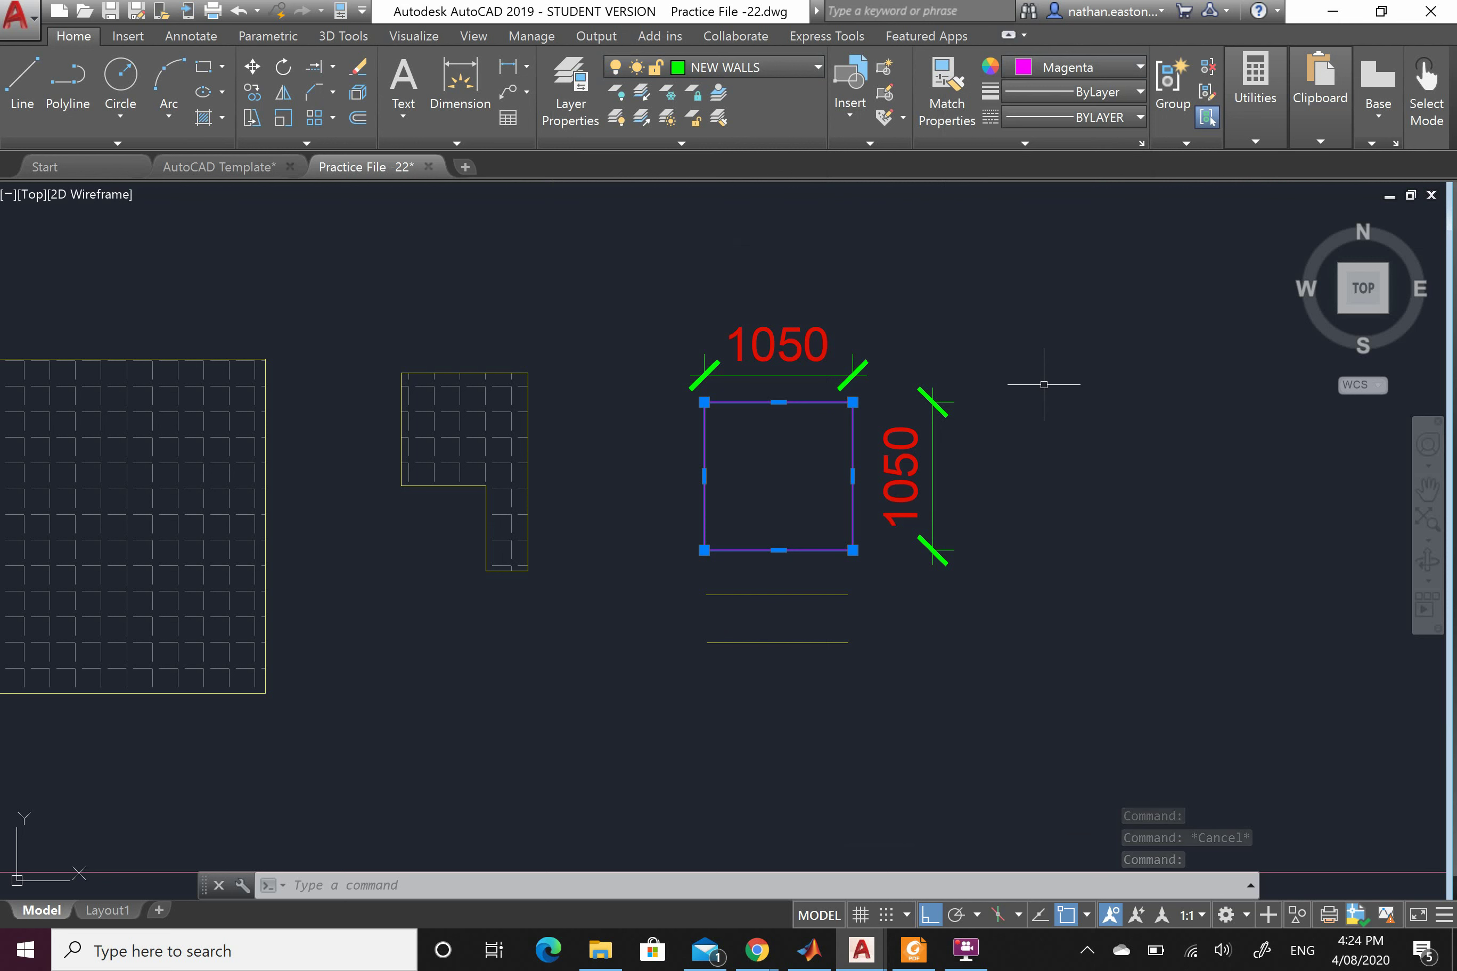
{"action": "key", "text": "Escape"}
Change the color of the upper horizontal line below the square to blue and deselect it
{"action": "left_click", "coordinate": [829, 572]}
{"action": "left_click", "coordinate": [800, 612]}
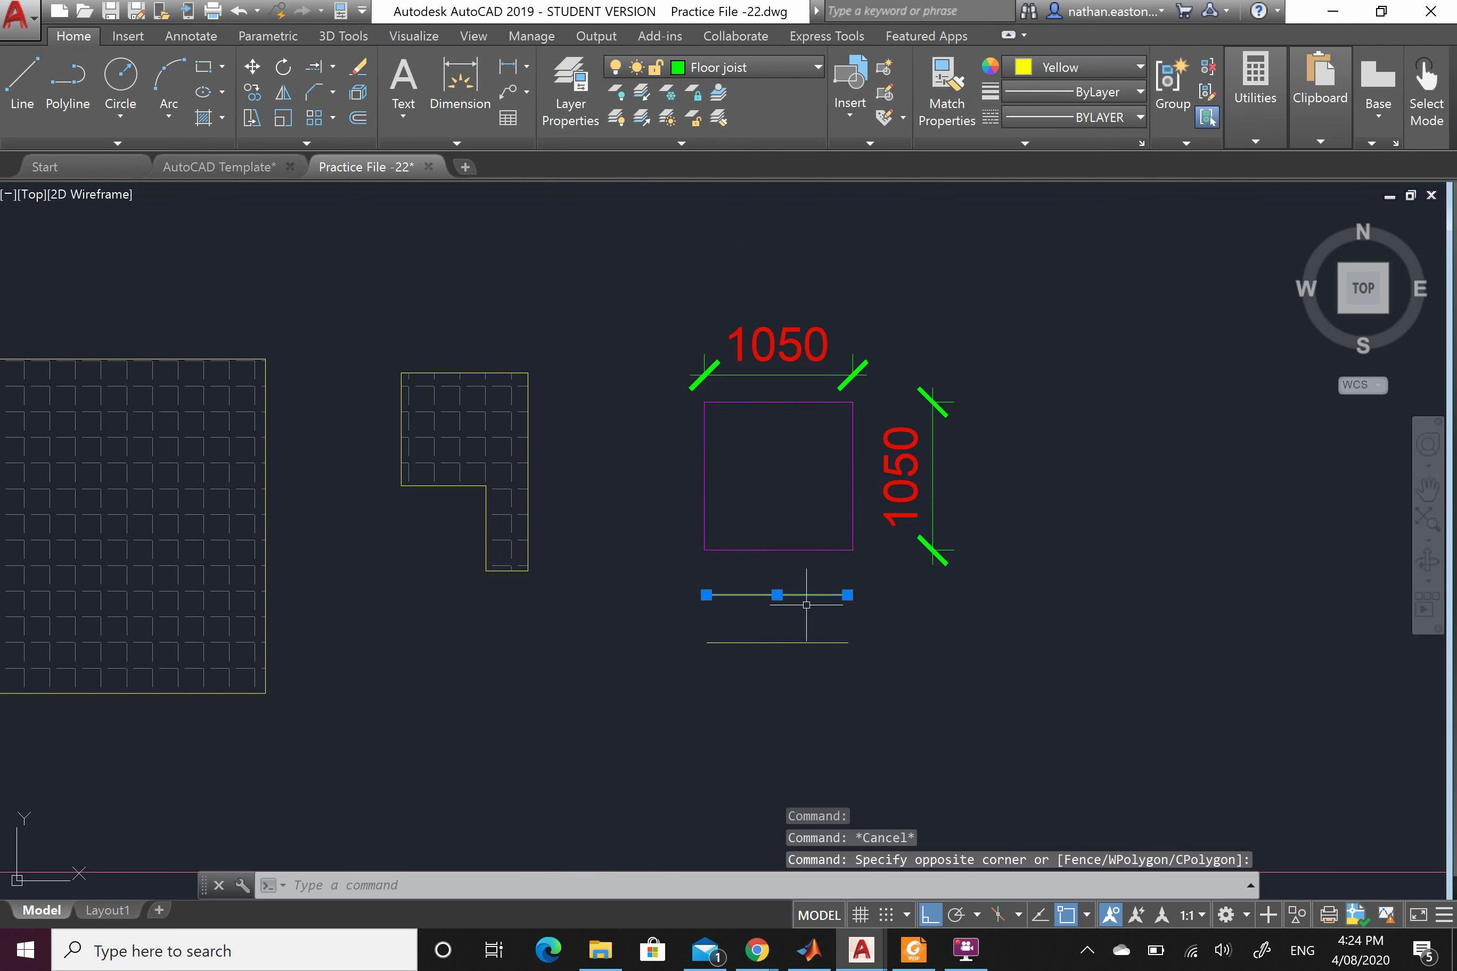
{"action": "left_click", "coordinate": [1120, 66]}
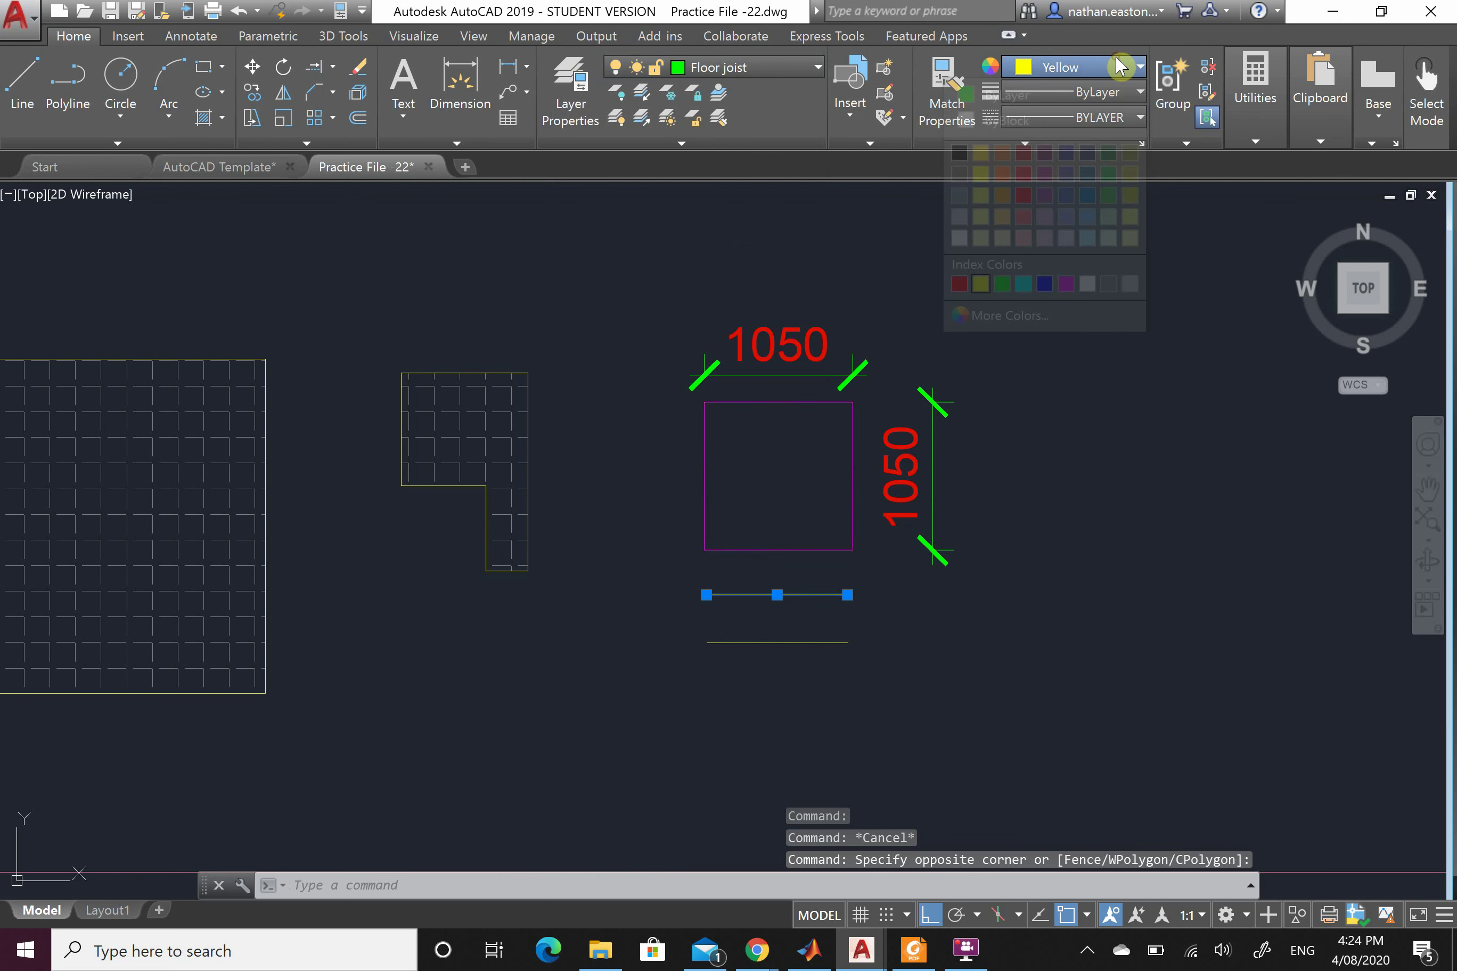
{"action": "left_click", "coordinate": [1044, 285]}
{"action": "key", "text": "Escape"}
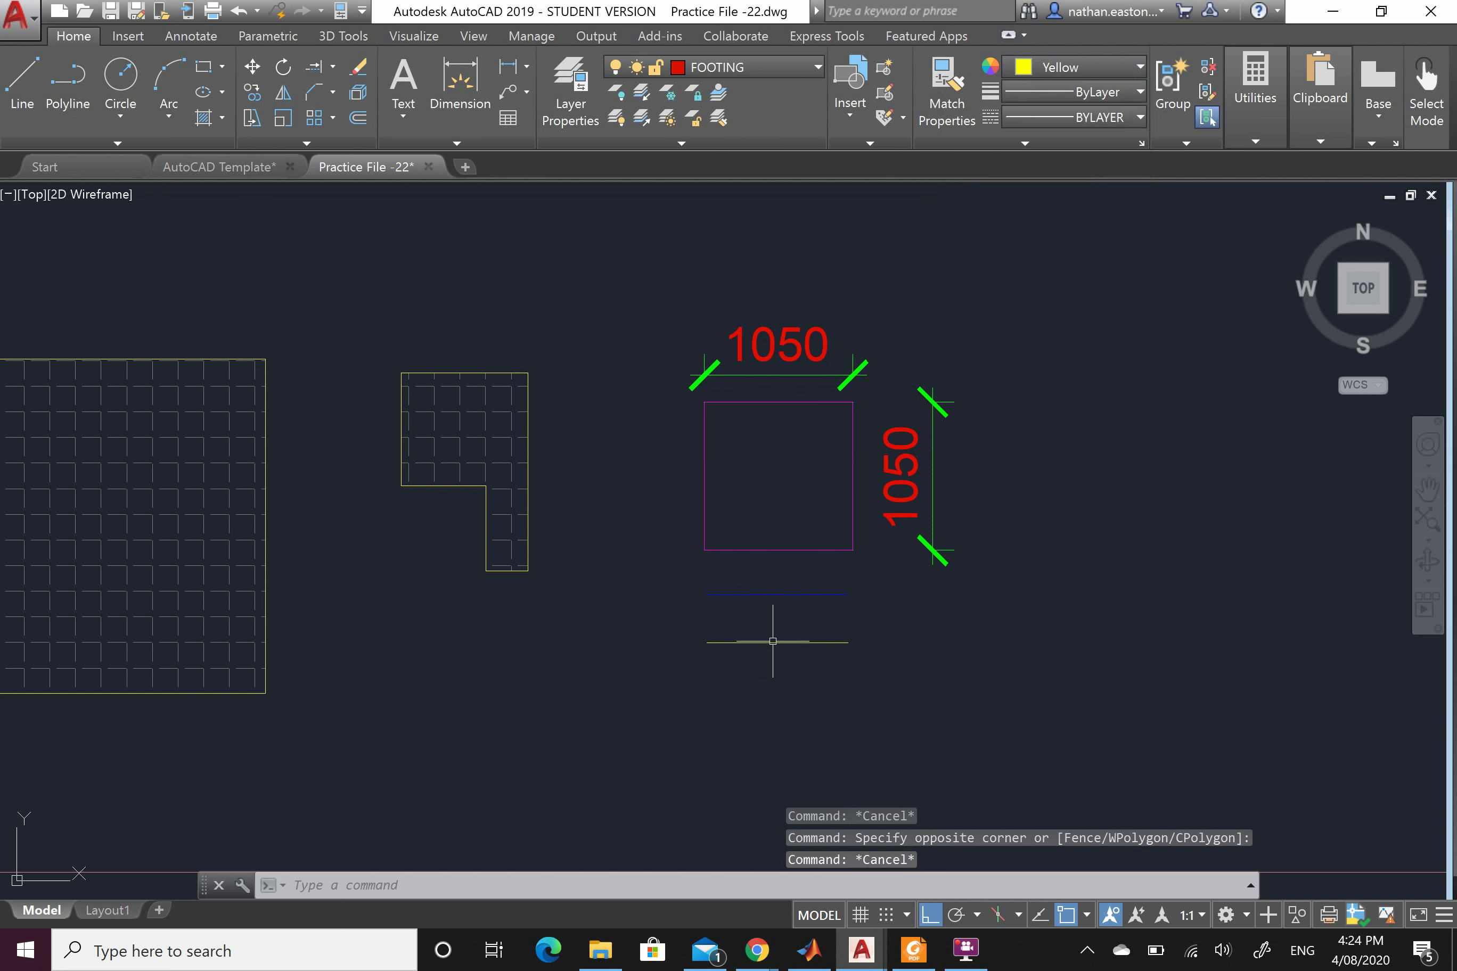
Change the color of the lower horizontal line to the yellow shade 241,235,31
{"action": "left_click", "coordinate": [789, 646]}
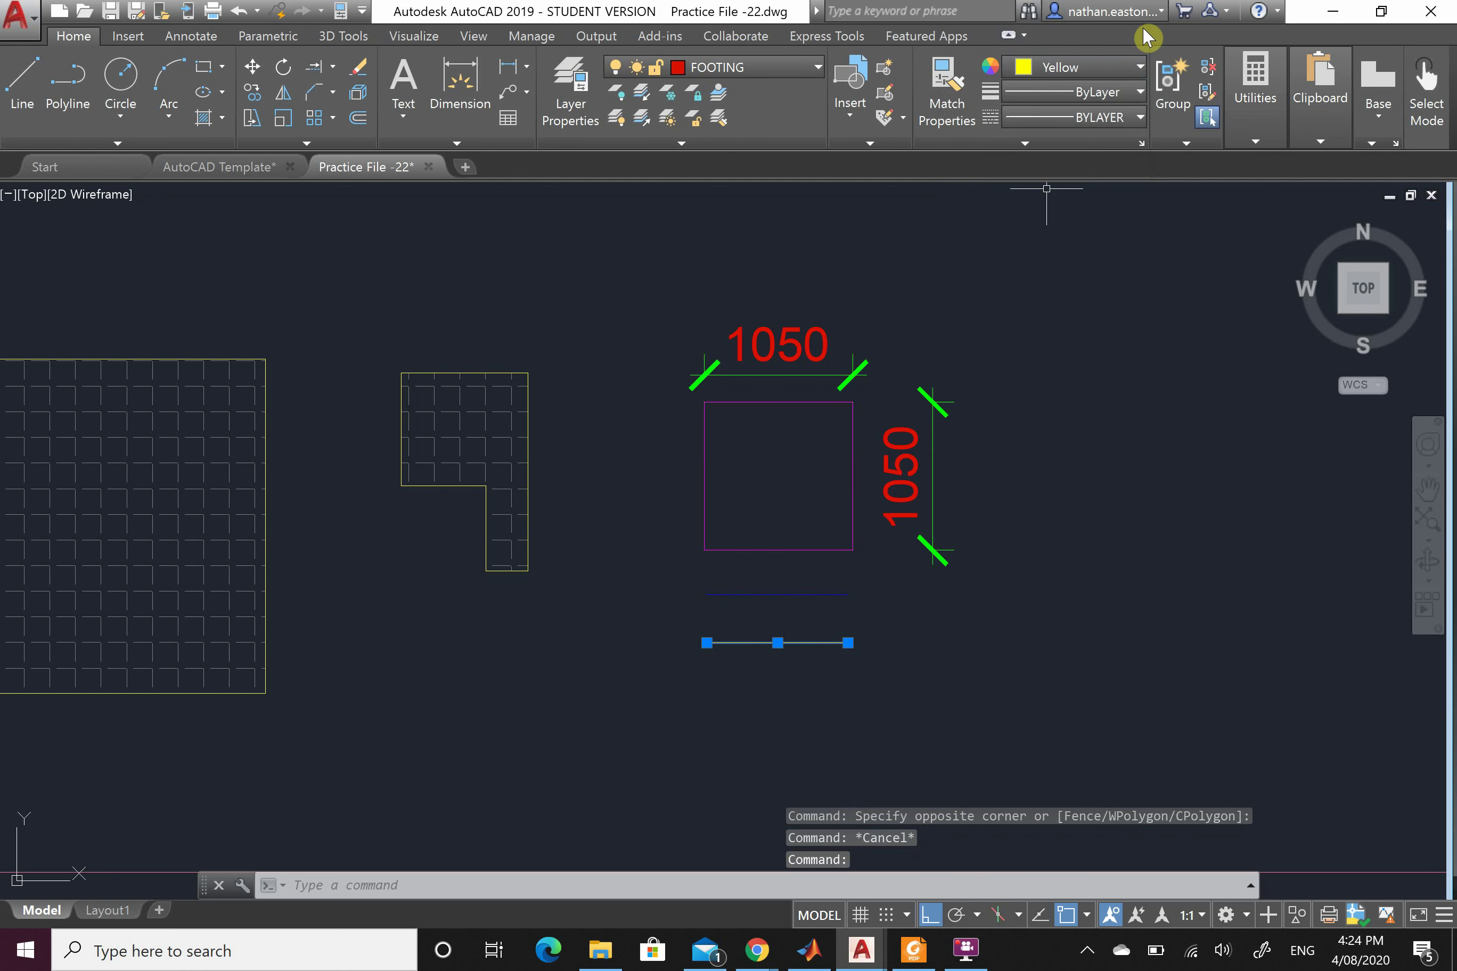
{"action": "left_click", "coordinate": [1139, 69]}
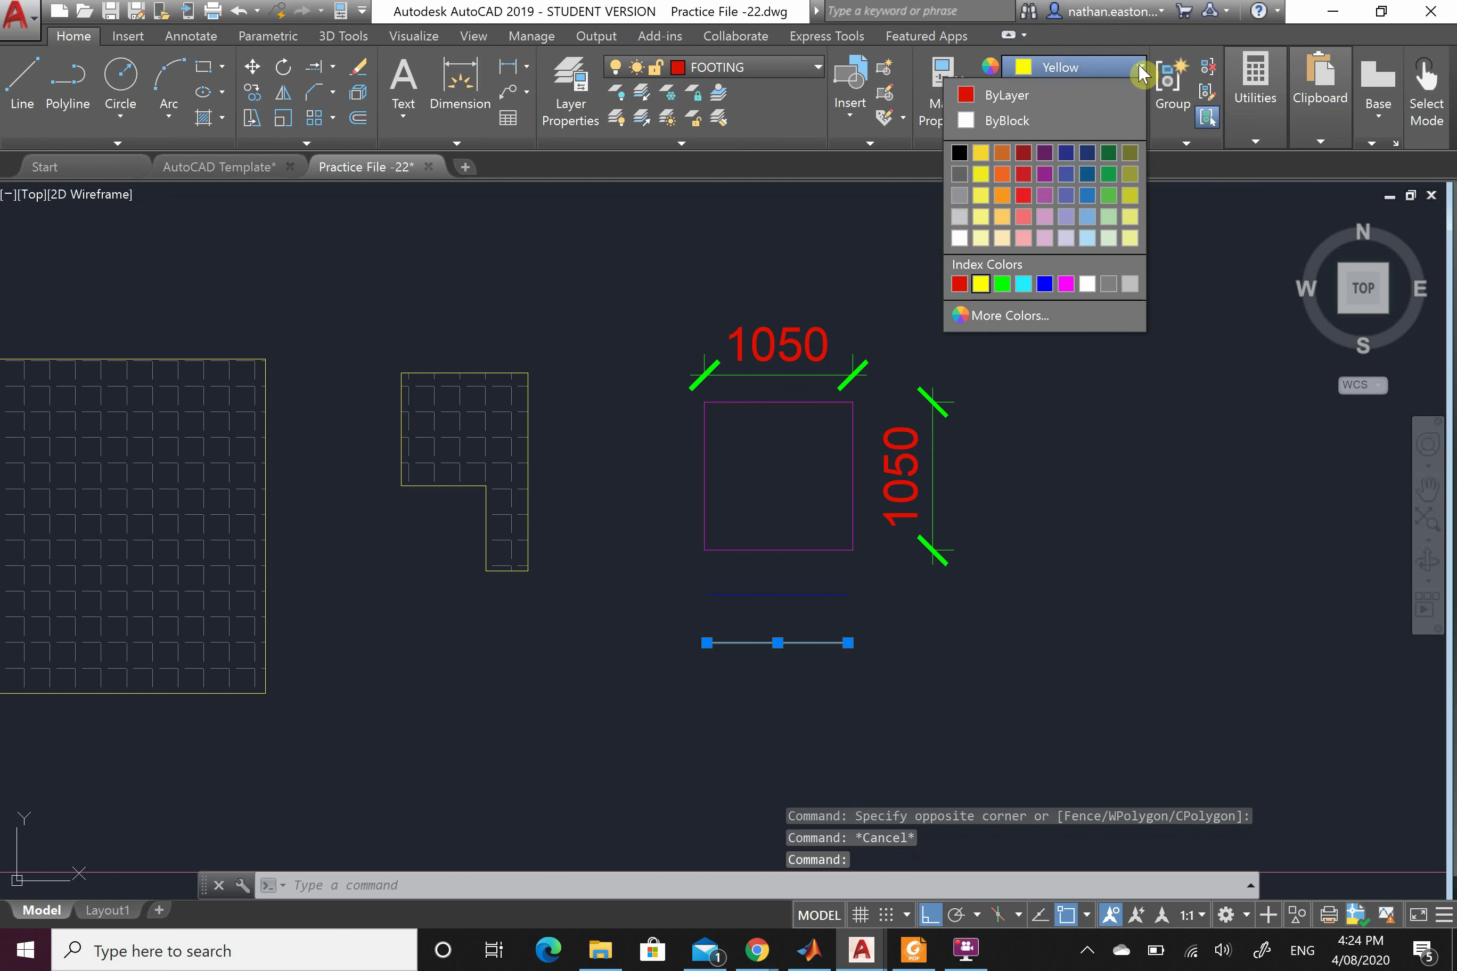
{"action": "left_click", "coordinate": [980, 175]}
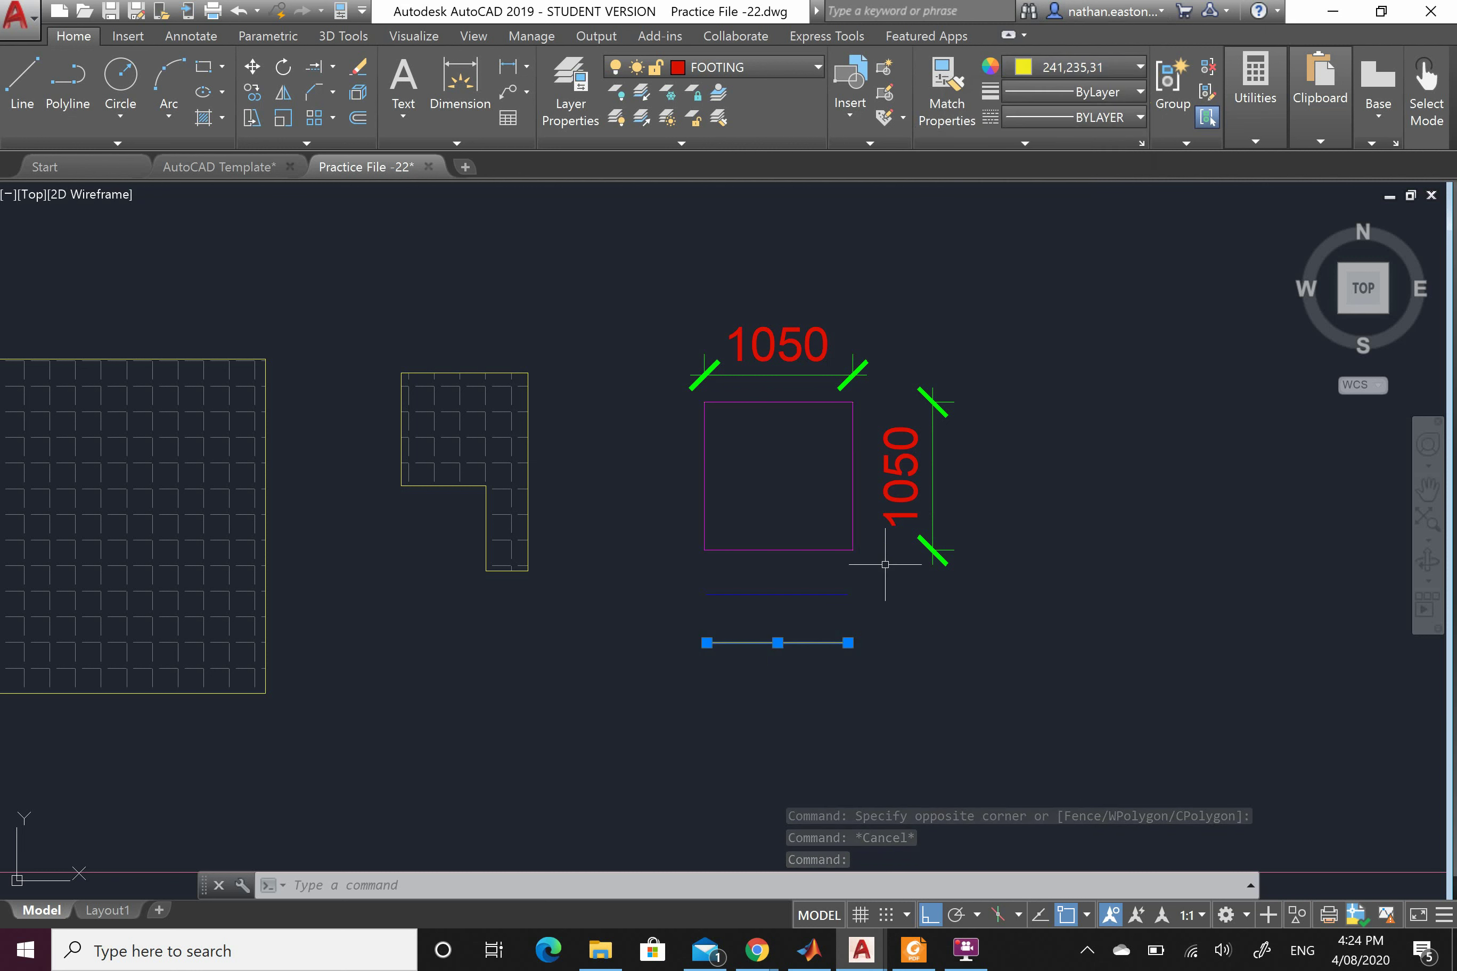
Deselect the lower line, and lock the NEW WALLS and FOOTING layers by picking the square and that line
{"action": "key", "text": "Escape"}
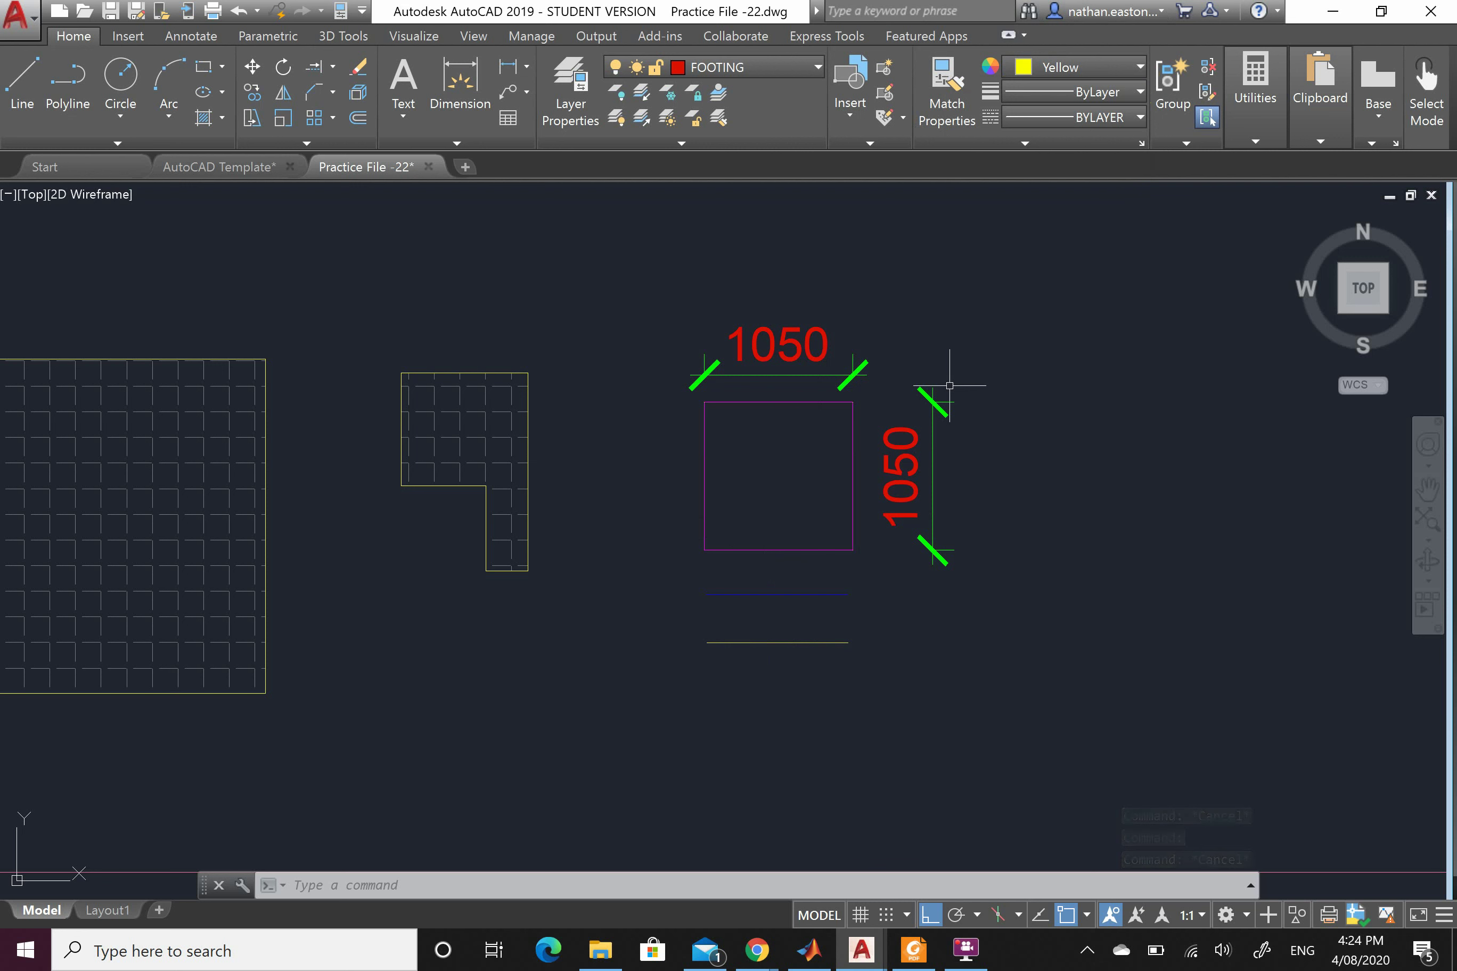
{"action": "left_click", "coordinate": [692, 93]}
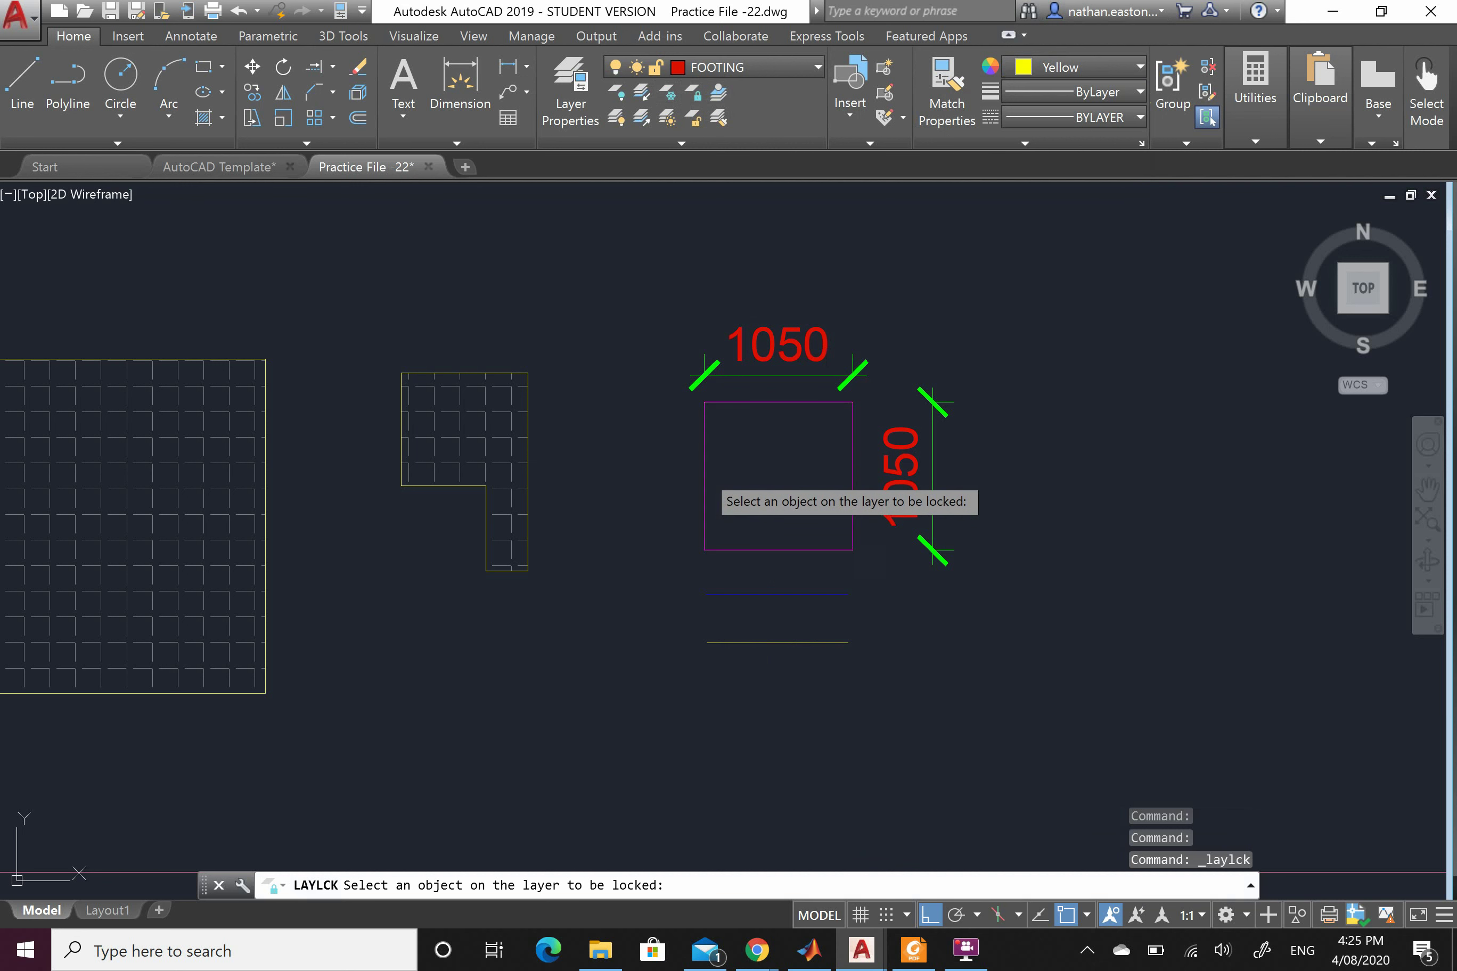
{"action": "left_click", "coordinate": [710, 474]}
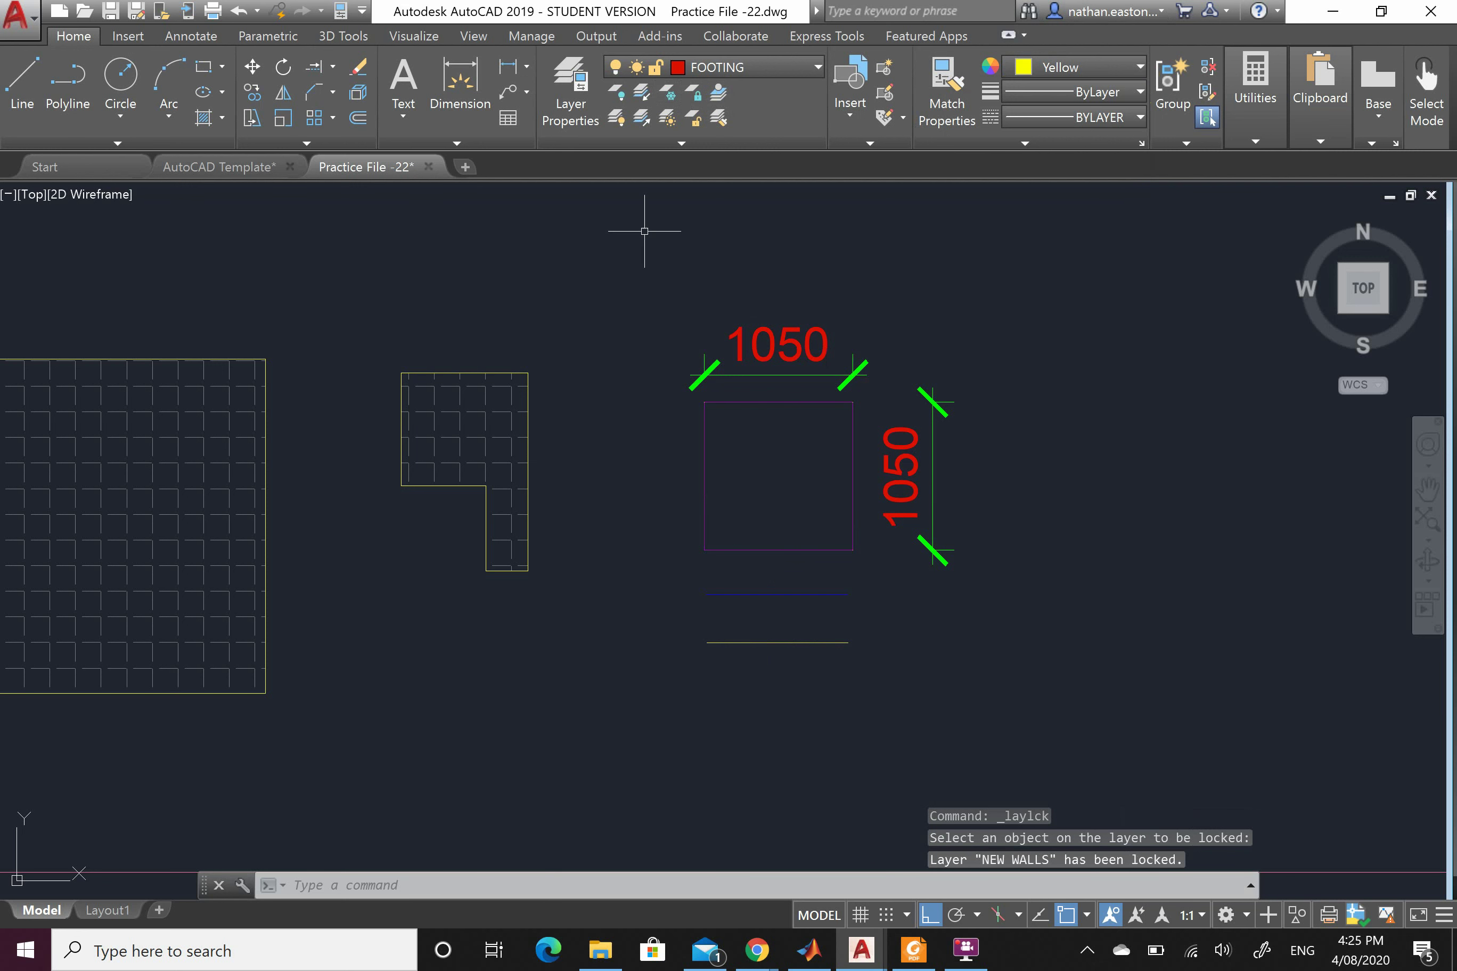
{"action": "left_click", "coordinate": [692, 105]}
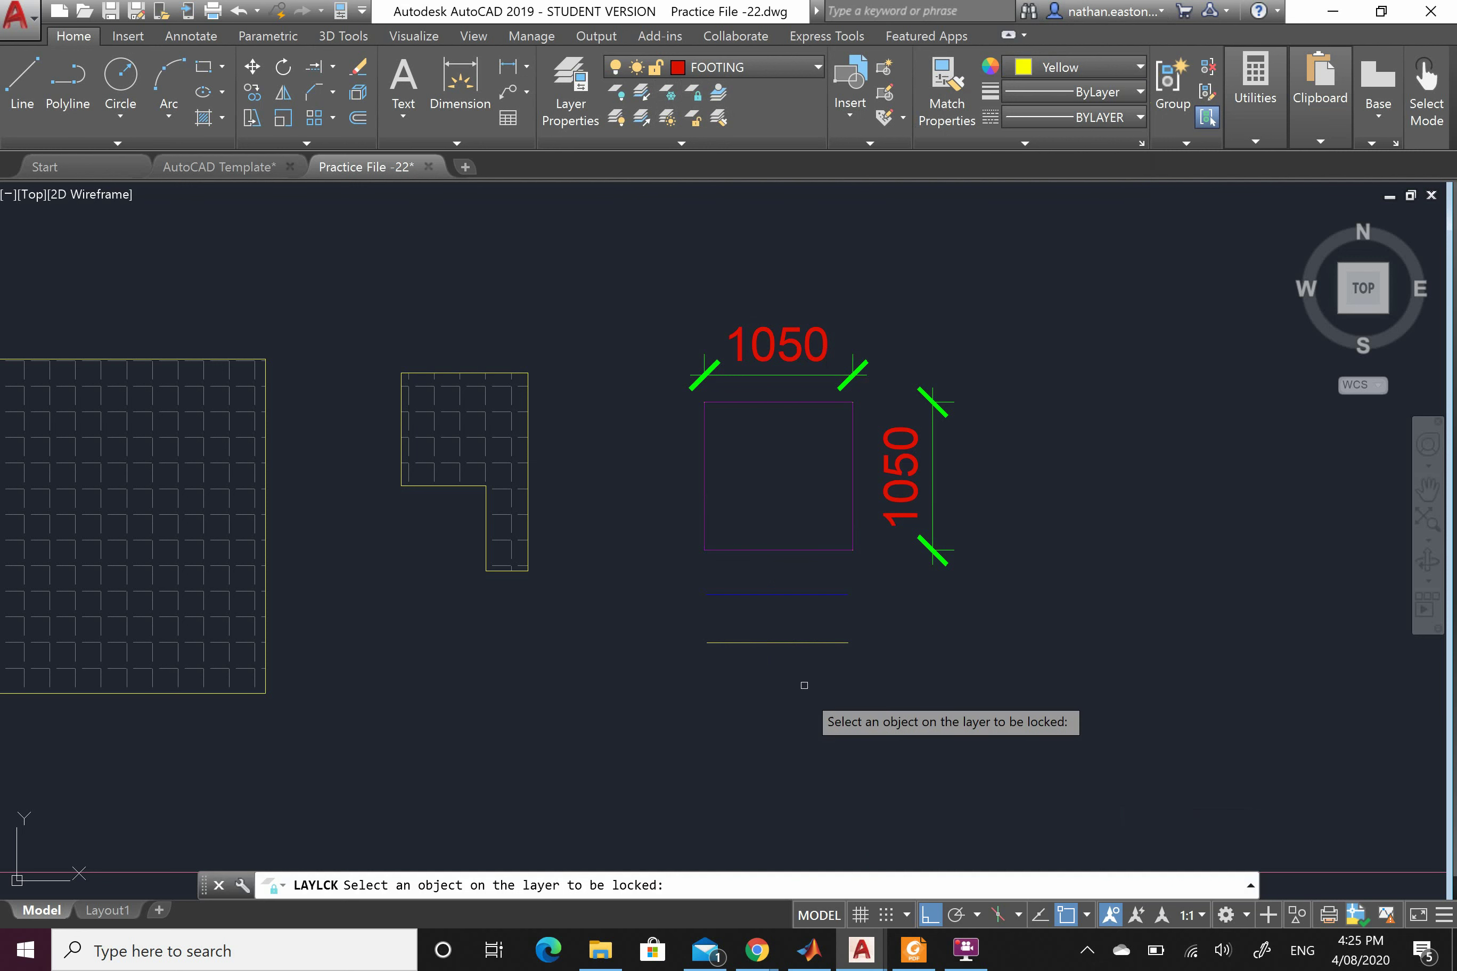
{"action": "left_click", "coordinate": [803, 644]}
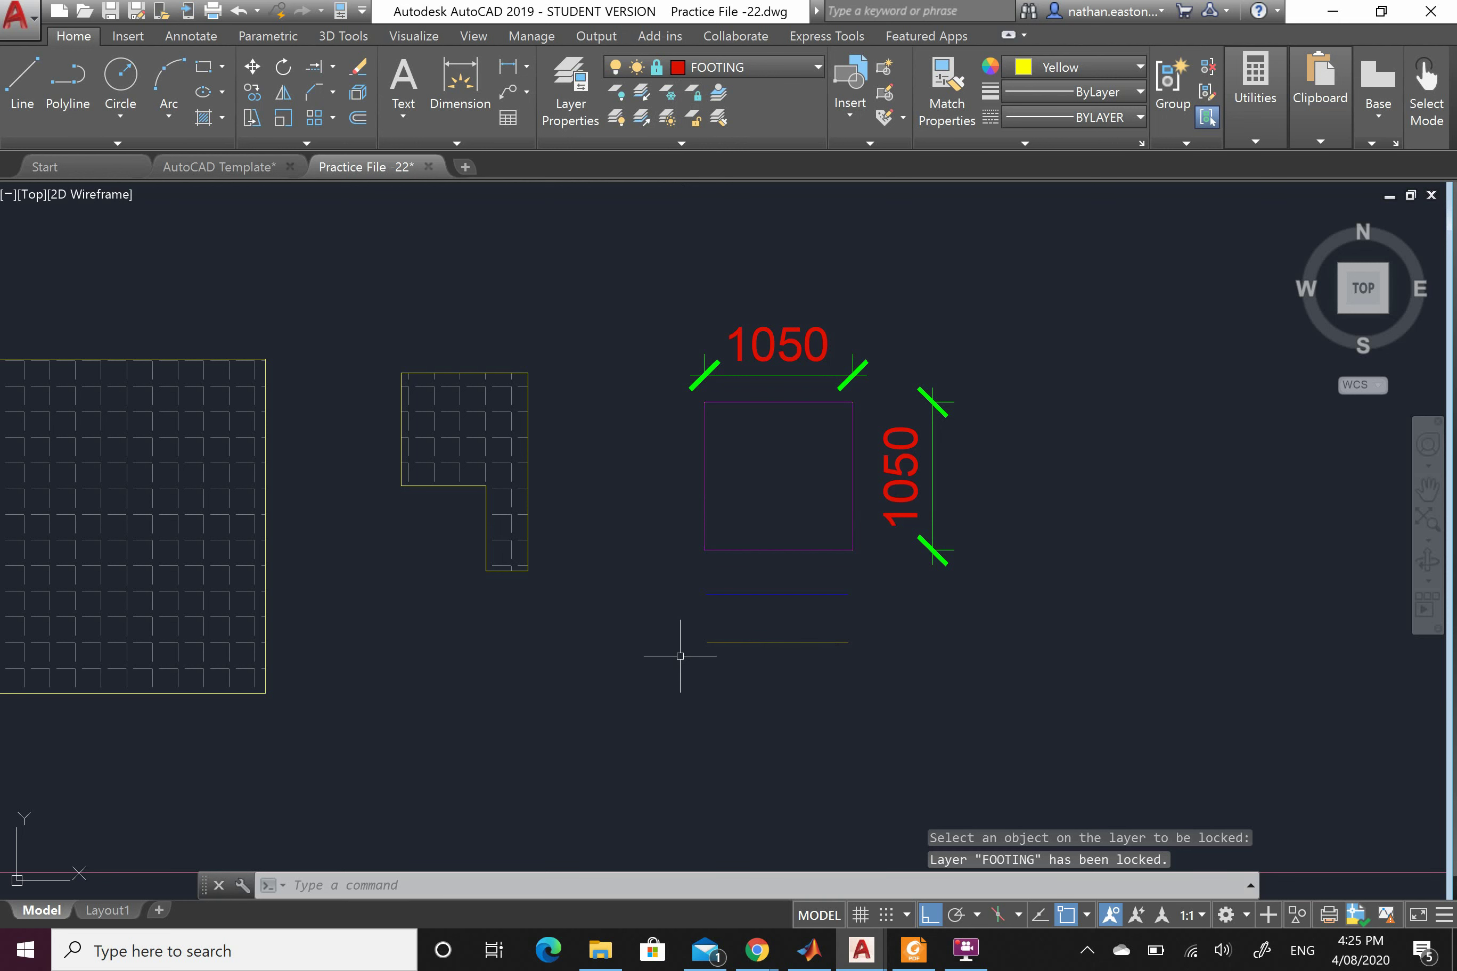
Select the square, its two dimensions and both horizontal lines, and move the selection 2000 horizontally to the right
{"action": "left_click", "coordinate": [1037, 247]}
{"action": "left_click", "coordinate": [645, 678]}
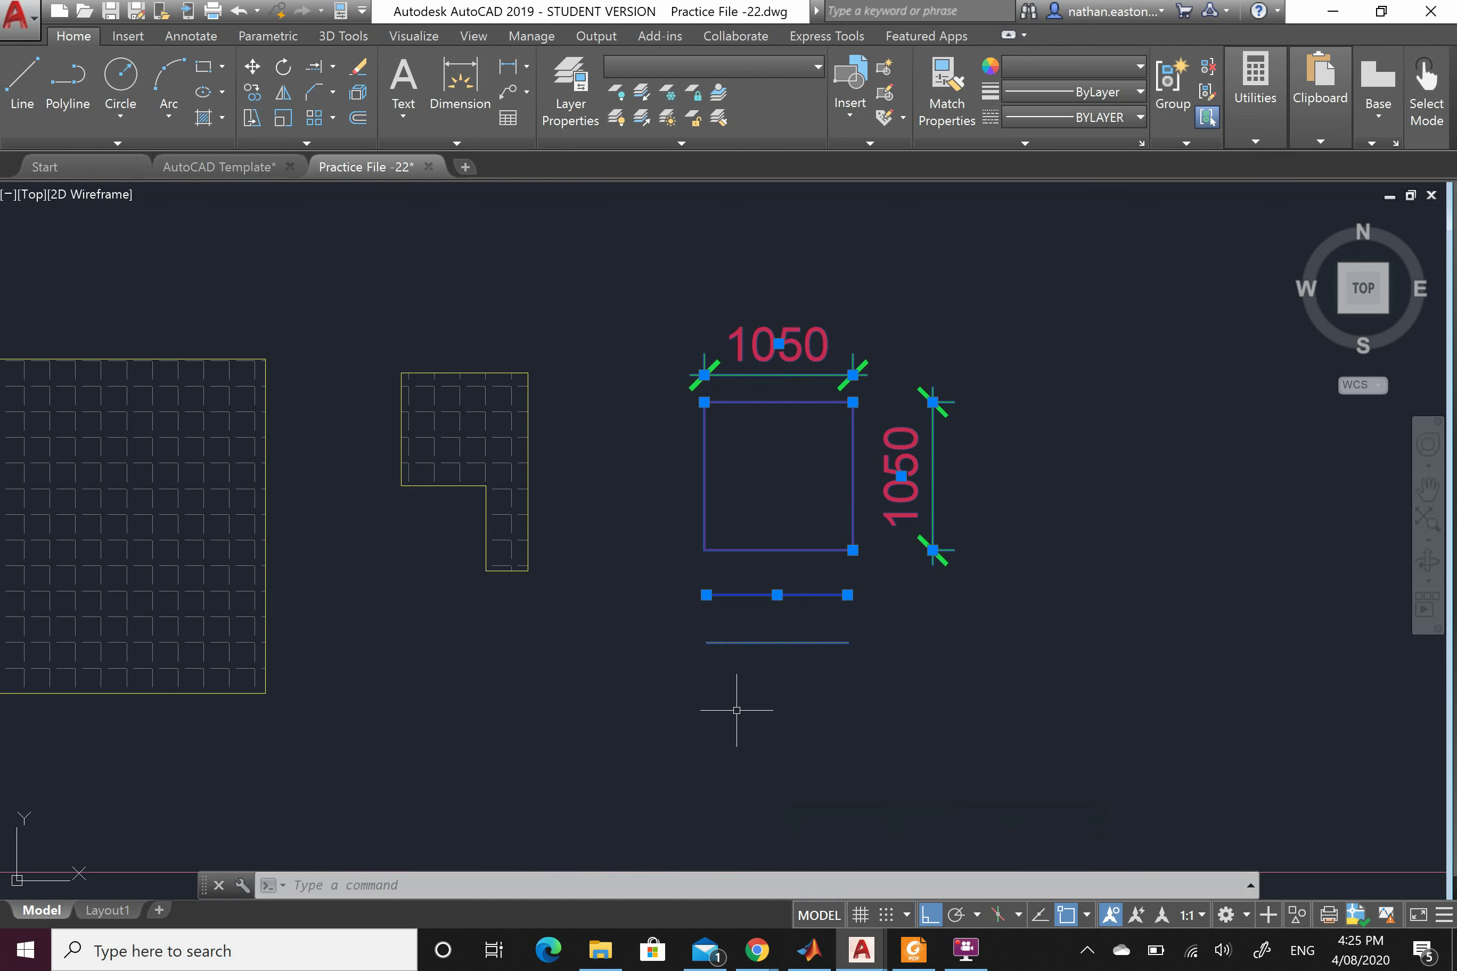
{"action": "left_click", "coordinate": [252, 67]}
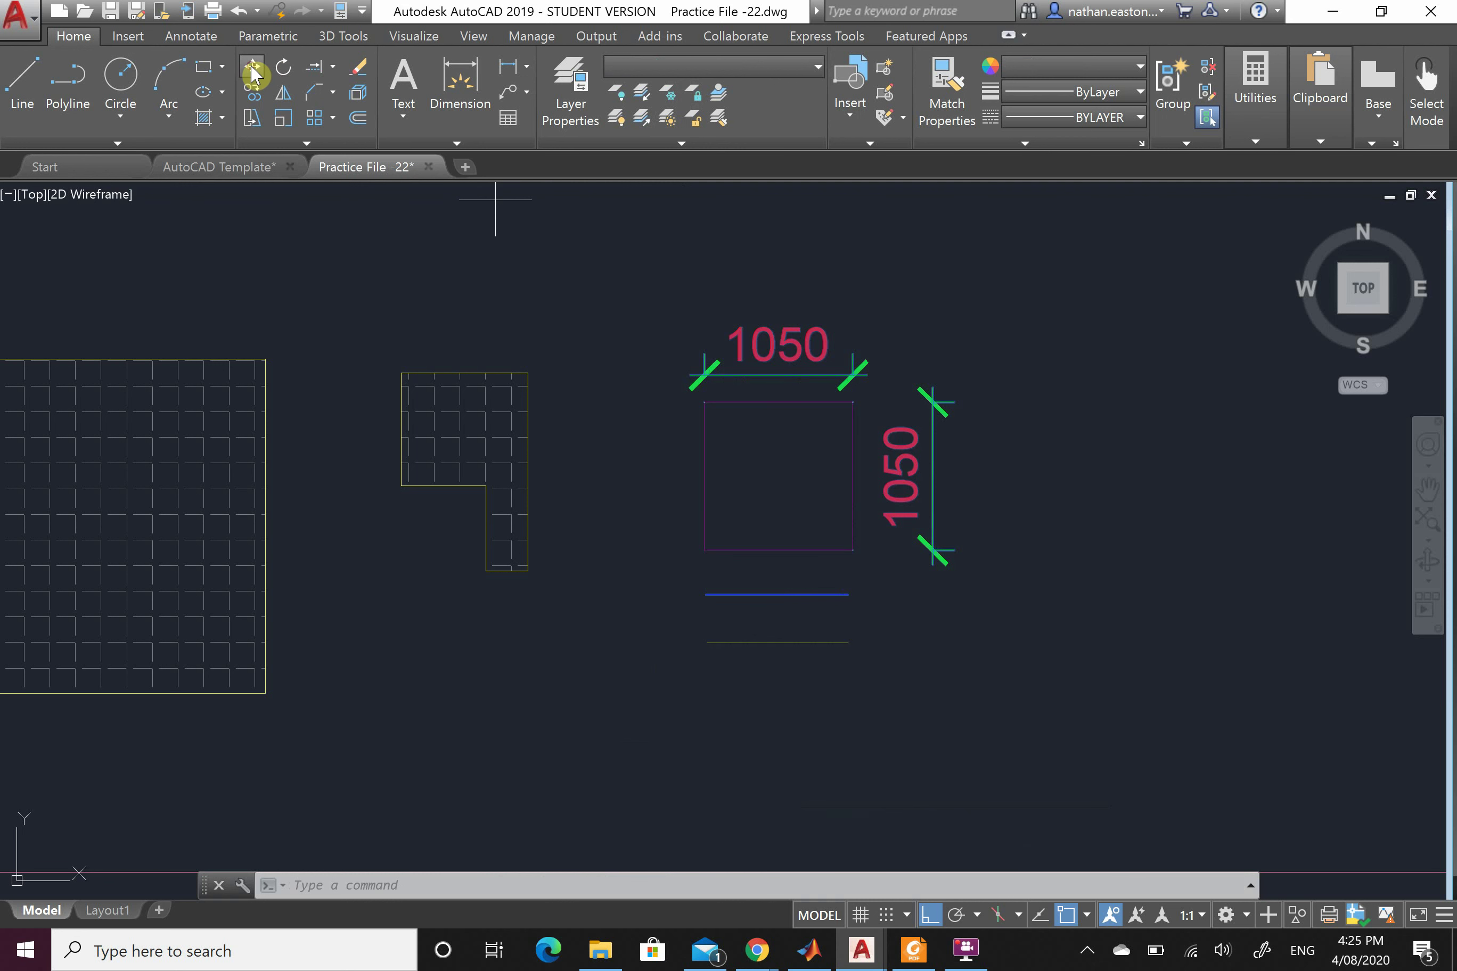
{"action": "left_click", "coordinate": [648, 248]}
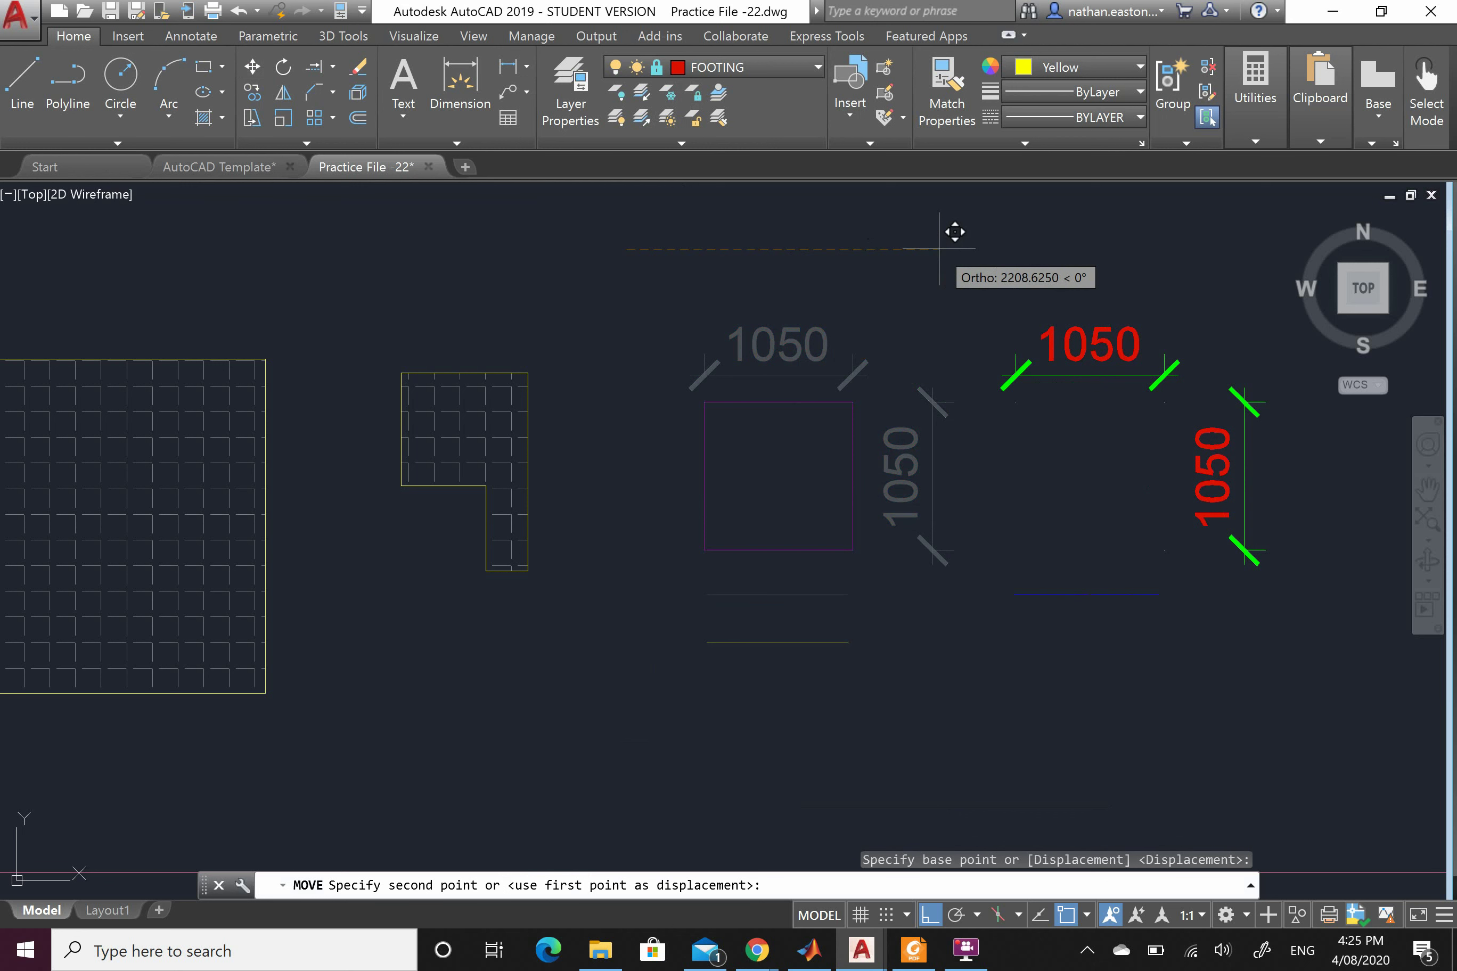
{"action": "type", "text": "2000"}
{"action": "key", "text": "Return"}
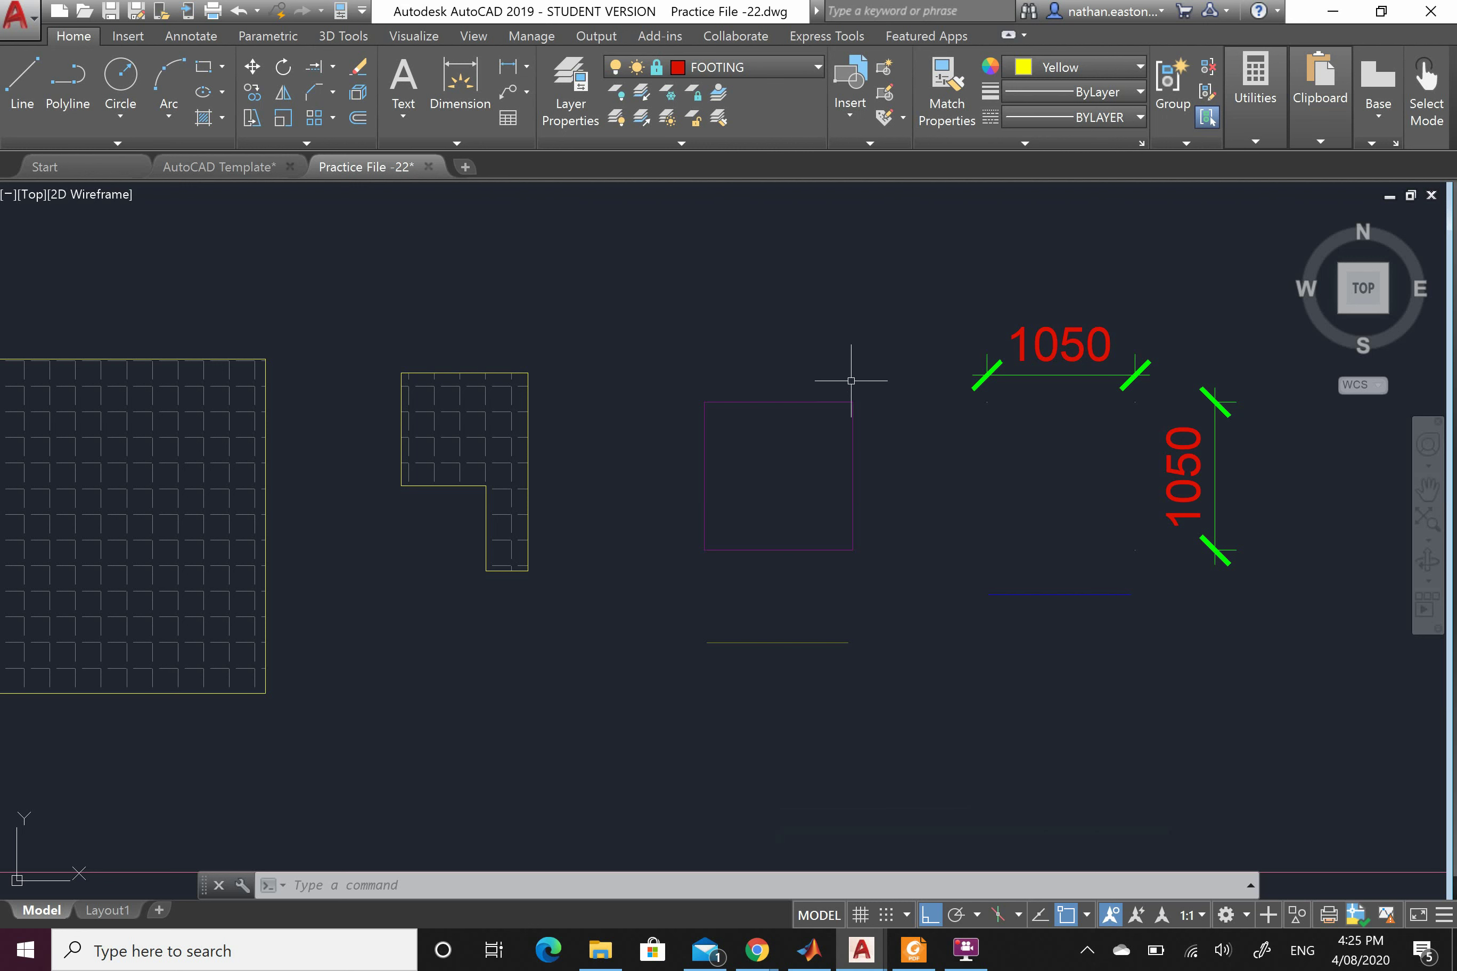
Unlock the NEW WALLS and FOOTING layers by picking the magenta square and the yellow line
{"action": "left_click", "coordinate": [700, 128]}
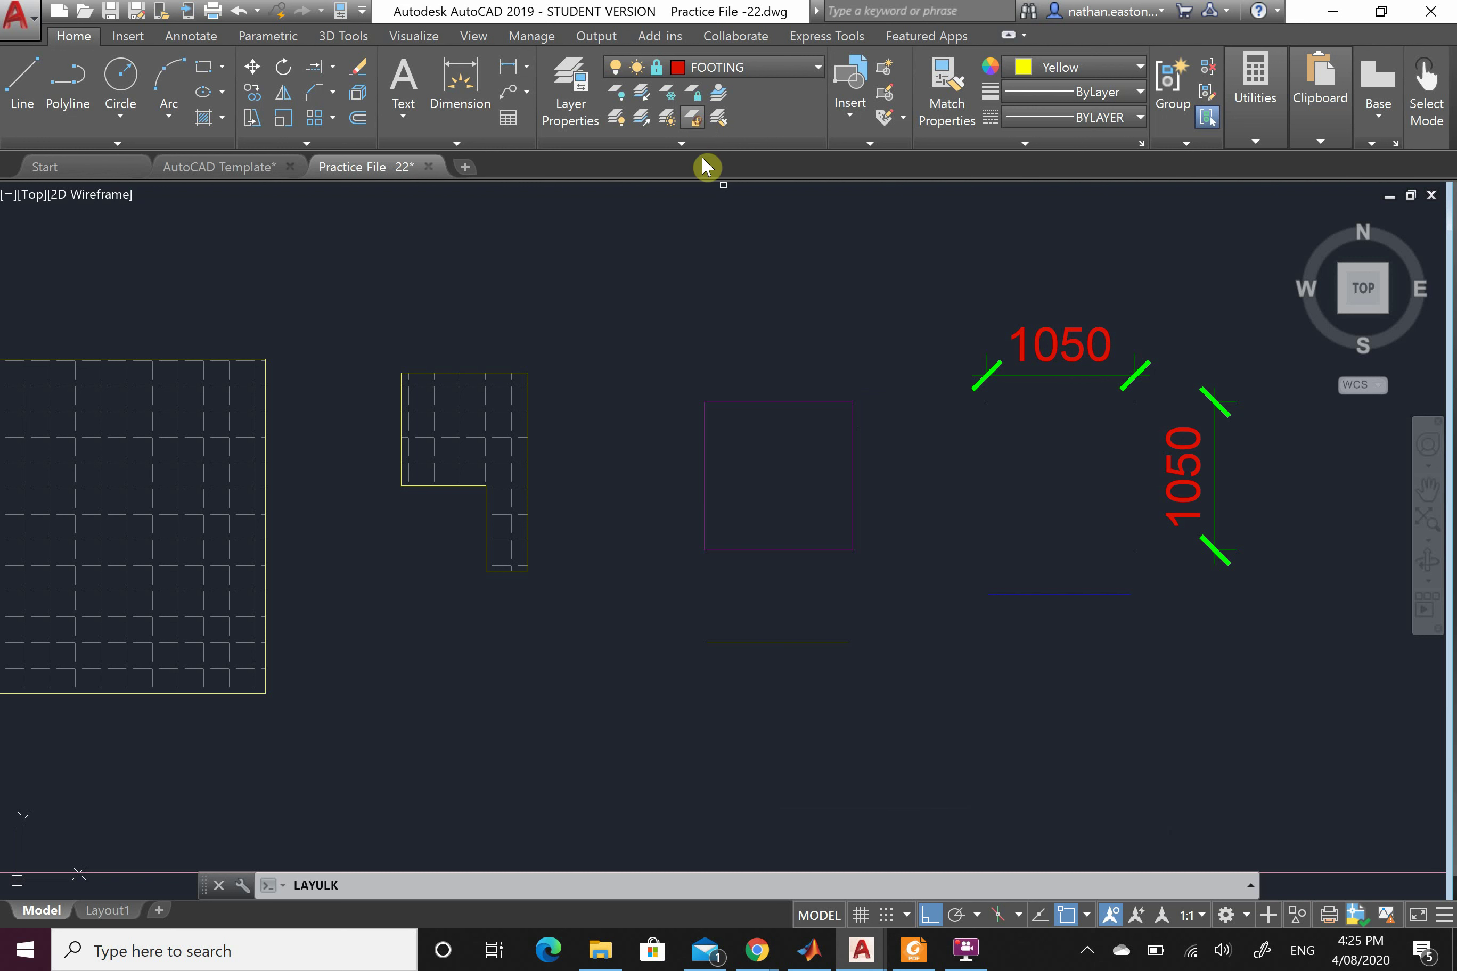
{"action": "left_click", "coordinate": [772, 401]}
{"action": "left_click", "coordinate": [694, 119]}
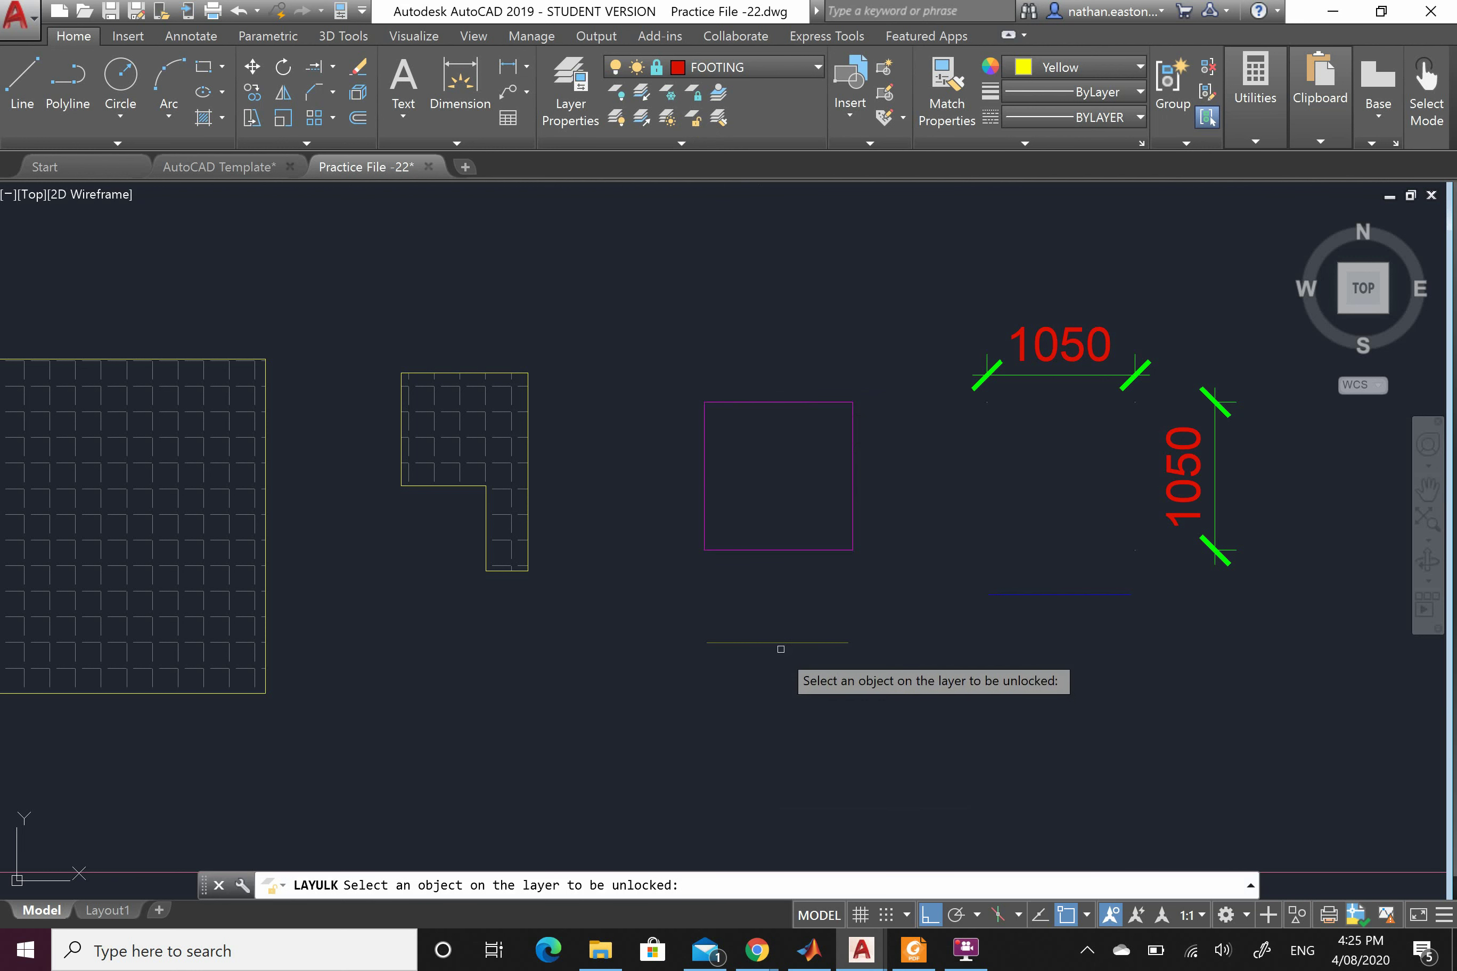
{"action": "left_click", "coordinate": [779, 642]}
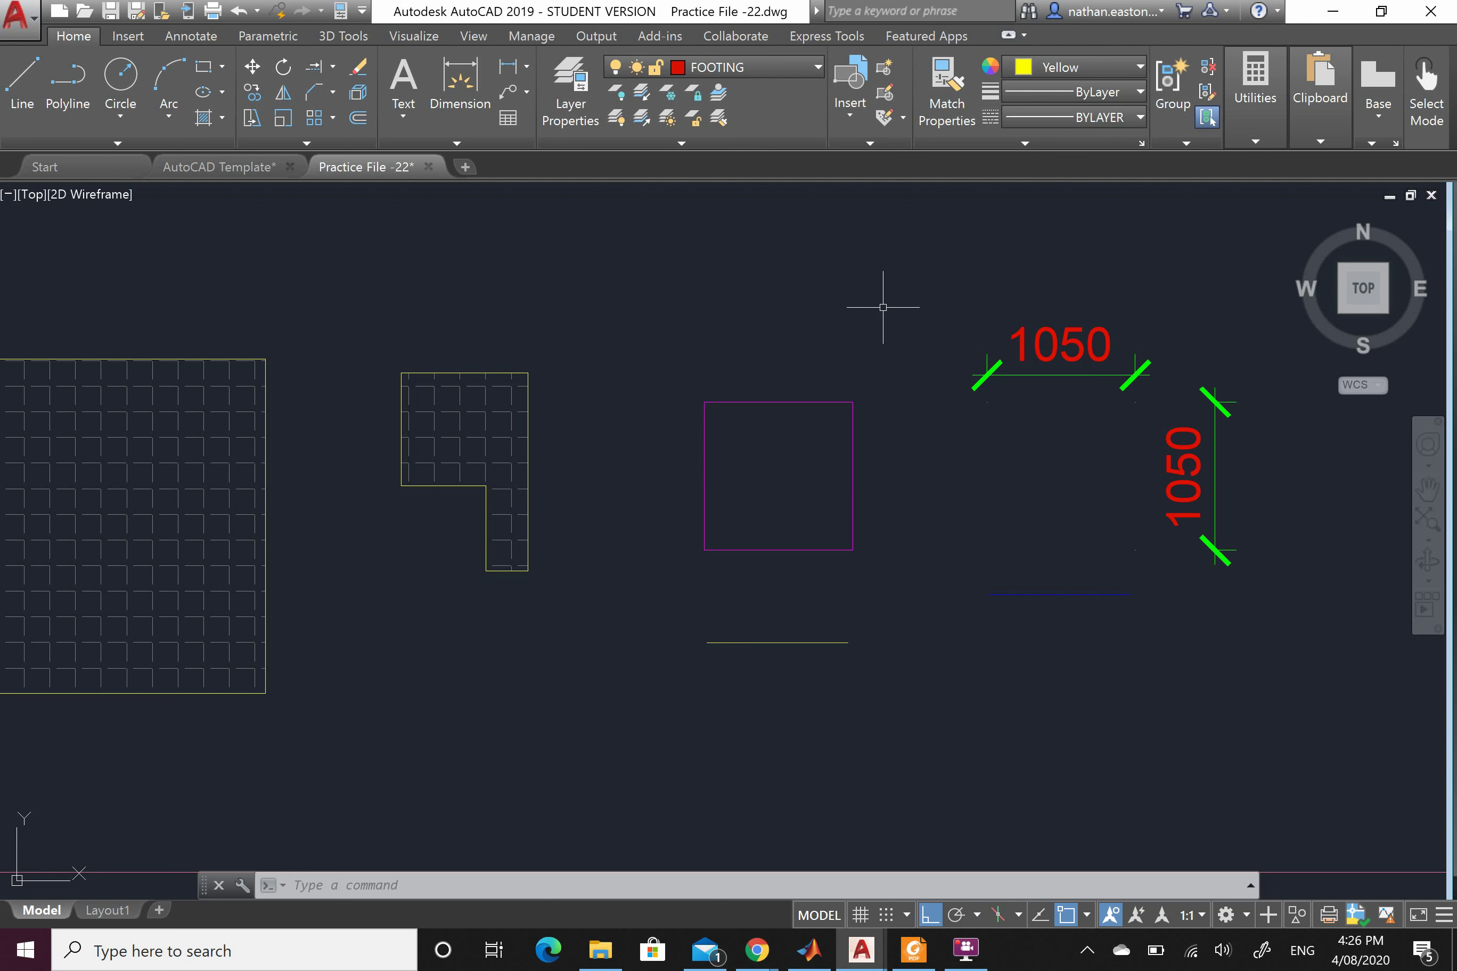
Measure the area of the magenta square using the Object option, and exit the measurement
{"action": "scroll", "coordinate": [552, 357], "scroll_direction": "down", "scroll_amount": 2}
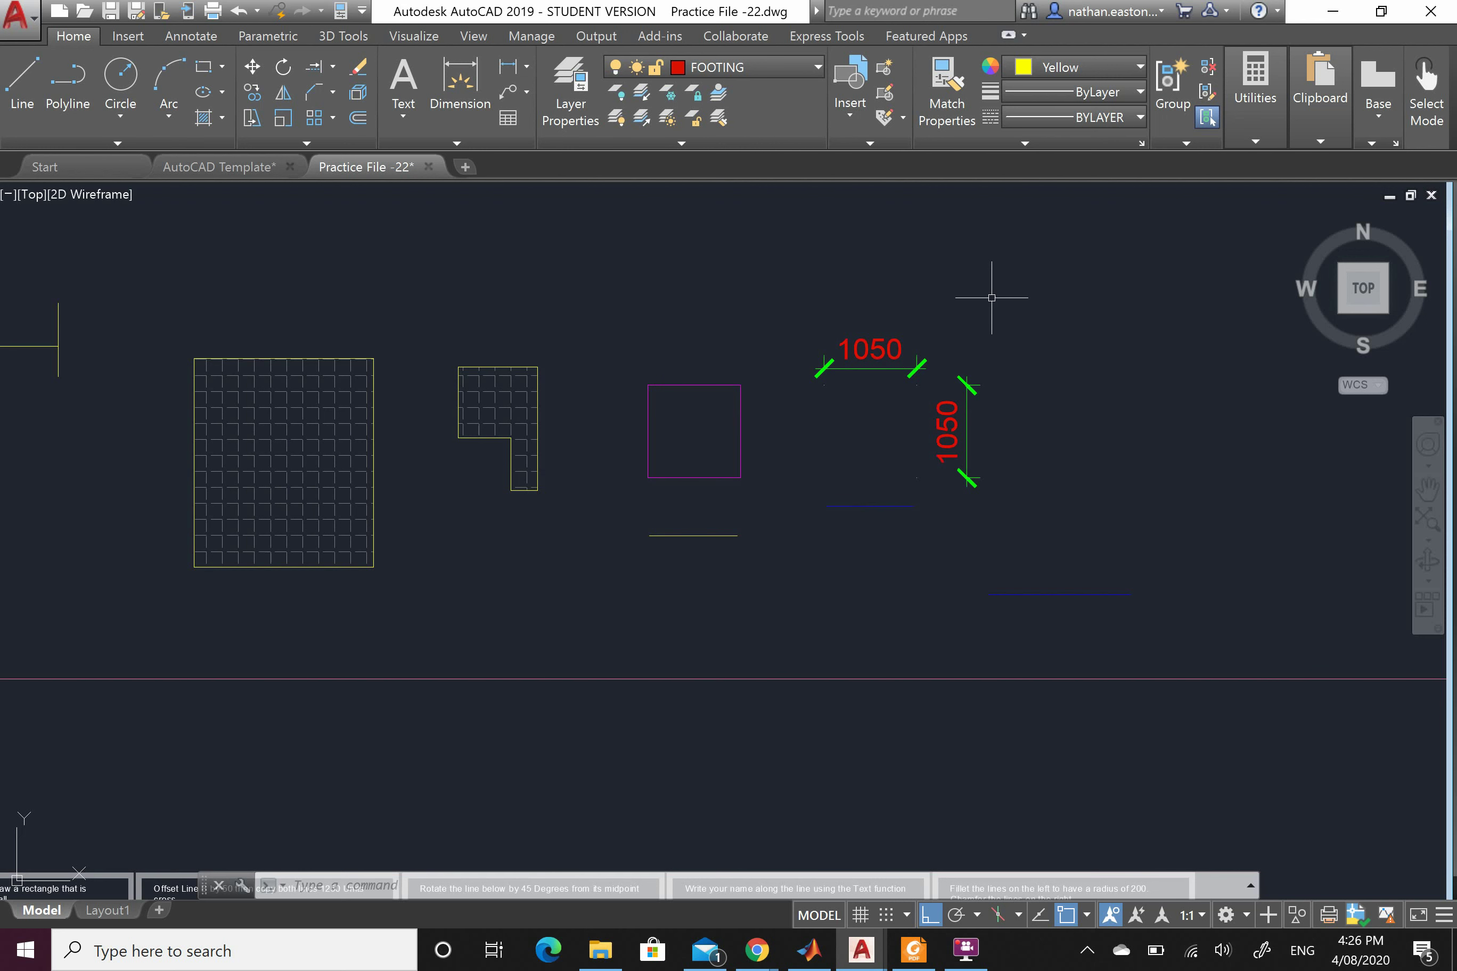
{"action": "scroll", "coordinate": [1021, 300], "scroll_direction": "up", "scroll_amount": 2}
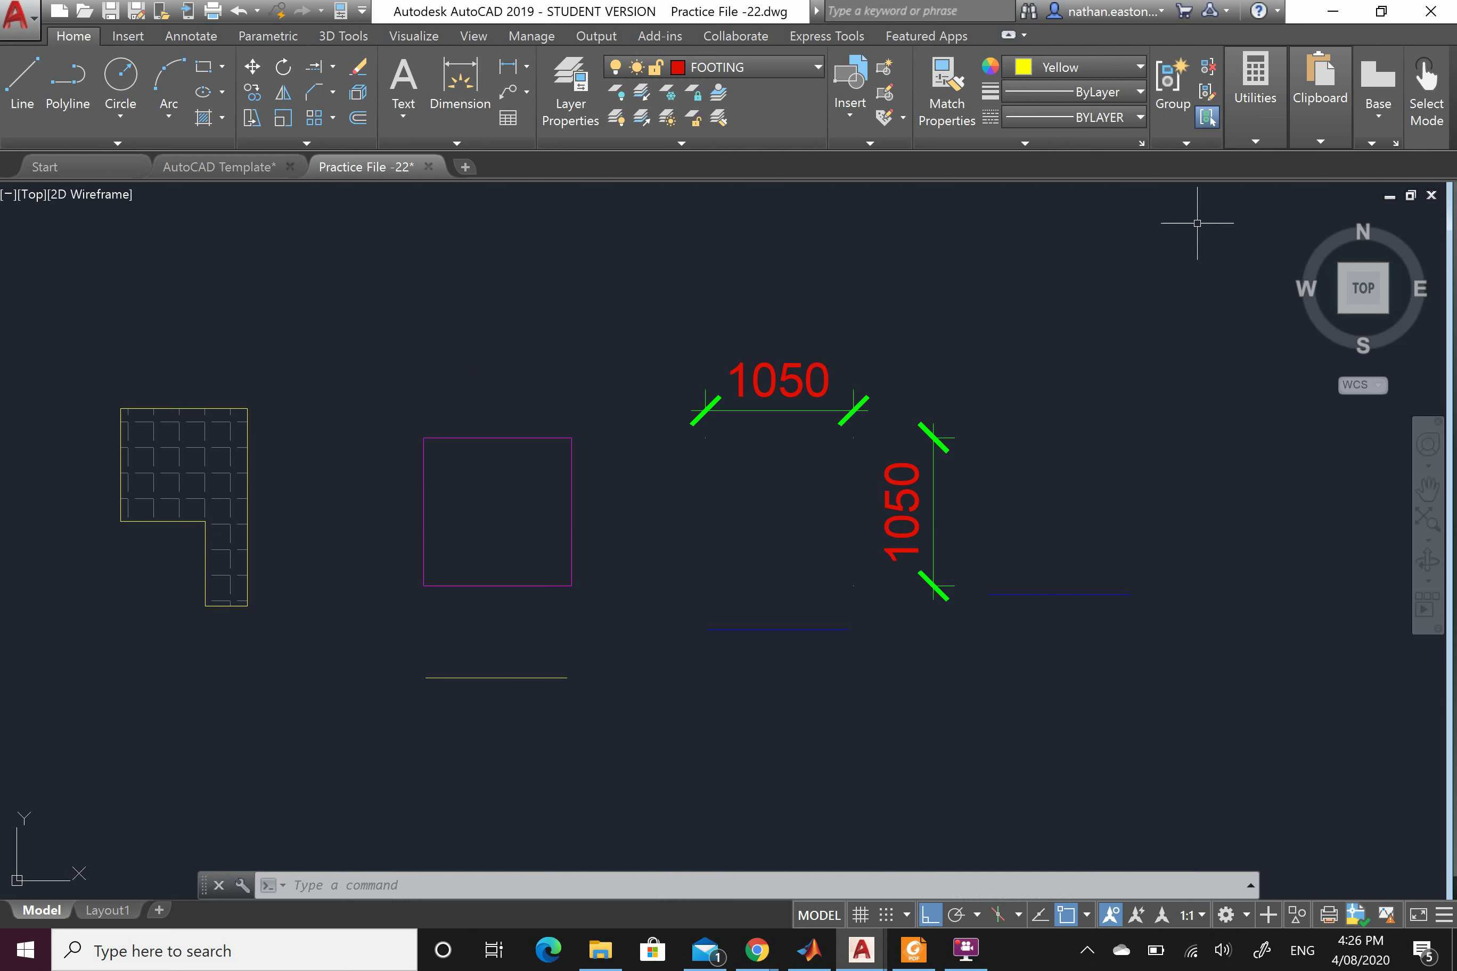
{"action": "left_click", "coordinate": [1266, 142]}
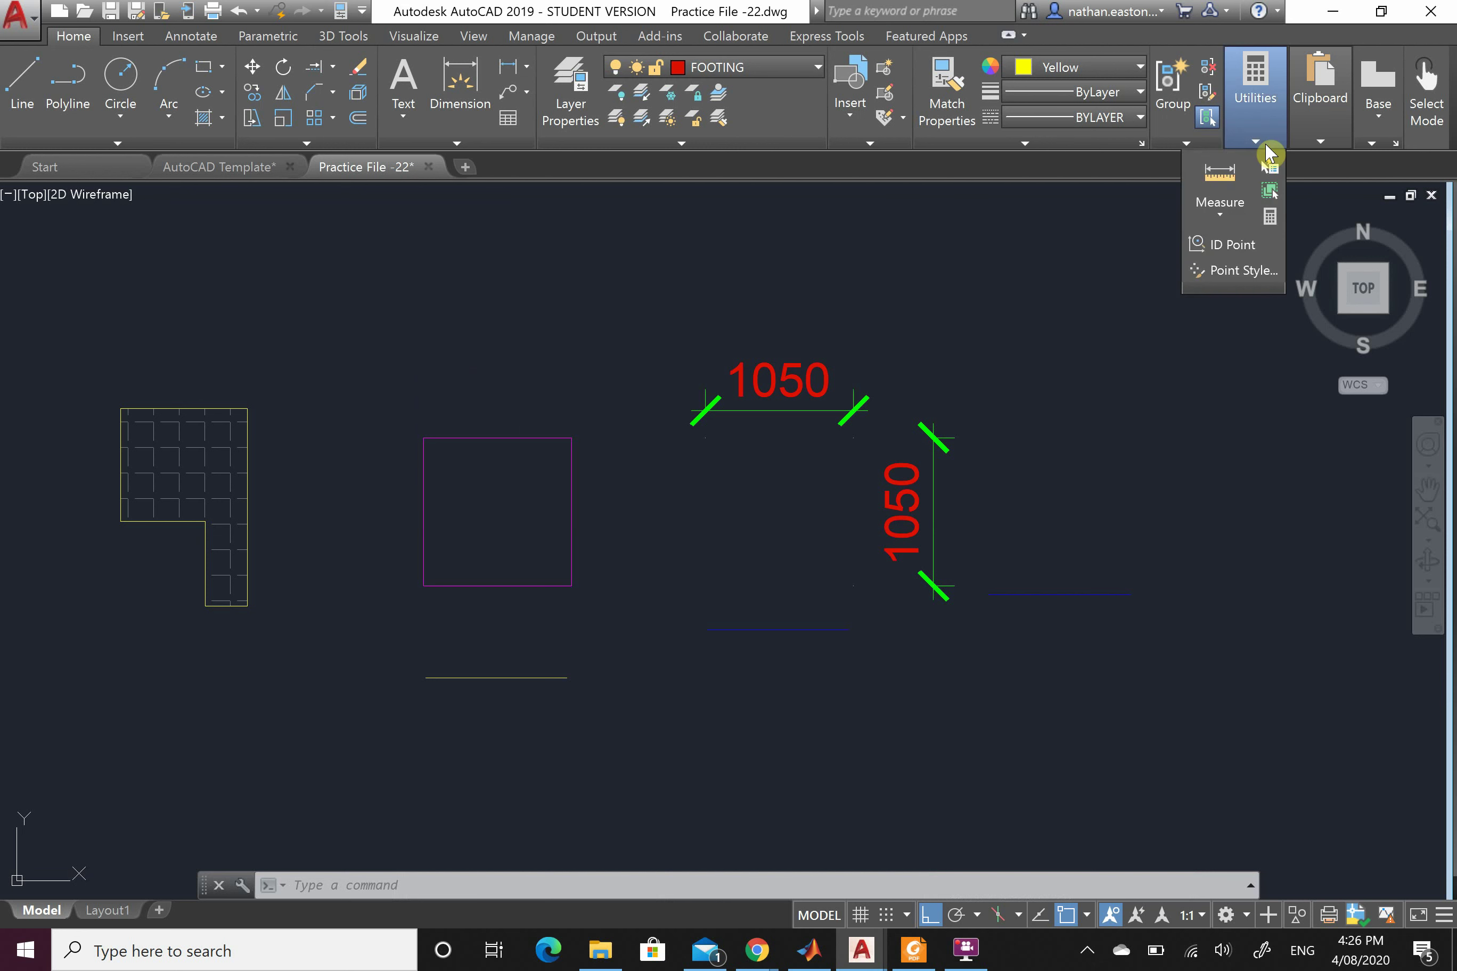
{"action": "left_click", "coordinate": [1217, 219]}
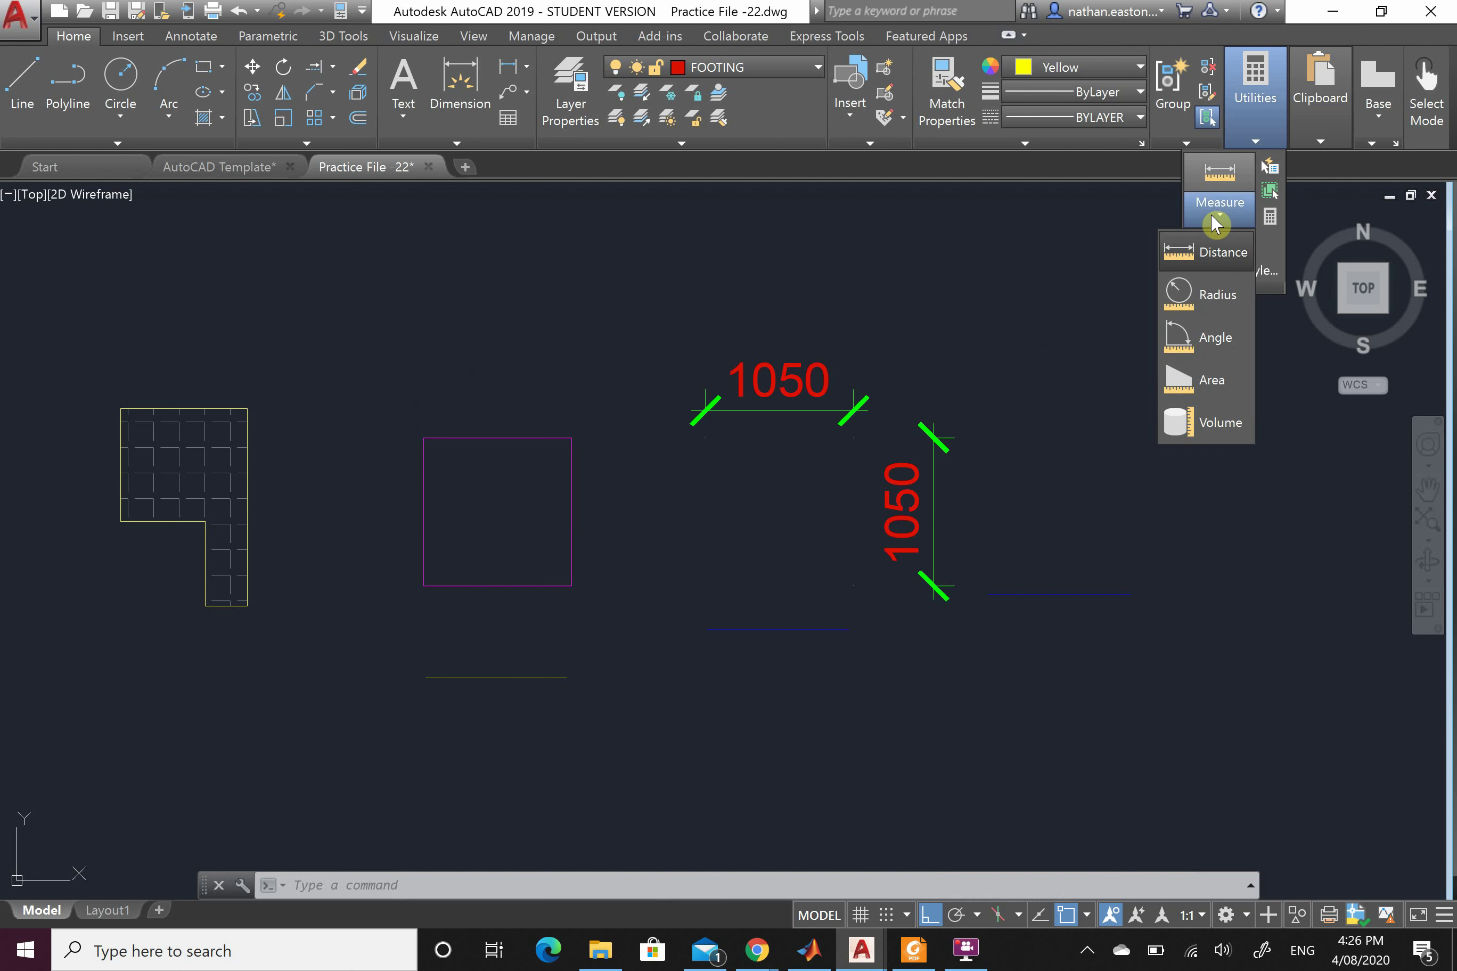
{"action": "left_click", "coordinate": [1230, 393]}
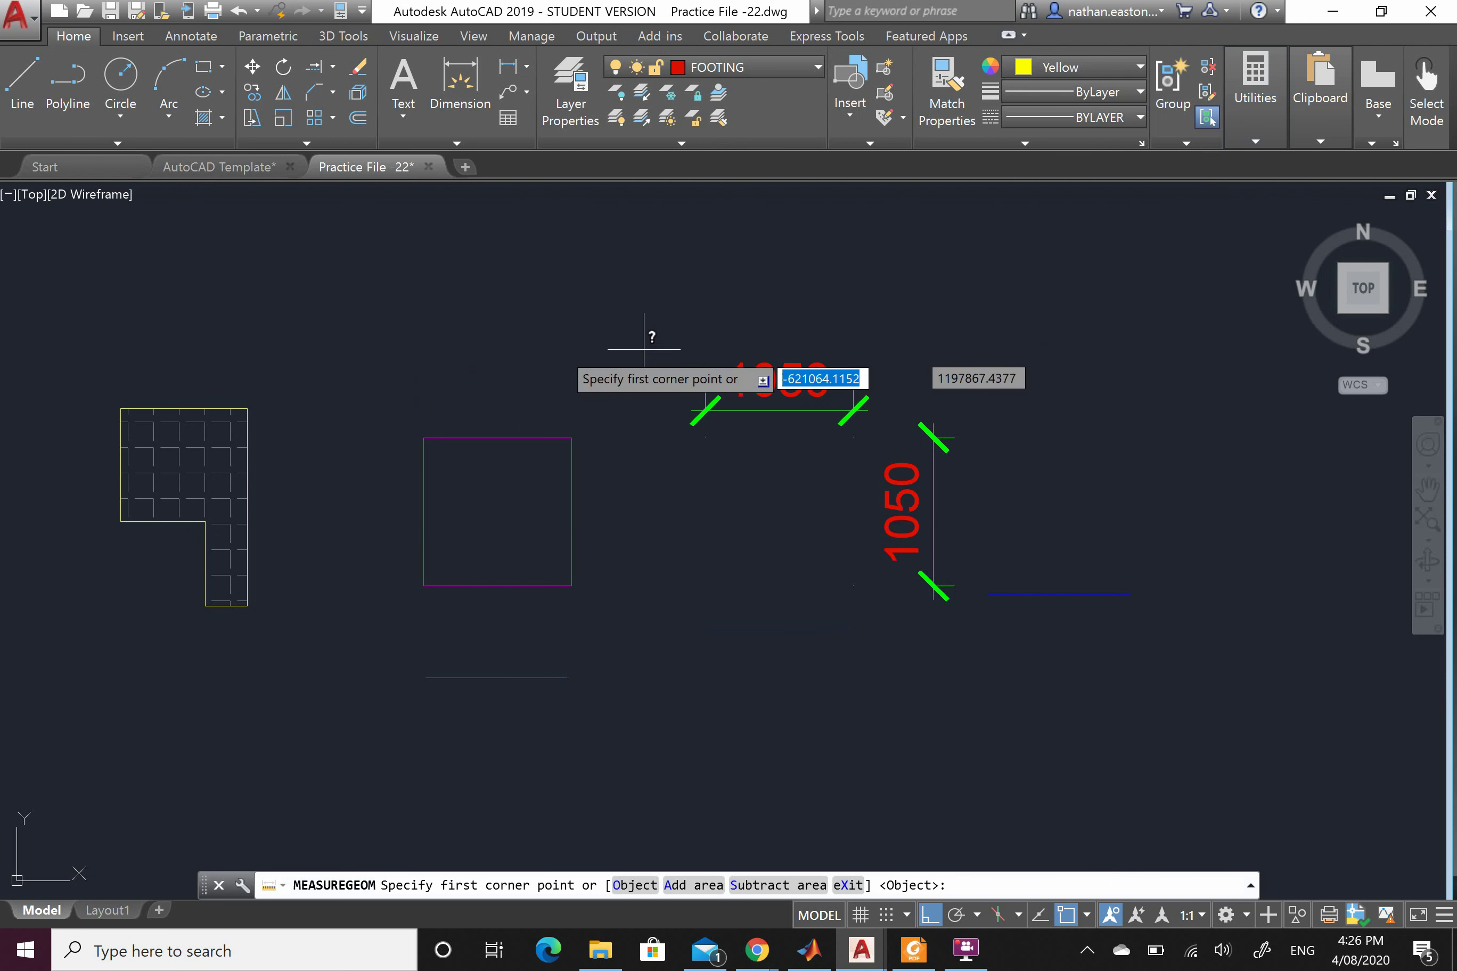
{"action": "key", "text": "Down"}
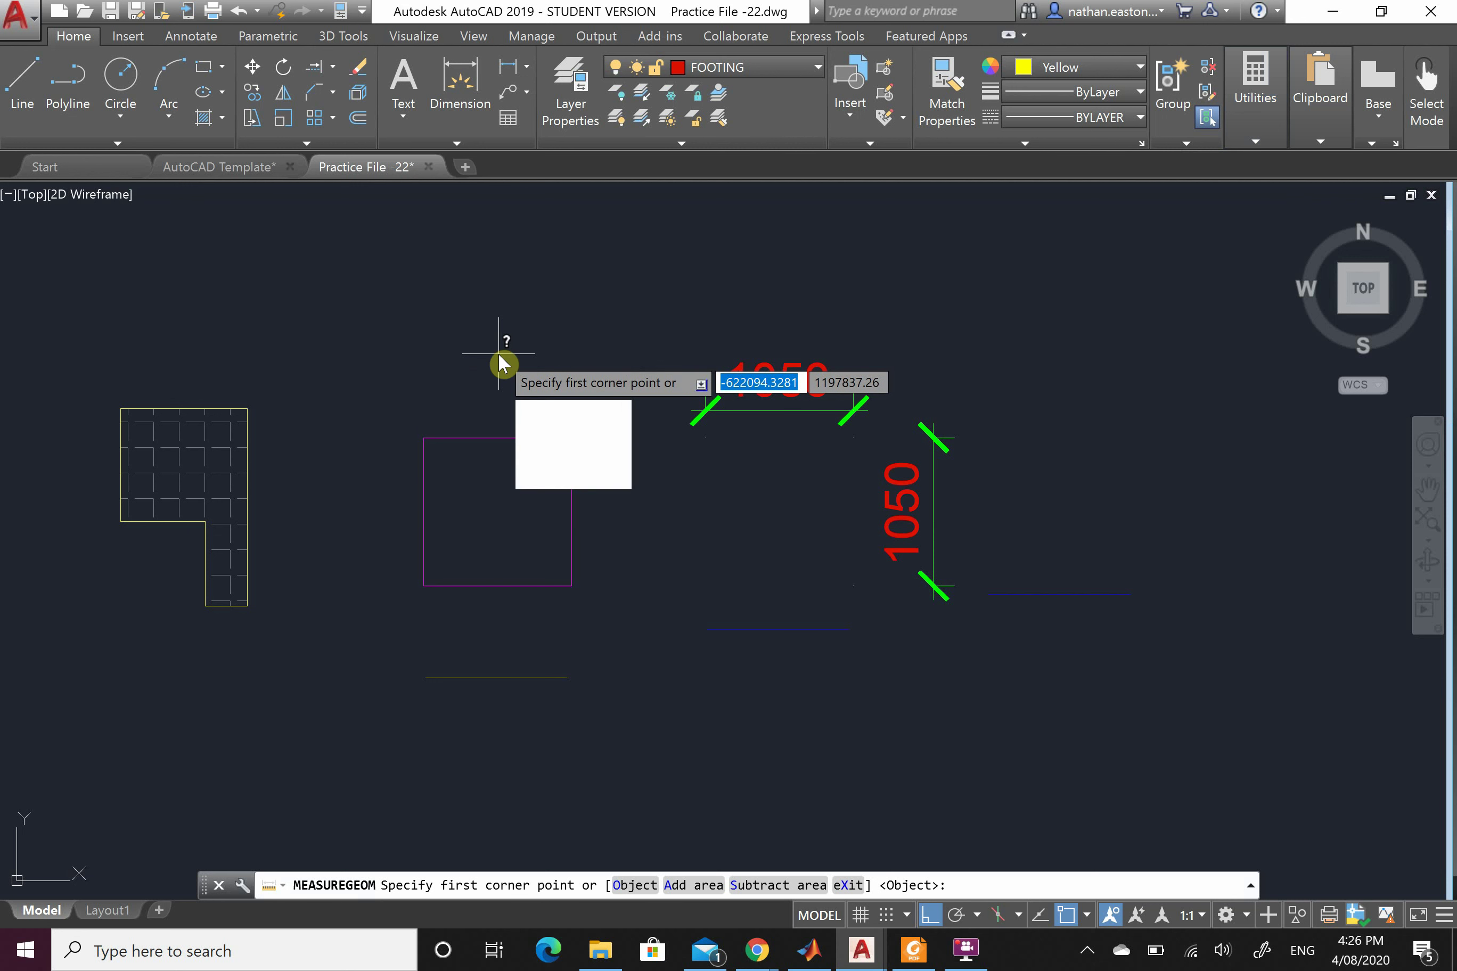
{"action": "key", "text": "Down"}
{"action": "key", "text": "Down"}
{"action": "key", "text": "Up"}
{"action": "key", "text": "Up"}
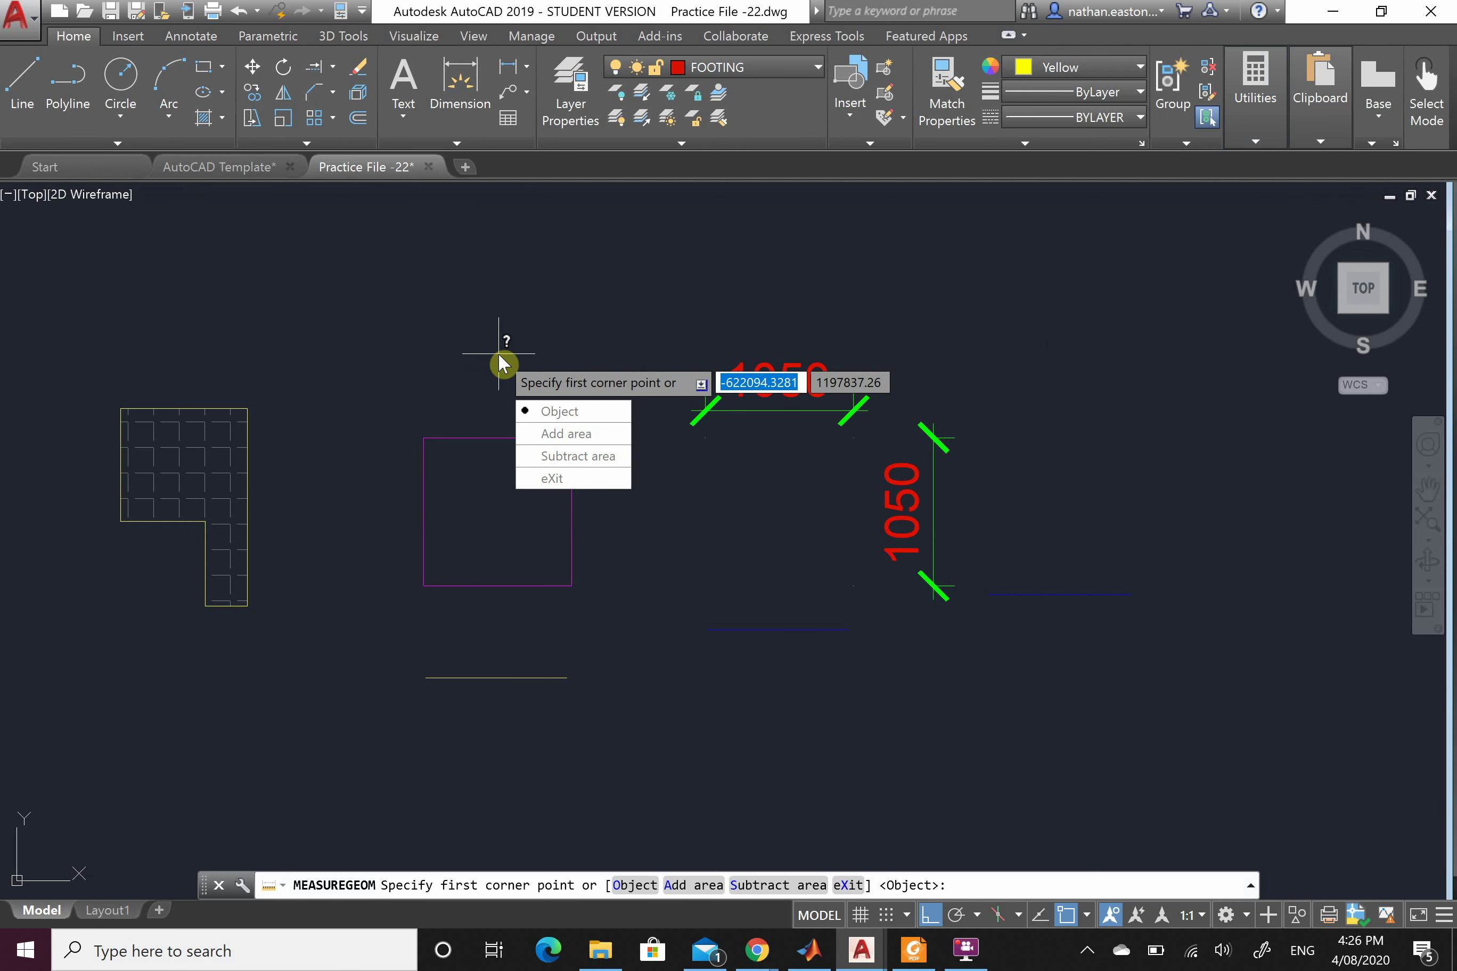
{"action": "key", "text": "Return"}
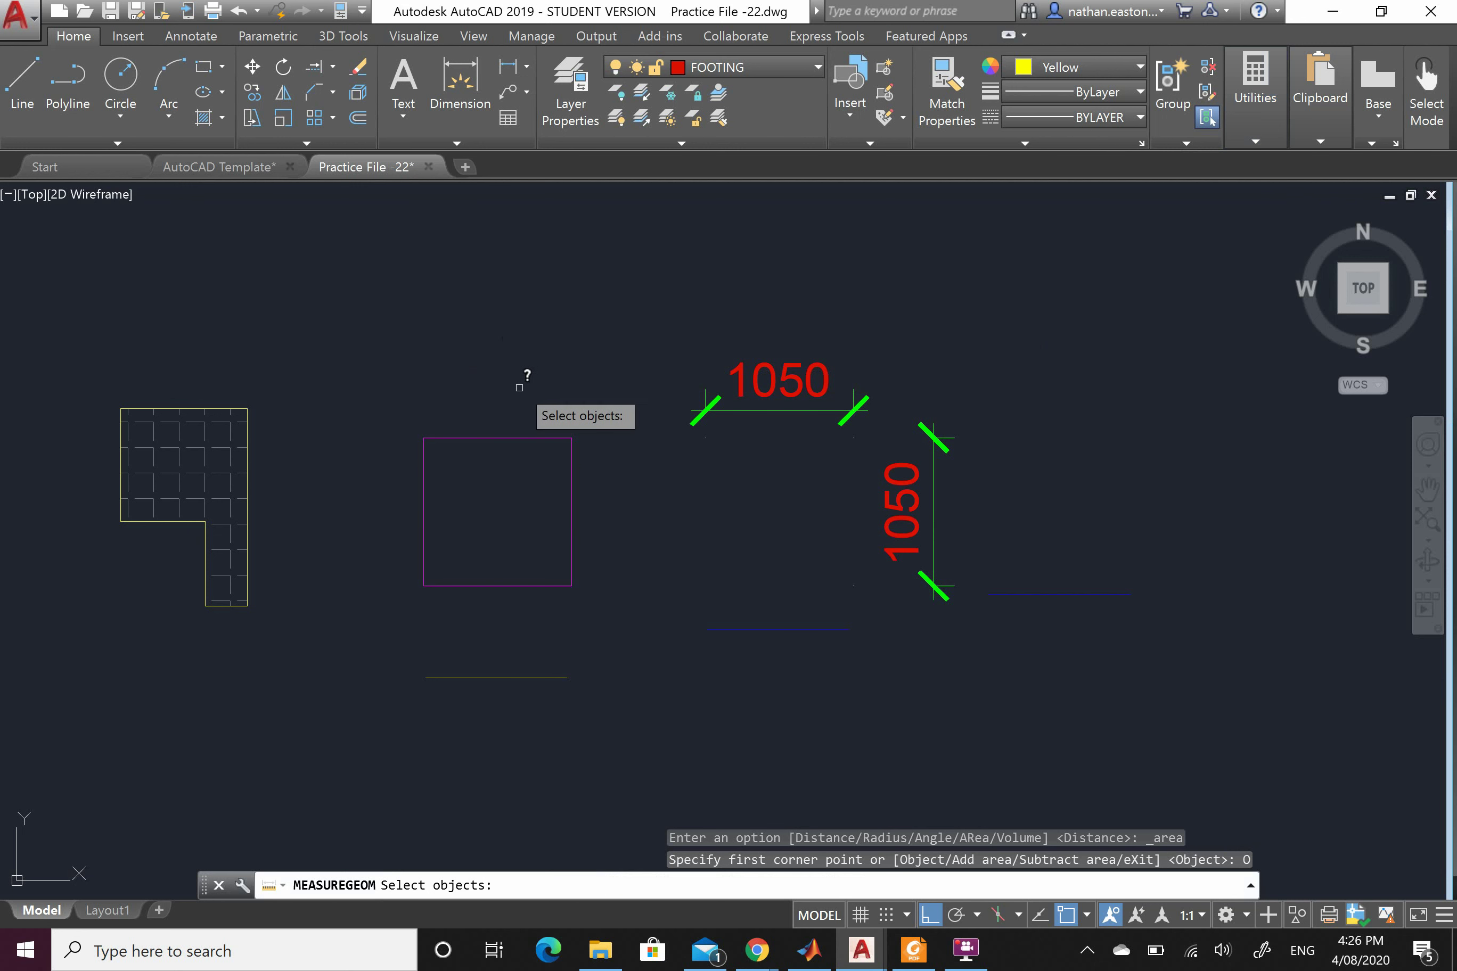
{"action": "left_click", "coordinate": [501, 437]}
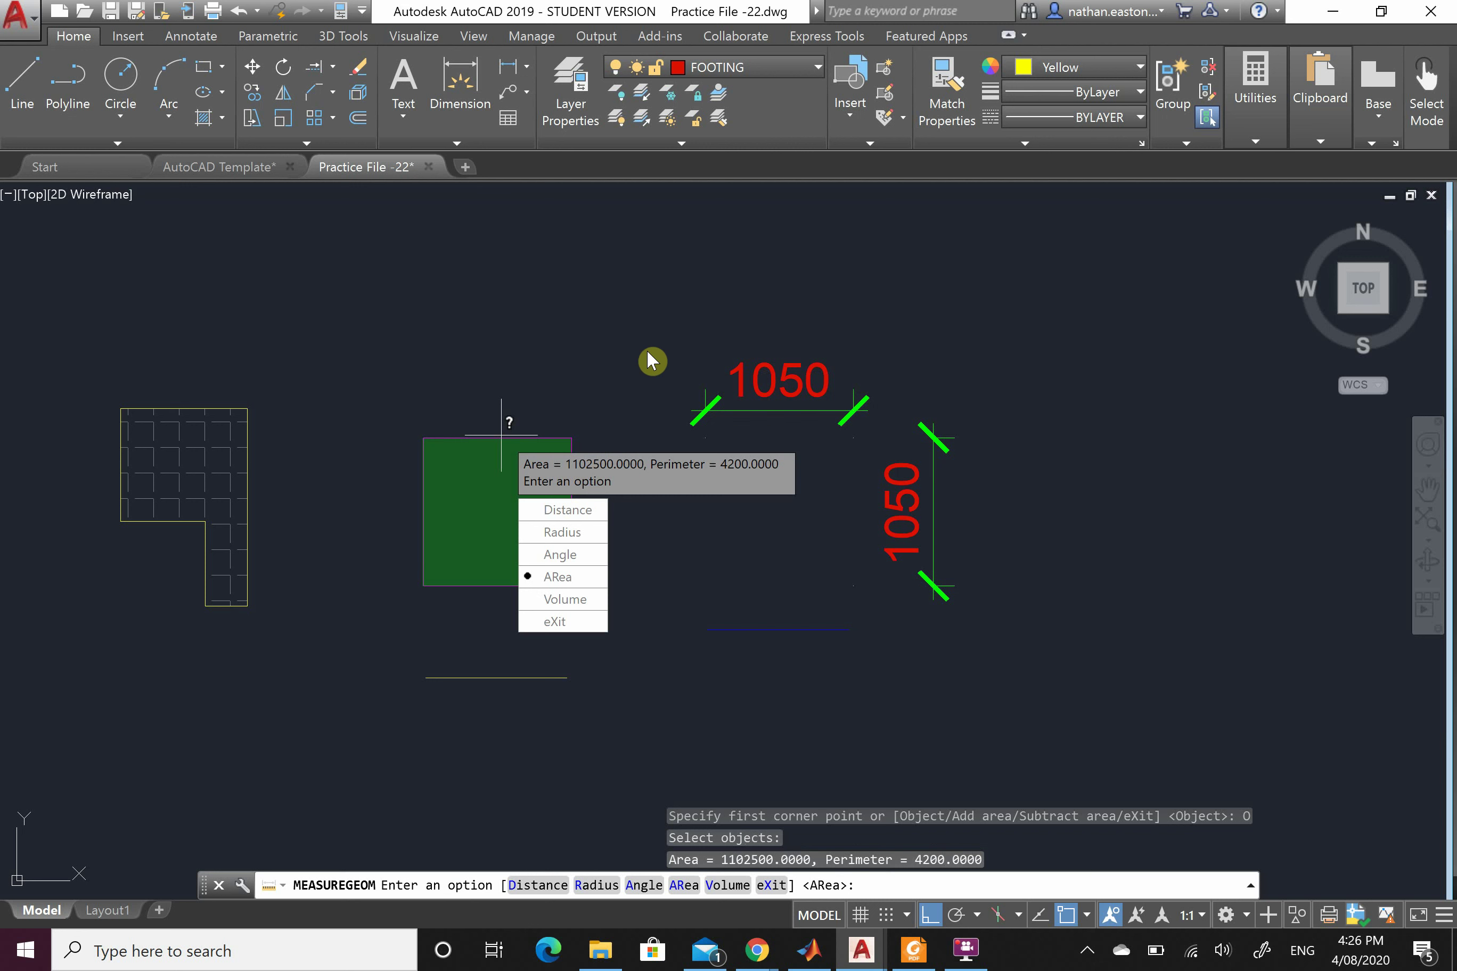
{"action": "key", "text": "Escape"}
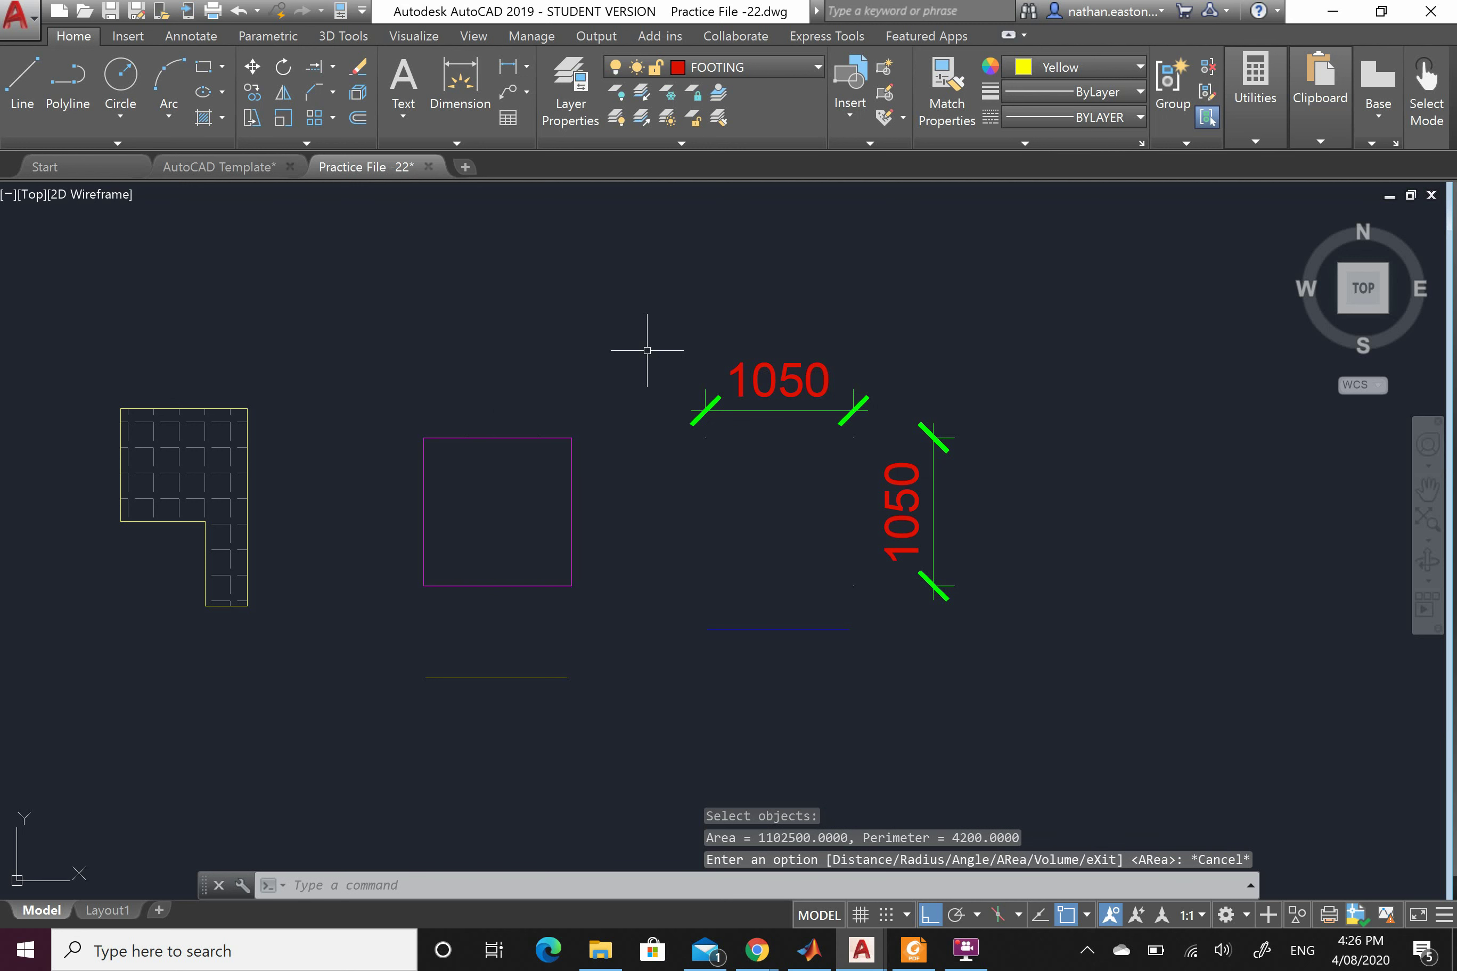
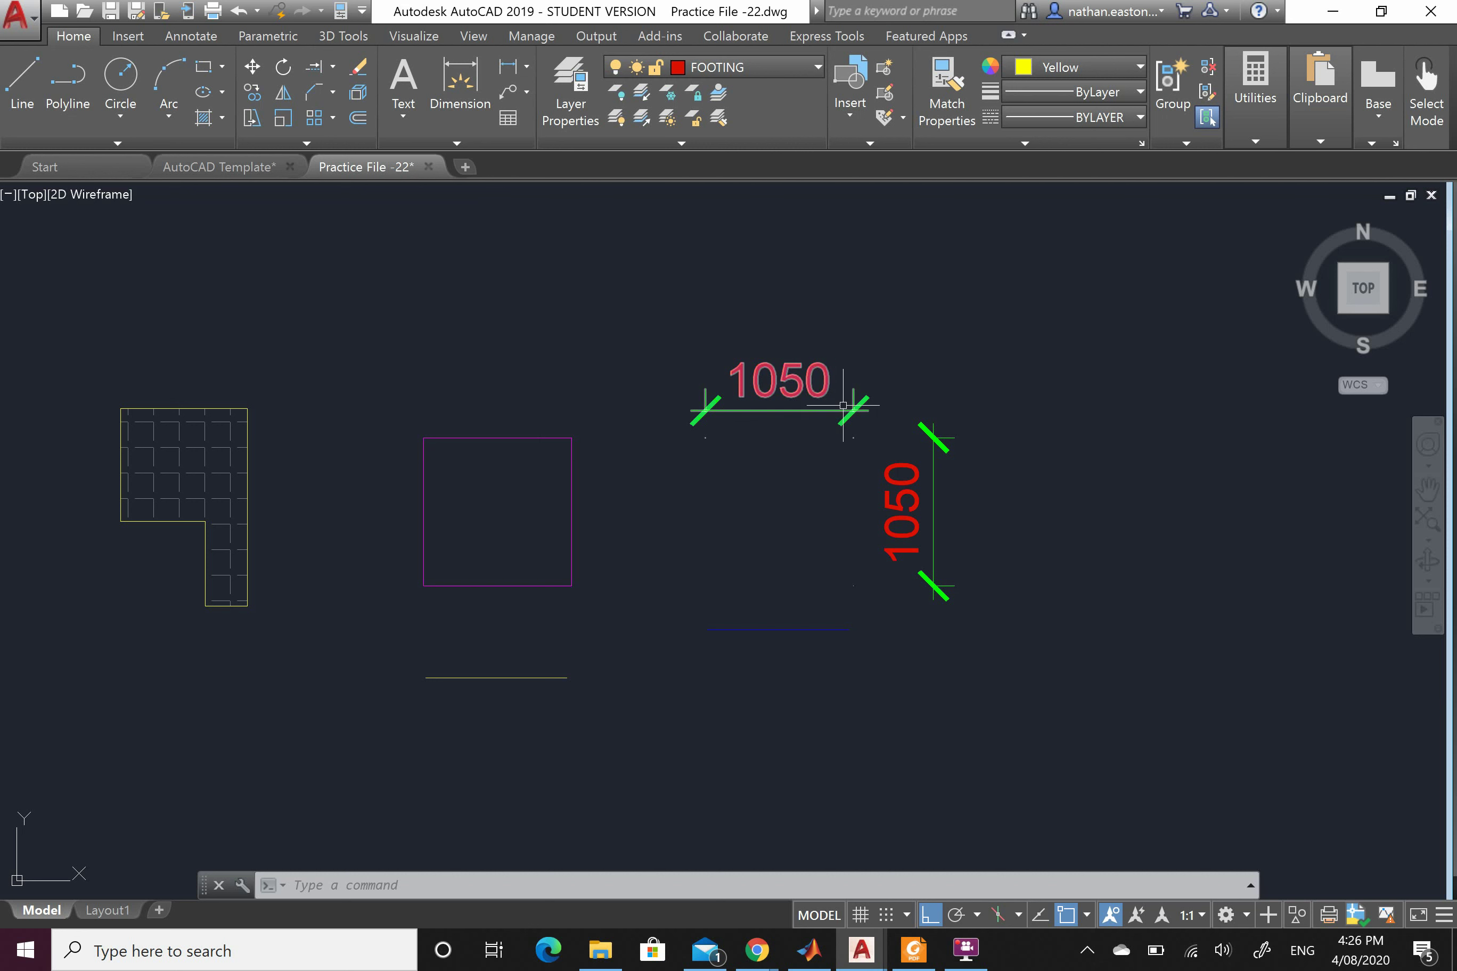
Select the horizontal 1050 dimension and open its object properties
{"action": "left_click", "coordinate": [801, 382]}
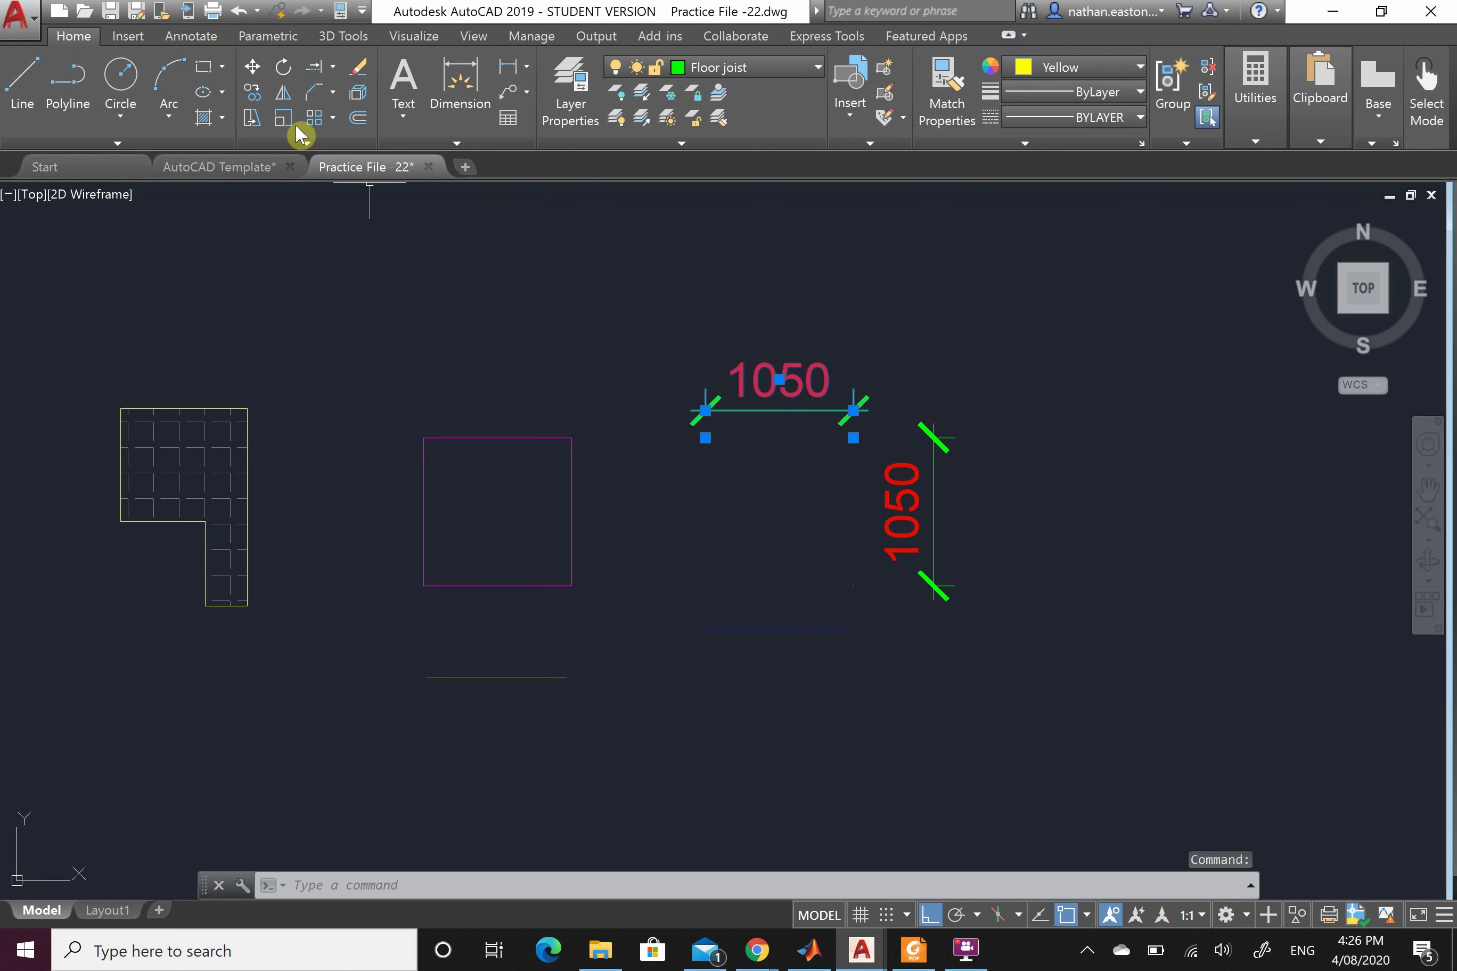
{"action": "left_click", "coordinate": [362, 12]}
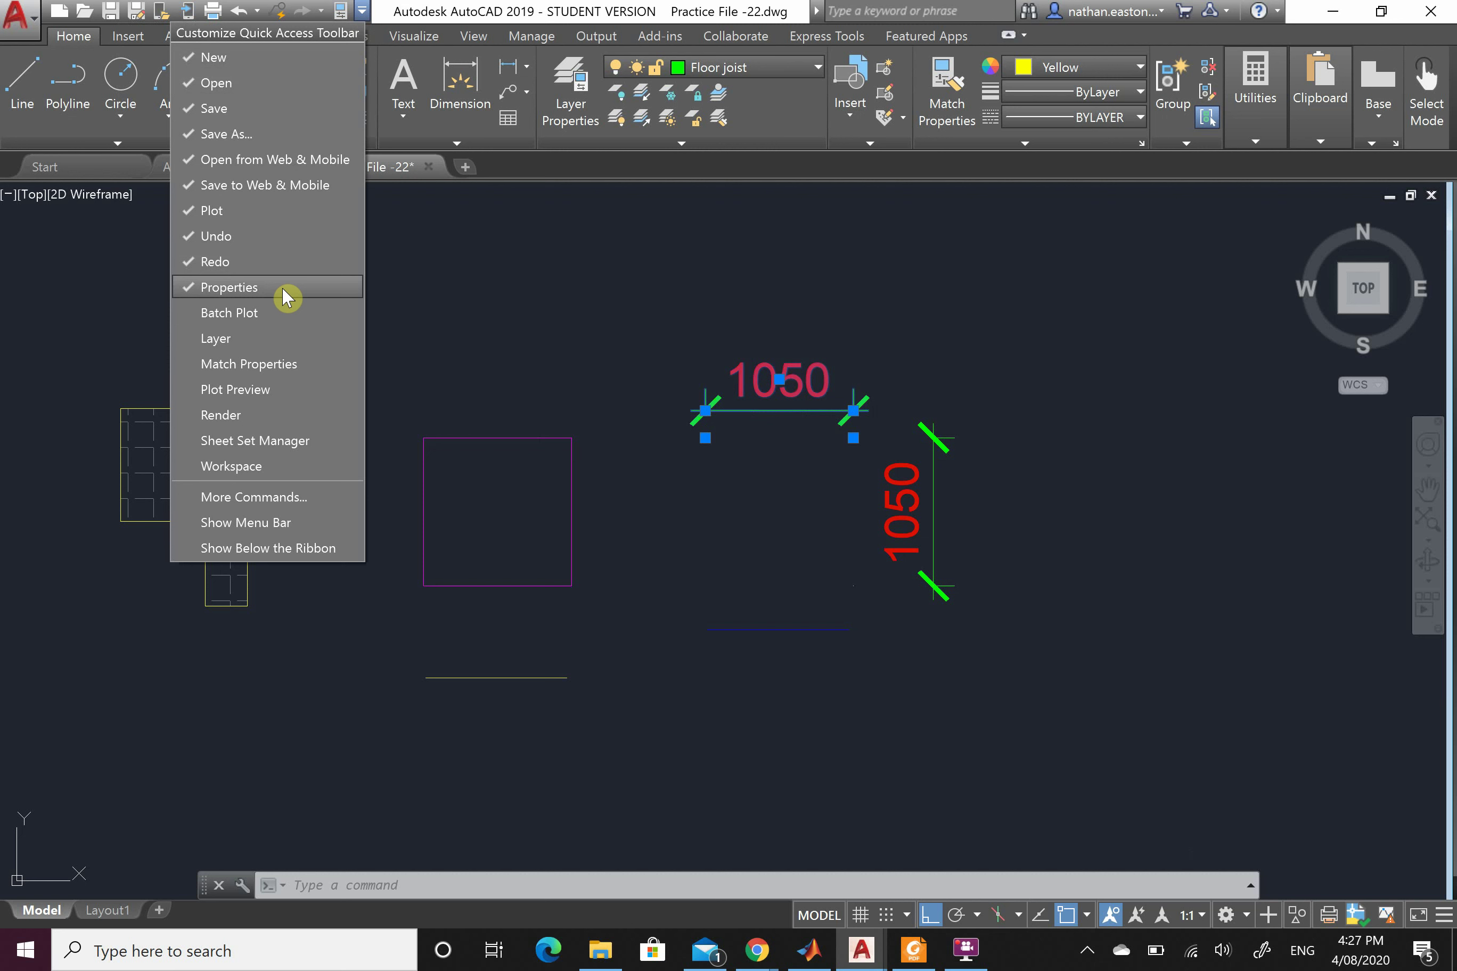
{"action": "left_click", "coordinate": [342, 11]}
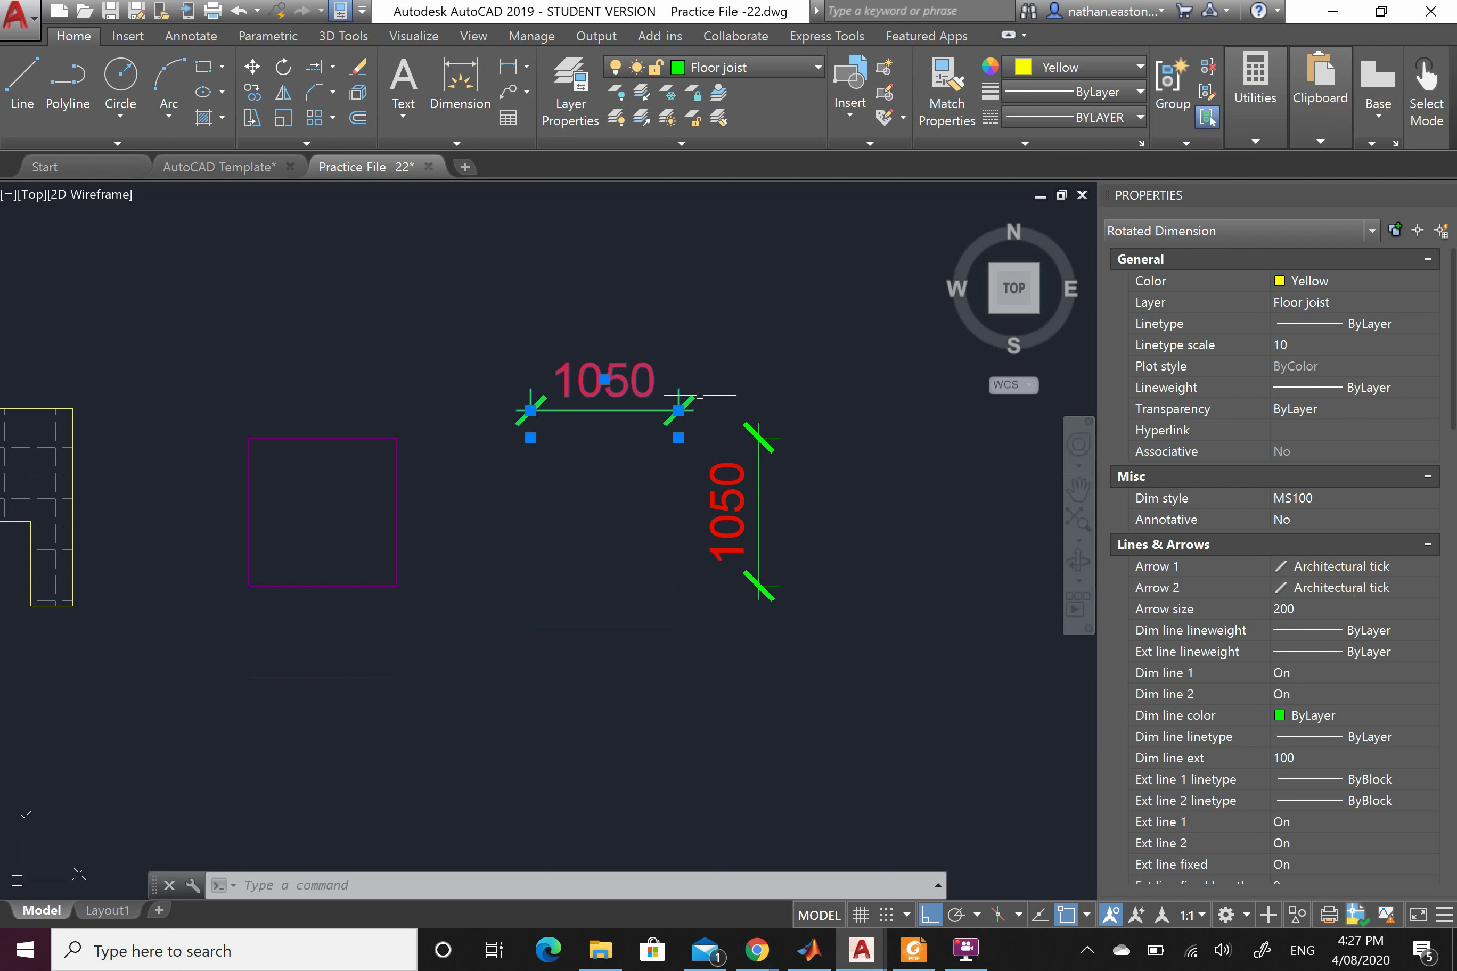
Examine the Lines & Arrows properties of the selected dimension, including the available Arrow 1 and Dim line 1 options
{"action": "left_click", "coordinate": [1409, 567]}
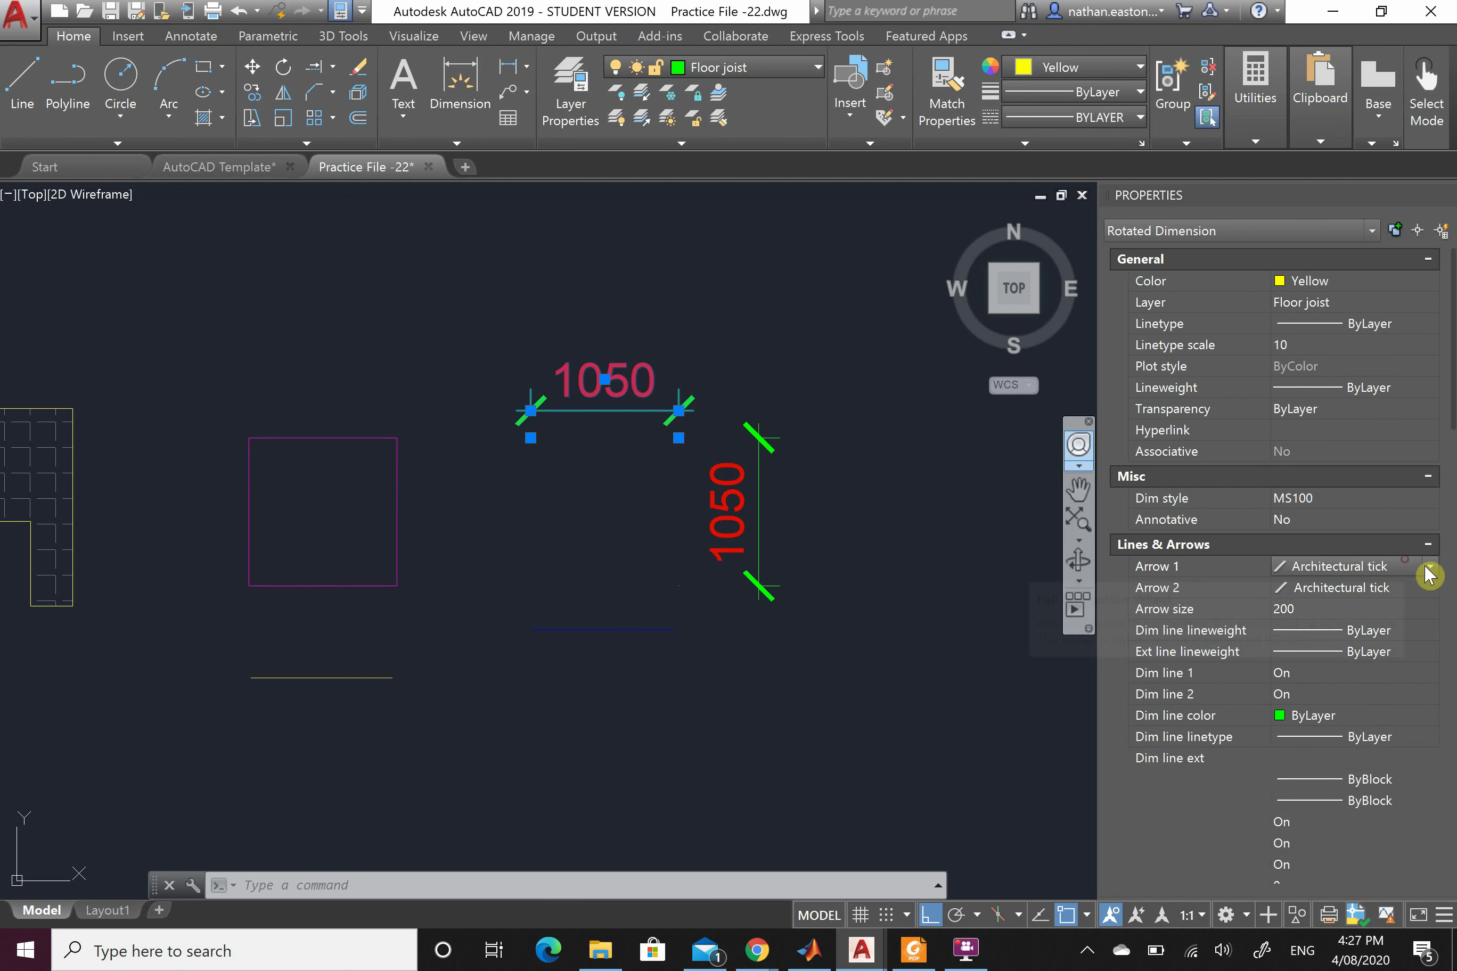
{"action": "left_click", "coordinate": [1430, 566]}
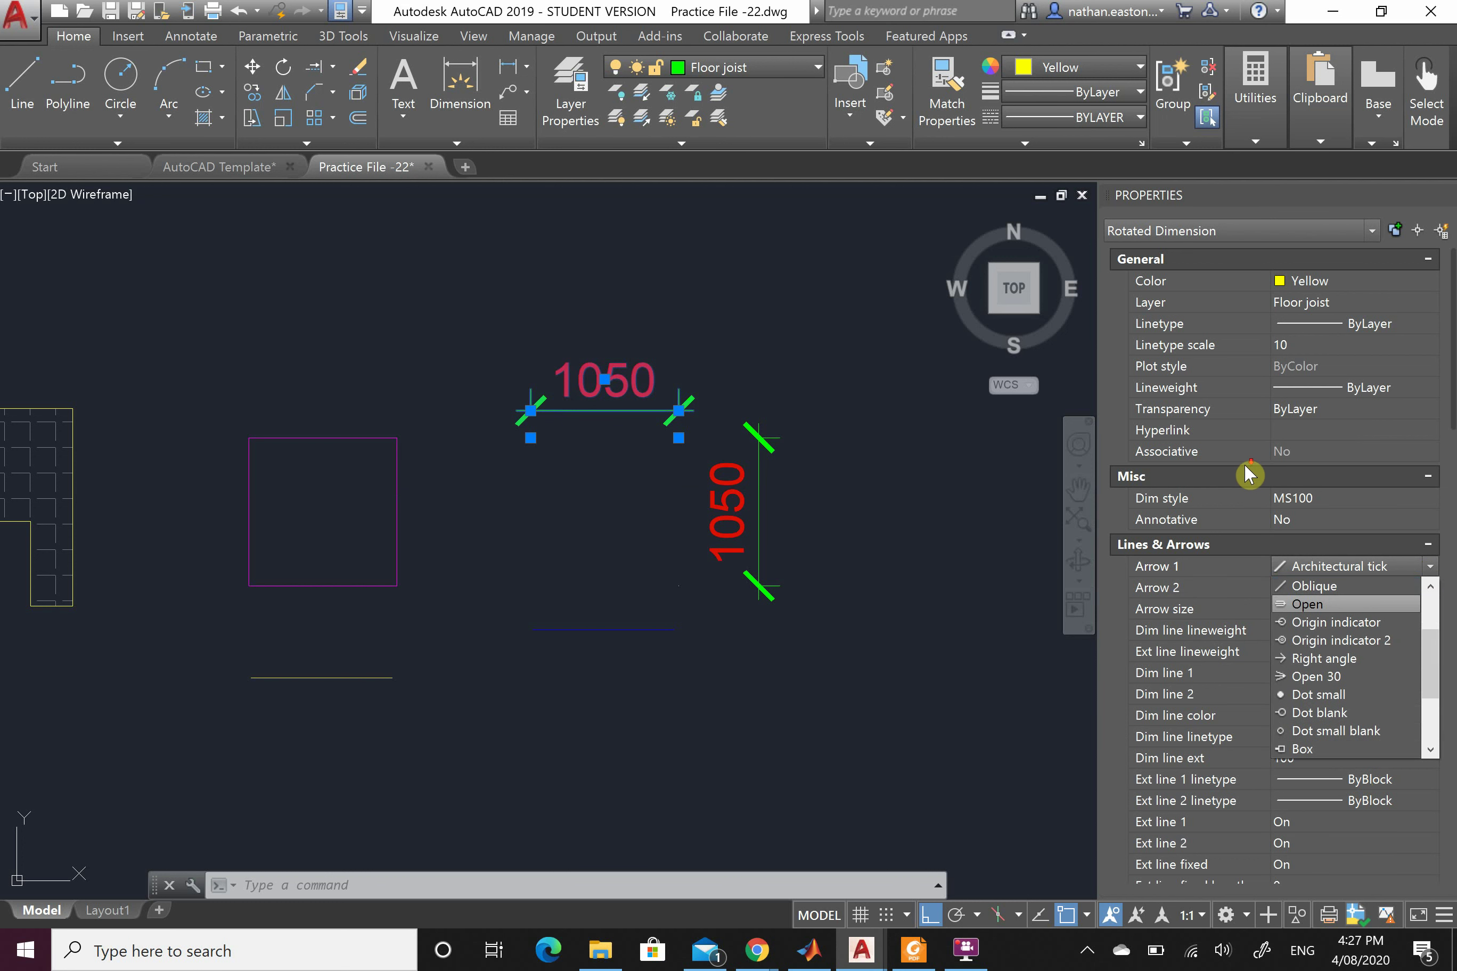
{"action": "scroll", "coordinate": [1248, 482], "scroll_direction": "down", "scroll_amount": 1}
{"action": "scroll", "coordinate": [1246, 467], "scroll_direction": "down", "scroll_amount": 1}
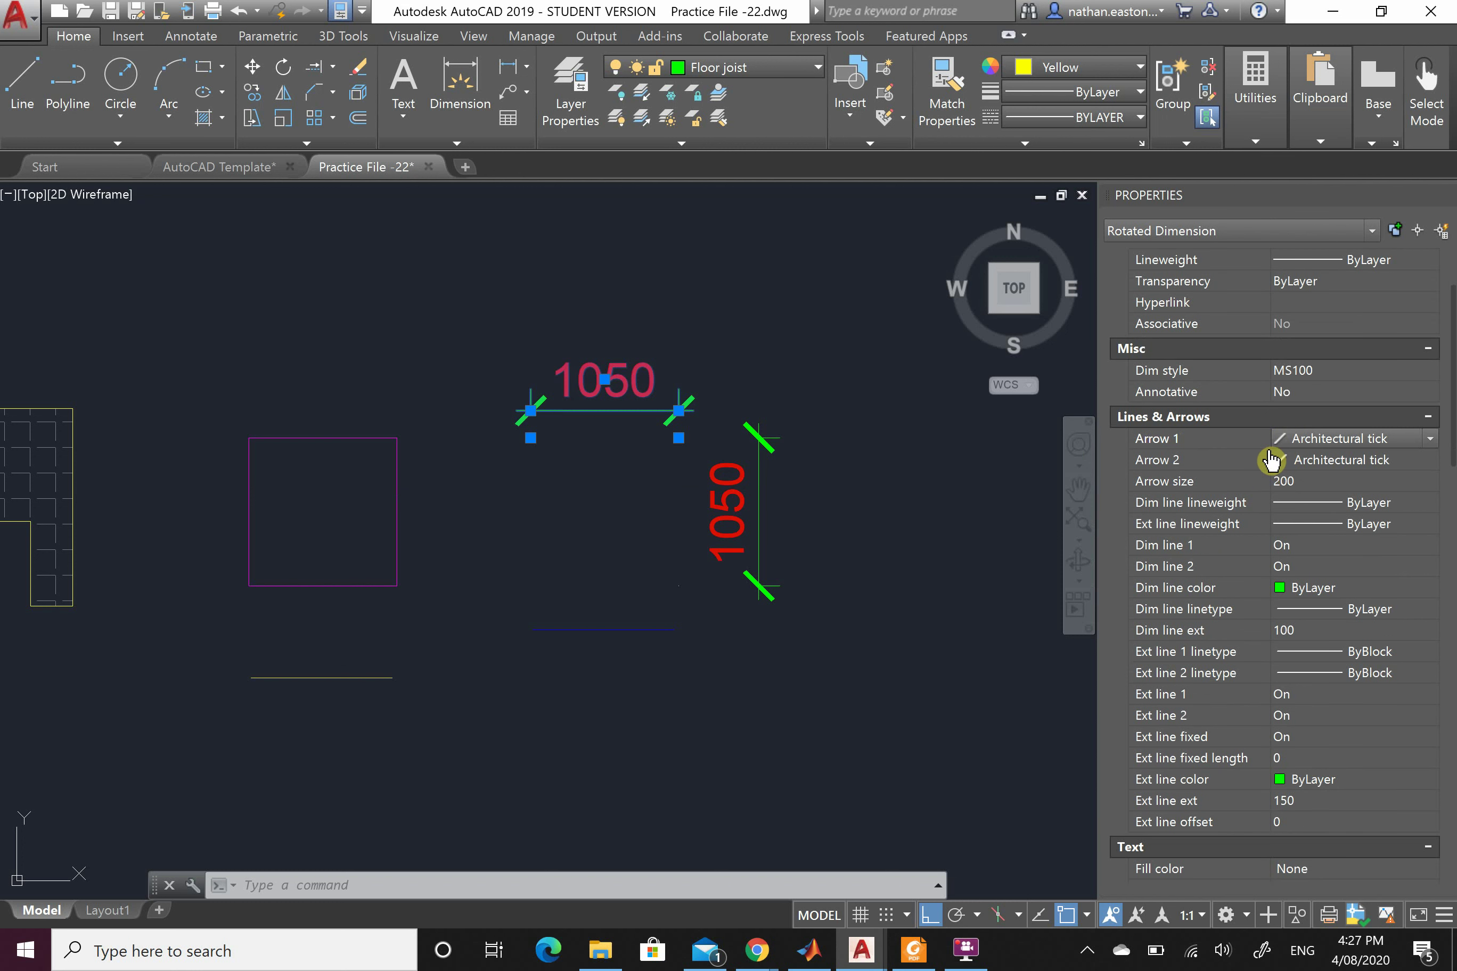
{"action": "scroll", "coordinate": [1241, 439], "scroll_direction": "down", "scroll_amount": 1}
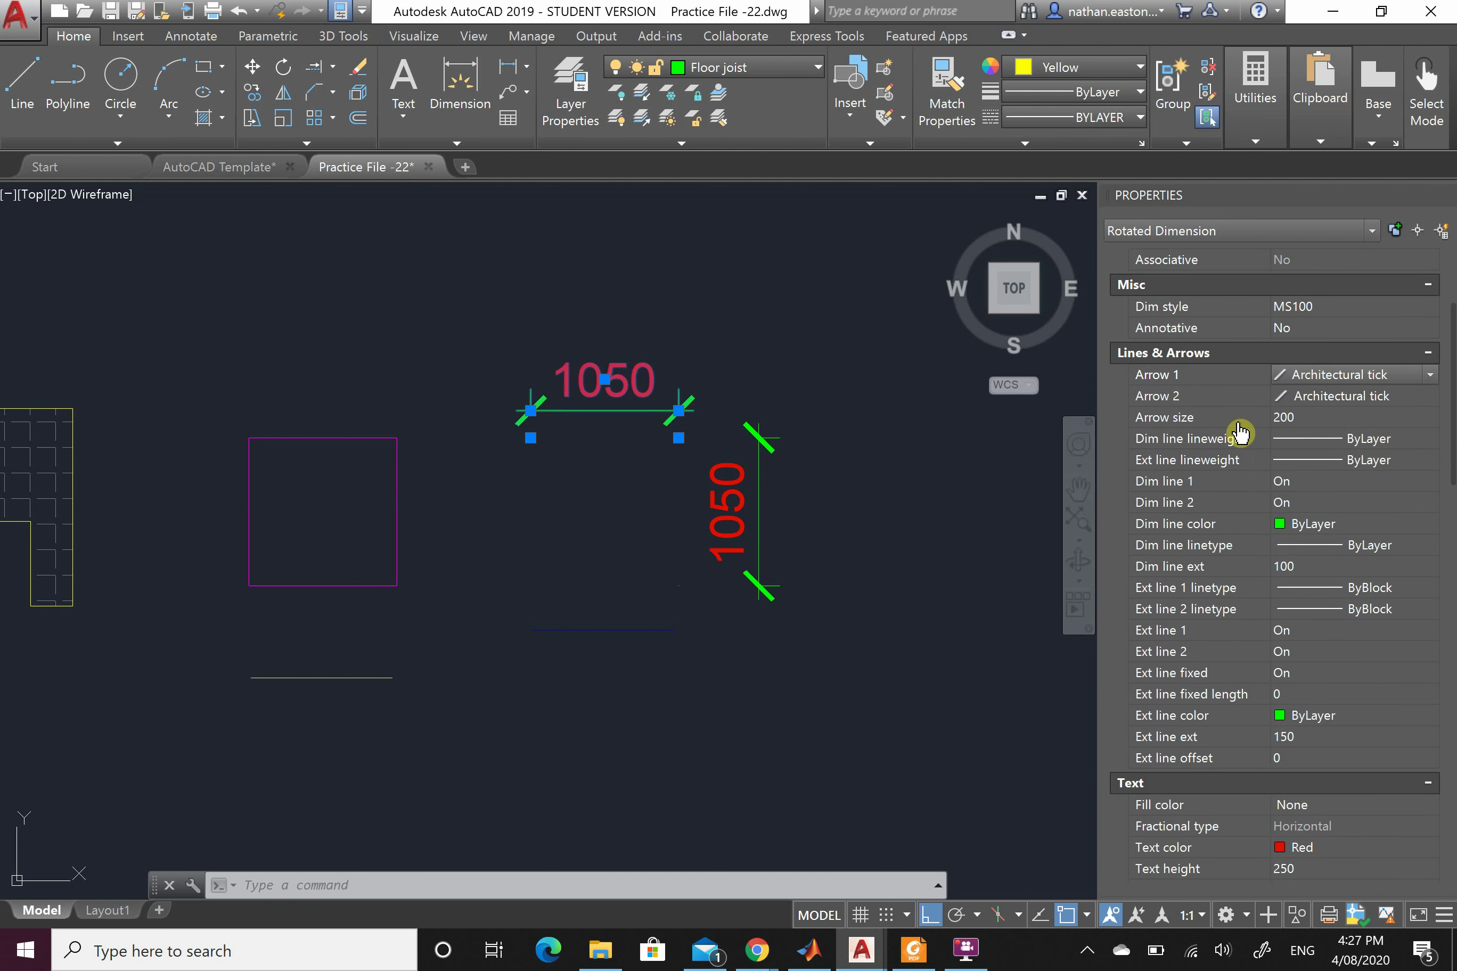
{"action": "left_click", "coordinate": [1351, 483]}
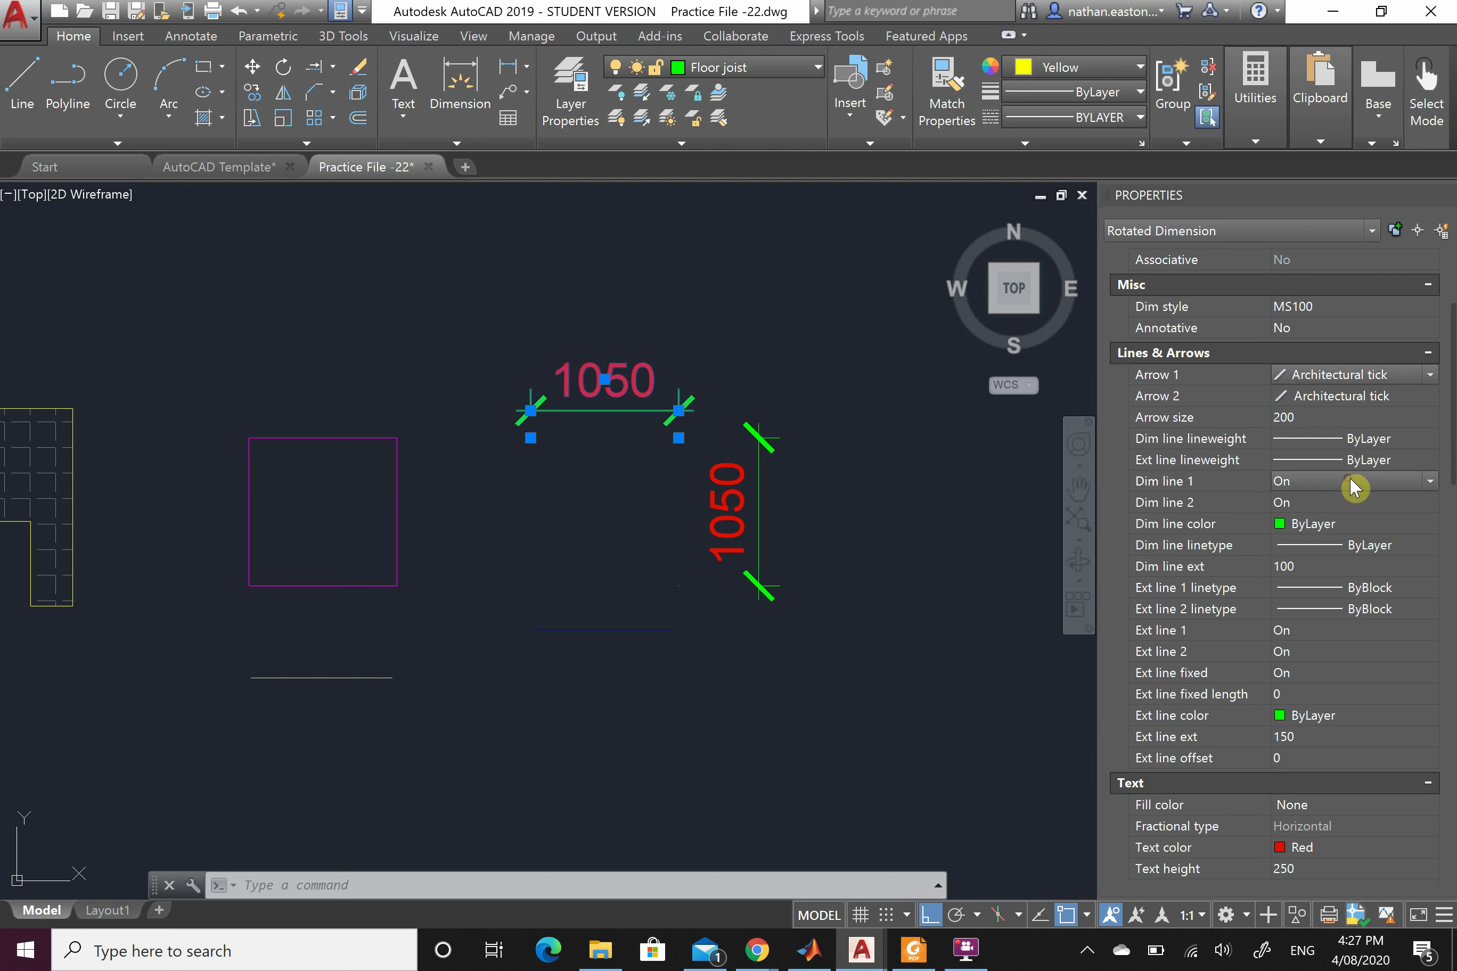
{"action": "left_click", "coordinate": [1430, 481]}
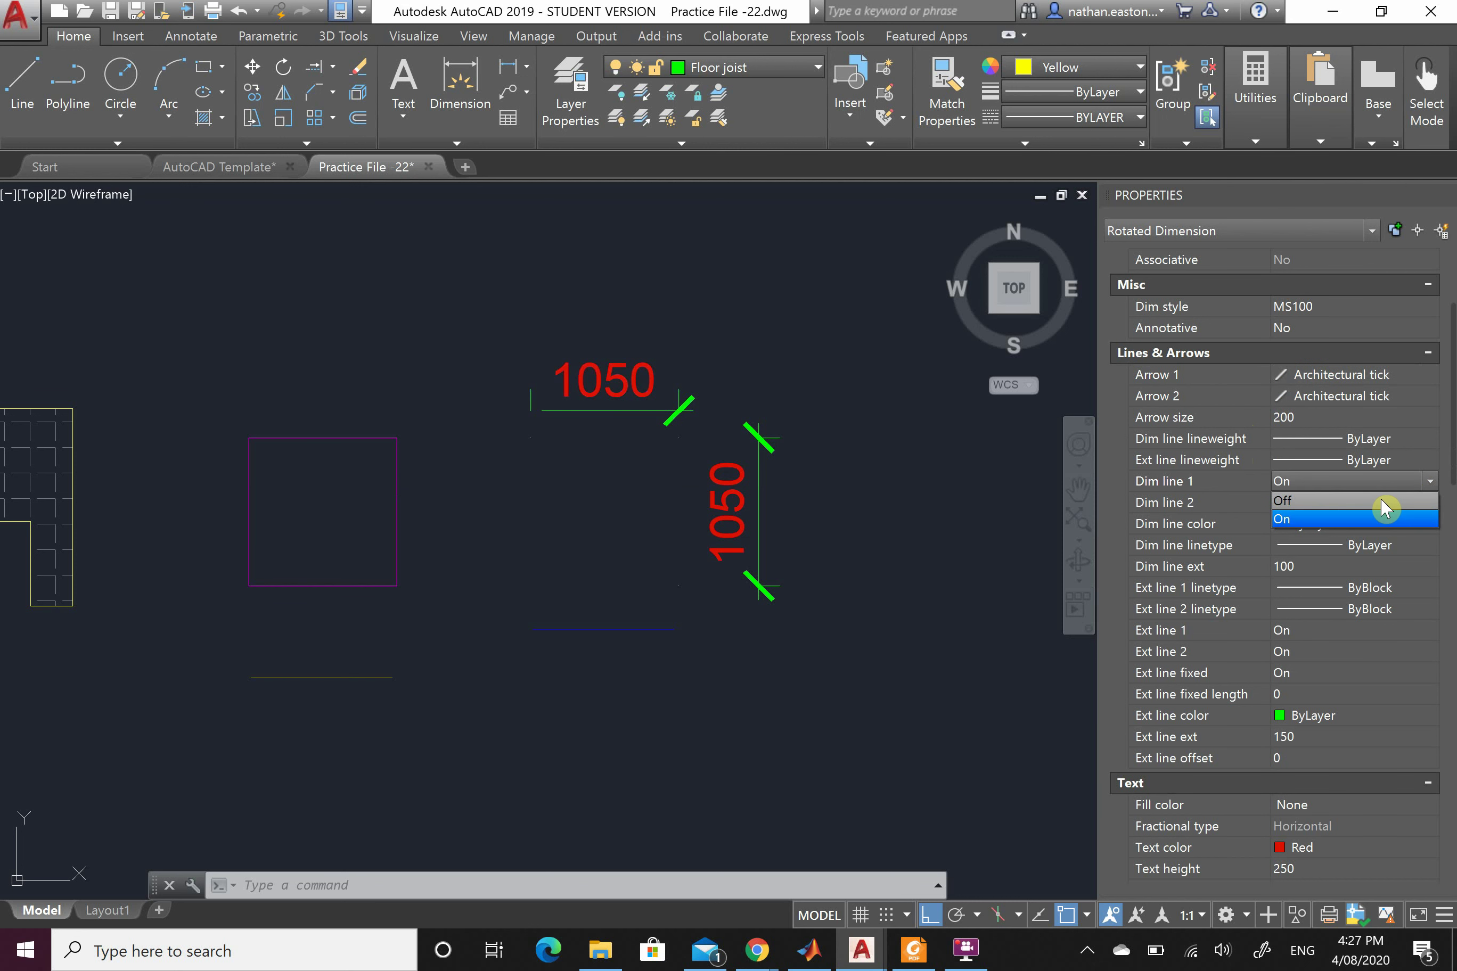
{"action": "left_click", "coordinate": [1230, 355]}
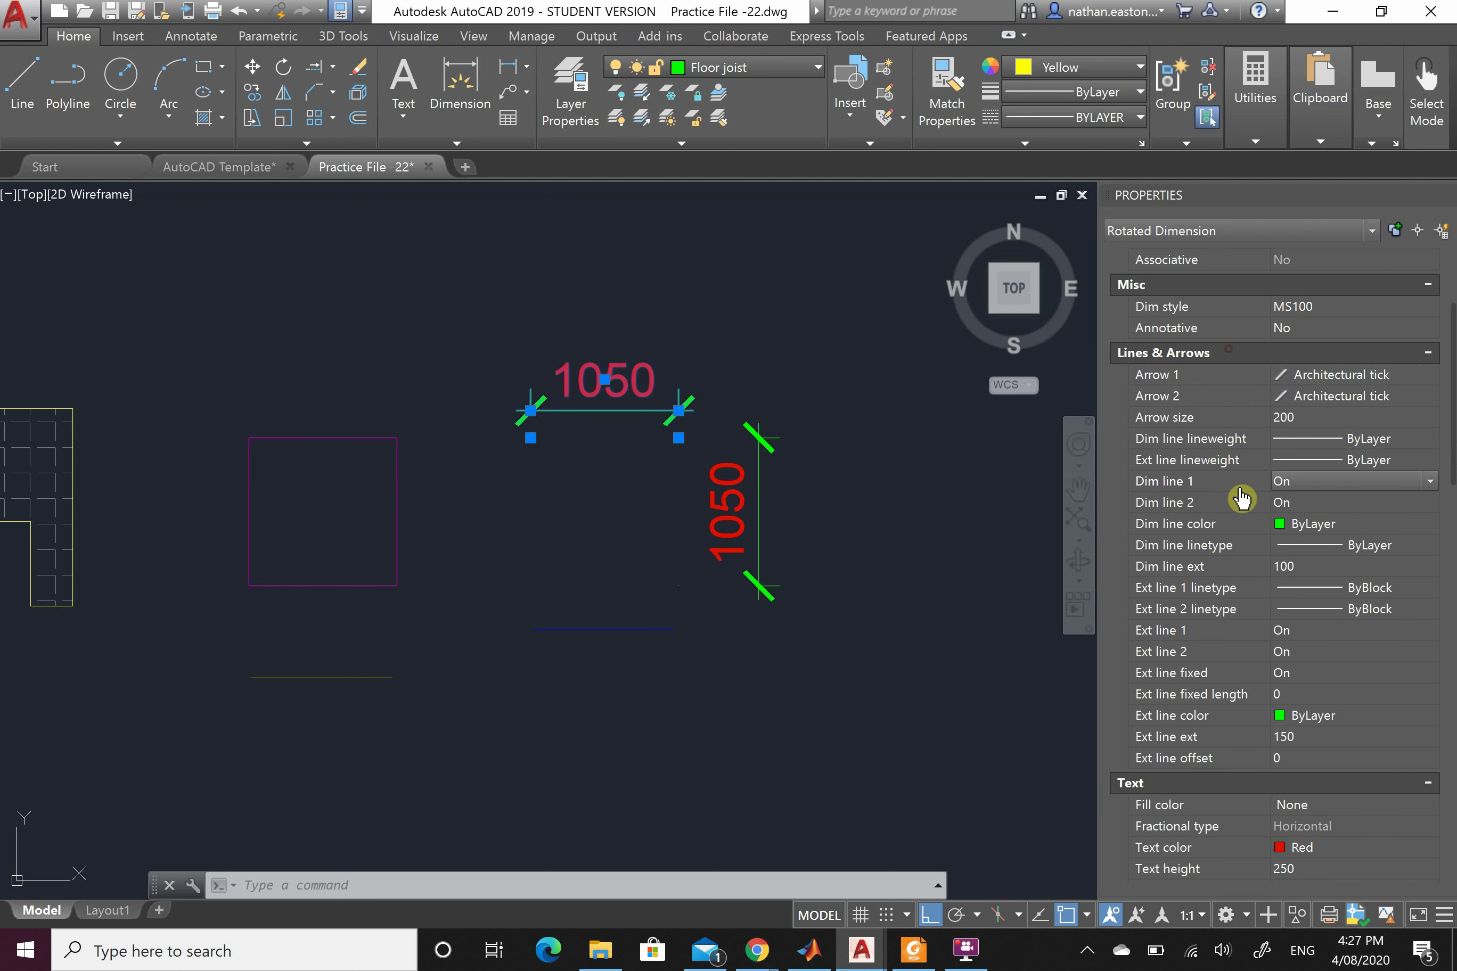
Set the text height of the selected horizontal dimension to 500
{"action": "scroll", "coordinate": [1257, 570], "scroll_direction": "down", "scroll_amount": 1}
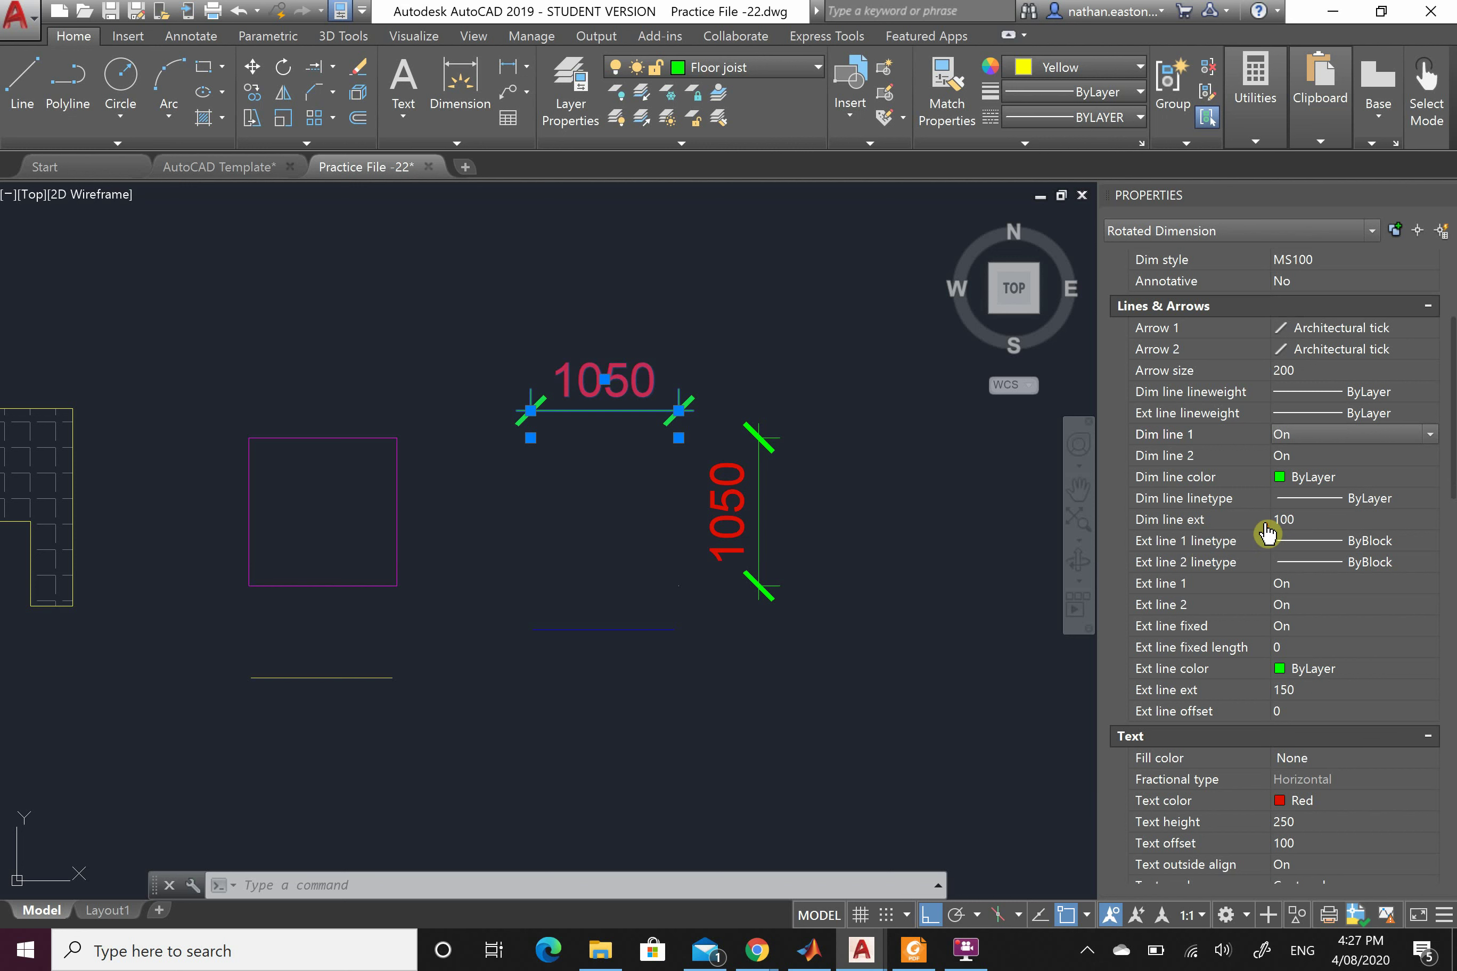
{"action": "scroll", "coordinate": [1197, 539], "scroll_direction": "down", "scroll_amount": 2}
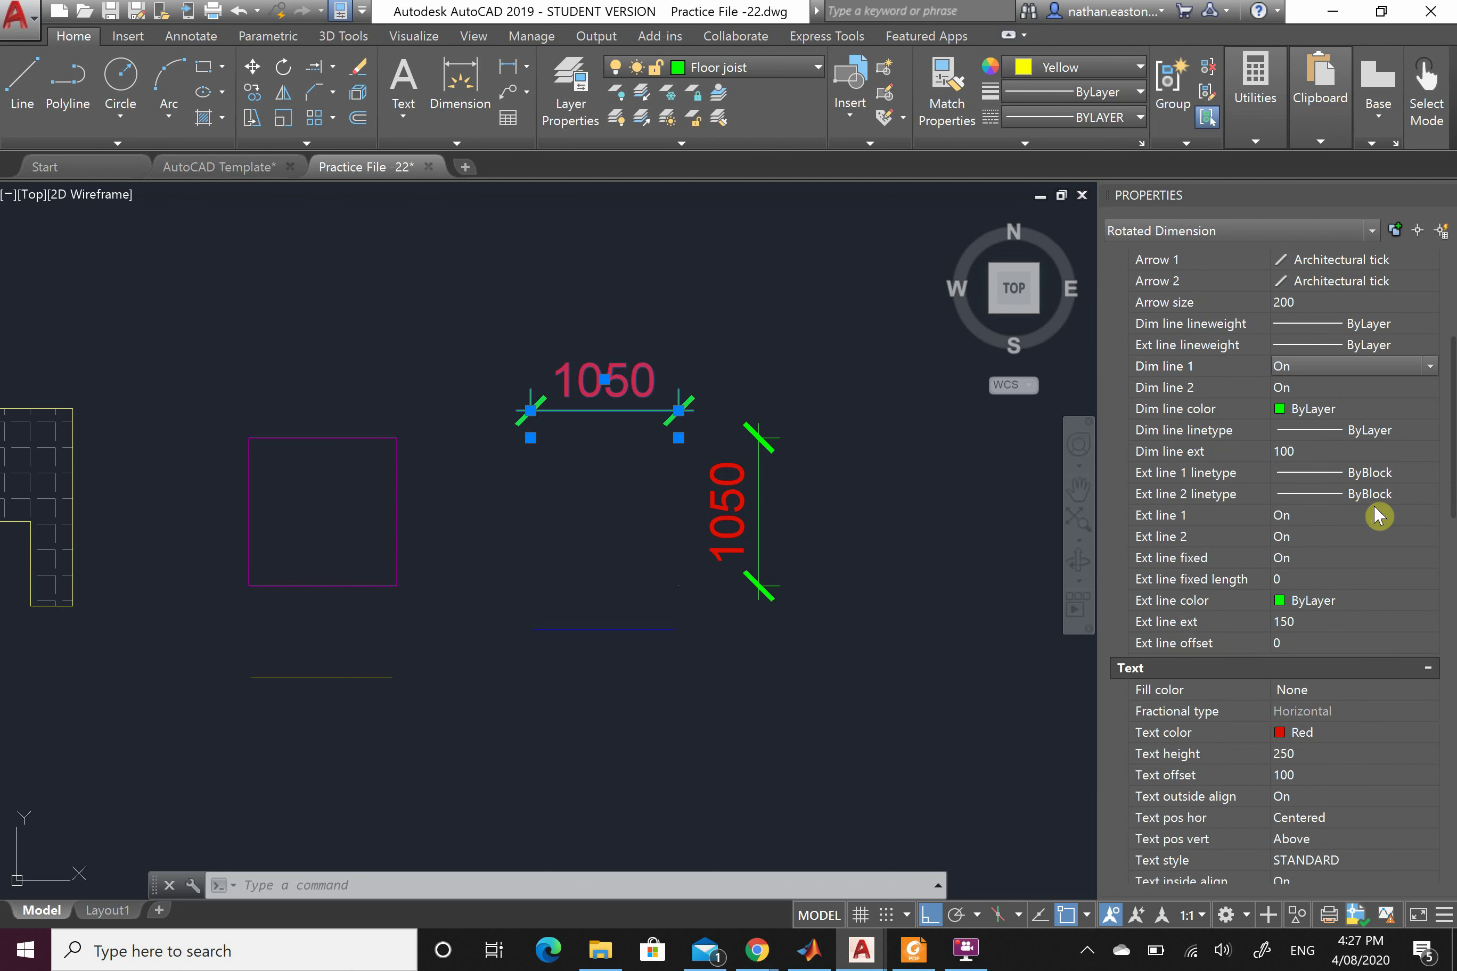
{"action": "scroll", "coordinate": [1379, 514], "scroll_direction": "down", "scroll_amount": 2}
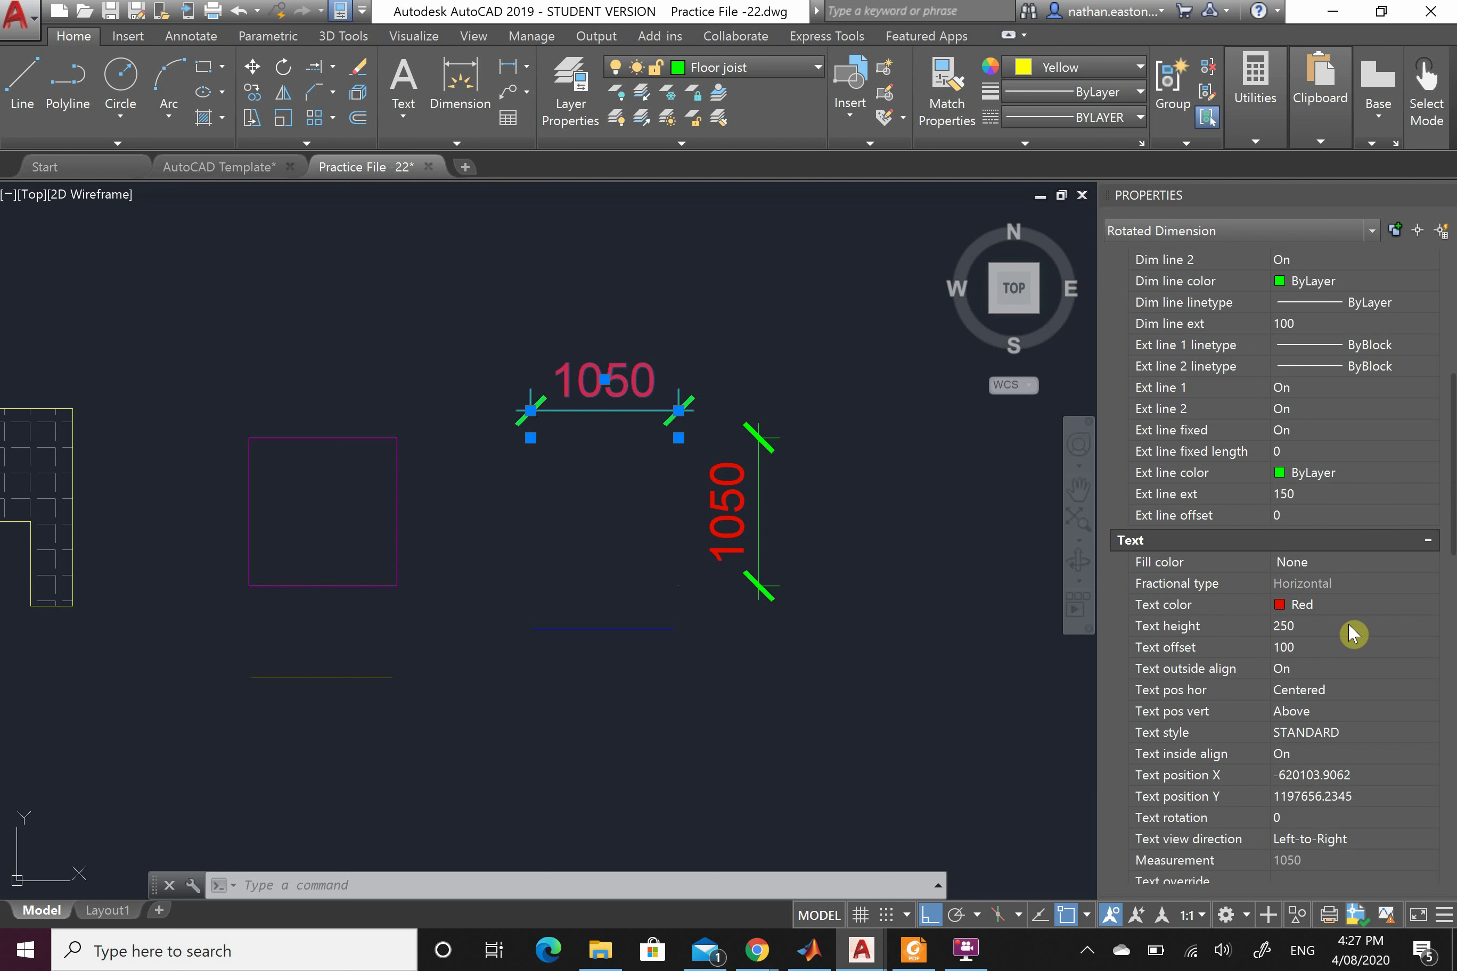
{"action": "left_click", "coordinate": [1343, 627]}
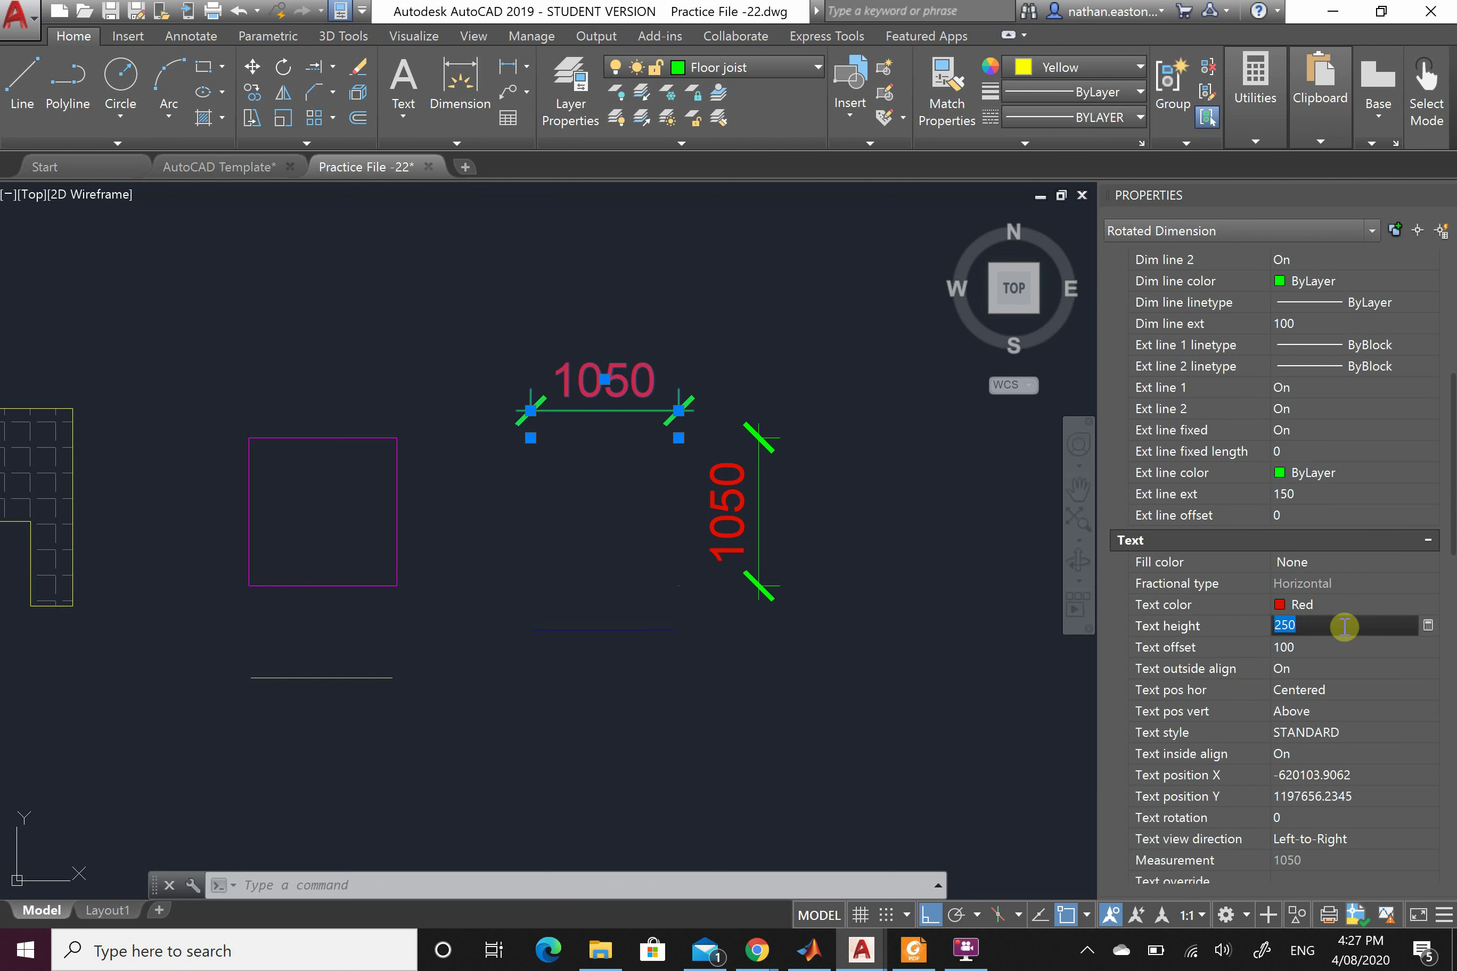
{"action": "key", "text": "BackSpace"}
{"action": "key", "text": "Tab"}
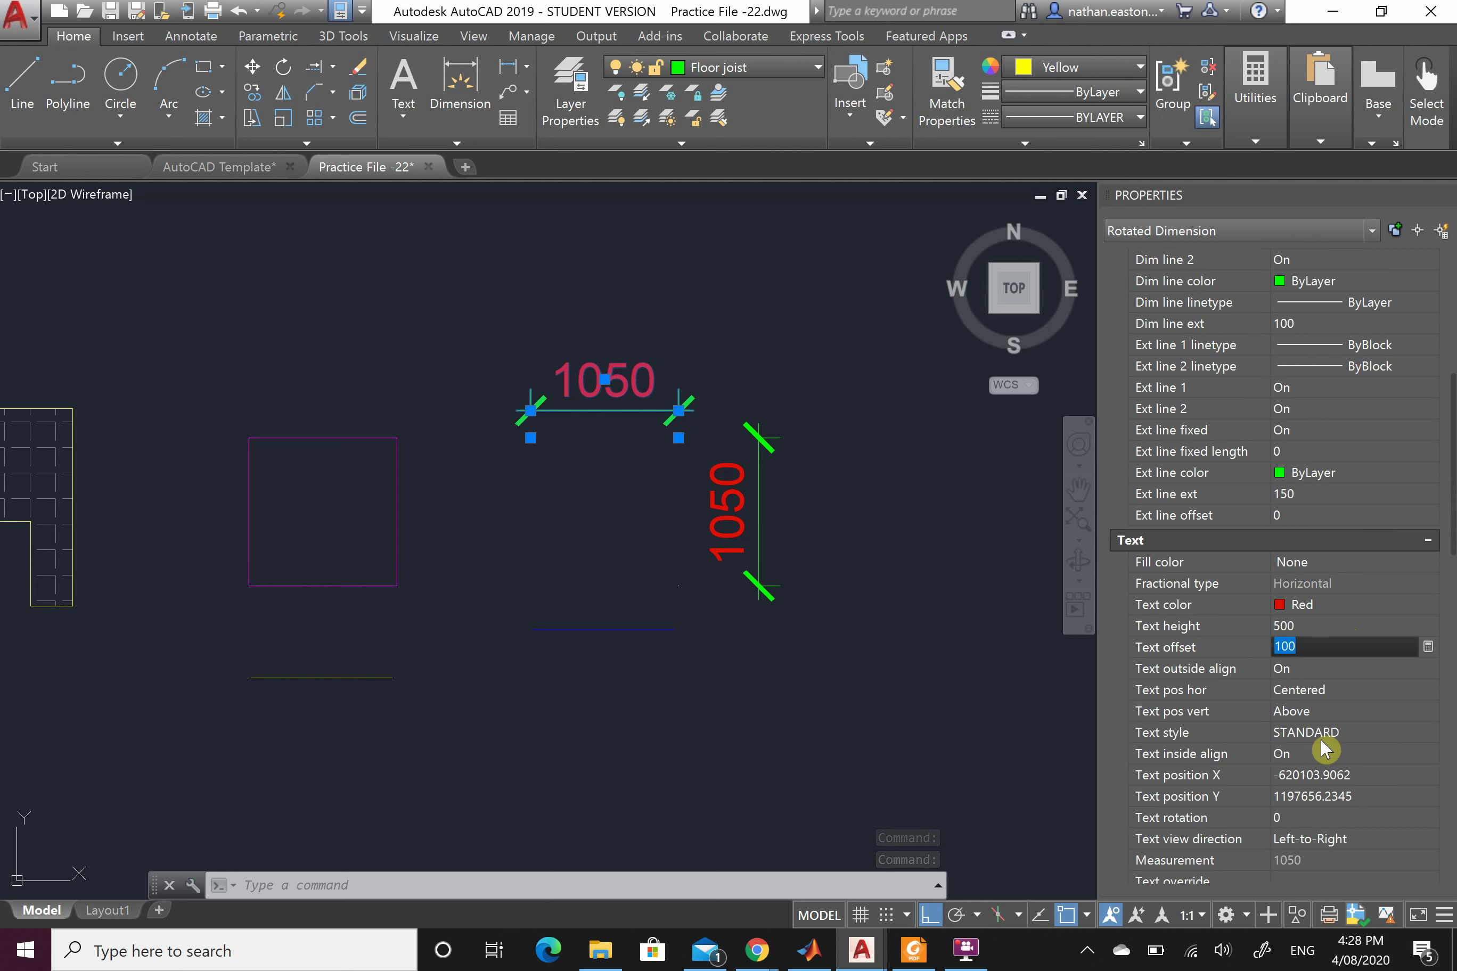
Set the horizontal dimension's text style to STYLE3 and its text height to 250
{"action": "left_click", "coordinate": [1411, 734]}
{"action": "left_click", "coordinate": [1429, 733]}
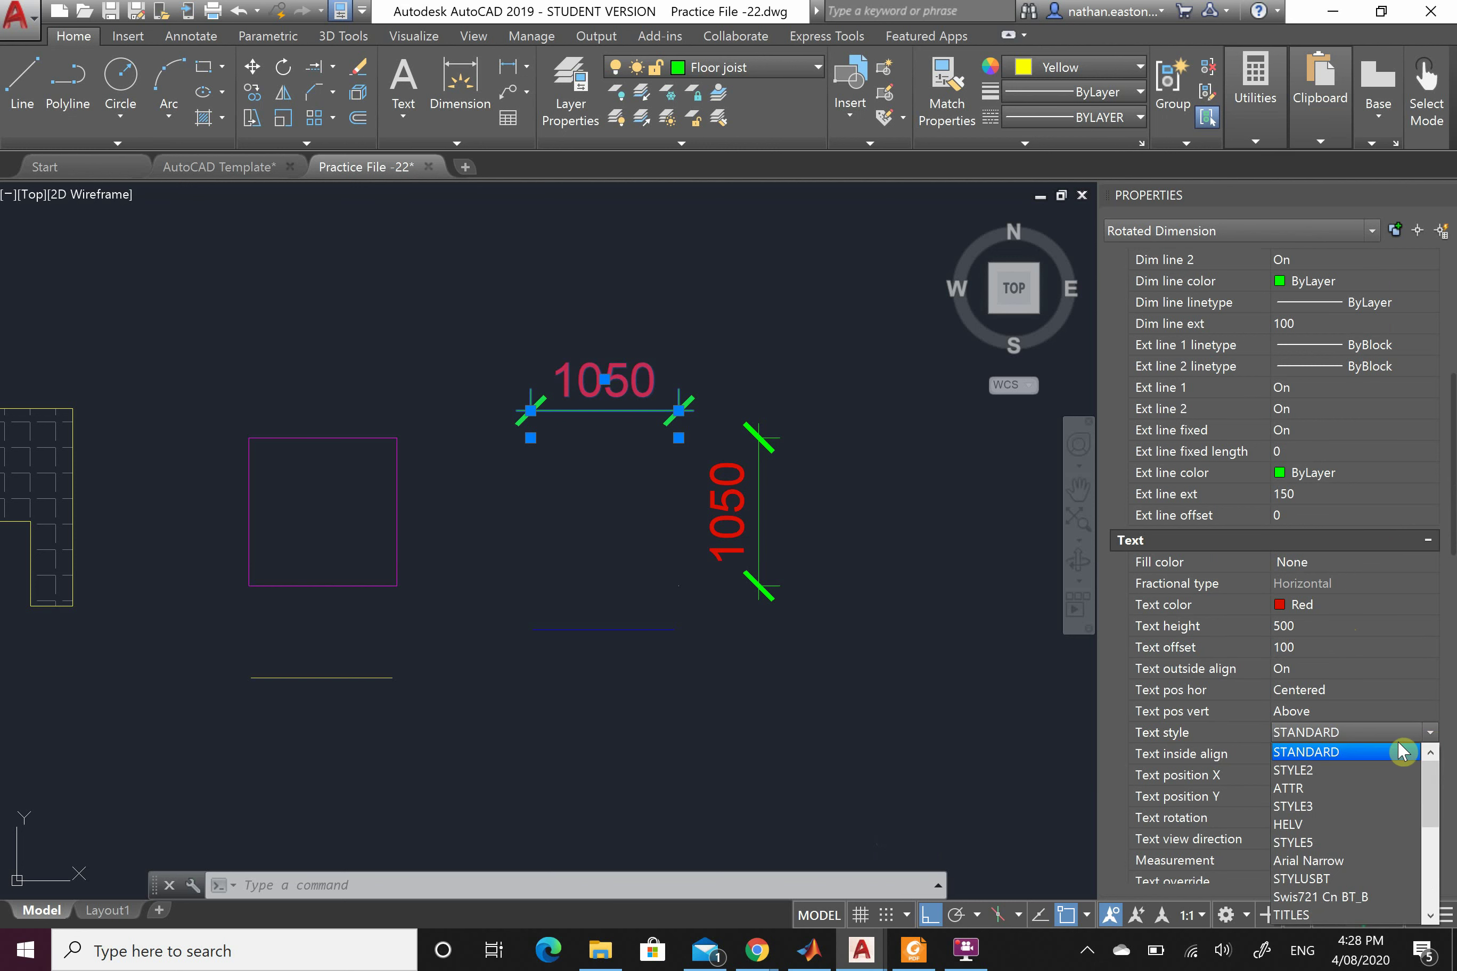
{"action": "left_click", "coordinate": [1337, 811]}
{"action": "left_click", "coordinate": [1354, 625]}
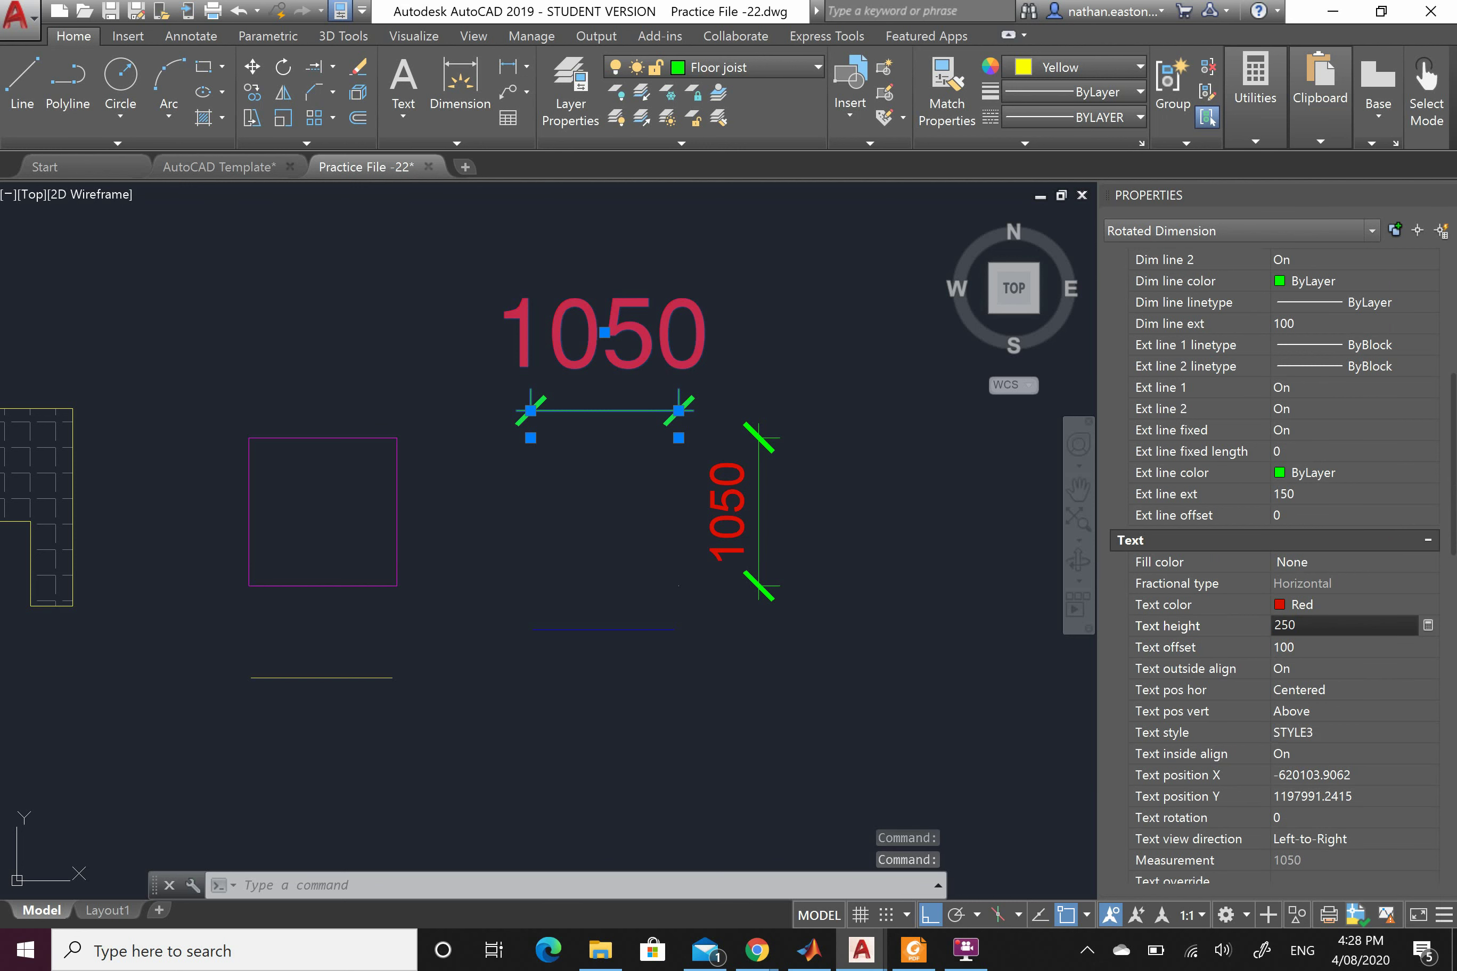
{"action": "type", "text": "250"}
{"action": "key", "text": "Tab"}
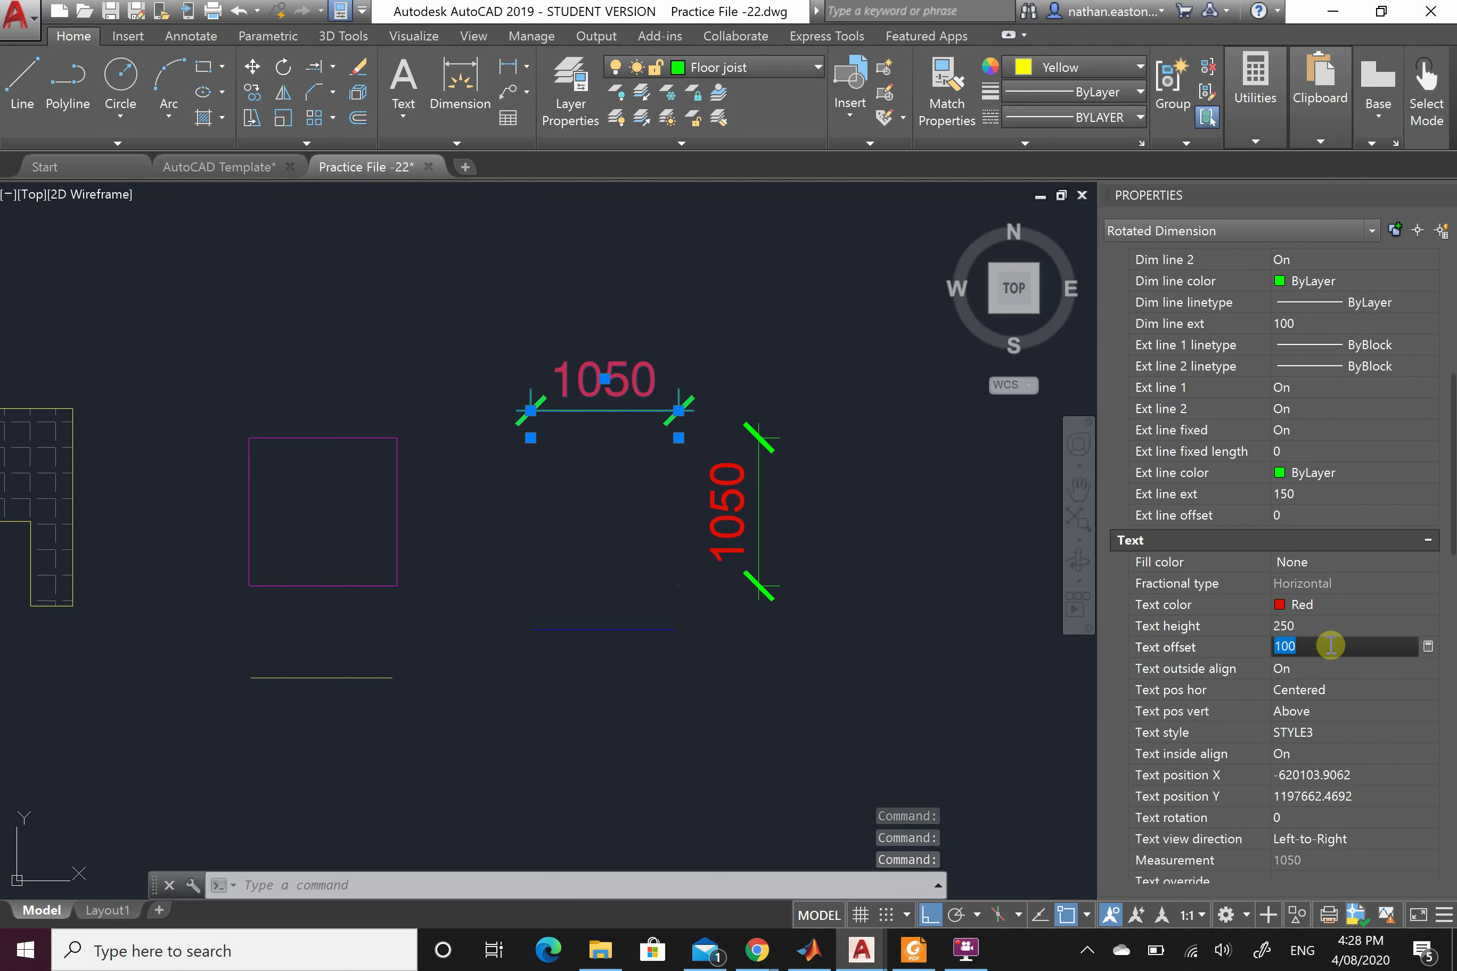
Set the horizontal dimension's text offset to 0 and its Text outside align to Off, and clear the selection
{"action": "type", "text": "0"}
{"action": "key", "text": "Tab"}
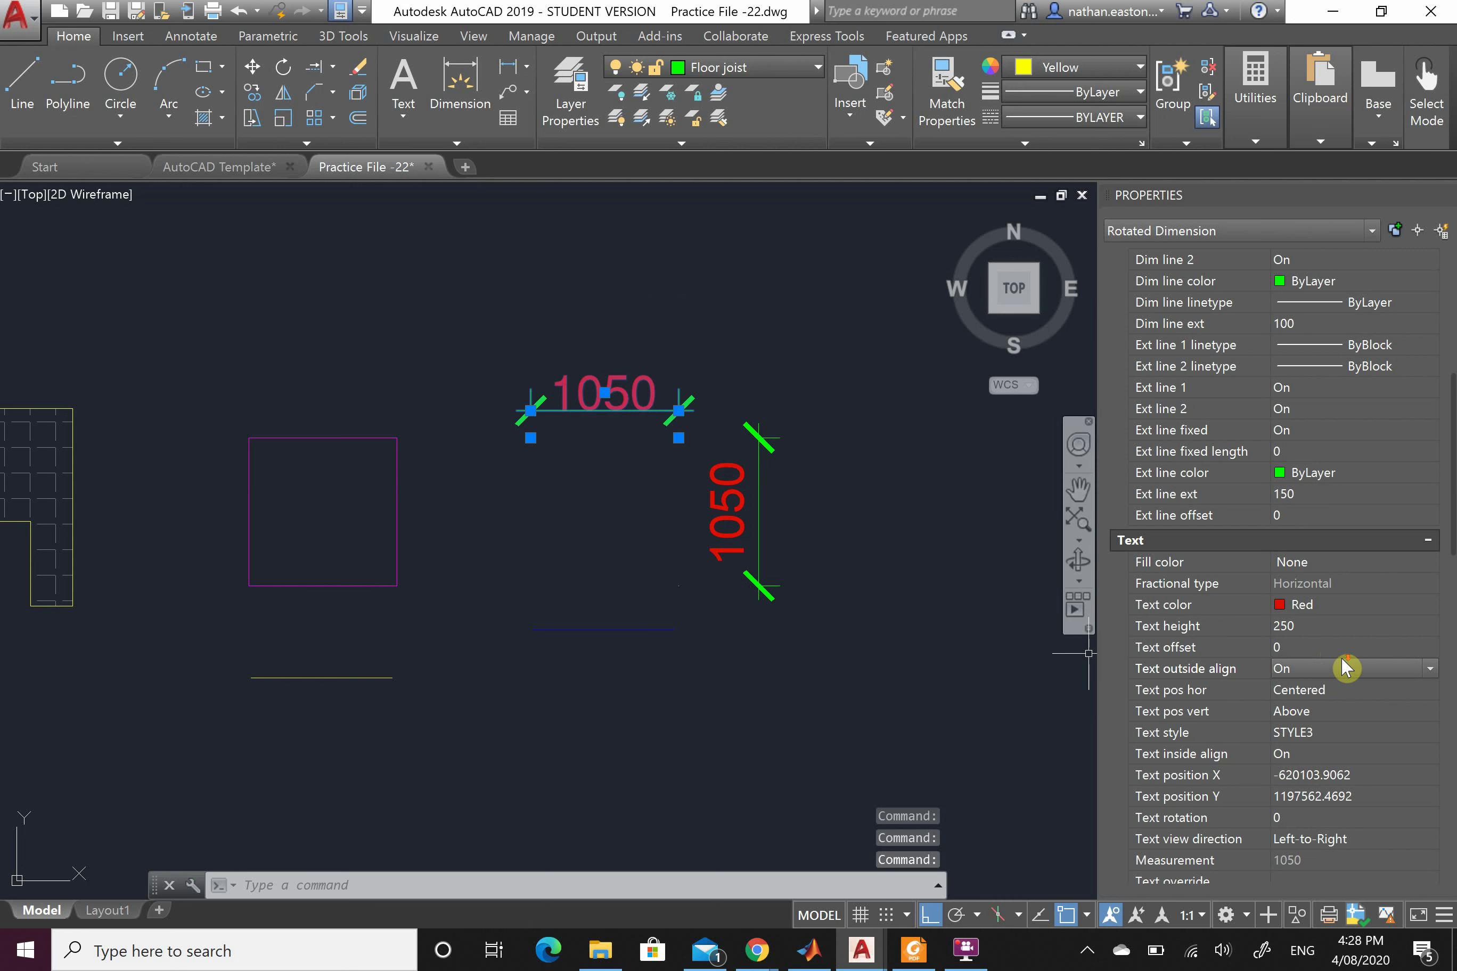
{"action": "scroll", "coordinate": [1288, 573], "scroll_direction": "up", "scroll_amount": 1}
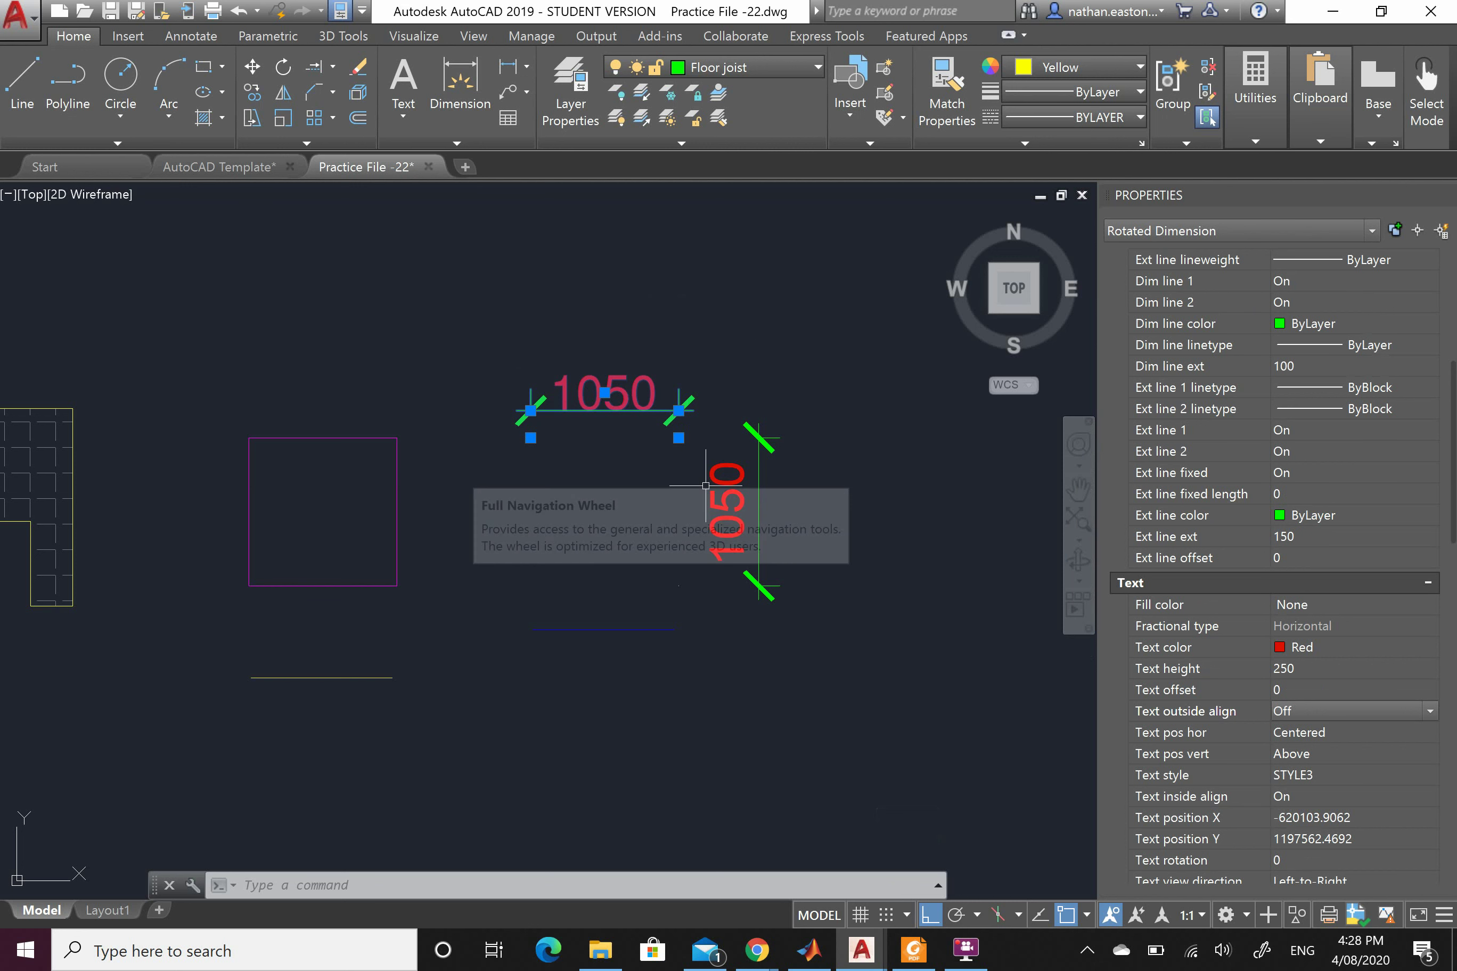
{"action": "left_click", "coordinate": [349, 437]}
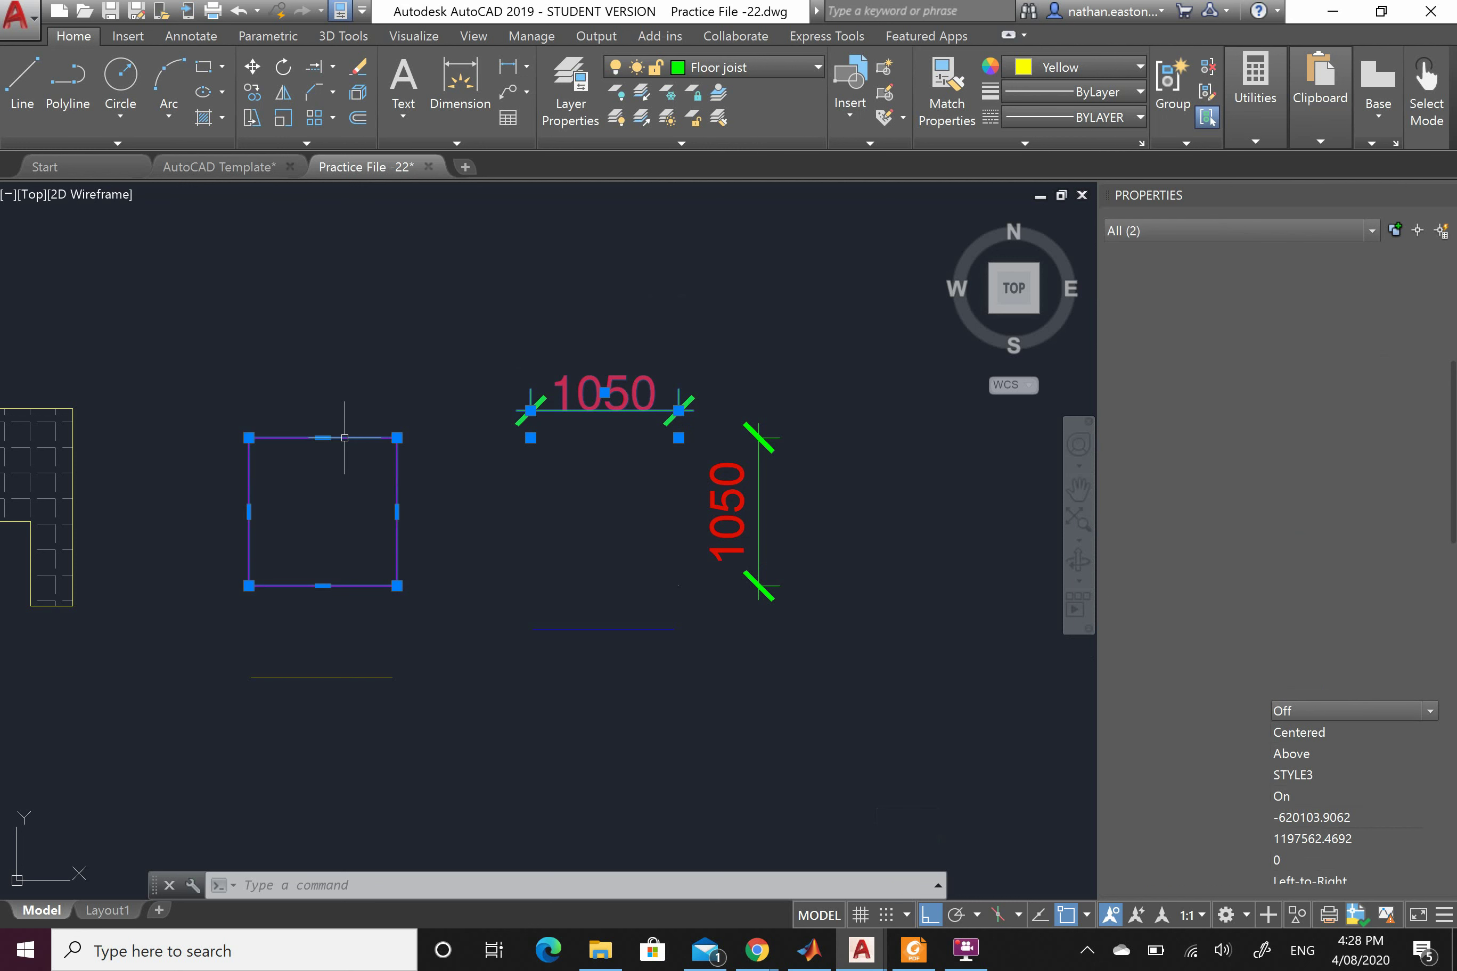
{"action": "key", "text": "Escape"}
{"action": "key", "text": "Escape"}
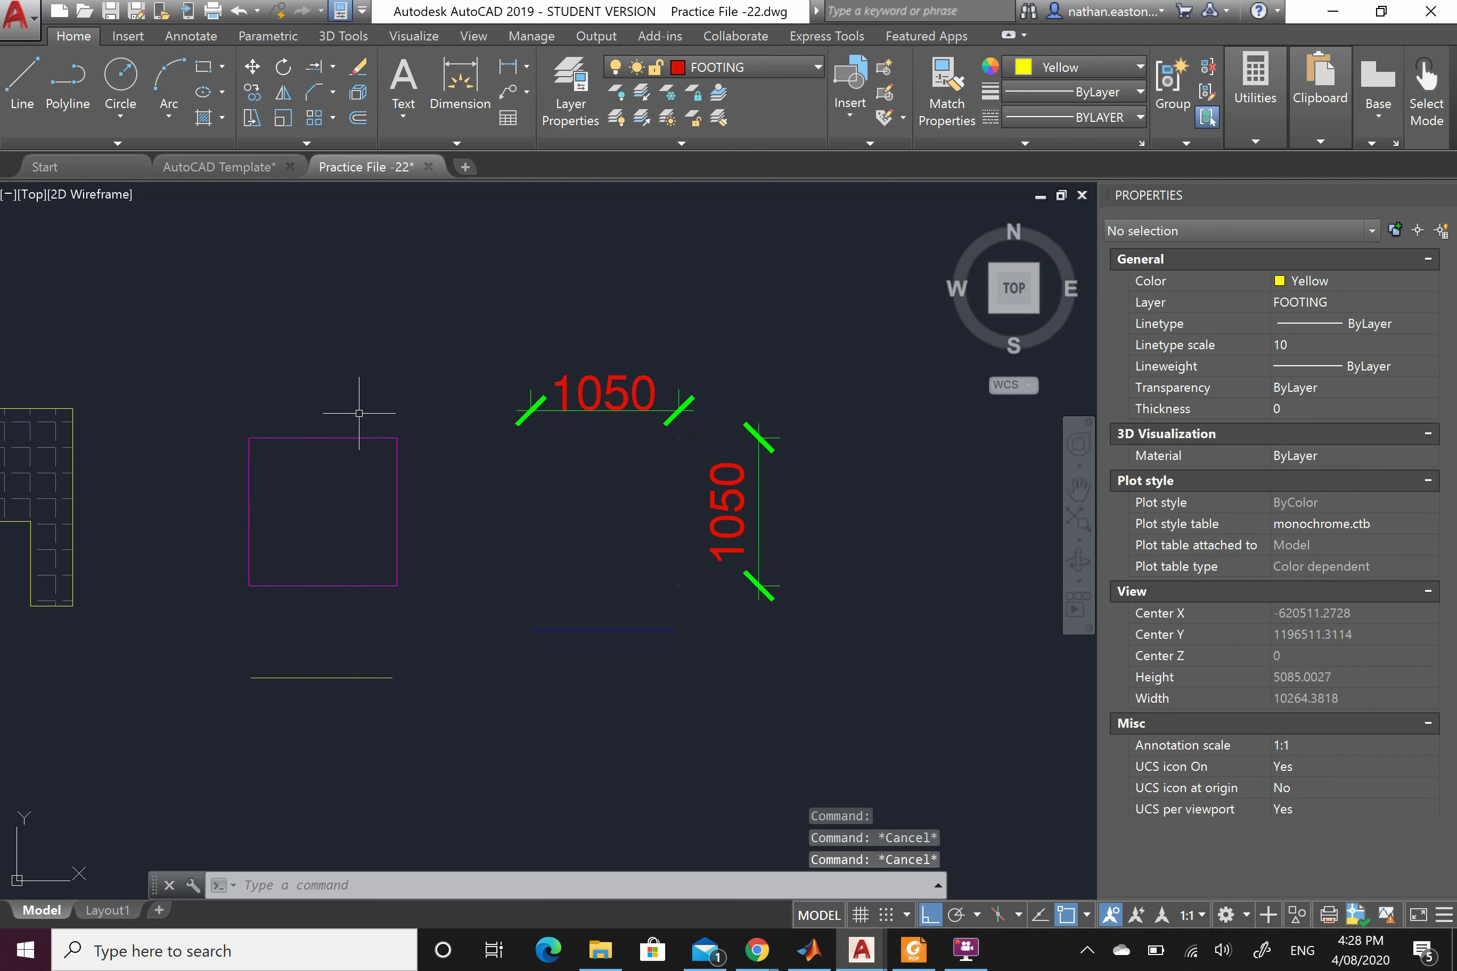
Select the magenta square and change its linetype to DASHED
{"action": "left_click", "coordinate": [358, 413]}
{"action": "left_click", "coordinate": [305, 442]}
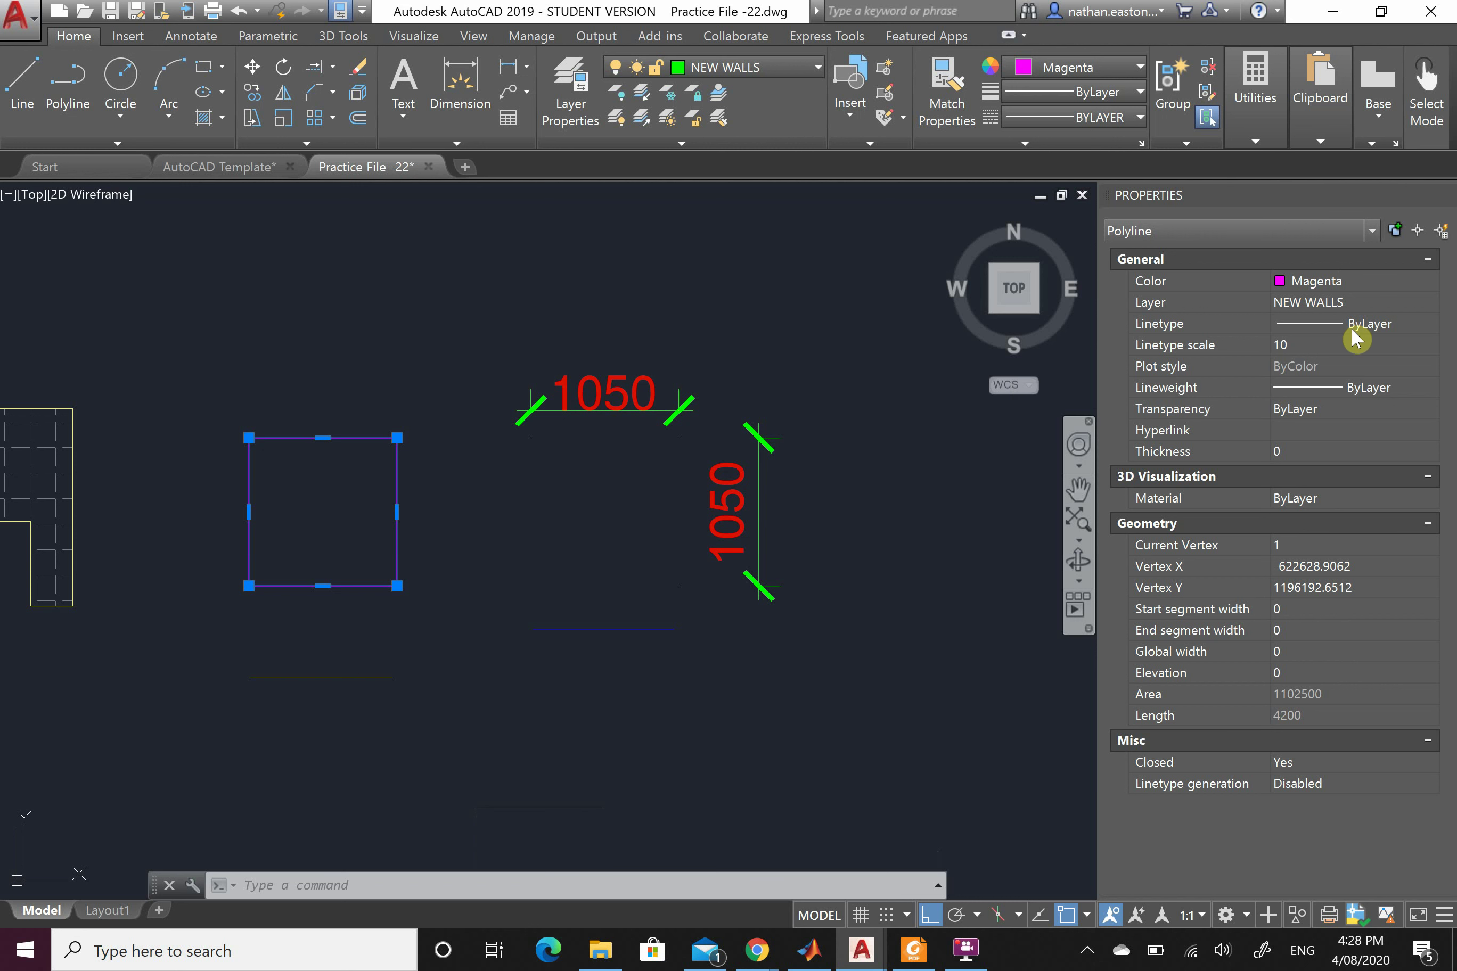
{"action": "left_click", "coordinate": [1425, 326]}
{"action": "left_click", "coordinate": [1429, 323]}
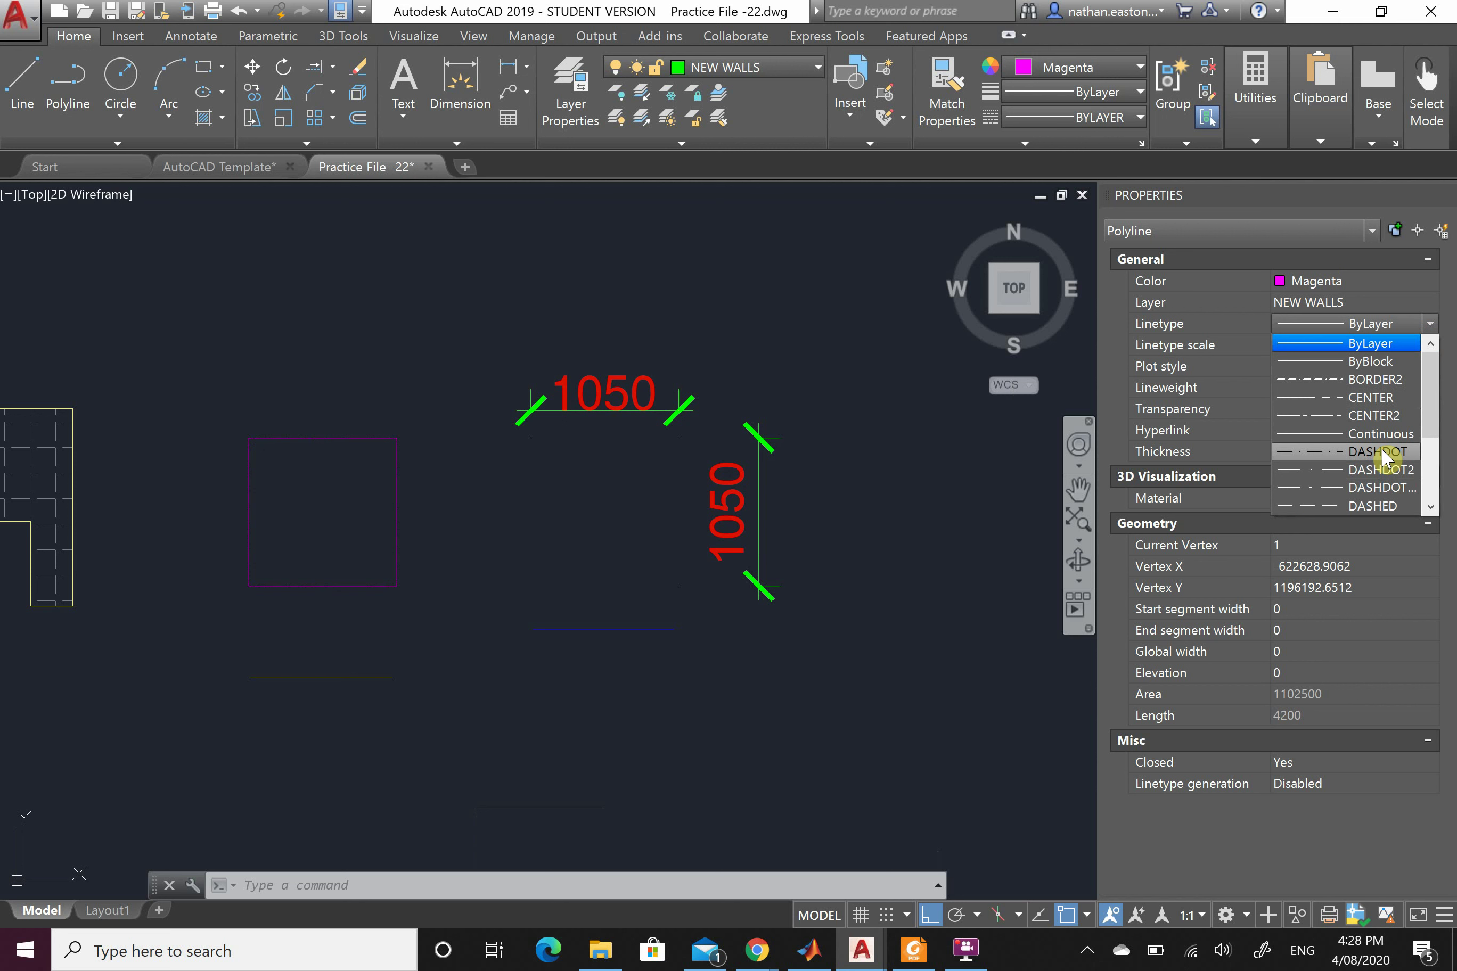
{"action": "left_click", "coordinate": [1378, 506]}
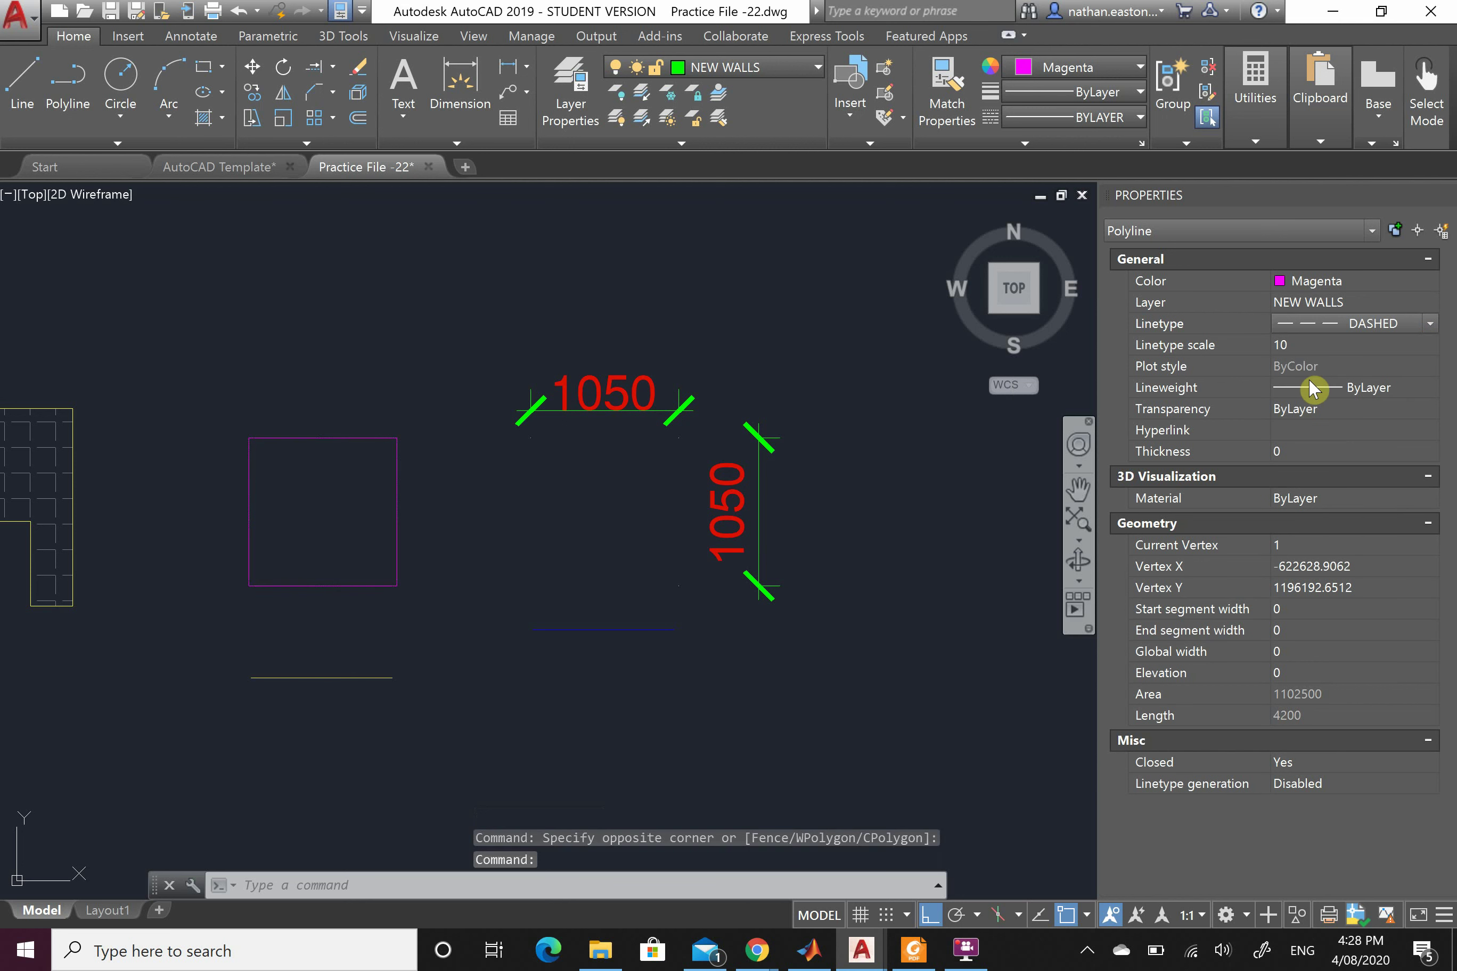
Try linetype scales of 500 and 1500 on the dashed magenta square
{"action": "left_click", "coordinate": [1310, 344]}
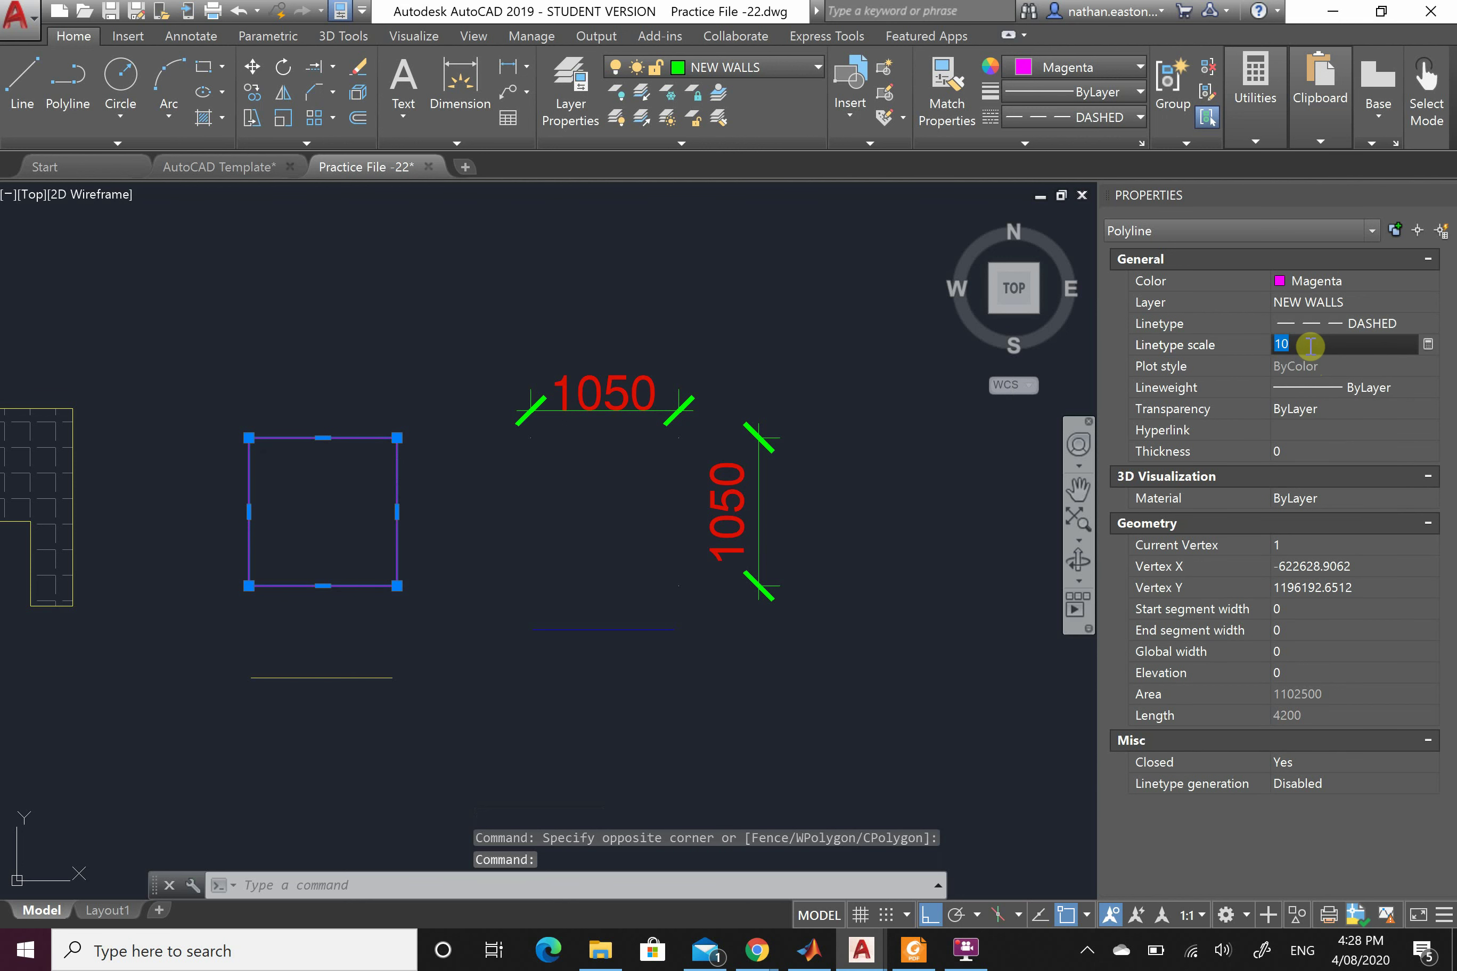
{"action": "type", "text": "500"}
{"action": "key", "text": "Return"}
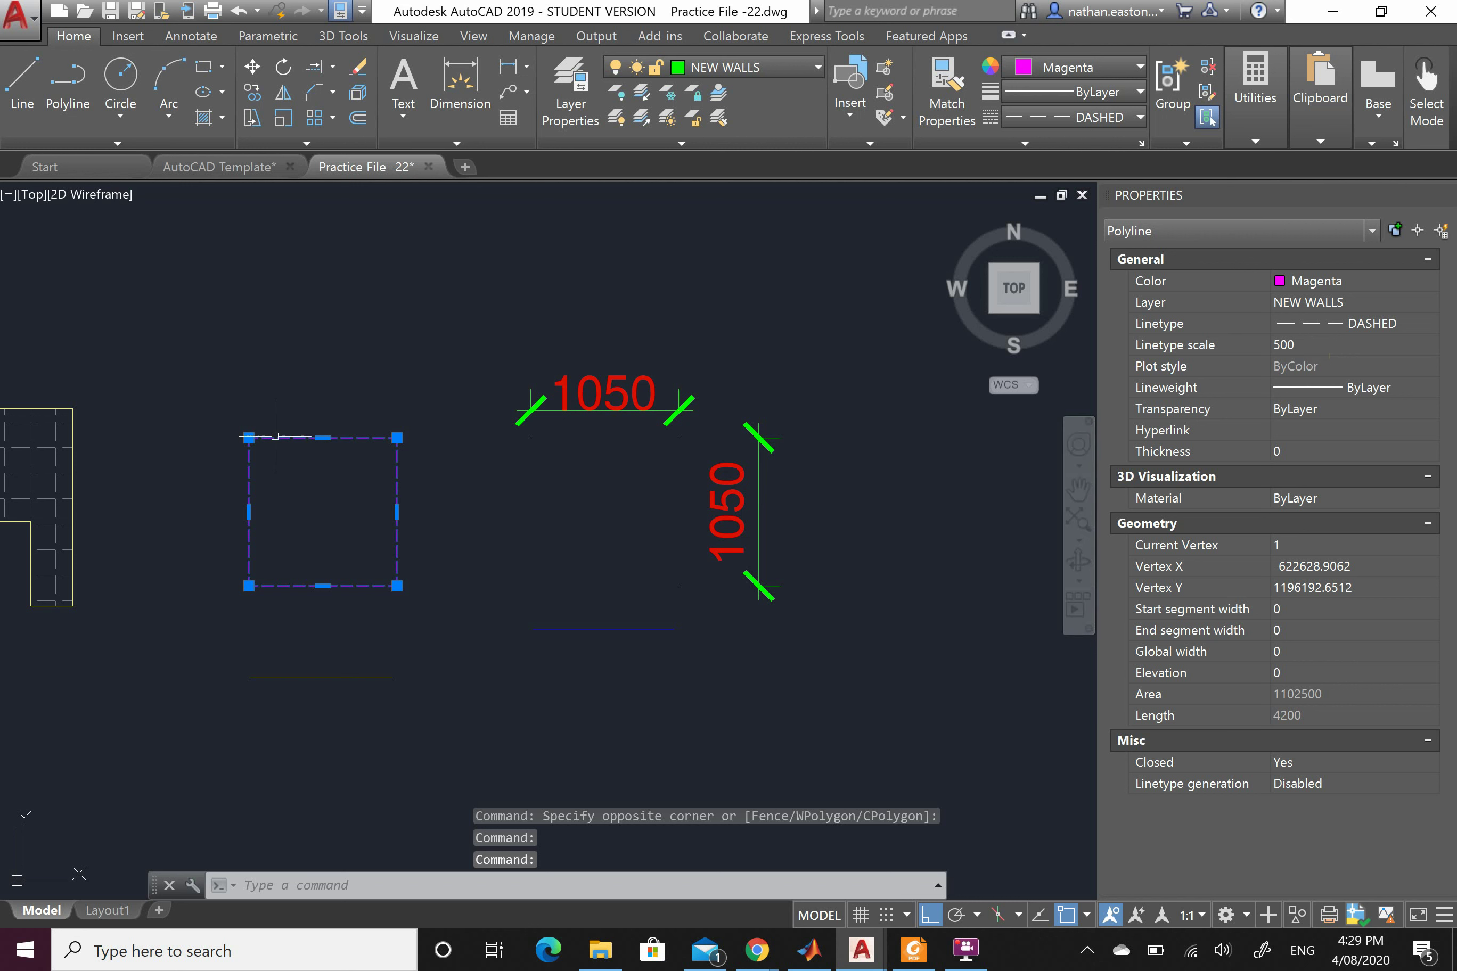
{"action": "left_click", "coordinate": [1312, 343]}
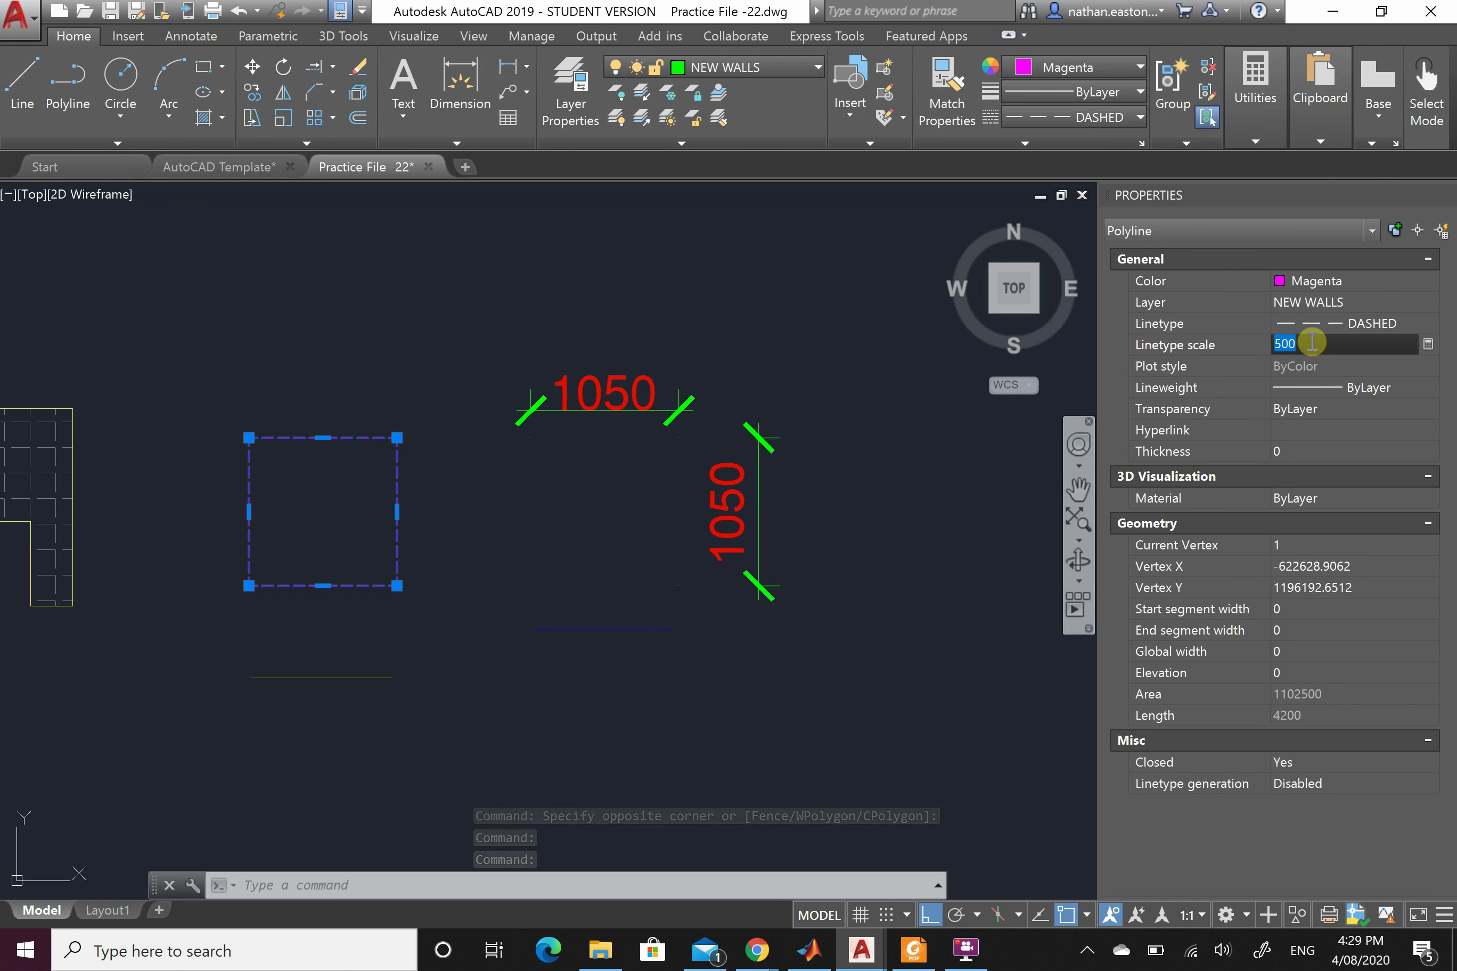
{"action": "type", "text": "1"}
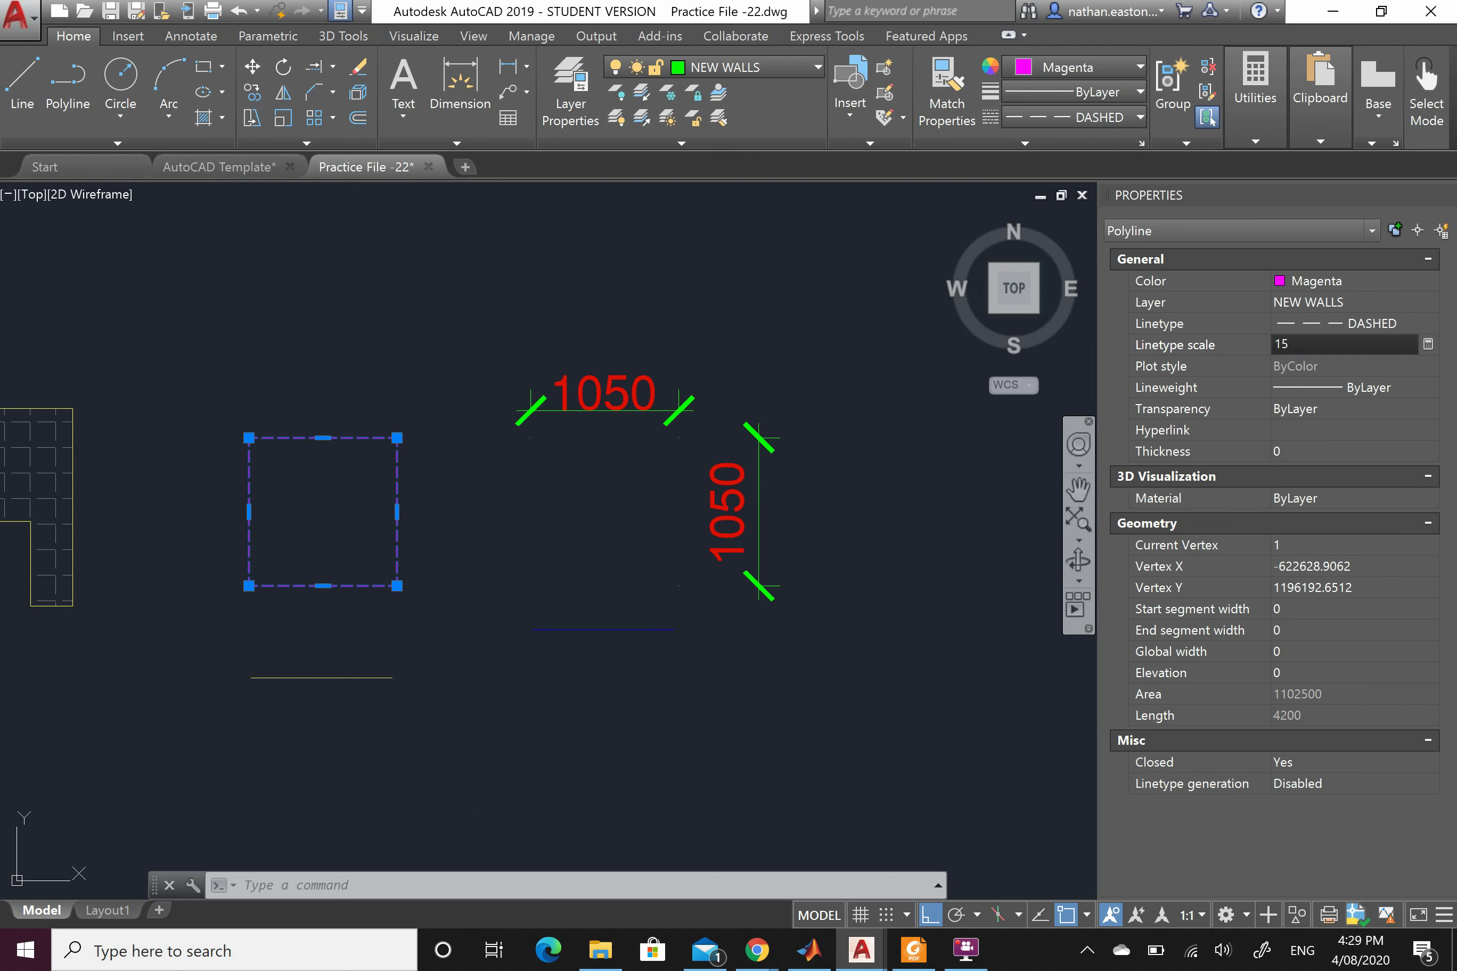
{"action": "key", "text": "Return"}
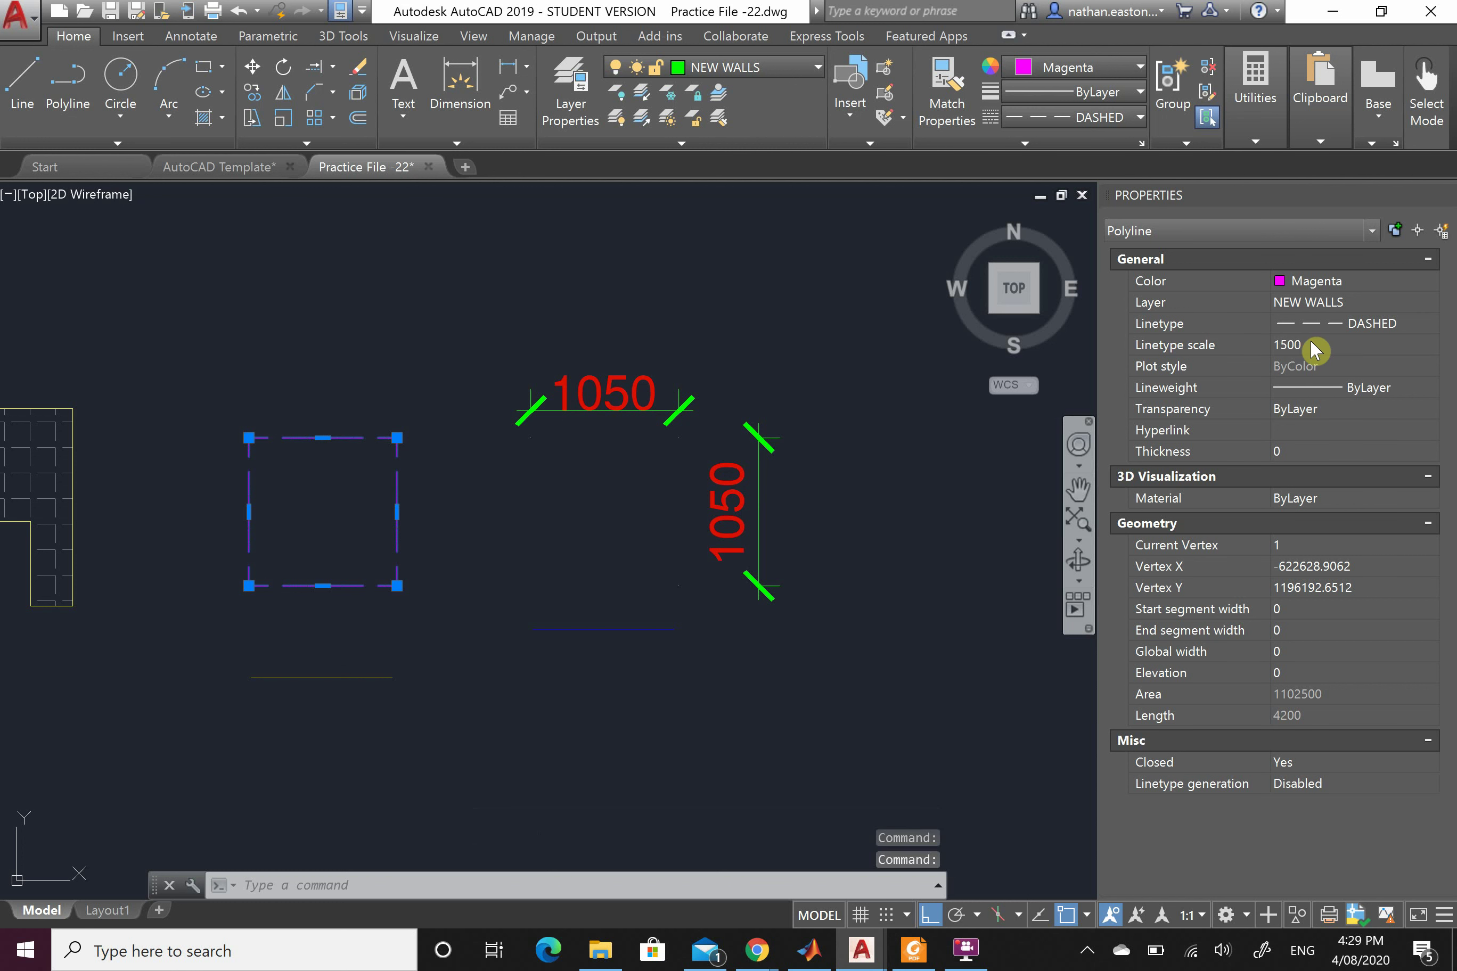
Return the dashed square's linetype scale to 500
{"action": "left_click", "coordinate": [1312, 345]}
{"action": "type", "text": "5"}
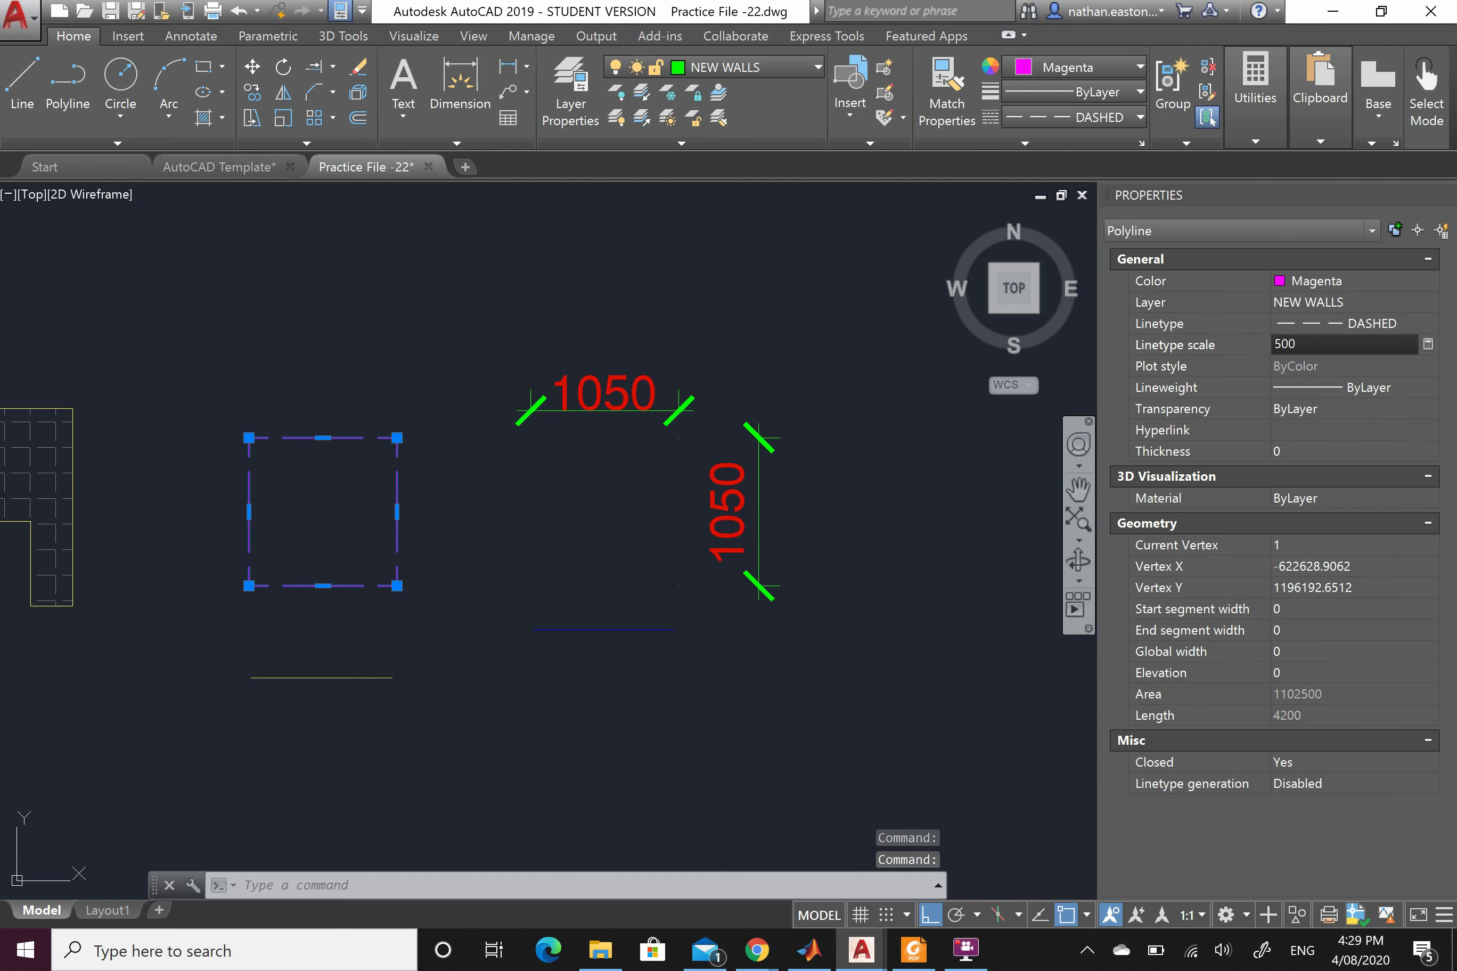
{"action": "type", "text": "00"}
{"action": "key", "text": "Return"}
Set the dashed square's linetype scale to 1000 and deselect it
{"action": "left_click", "coordinate": [1312, 346]}
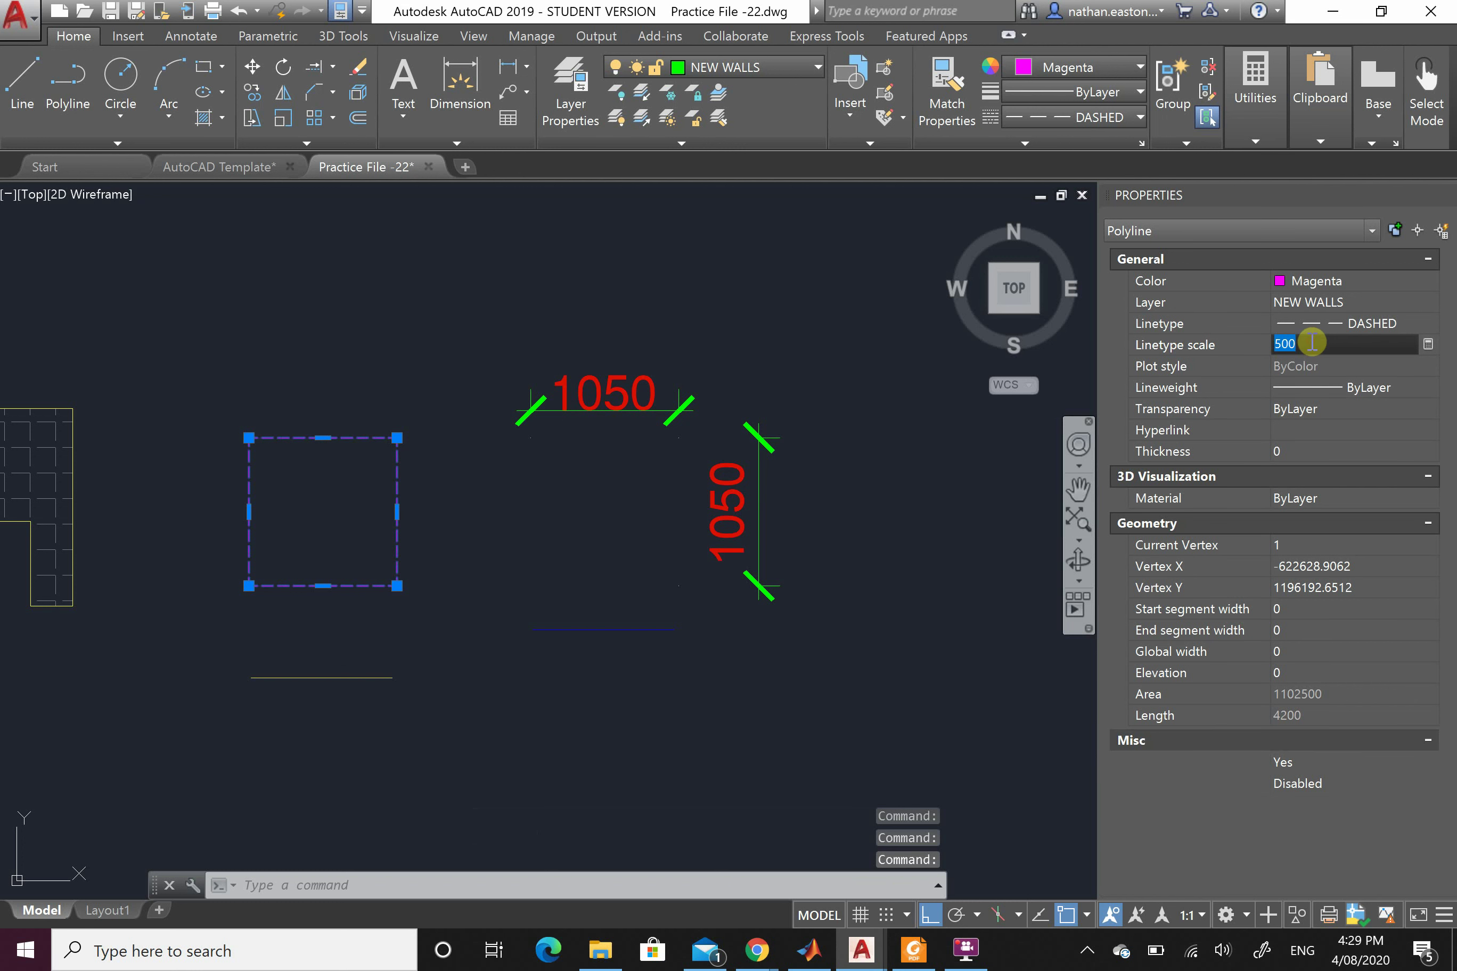
{"action": "type", "text": "1000"}
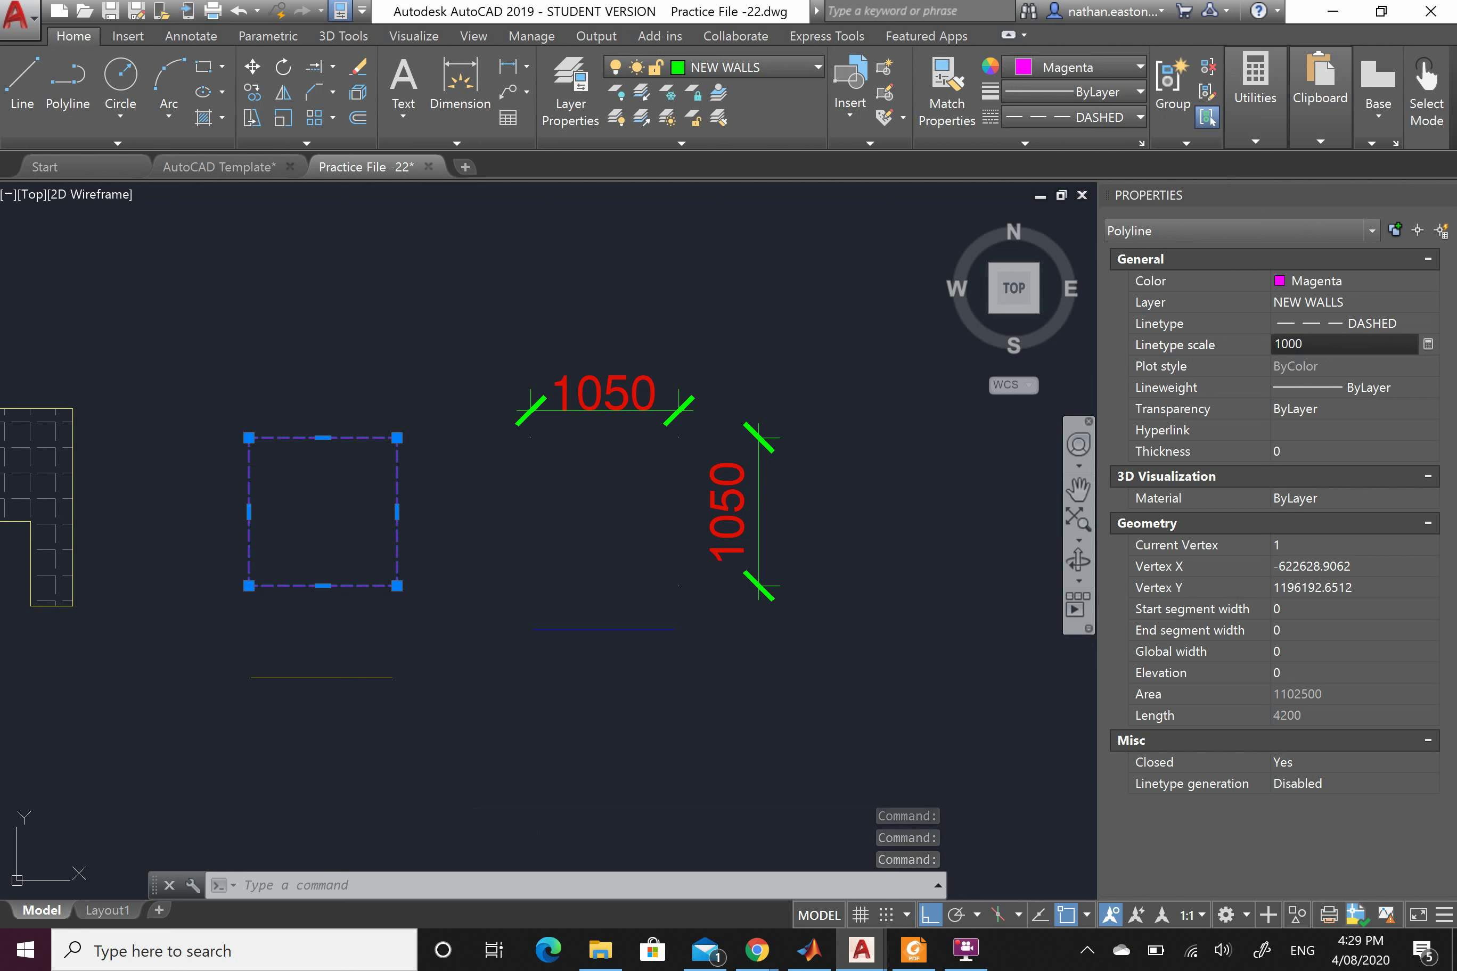
{"action": "key", "text": "Return"}
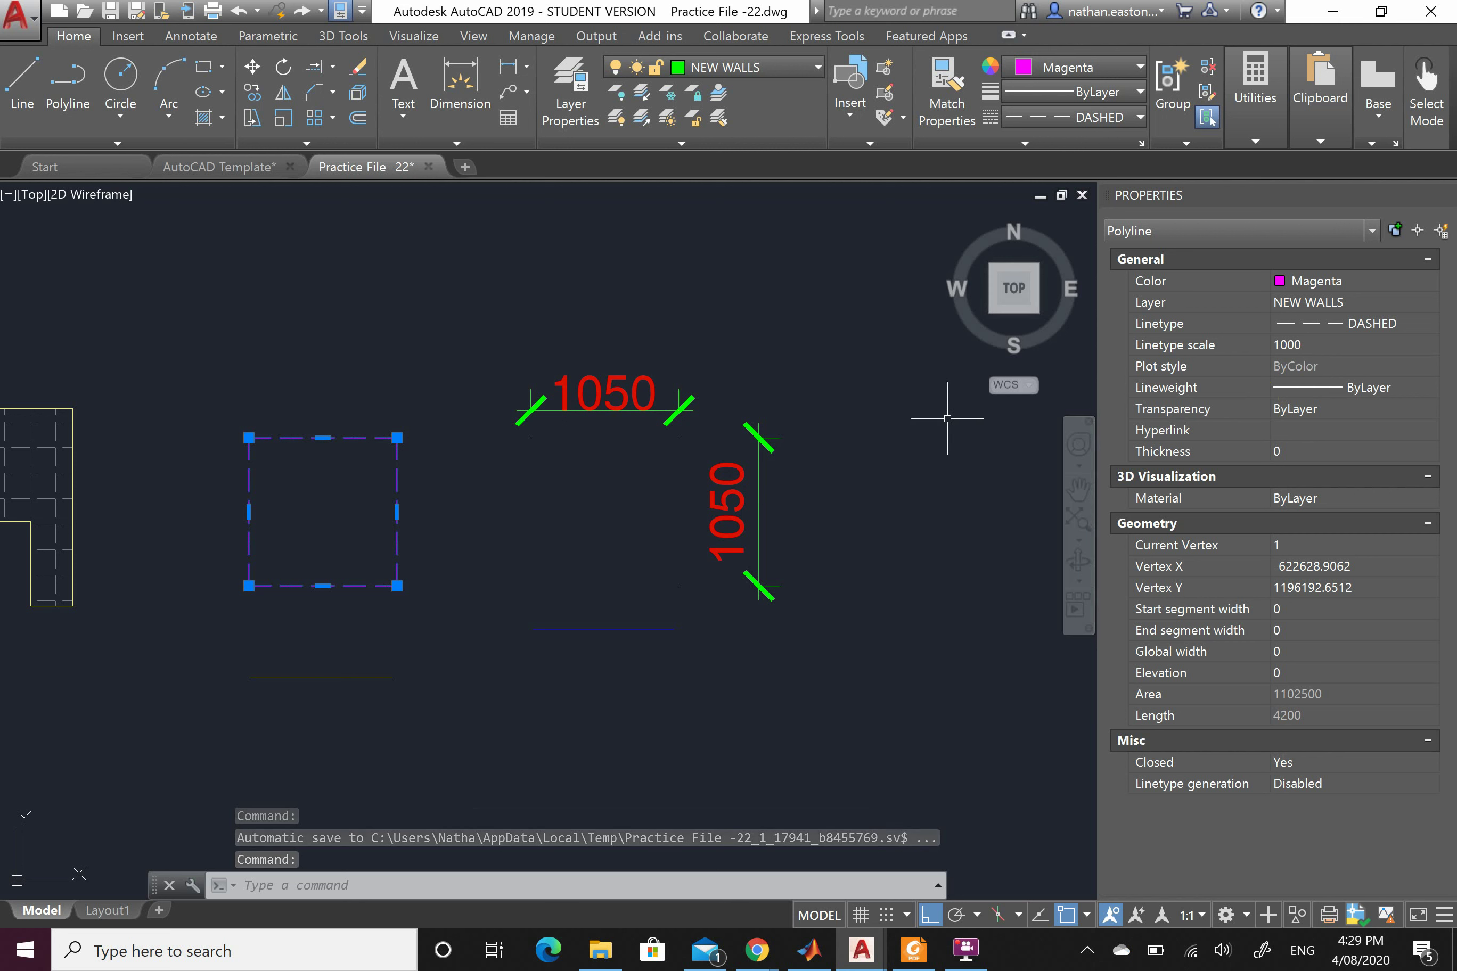
{"action": "key", "text": "Escape"}
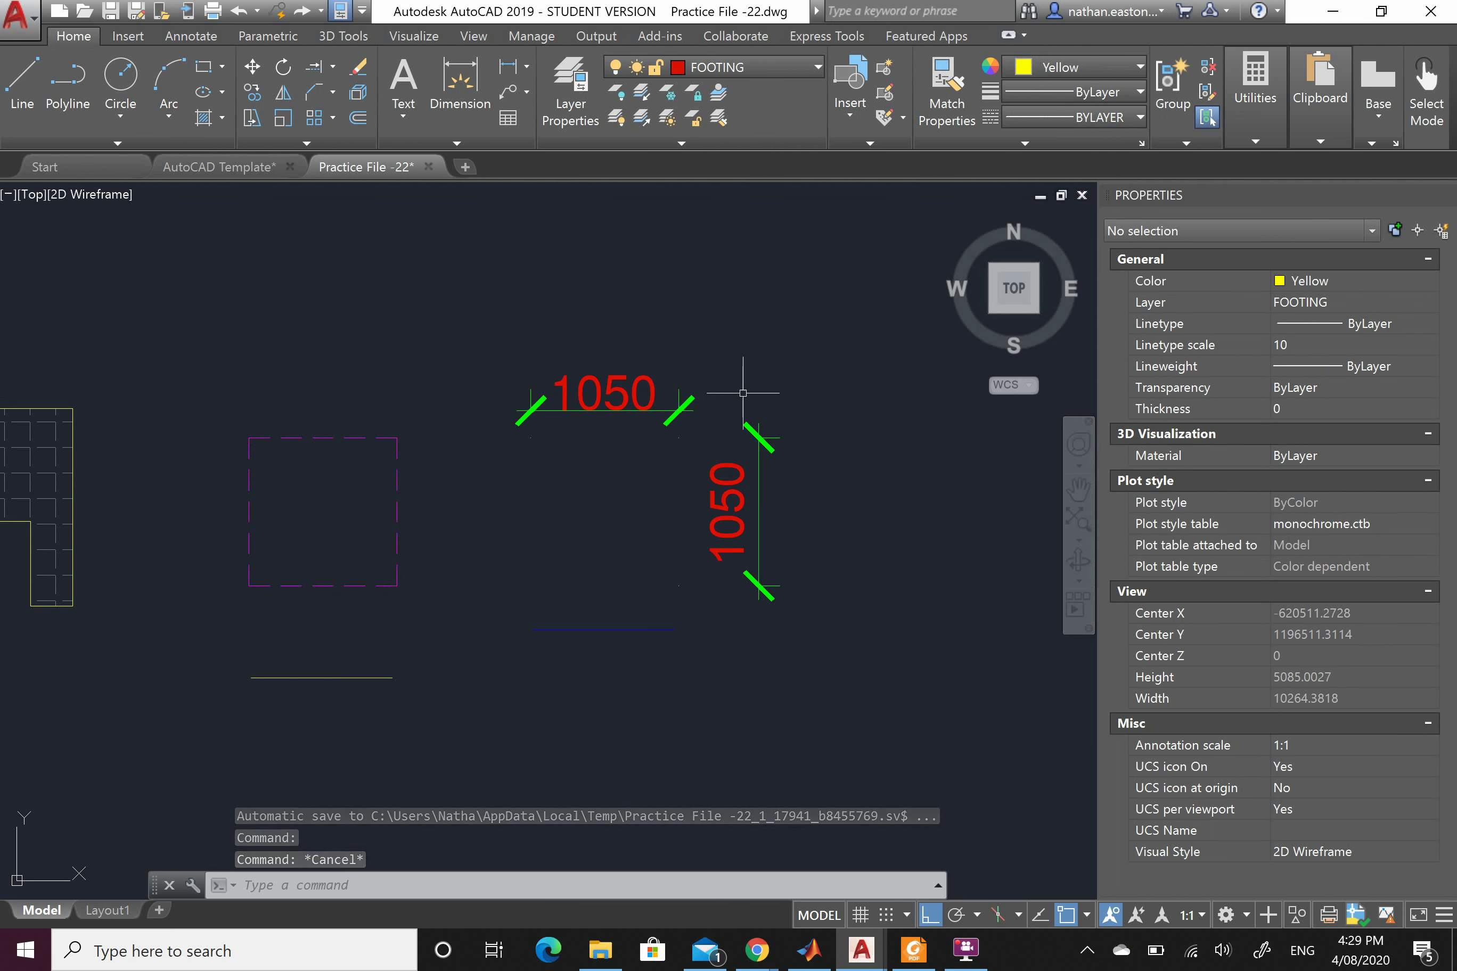
Bring the whole grid of practice exercises below the sketches into view
{"action": "scroll", "coordinate": [759, 378], "scroll_direction": "down", "scroll_amount": 8}
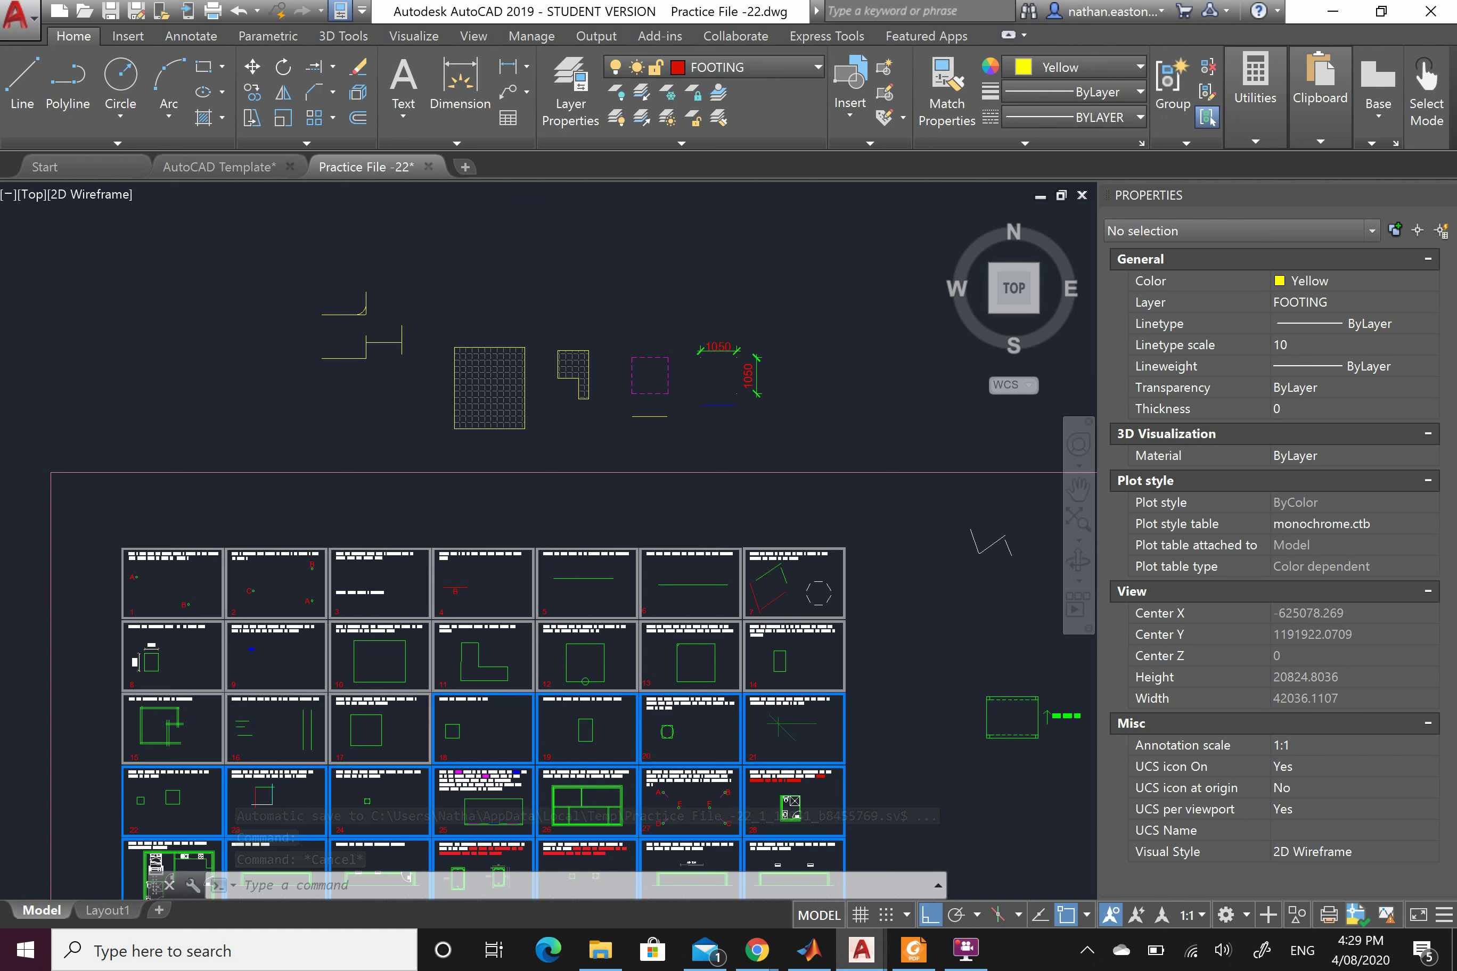
{"action": "scroll", "coordinate": [648, 610], "scroll_direction": "up", "scroll_amount": 2}
{"action": "scroll", "coordinate": [705, 531], "scroll_direction": "down", "scroll_amount": 2}
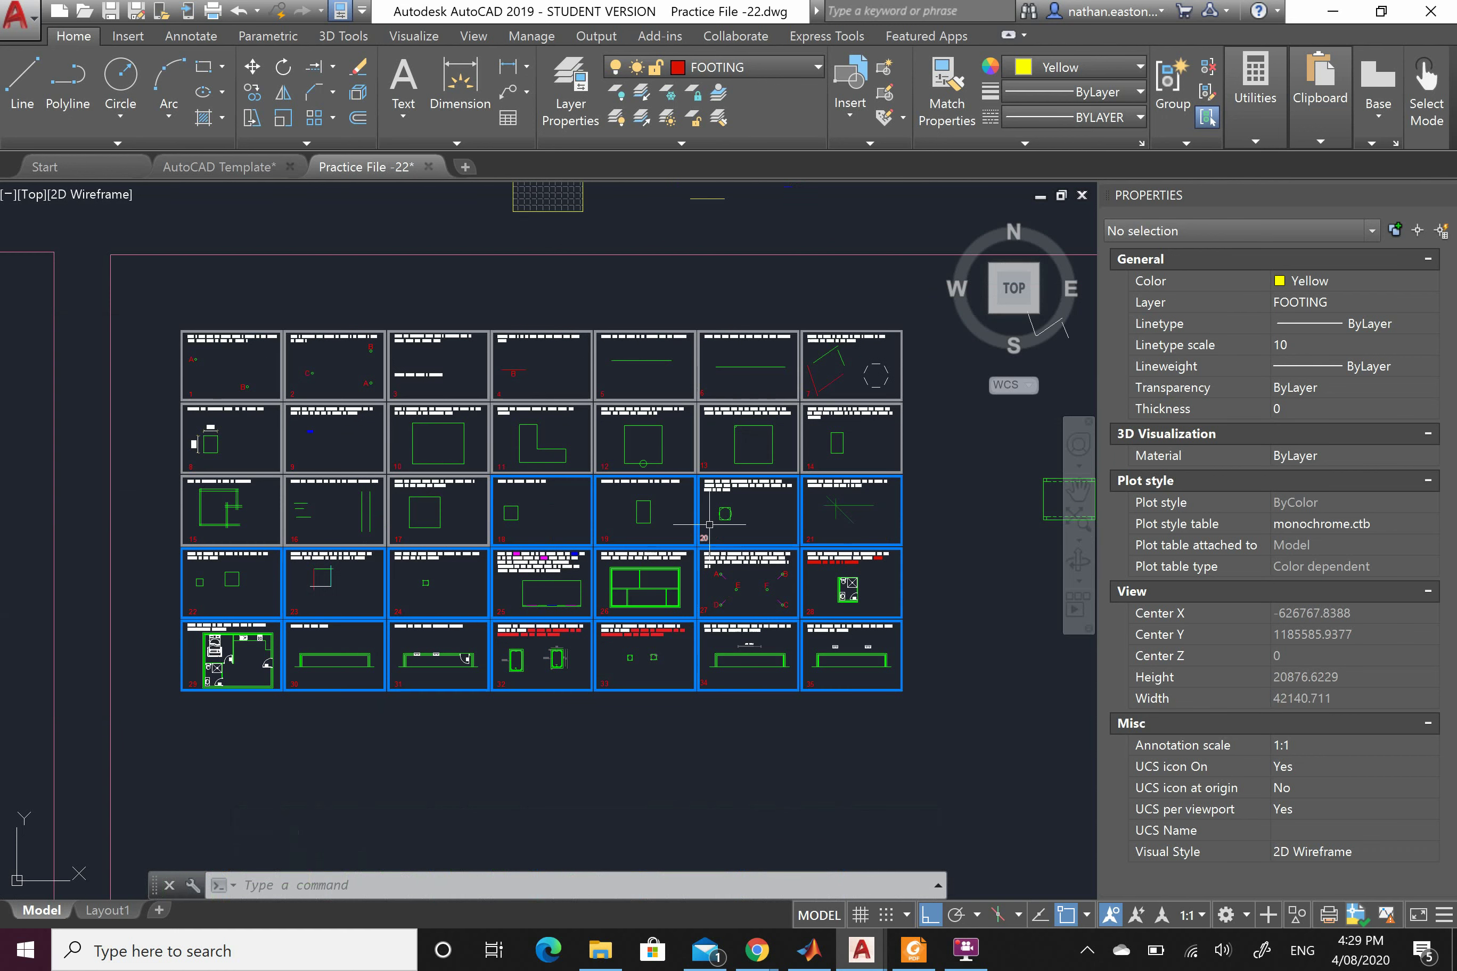